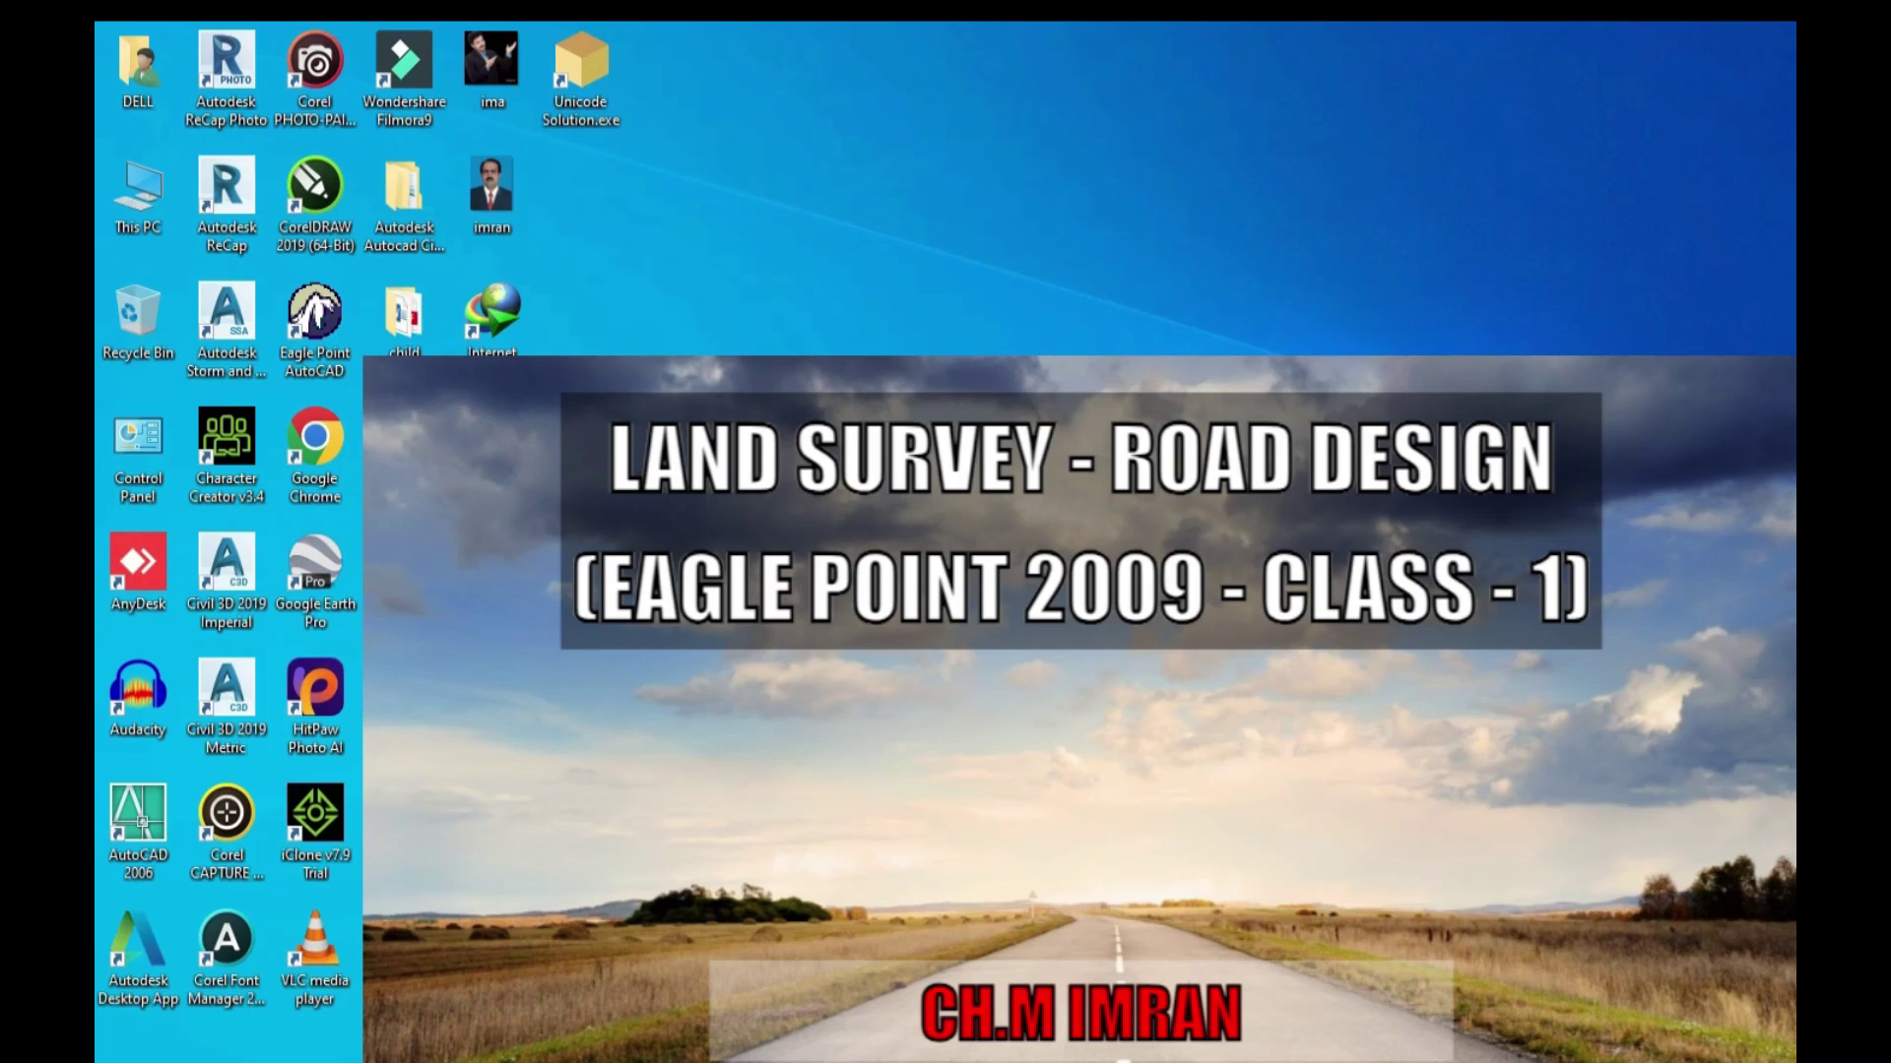
Step: Launch Eagle Point from its desktop shortcut with Run as administrator
double_click(312, 315)
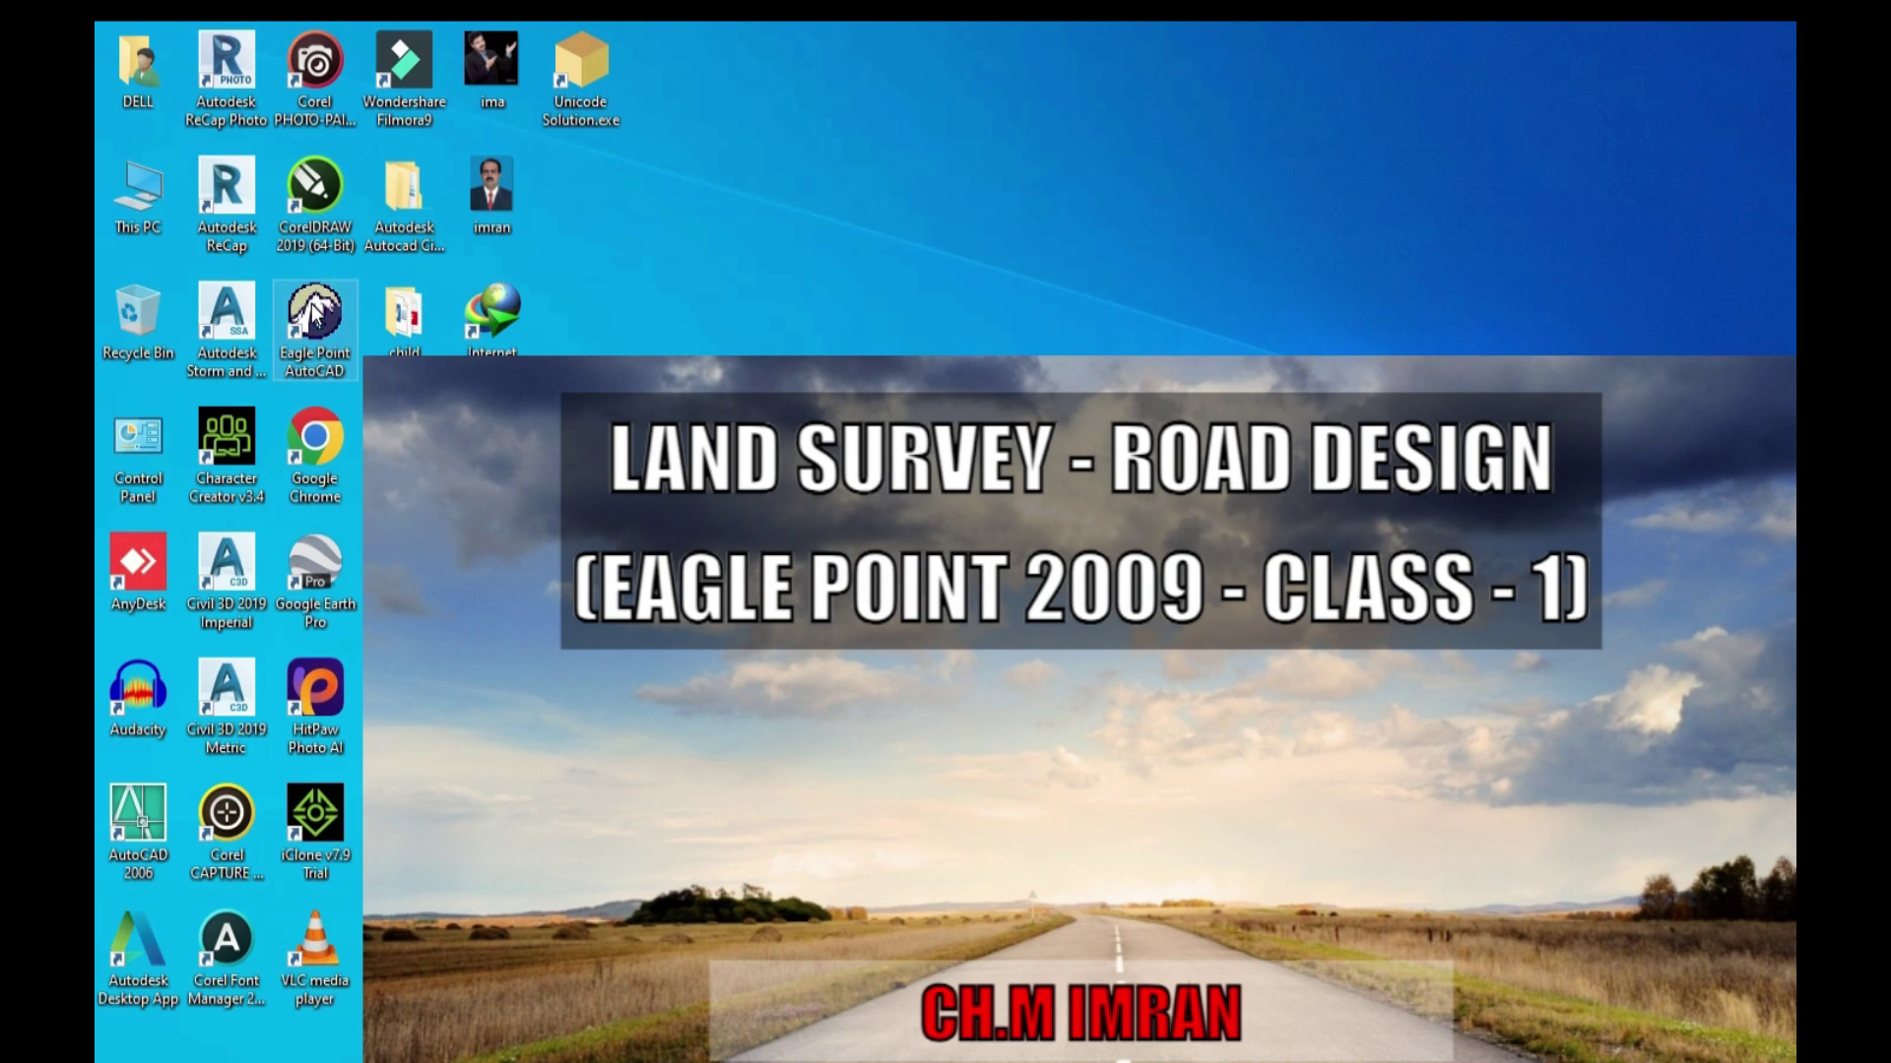
right_click(312, 313)
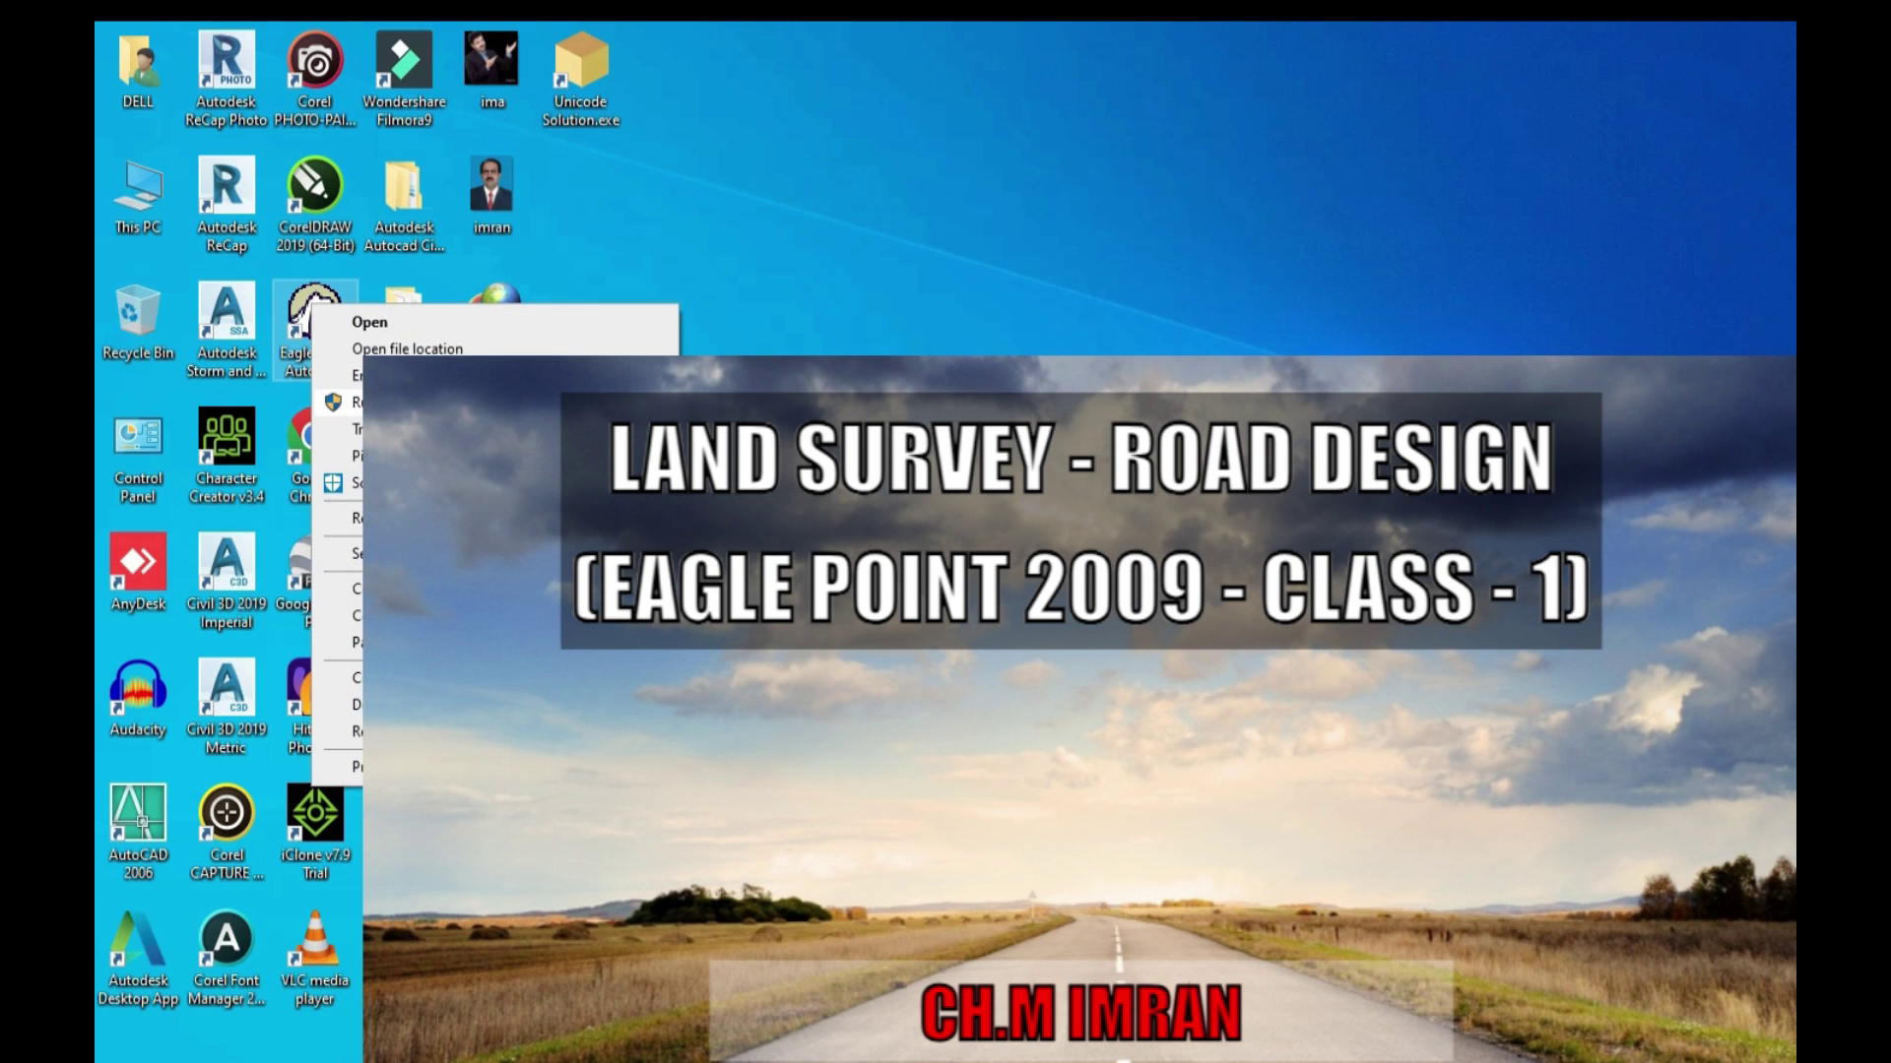
left_click(346, 401)
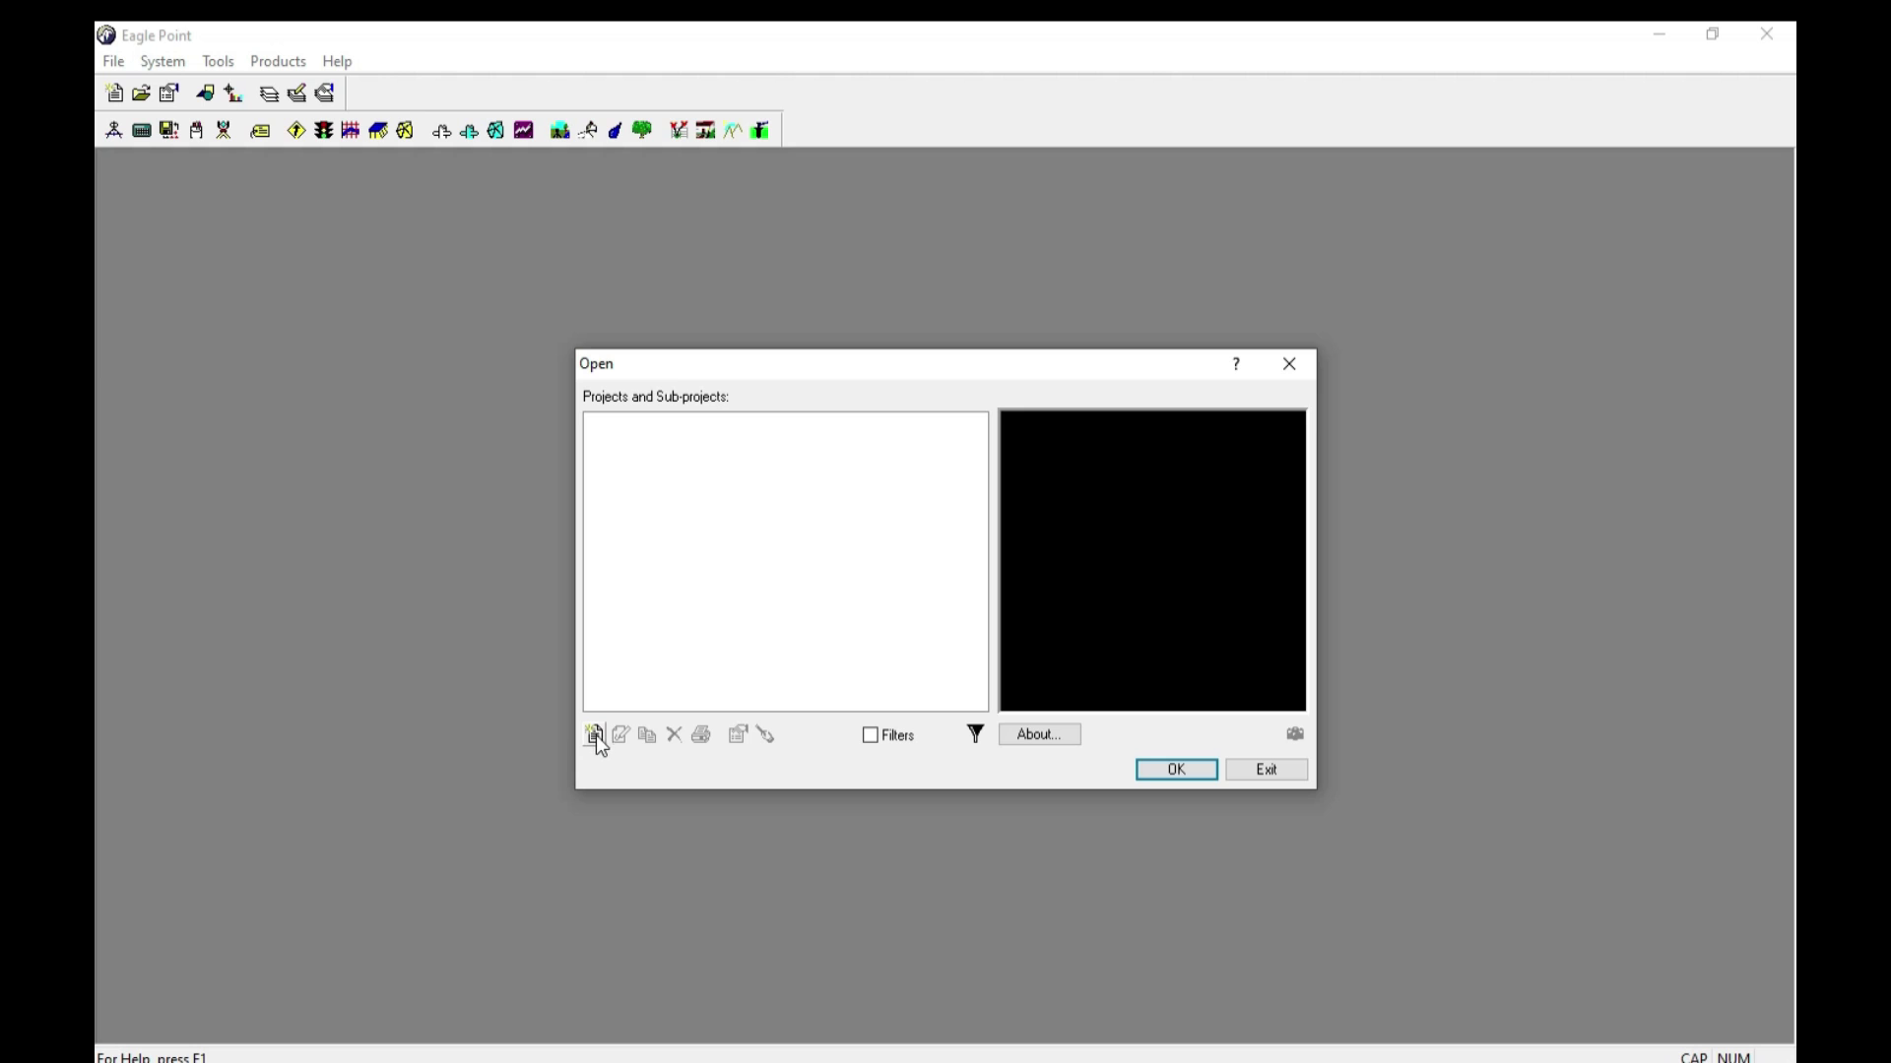
Step: Start a new Eagle Point Project and enter ROAD DESIGN as its description
left_click(595, 733)
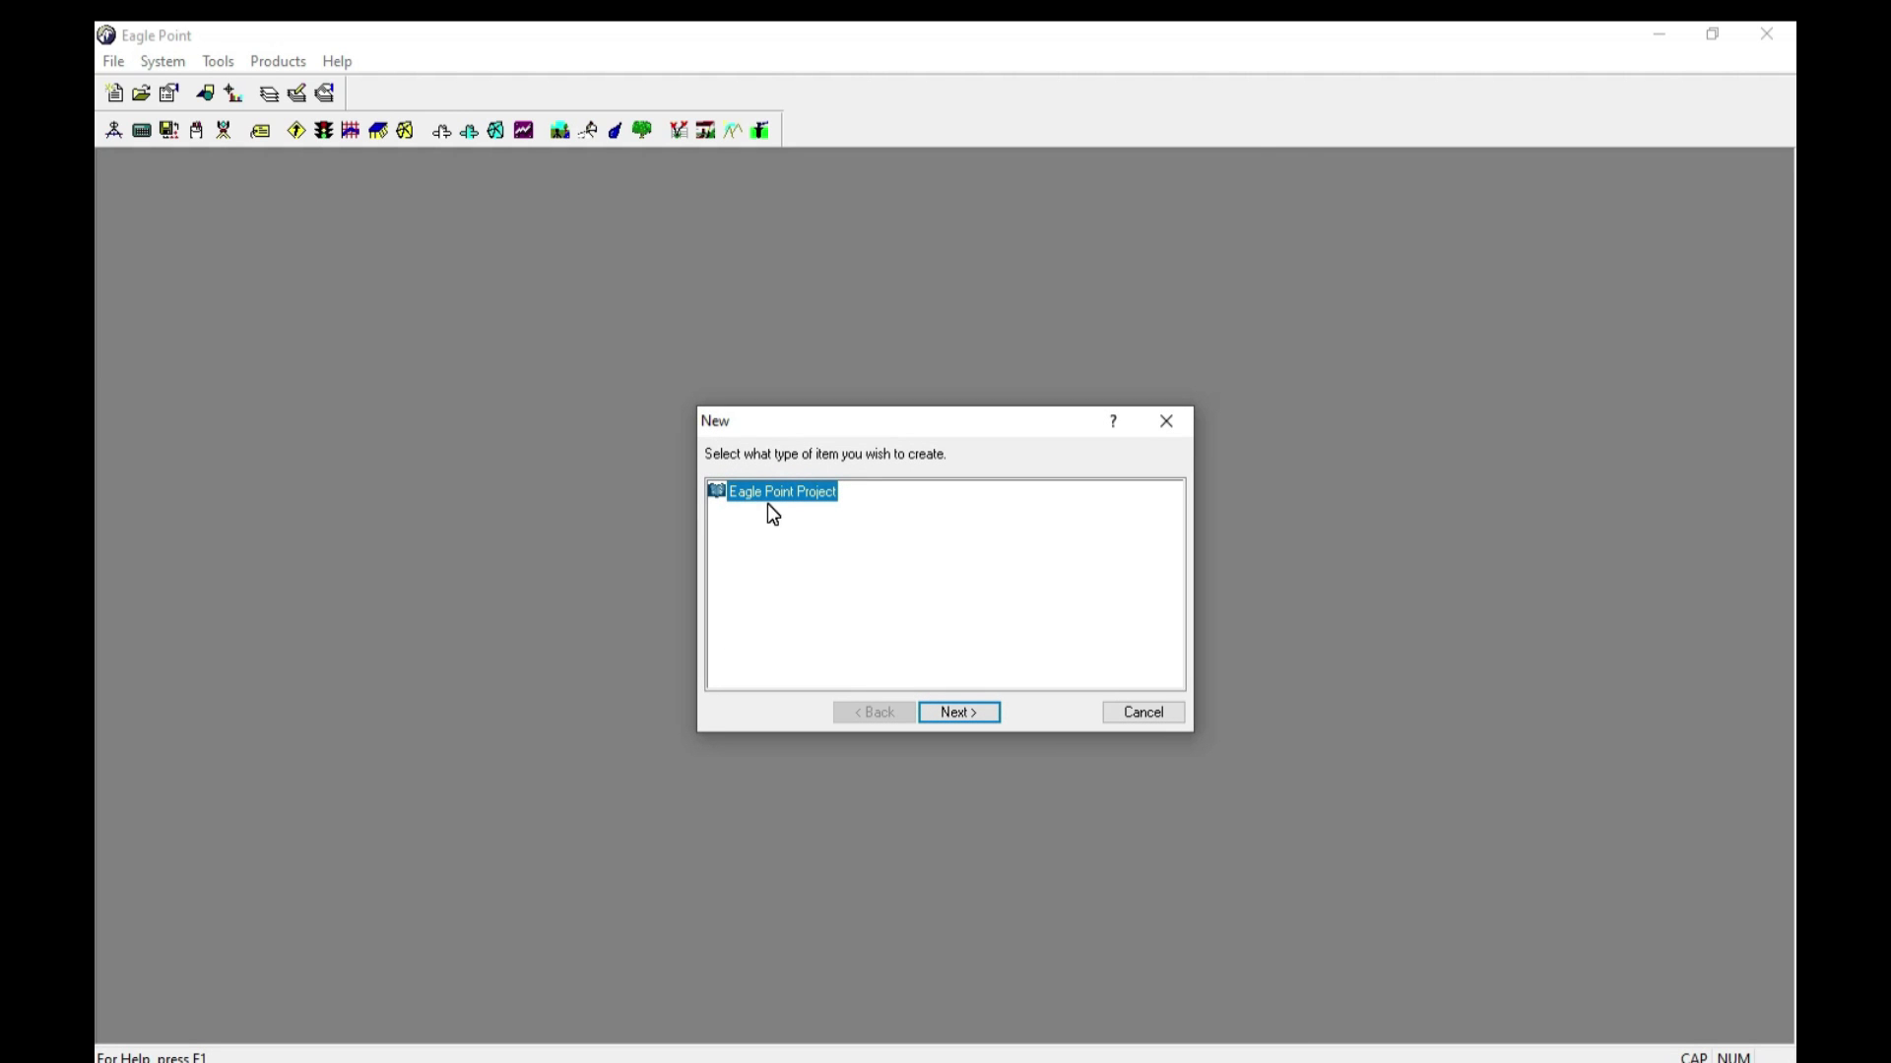
left_click(955, 713)
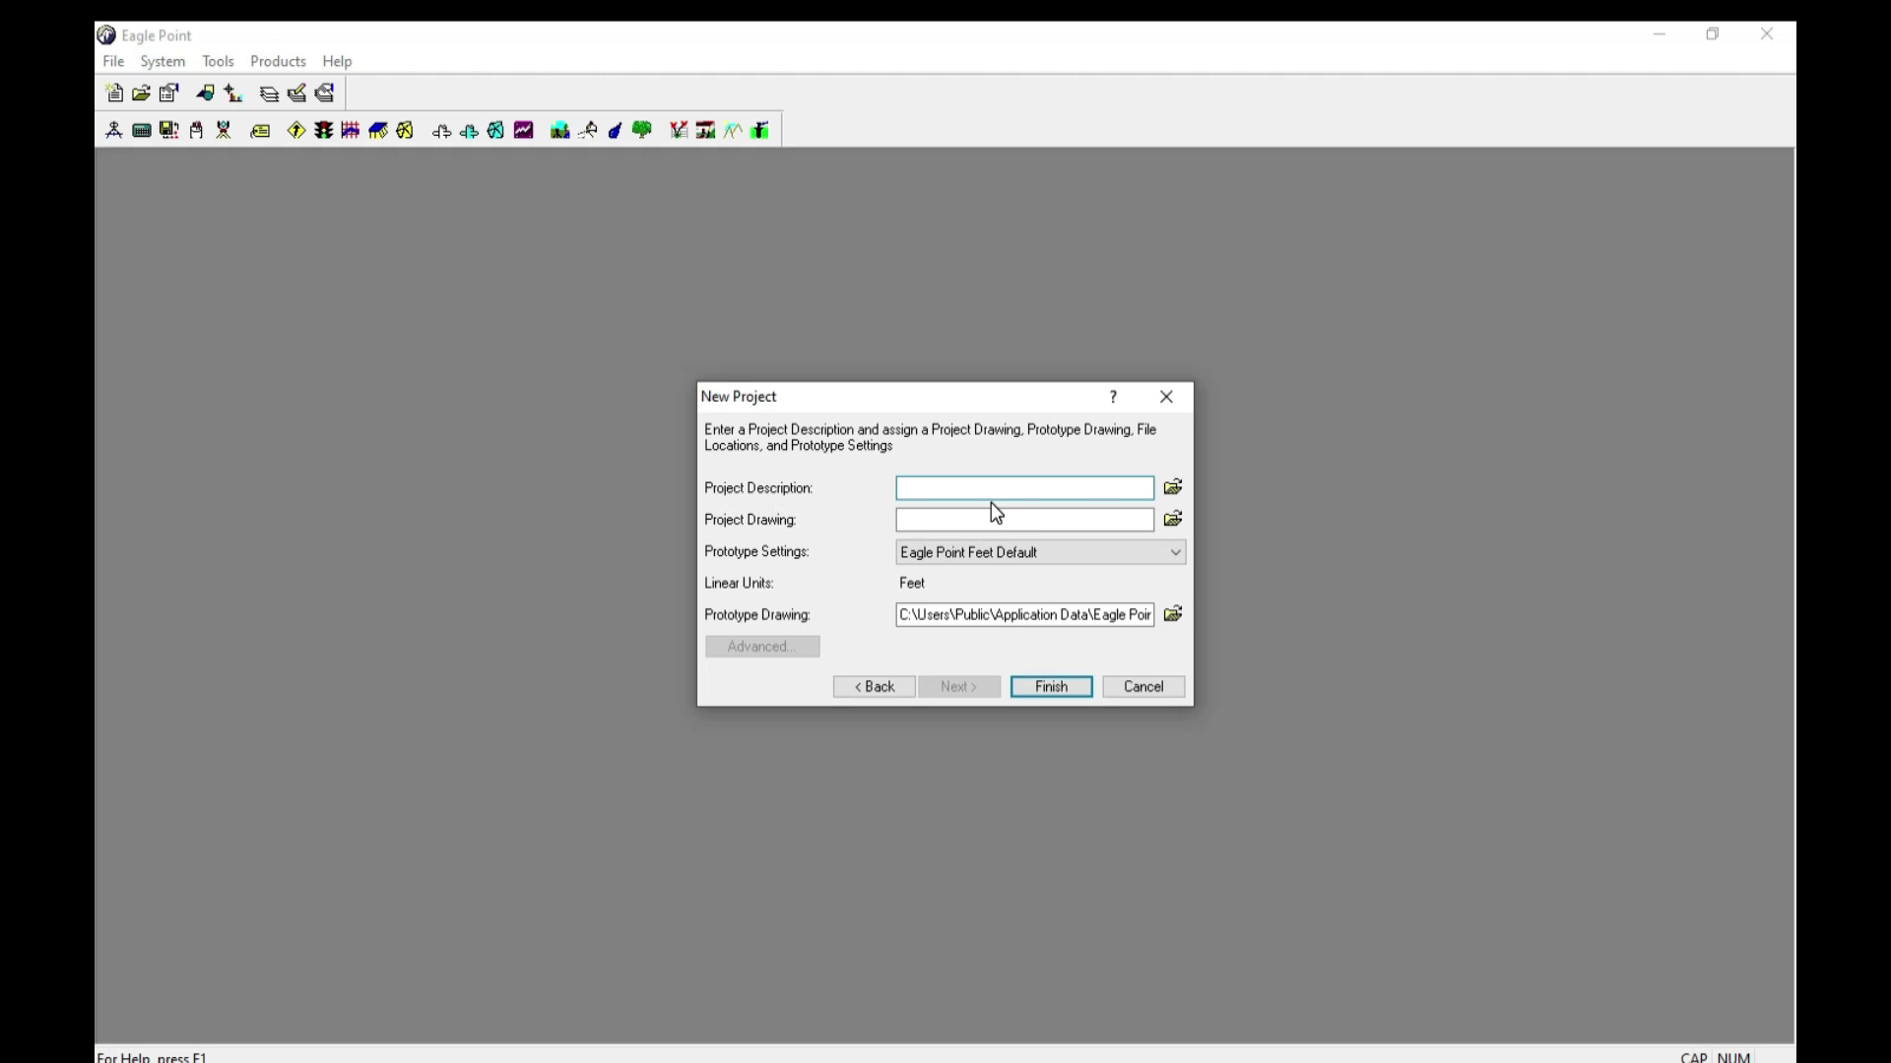
type("ROAD")
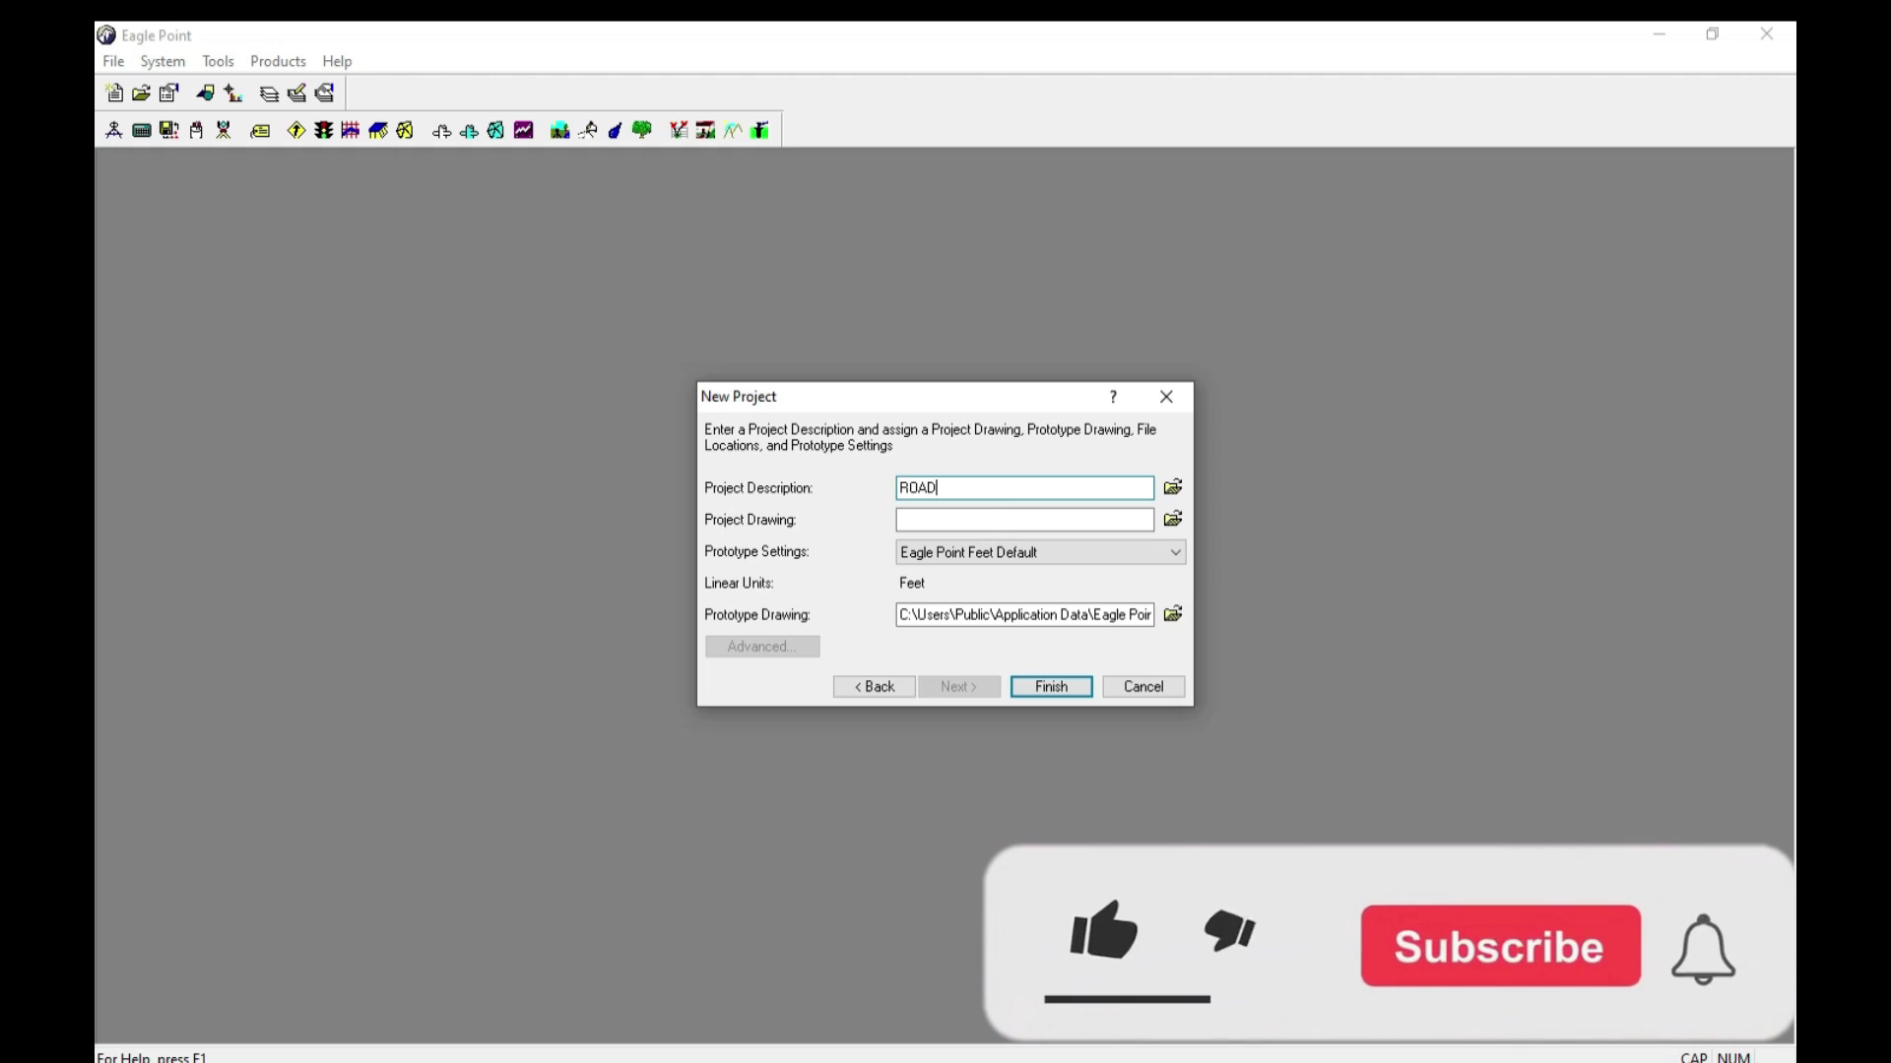
type(" DESIGN")
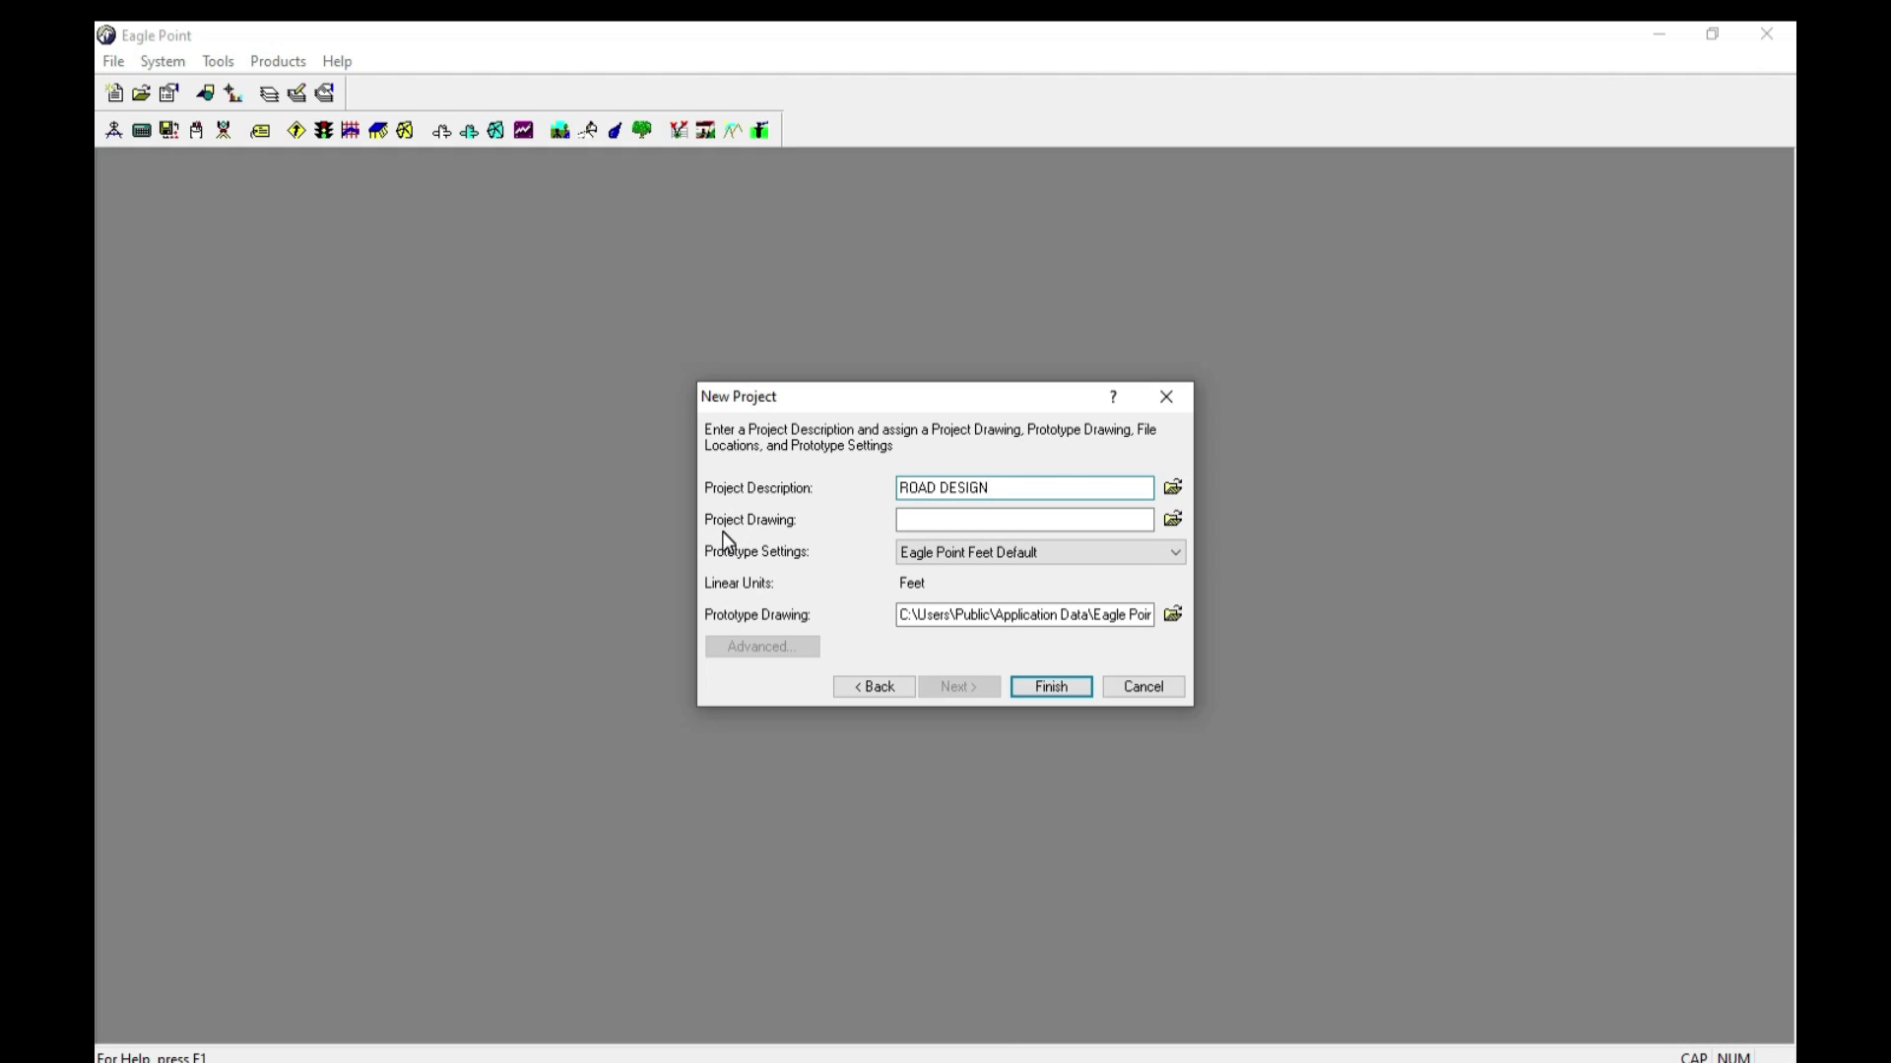
Step: Assign Desktop > Practice > FINAL SUBMIT CHOTORKHAND NULLAH.dwg as the project drawing
left_click(1173, 518)
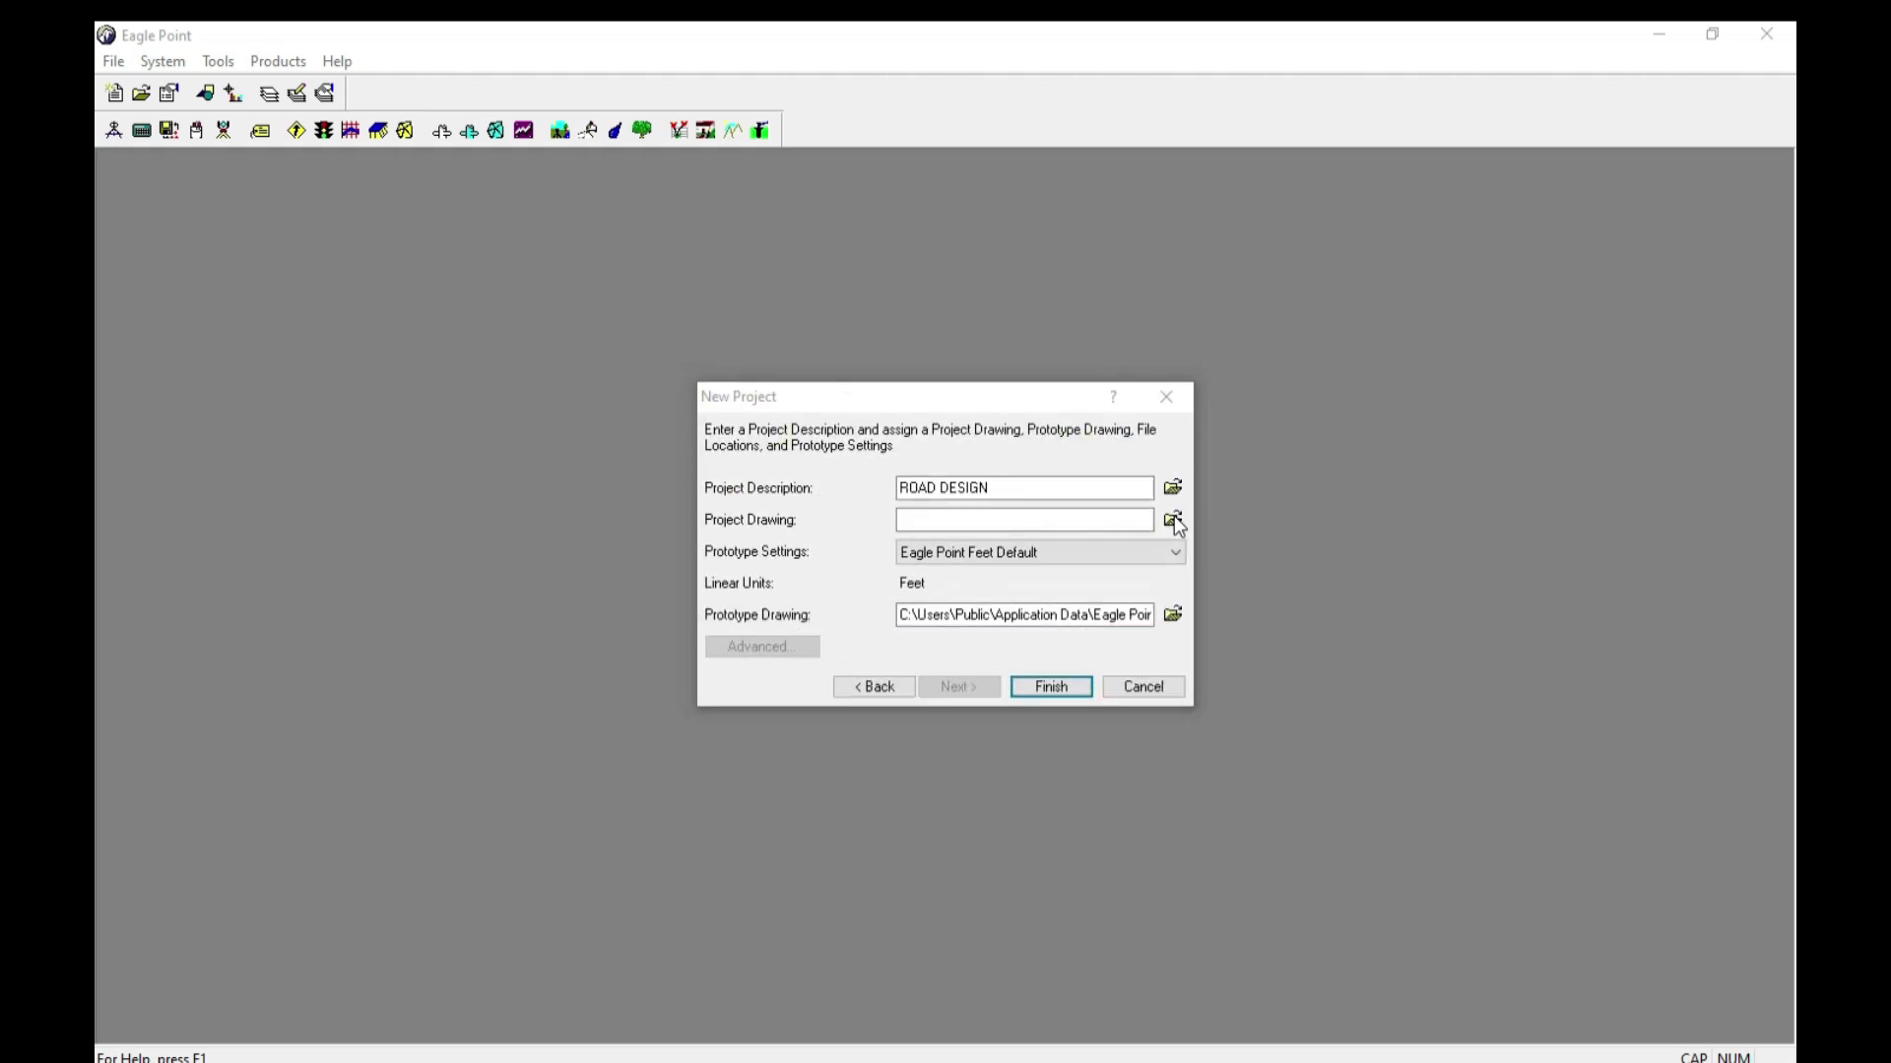
left_click(1067, 435)
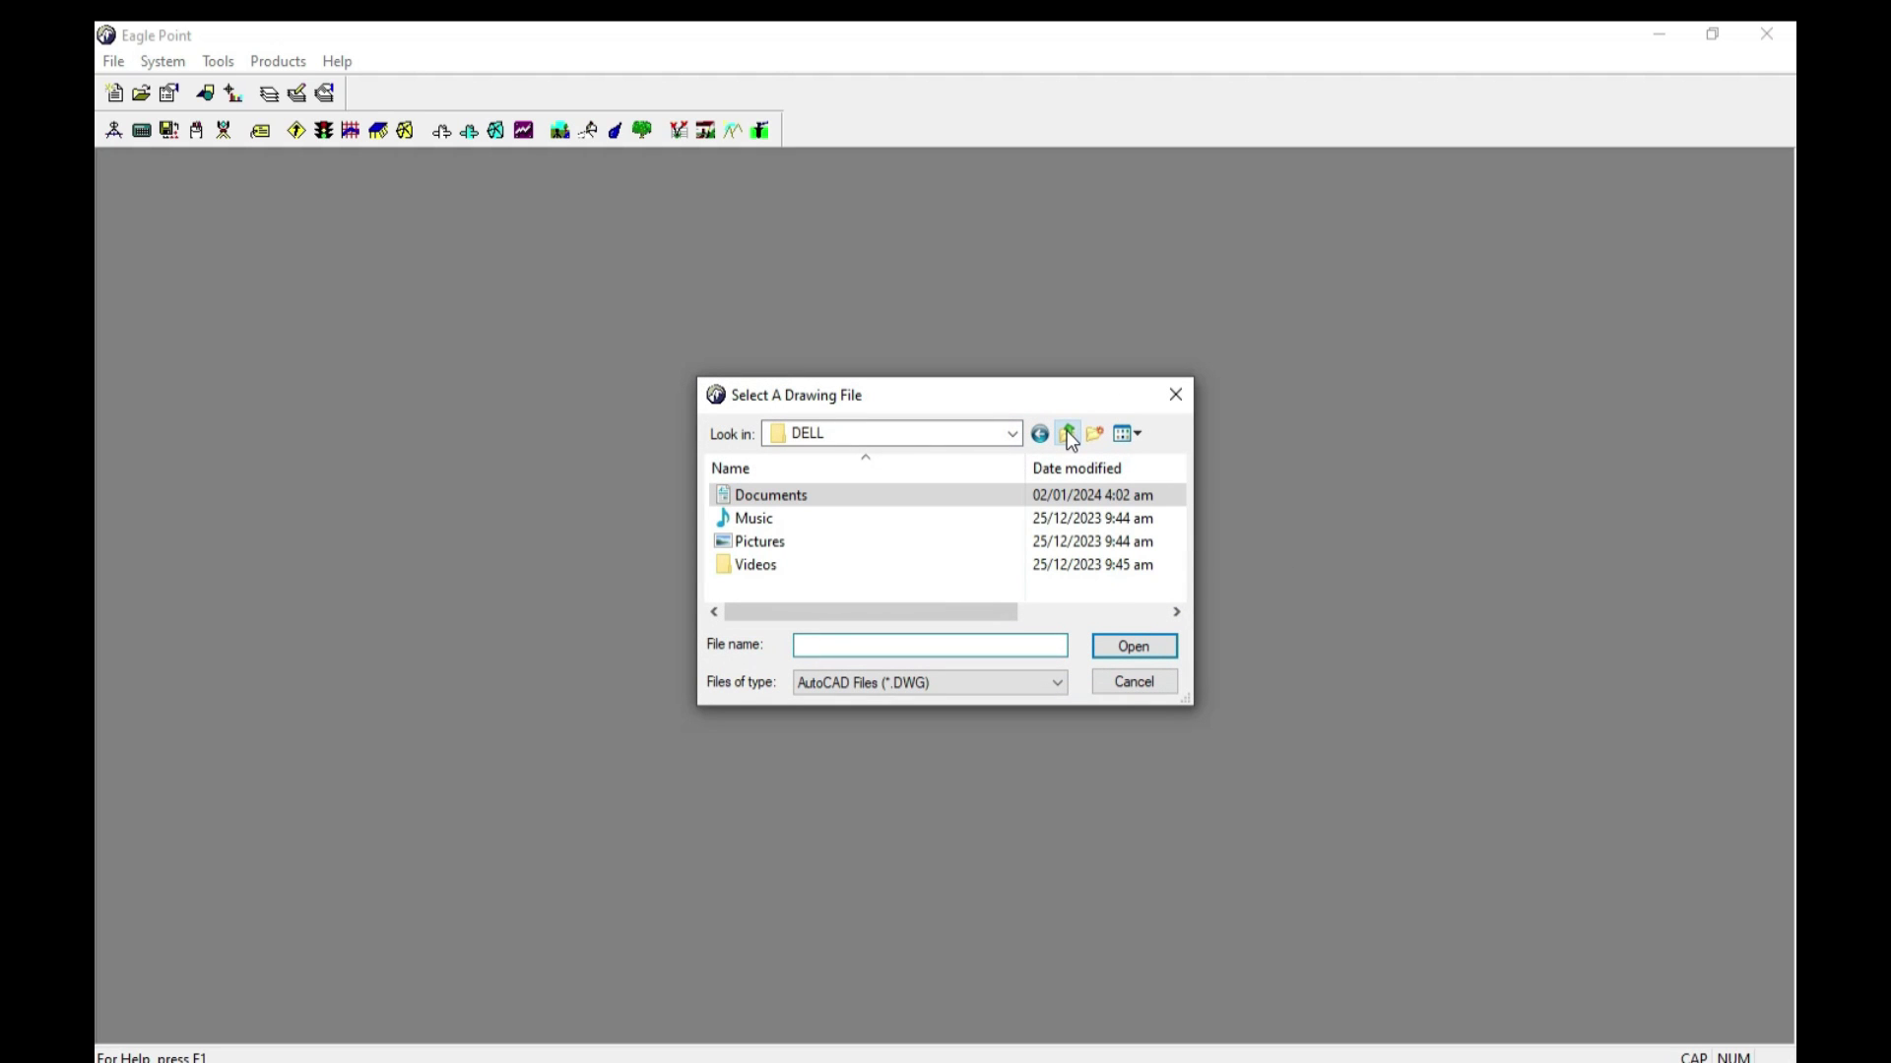
left_click(1069, 434)
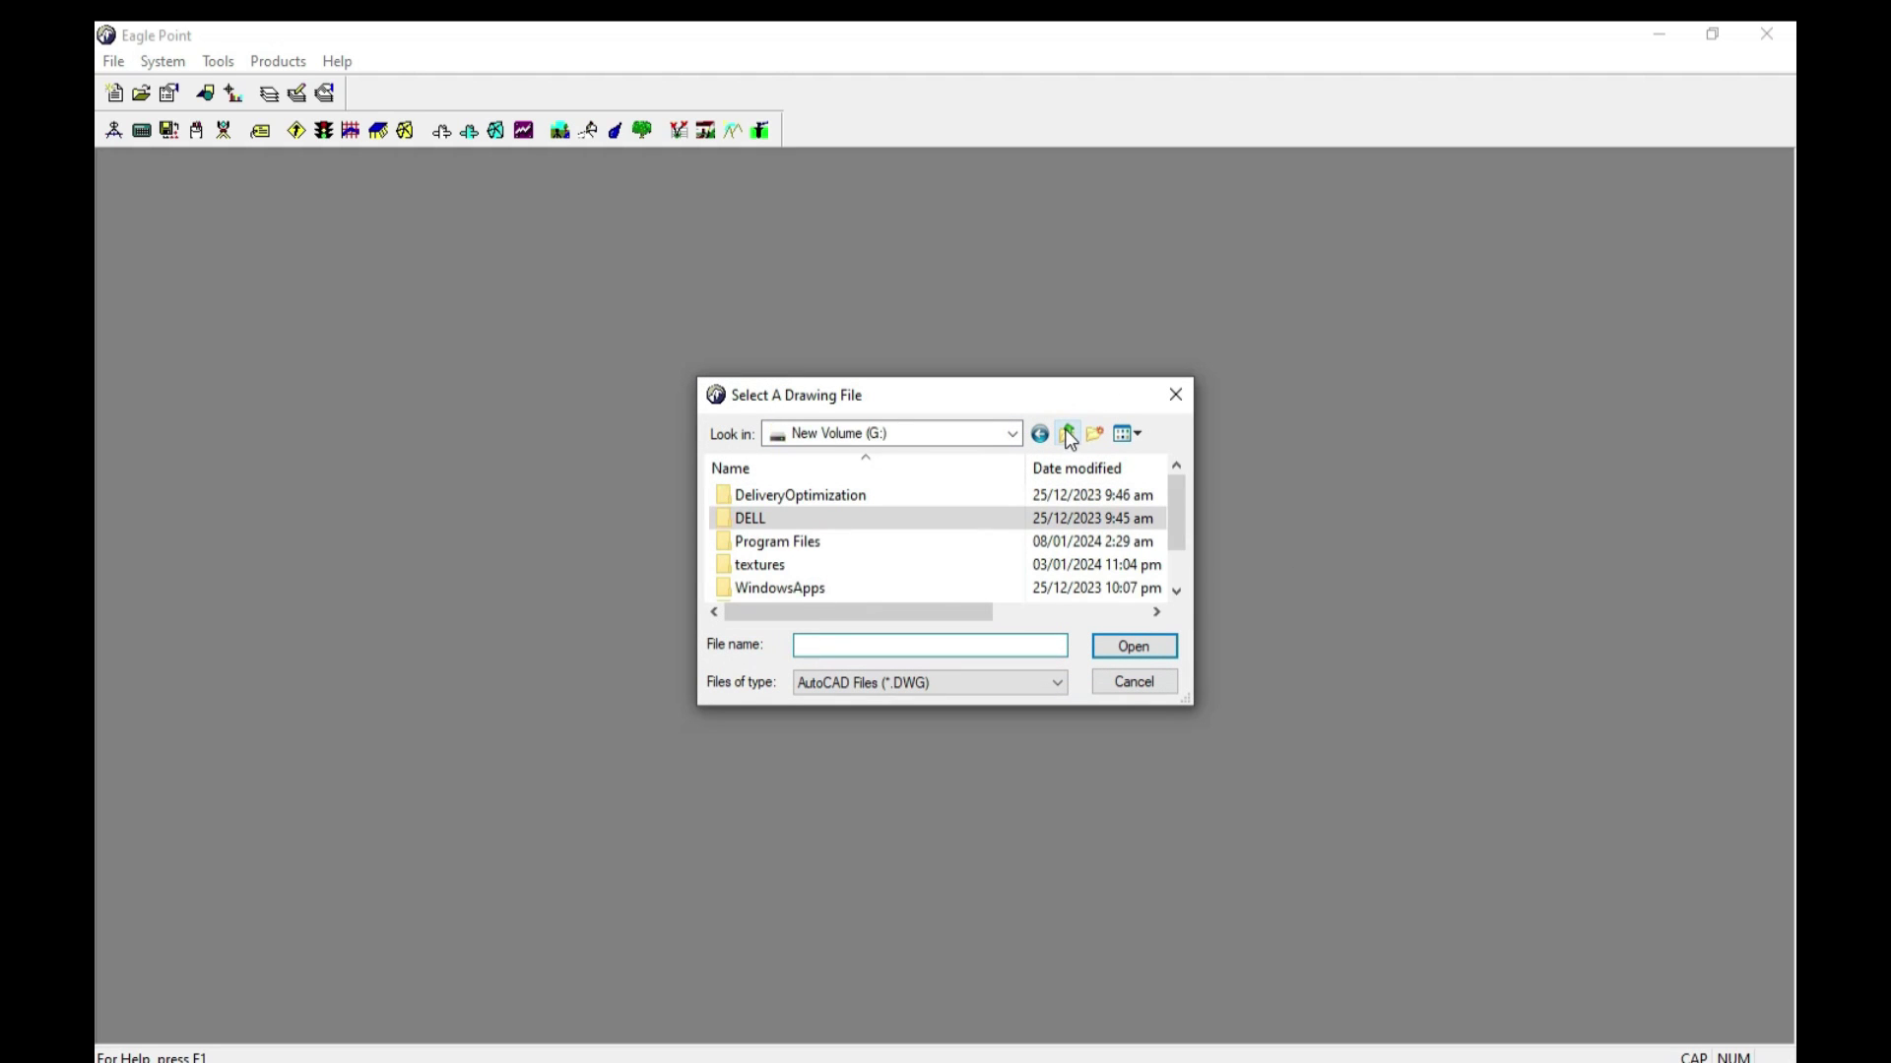
left_click(981, 433)
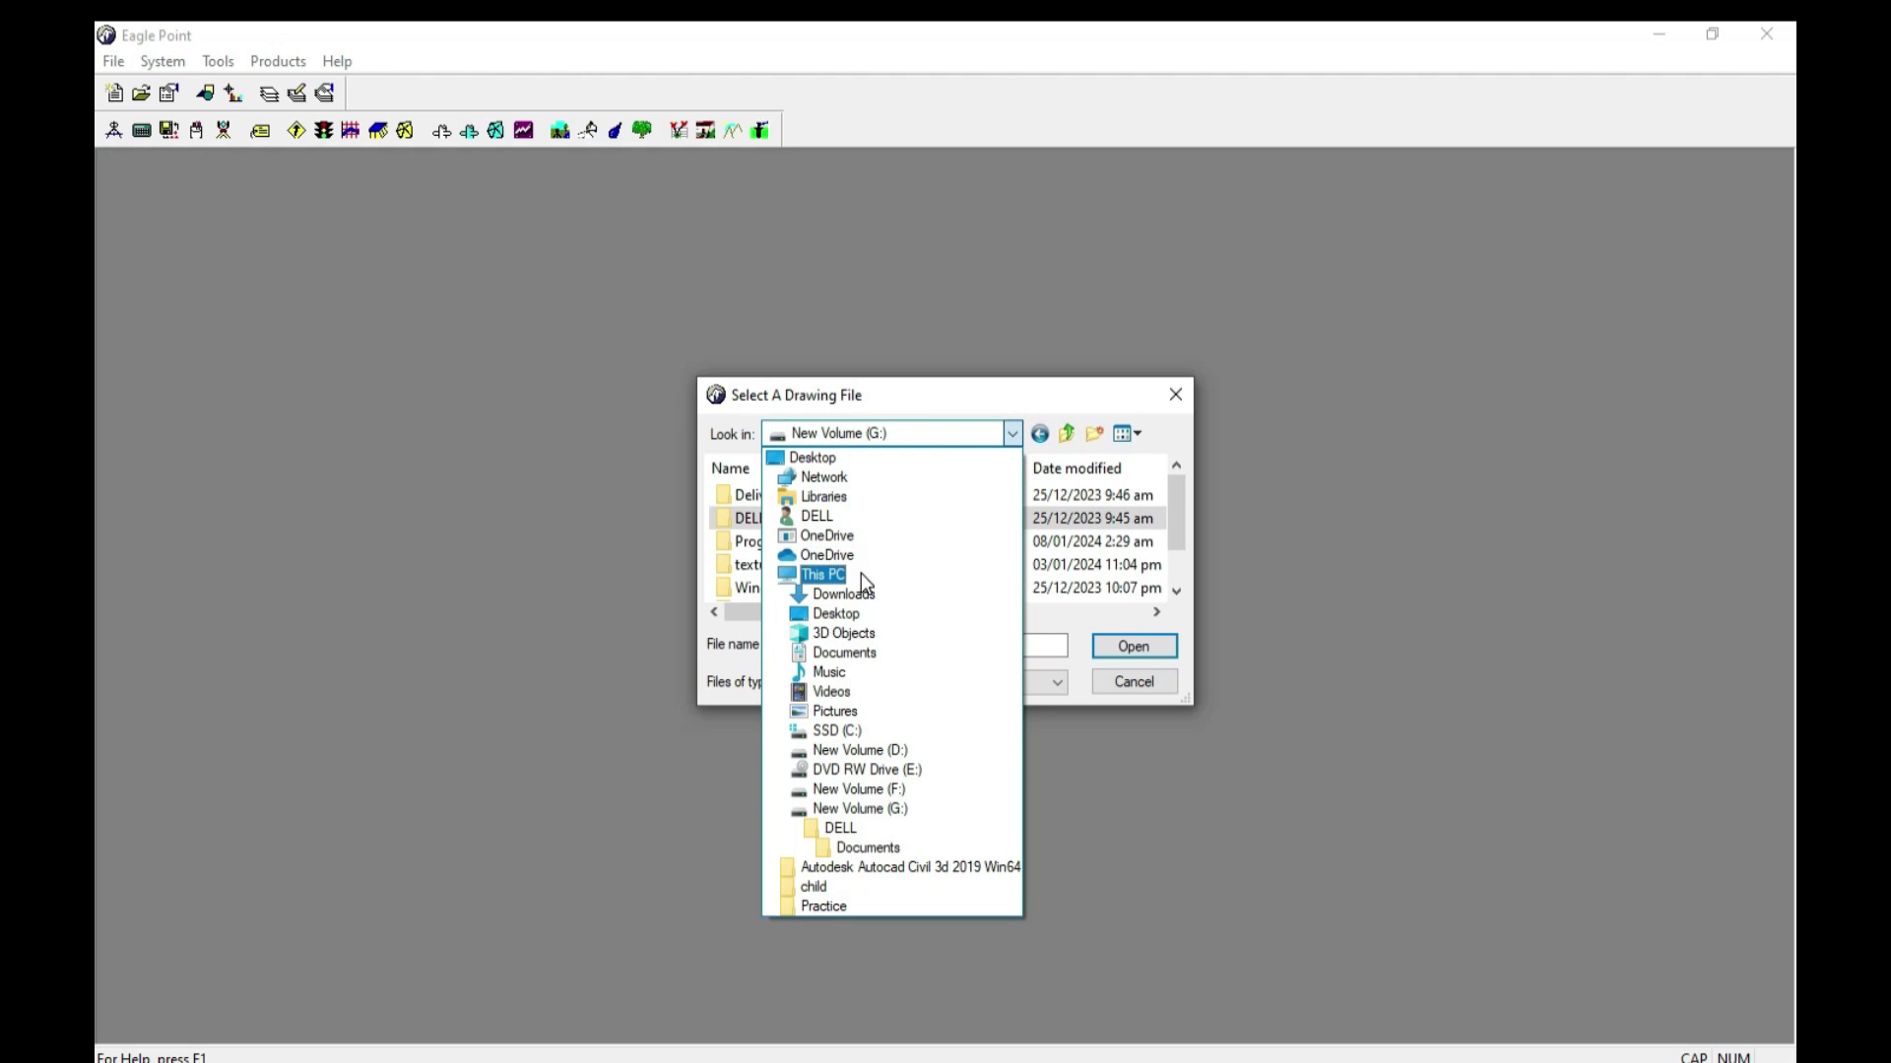
left_click(842, 457)
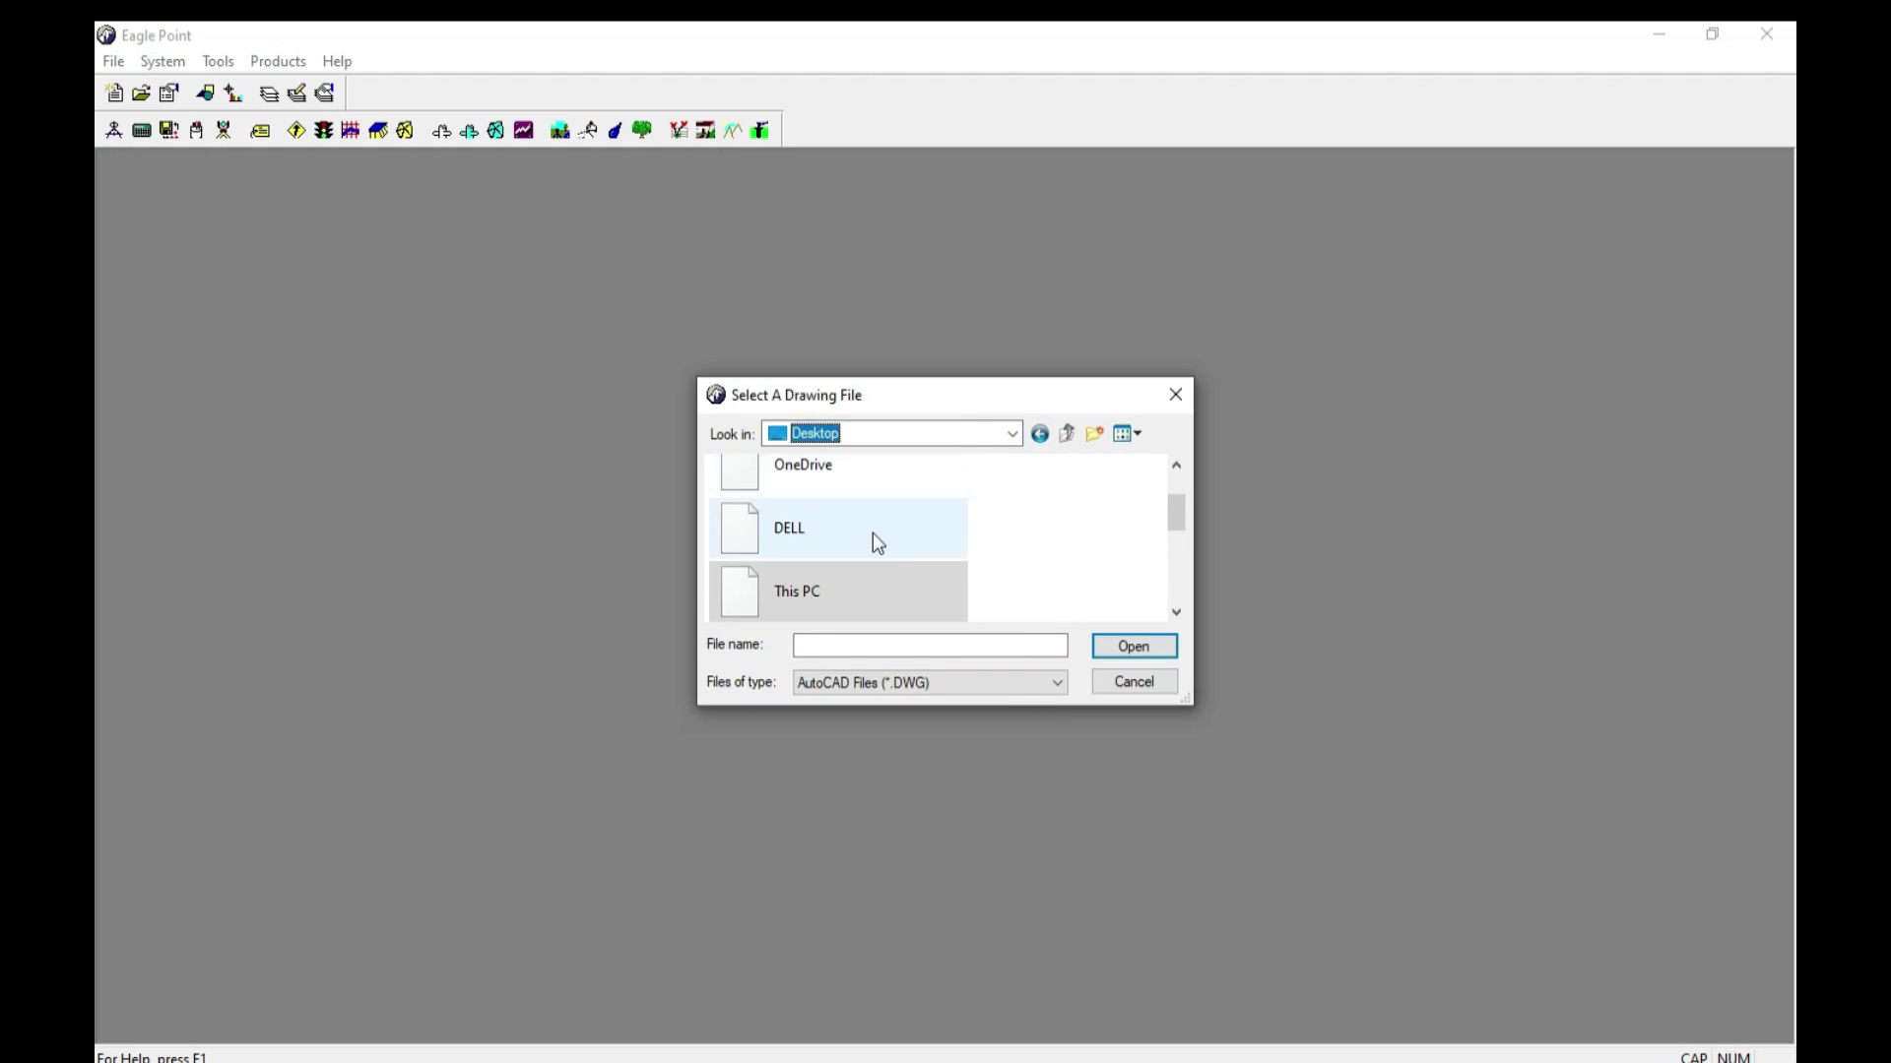
scroll(884, 557, "down", 1)
scroll(884, 558, "down", 3)
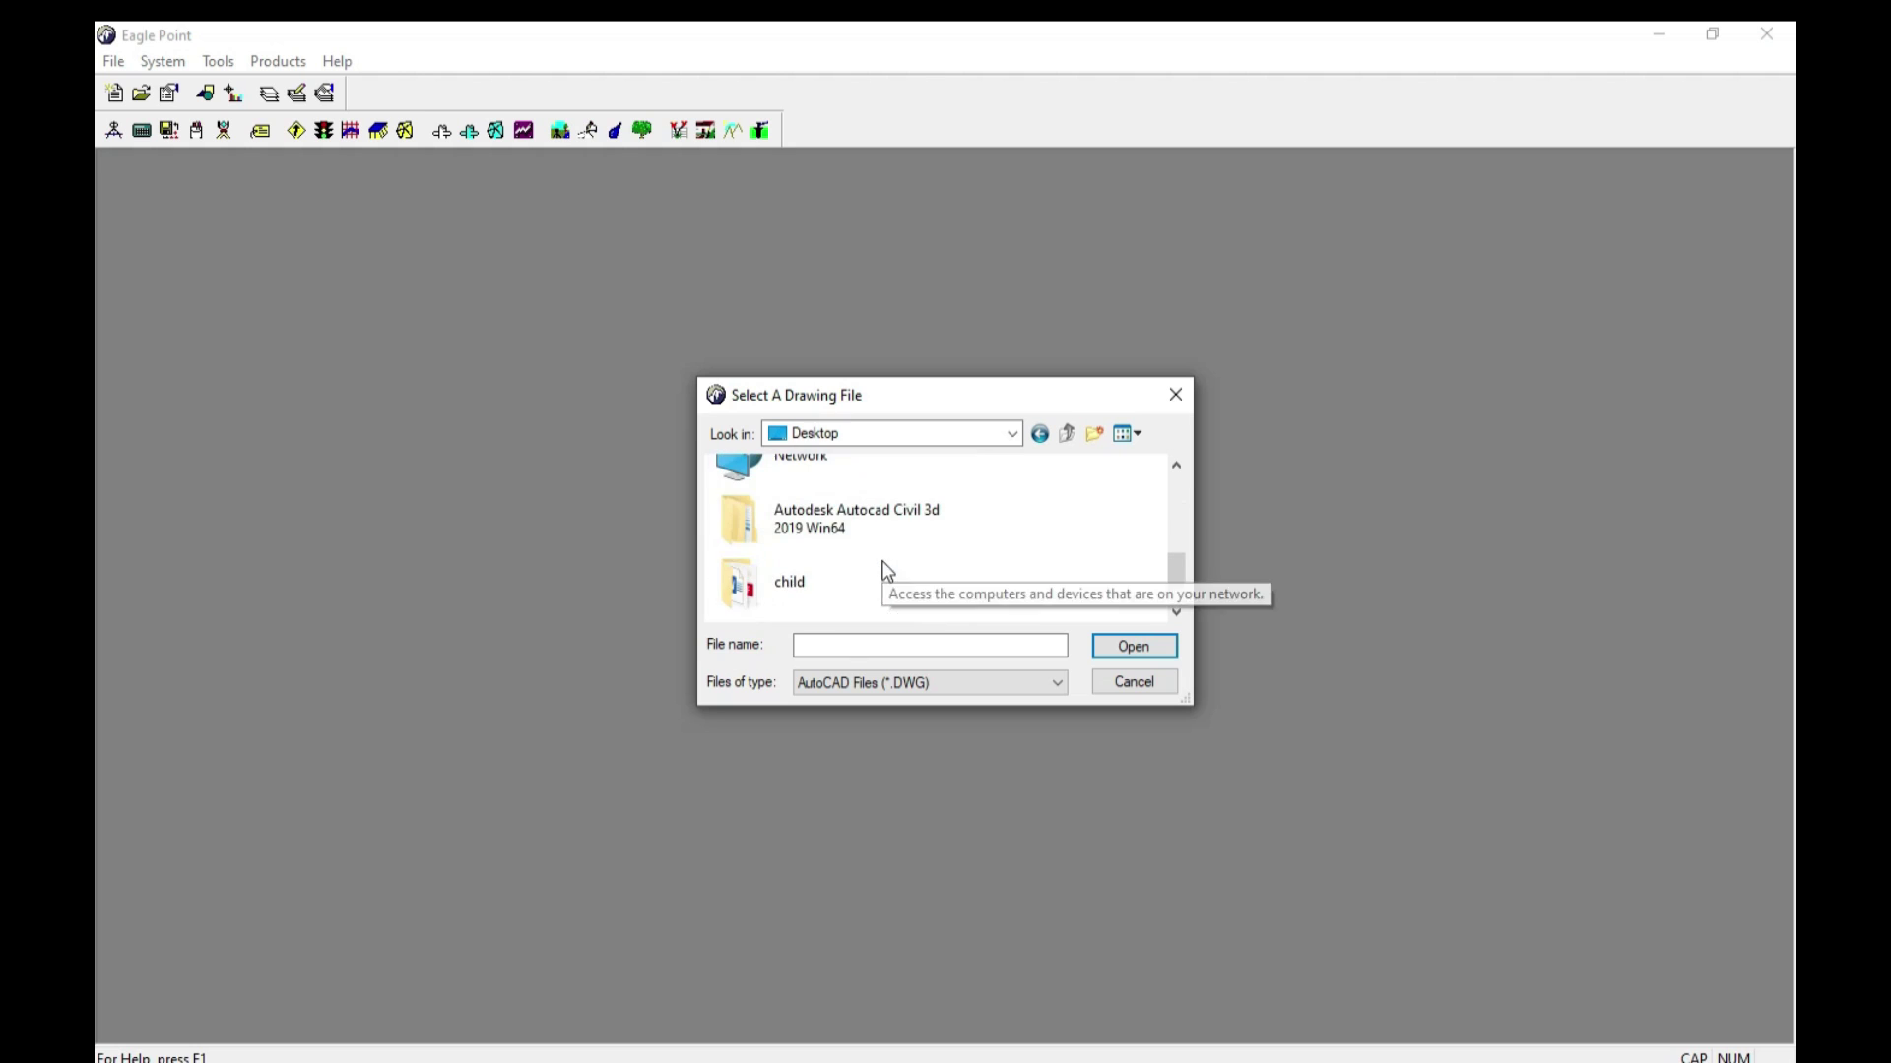
scroll(806, 549, "down", 1)
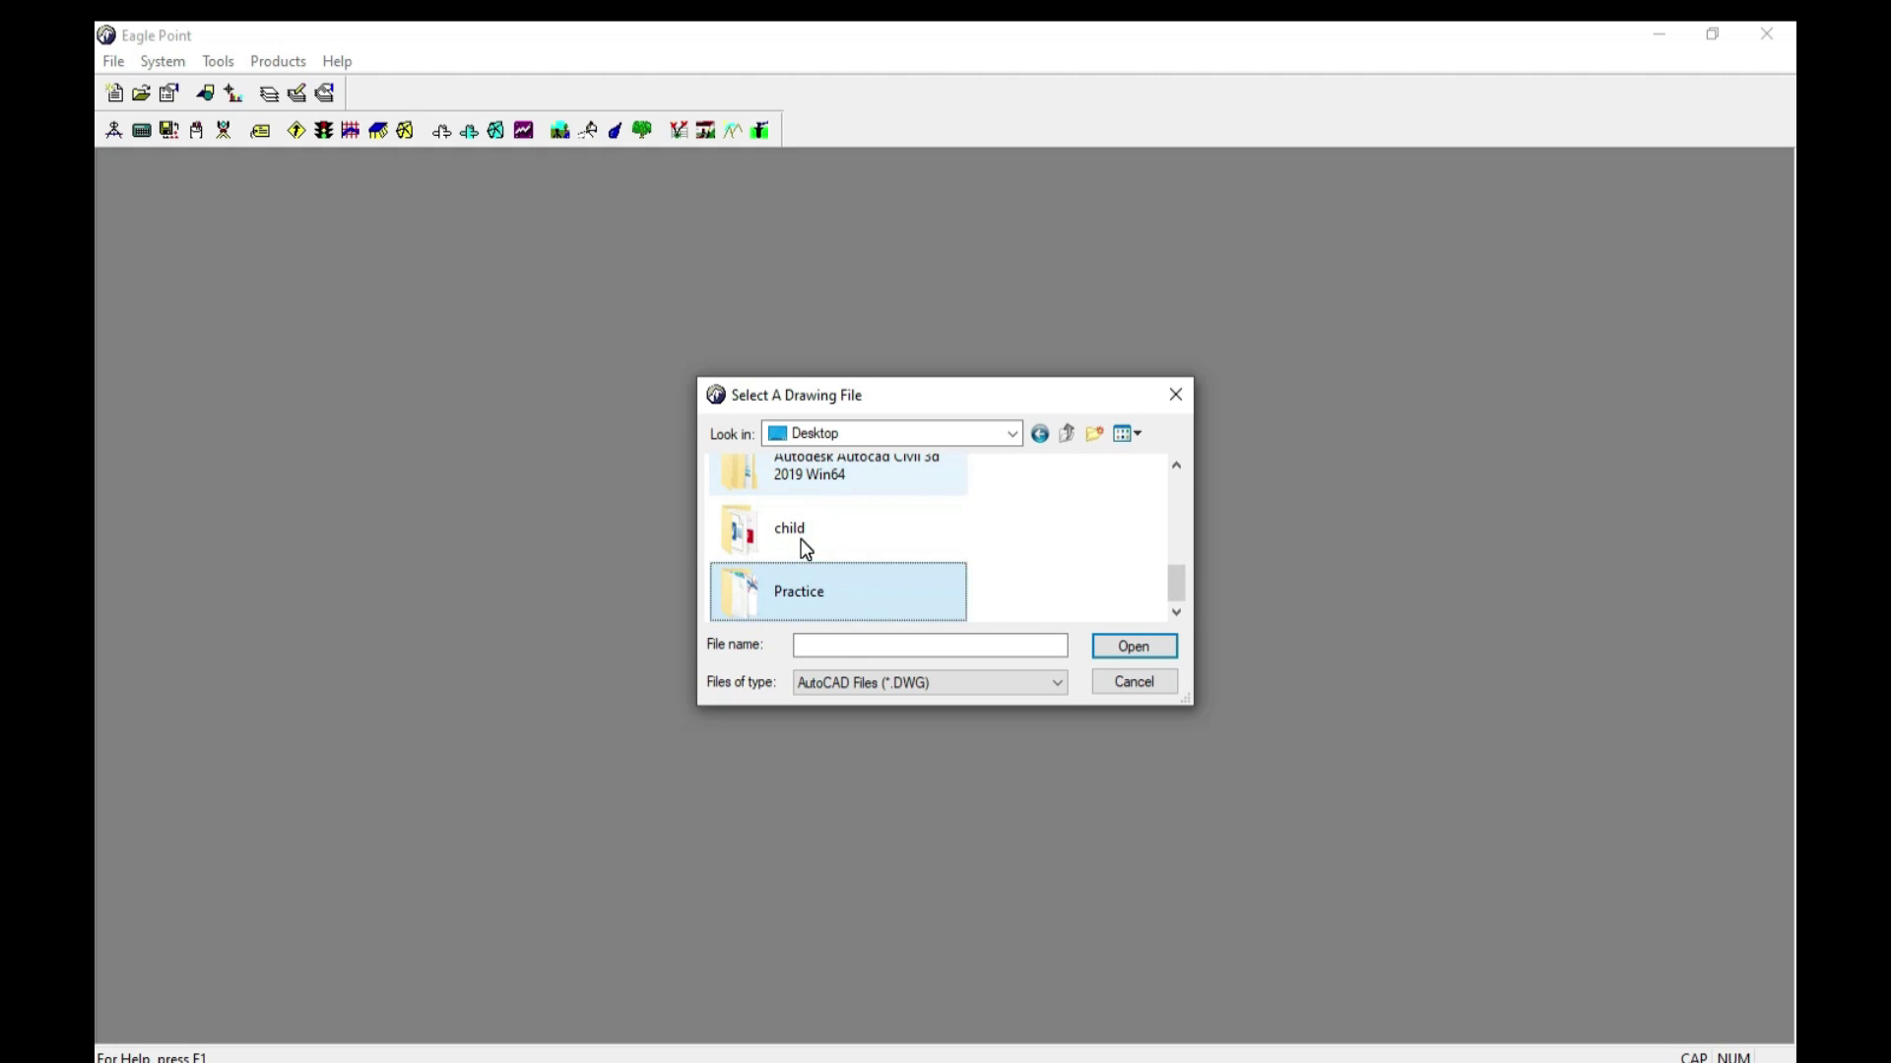
double_click(765, 600)
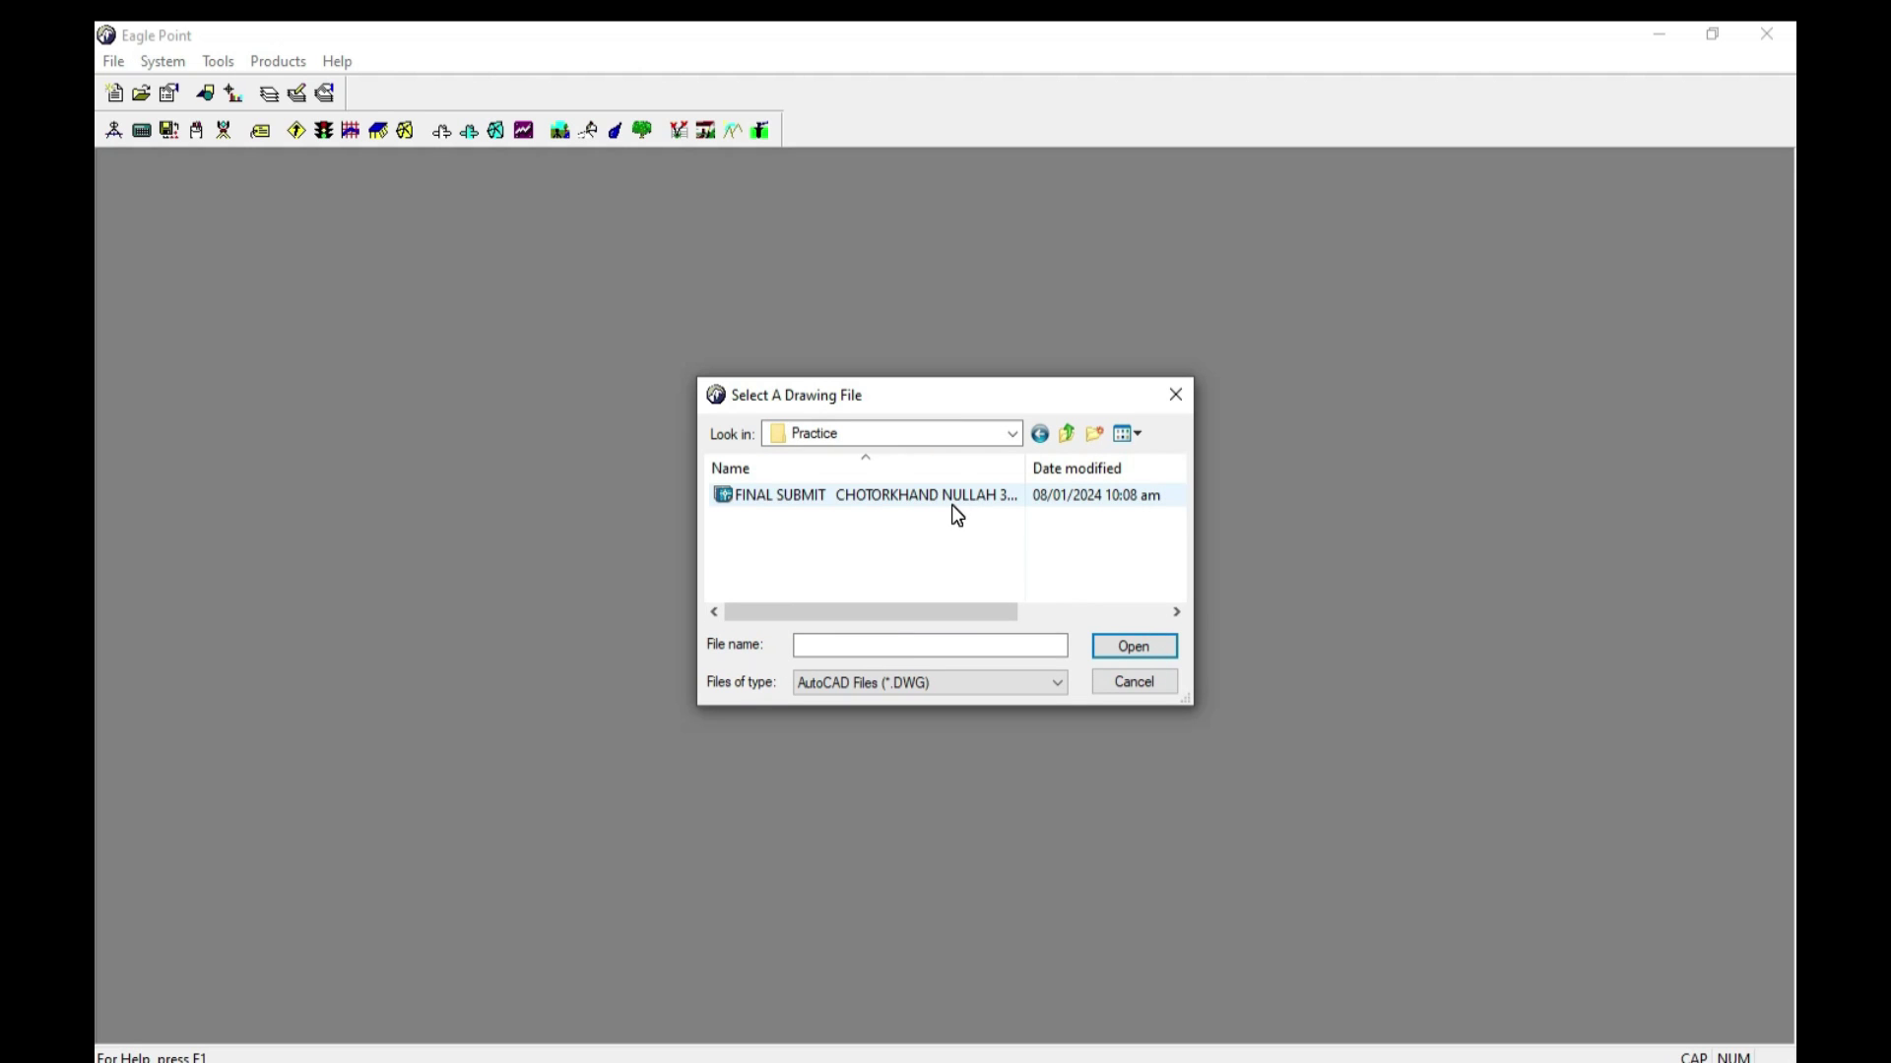
double_click(844, 499)
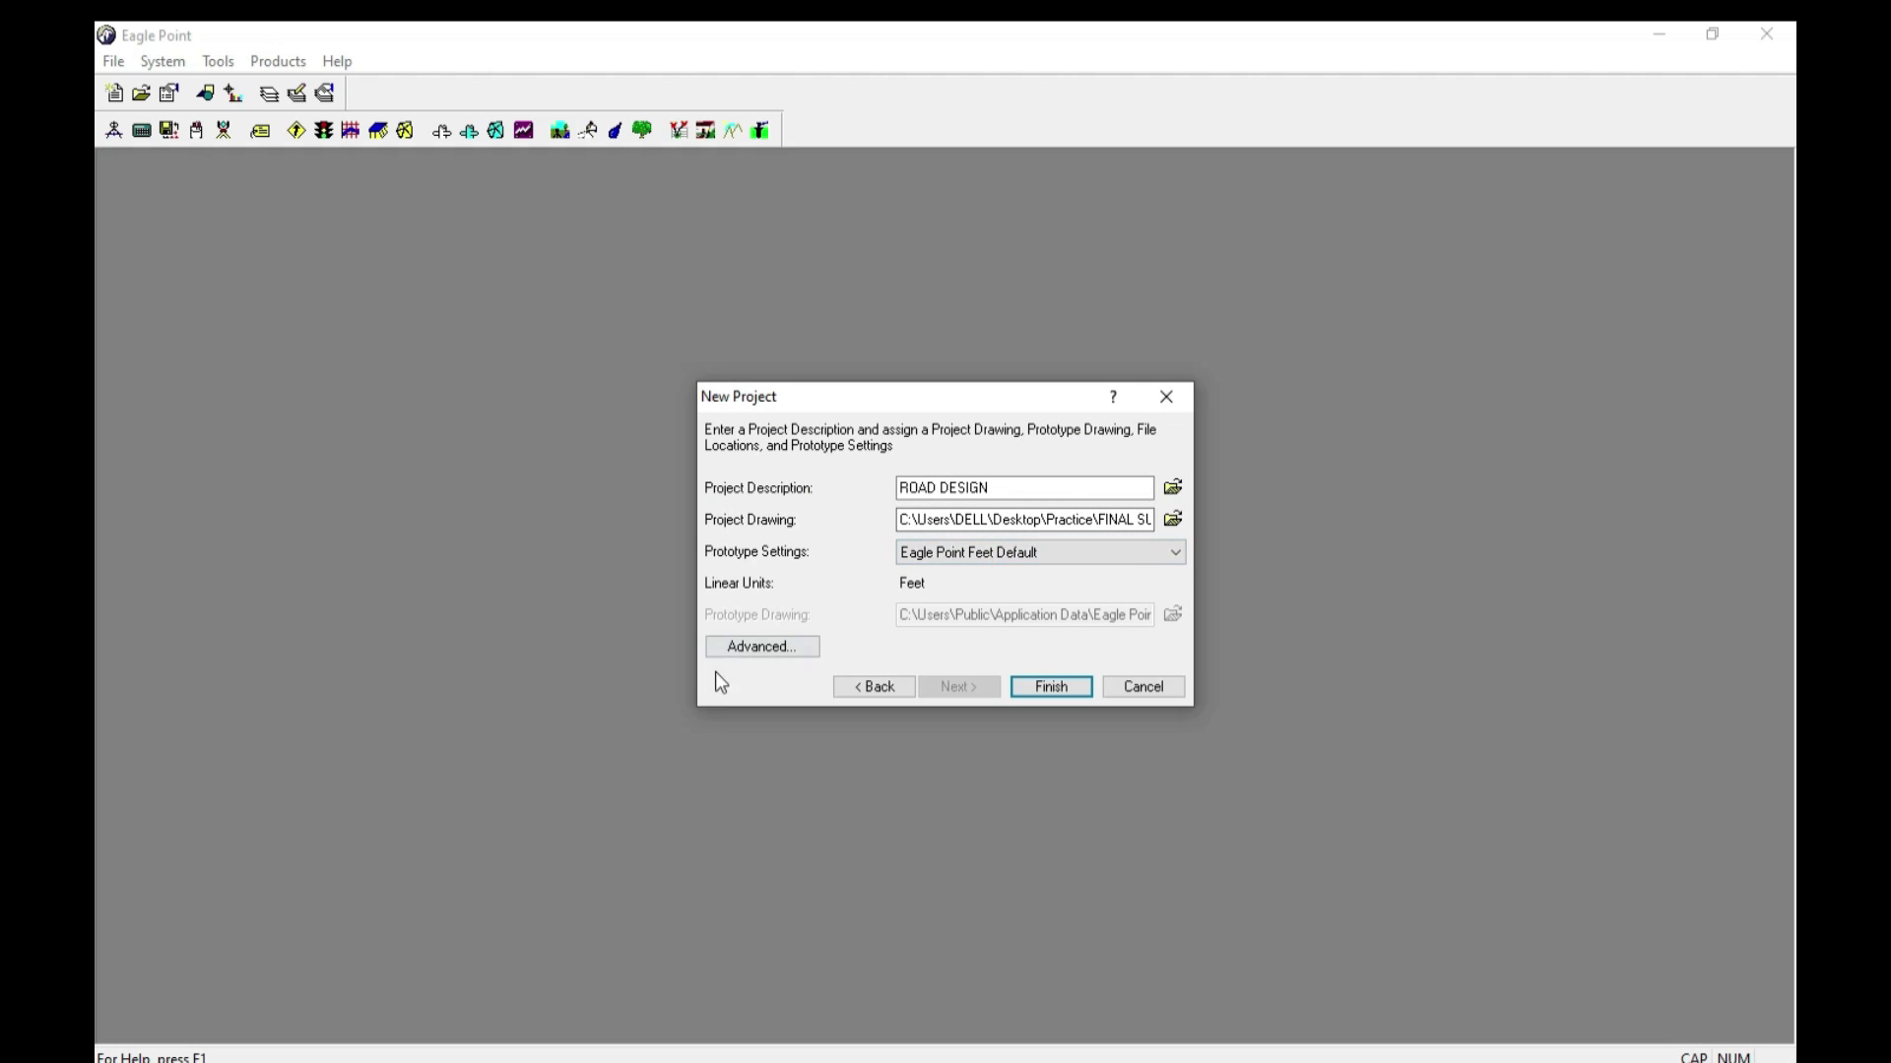
Step: Append ABC to the data files location, create that directory, and finish the project
left_click(768, 652)
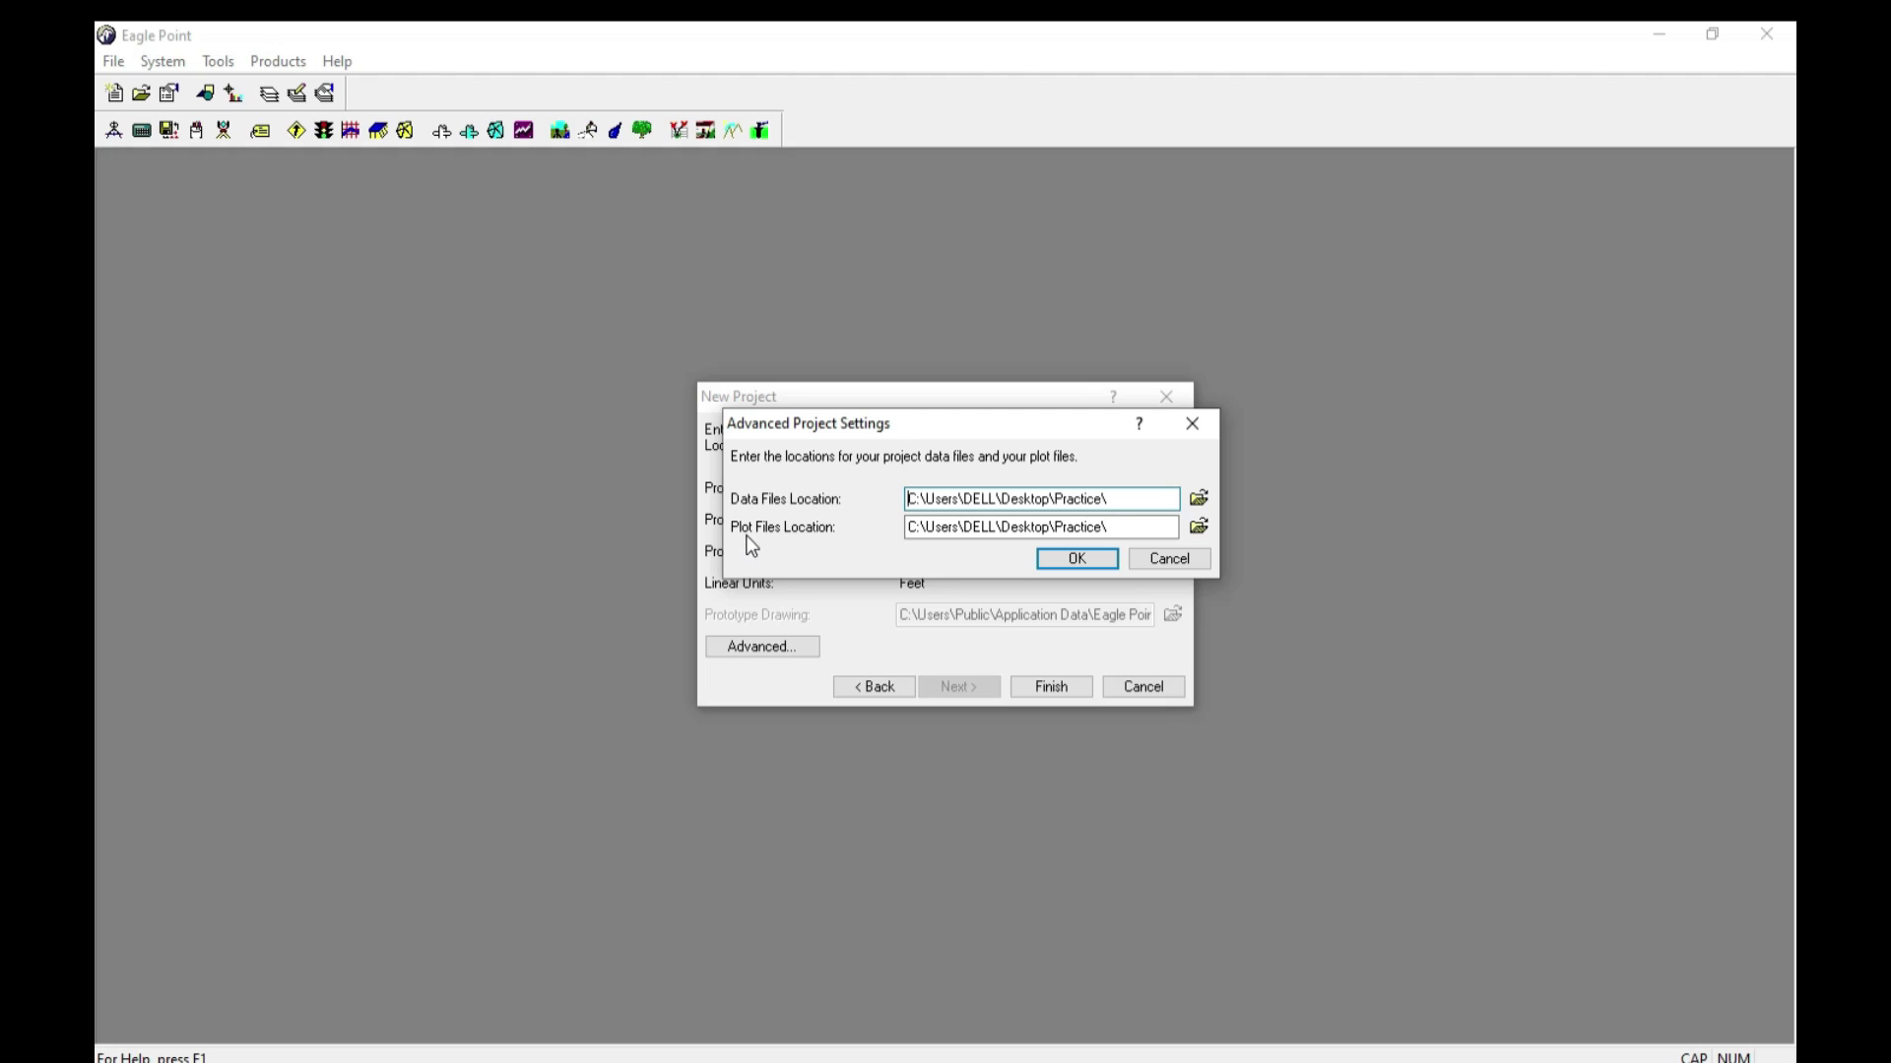
left_click(1140, 498)
type("ABC")
left_click(1083, 561)
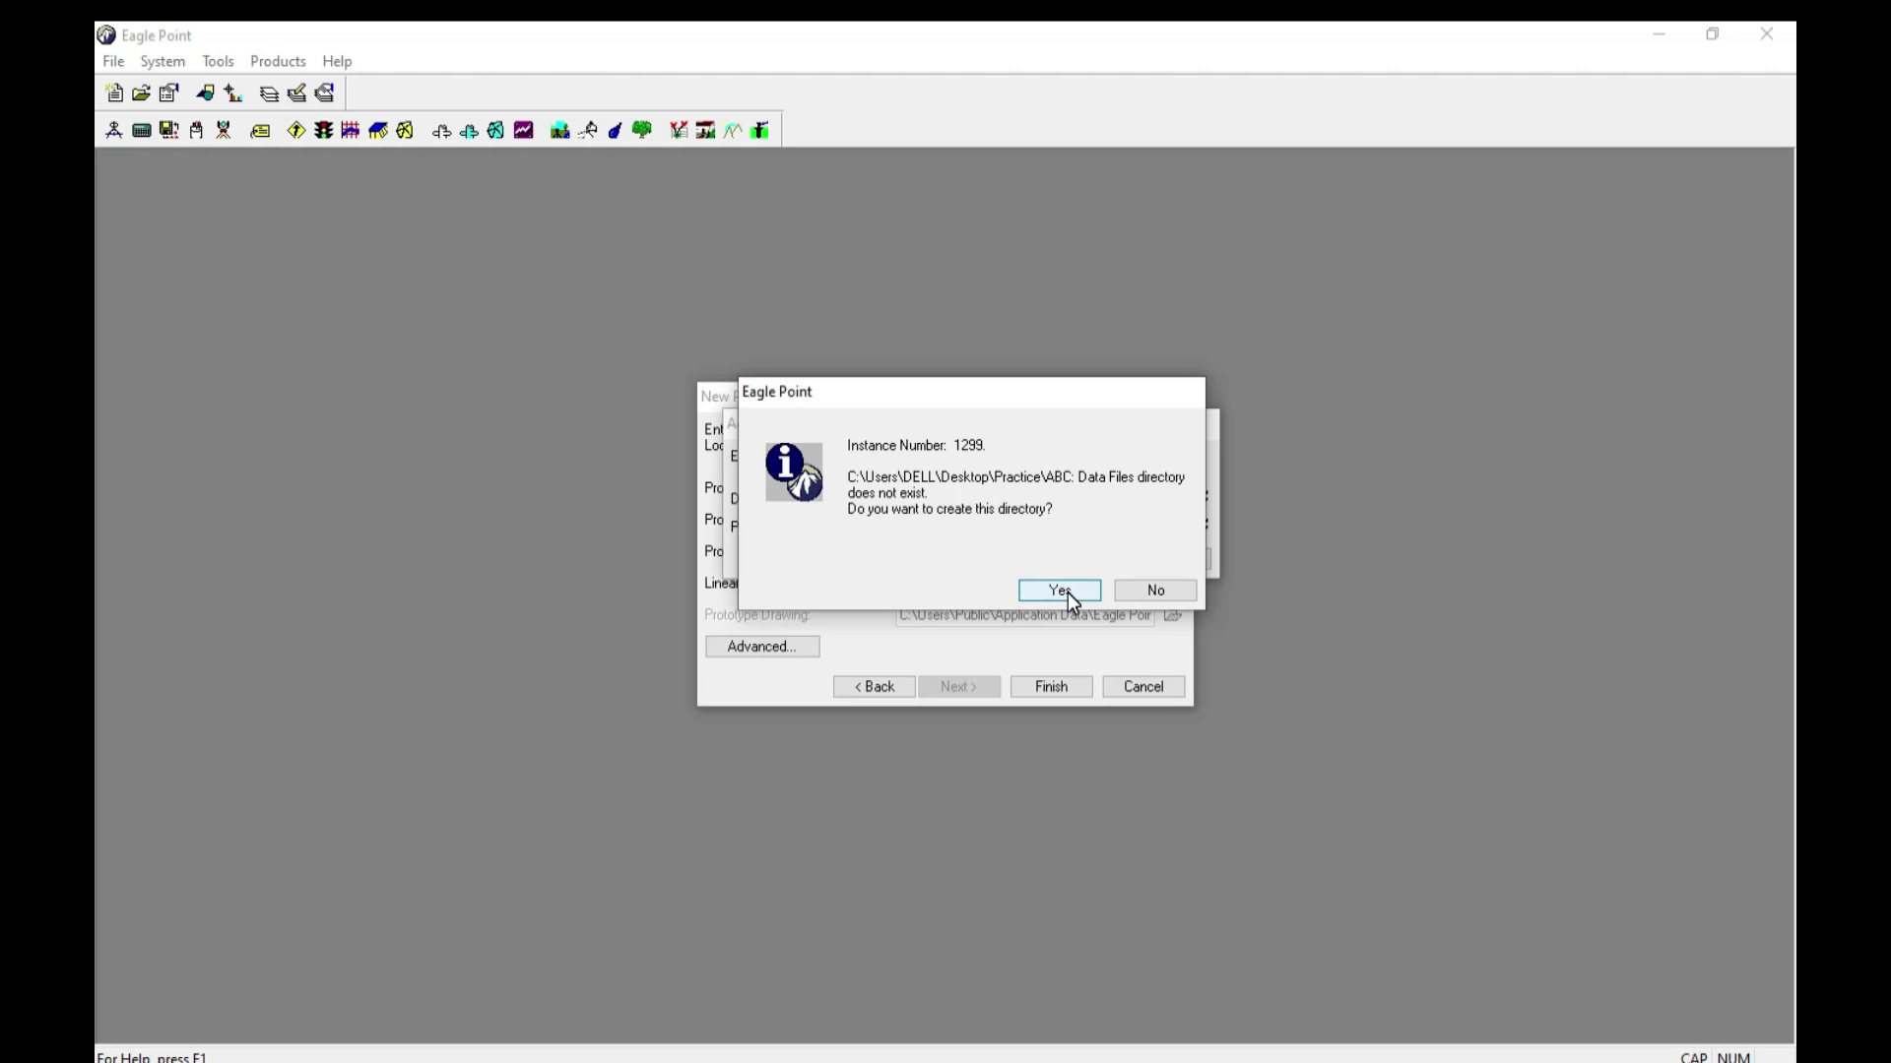
left_click(1067, 593)
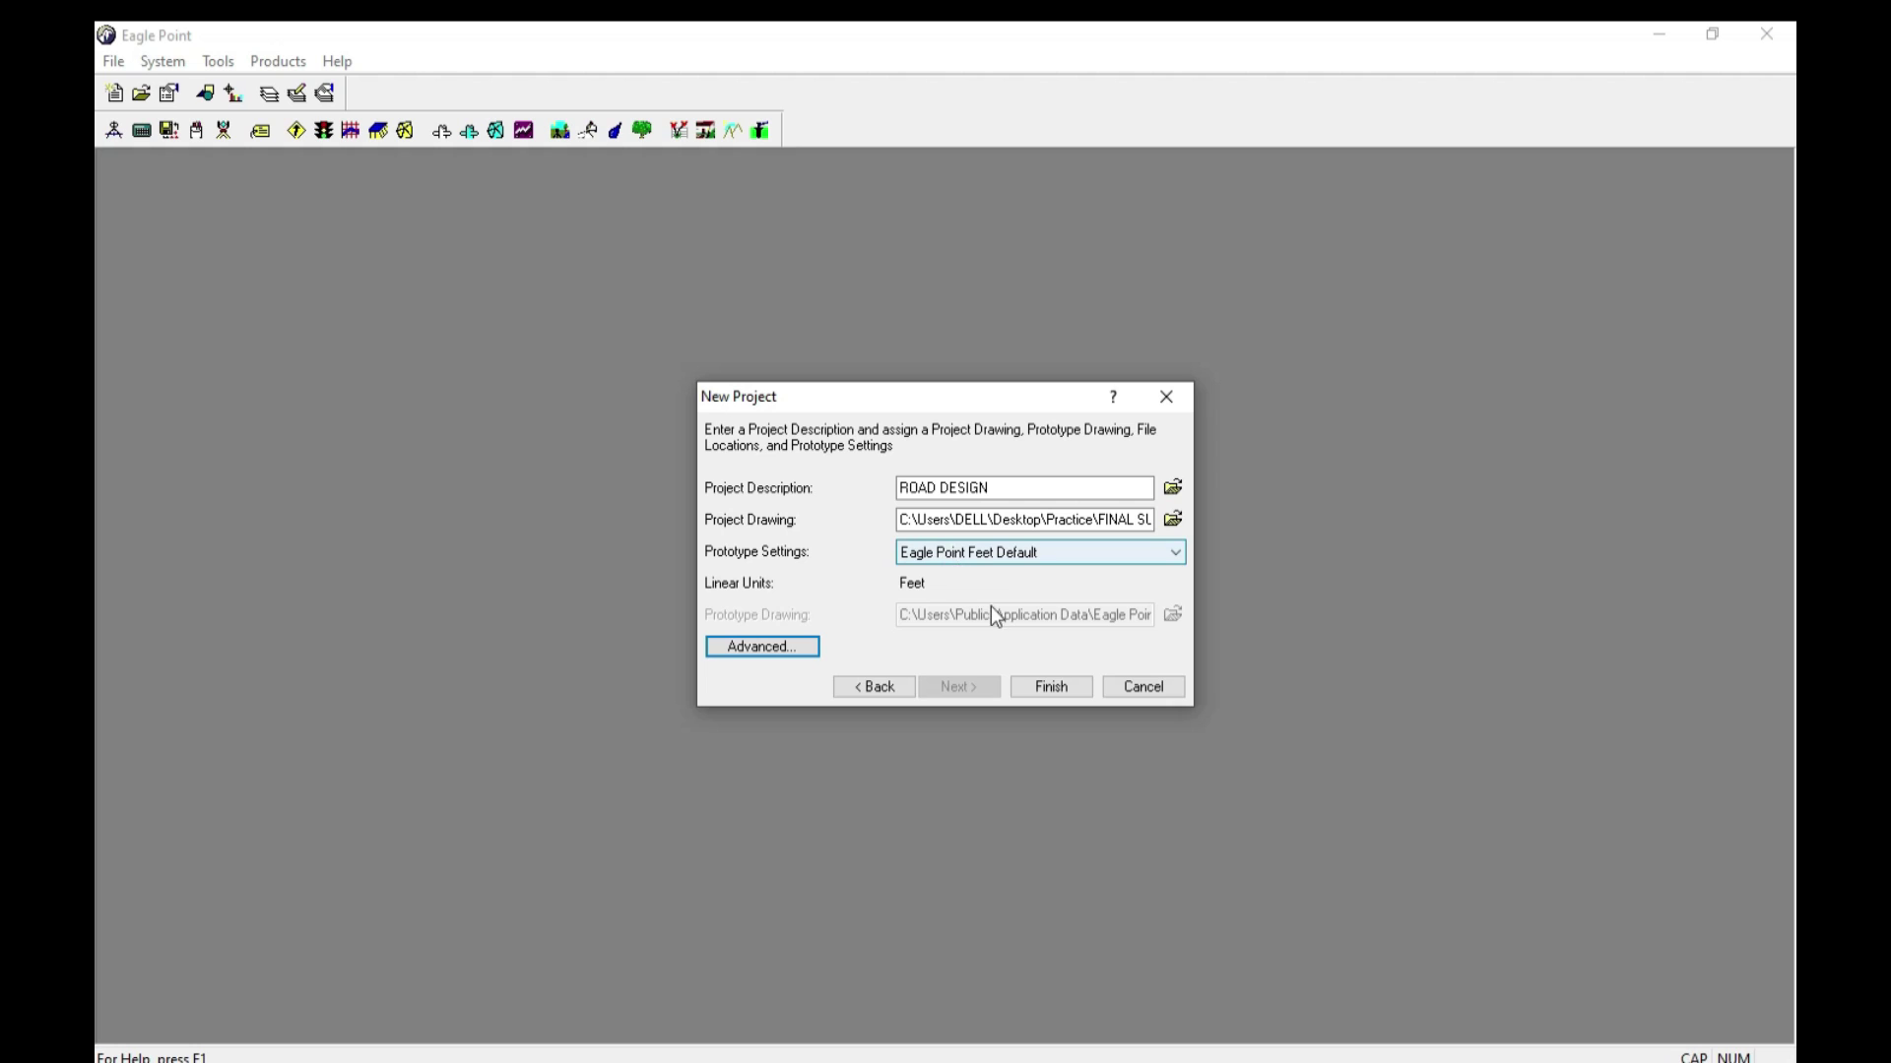
left_click(1058, 693)
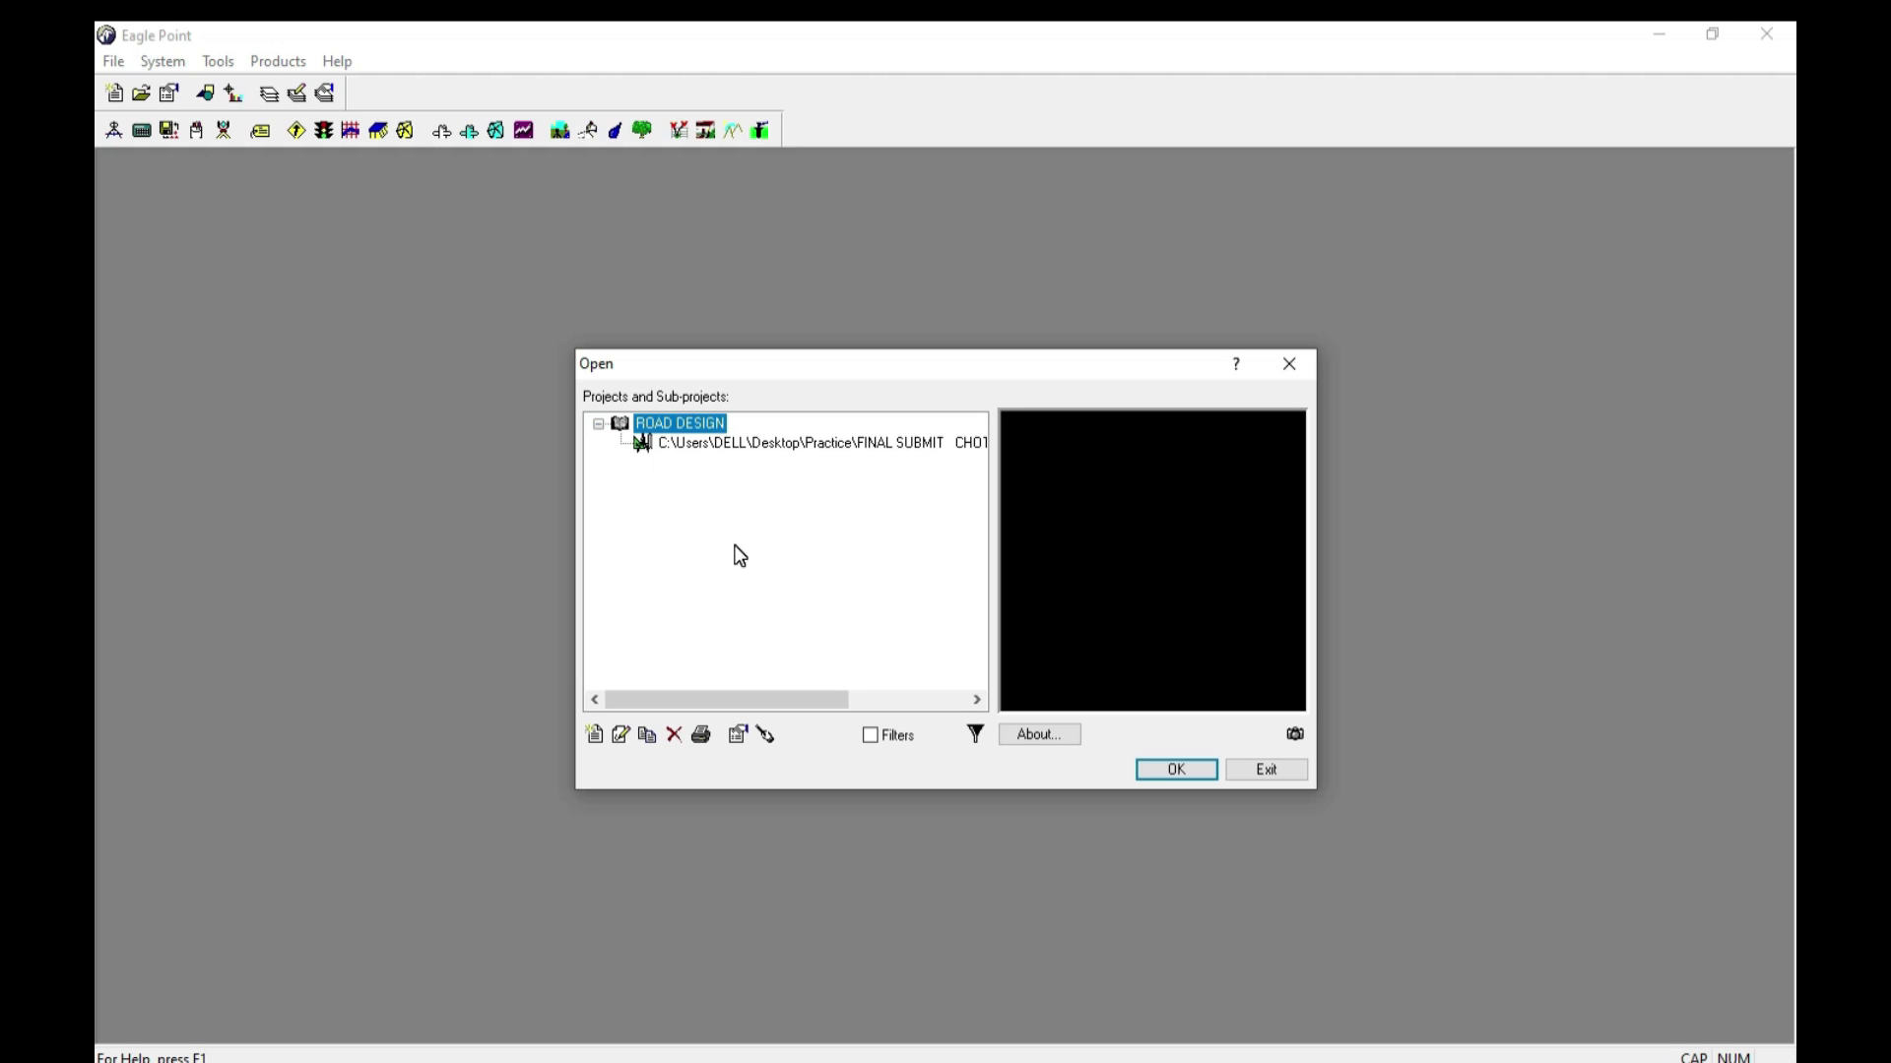
Step: Create RoadCalc sub-project 001 described as ROAD DESIGN A, using the project drawing
left_click(595, 735)
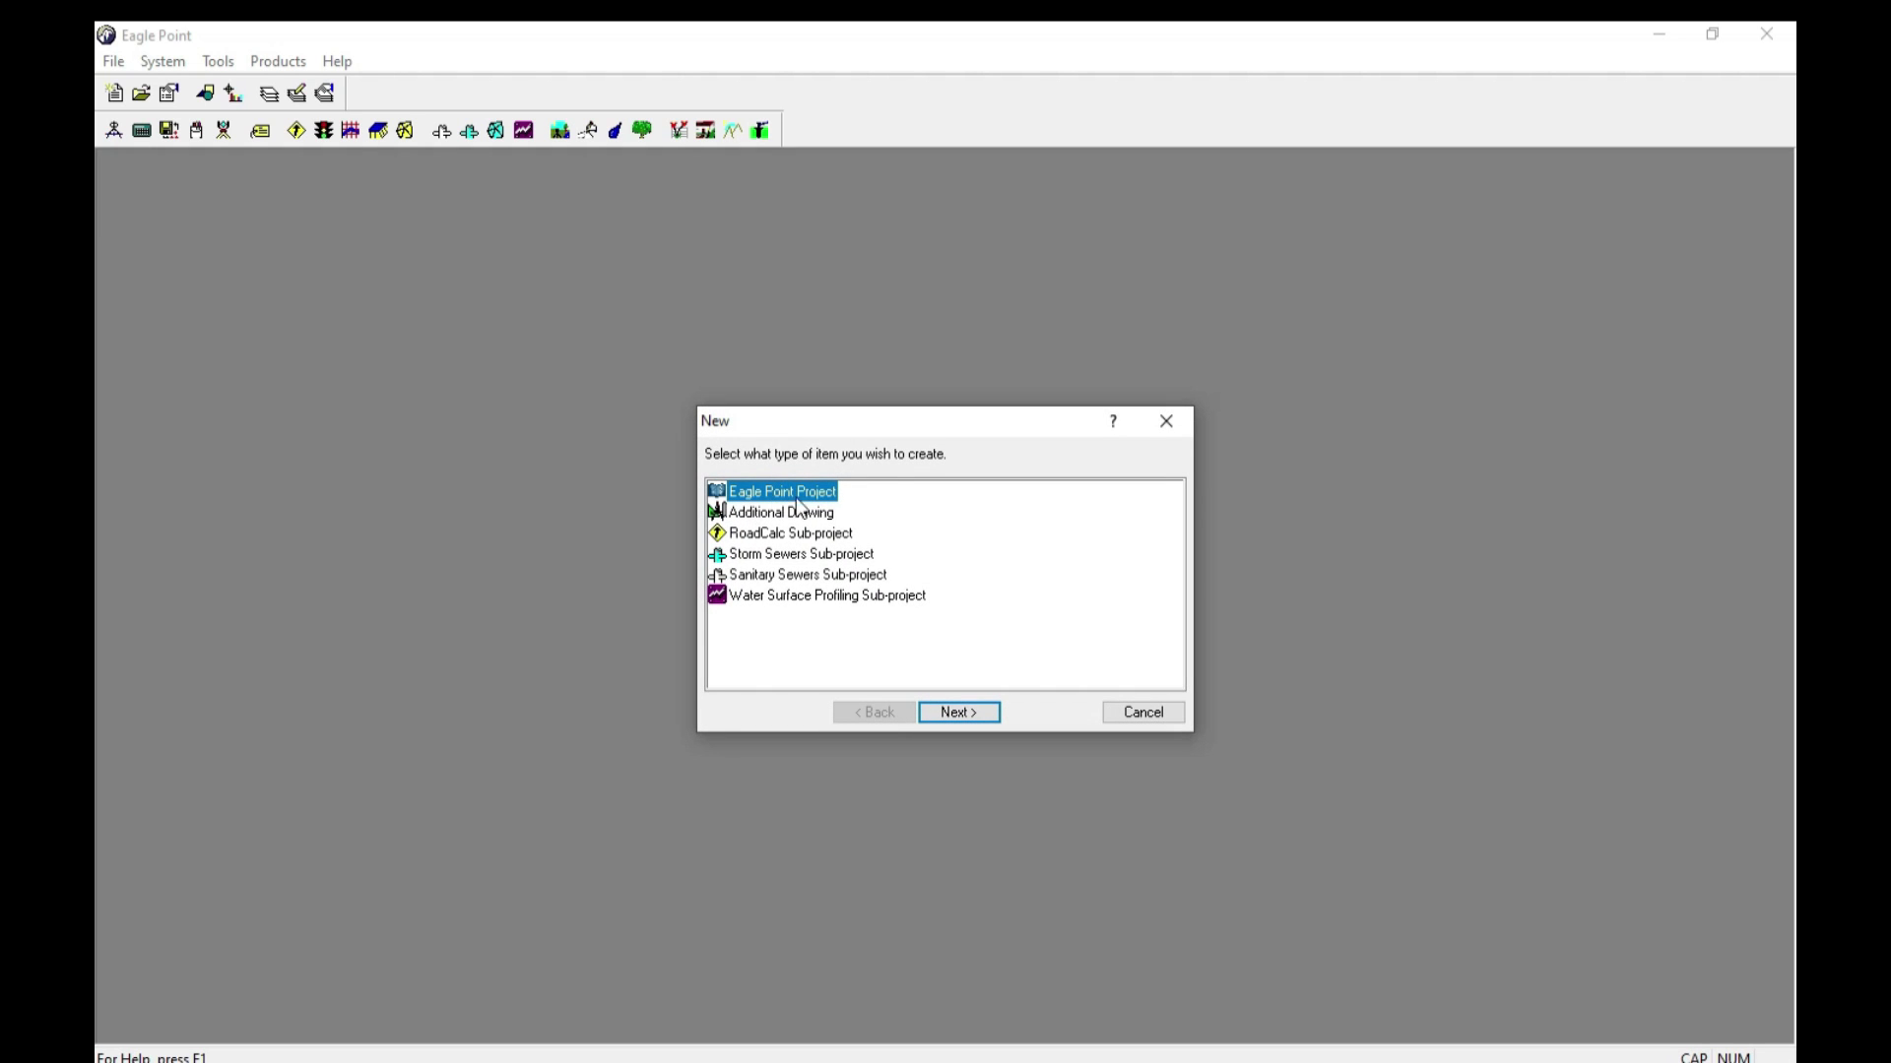
left_click(766, 537)
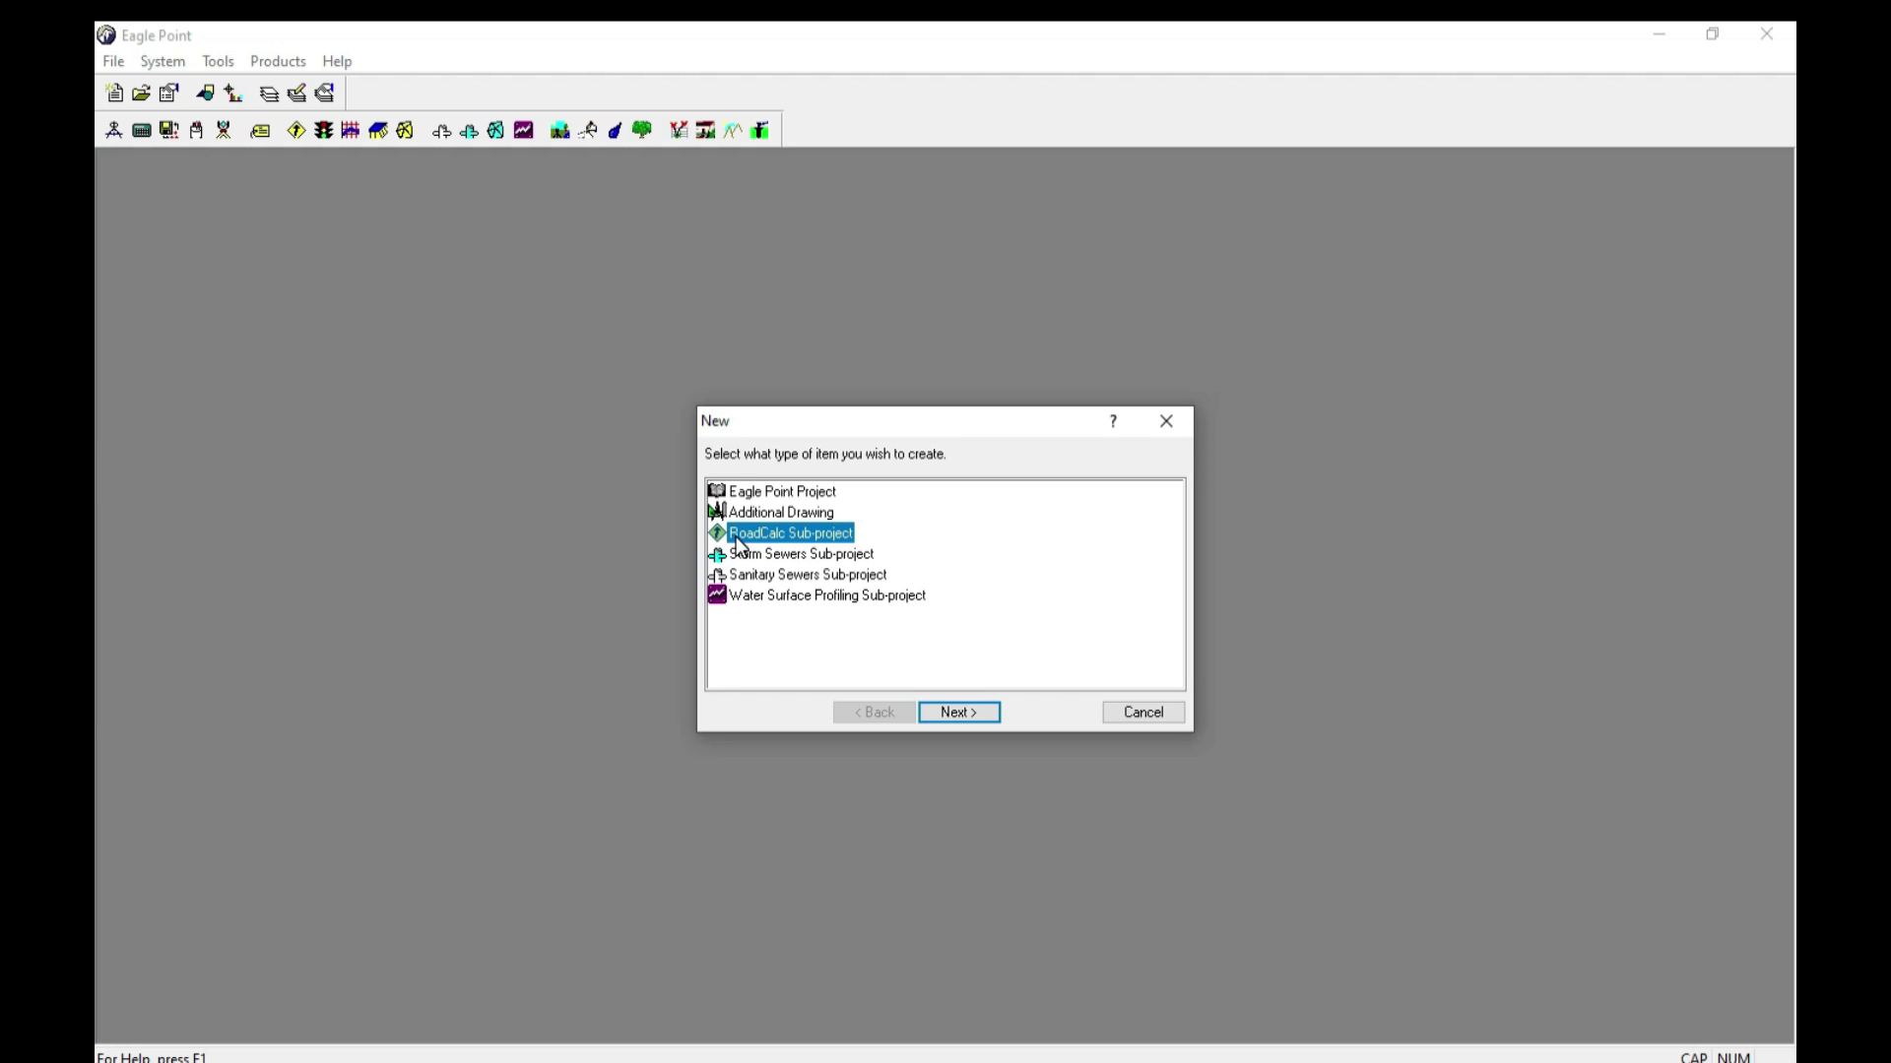
left_click(973, 712)
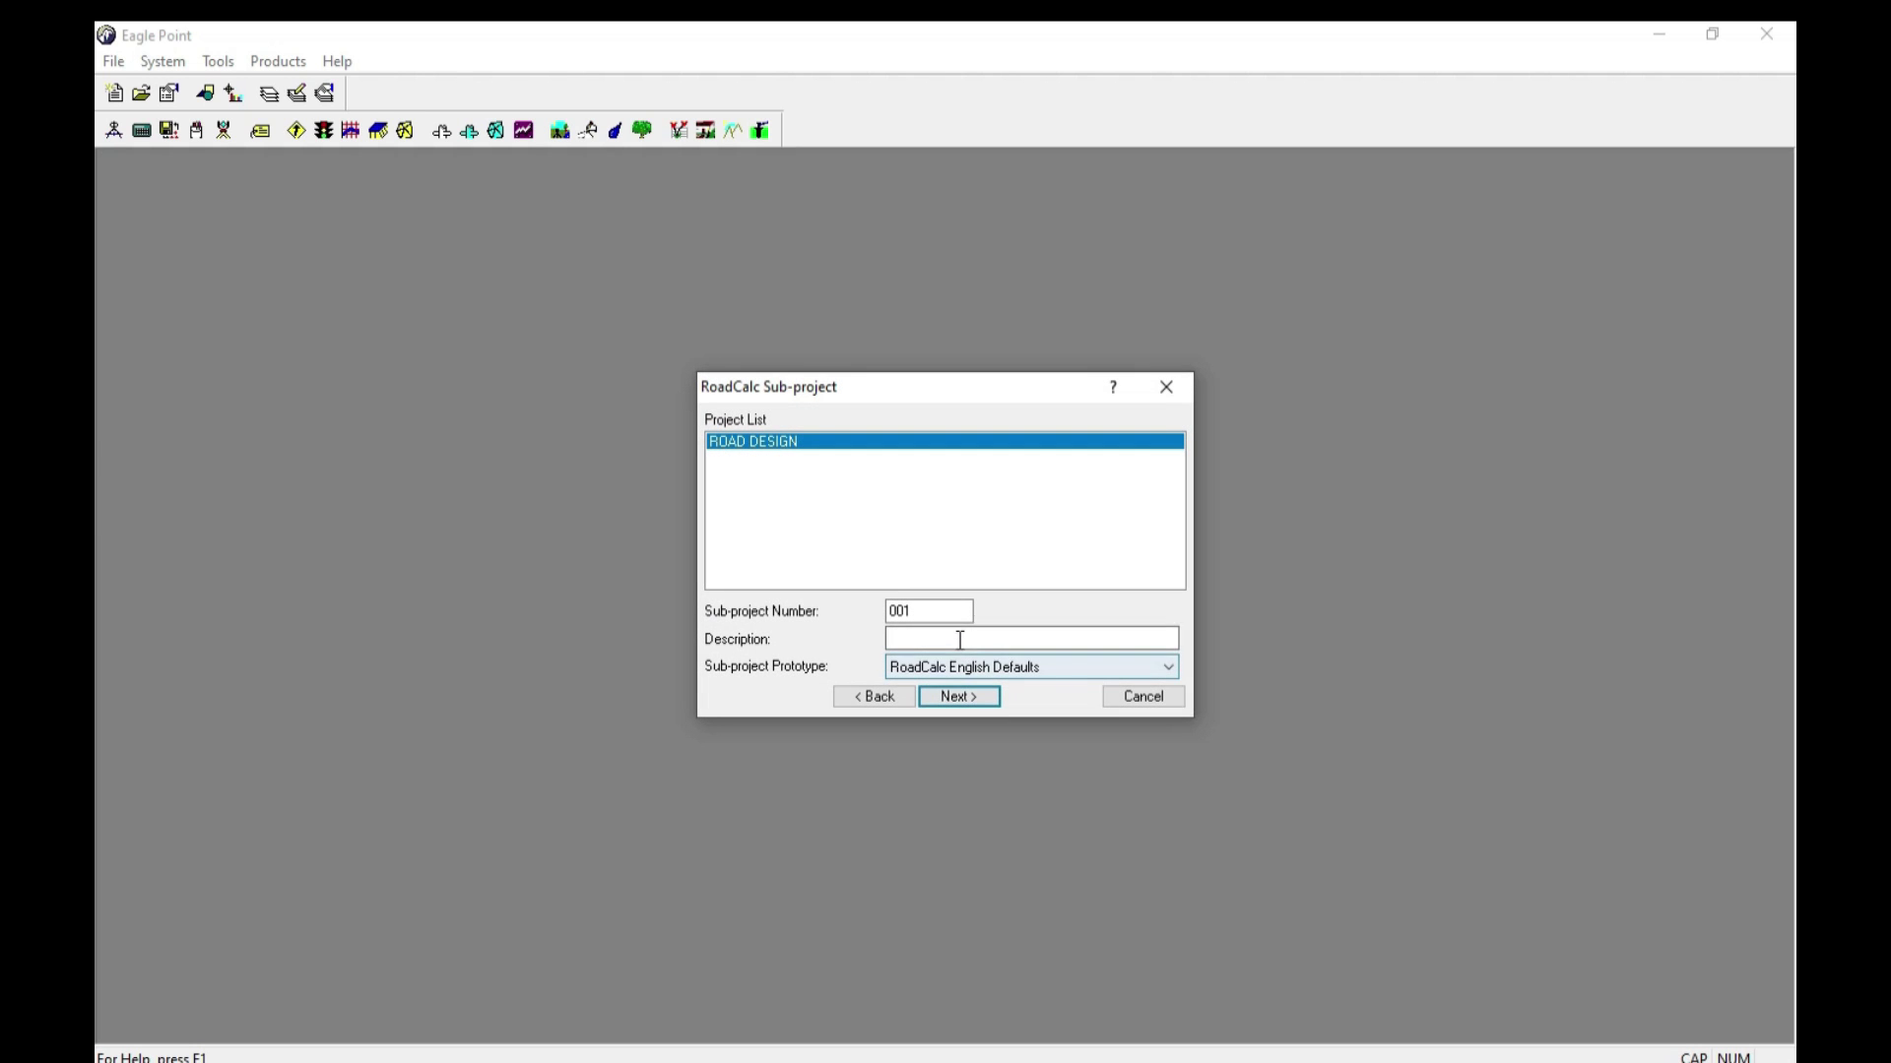
type("ROAD")
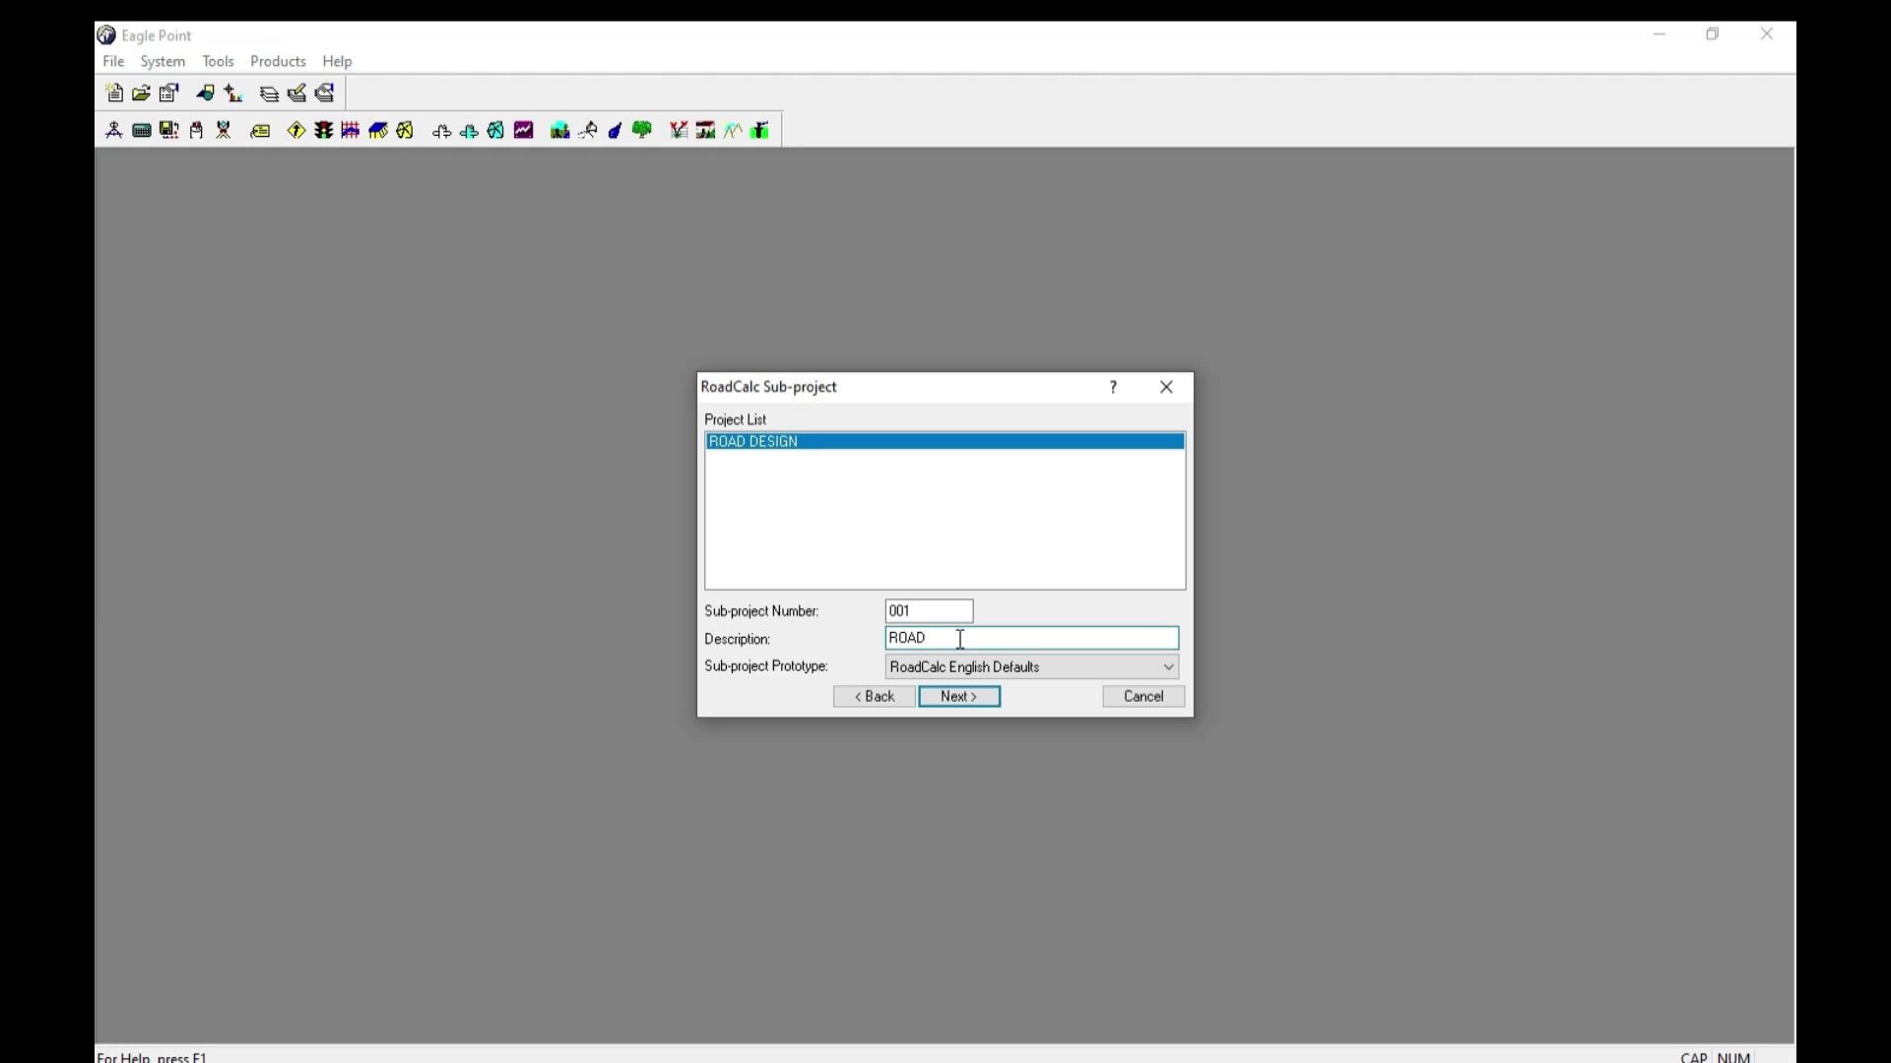
type("DESIGN ")
type("A")
left_click(928, 638)
left_click(963, 699)
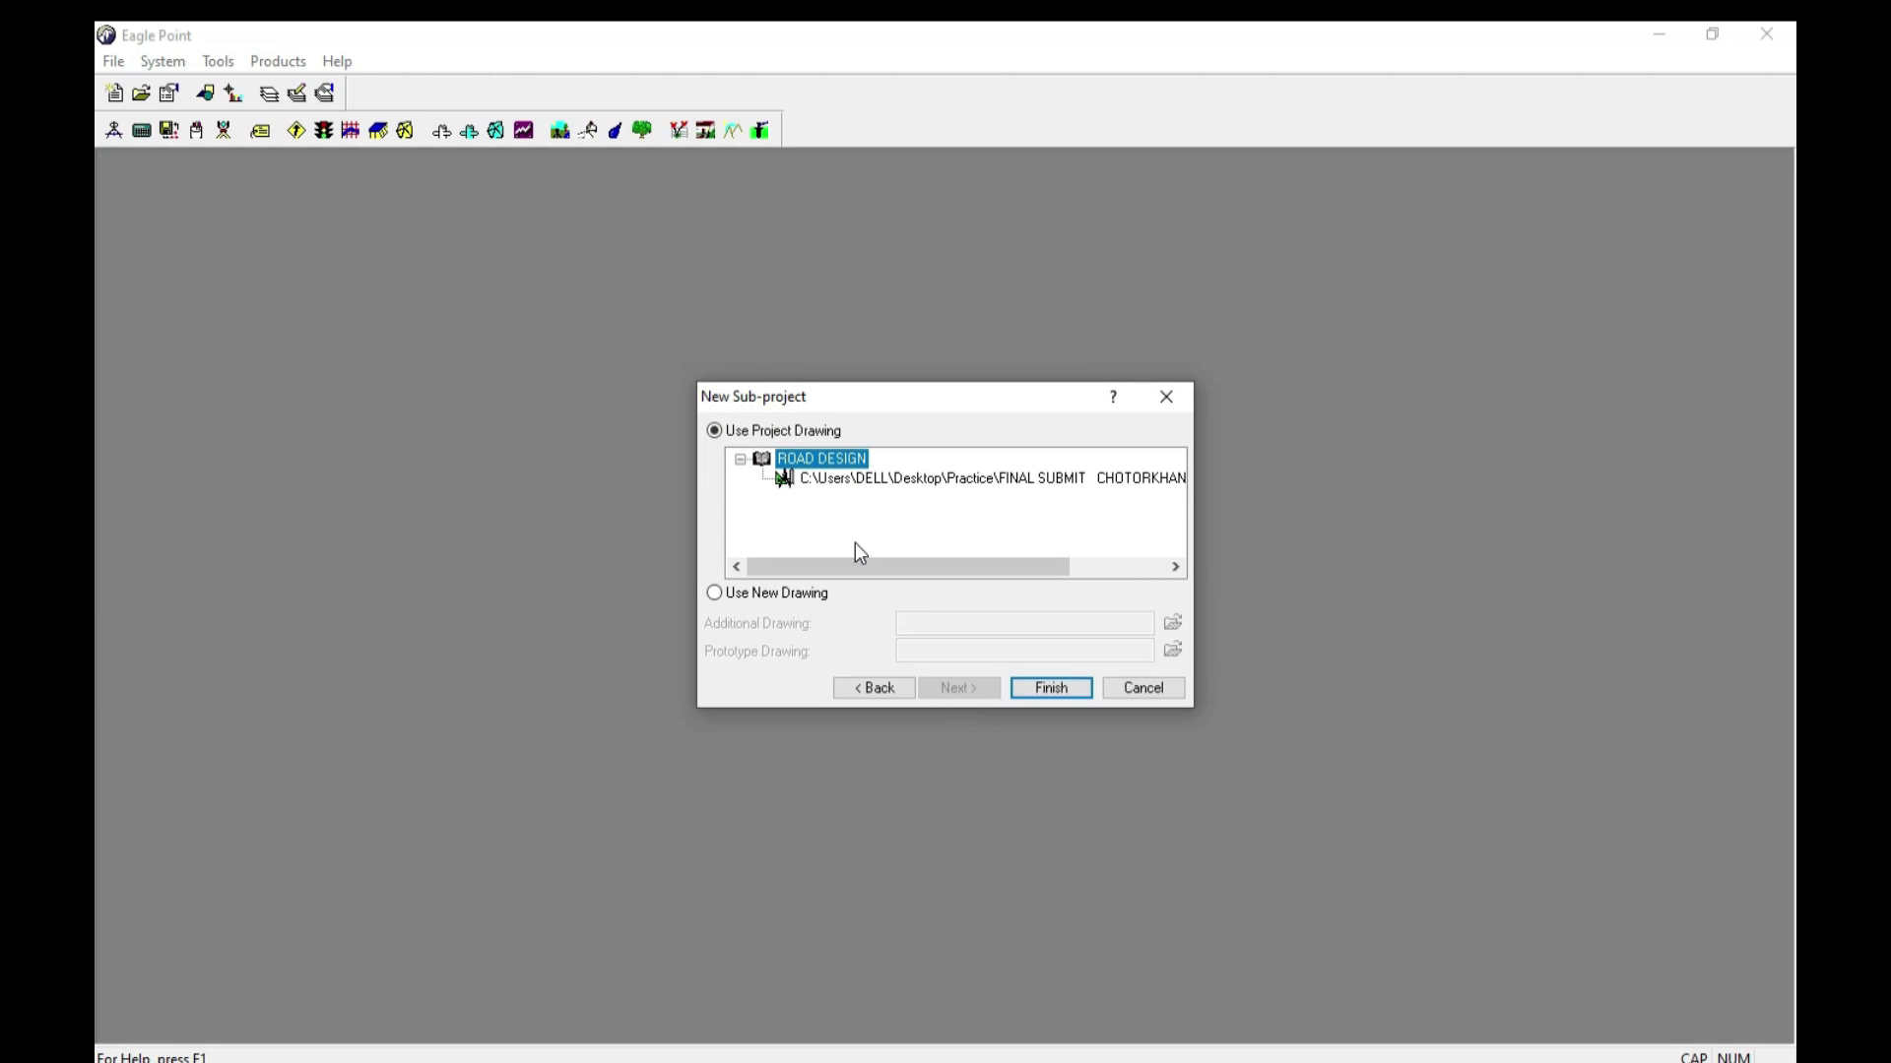
left_click(1070, 693)
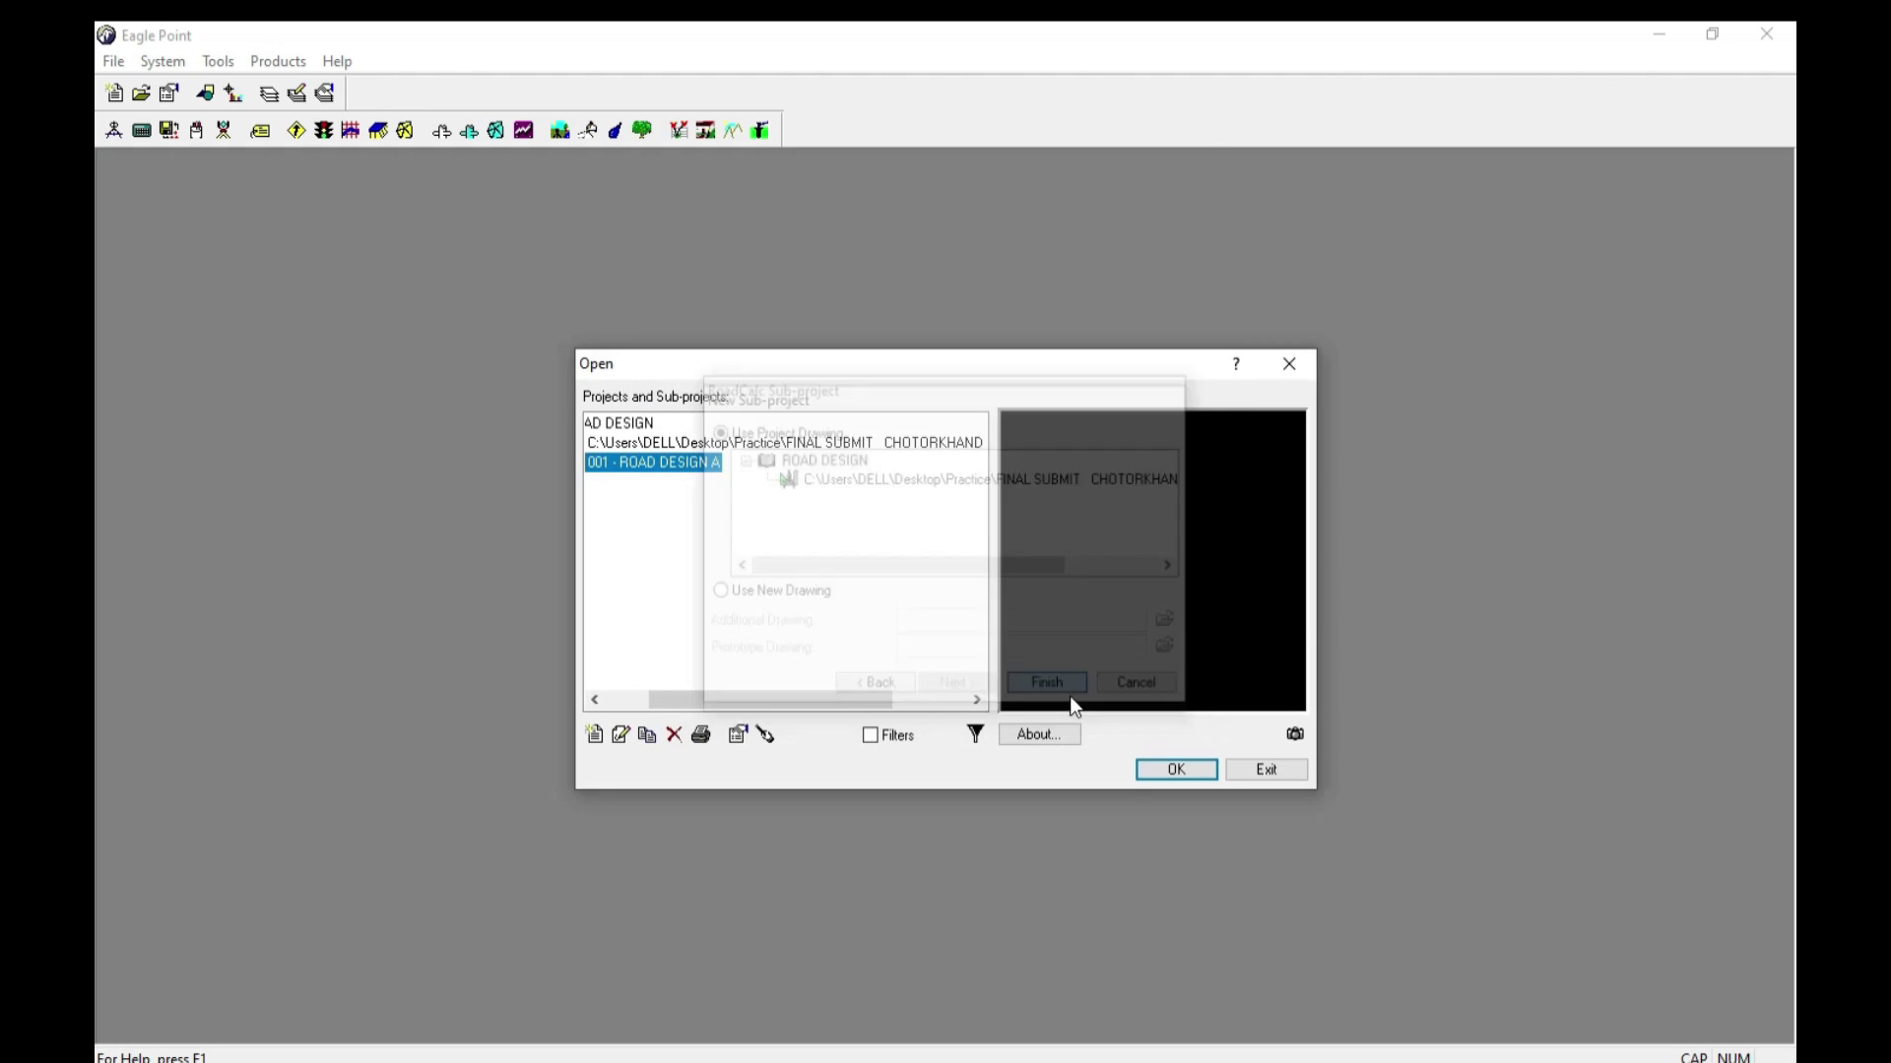
left_click_drag(824, 699, 738, 697)
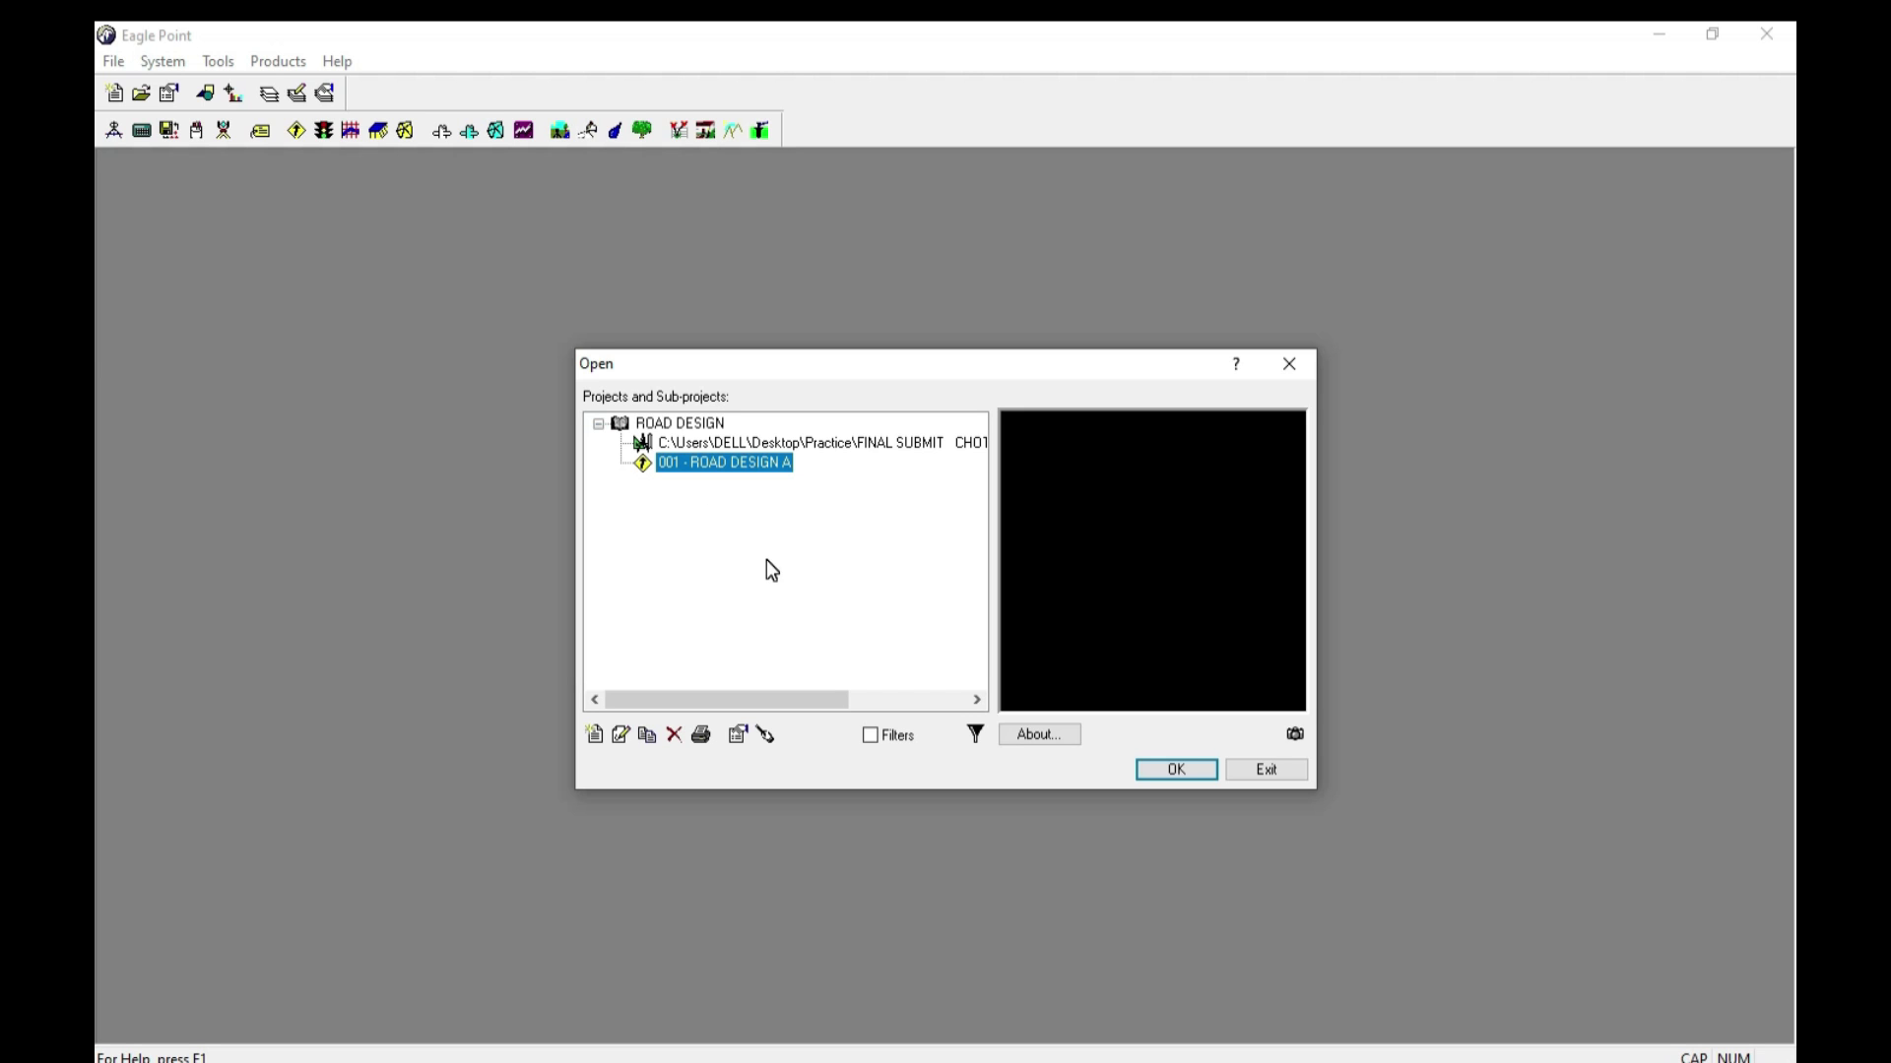
Step: Open the ROAD DESIGN A sub-project, accepting the default profile and loading alerts
left_click(1178, 768)
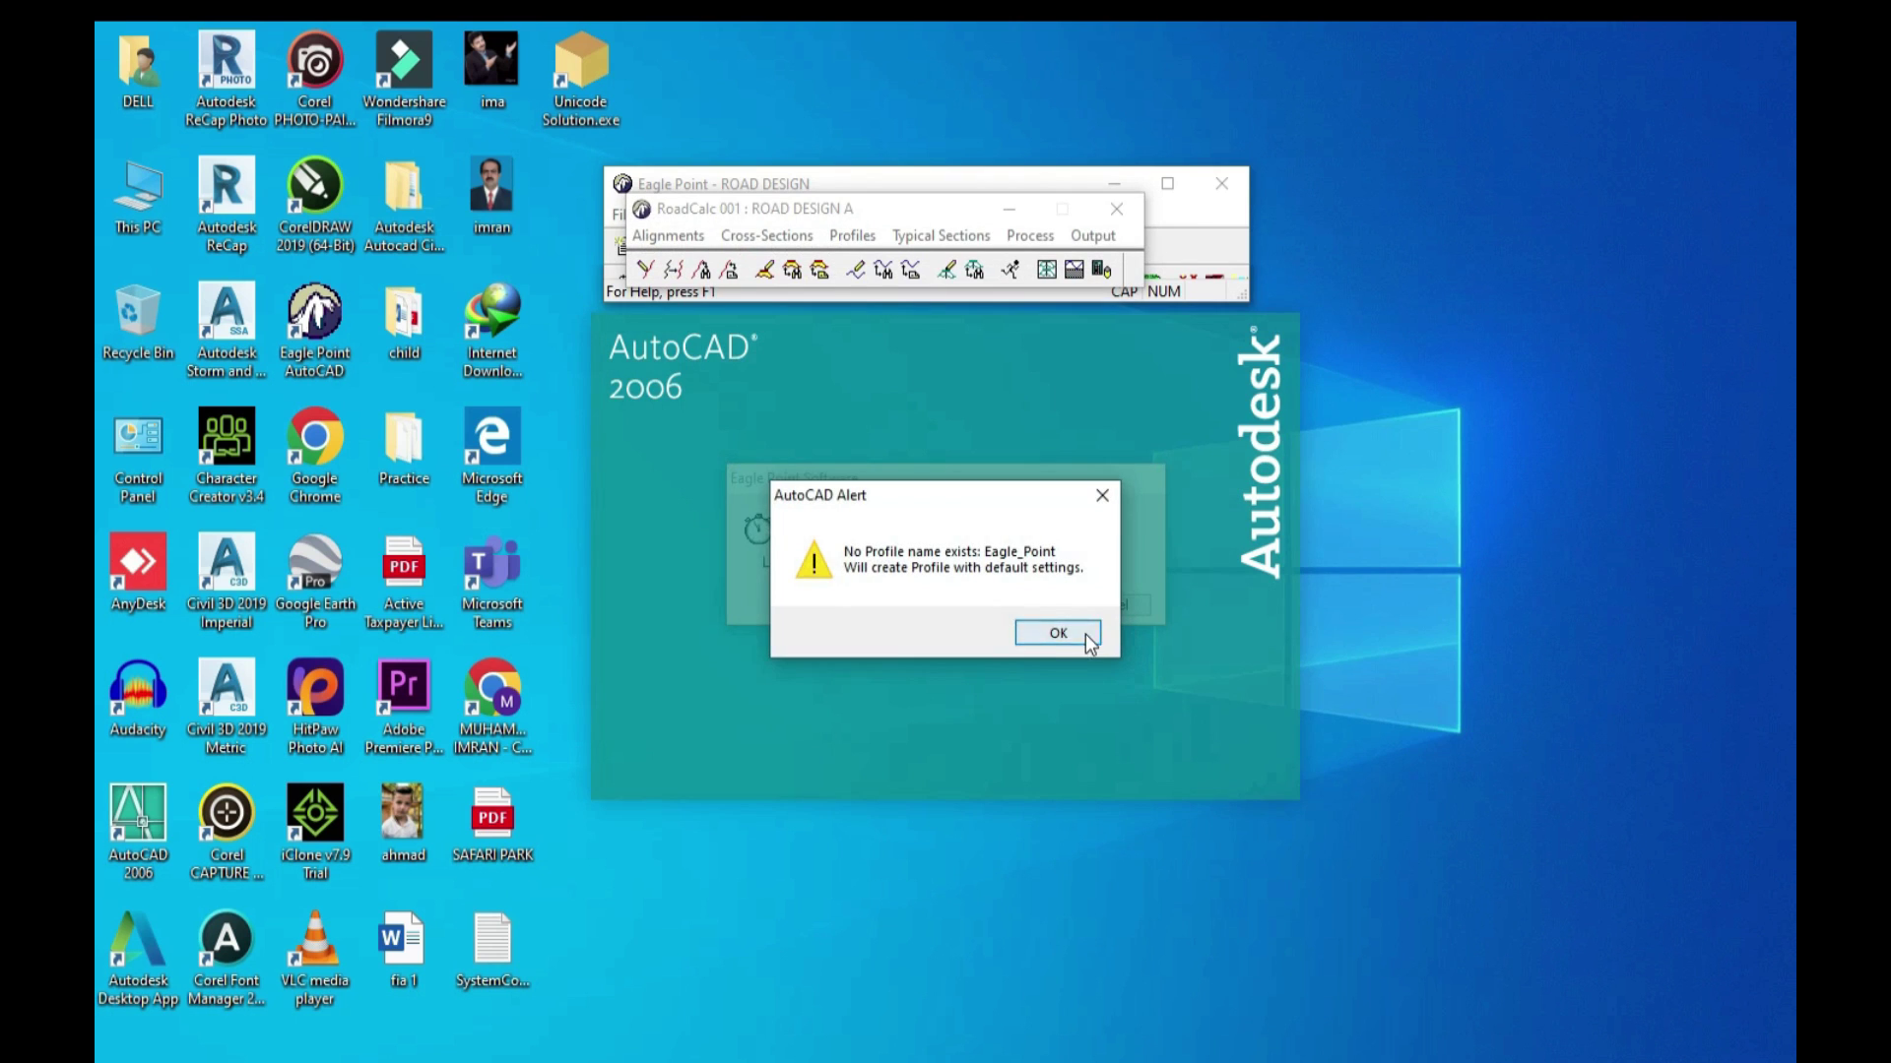
left_click(1084, 635)
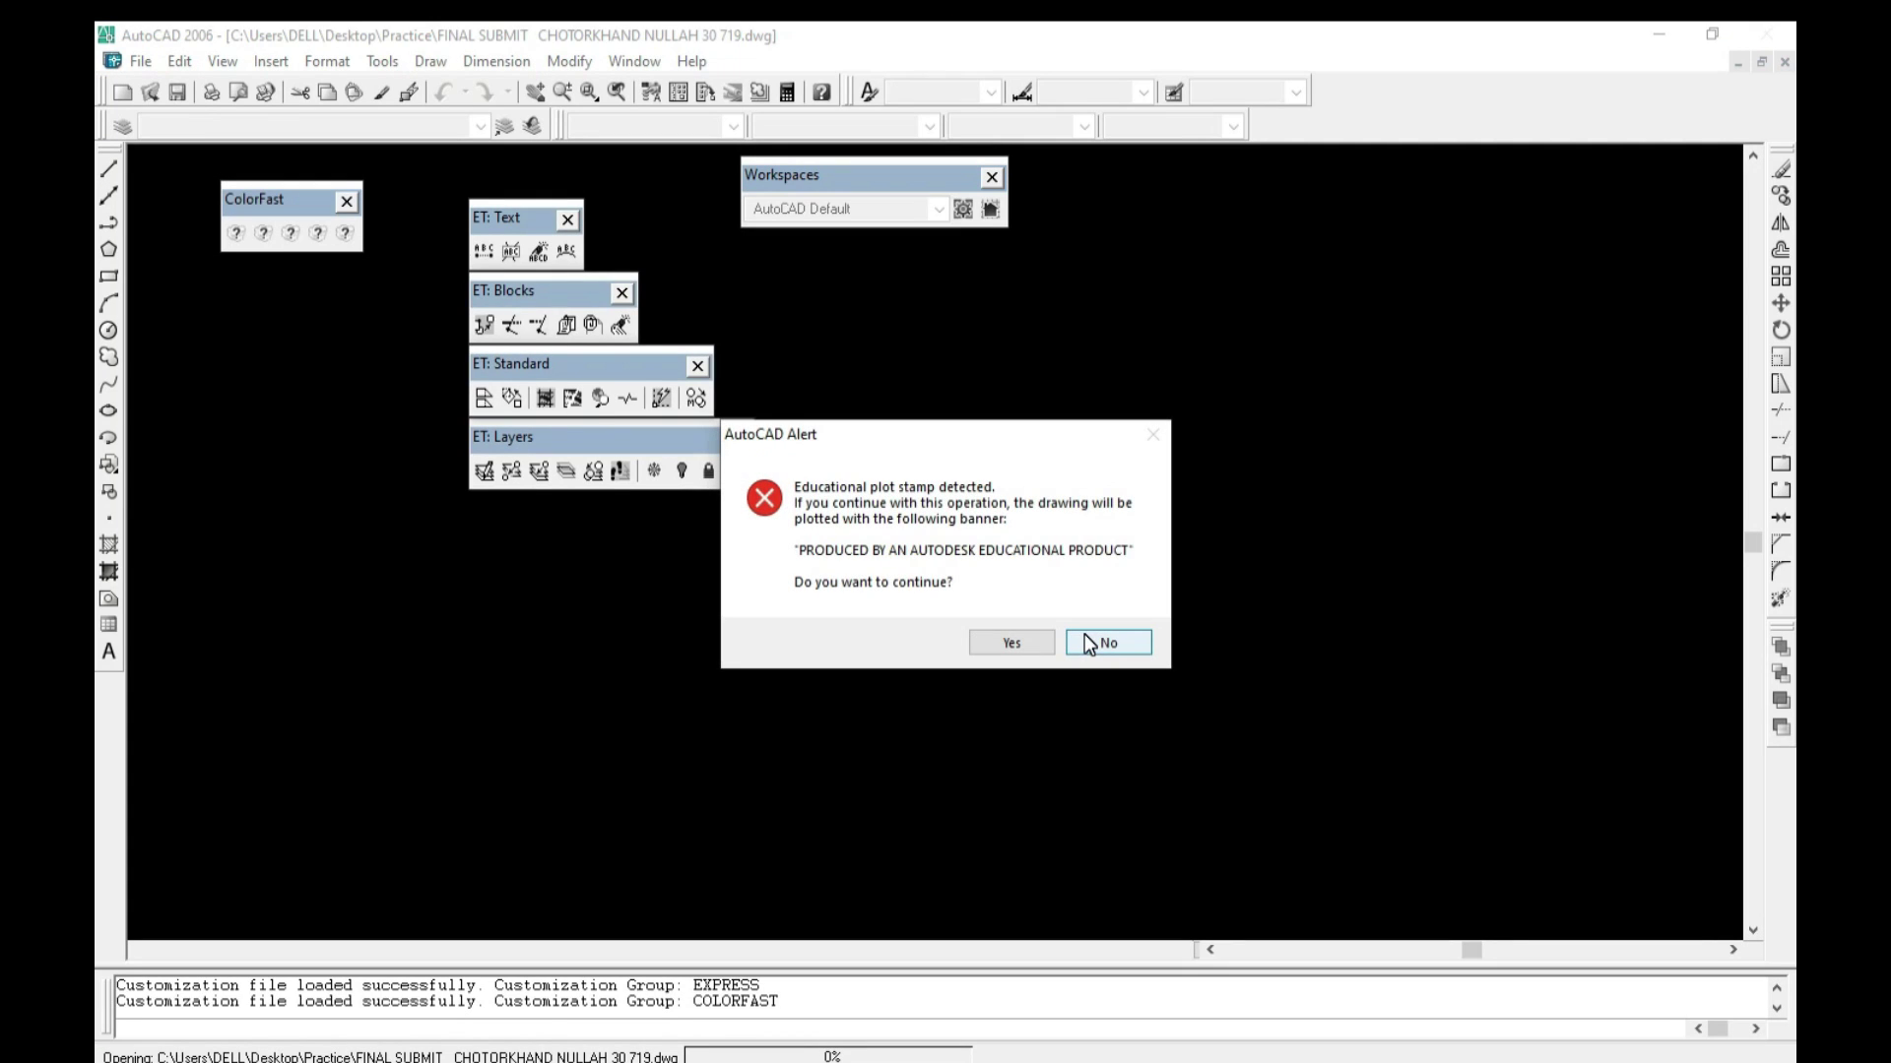
left_click(1026, 648)
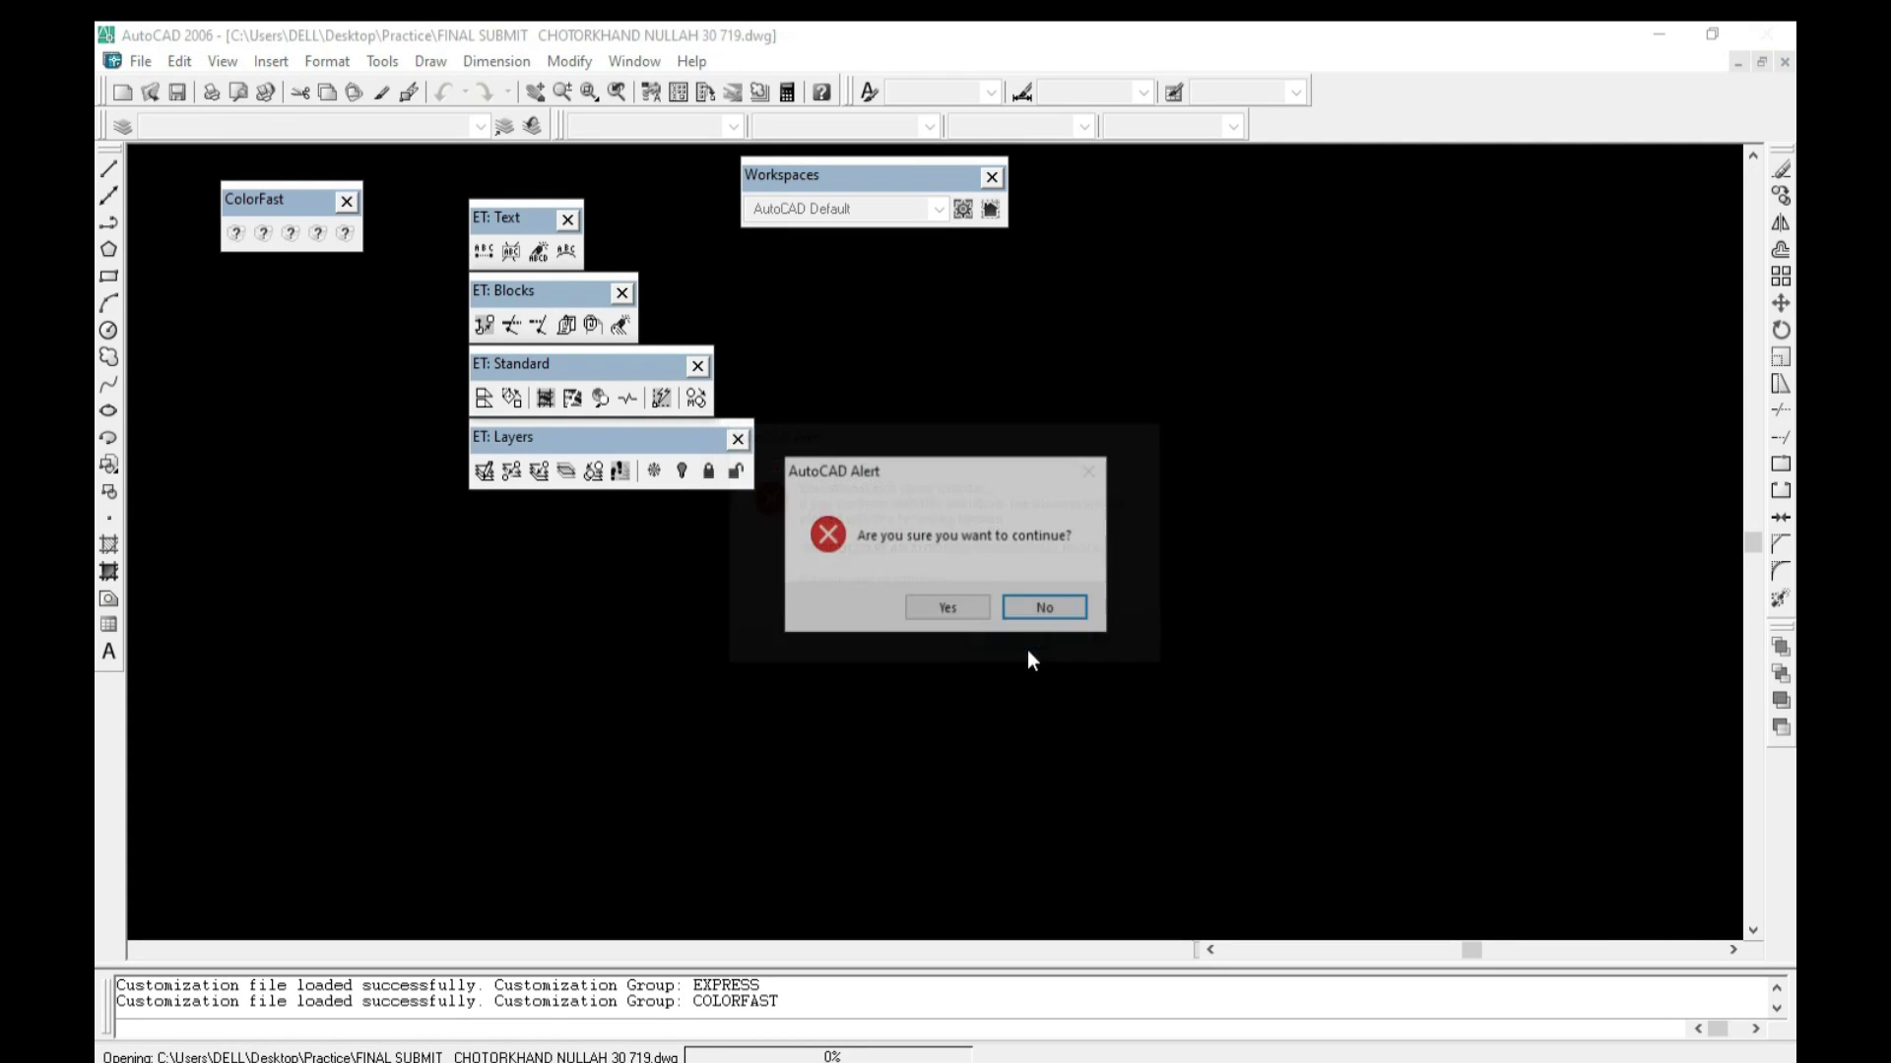
left_click(963, 618)
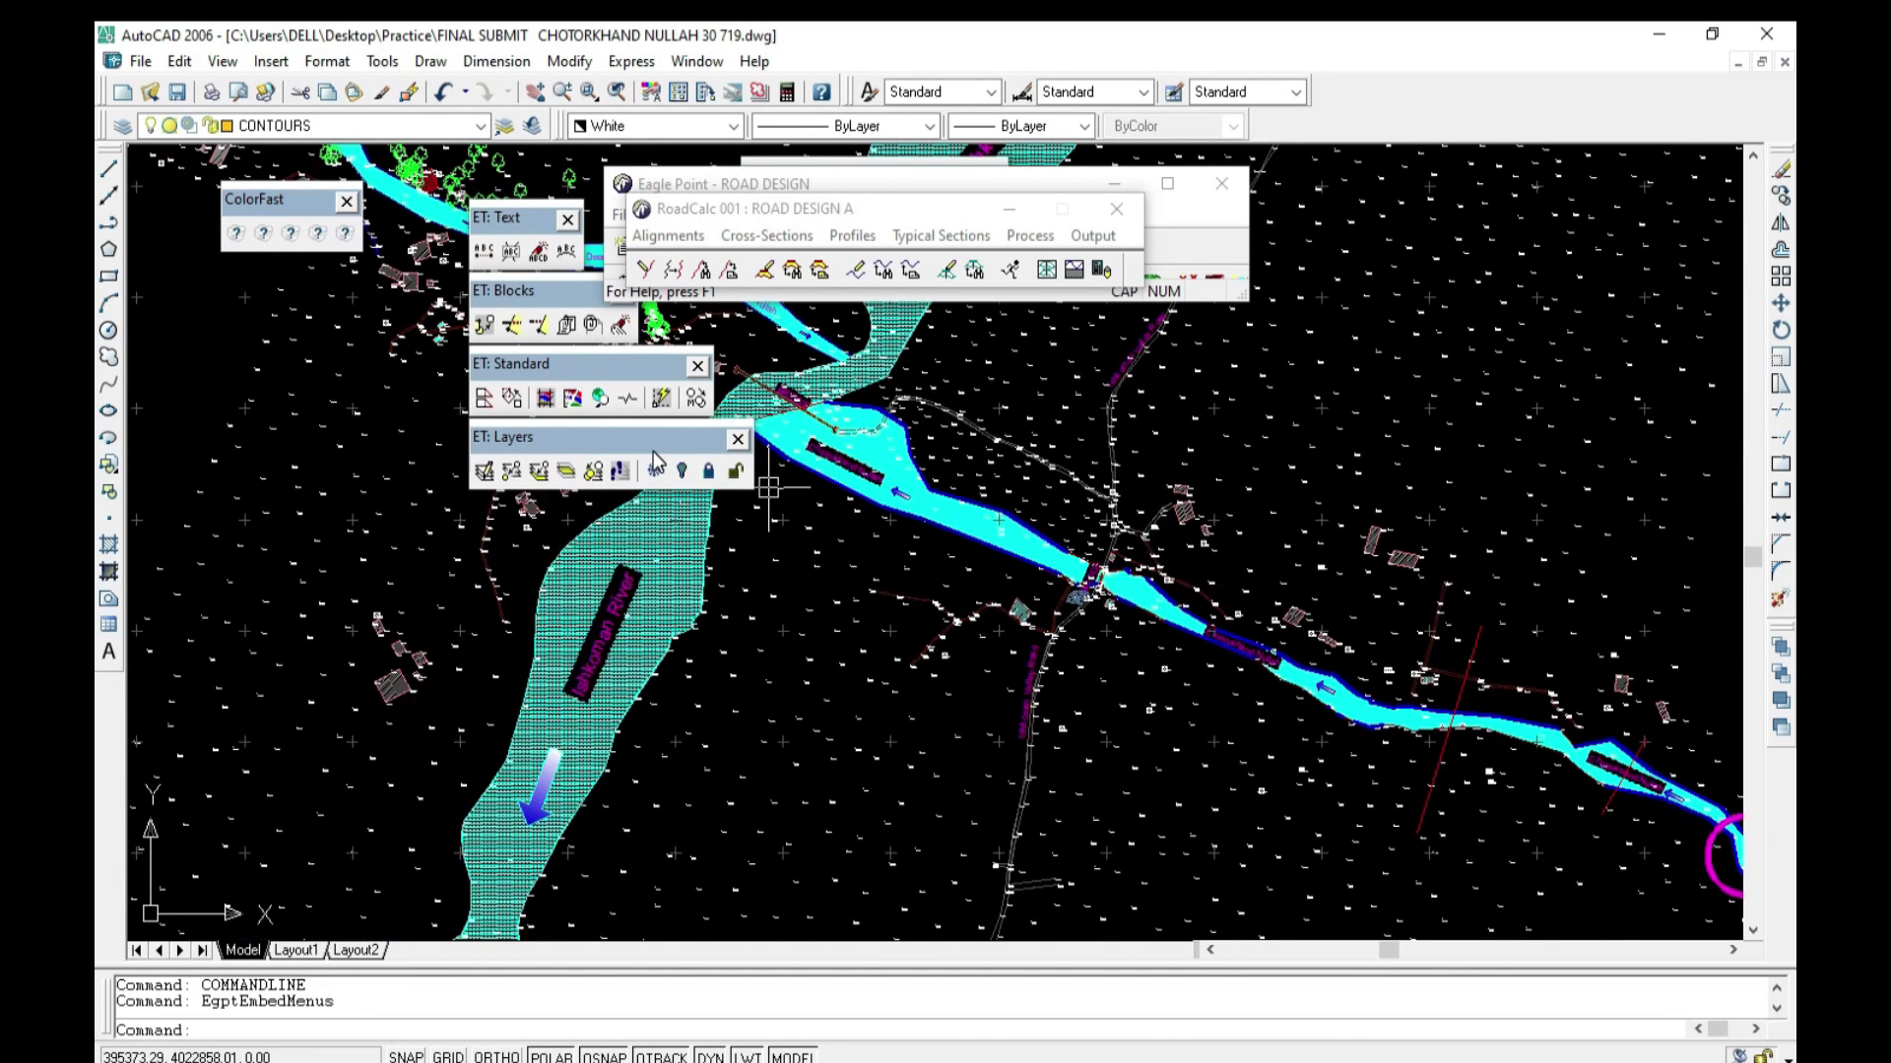
Step: Close the ET, ColorFast and Workspaces toolbars and reposition the RoadCalc and Eagle Point panels
mouse_move(679, 437)
left_mouse_down()
mouse_move(1481, 125)
mouse_move(1410, 125)
left_mouse_up()
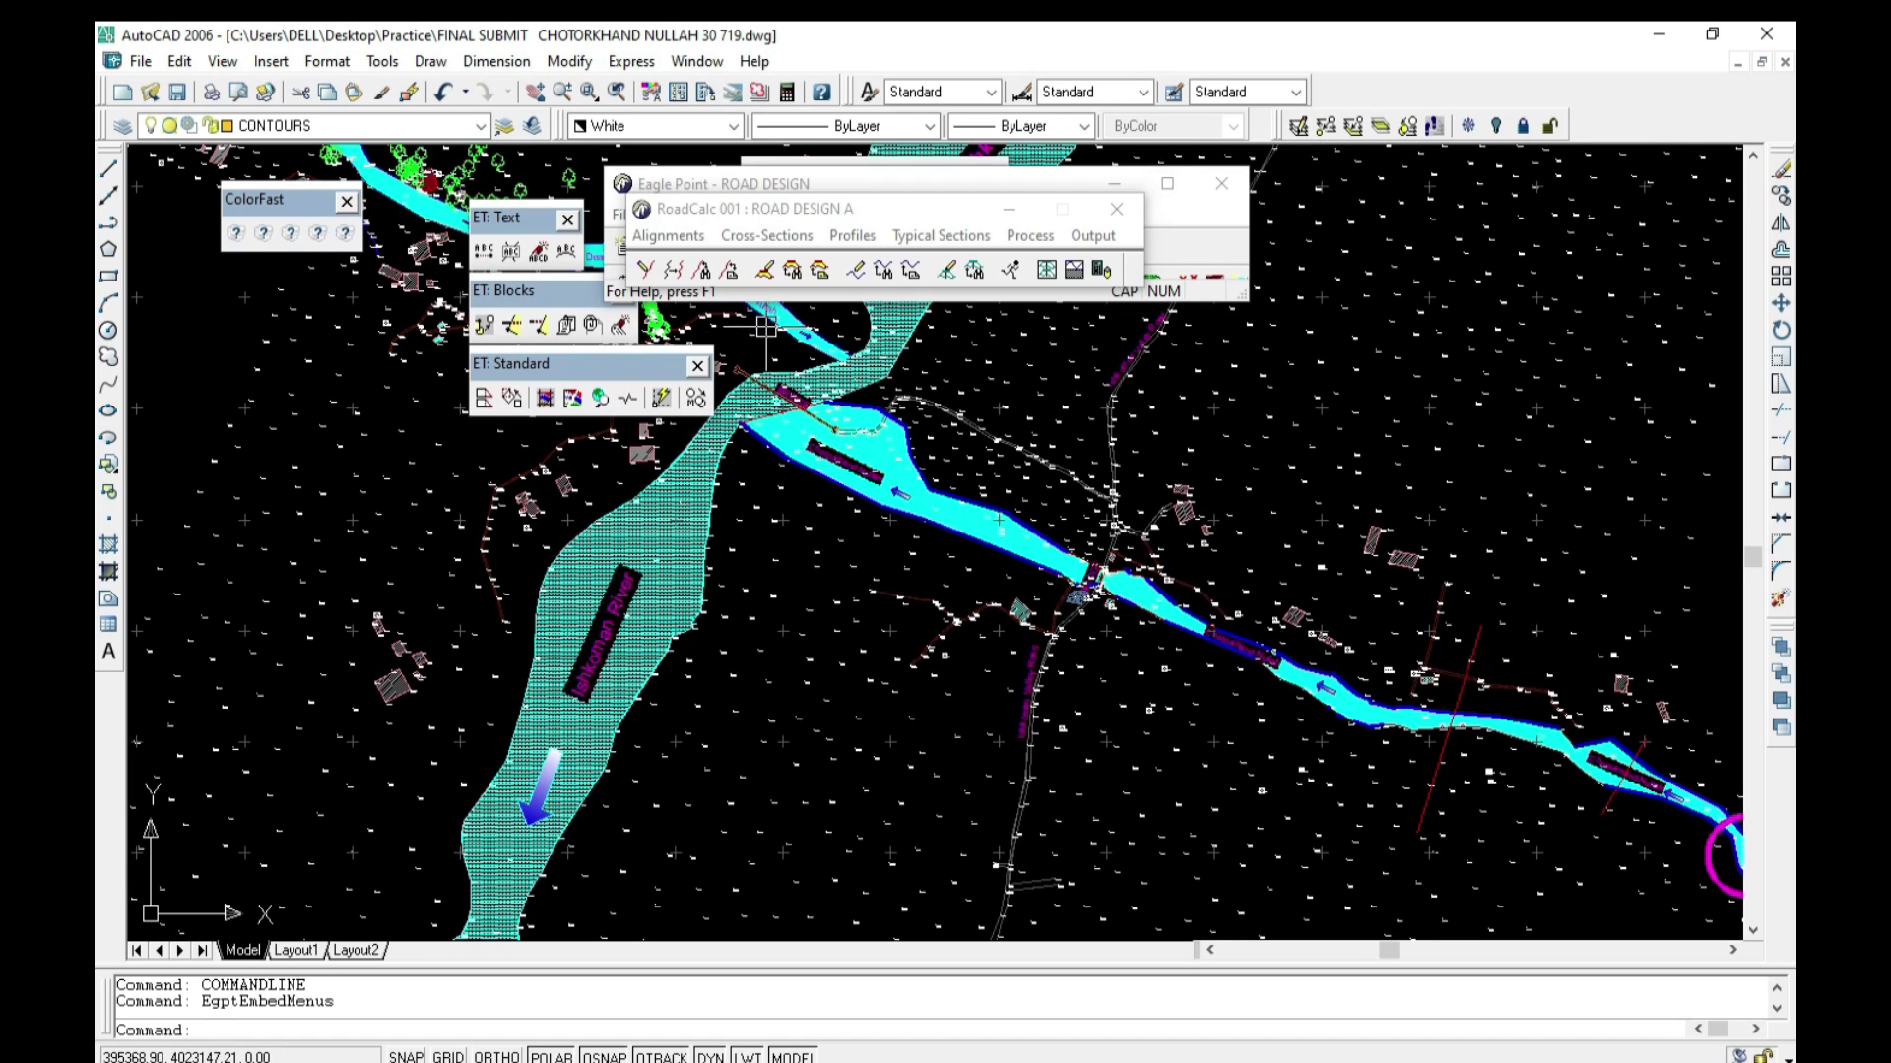
left_click(1115, 208)
mouse_move(532, 291)
left_mouse_down()
mouse_move(578, 301)
mouse_move(573, 239)
left_mouse_up()
left_click(567, 219)
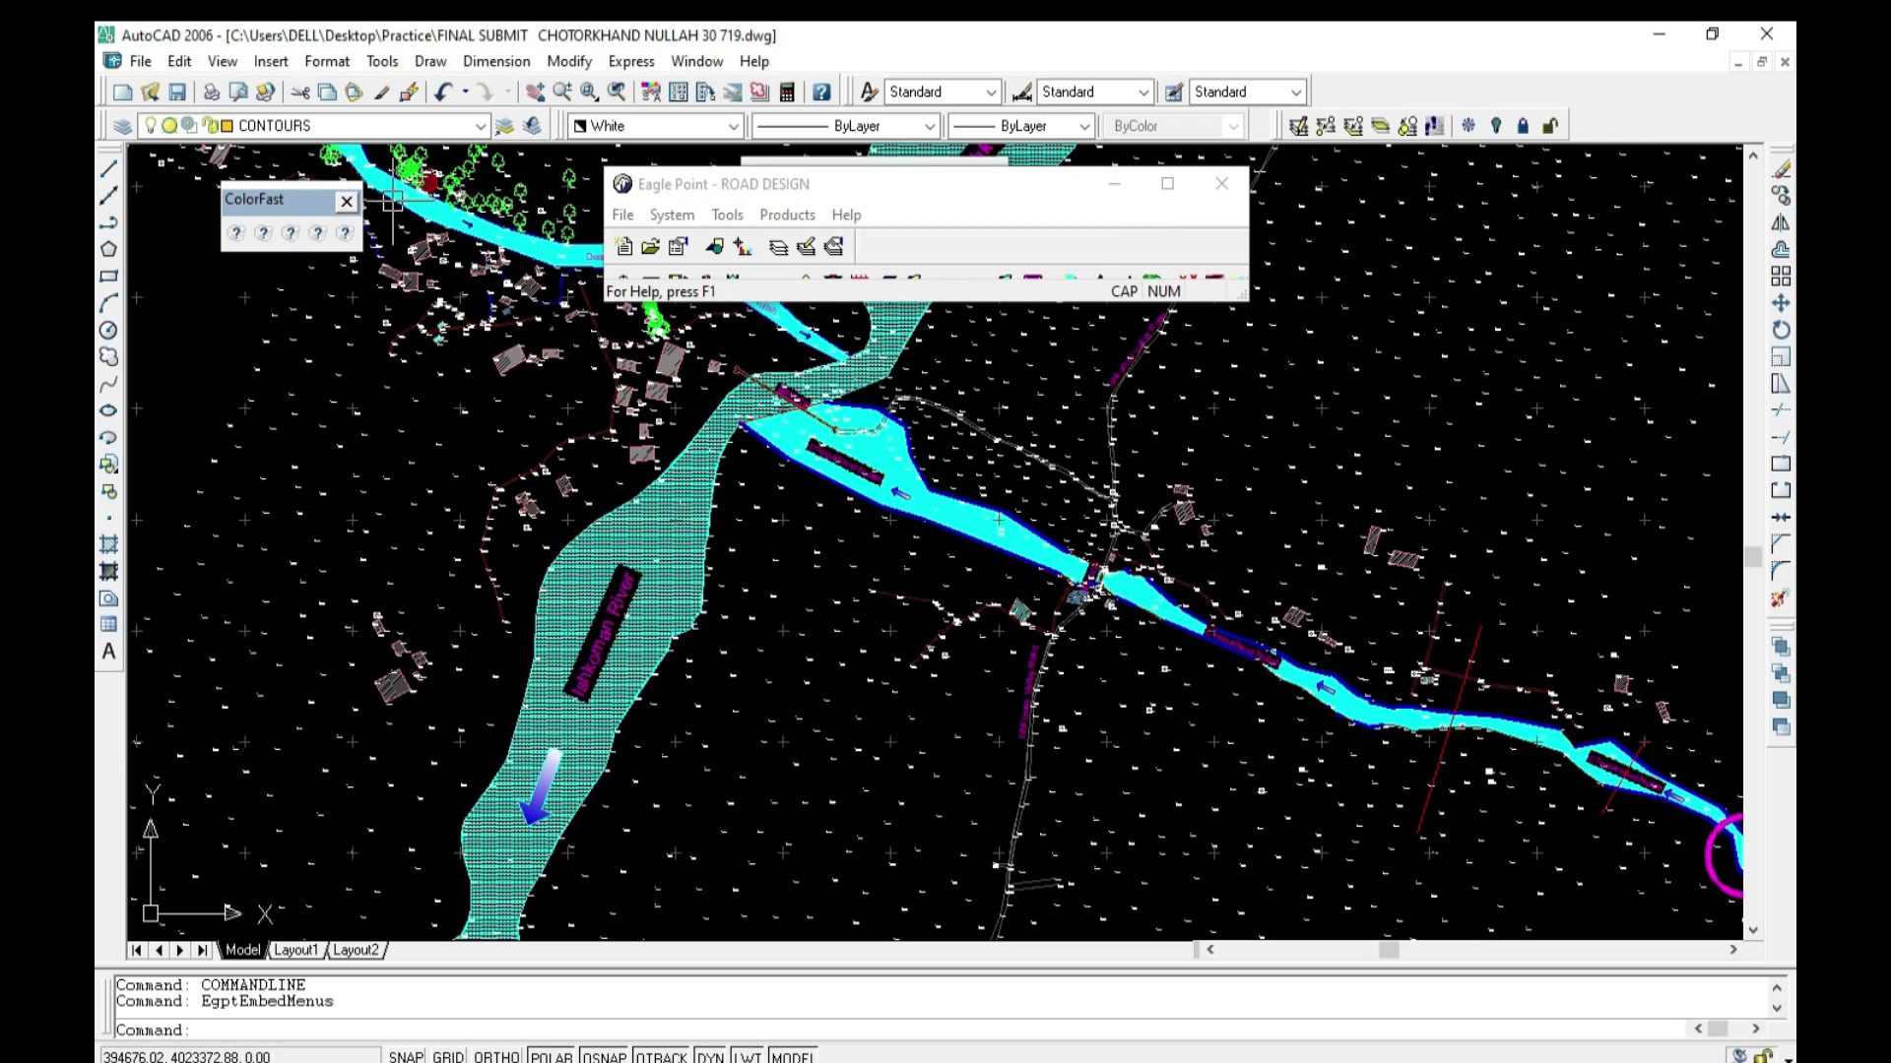
left_click(346, 201)
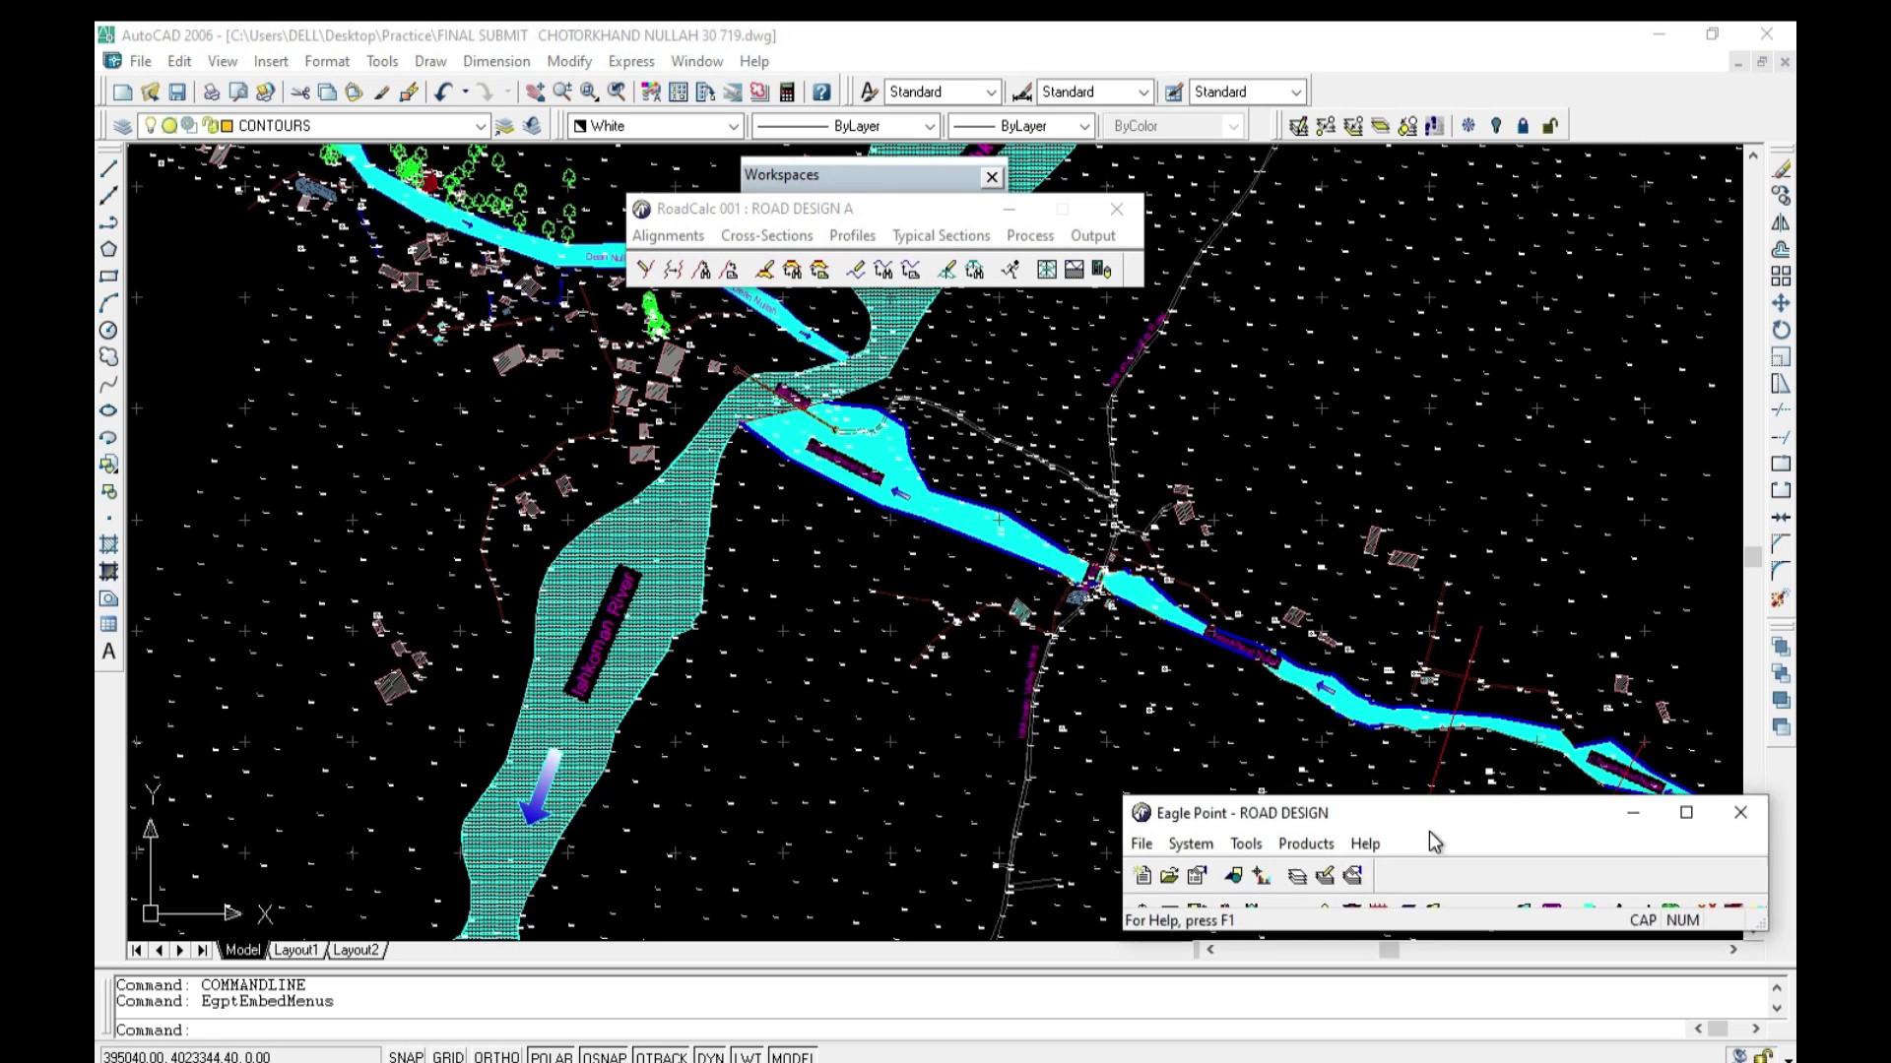
left_click_drag(855, 177, 1409, 169)
left_click(1504, 173)
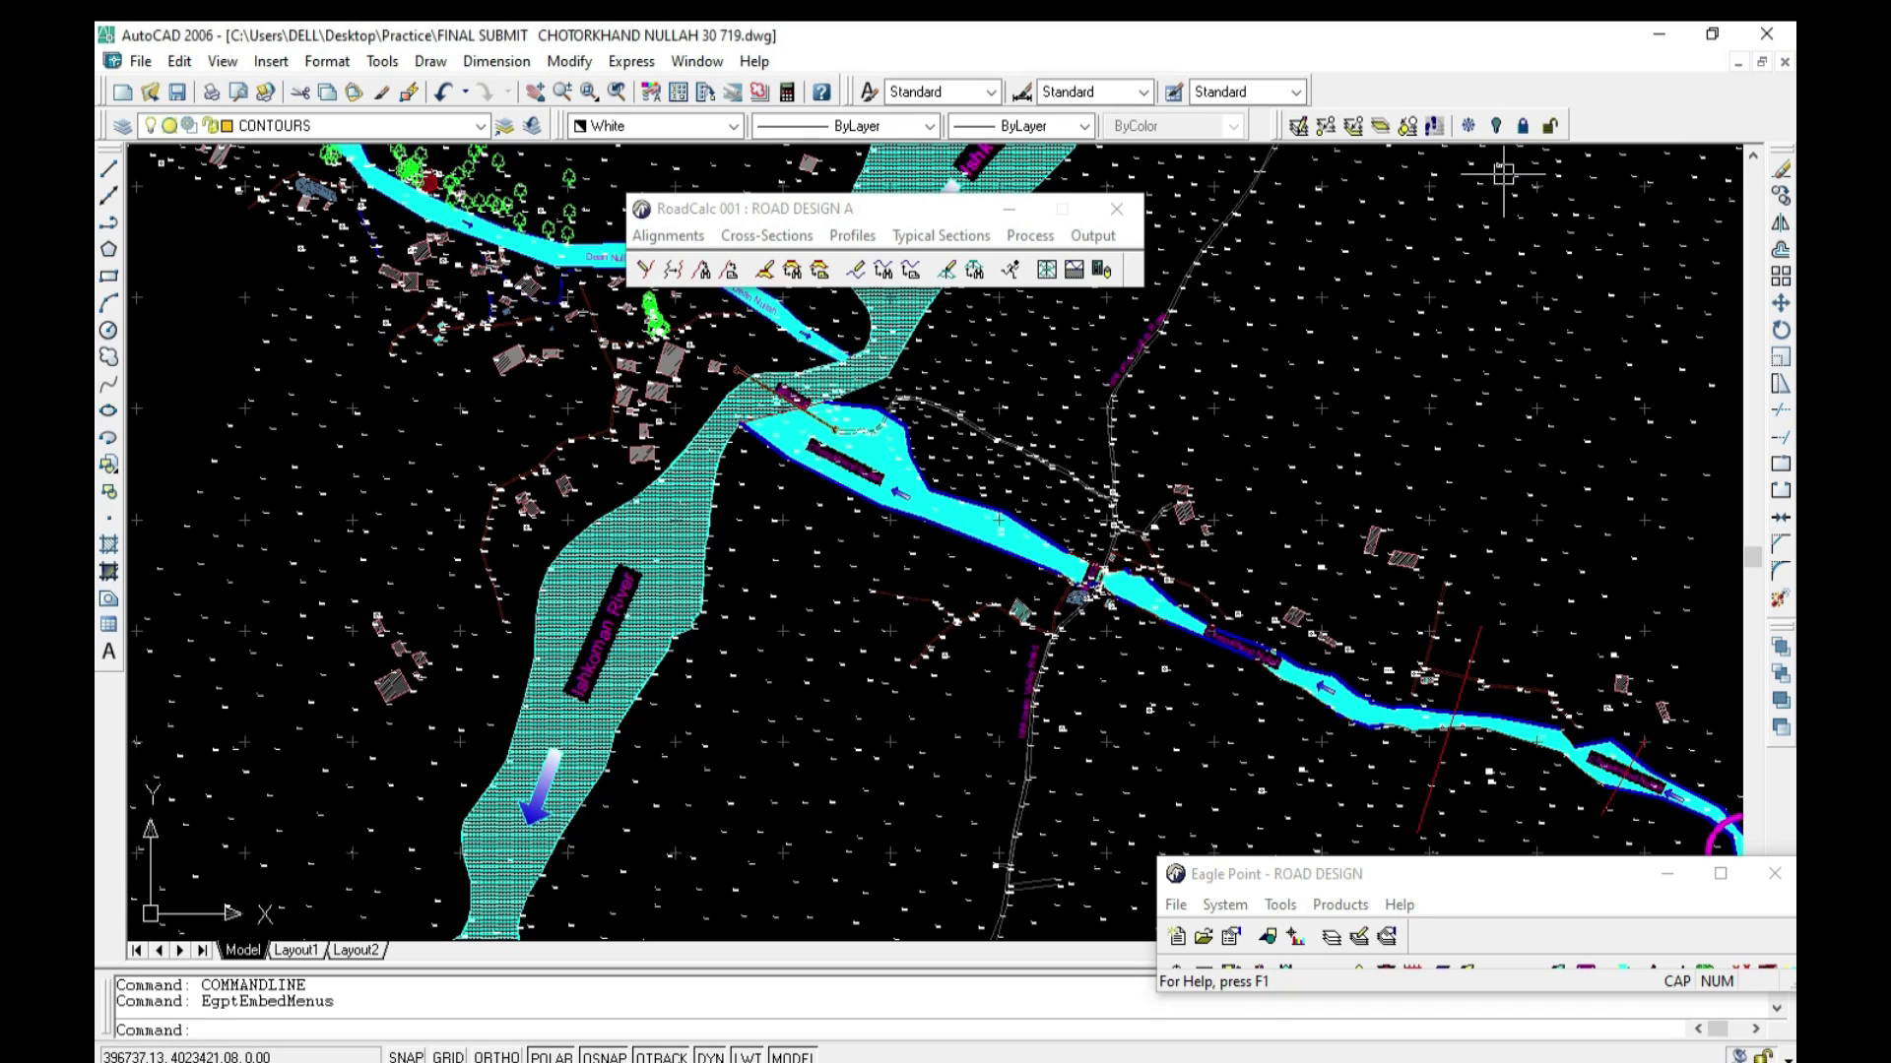
left_click_drag(848, 216, 1147, 173)
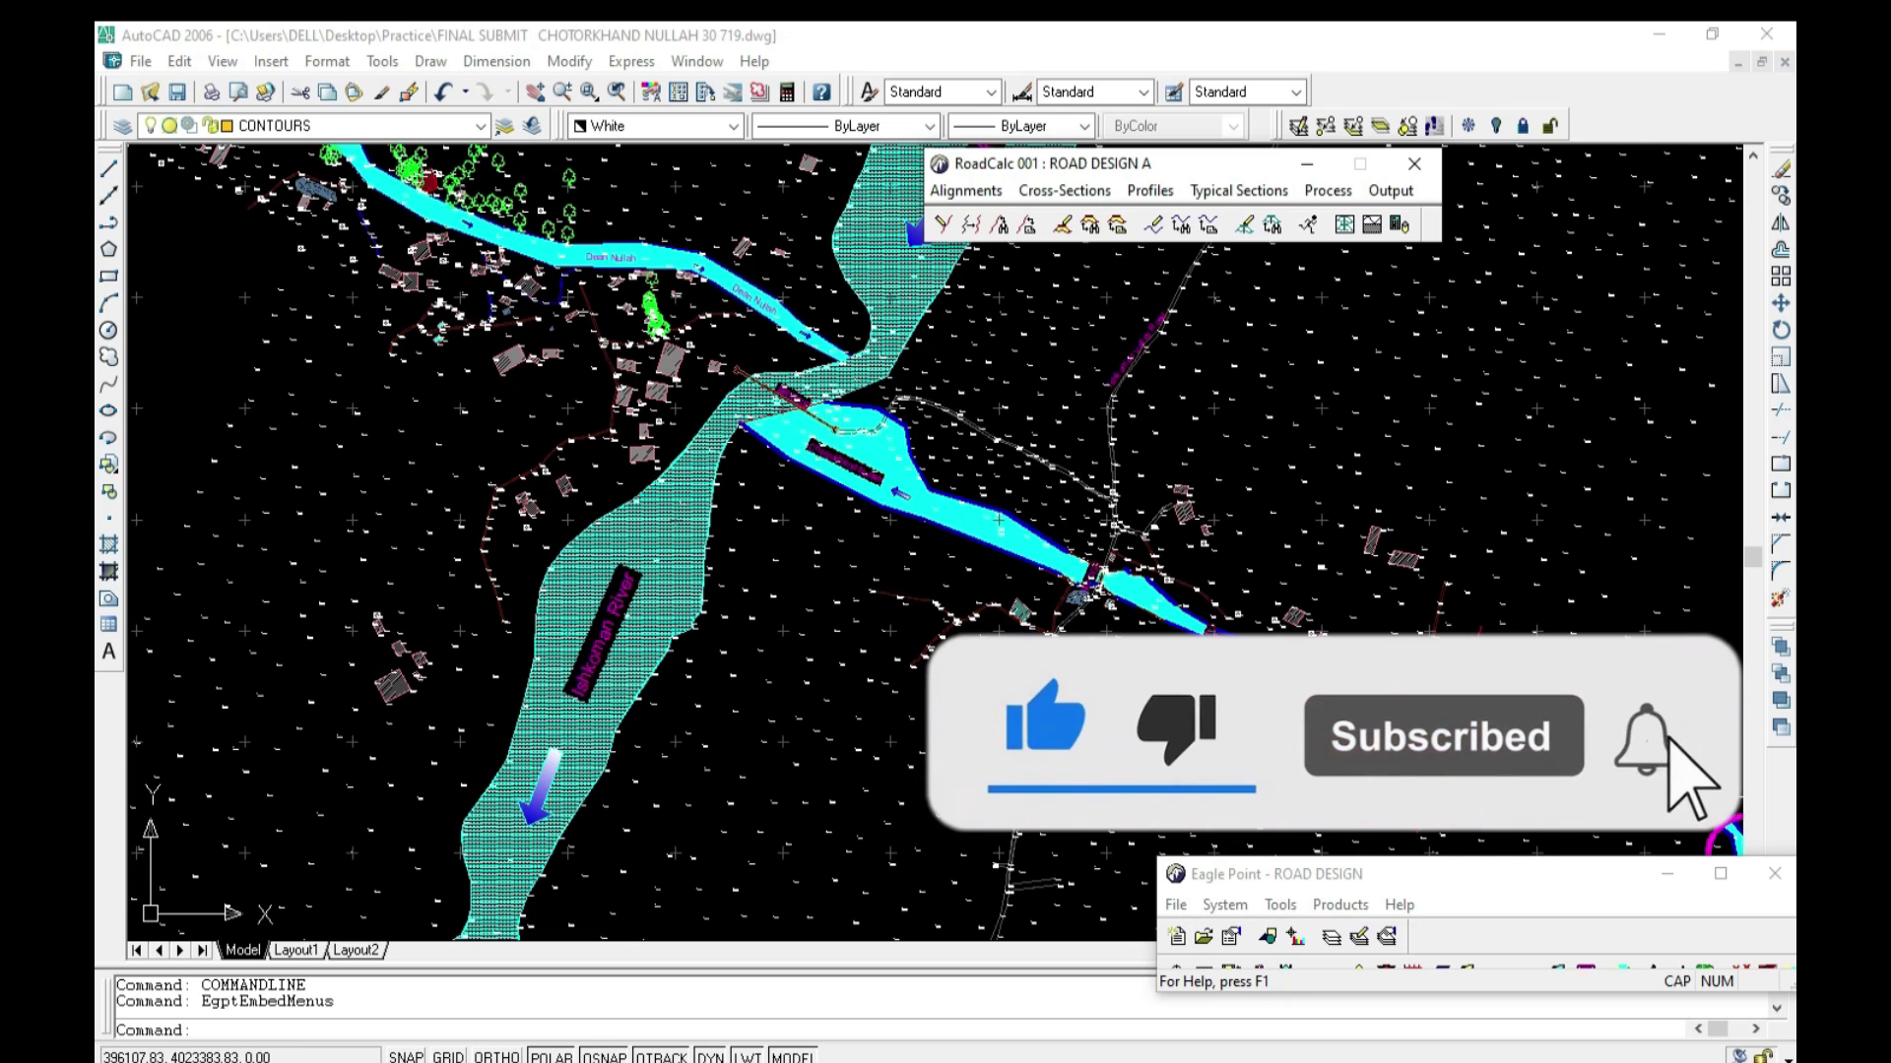
Step: Zoom over the whole Chotorkhand Nullah survey sheet, then minimize AutoCAD
scroll(832, 512, "down", 5)
scroll(832, 512, "down", 5)
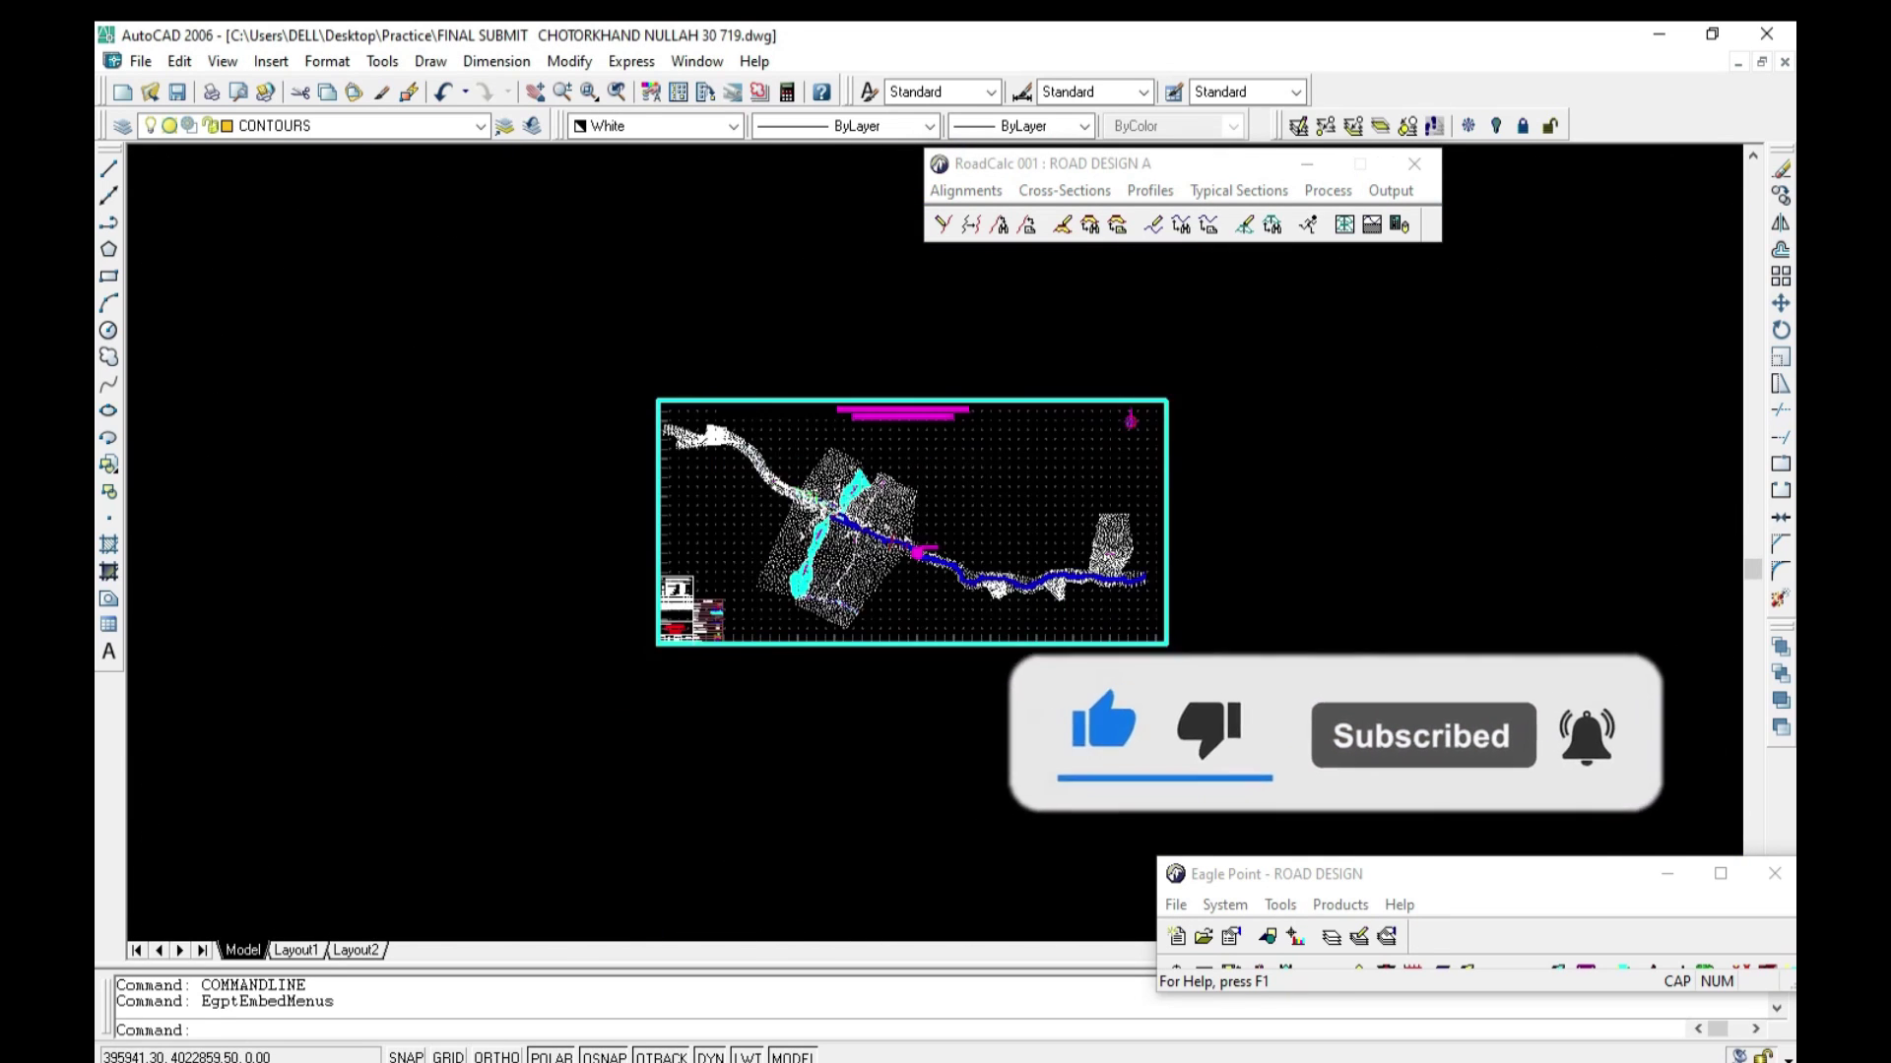
scroll(907, 443, "up", 2)
scroll(996, 410, "up", 4)
scroll(856, 437, "down", 4)
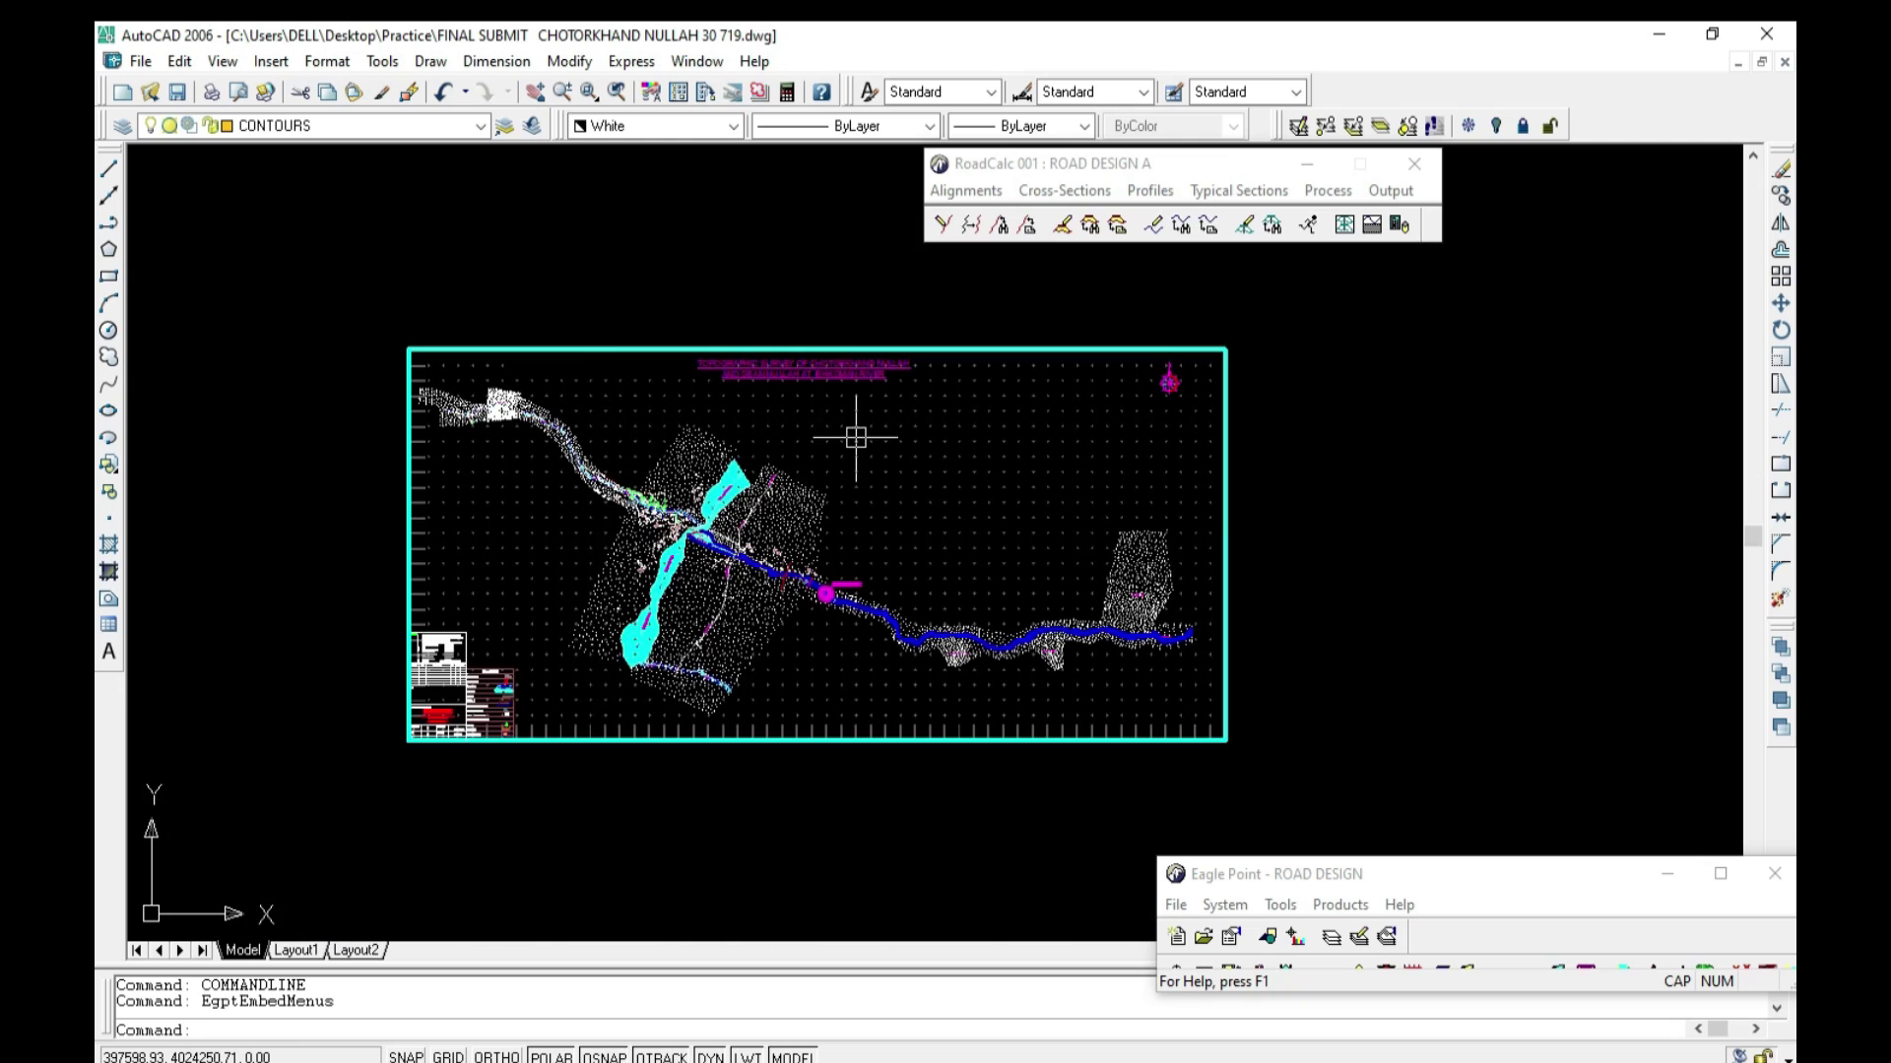
scroll(856, 437, "up", 1)
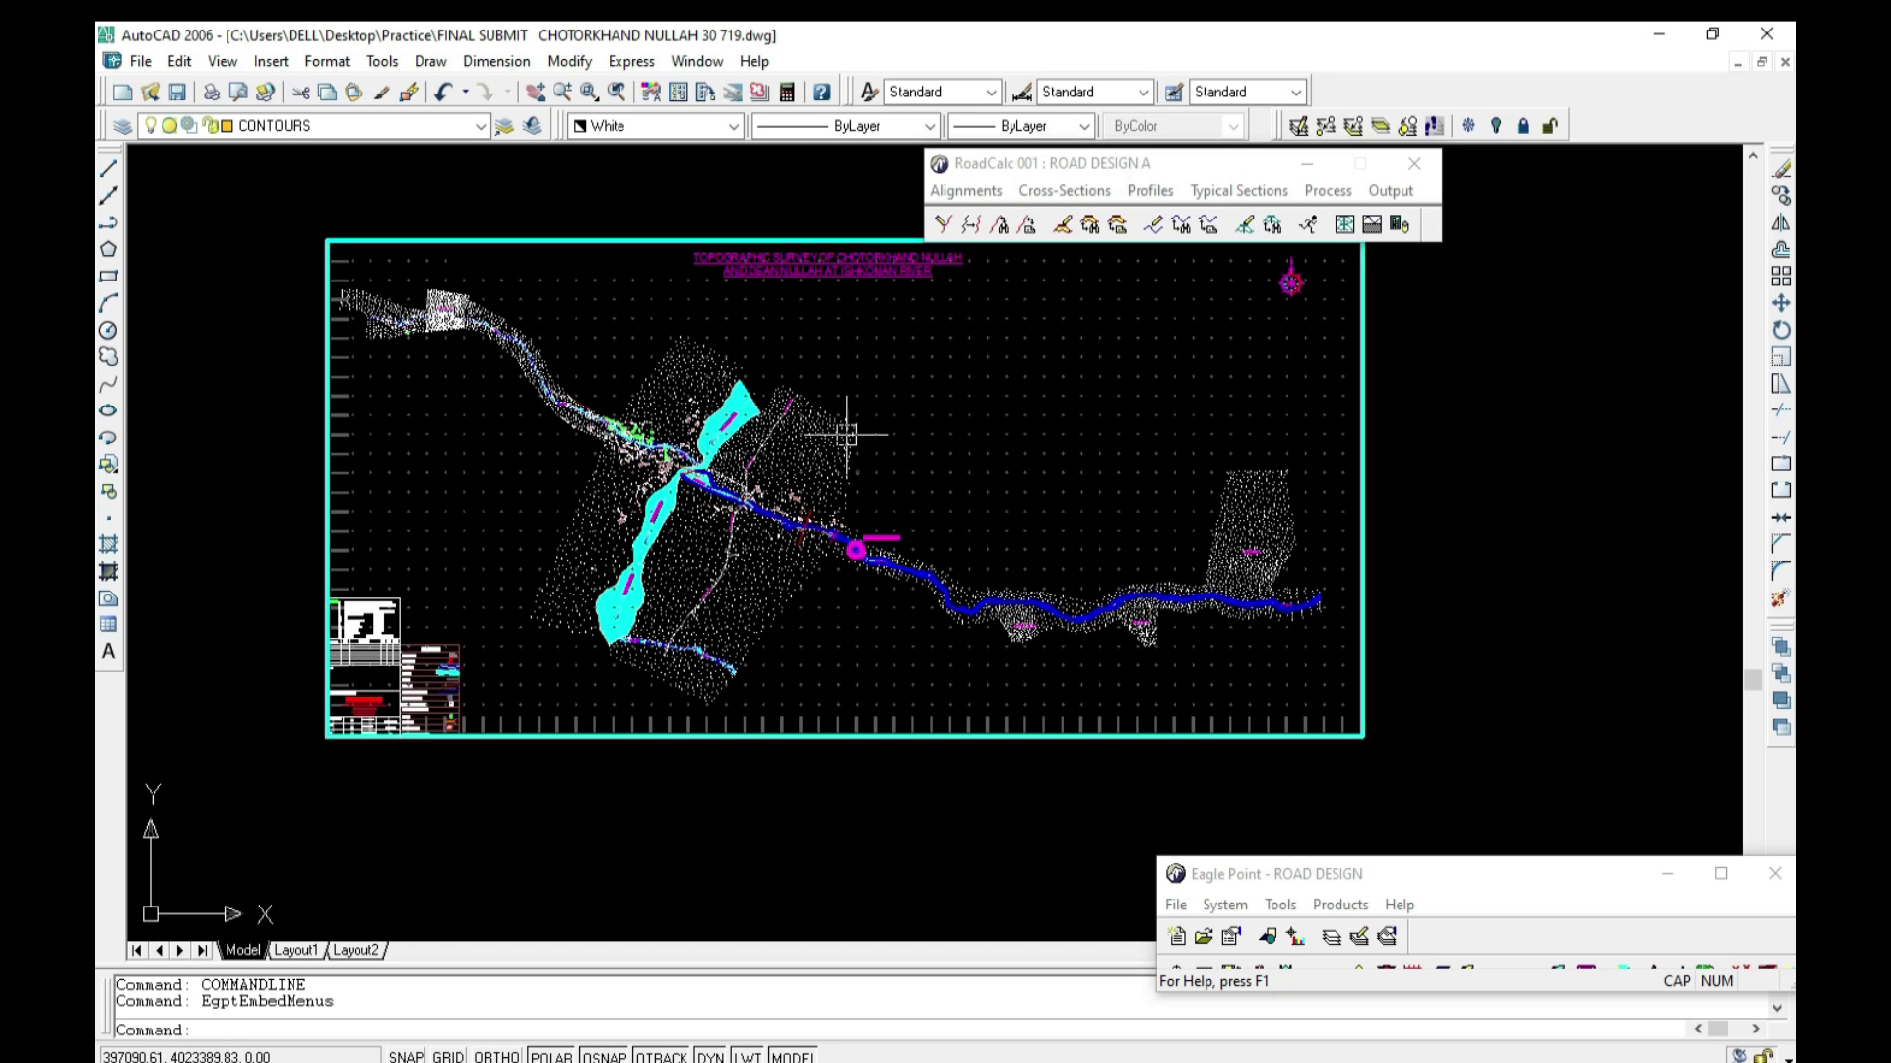
scroll(837, 461, "up", 5)
scroll(833, 463, "down", 3)
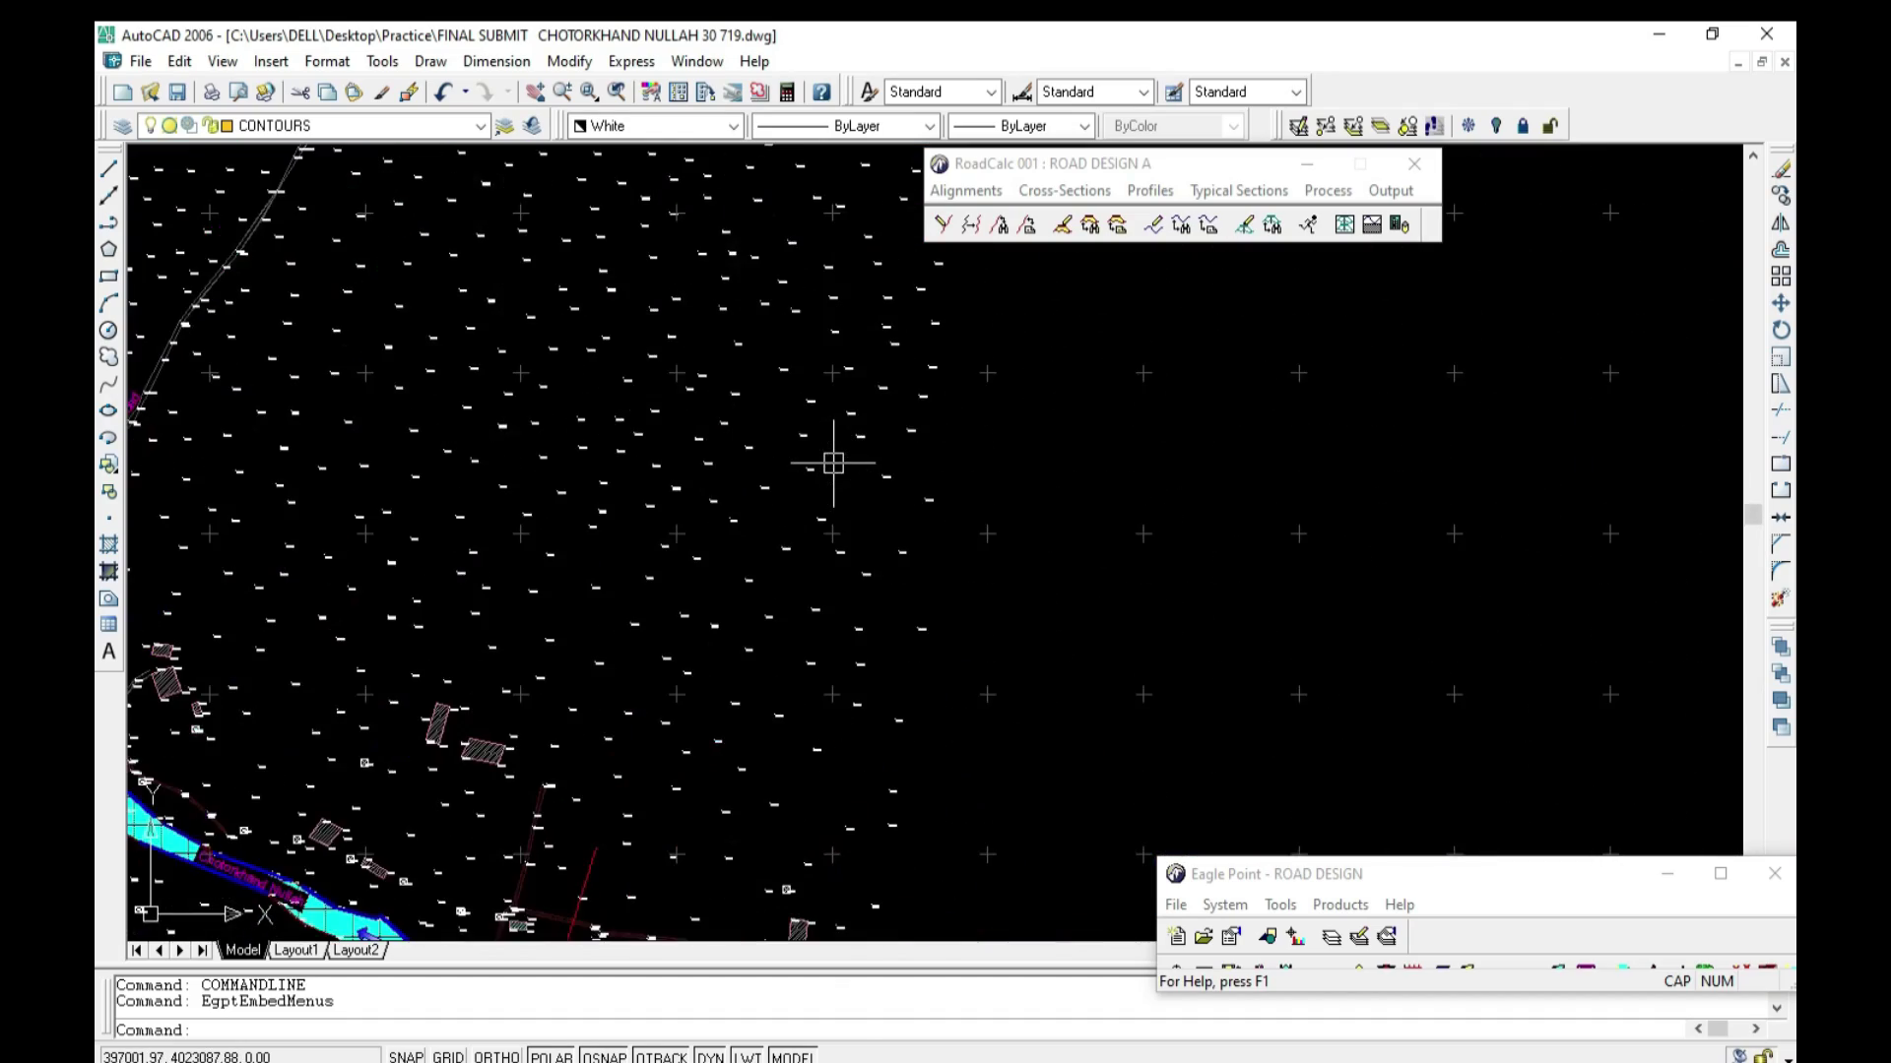
scroll(833, 463, "down", 4)
scroll(833, 463, "down", 3)
scroll(833, 463, "up", 6)
scroll(833, 463, "up", 2)
scroll(833, 462, "down", 6)
scroll(833, 463, "down", 2)
scroll(837, 459, "up", 4)
scroll(840, 456, "up", 2)
scroll(868, 459, "up", 5)
scroll(867, 459, "down", 10)
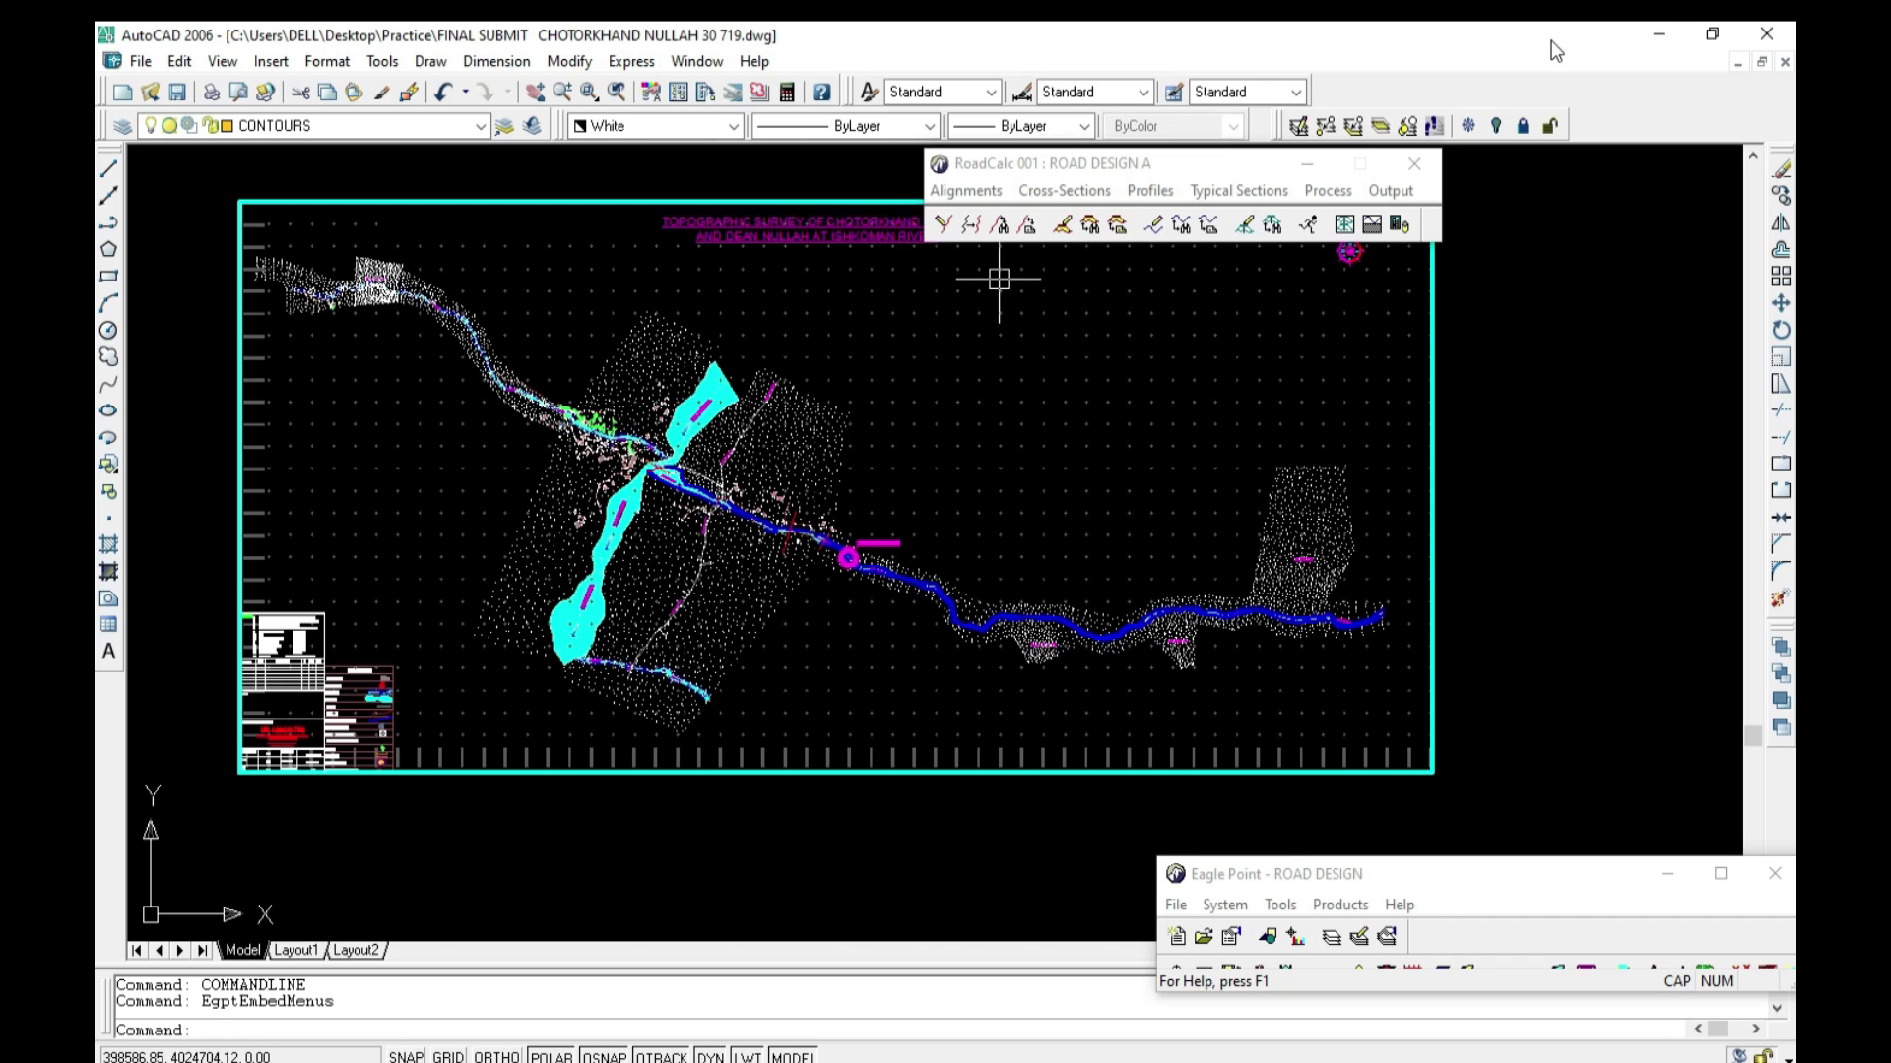
left_click(1665, 30)
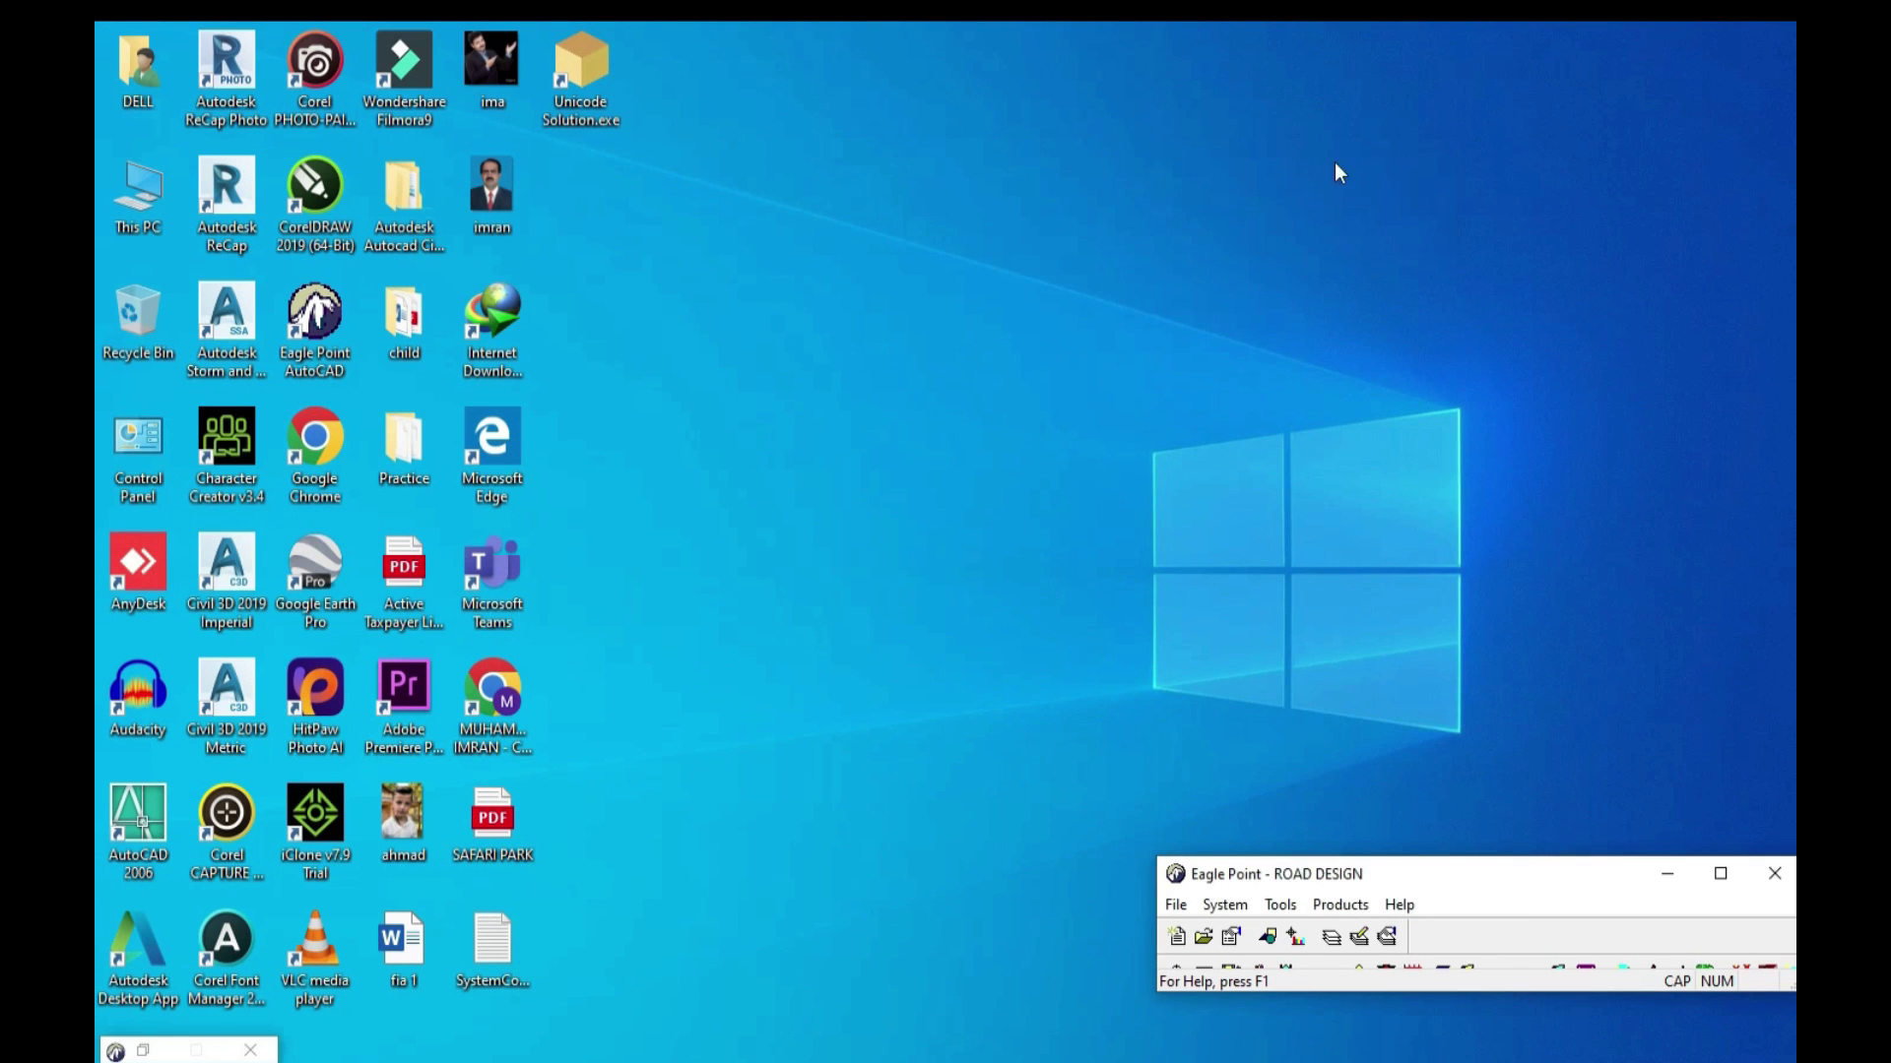
Step: Open the desktop Practice folder and launch the ROAD LEVEL workbook
left_click(1023, 293)
double_click(415, 445)
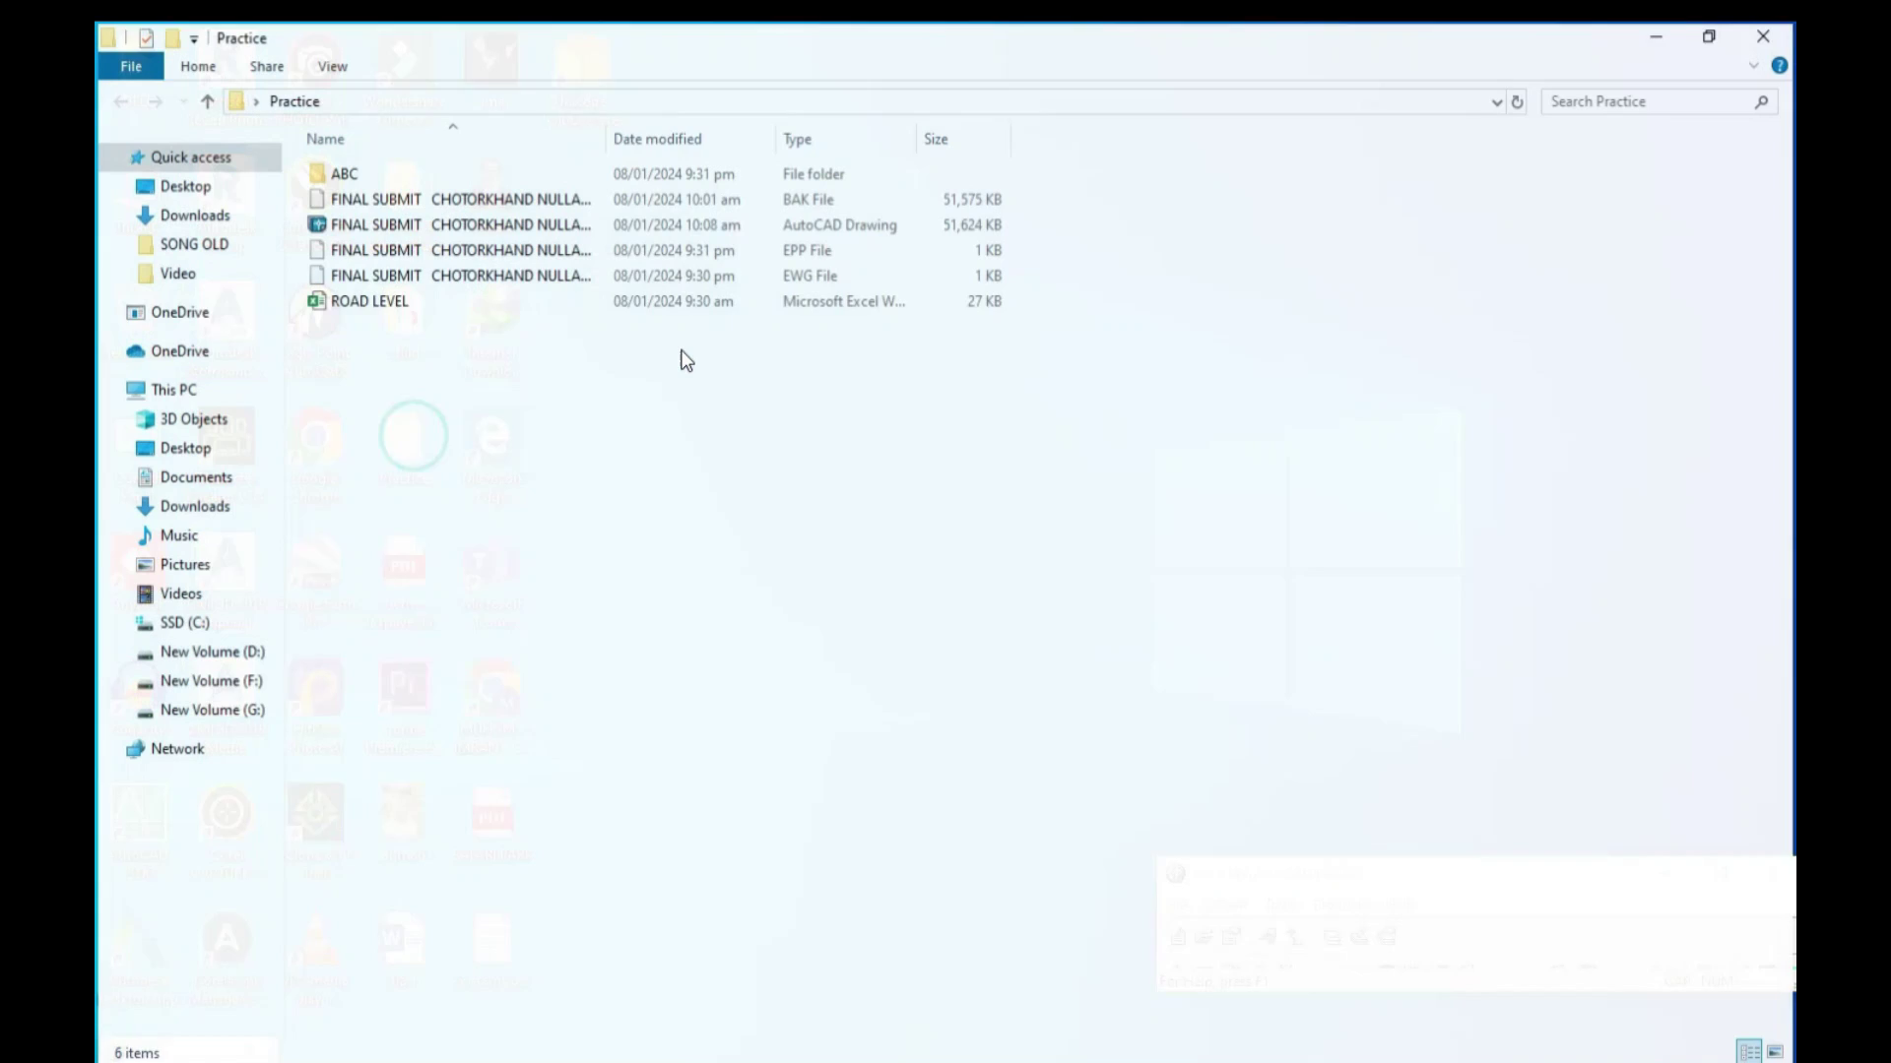
left_click(362, 303)
key("Return")
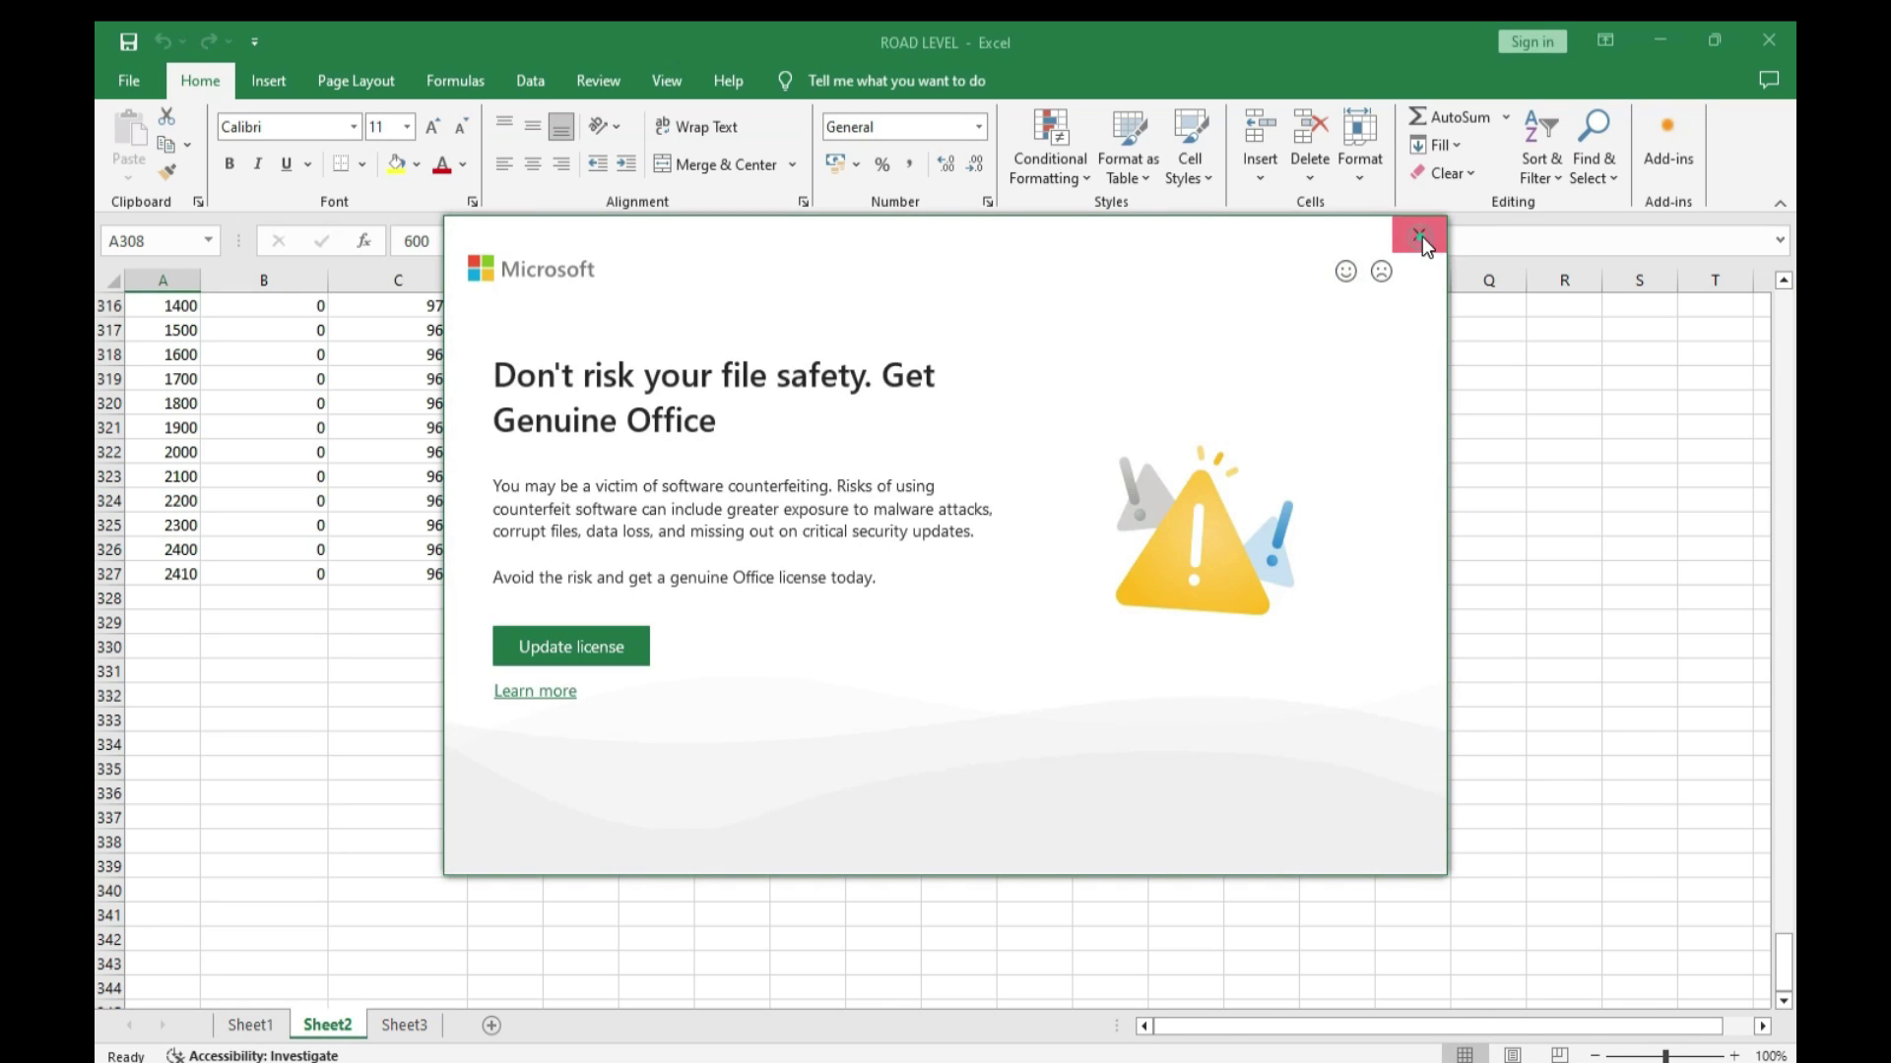
Step: Dismiss the Genuine Office popup and licence bar, and go to the top of Sheet1
left_click(1419, 234)
left_click(260, 1027)
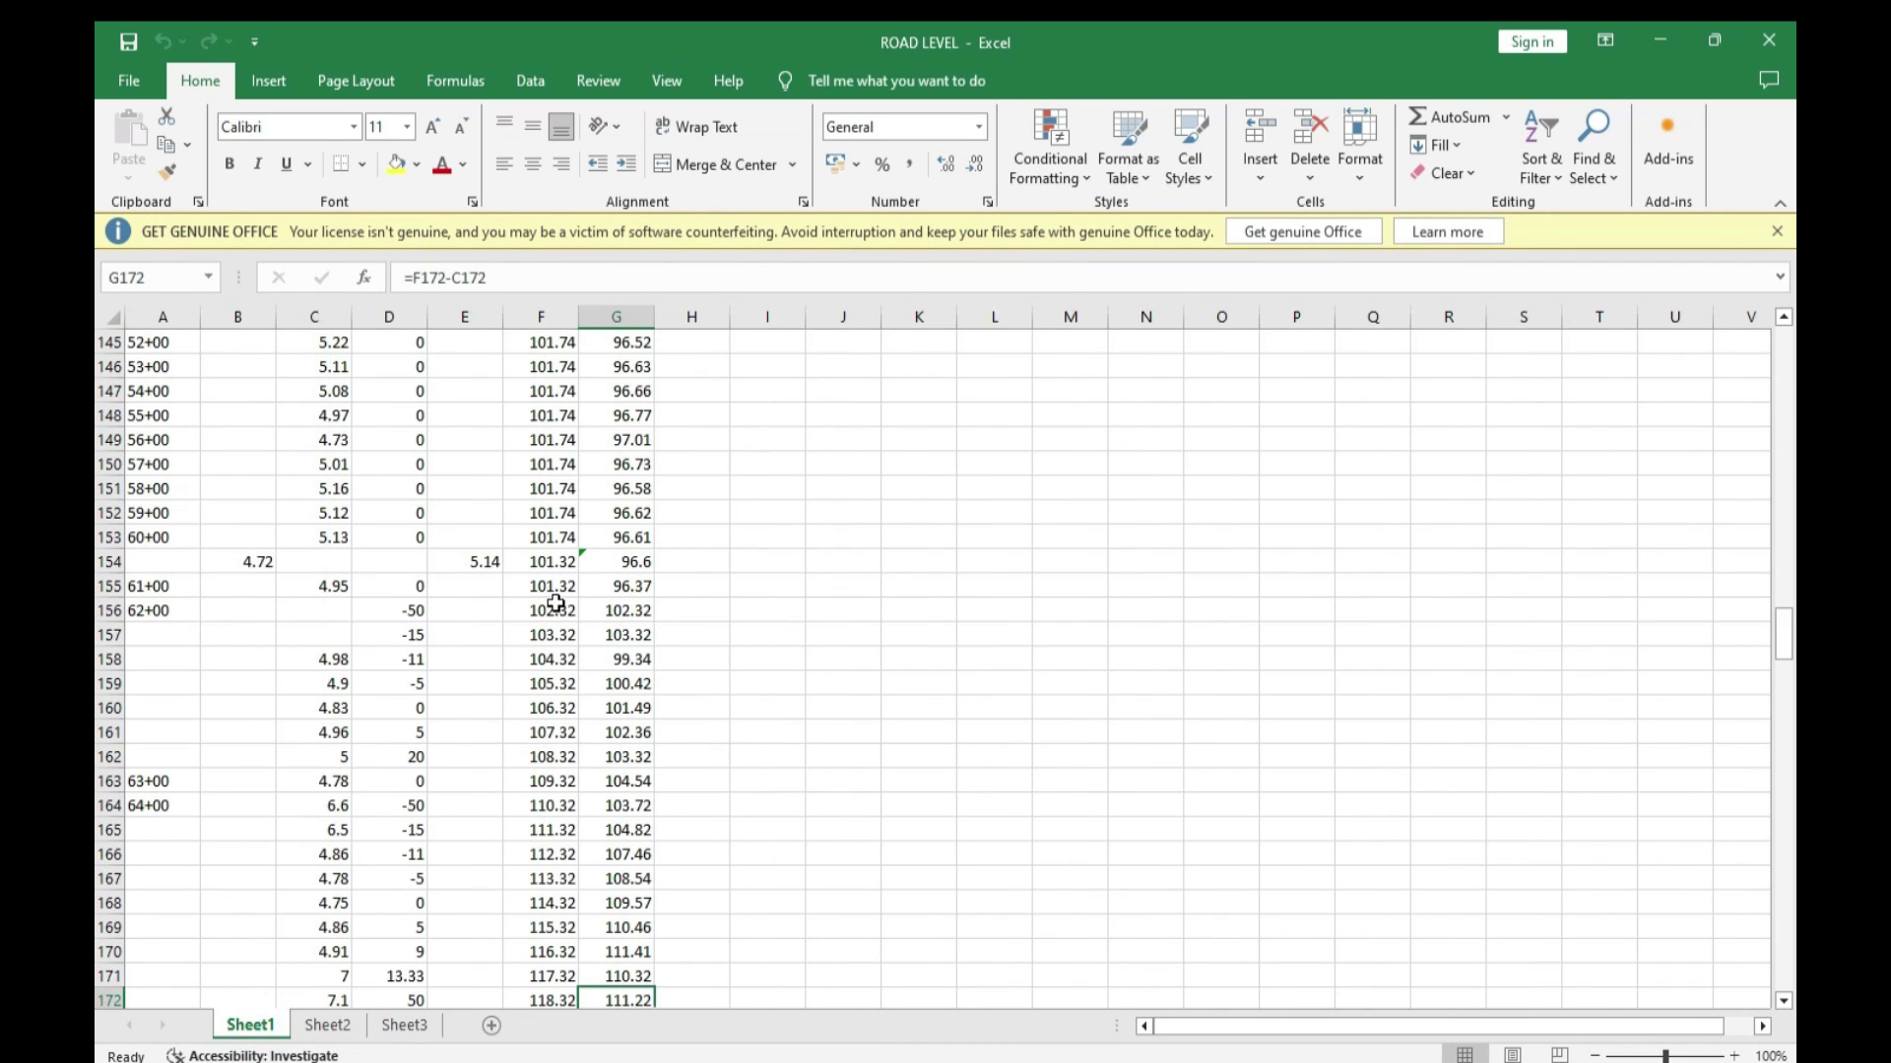
left_click(1777, 231)
left_click(993, 571)
scroll(674, 427, "up", 7)
key("Page_Up")
key("Page_Up")
key("Page_Up")
key("Page_Up")
key("Page_Up")
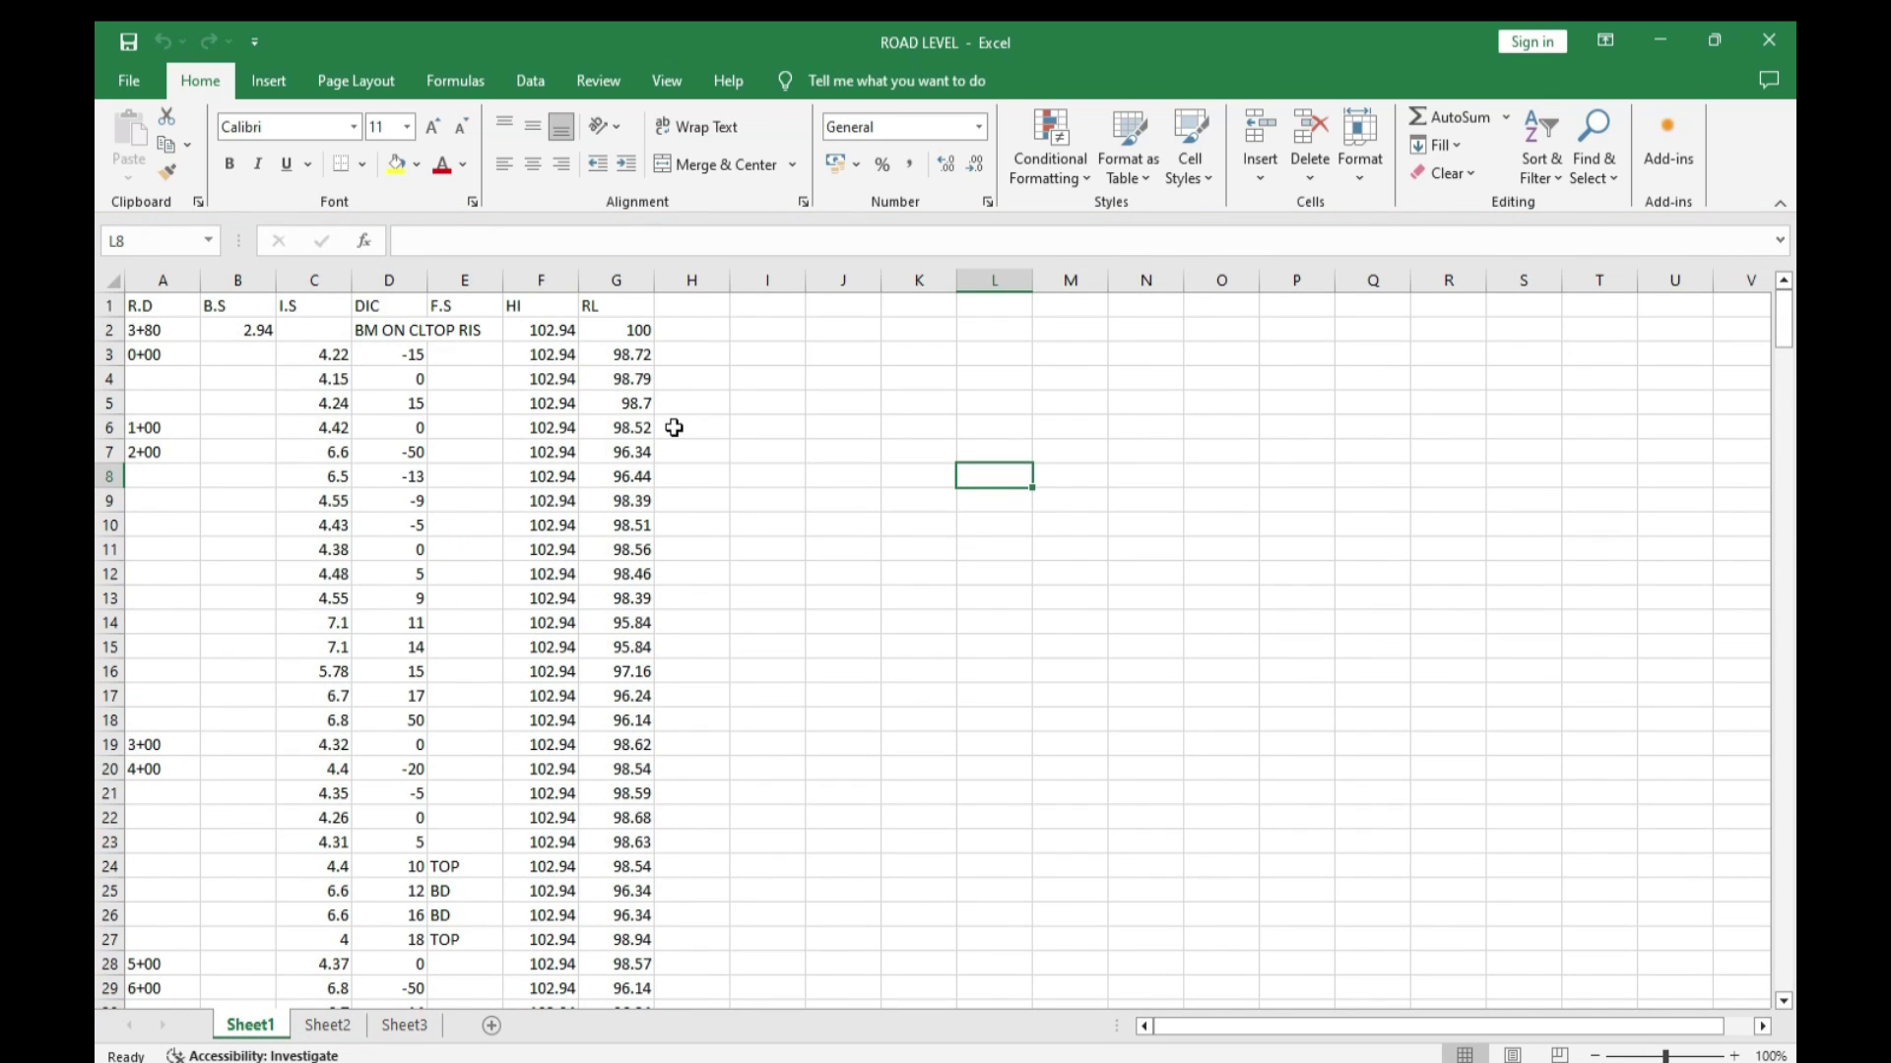
Step: Autofit column D so the BM ON CLTOP RIS note in D2 shows fully
left_click(890, 383)
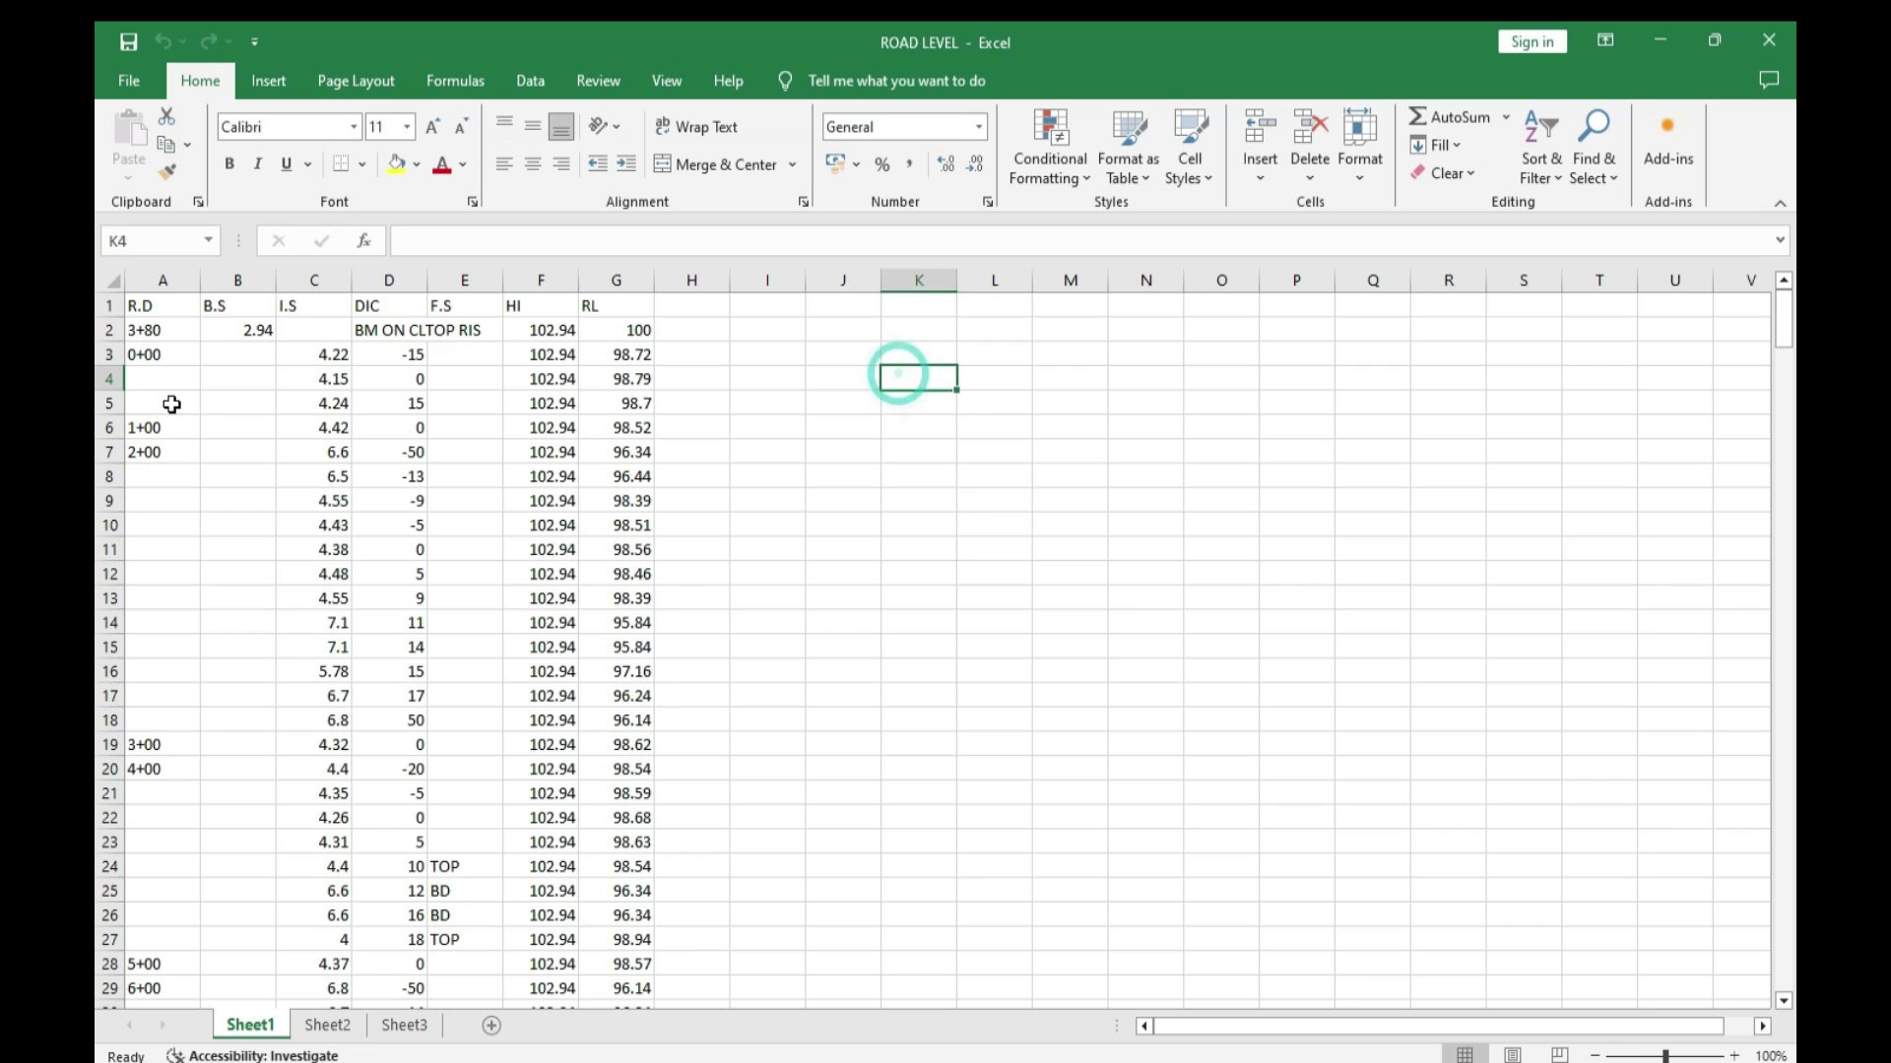
left_click(143, 331)
left_click_drag(163, 279, 610, 330)
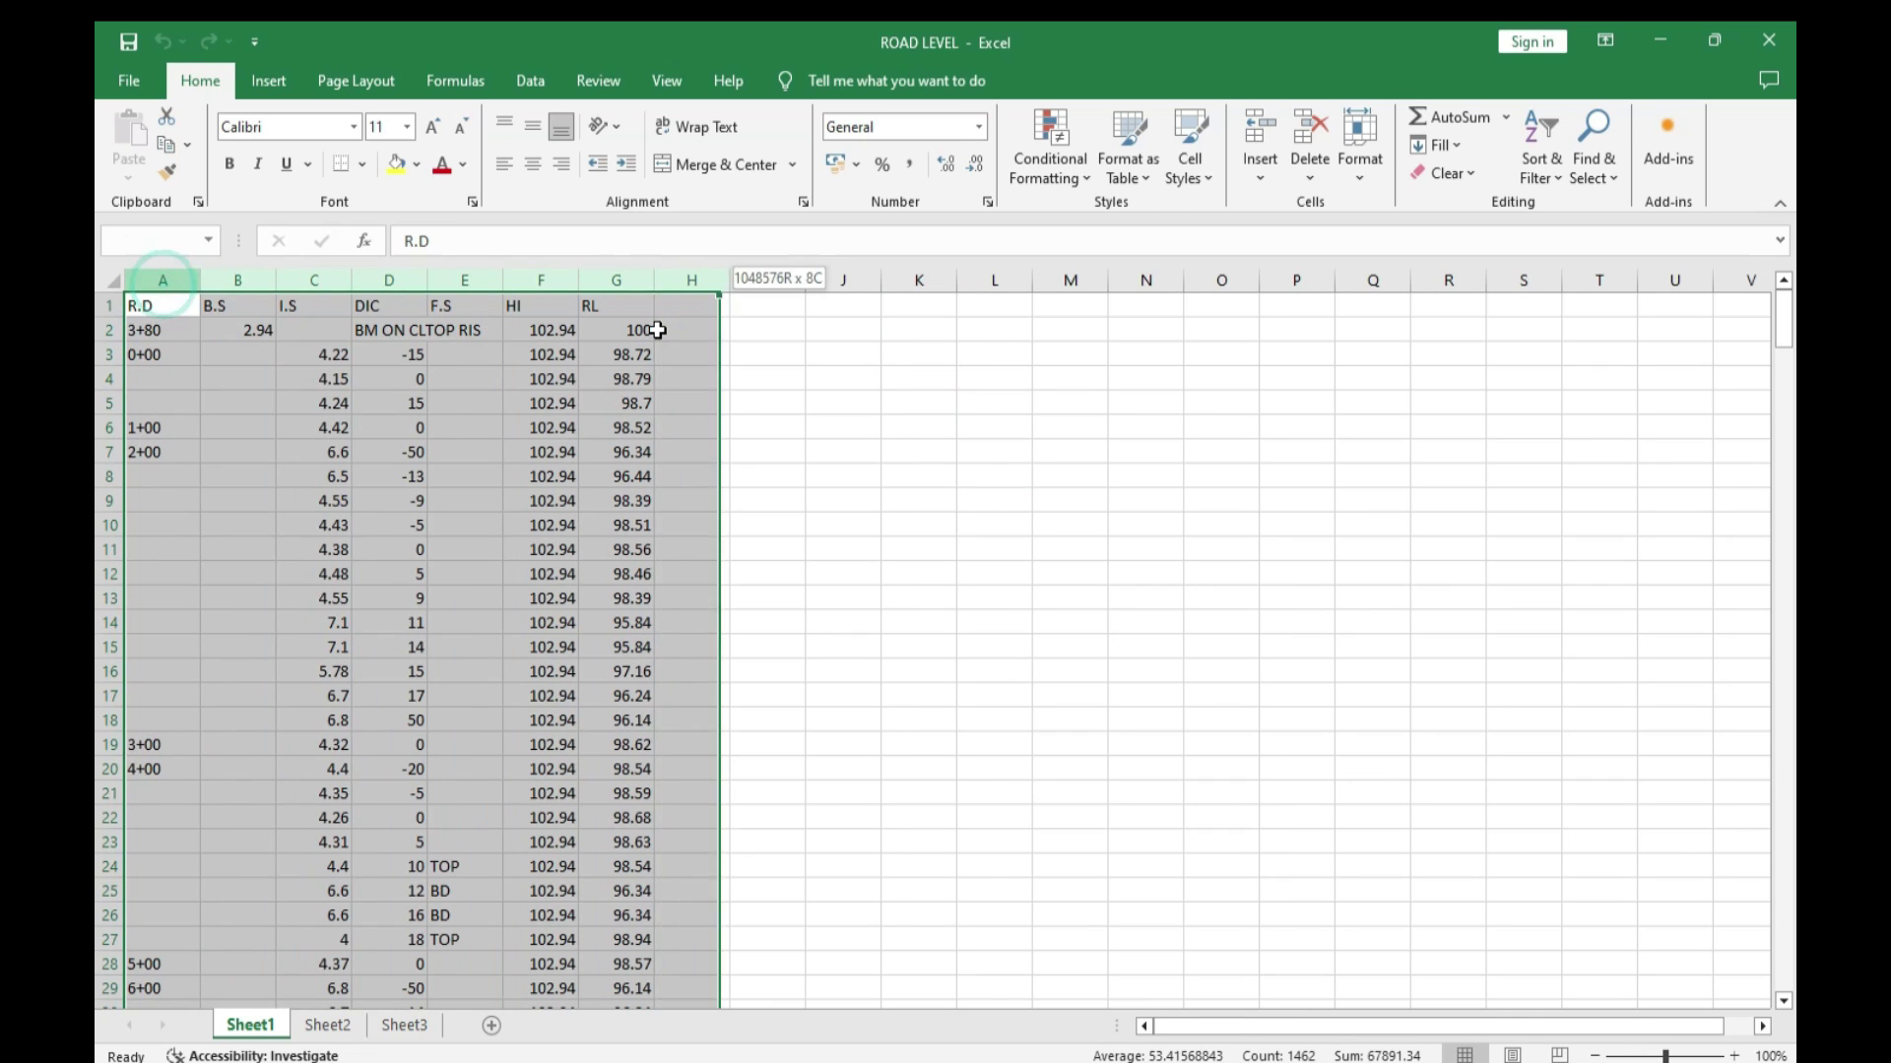
left_click(769, 381)
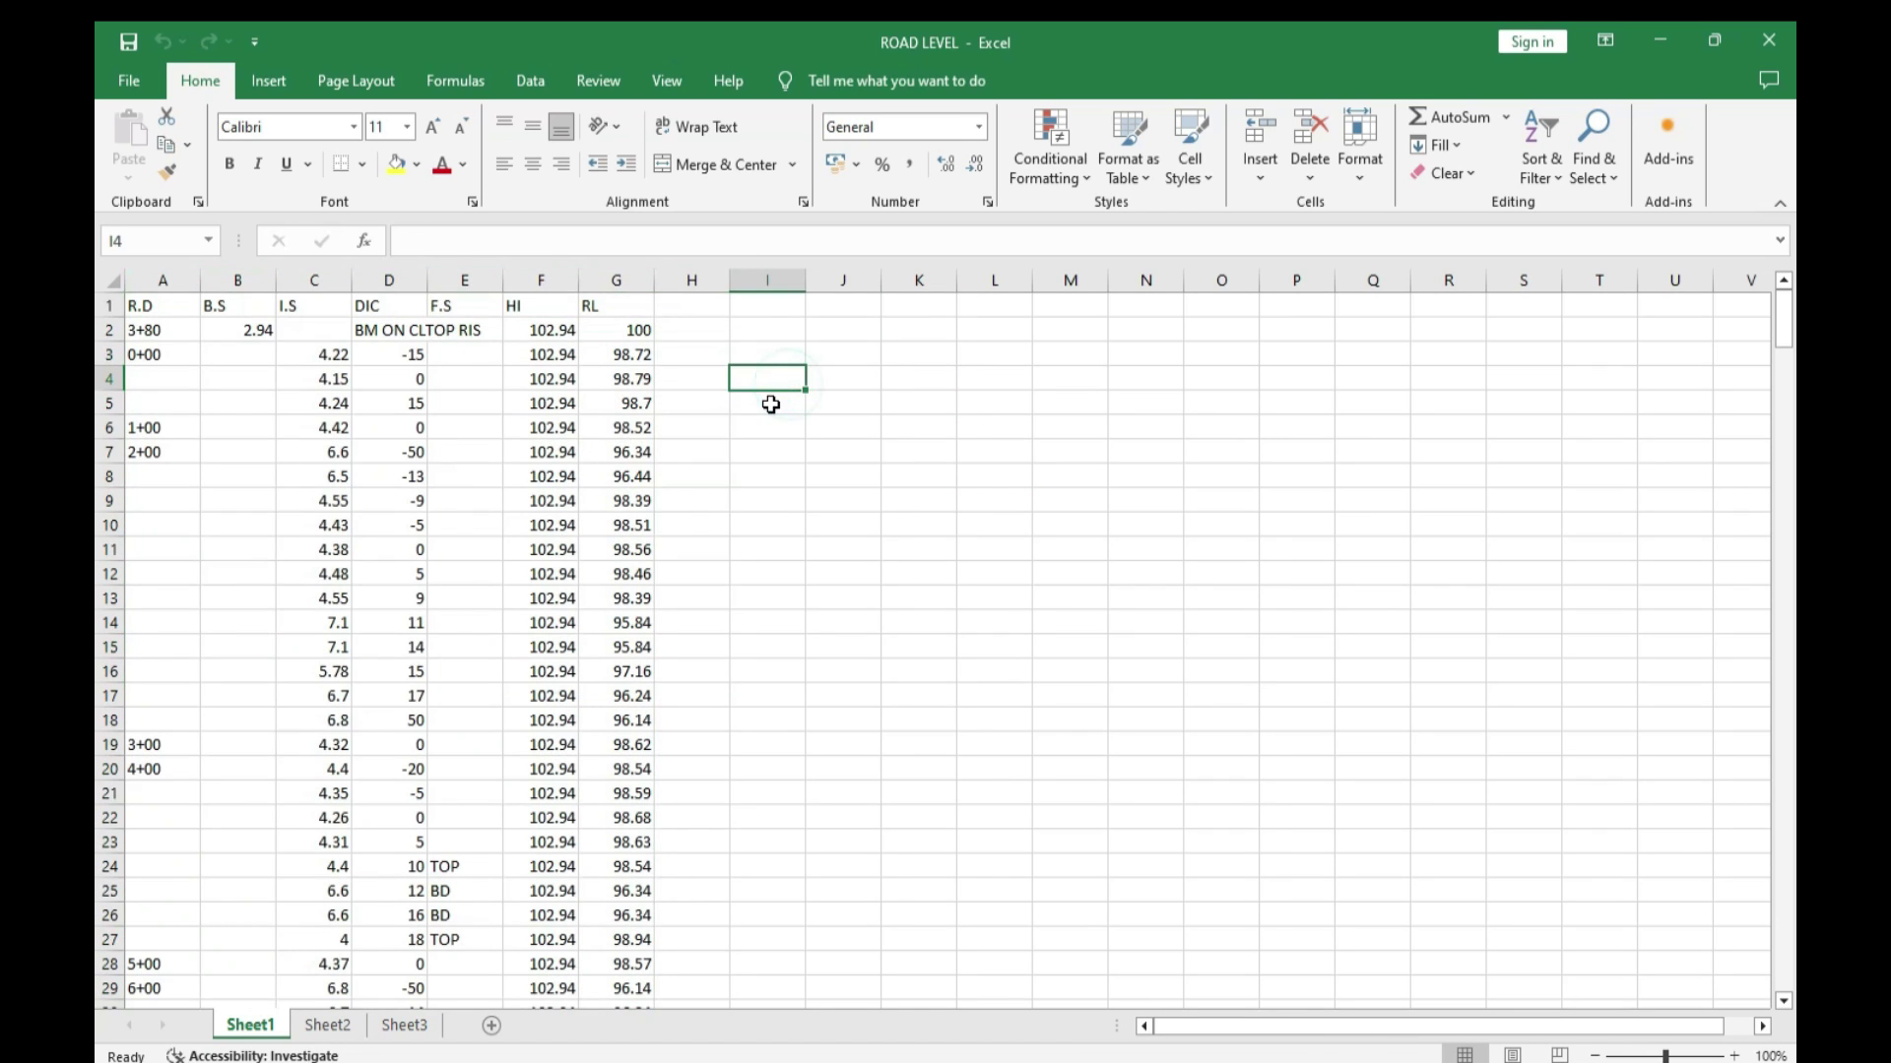
double_click(427, 280)
left_click(1083, 521)
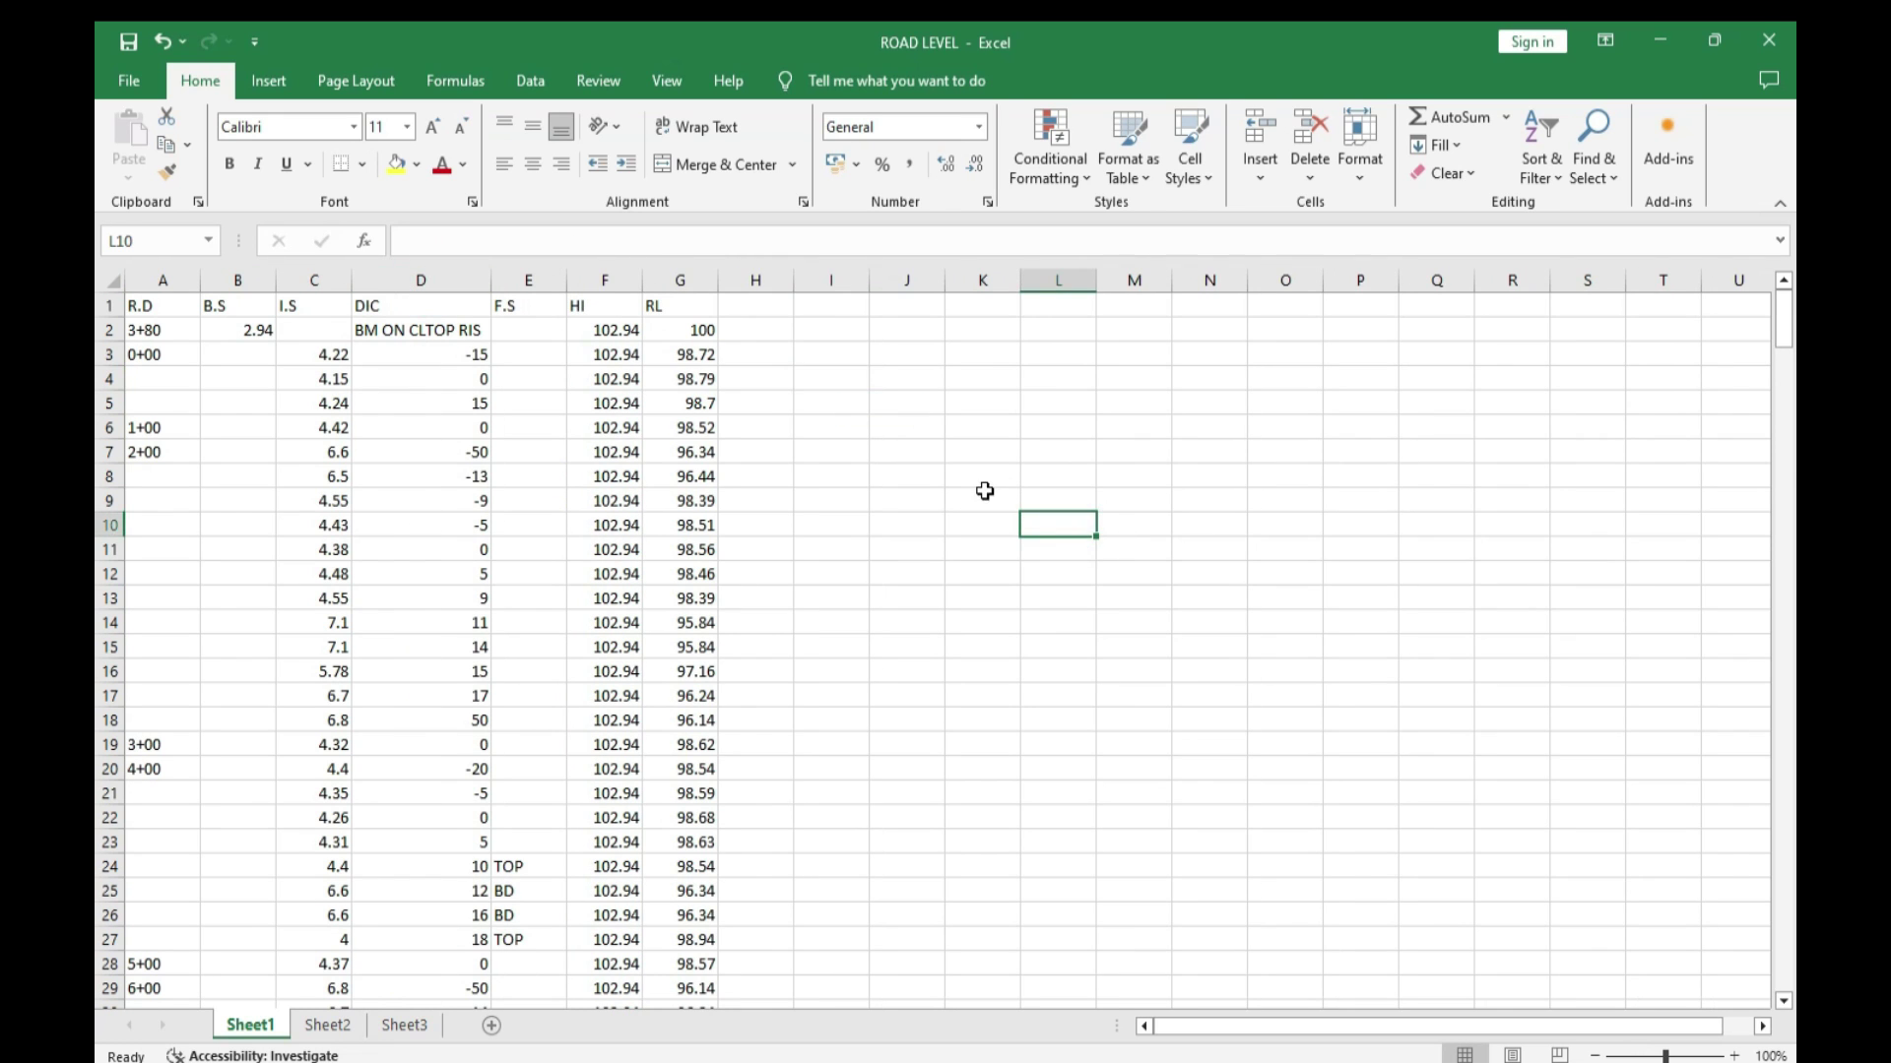
scroll(882, 489, "down", 1)
scroll(779, 510, "down", 1)
scroll(778, 504, "up", 2)
left_click(433, 333)
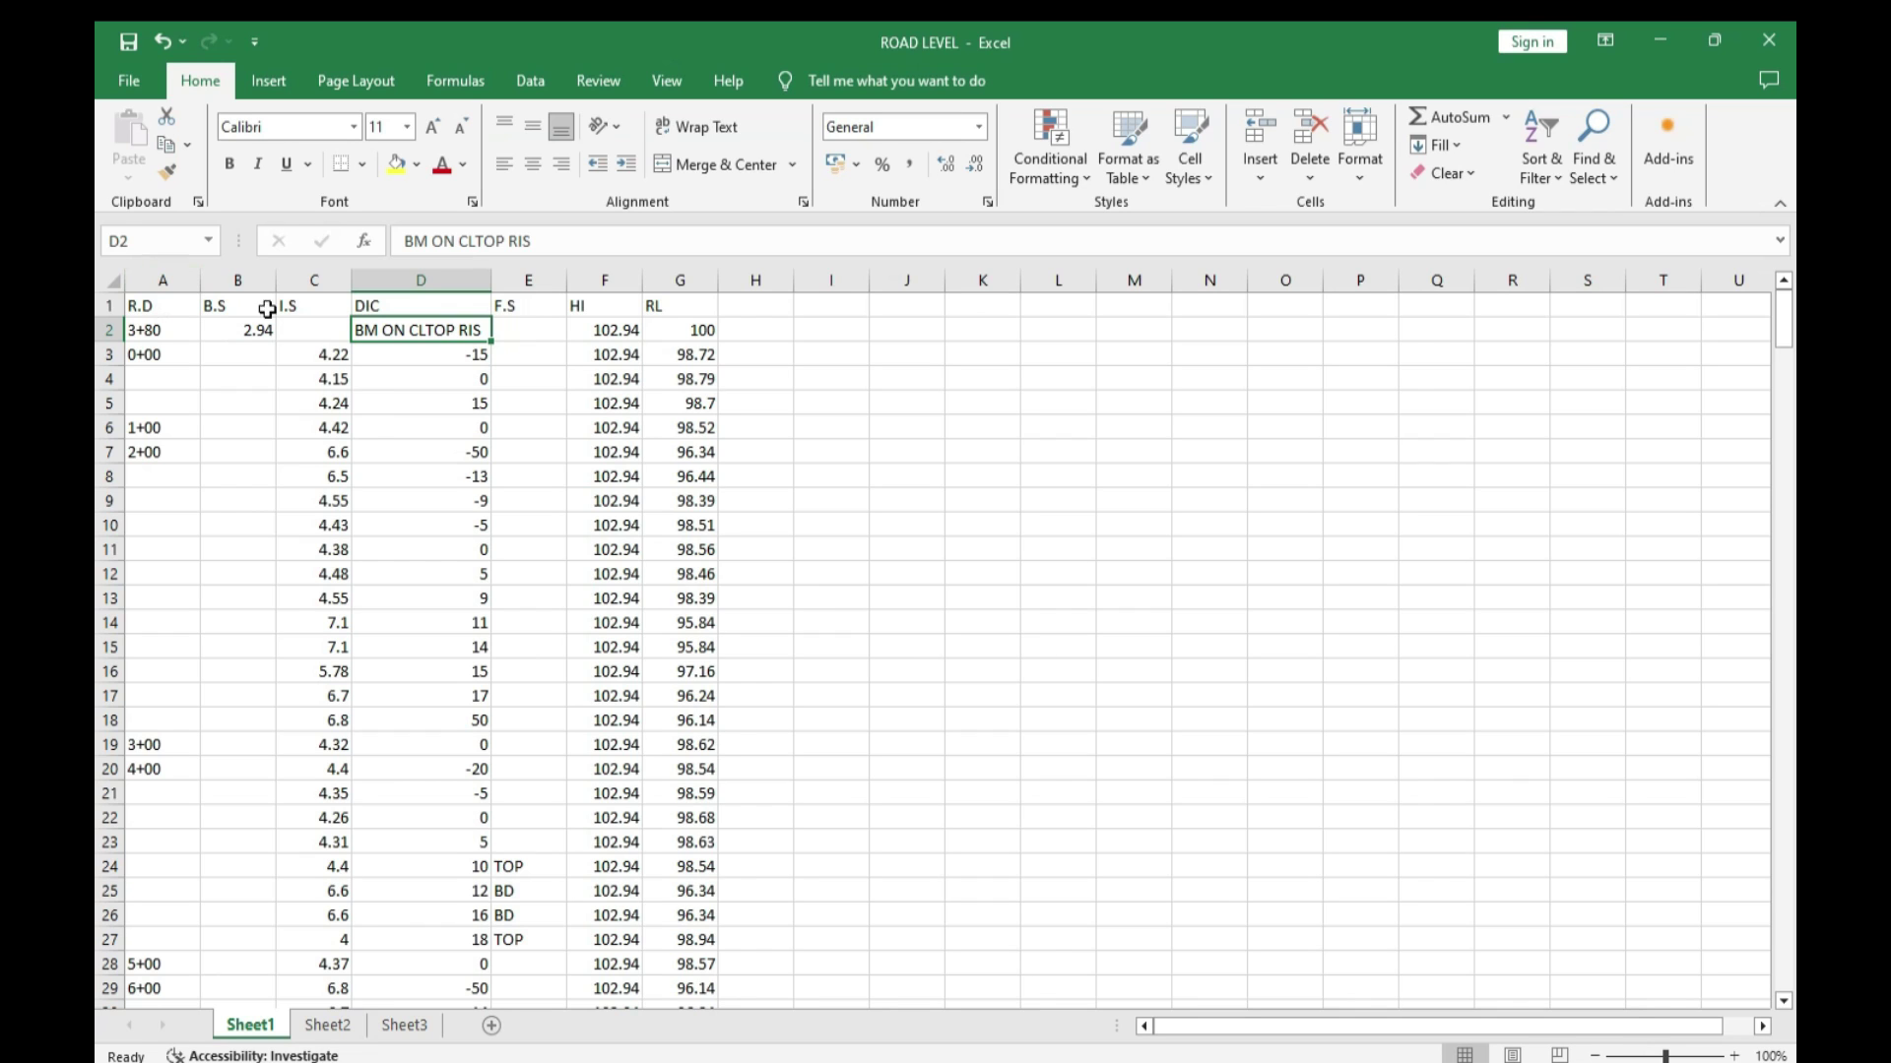
left_click(417, 302)
double_click(404, 302)
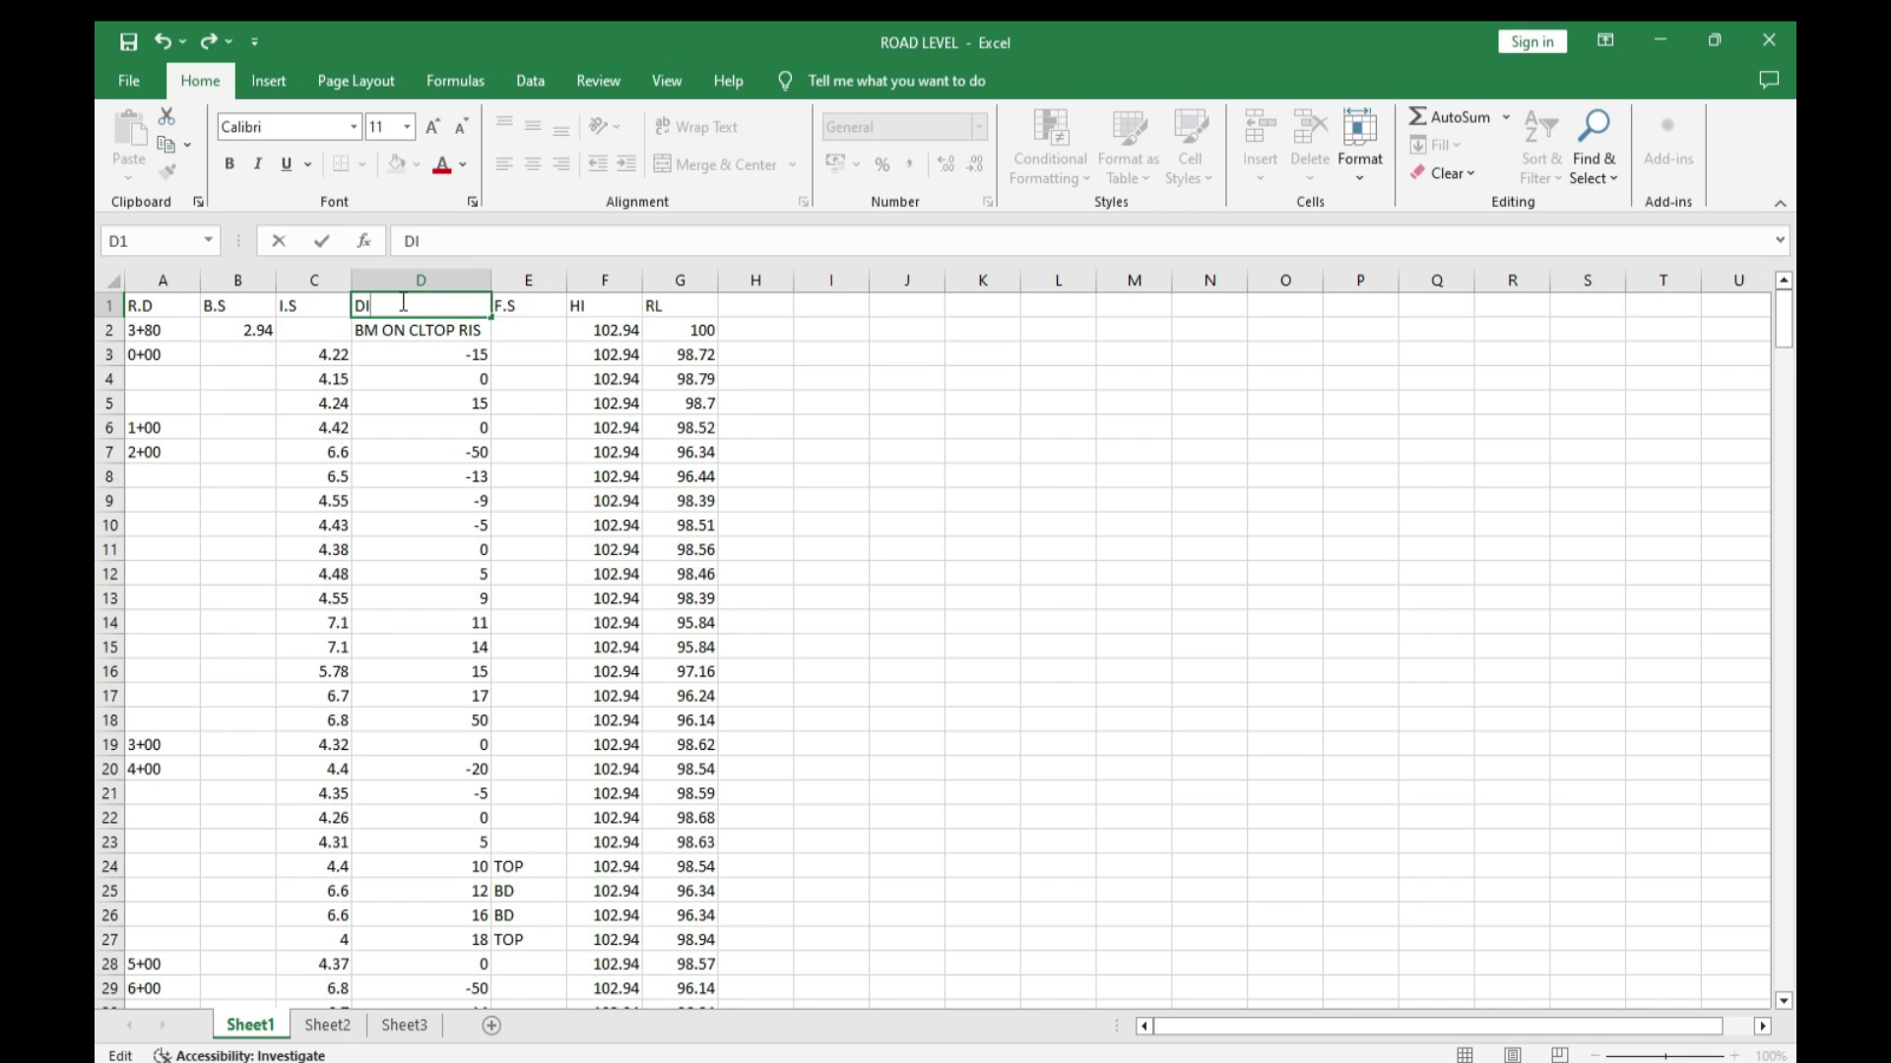
left_click(576, 377)
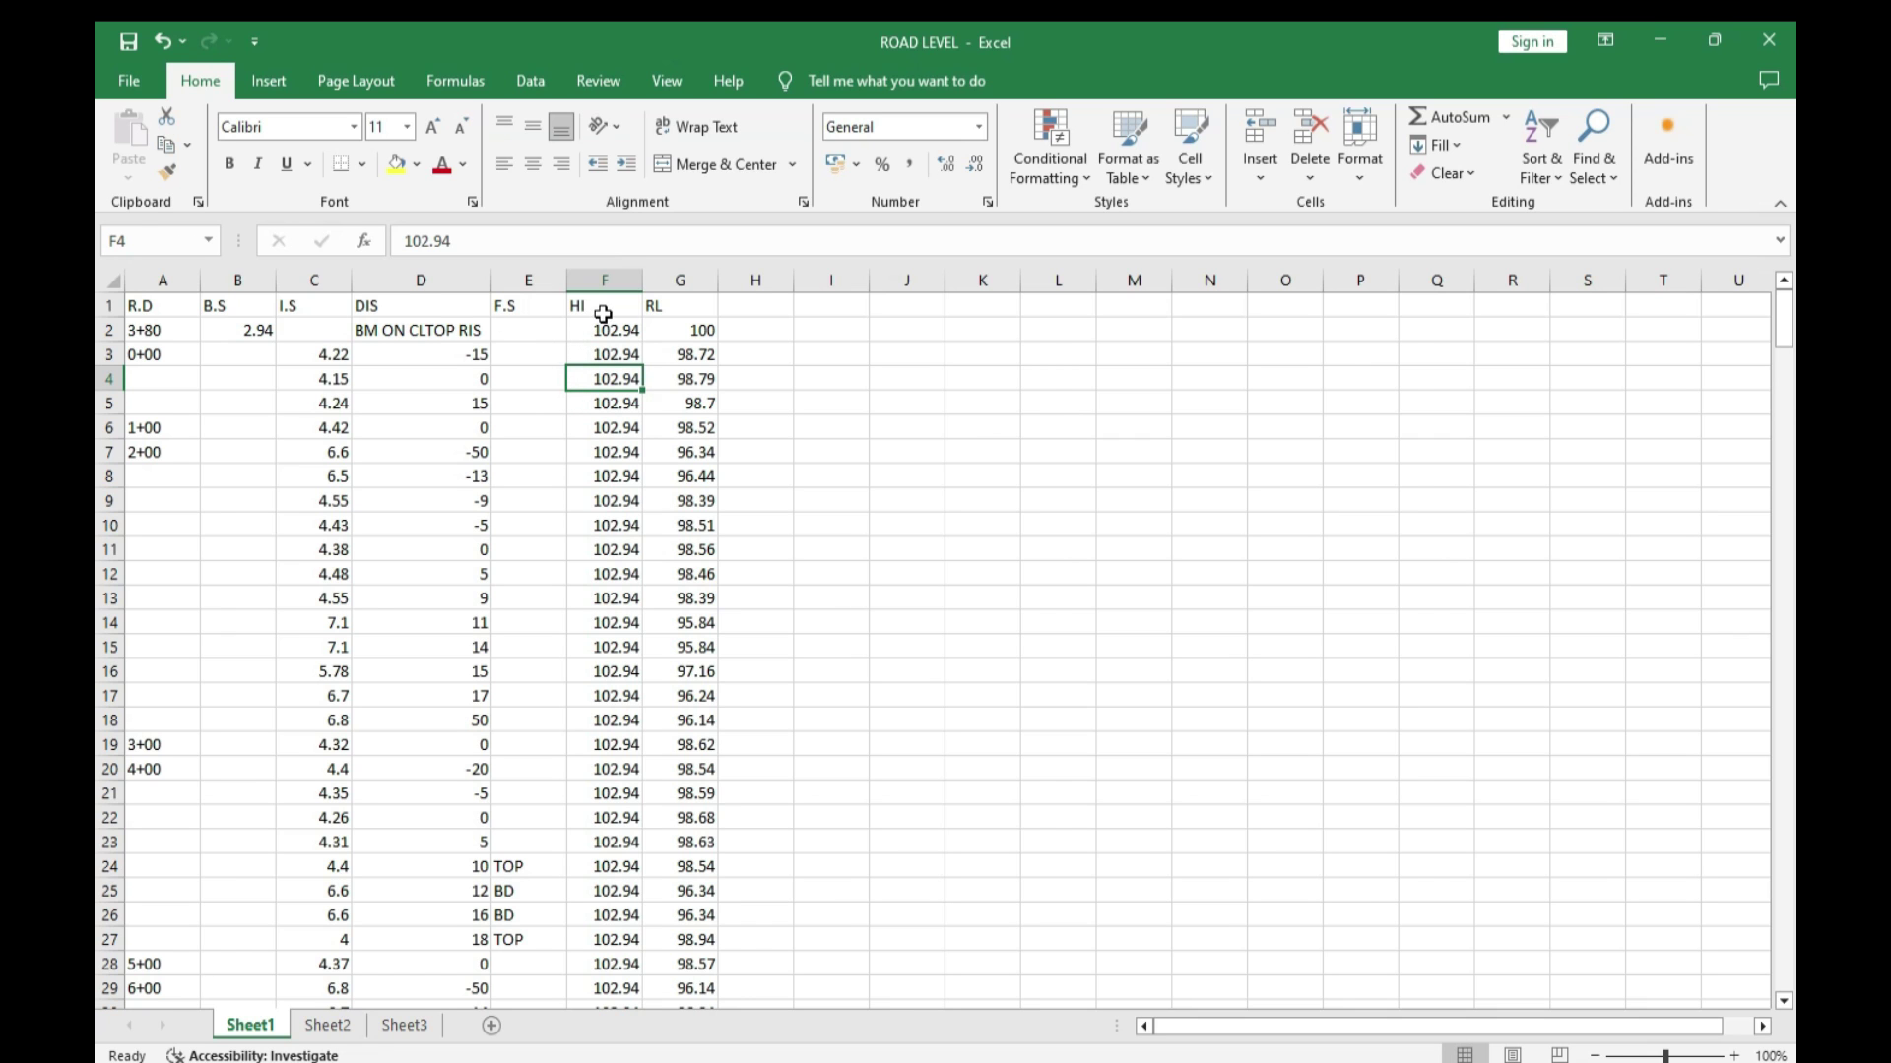
left_click(681, 307)
scroll(694, 453, "down", 2)
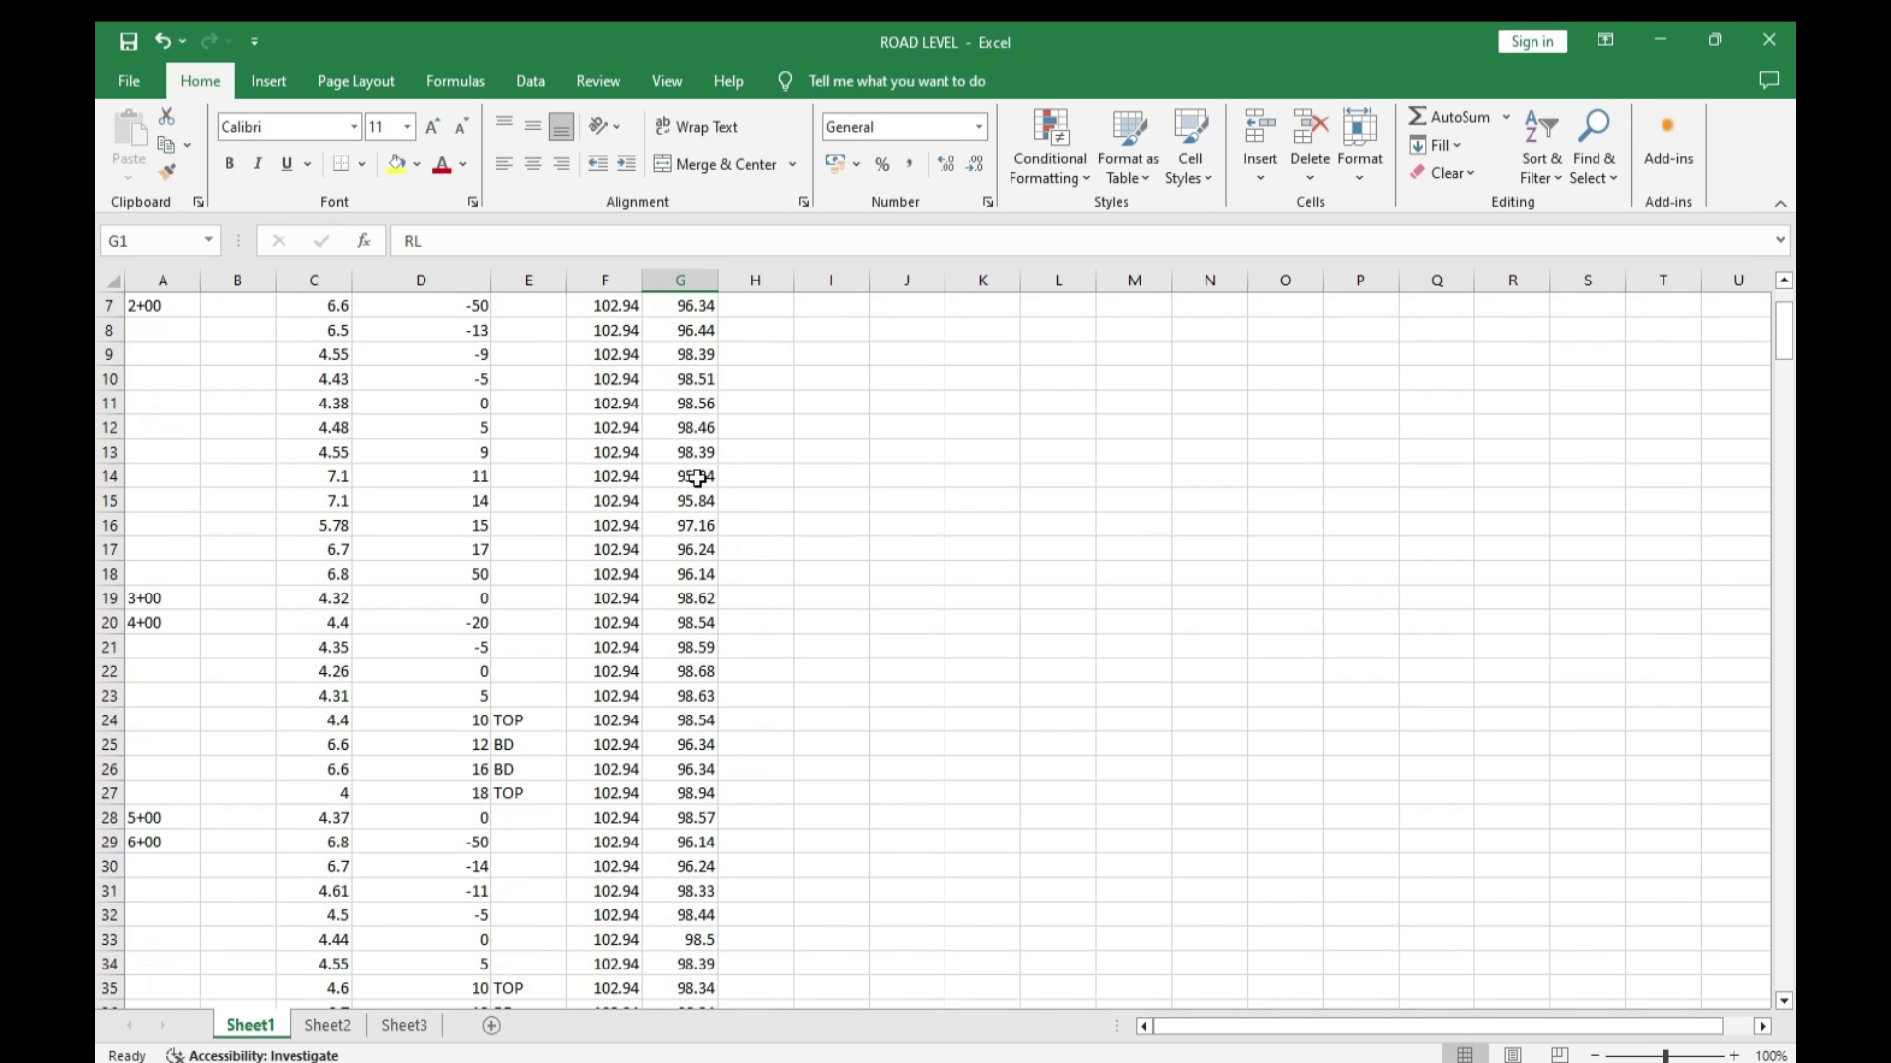
scroll(690, 492, "down", 2)
mouse_move(517, 574)
left_mouse_down()
mouse_move(567, 653)
mouse_move(716, 641)
left_mouse_up()
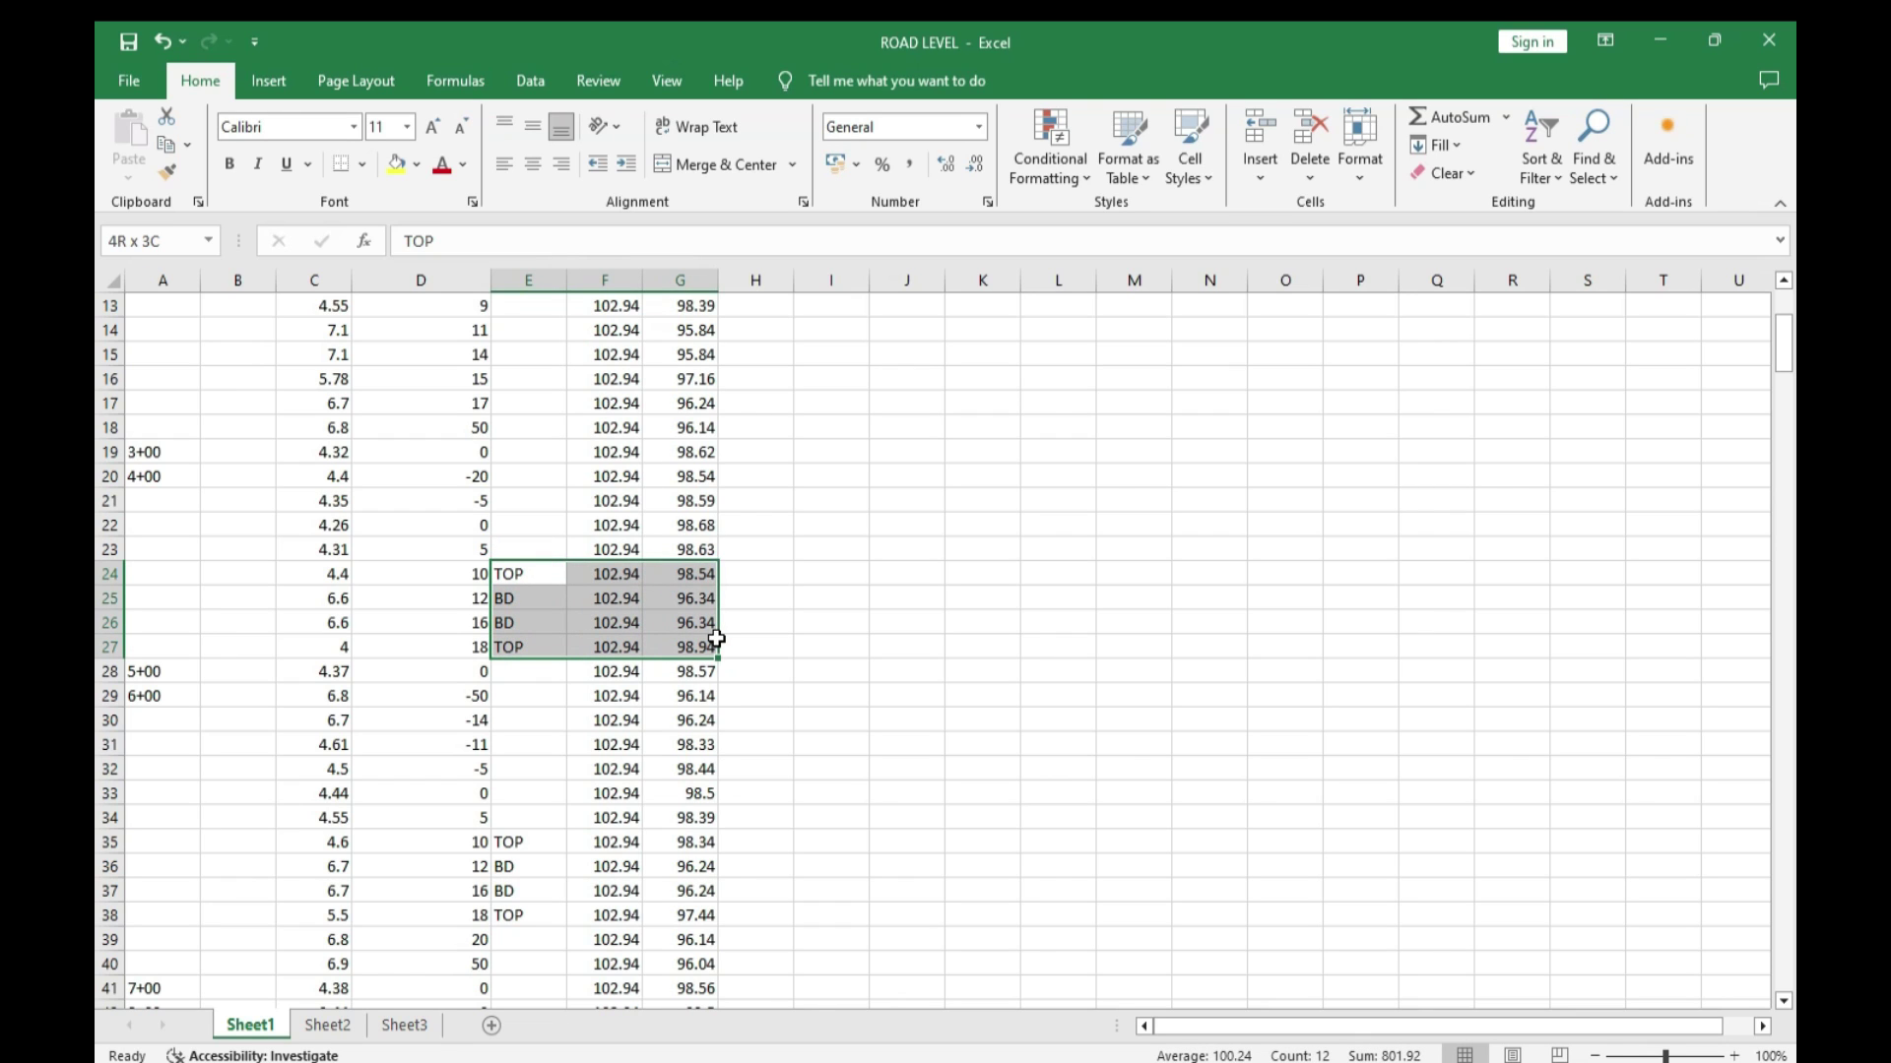
left_click_drag(716, 640, 672, 640)
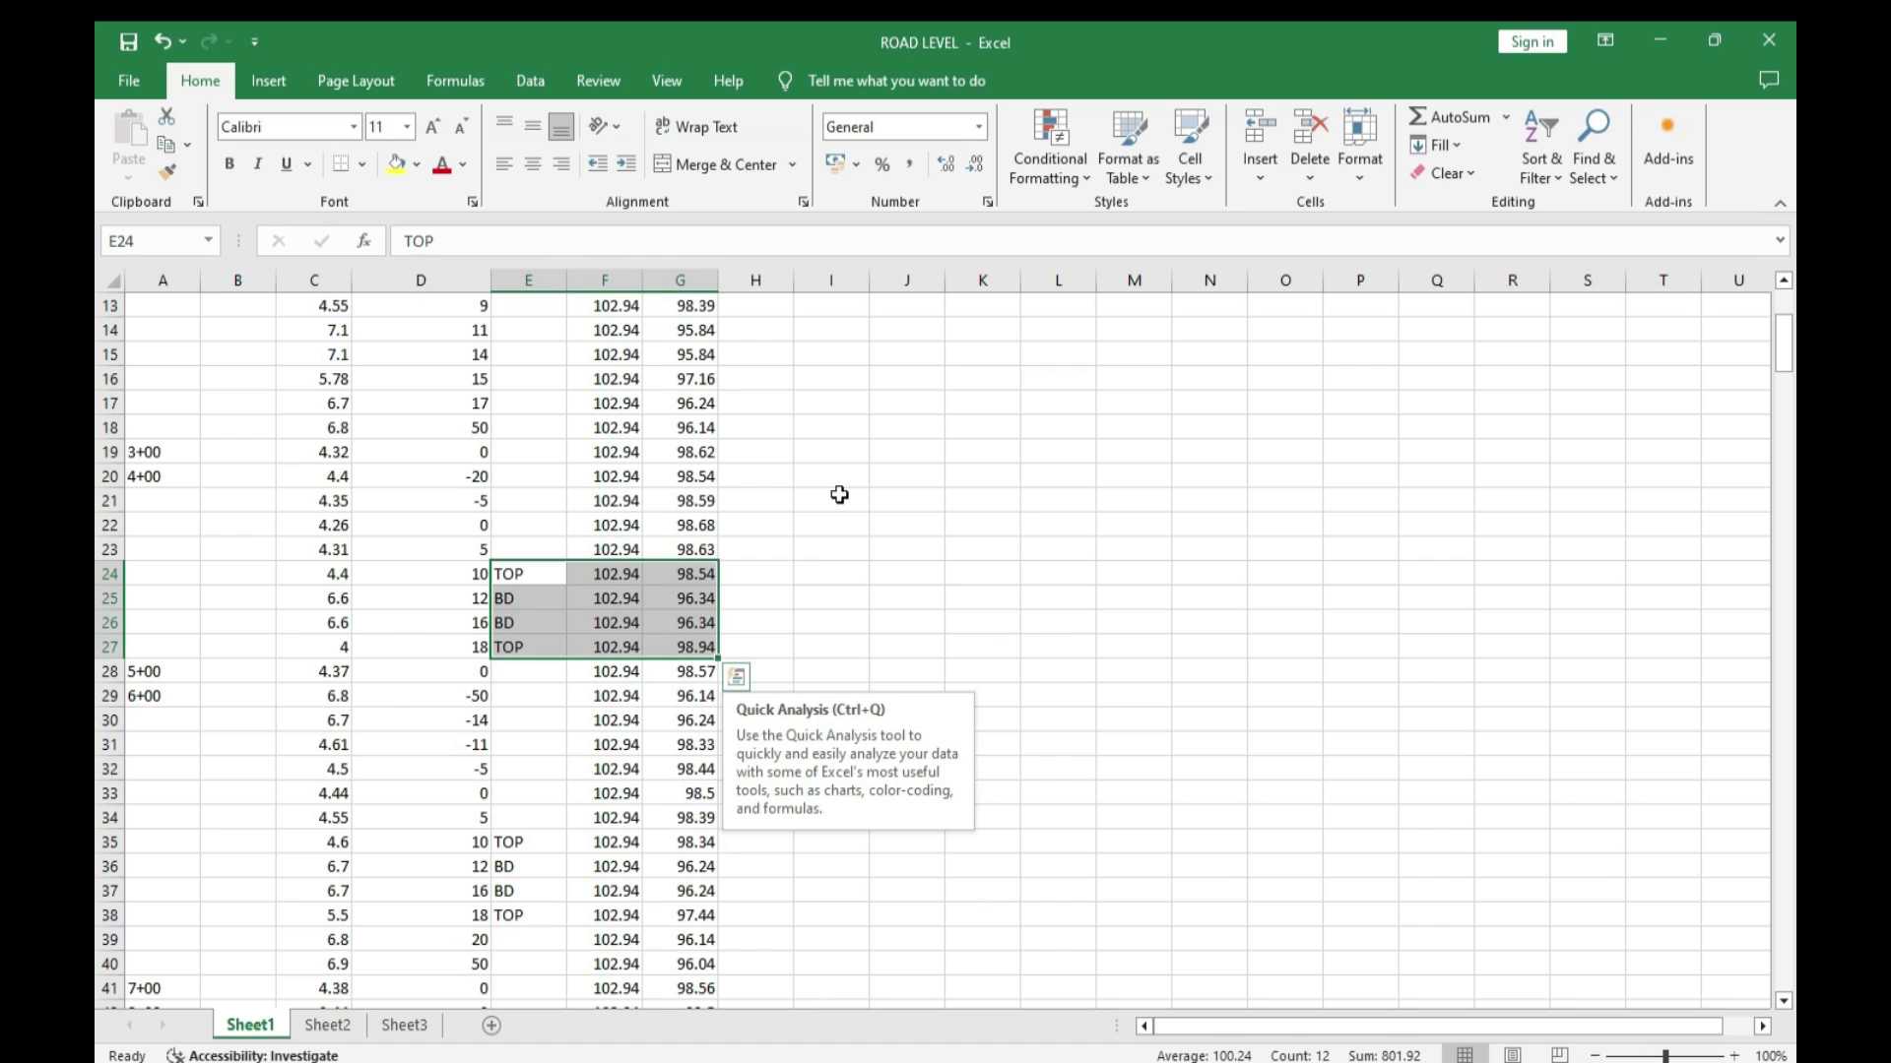
left_click(805, 544)
scroll(590, 592, "down", 3)
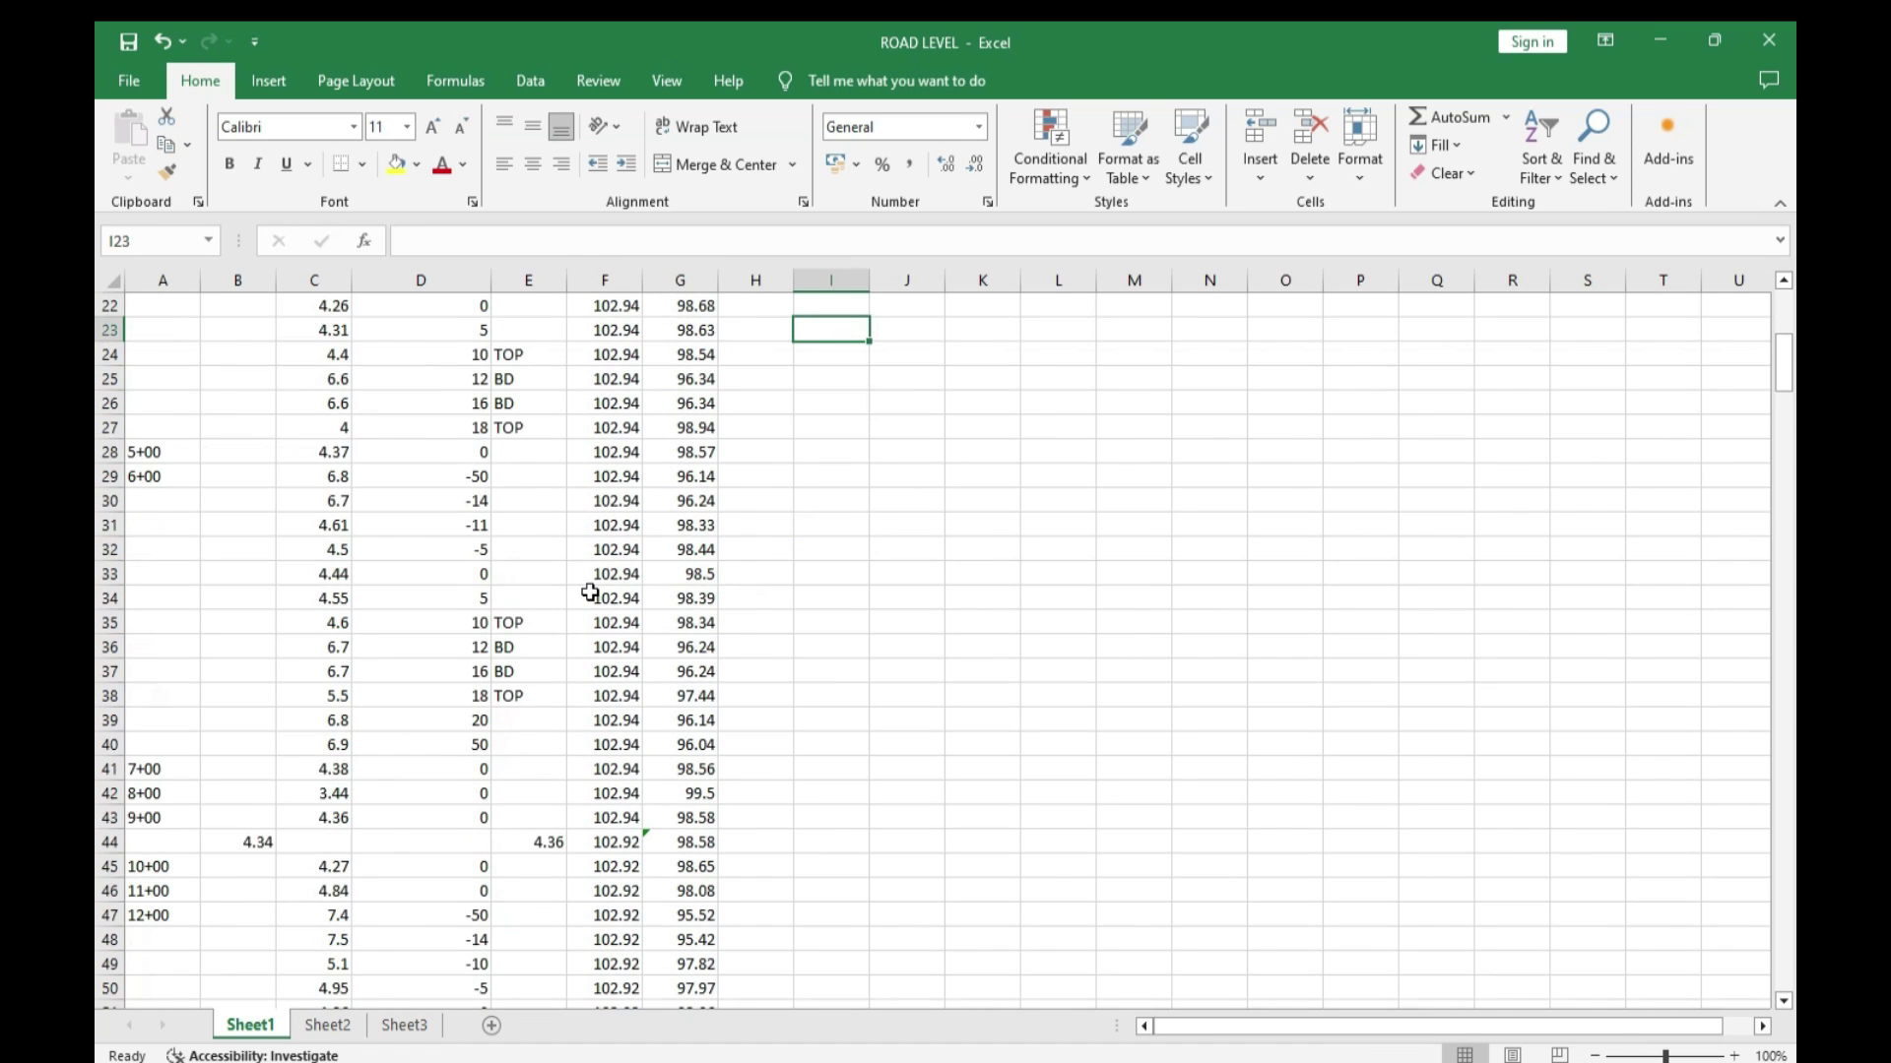
scroll(589, 592, "down", 1)
mouse_move(517, 549)
left_mouse_down()
mouse_move(731, 631)
mouse_move(694, 622)
left_mouse_up()
scroll(916, 568, "down", 5)
scroll(886, 566, "down", 1)
scroll(857, 564, "down", 3)
scroll(839, 563, "down", 2)
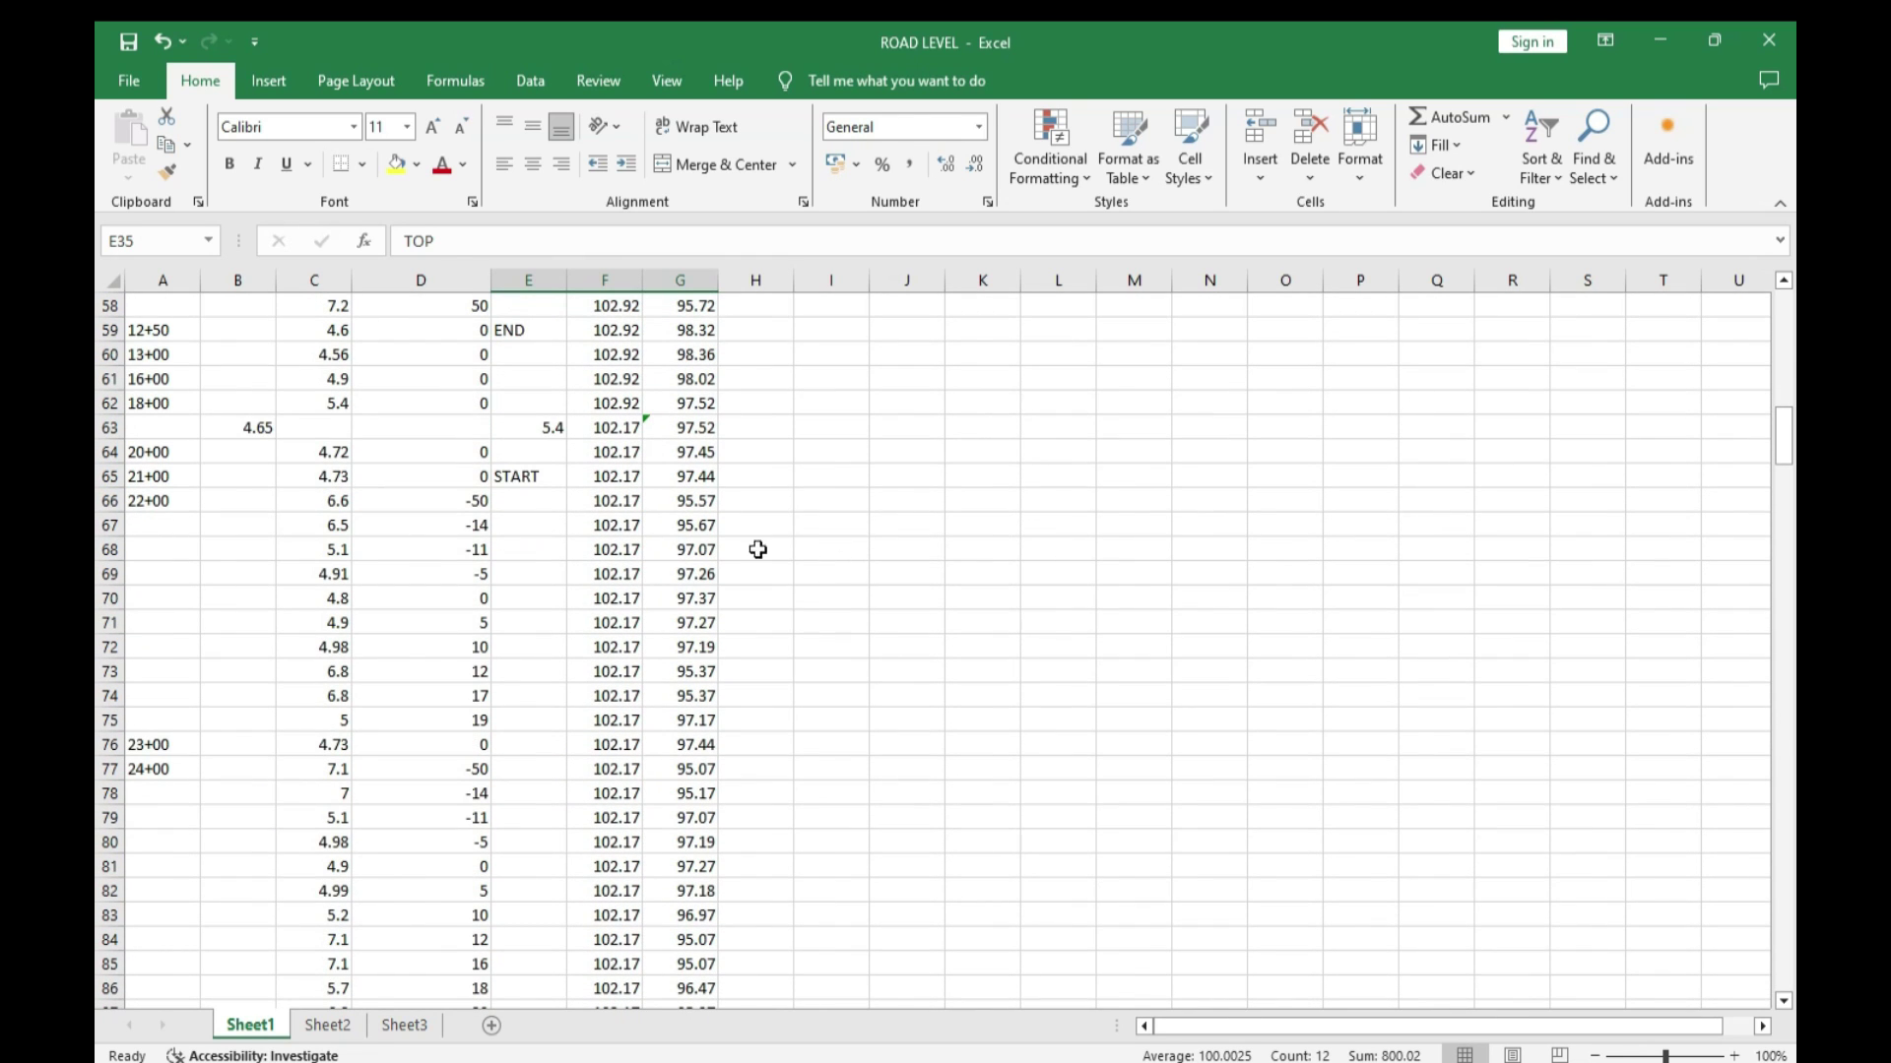
left_click_drag(523, 476, 701, 477)
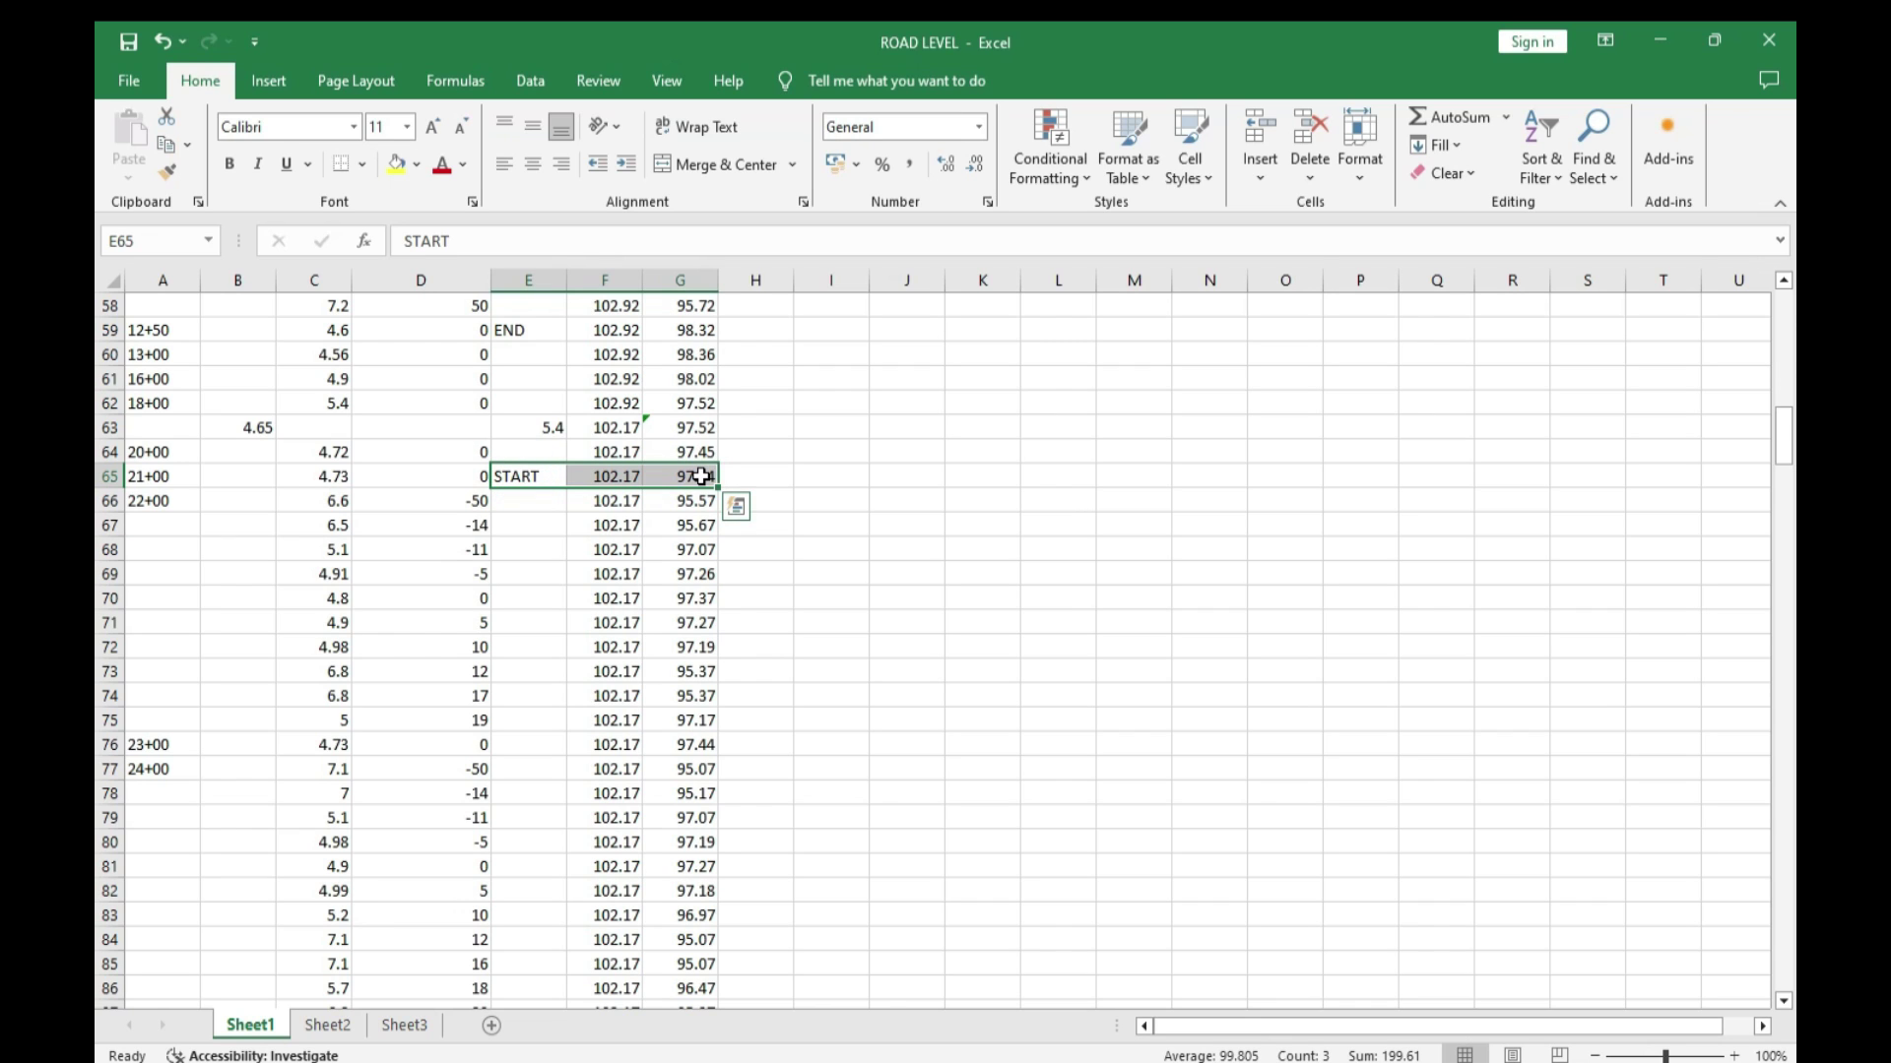
left_click(779, 475)
scroll(778, 480, "down", 5)
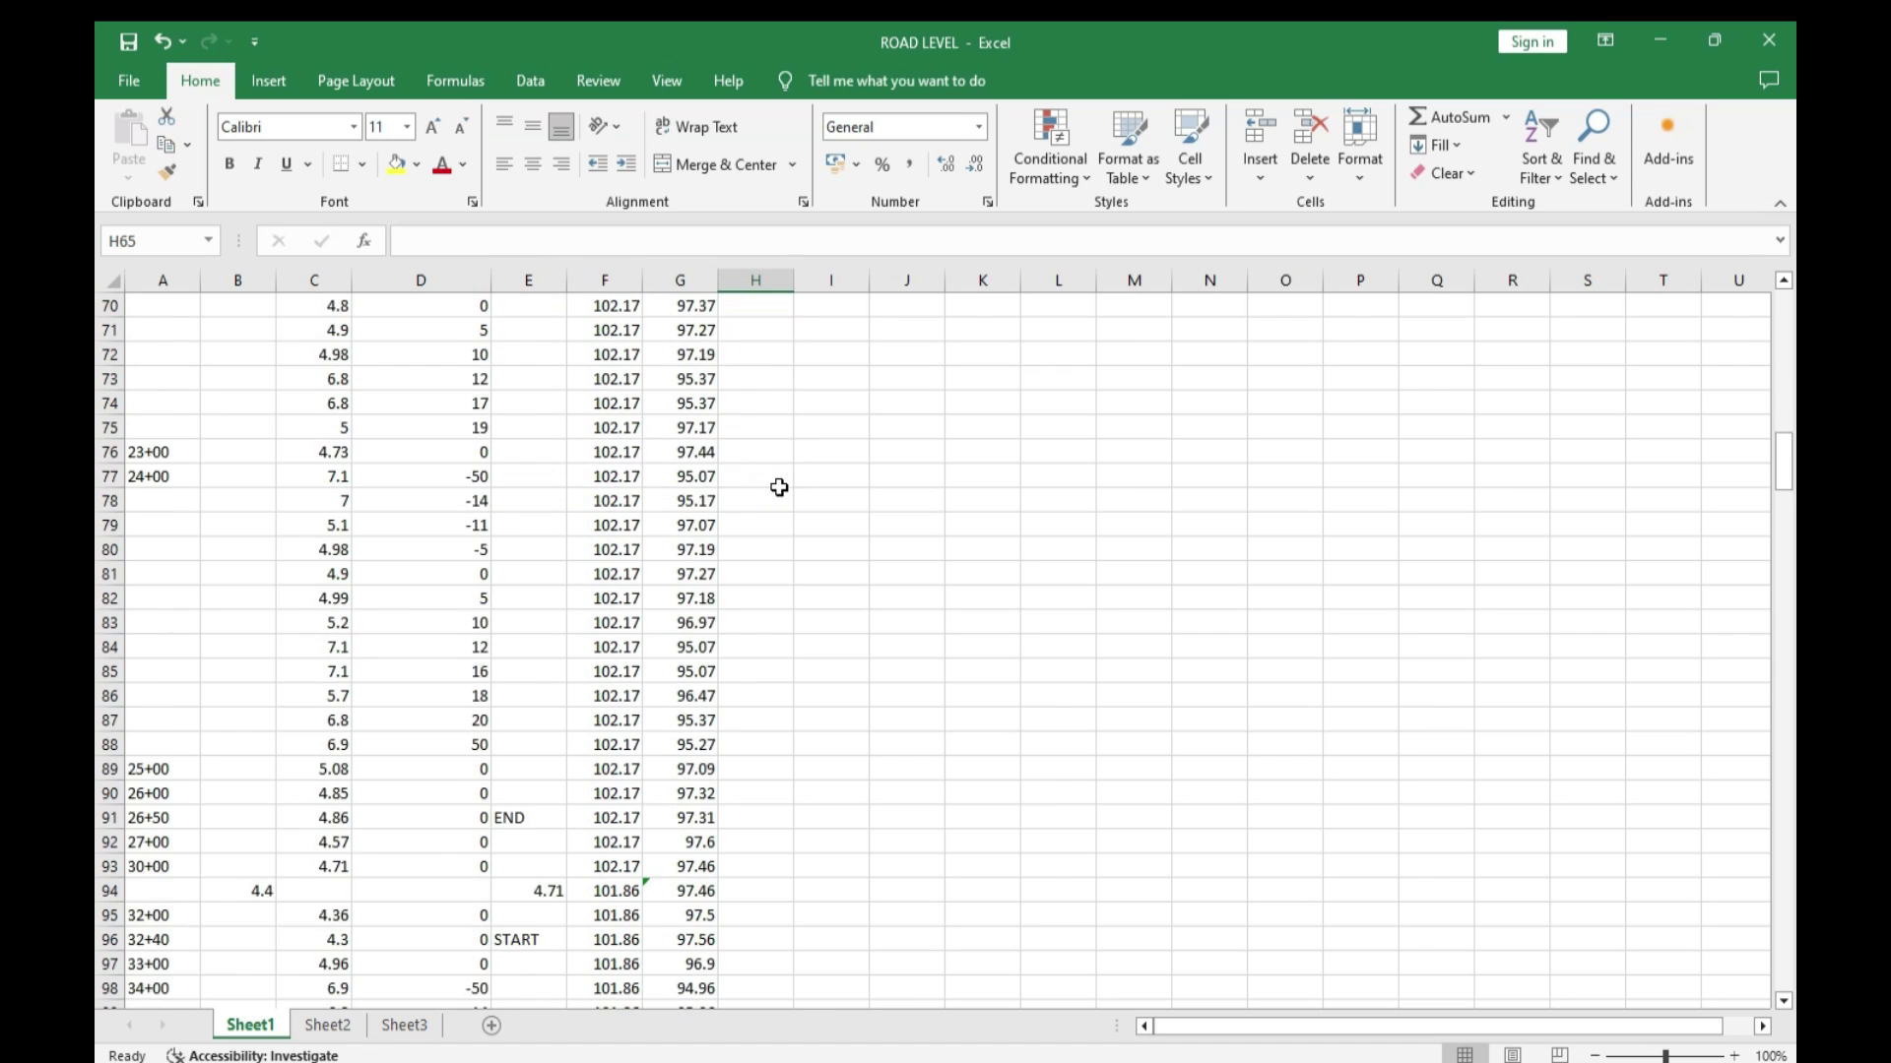
scroll(779, 487, "down", 1)
scroll(778, 488, "down", 4)
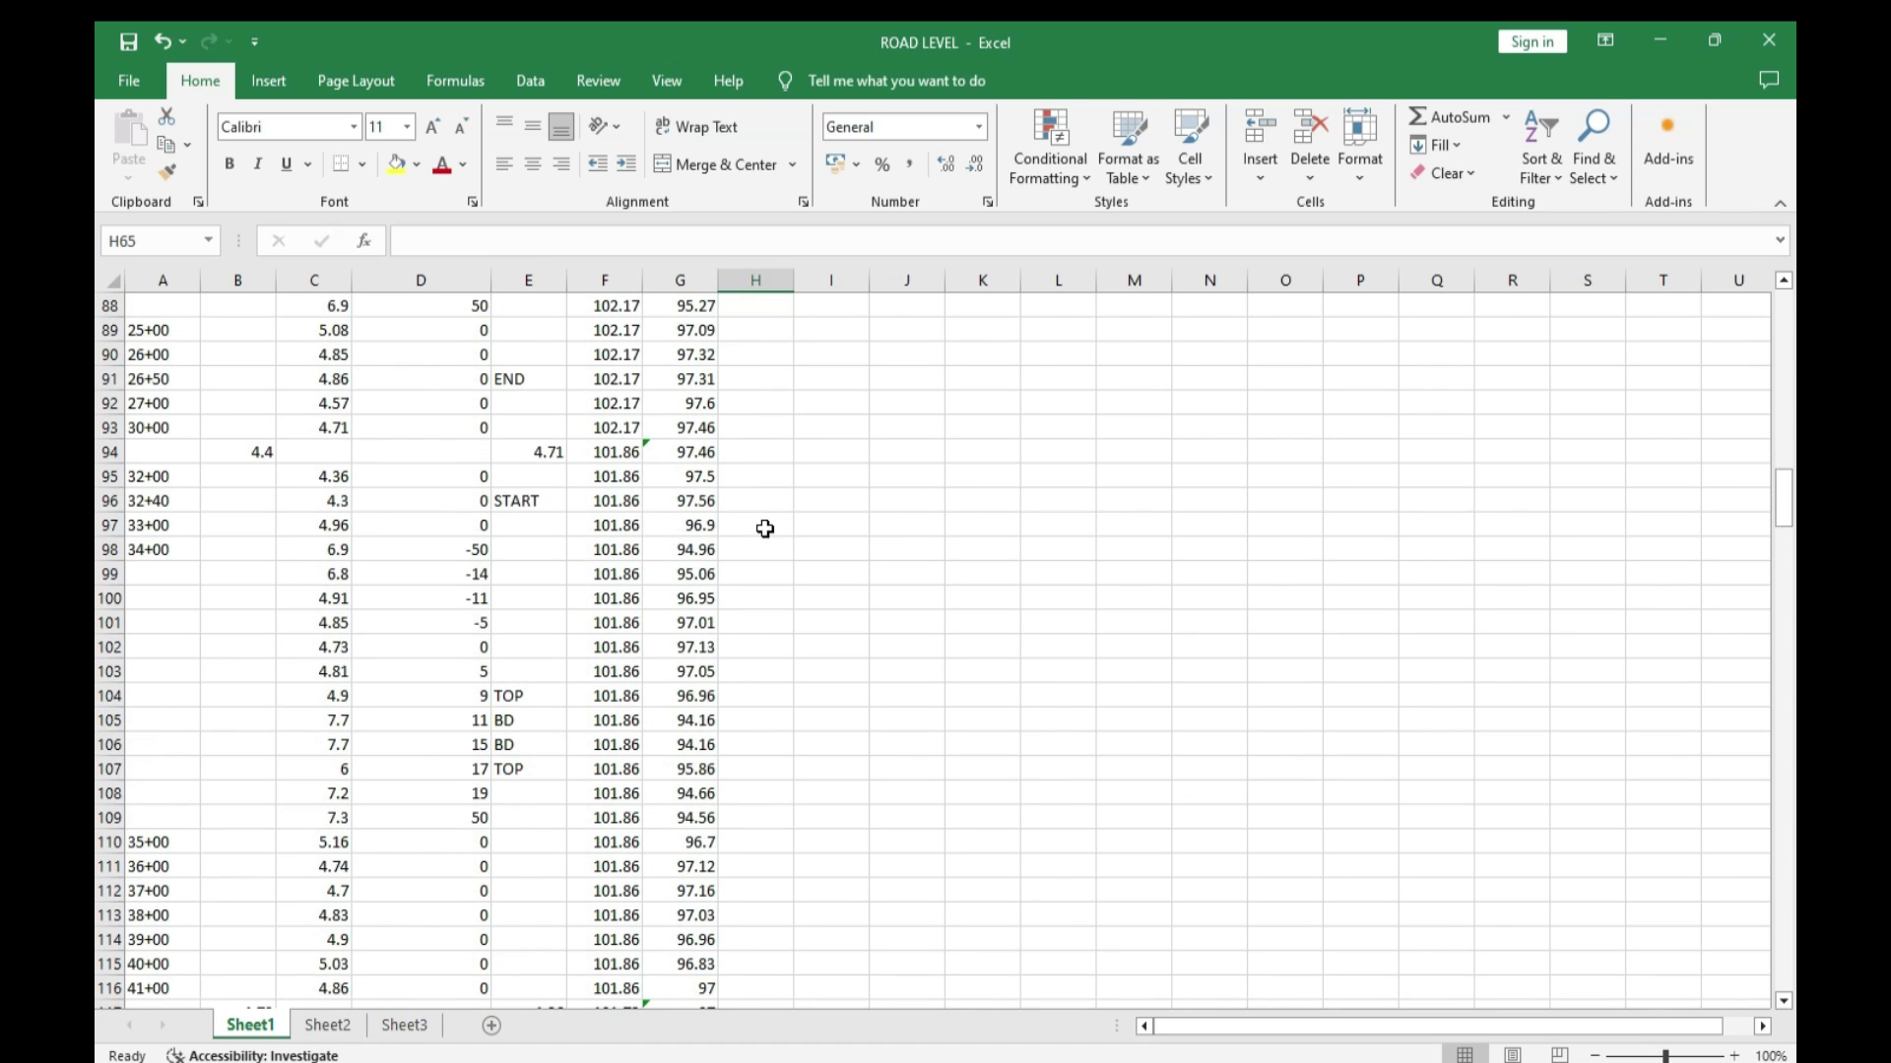
scroll(765, 529, "up", 2)
scroll(765, 529, "up", 1)
left_click_drag(529, 598, 720, 593)
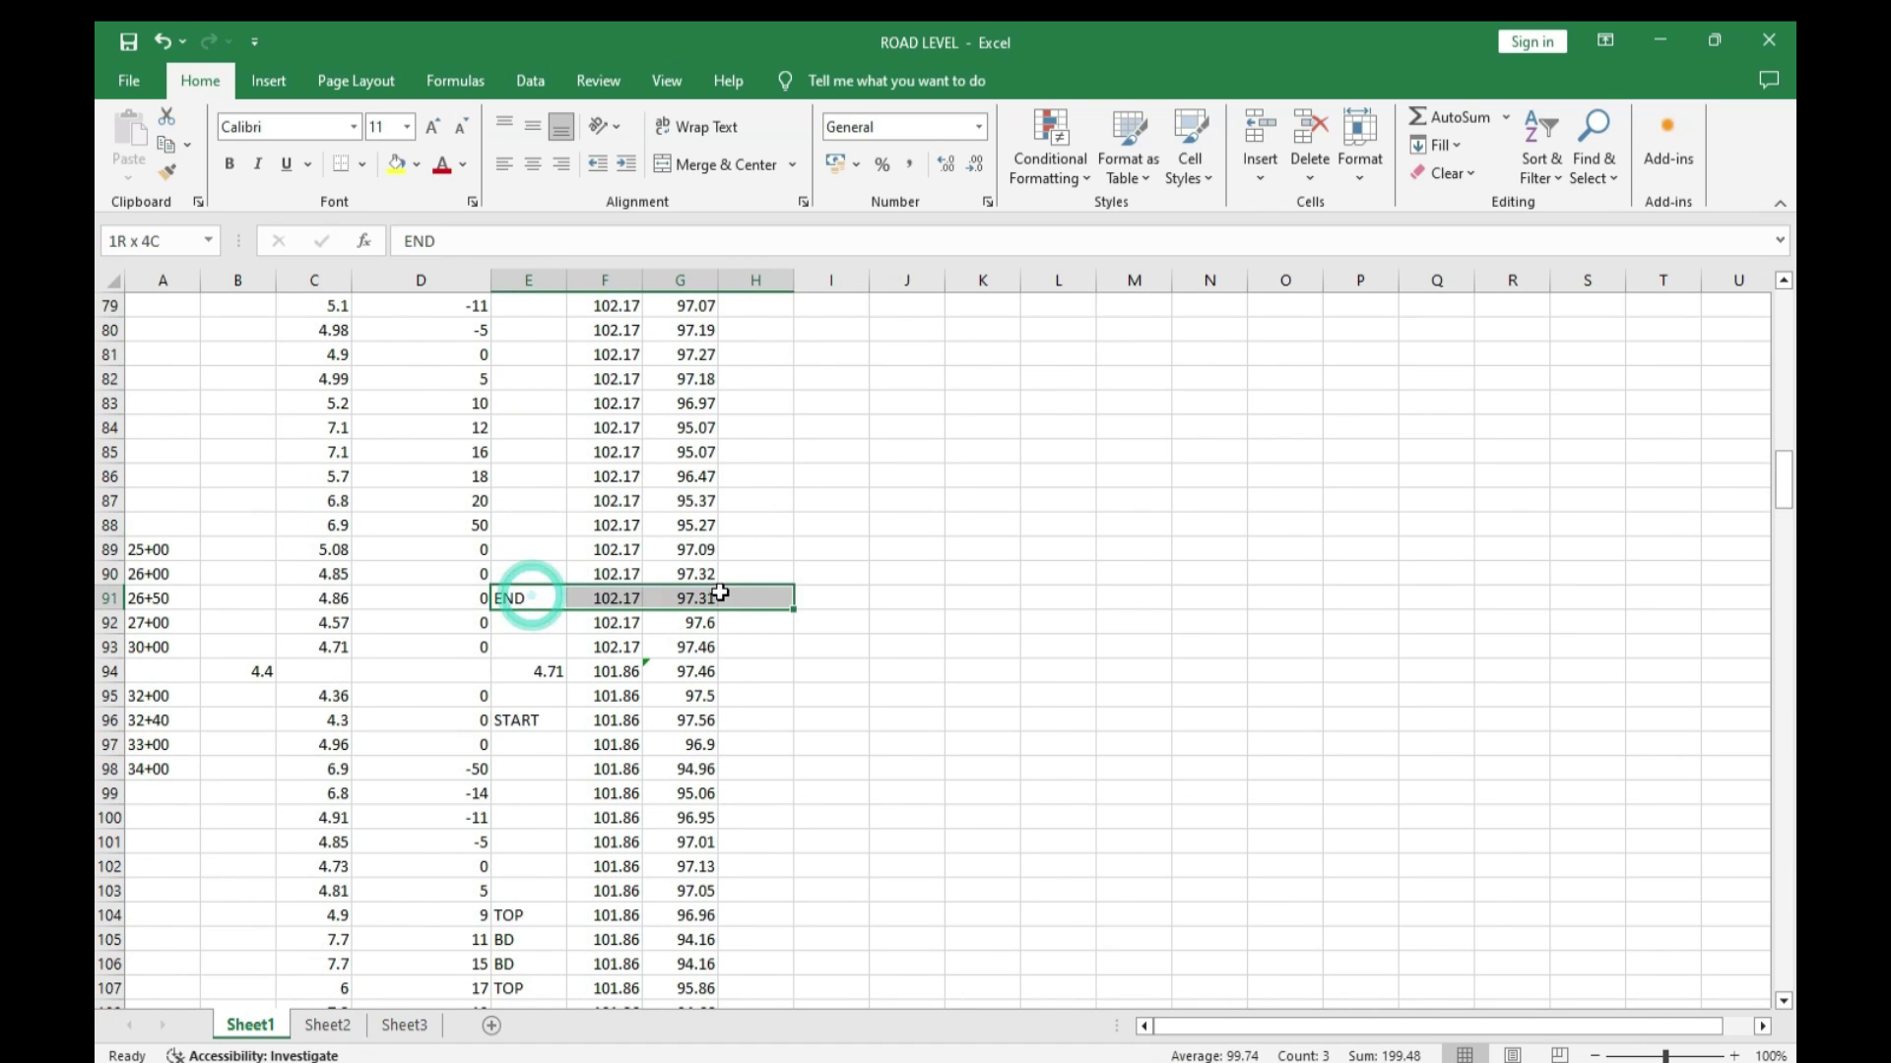
scroll(728, 472, "up", 4)
scroll(724, 443, "up", 5)
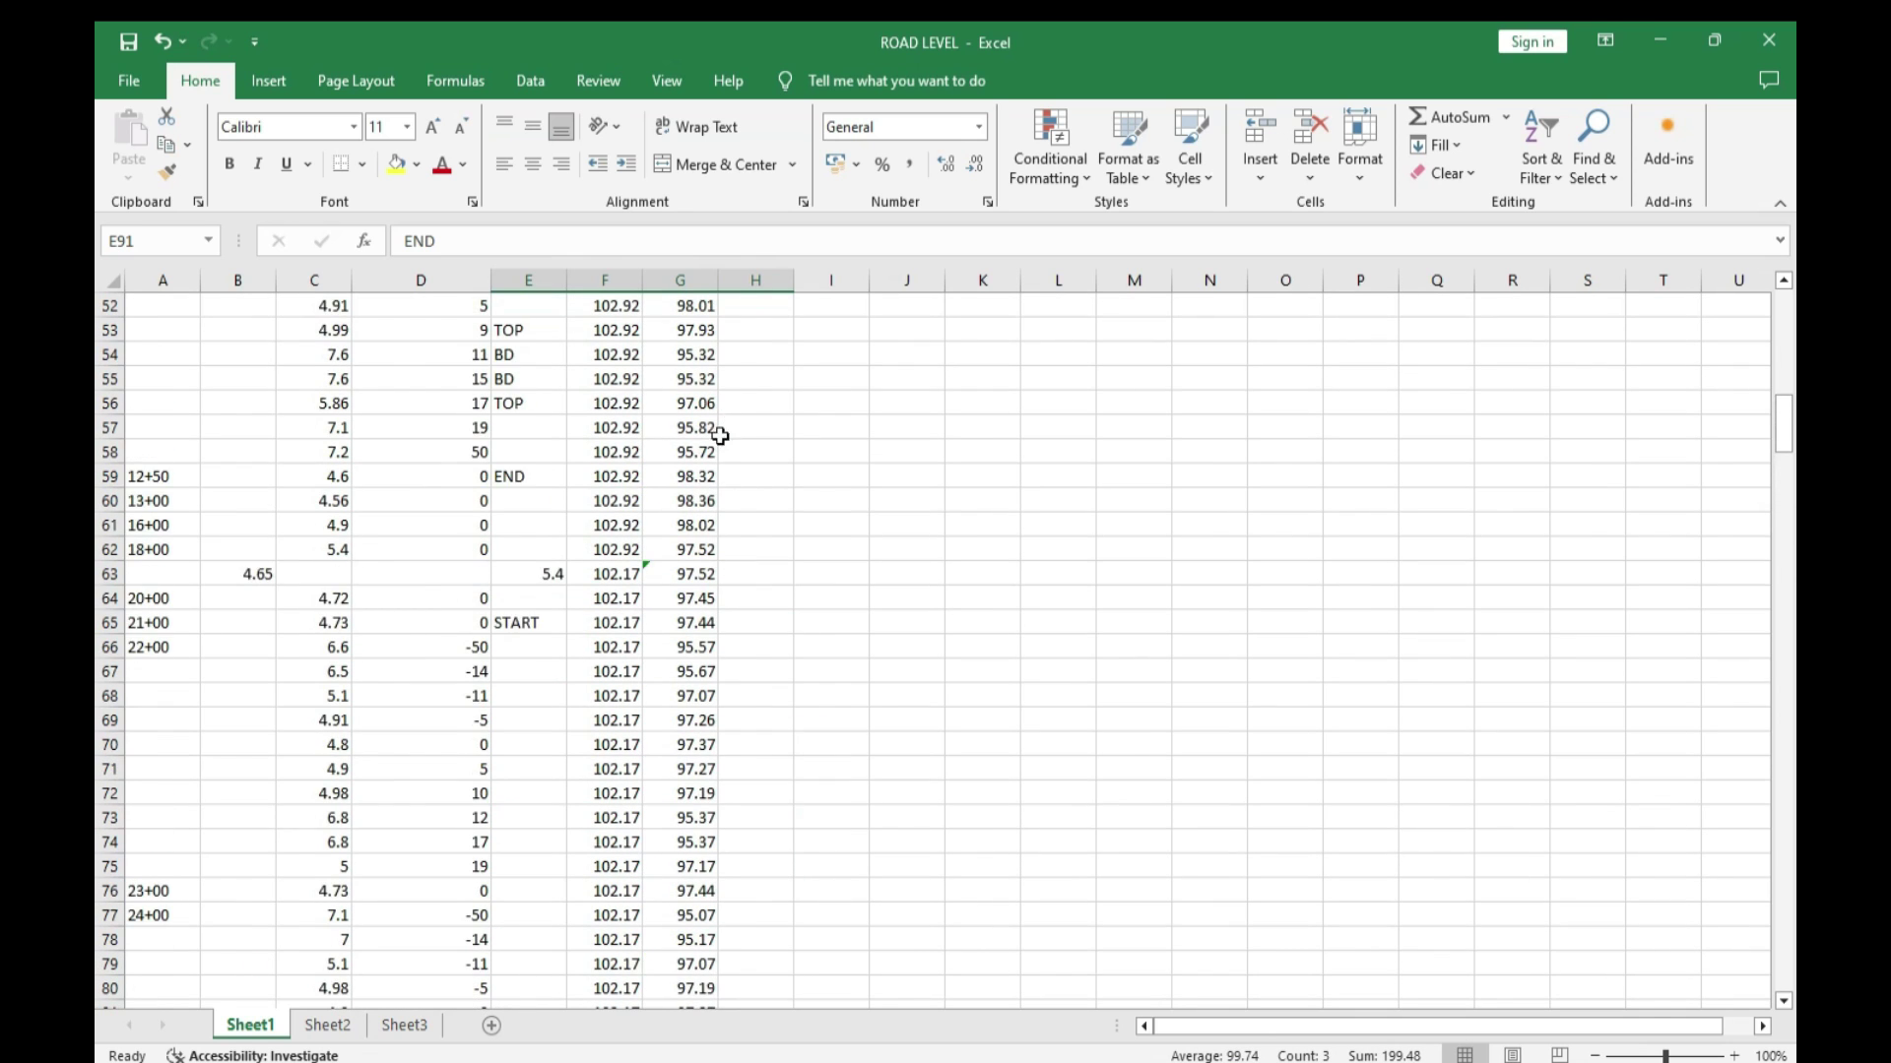
scroll(720, 436, "down", 4)
mouse_move(523, 330)
left_mouse_down()
mouse_move(655, 489)
mouse_move(667, 974)
left_mouse_up()
left_click(859, 384)
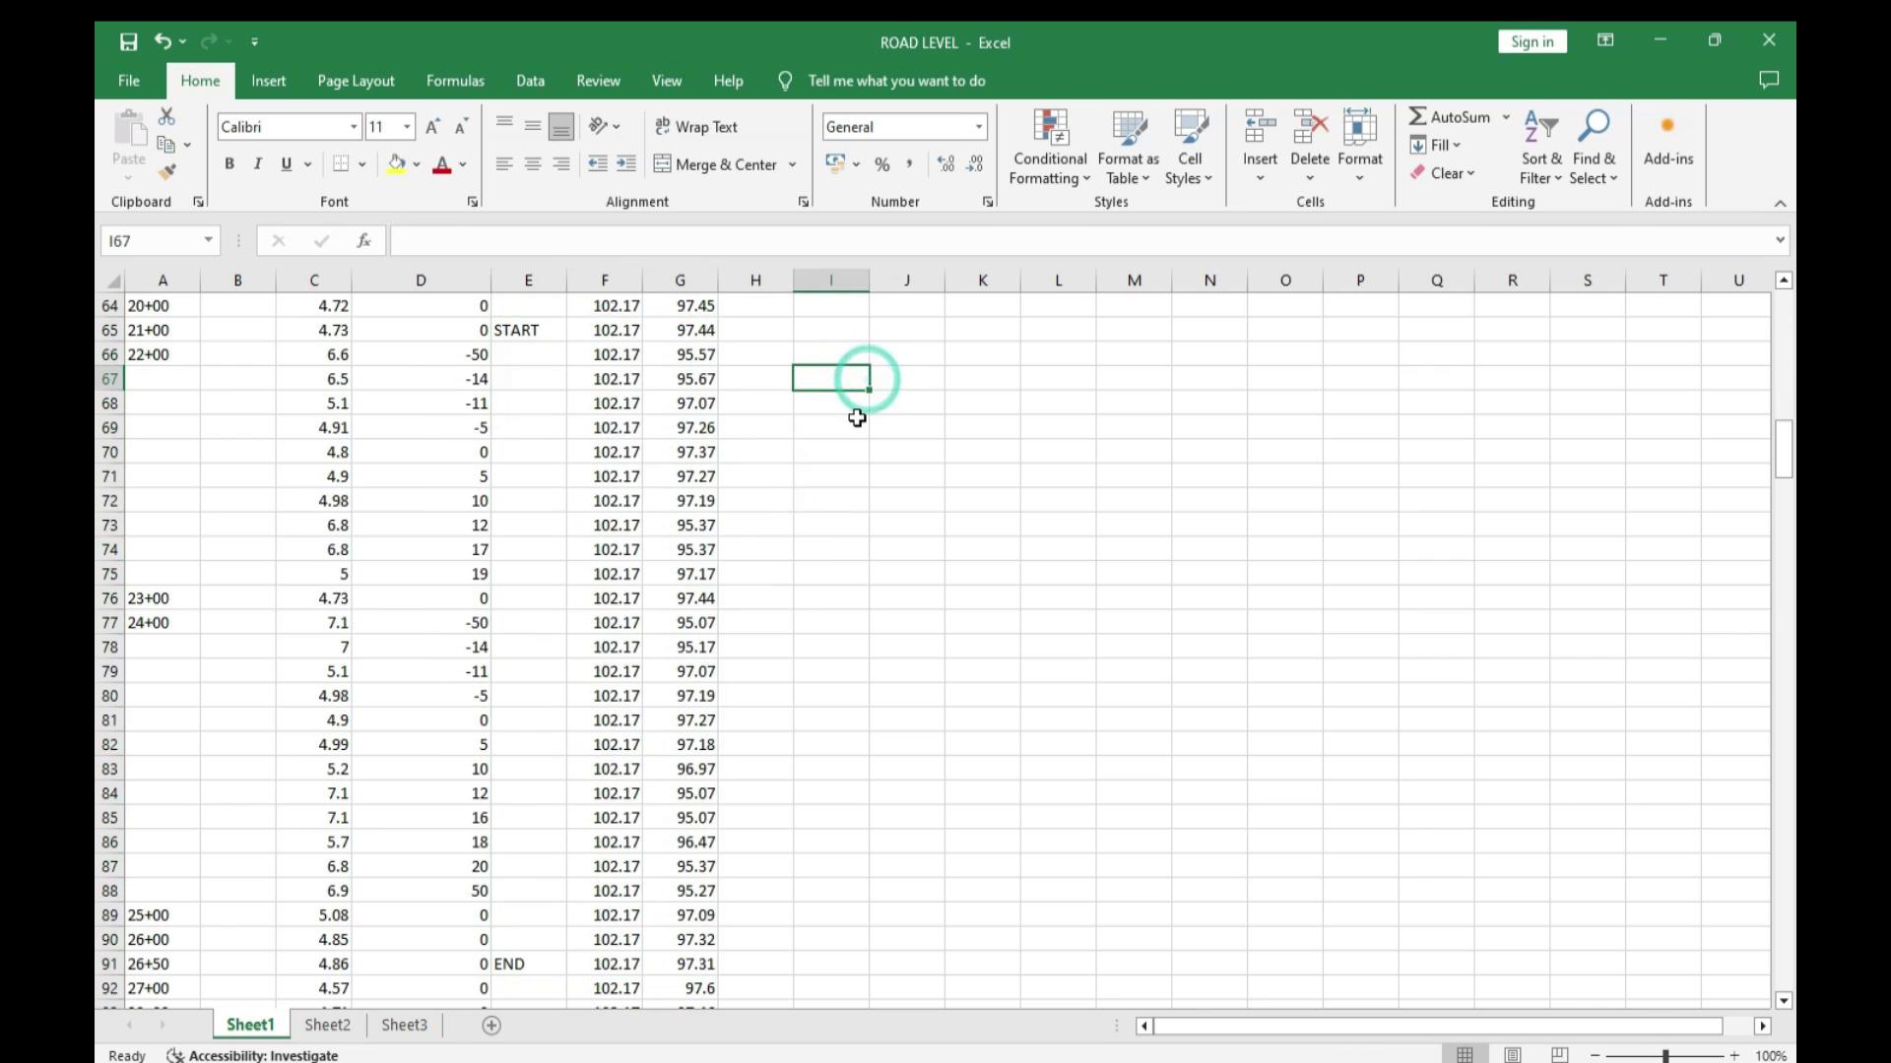
Step: Switch to Sheet2 and scroll to the rows below row 214
left_click(331, 1034)
left_click(632, 594)
scroll(654, 523, "up", 3)
scroll(658, 527, "up", 6)
scroll(657, 527, "up", 2)
scroll(658, 526, "up", 4)
scroll(658, 526, "up", 7)
scroll(658, 526, "up", 4)
middle_click_drag(694, 482, 1792, 830)
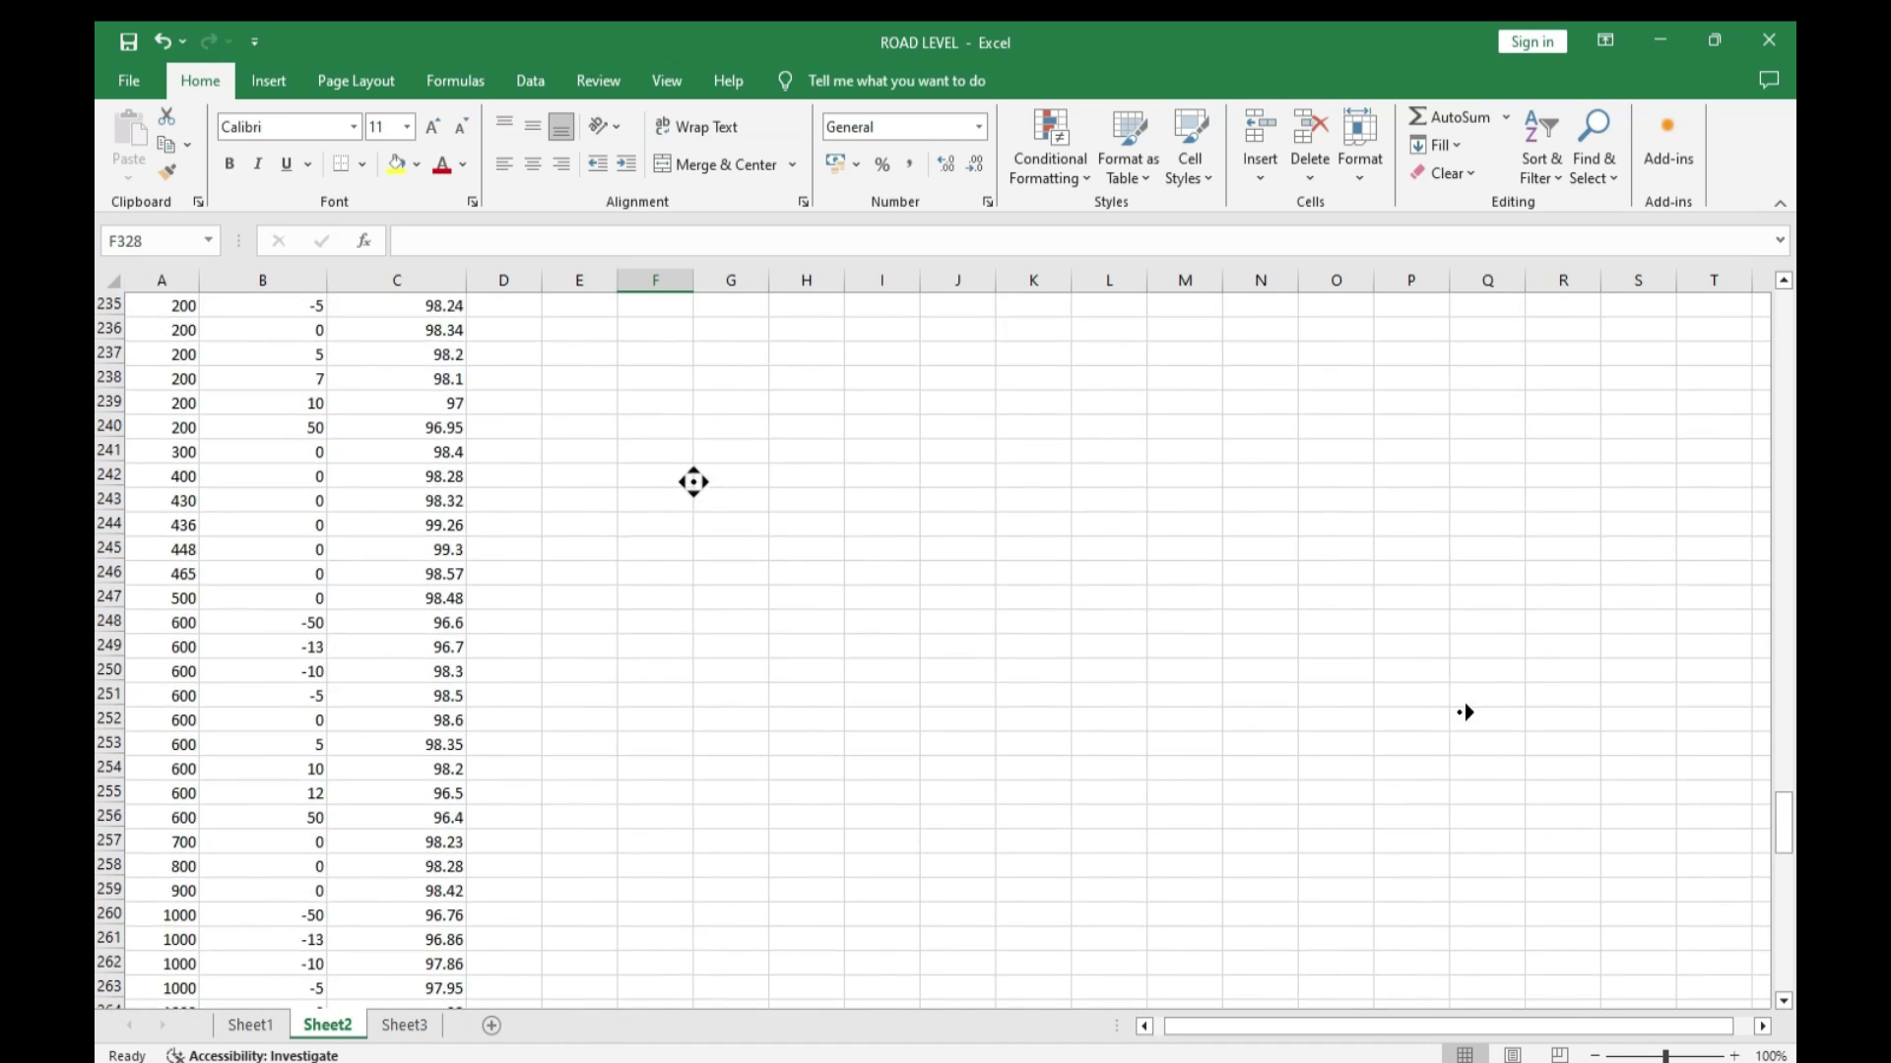
left_click(1377, 622)
left_click_drag(1781, 823, 1783, 298)
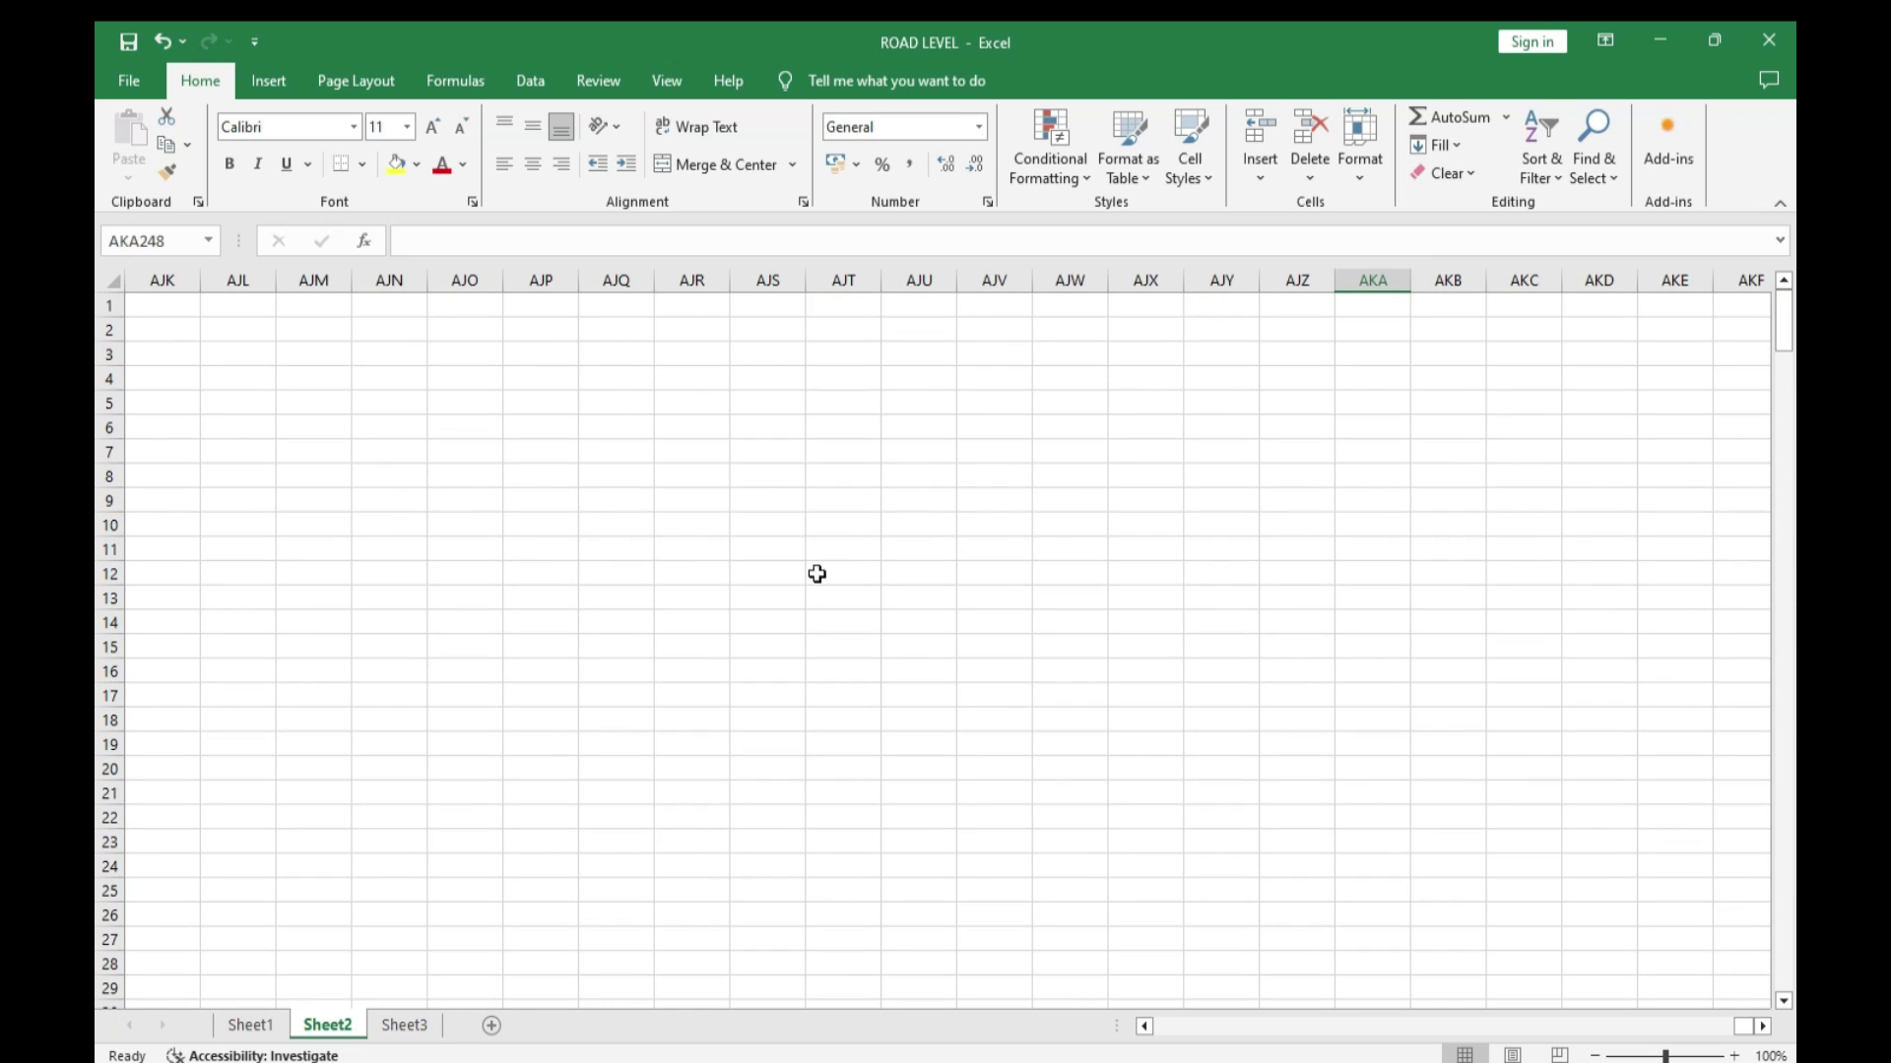
left_click_drag(1741, 1028, 1400, 1039)
left_click_drag(1219, 1029, 1158, 1027)
scroll(361, 530, "down", 11)
scroll(362, 529, "down", 5)
scroll(362, 529, "down", 10)
scroll(363, 532, "down", 6)
scroll(363, 533, "down", 11)
scroll(361, 537, "down", 11)
scroll(360, 547, "down", 11)
scroll(354, 558, "down", 4)
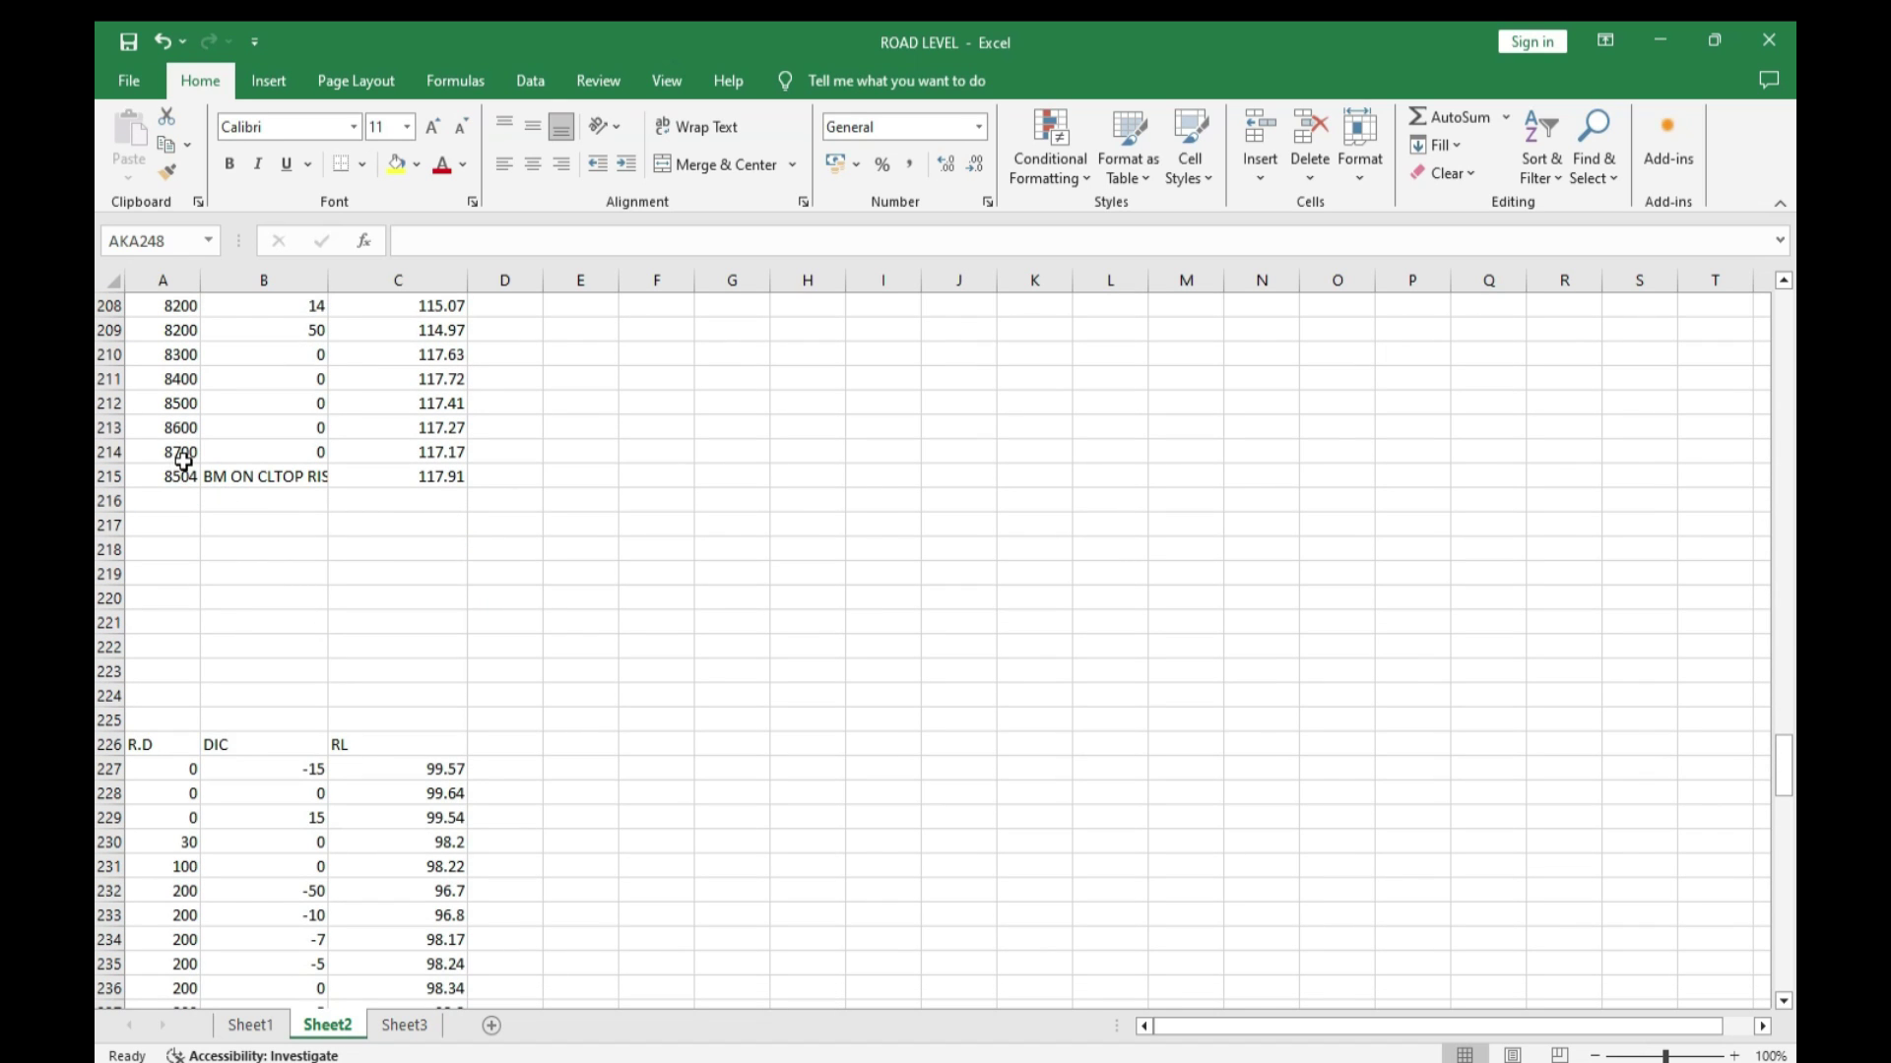
Step: Delete rows 215–328 on Sheet2 and bring up the File save options
left_click(111, 476)
mouse_move(110, 519)
left_mouse_down()
mouse_move(217, 1021)
mouse_move(216, 984)
left_mouse_up()
right_click(110, 443)
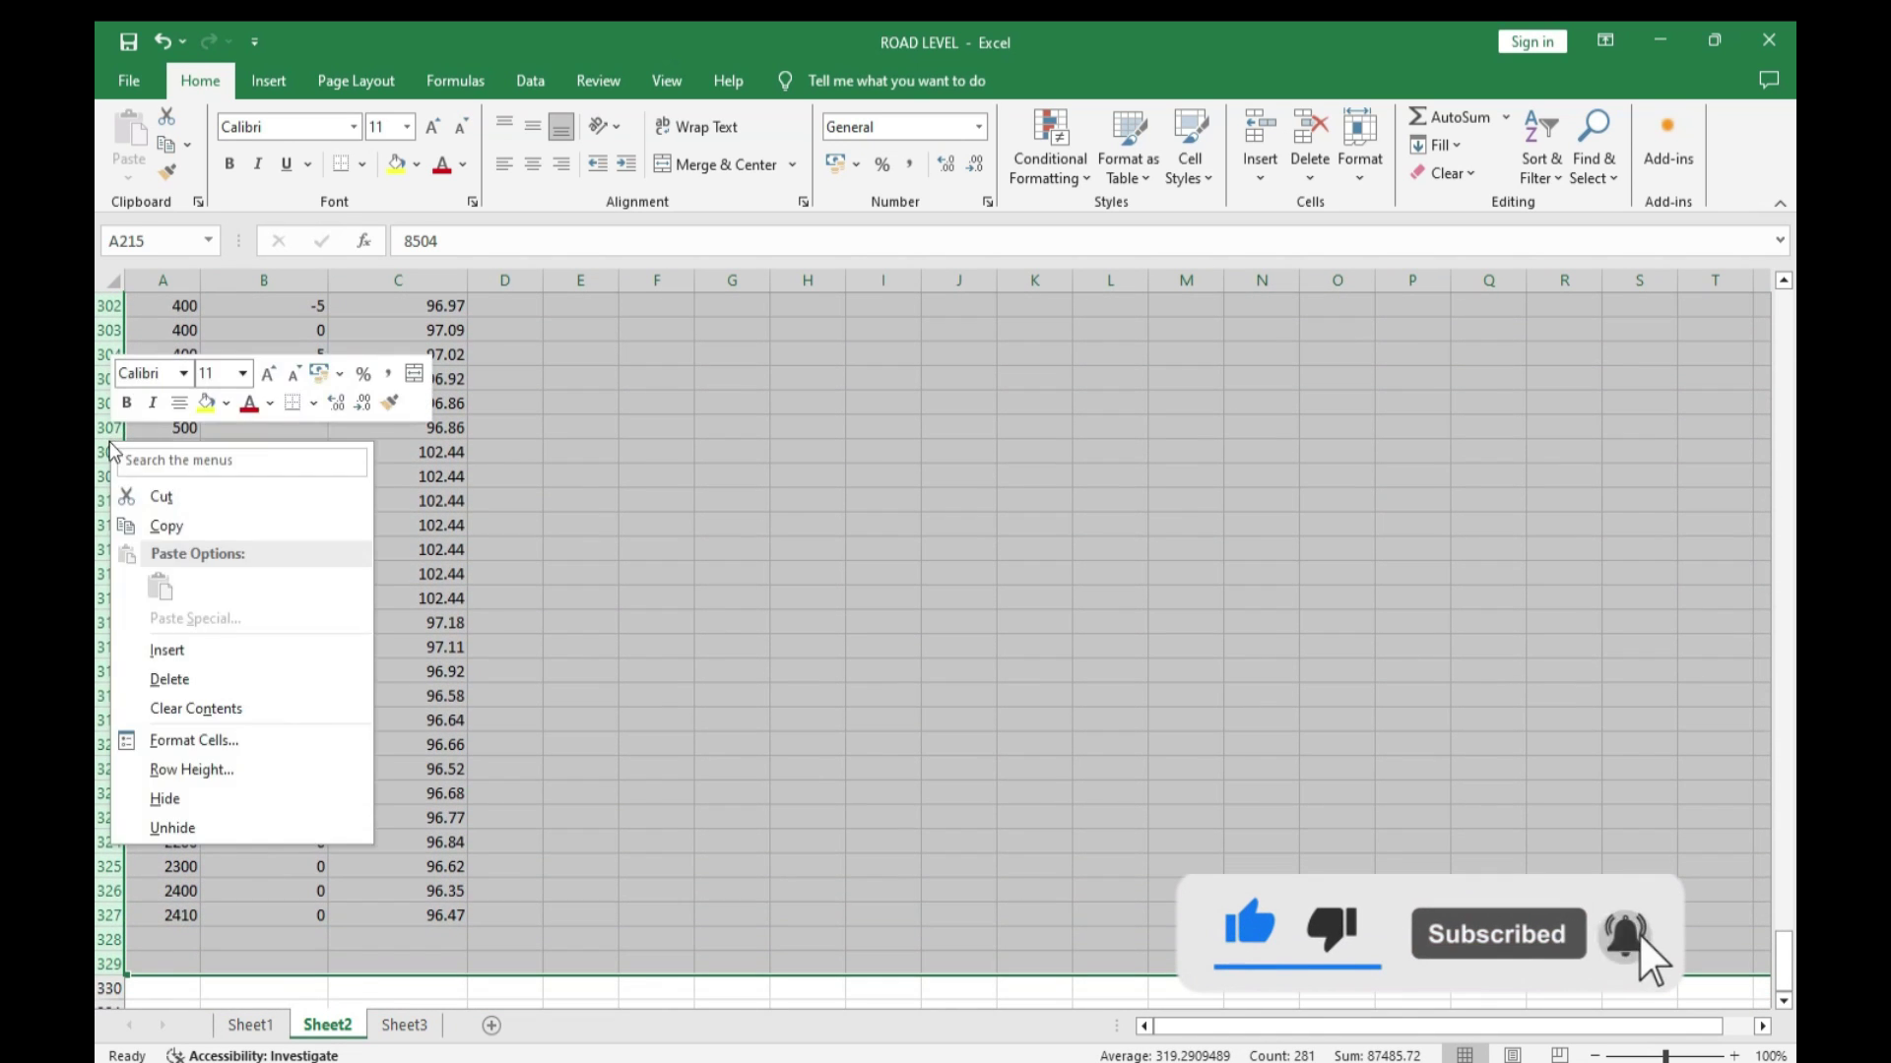
left_click(169, 684)
left_click(586, 549)
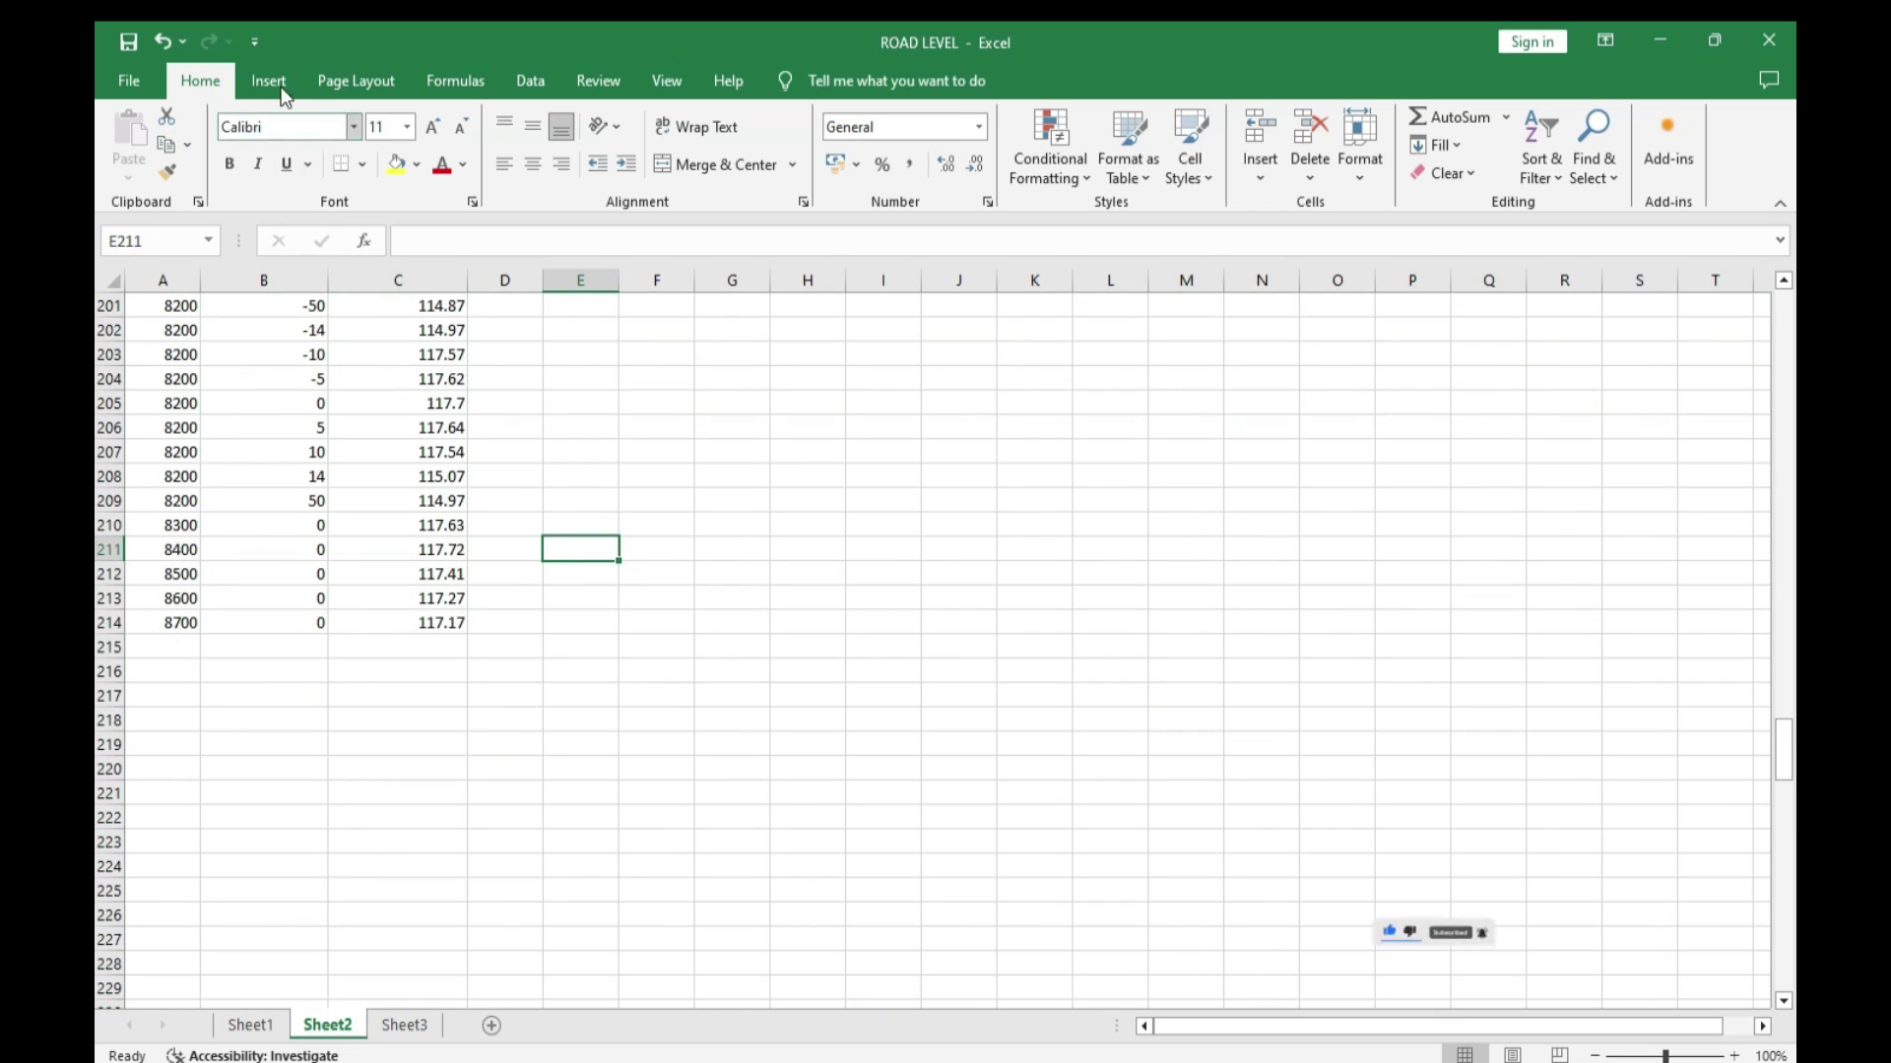
left_click(125, 81)
Step: Save Sheet2 as the CSV (Comma delimited) file ROAD LEVEL in Practice, then minimise Excel
left_click(169, 458)
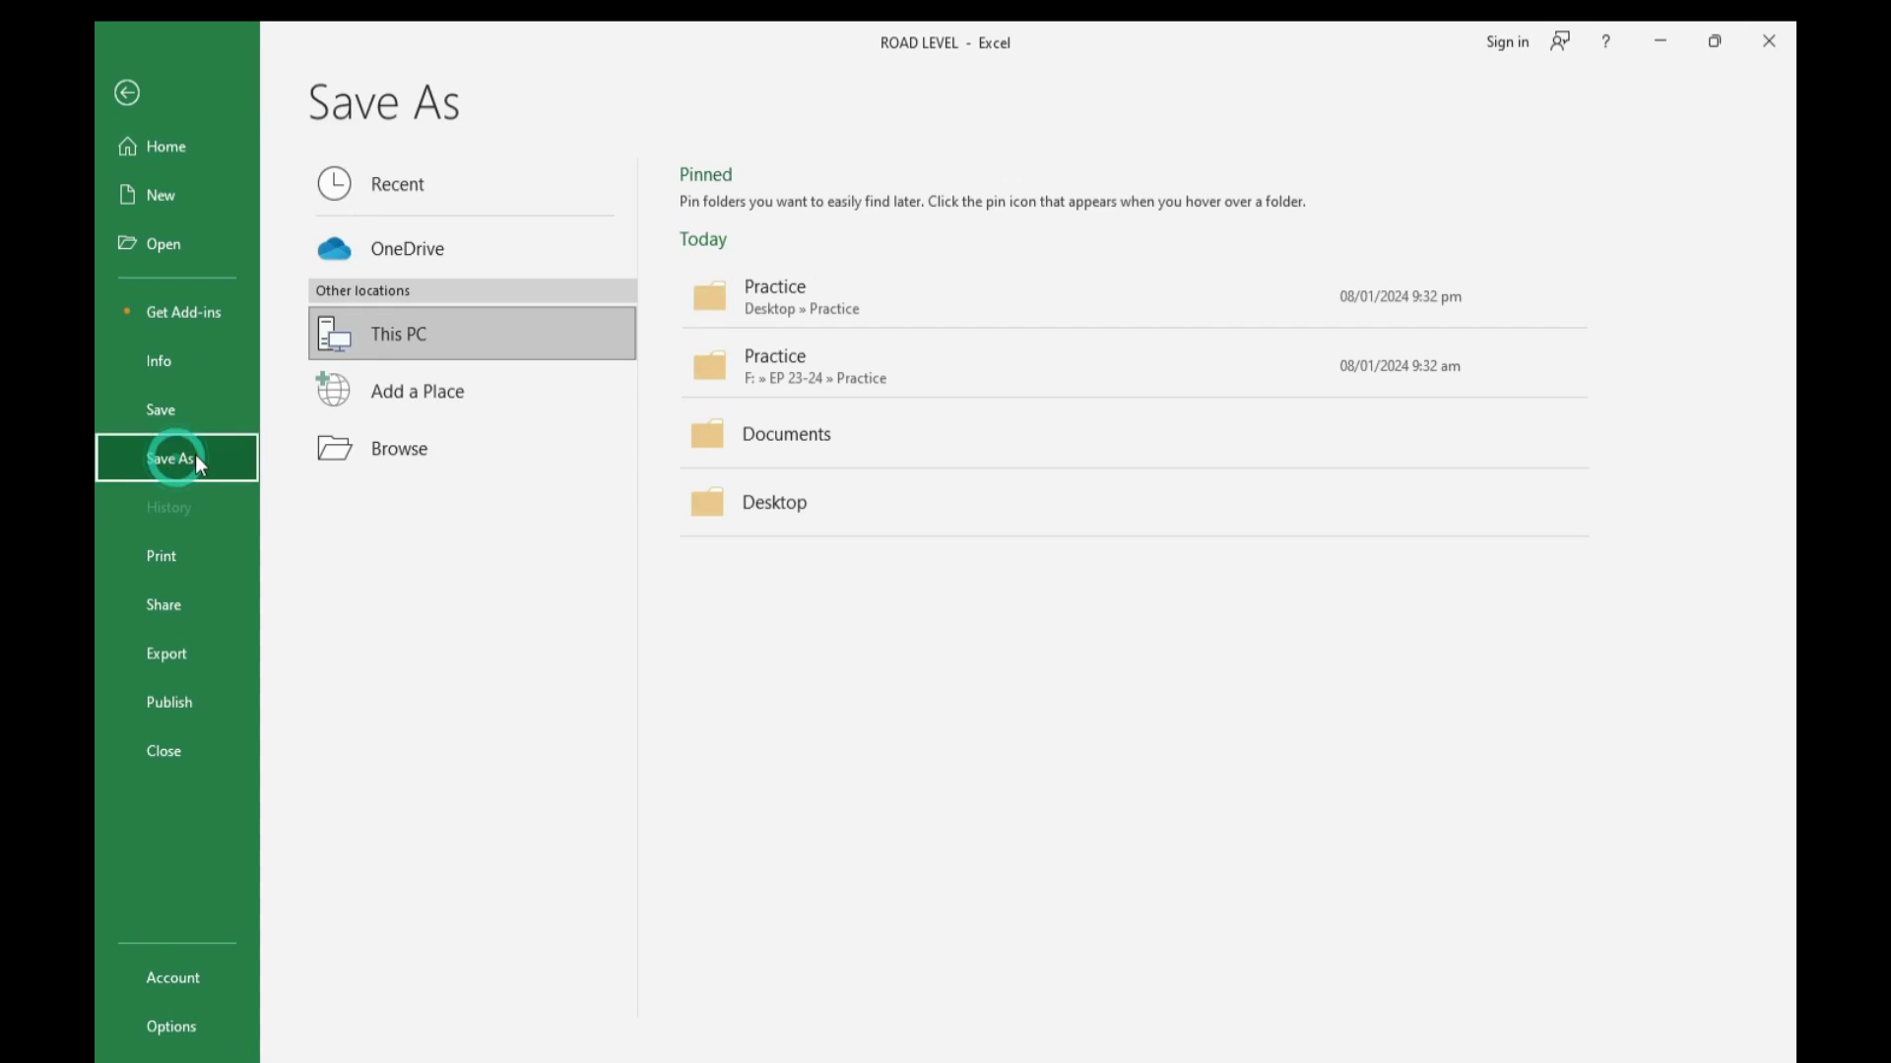
left_click(410, 468)
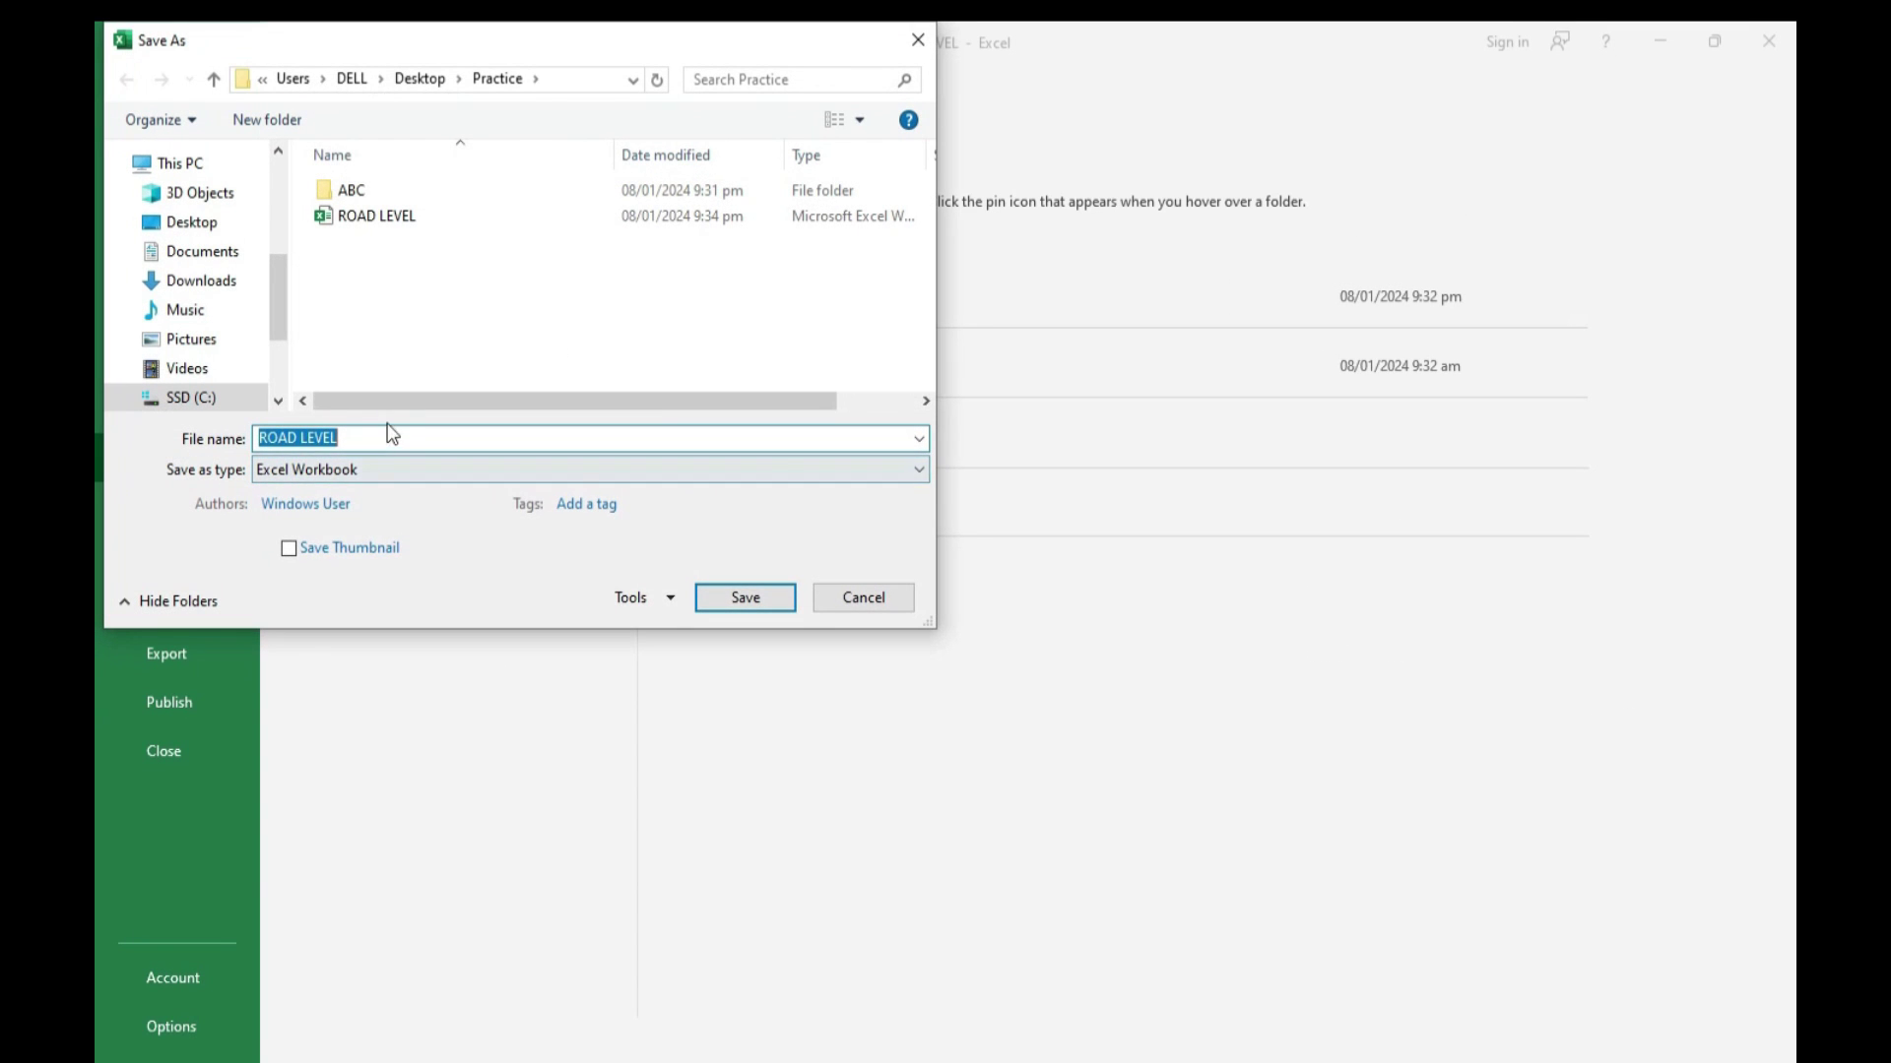
left_click(387, 464)
key("c")
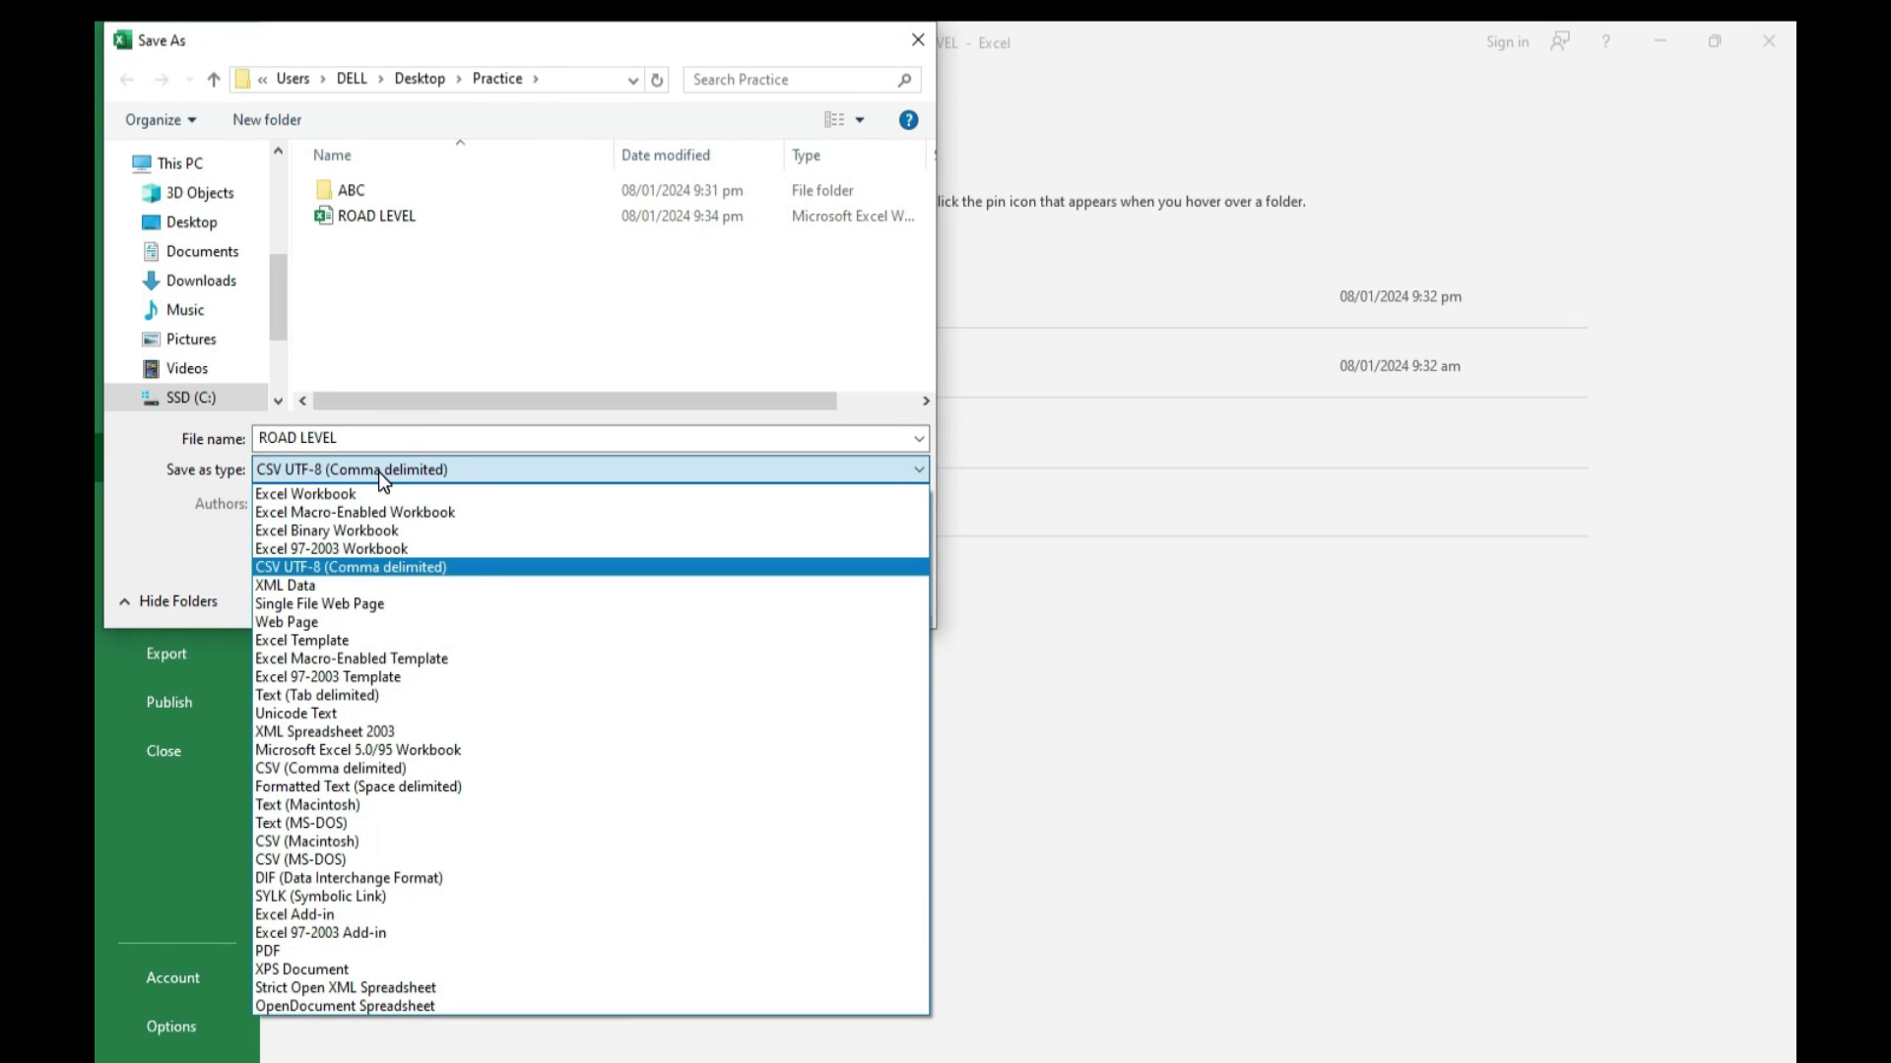
key("c")
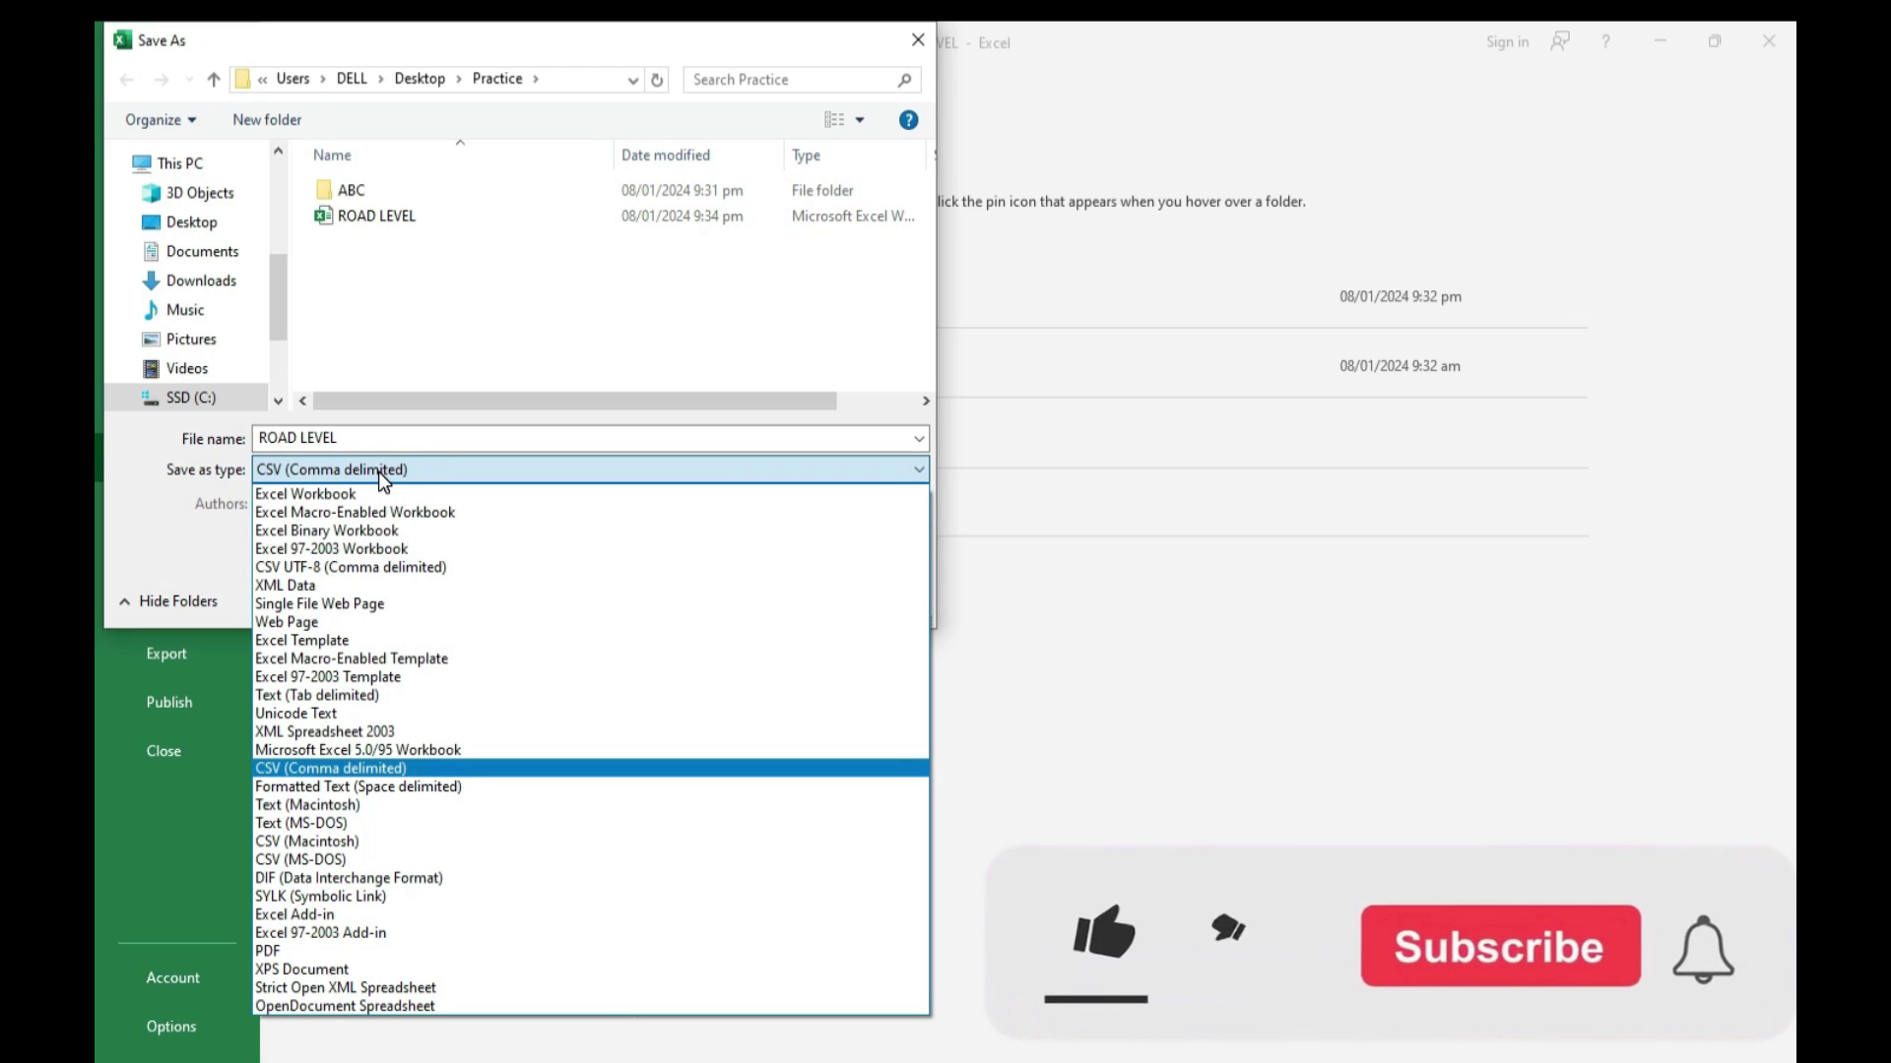
left_click(394, 769)
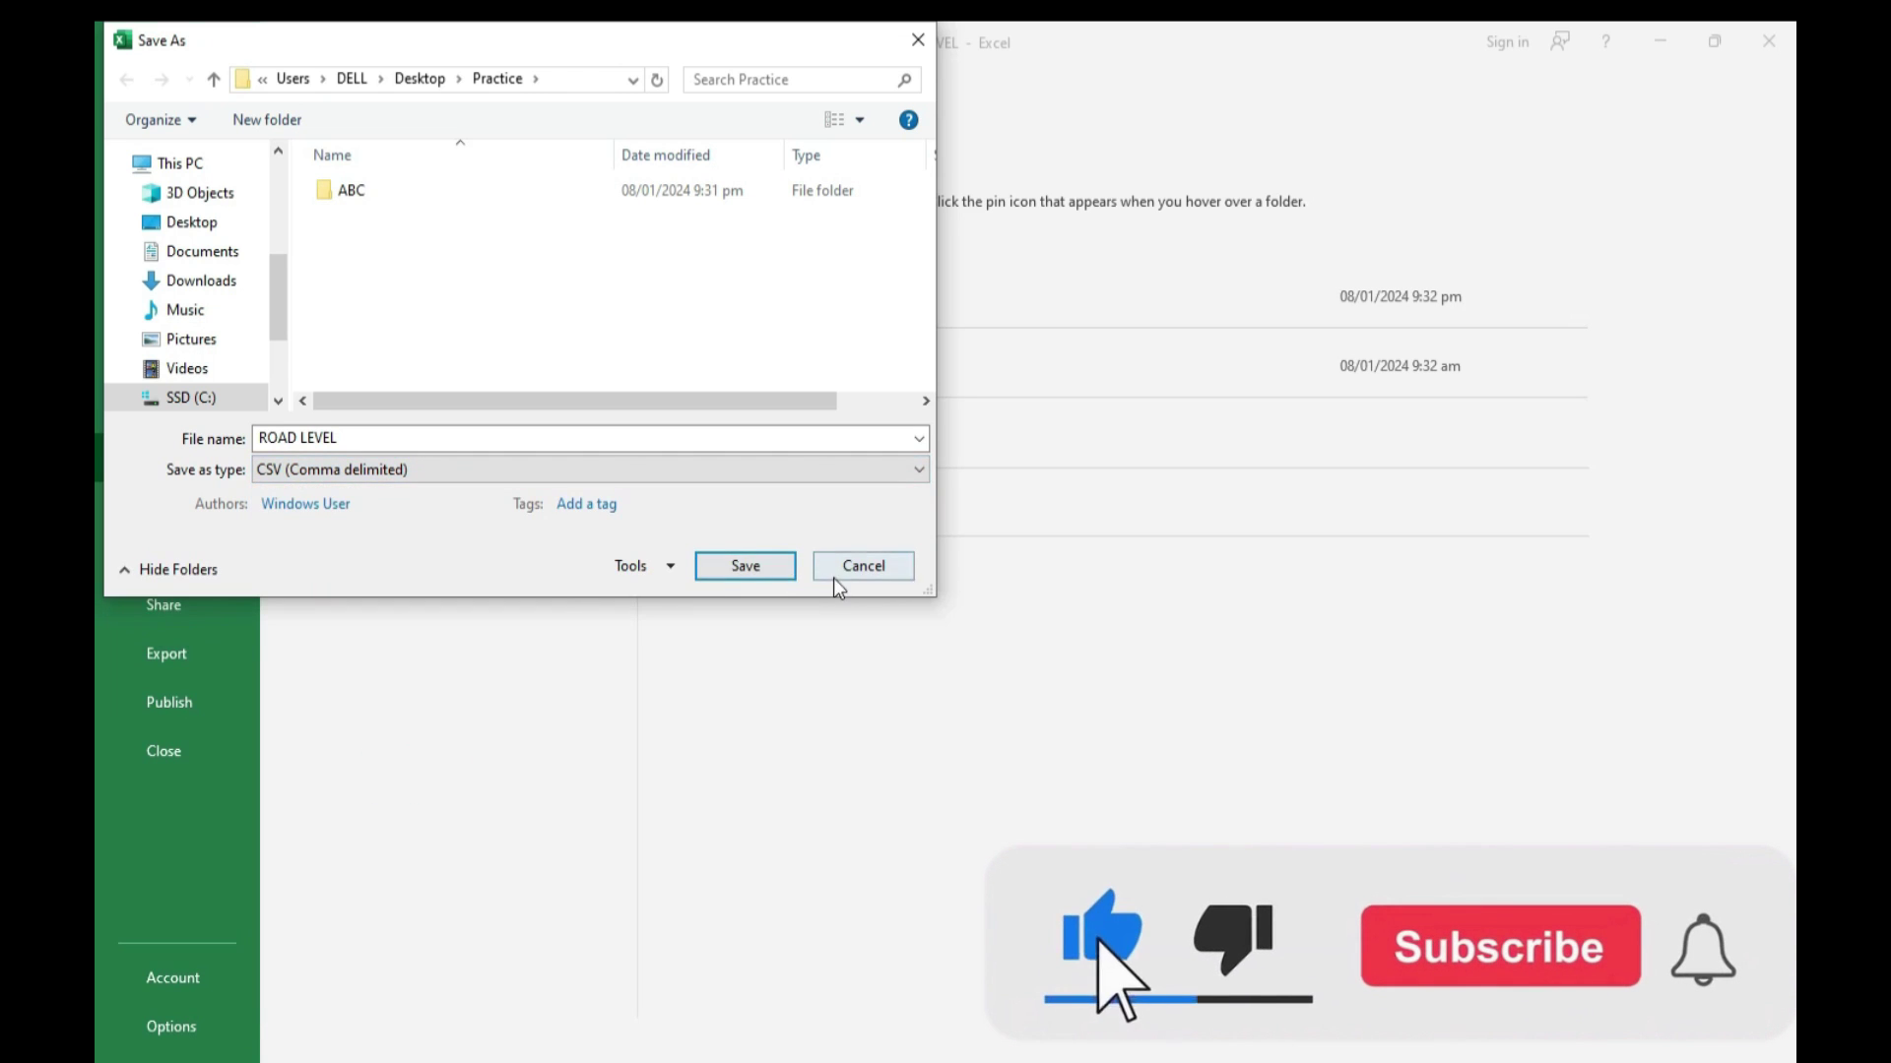
left_click(768, 568)
left_click(916, 642)
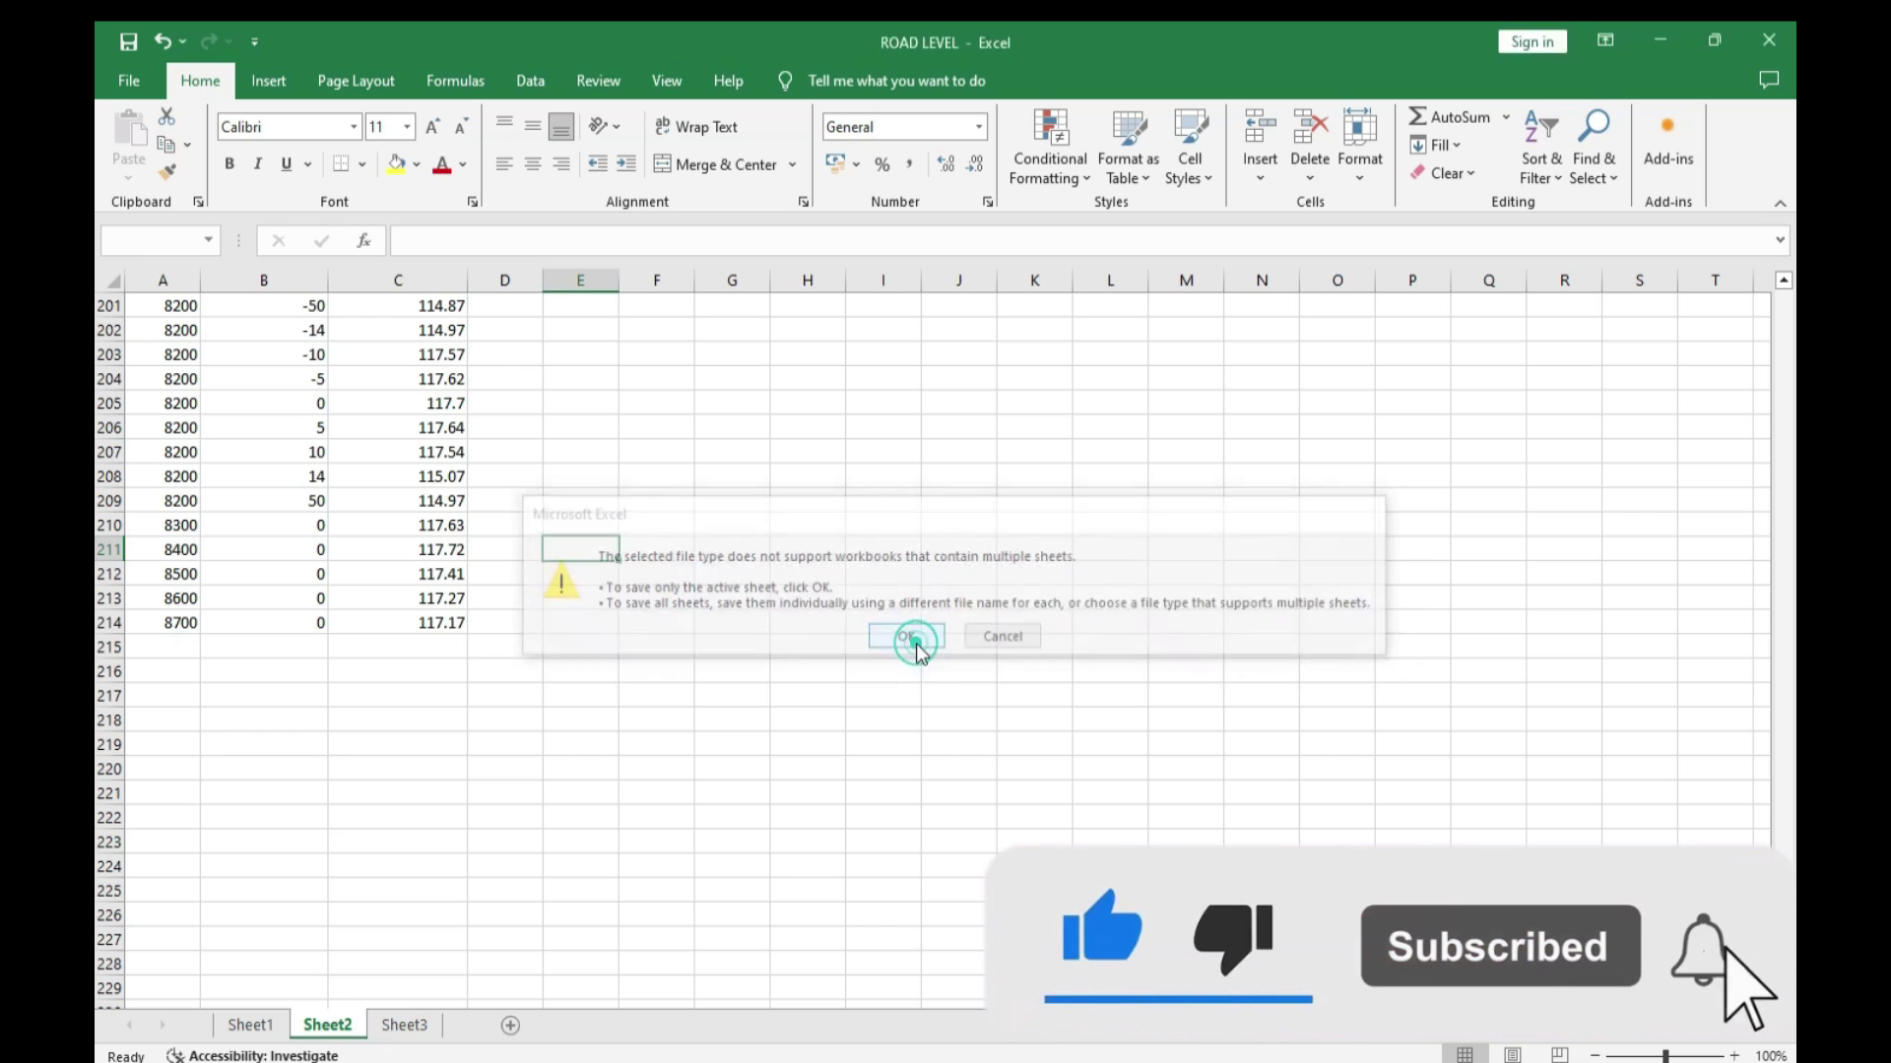
left_click(857, 633)
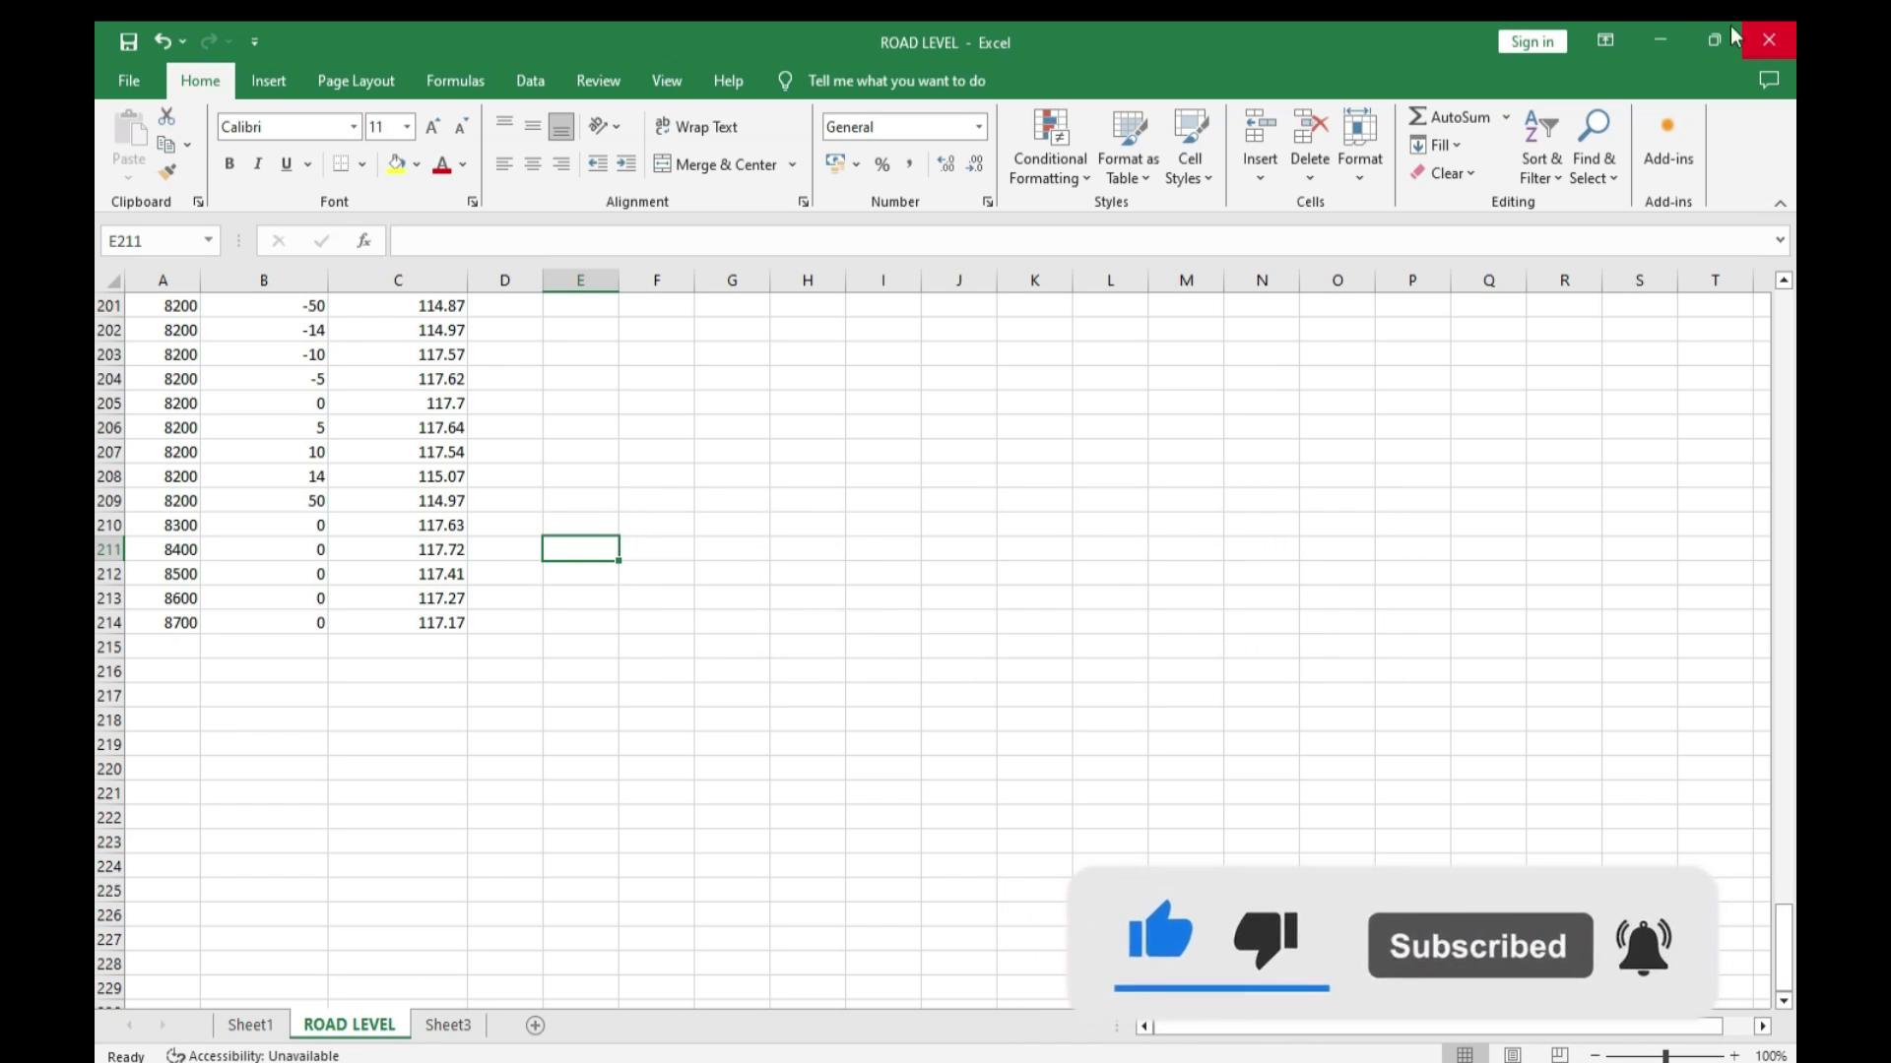
left_click(1661, 43)
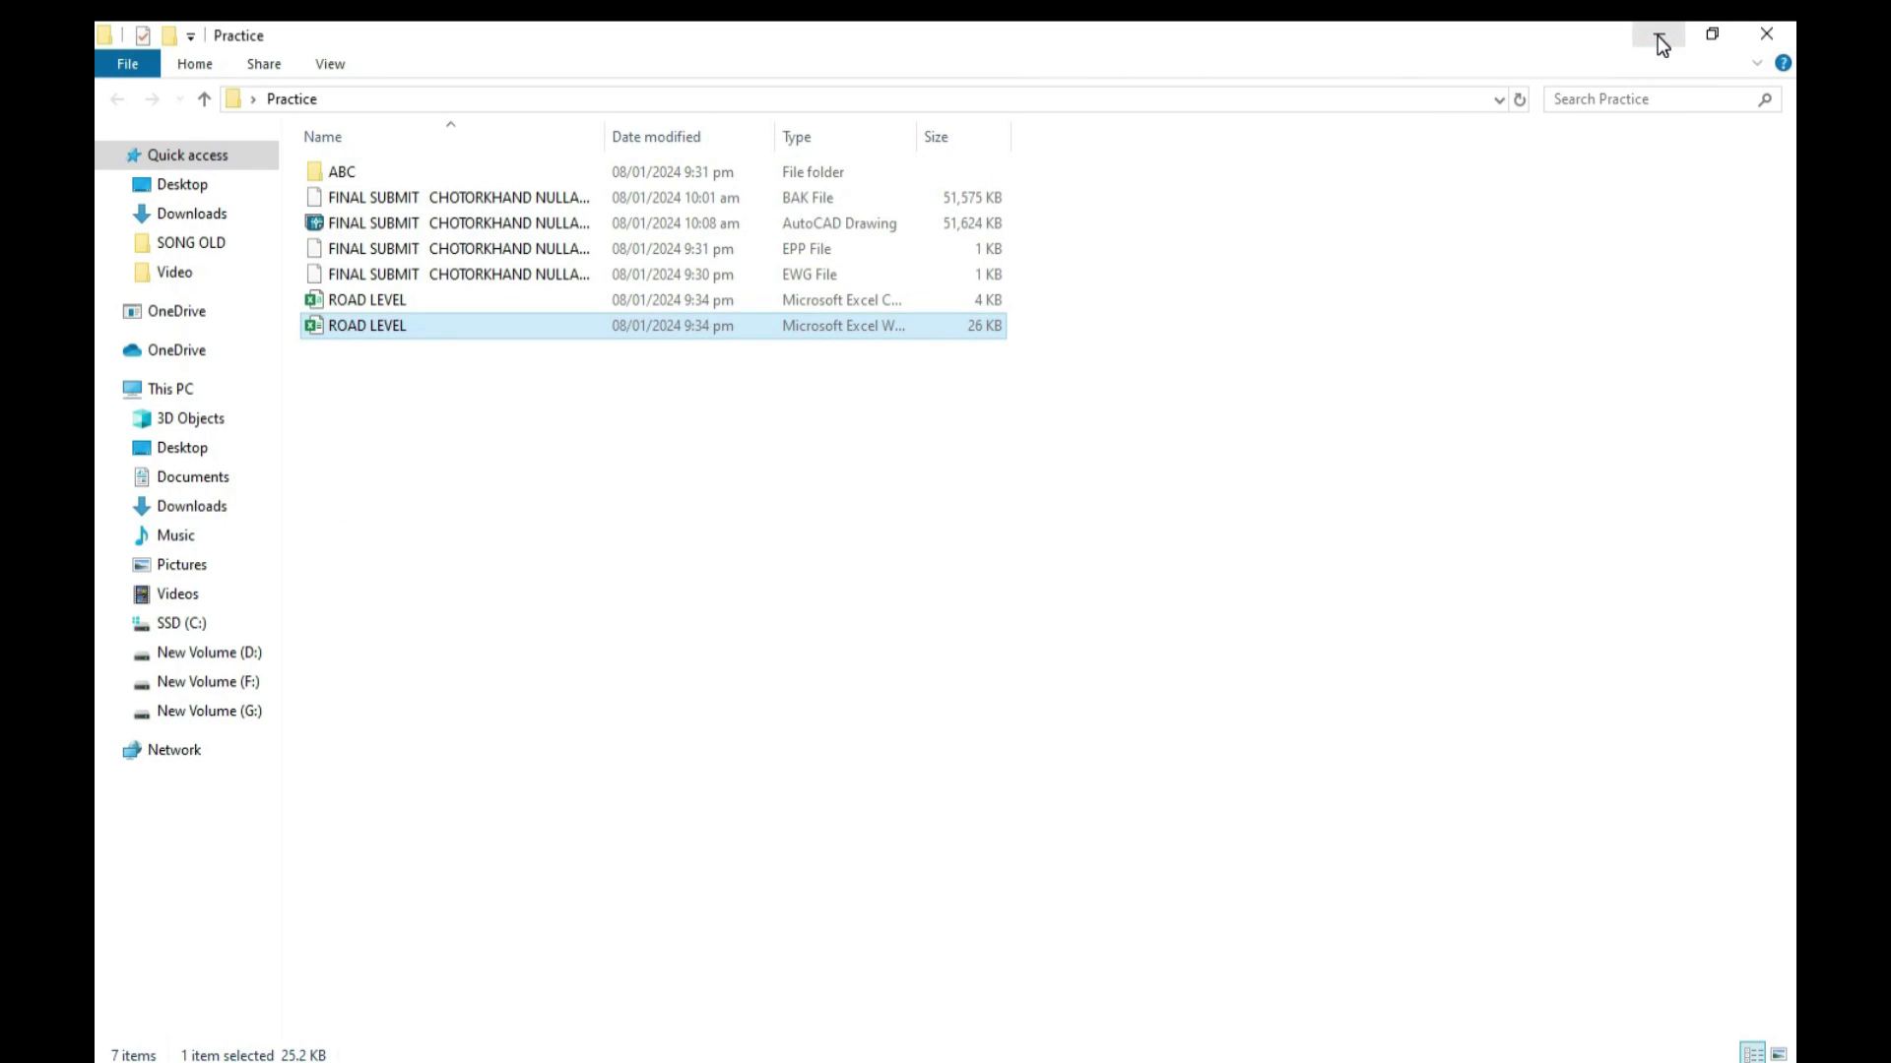
Step: Return to RoadCalc, start a cross-section import and pick ROAD LEVEL.csv from Practice
left_click(1660, 42)
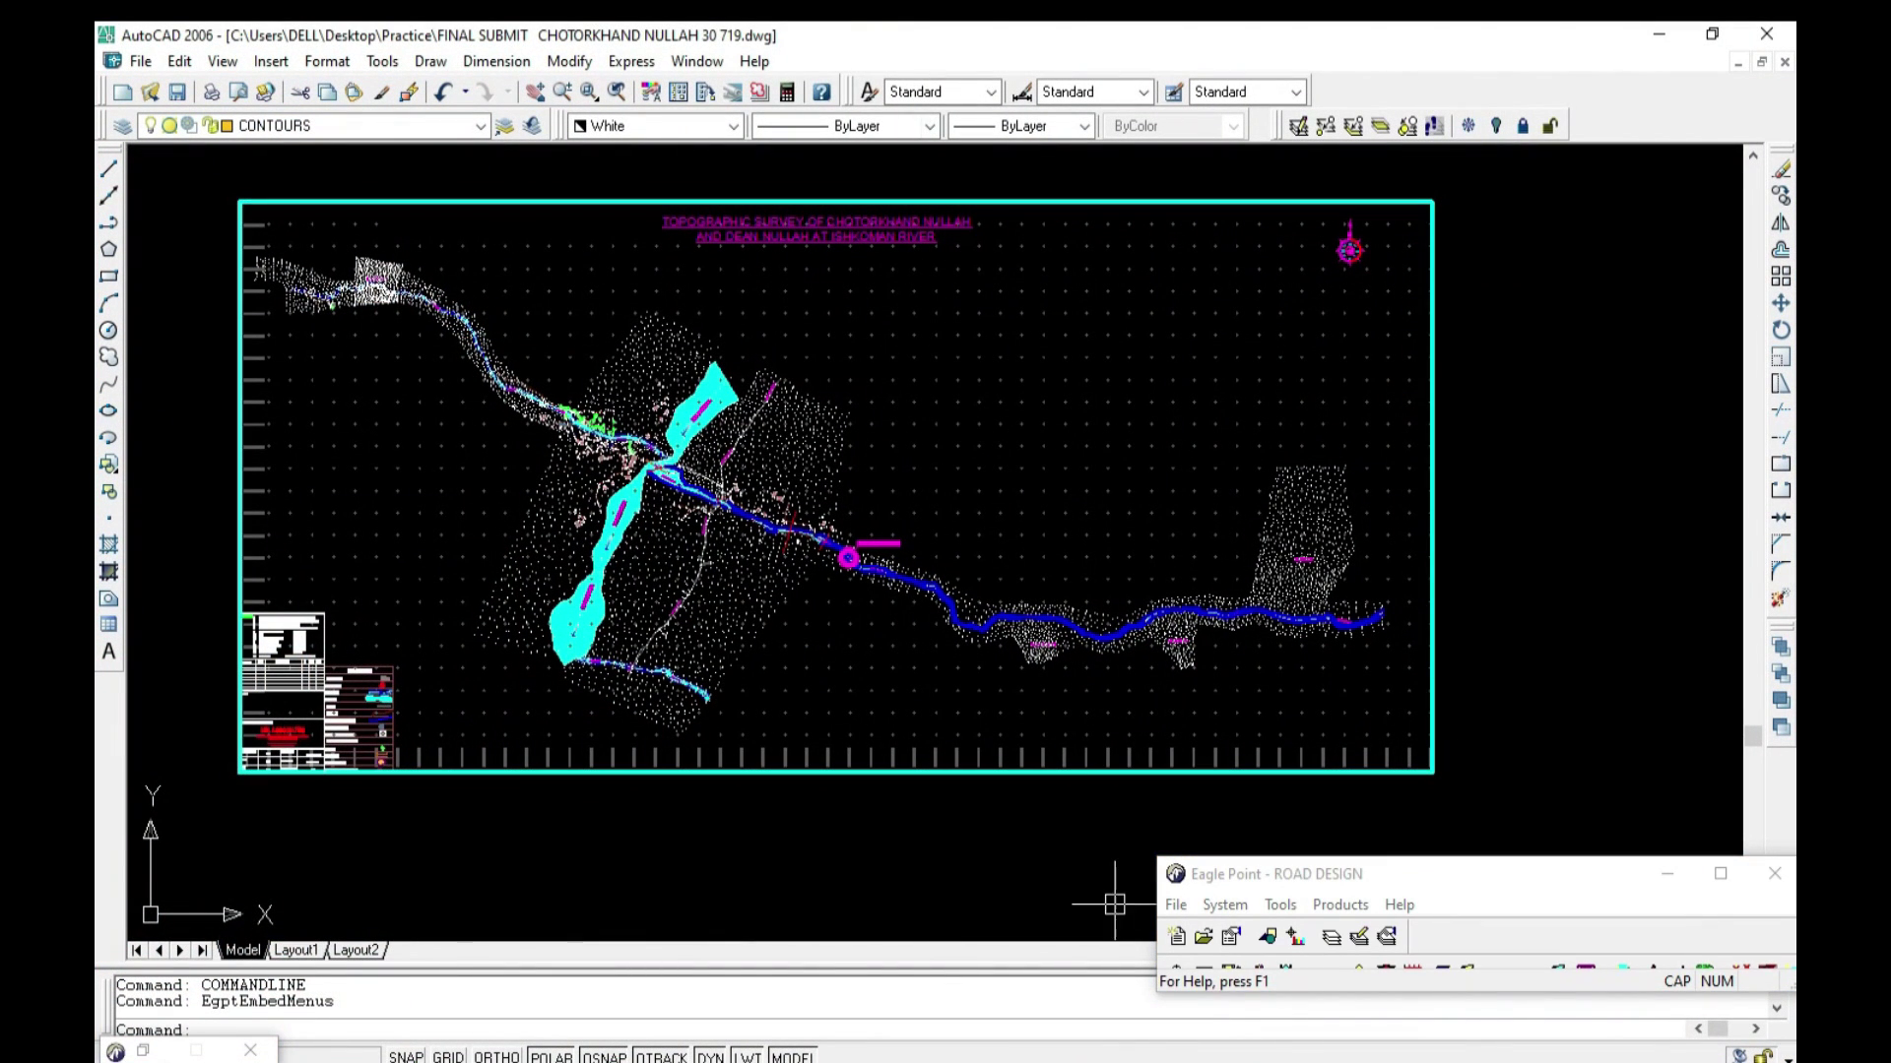
left_click(143, 1051)
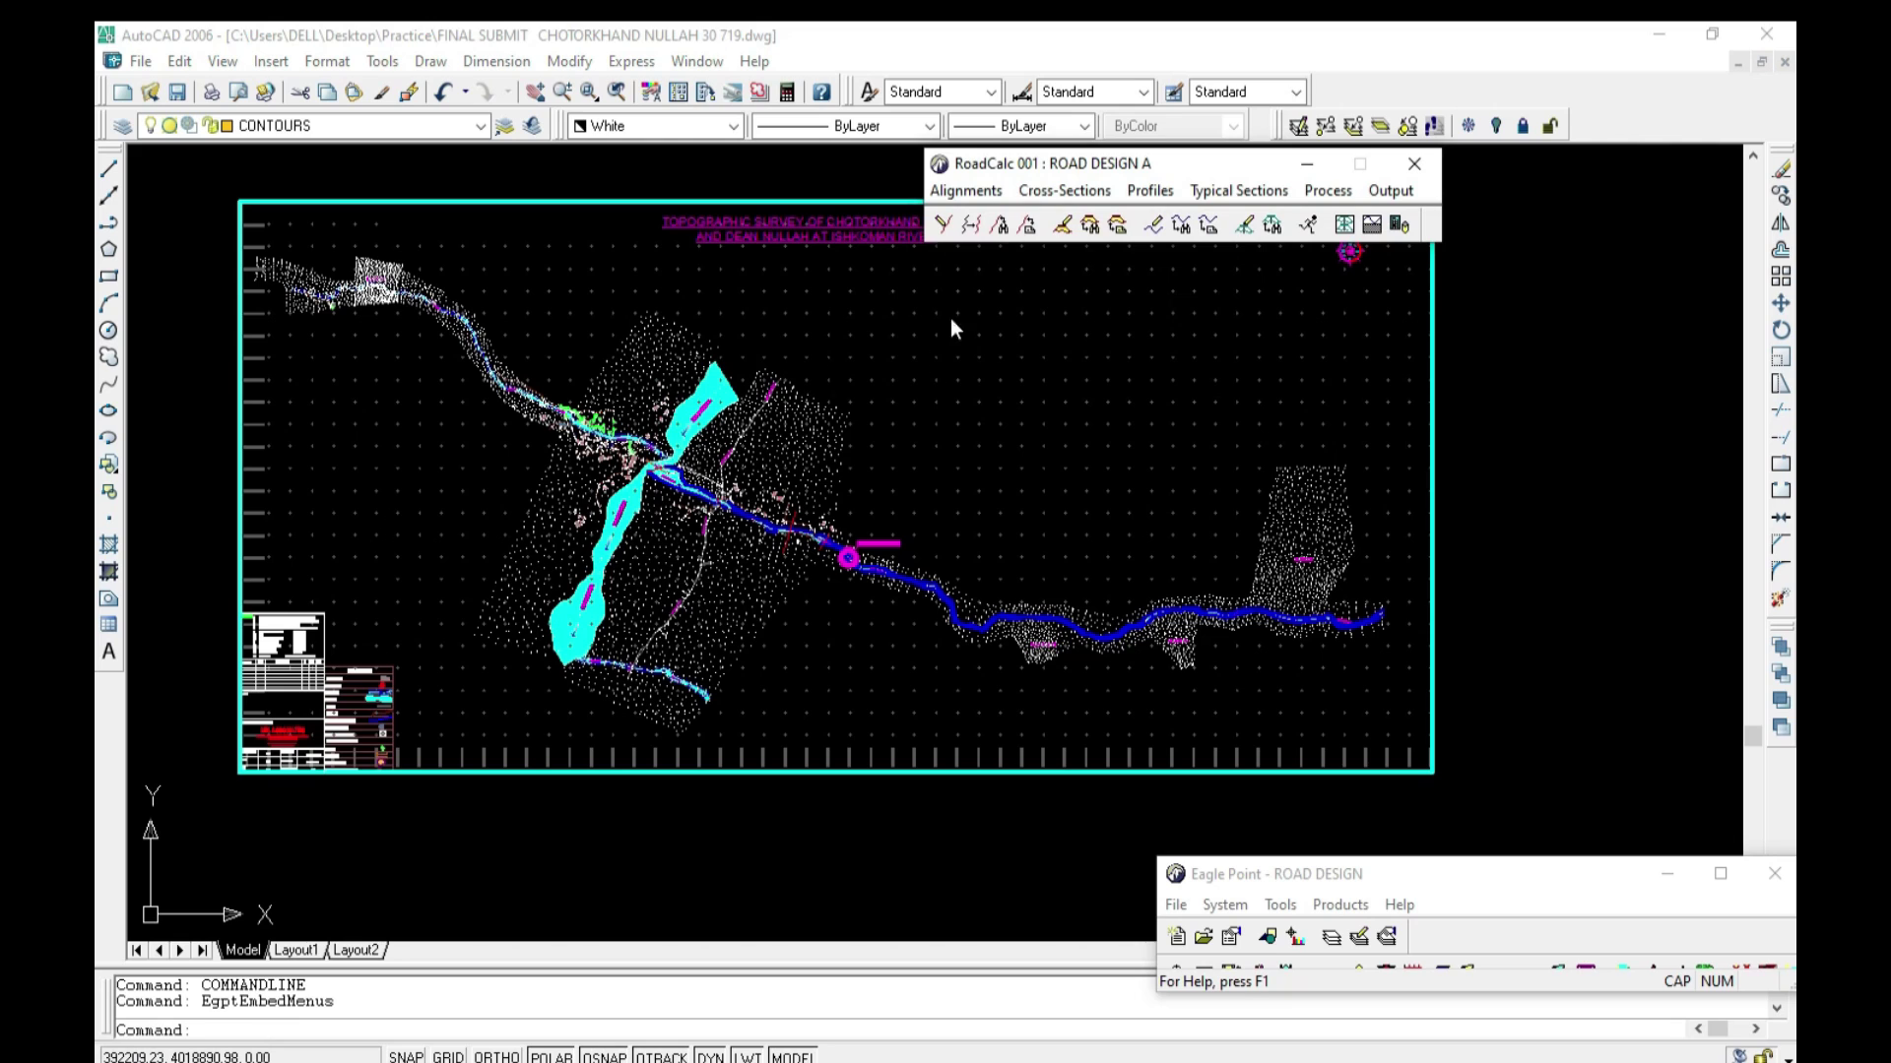
left_click(1049, 194)
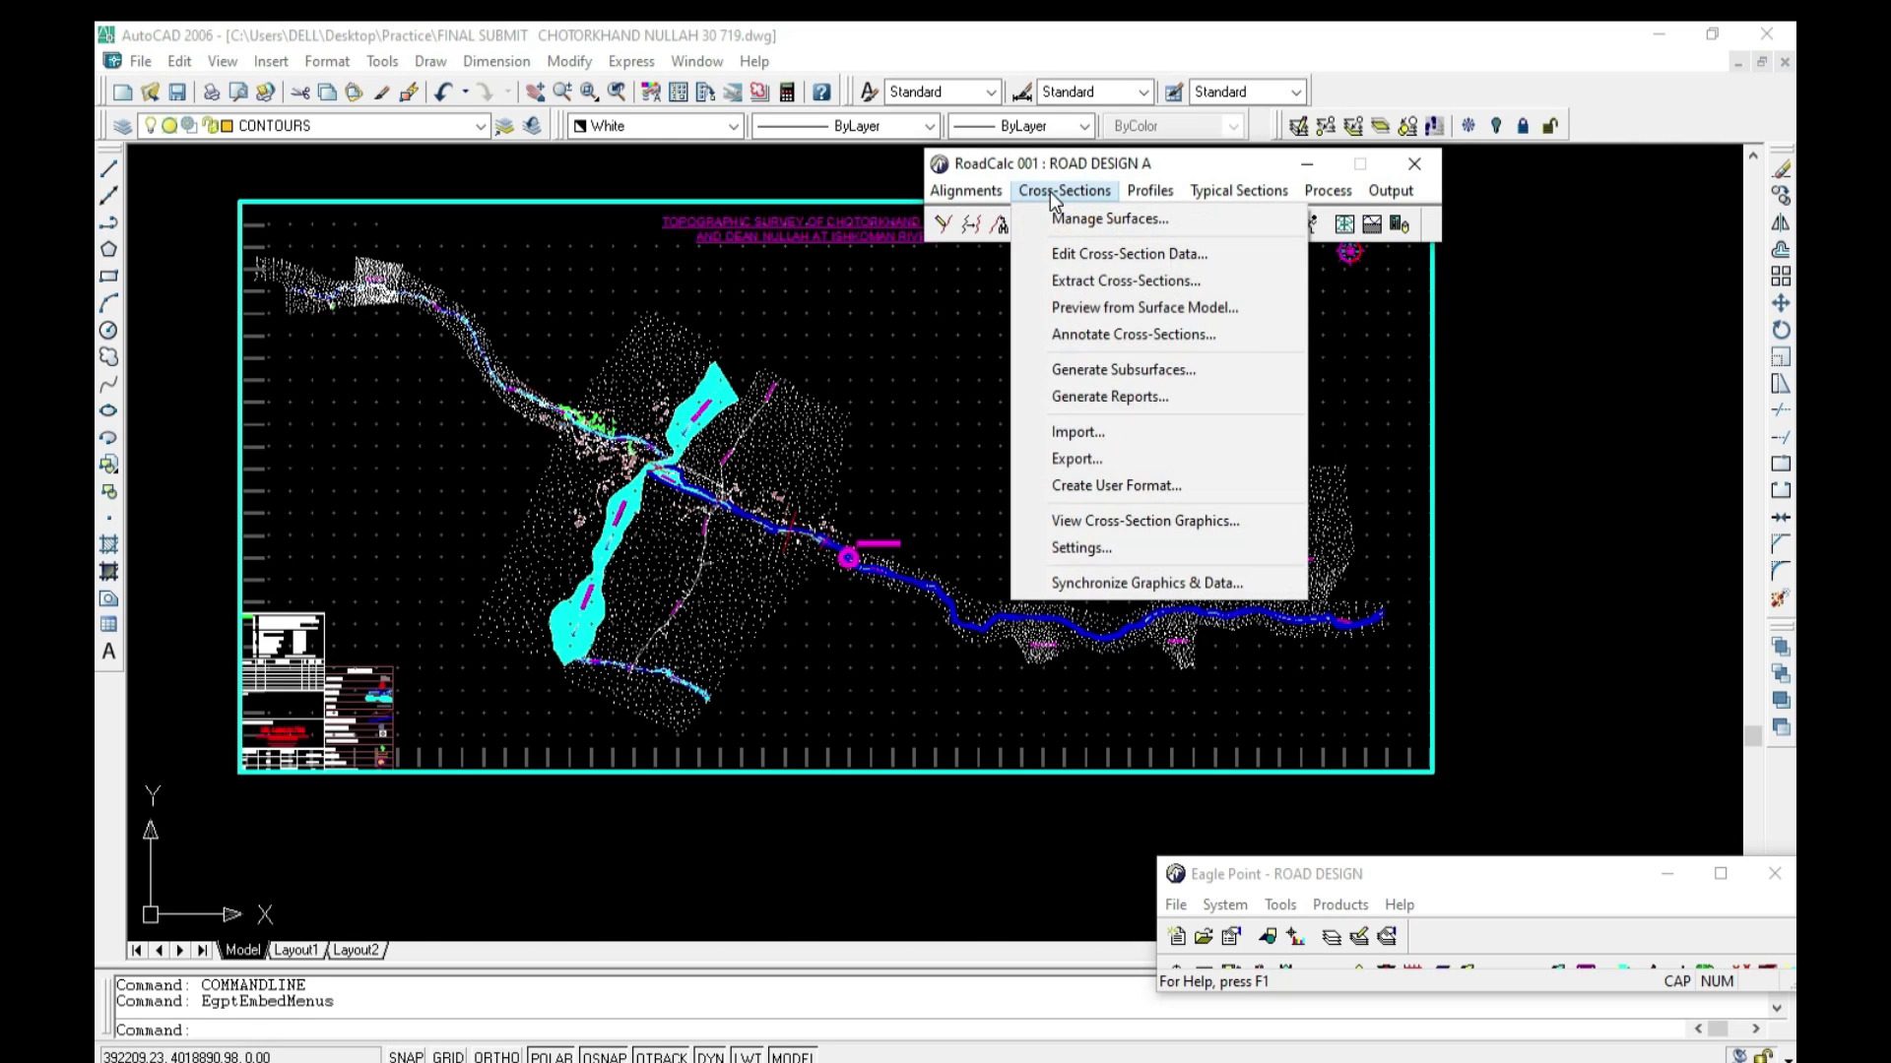
left_click(1107, 435)
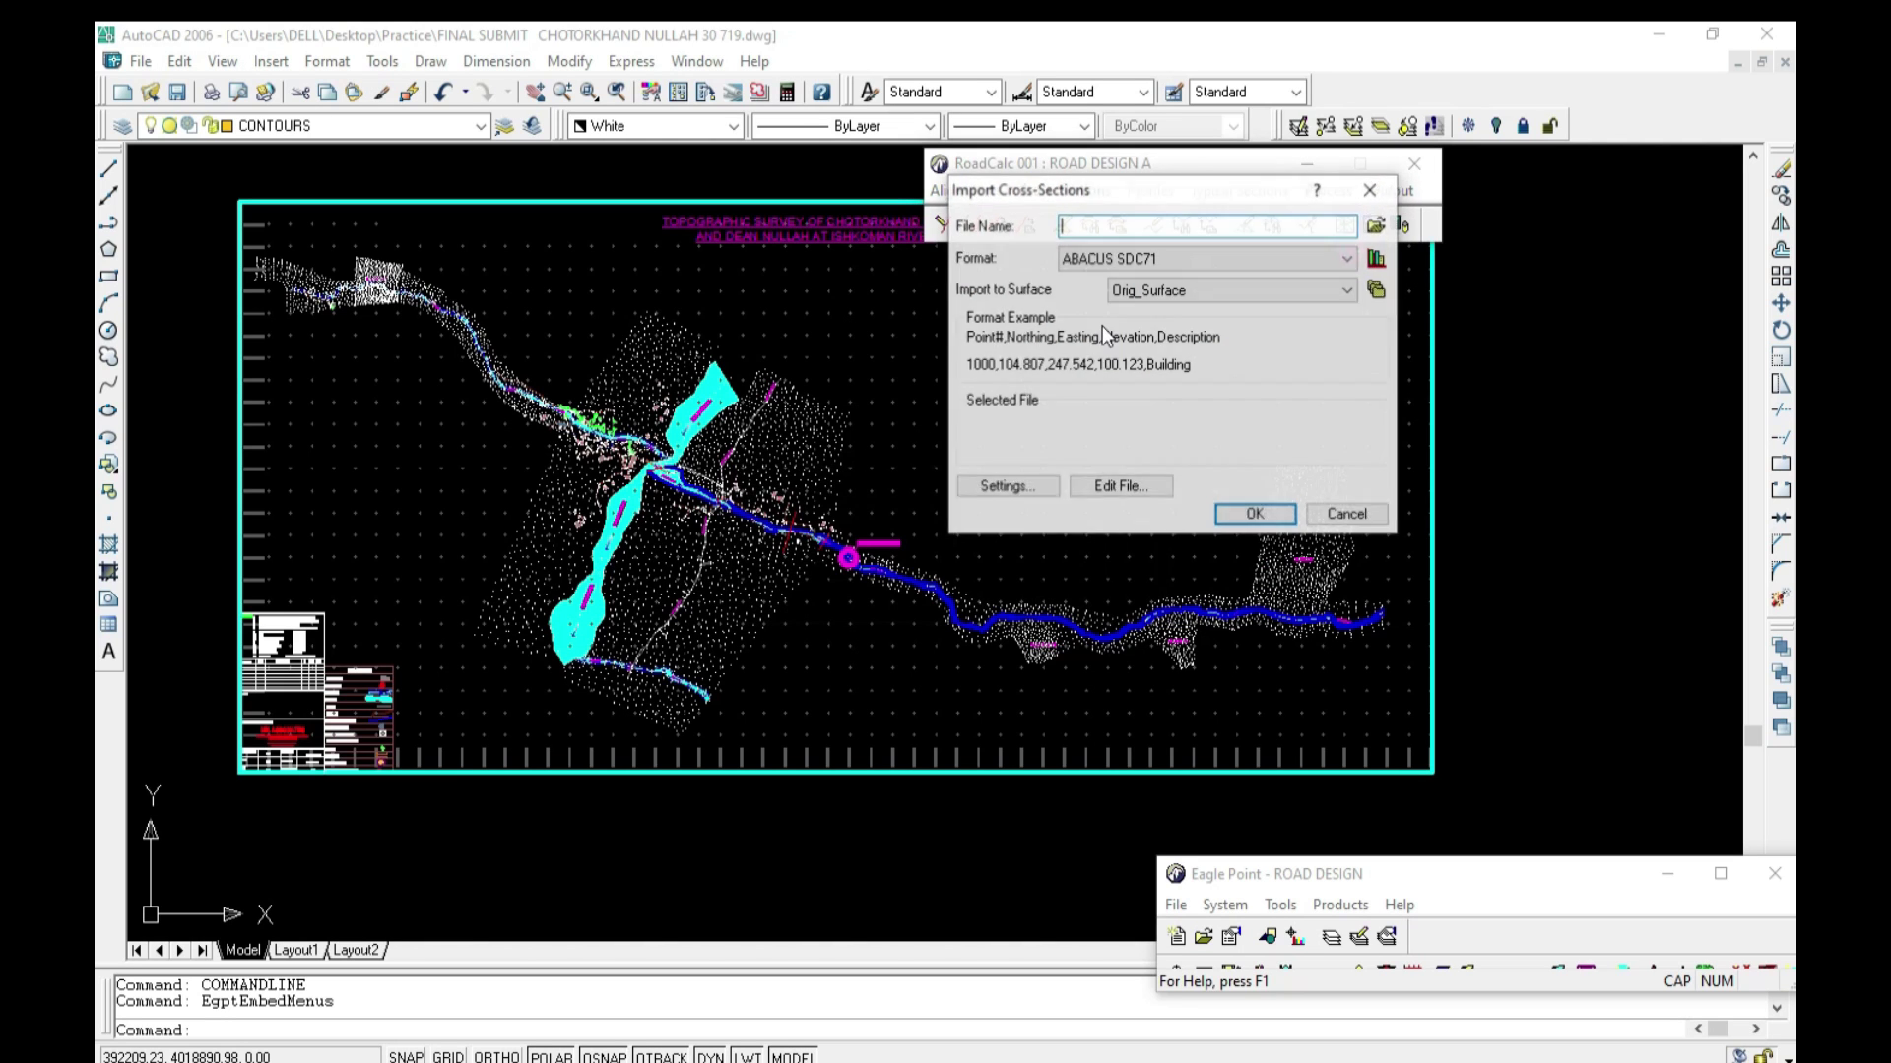
left_click_drag(1111, 193, 973, 175)
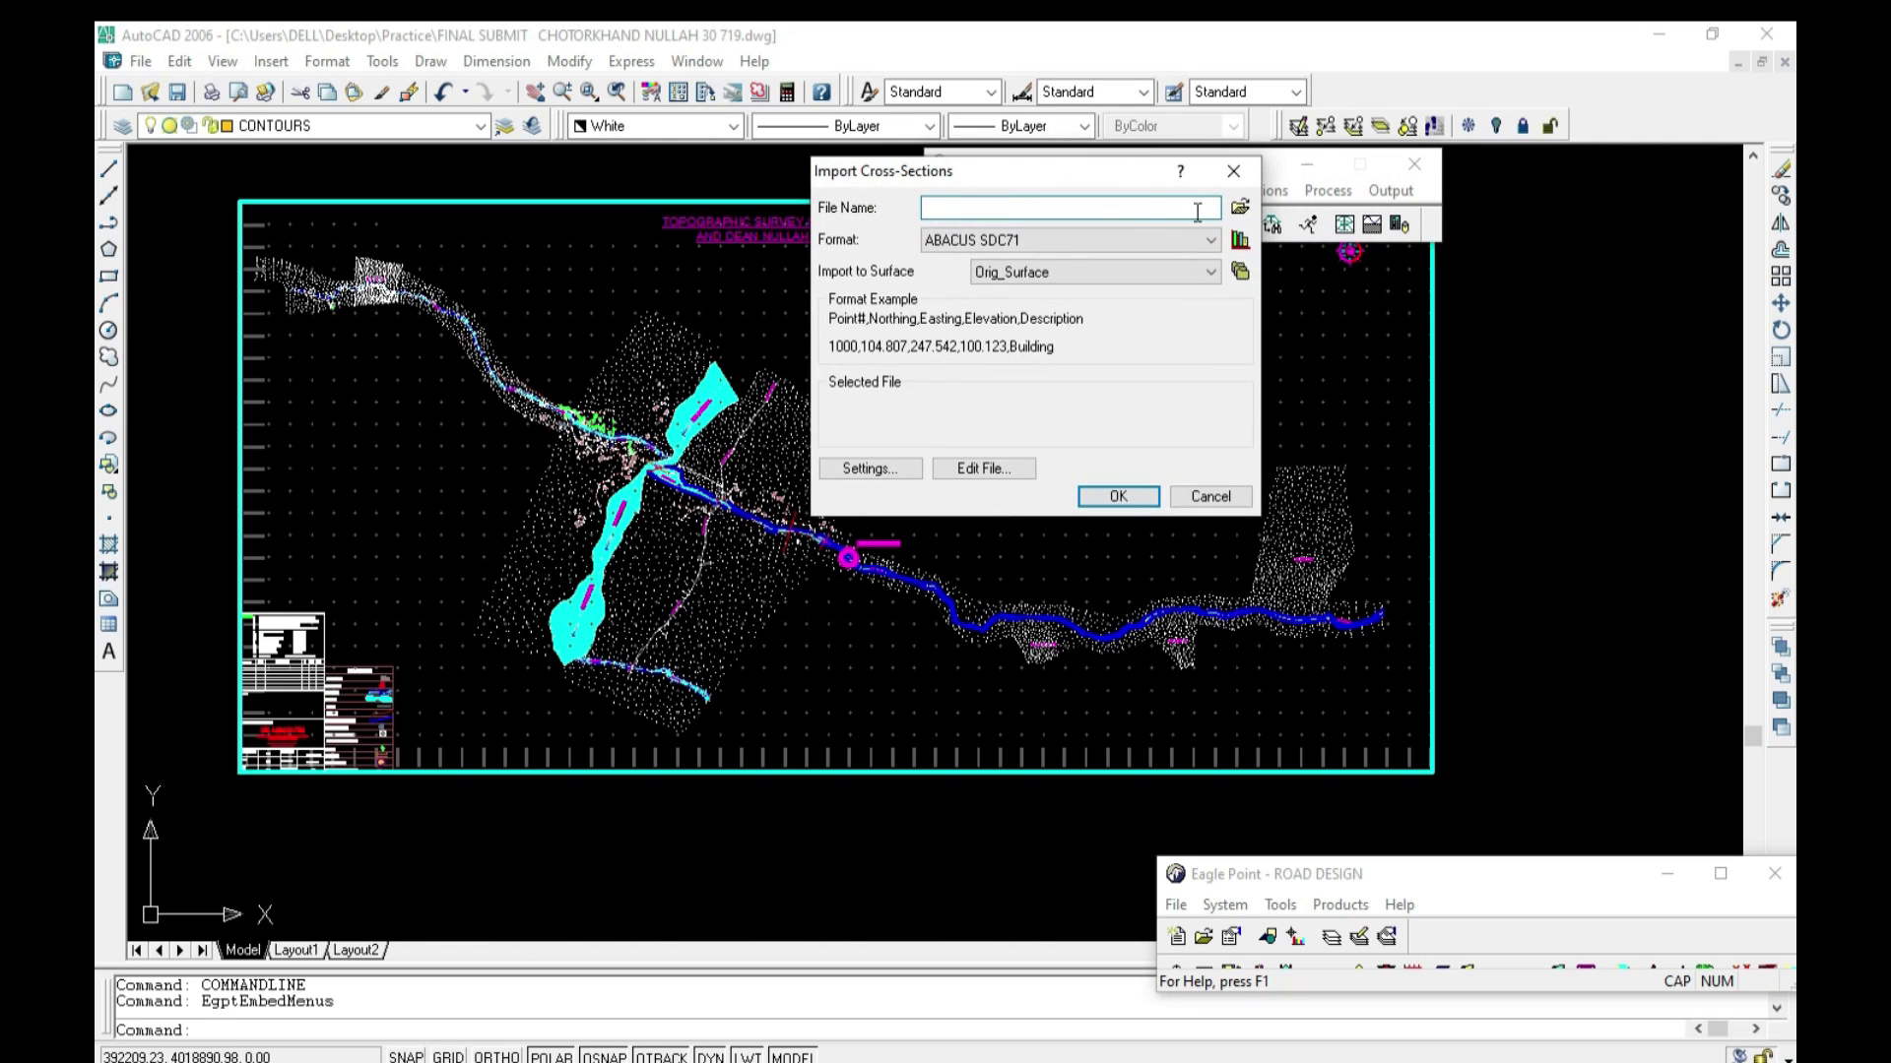
left_click(1240, 208)
left_click(867, 356)
scroll(867, 357, "down", 1)
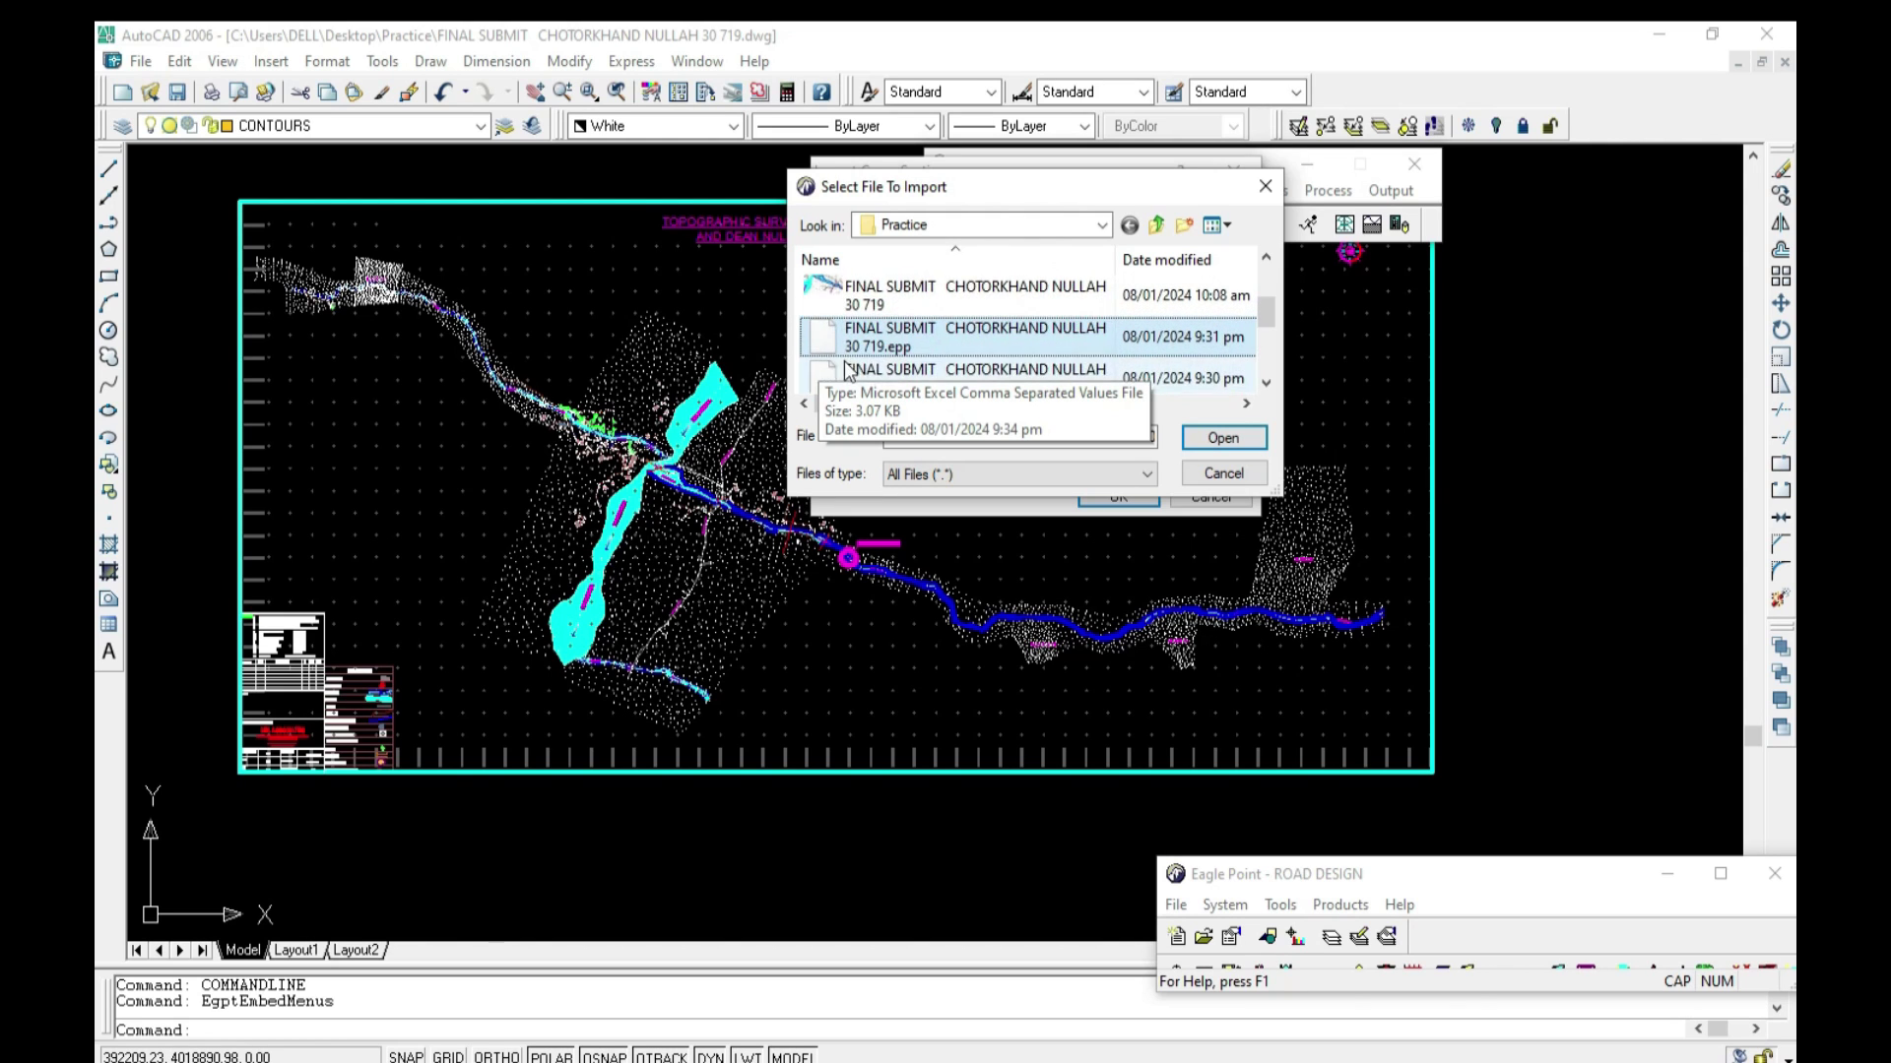
scroll(854, 355, "down", 2)
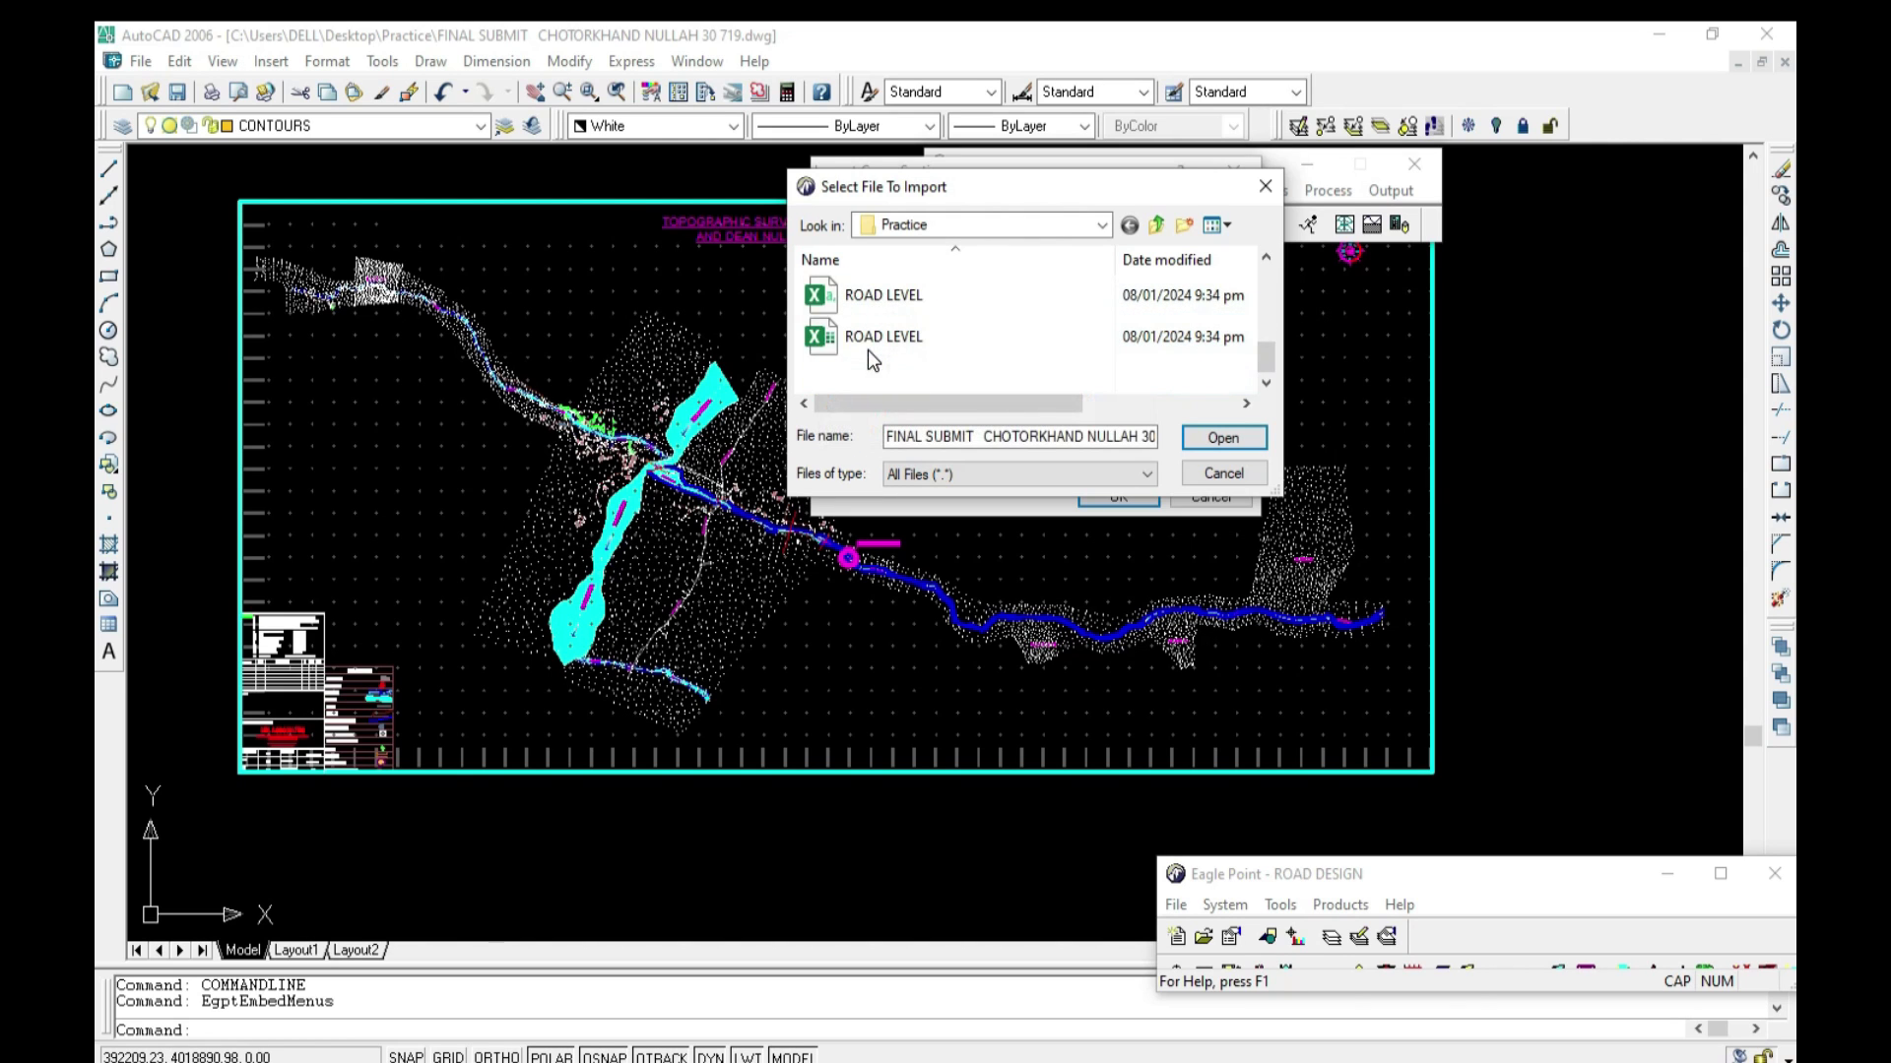
double_click(860, 300)
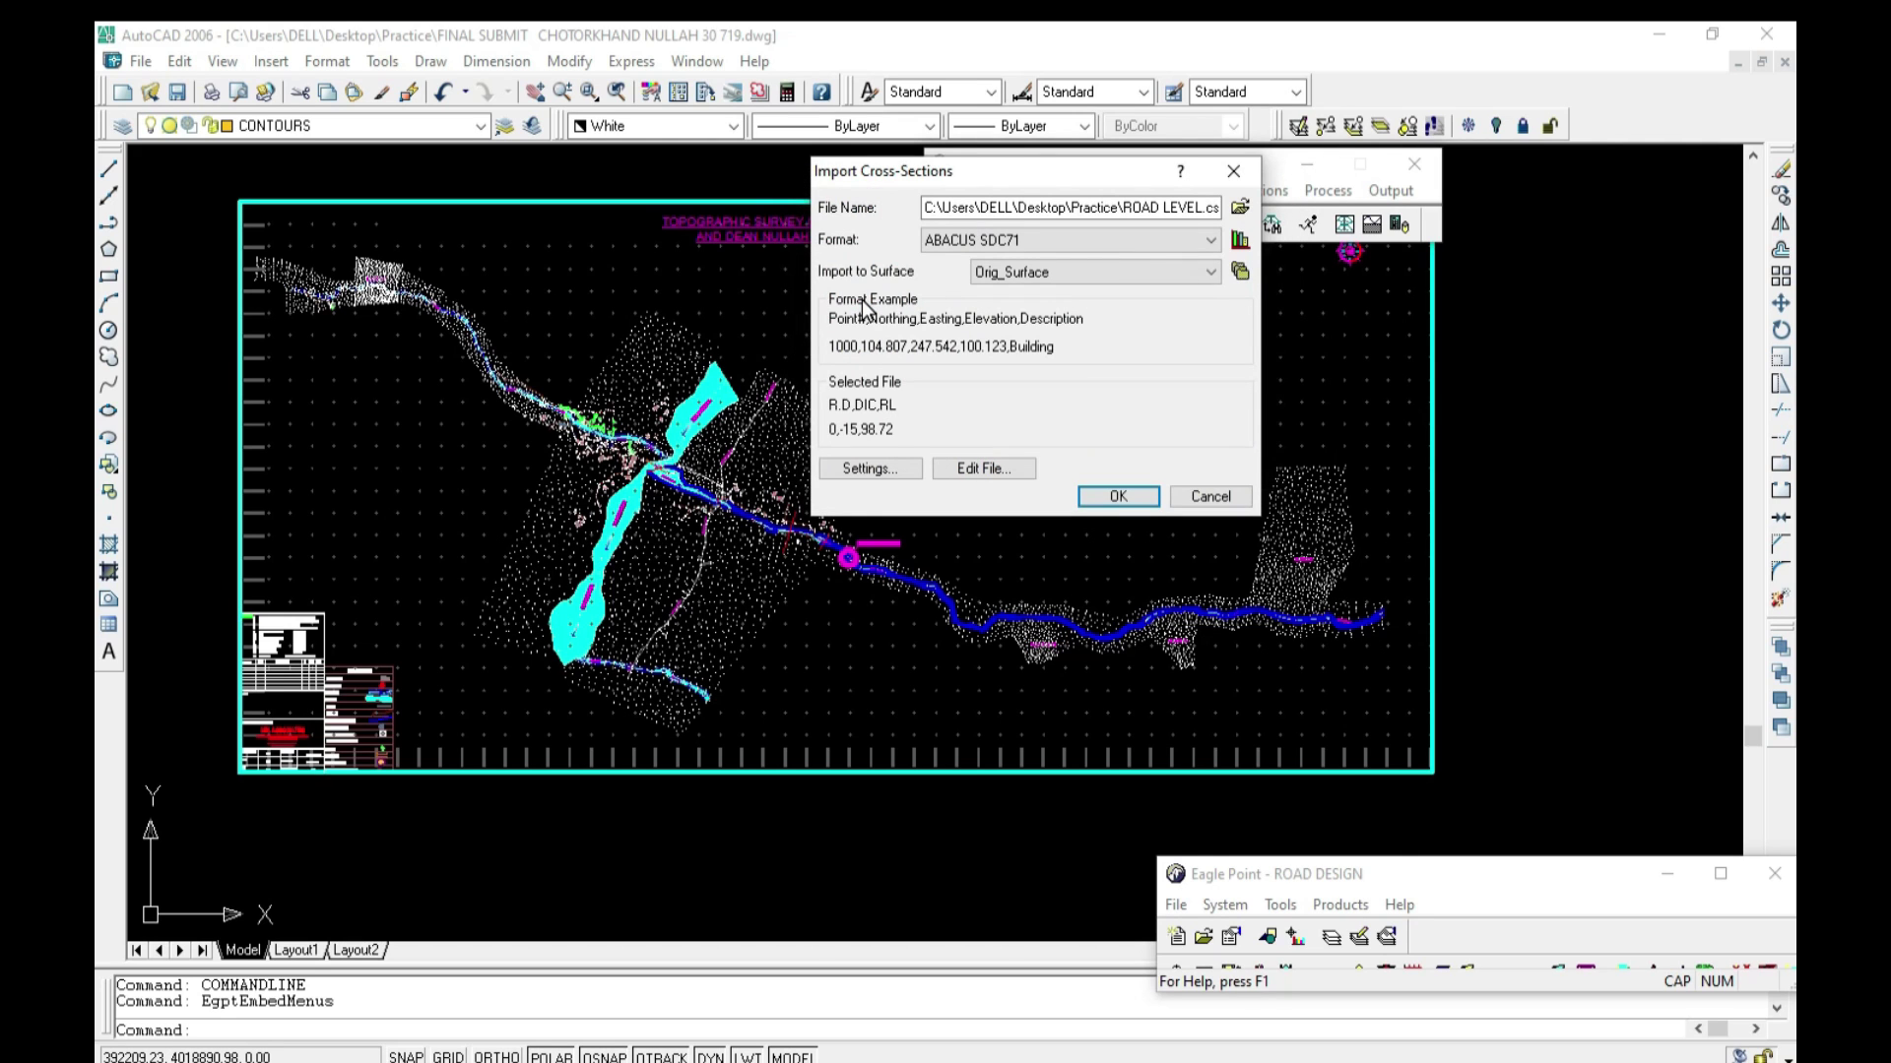
Step: Try importing with STATION-OFFSET, COMMA DELIMITED format, dismiss the station-reading error and cancel
left_click(962, 244)
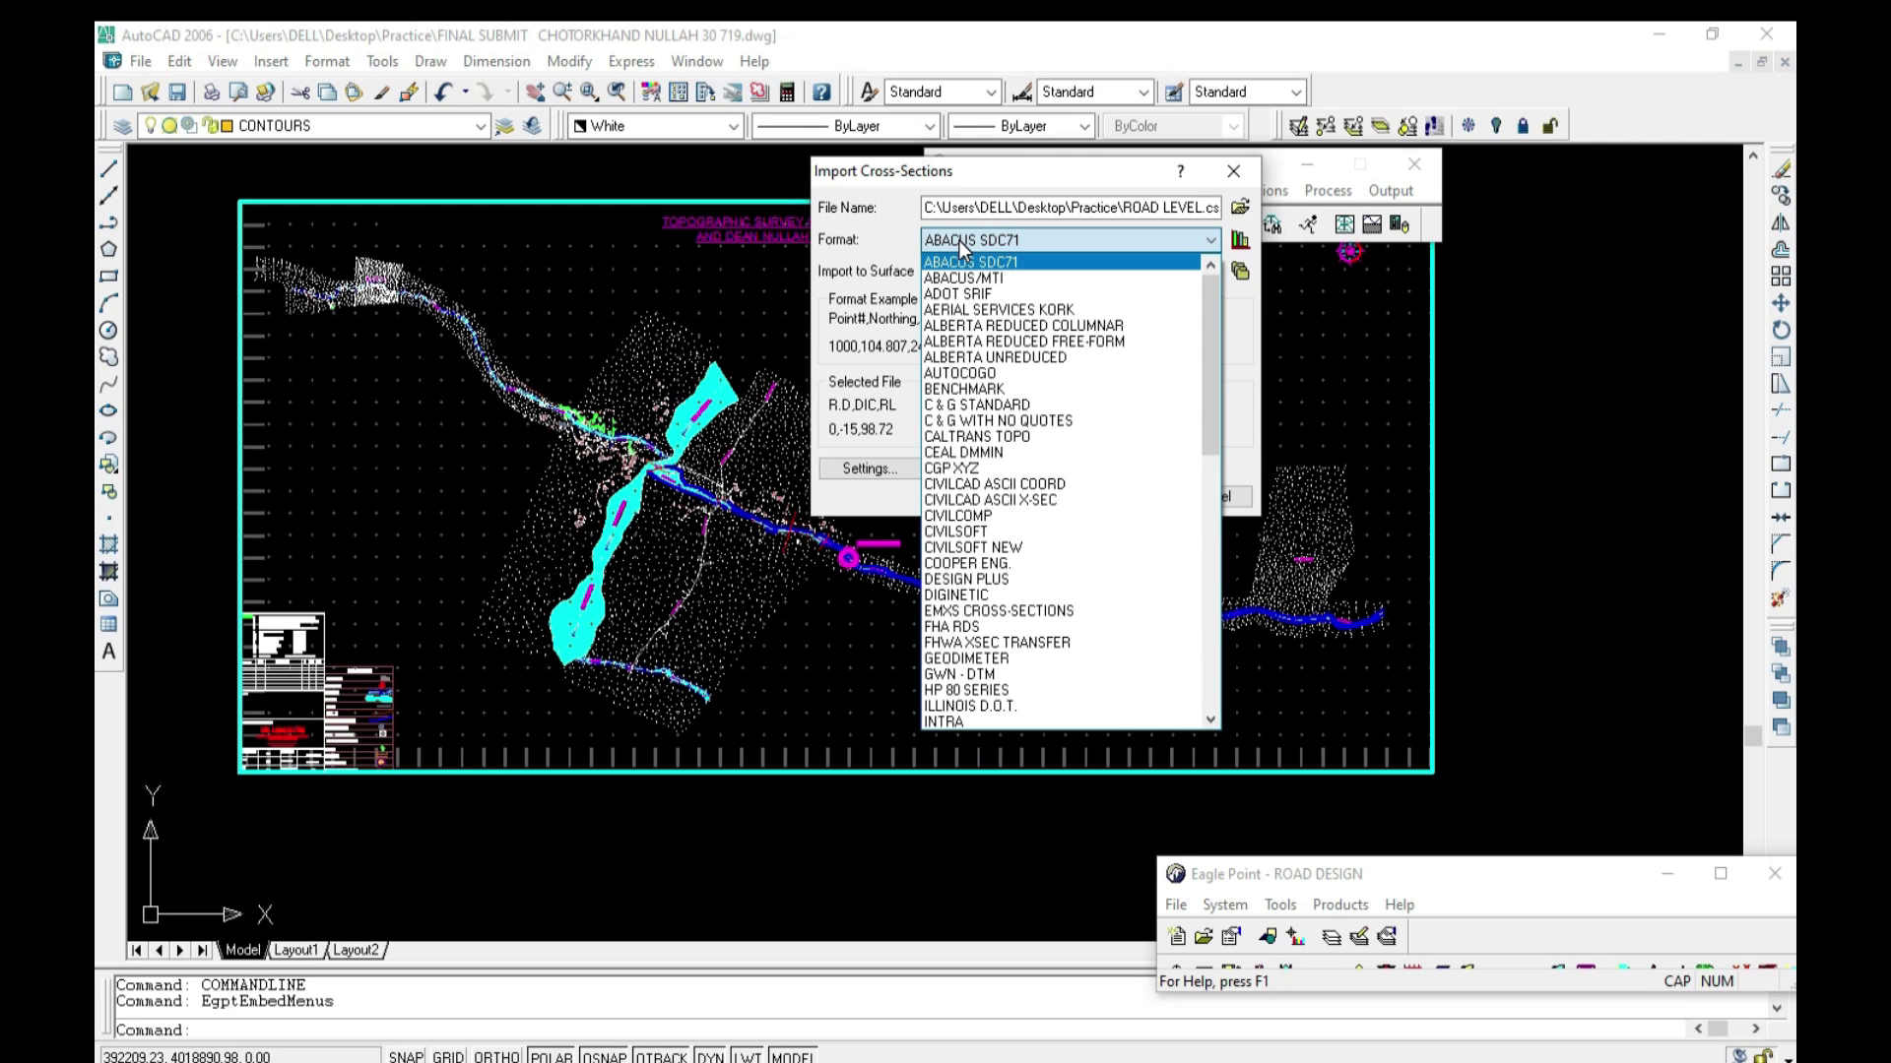
key("s")
key("Down")
key("Down")
key("Down")
key("Down")
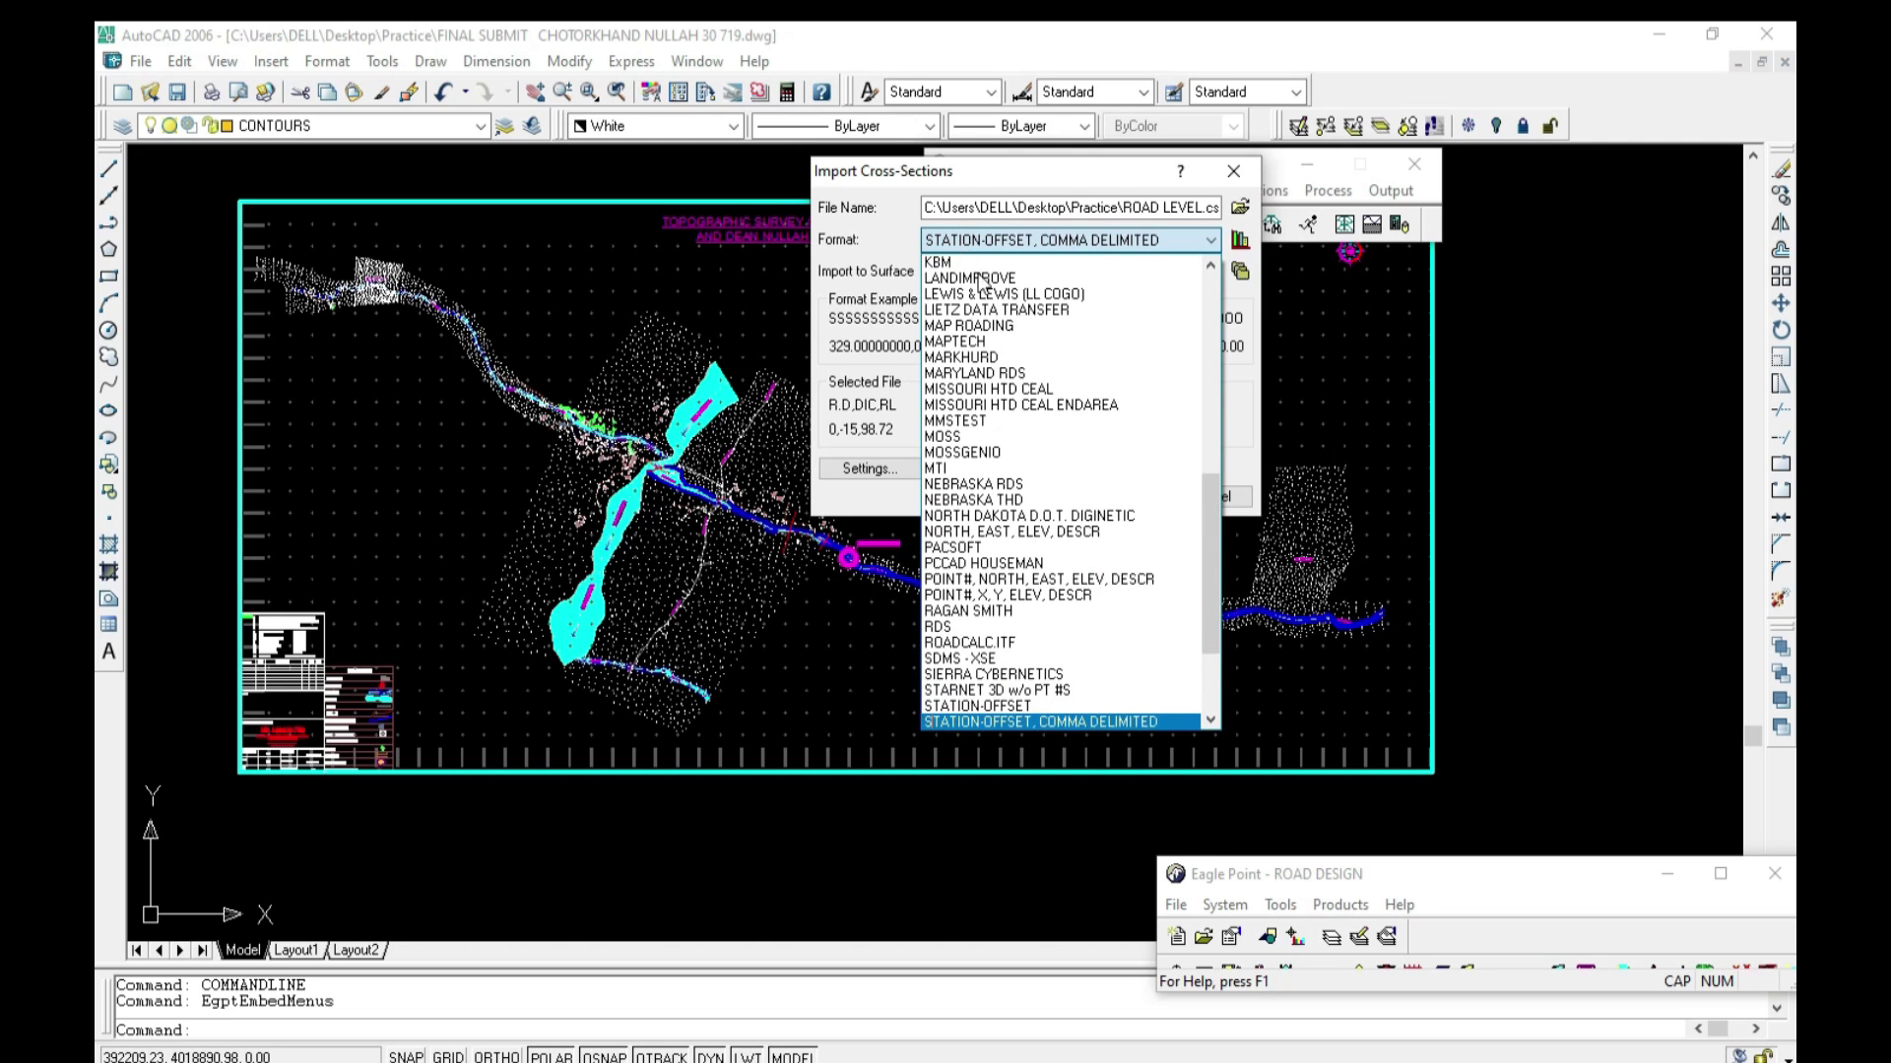
left_click(1048, 721)
left_click(1099, 500)
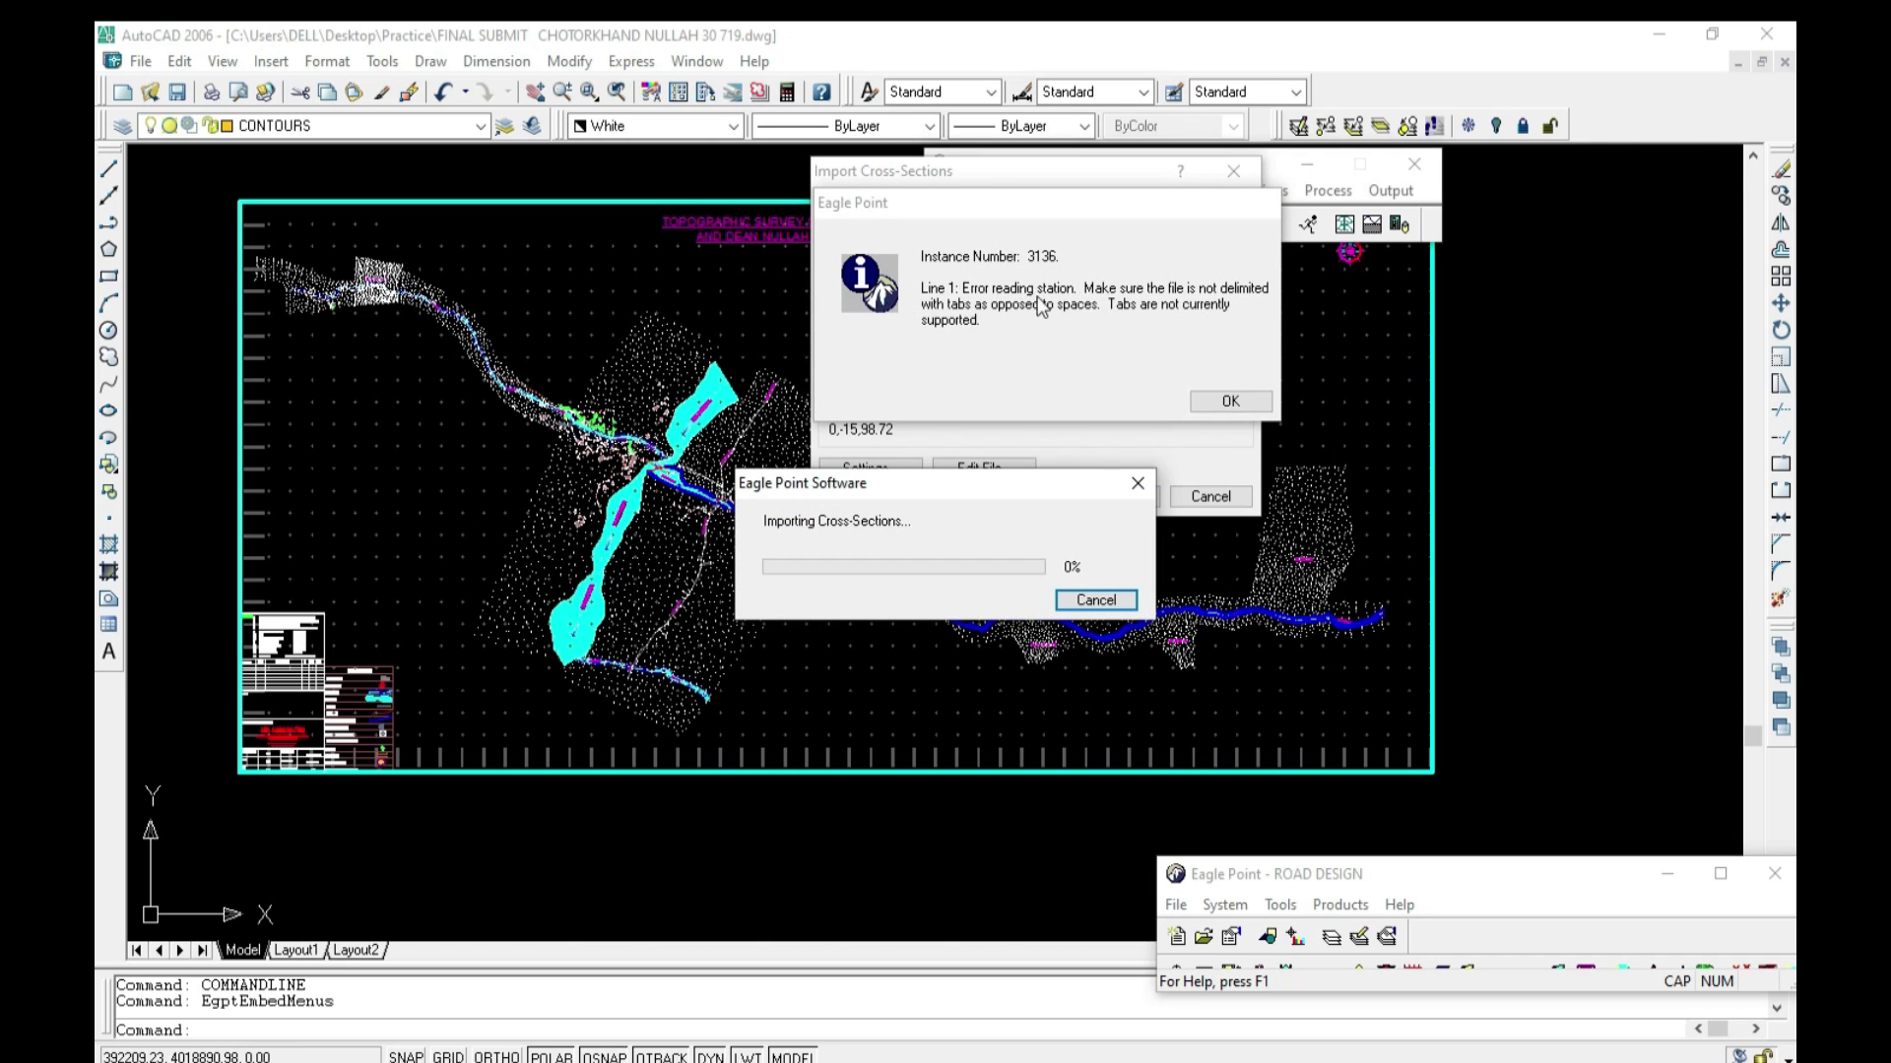
left_click(1227, 402)
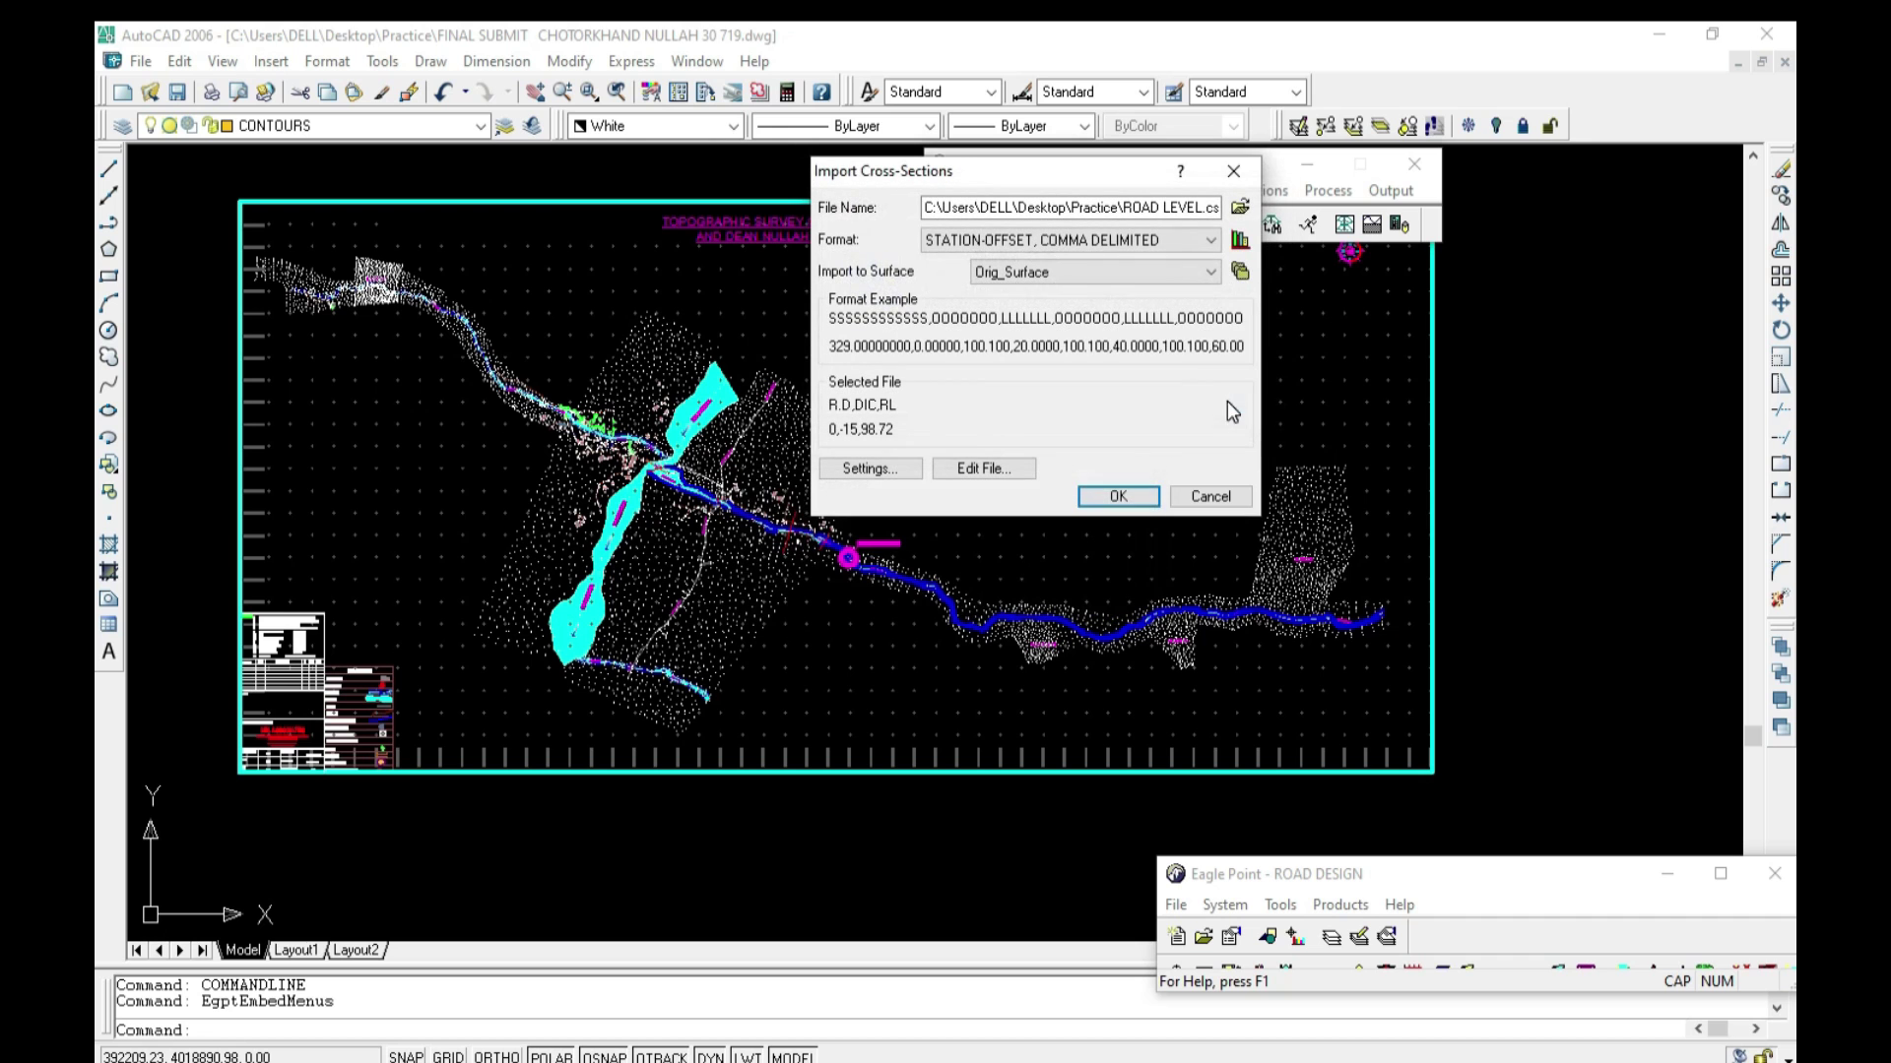
left_click(1197, 503)
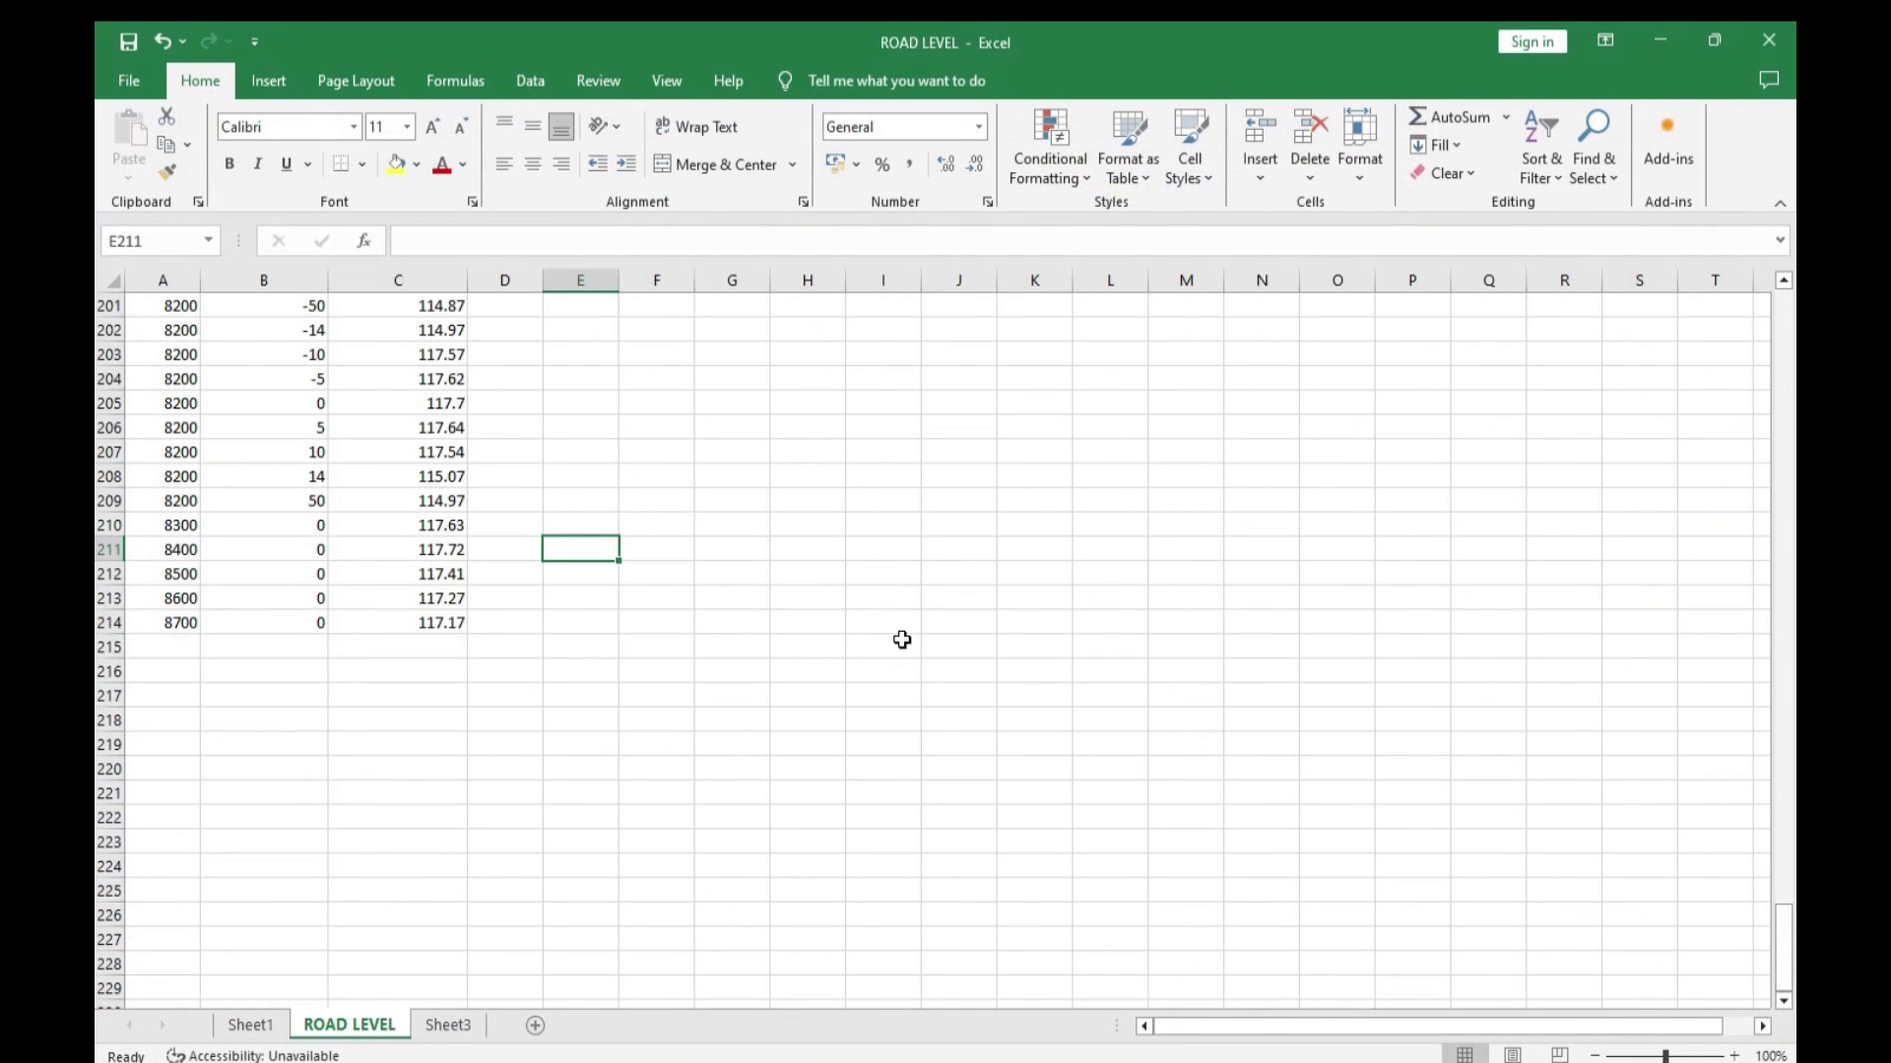
Step: Delete the R.D, DIC, RL header row so data starts at row 1
key("Up")
key("Up")
key("Up")
key("Up")
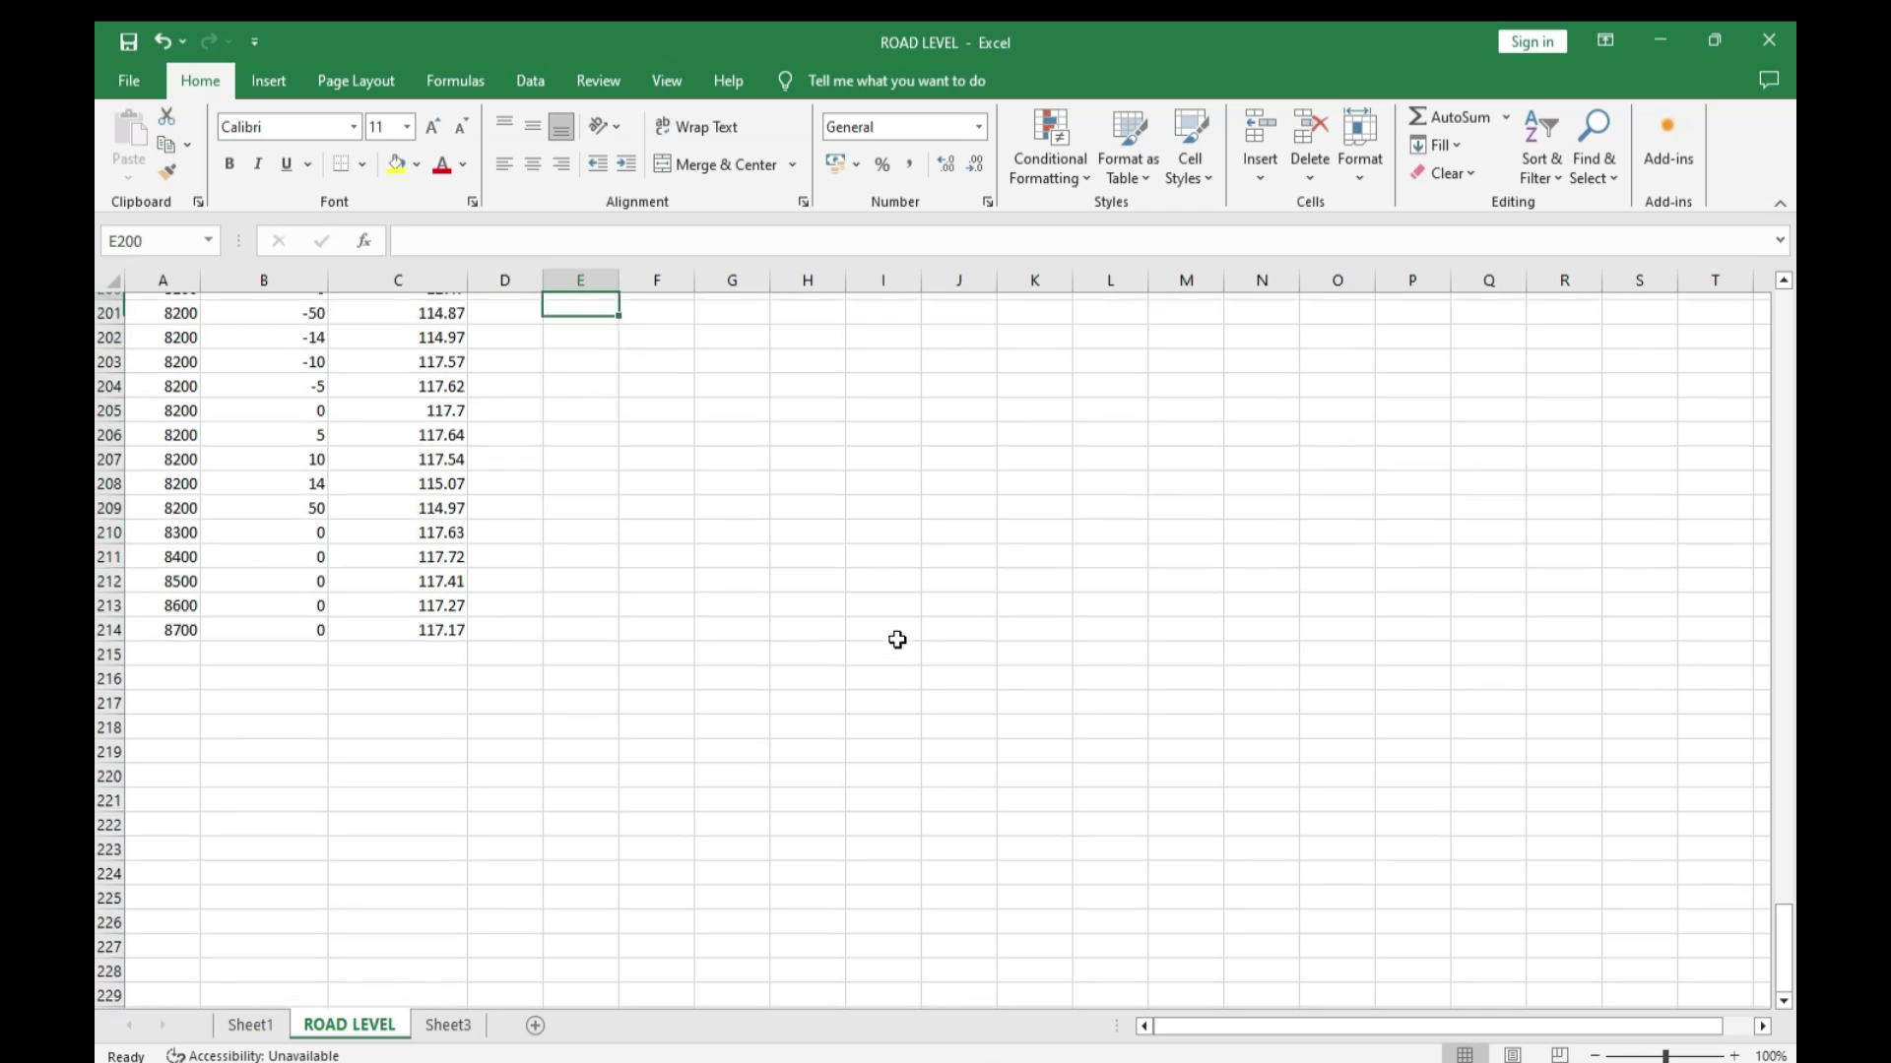
key("Up")
key("Up")
key("Up")
key("Page_Up")
key("Page_Up")
key("Page_Up")
key("Page_Up")
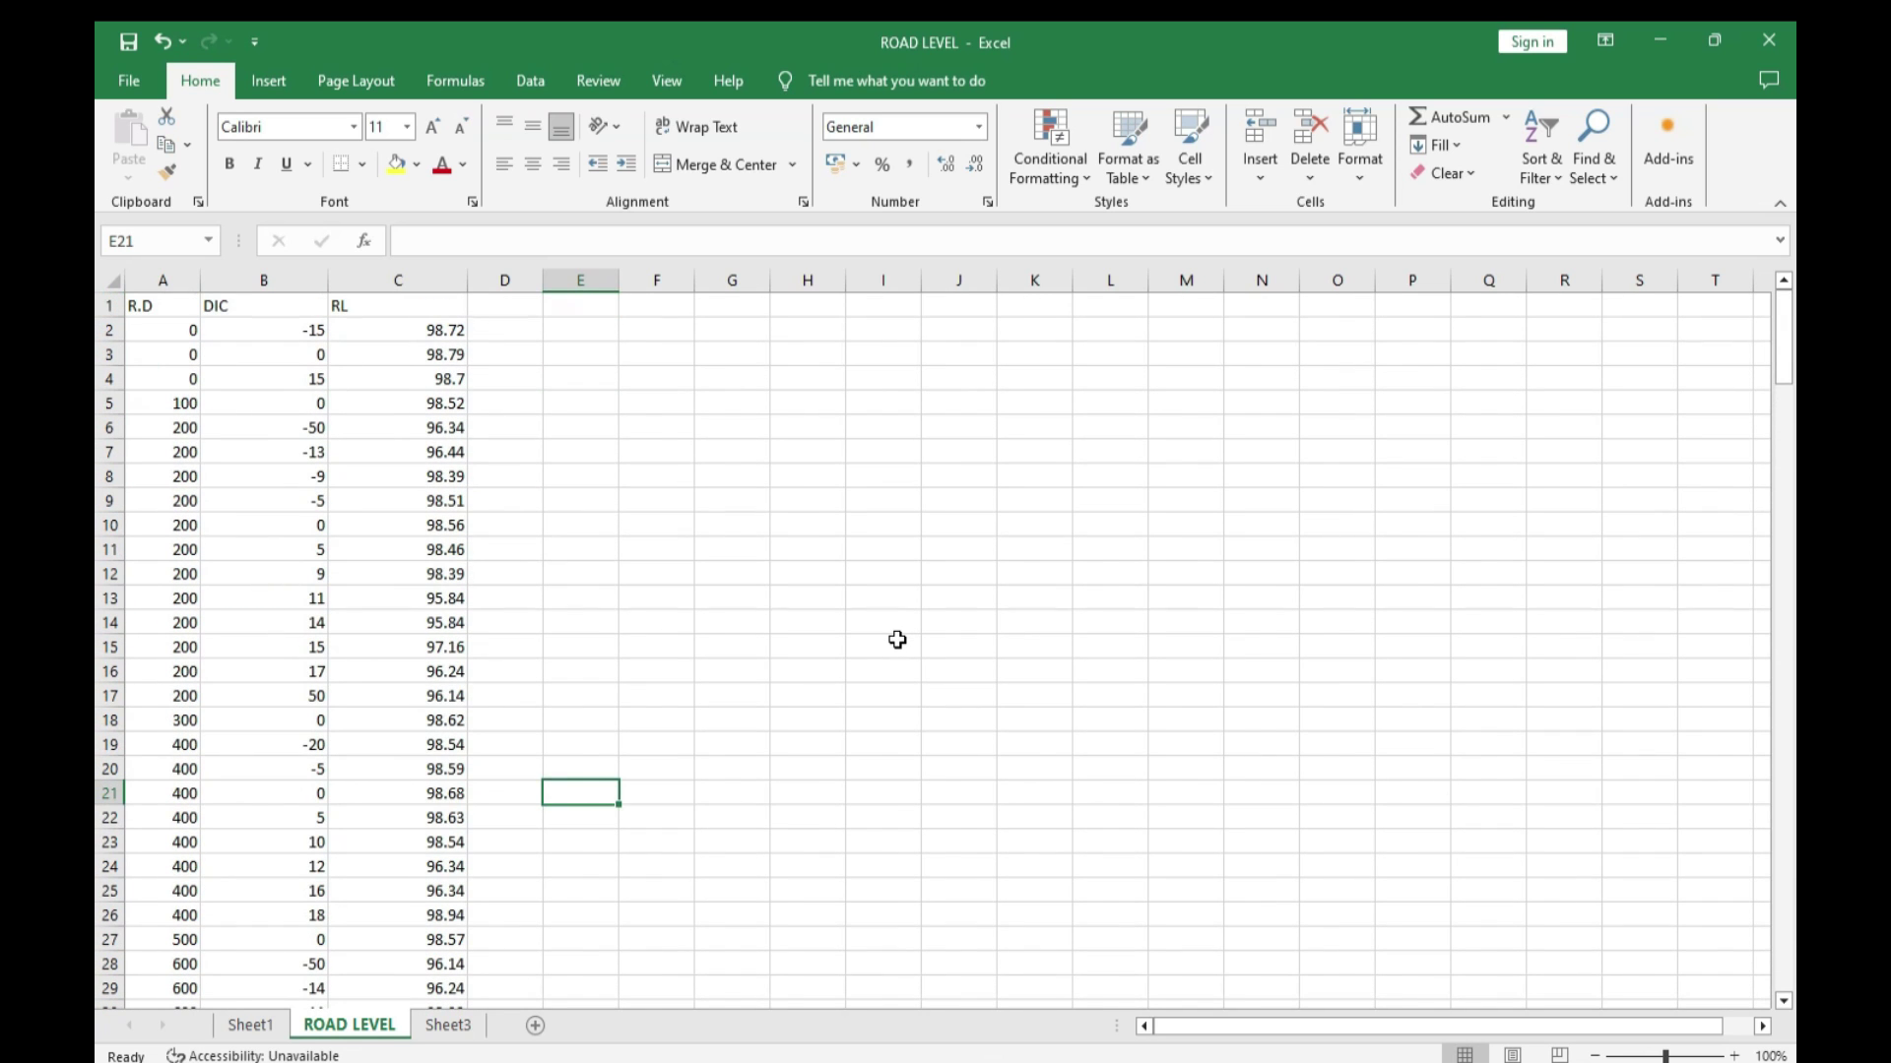
left_click(248, 306)
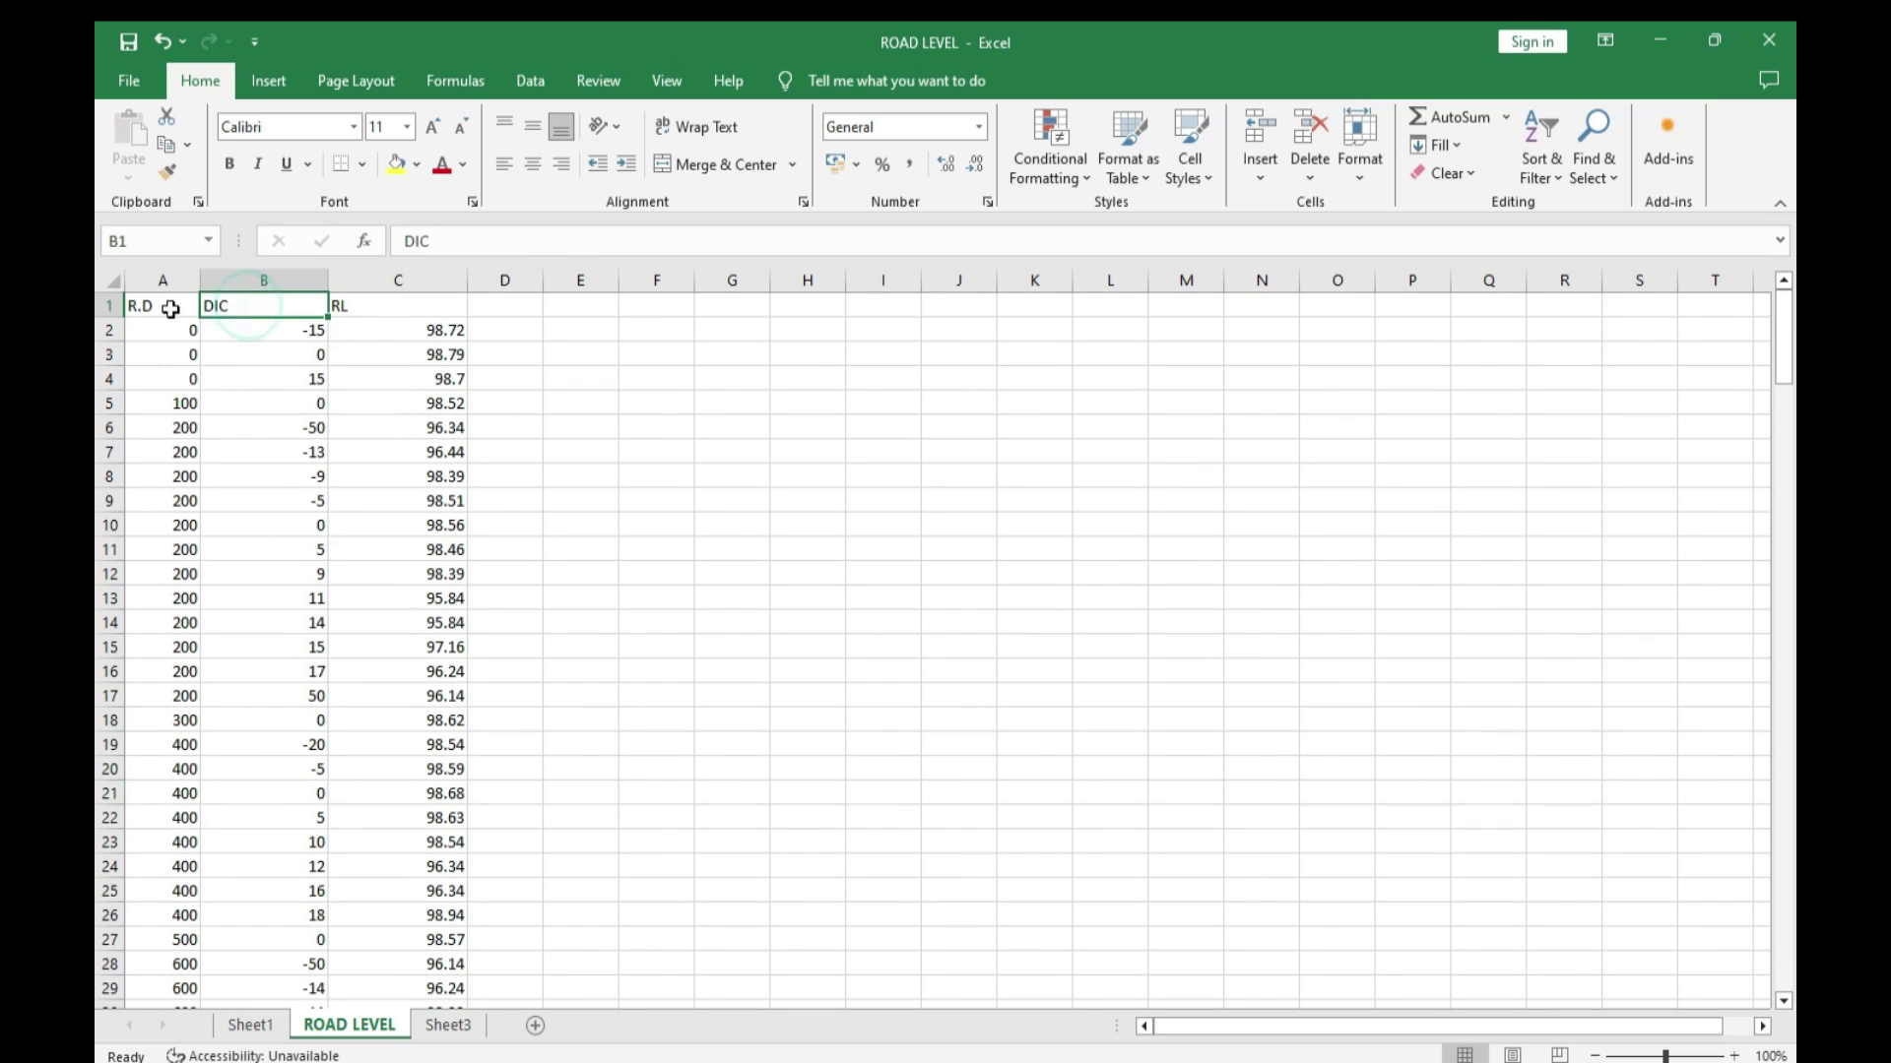
right_click(111, 305)
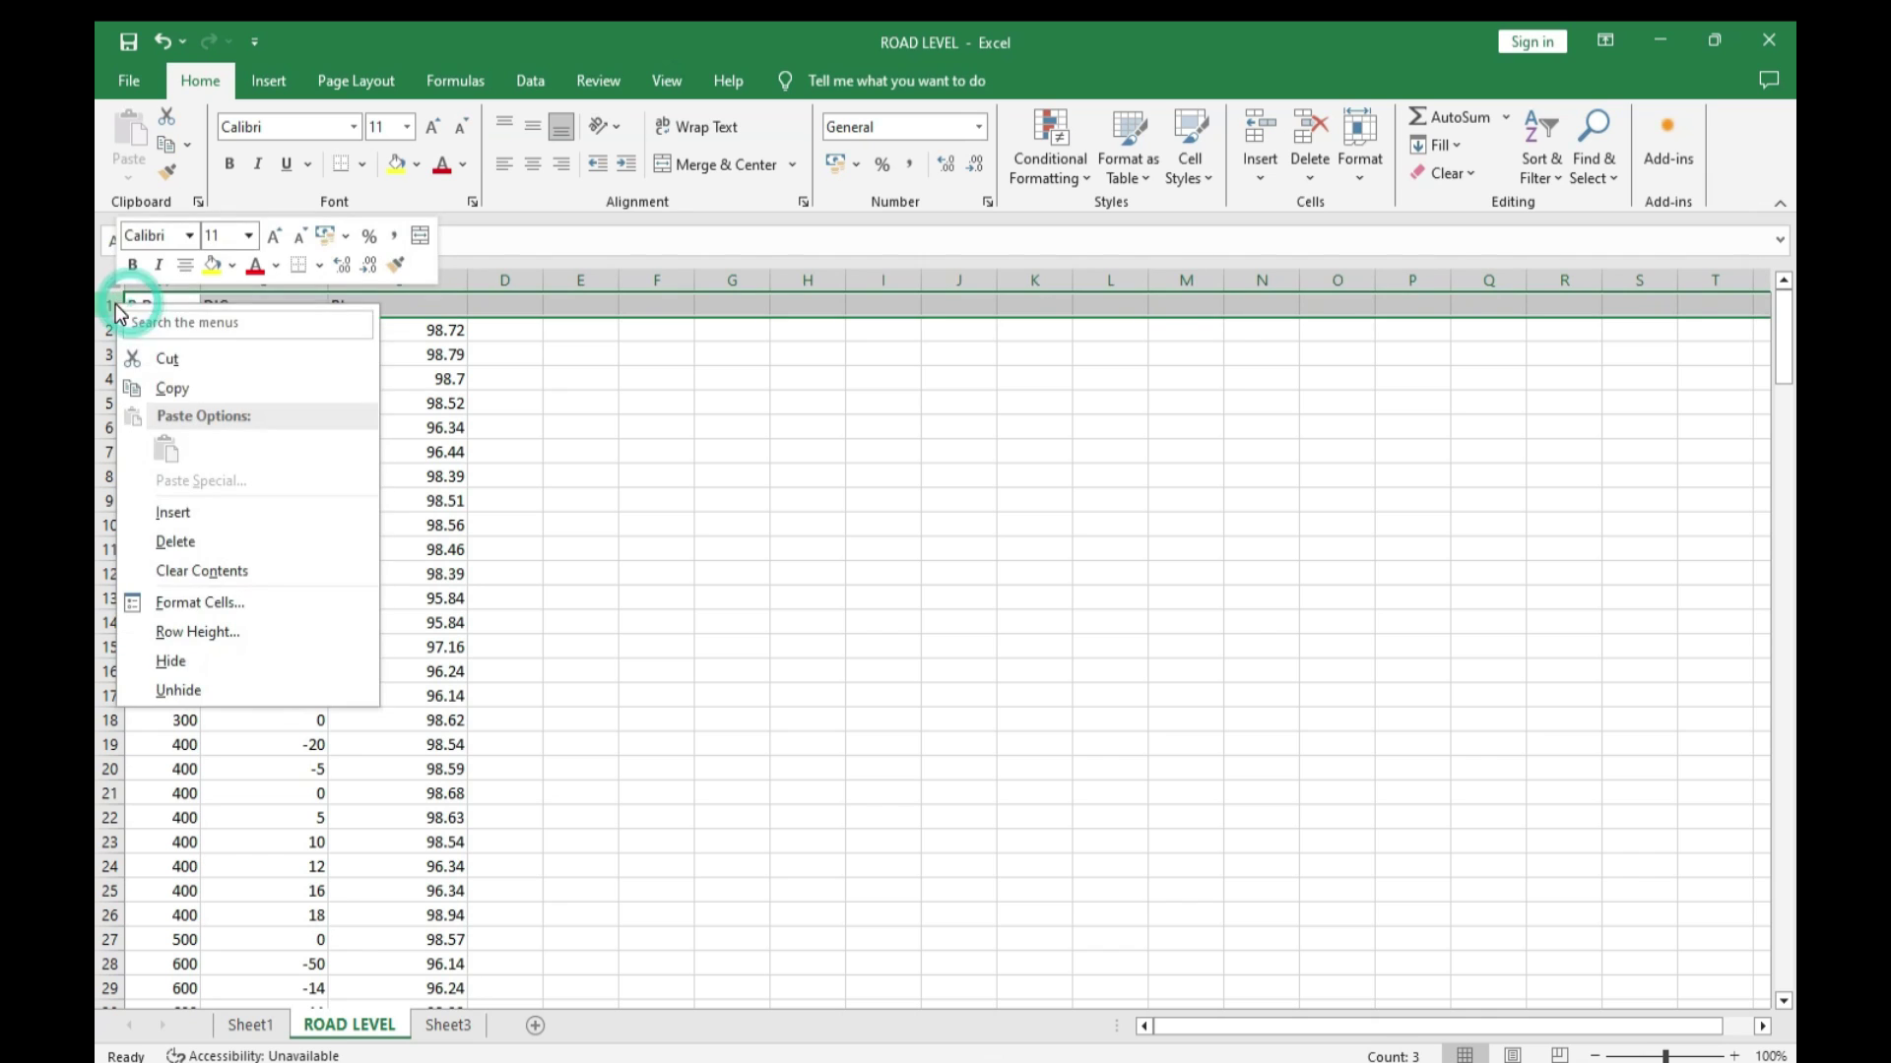
left_click(175, 539)
left_click(585, 450)
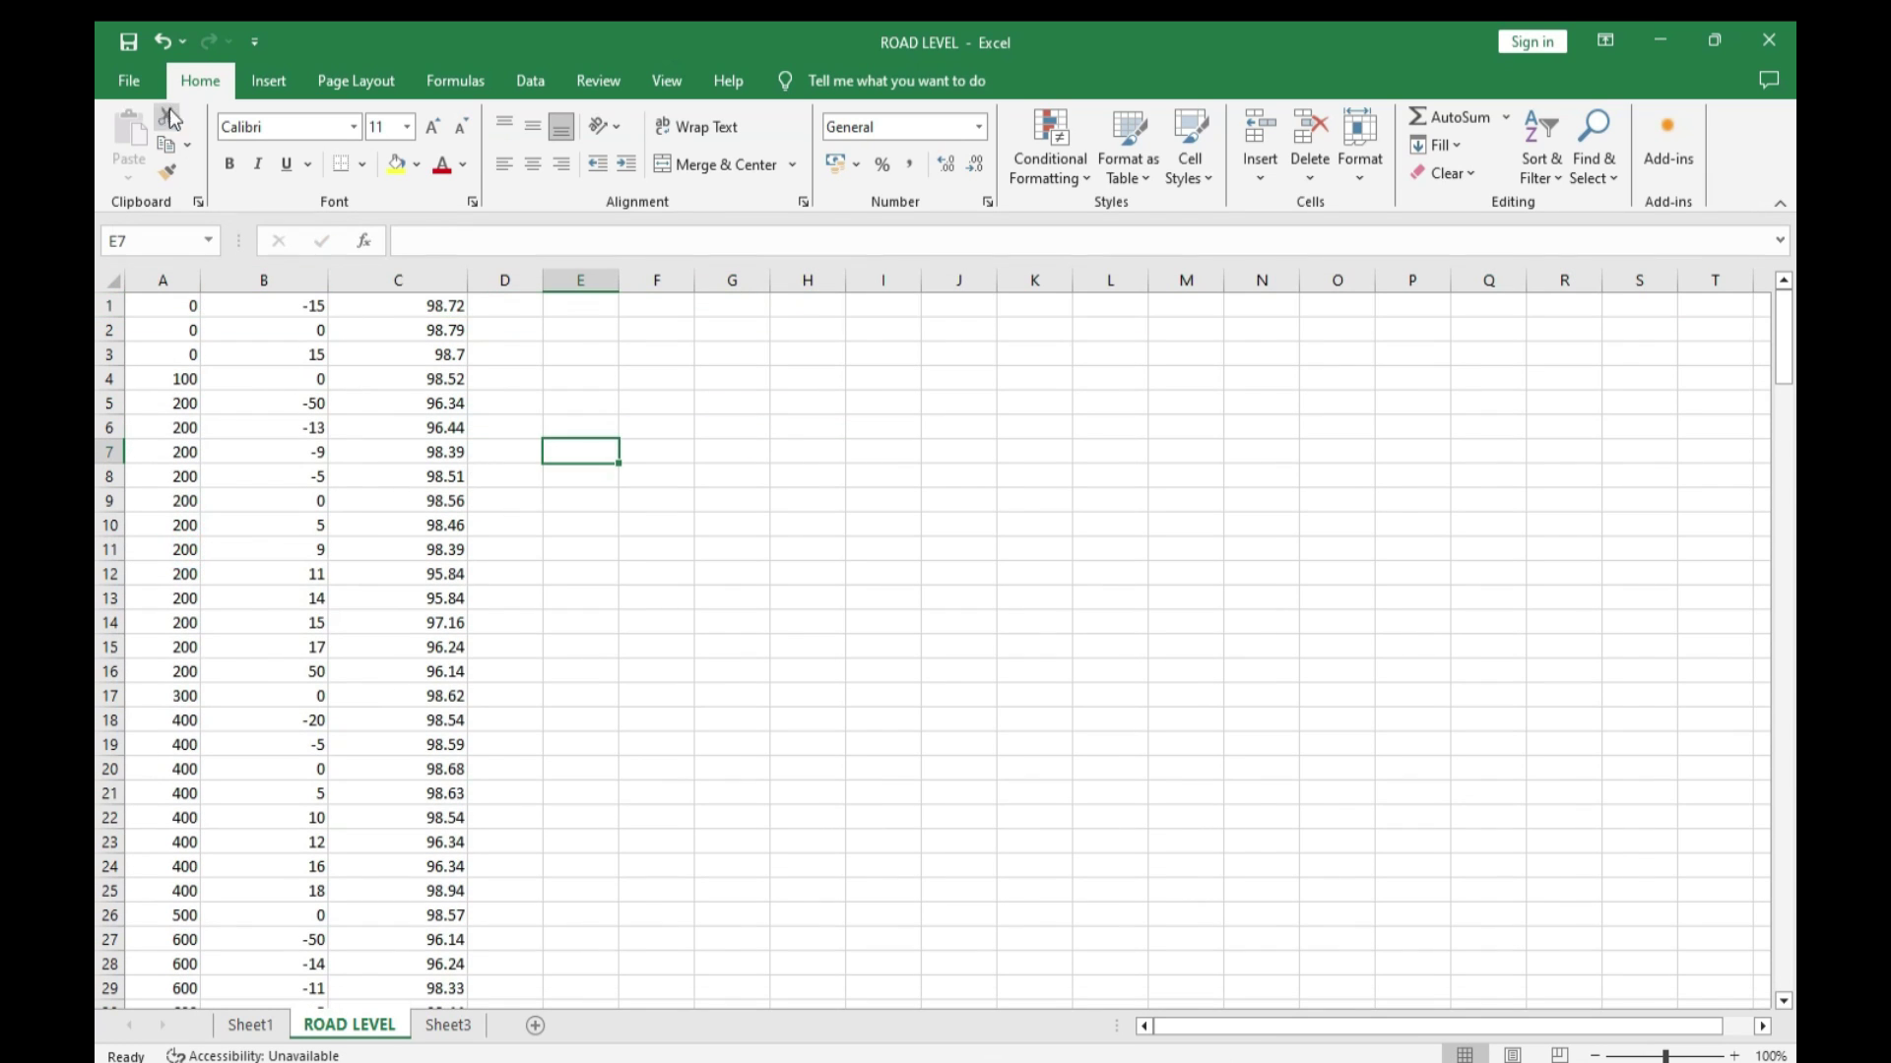
Step: Save ROAD LEVEL, keeping the CSV format
left_click(128, 41)
left_click(850, 626)
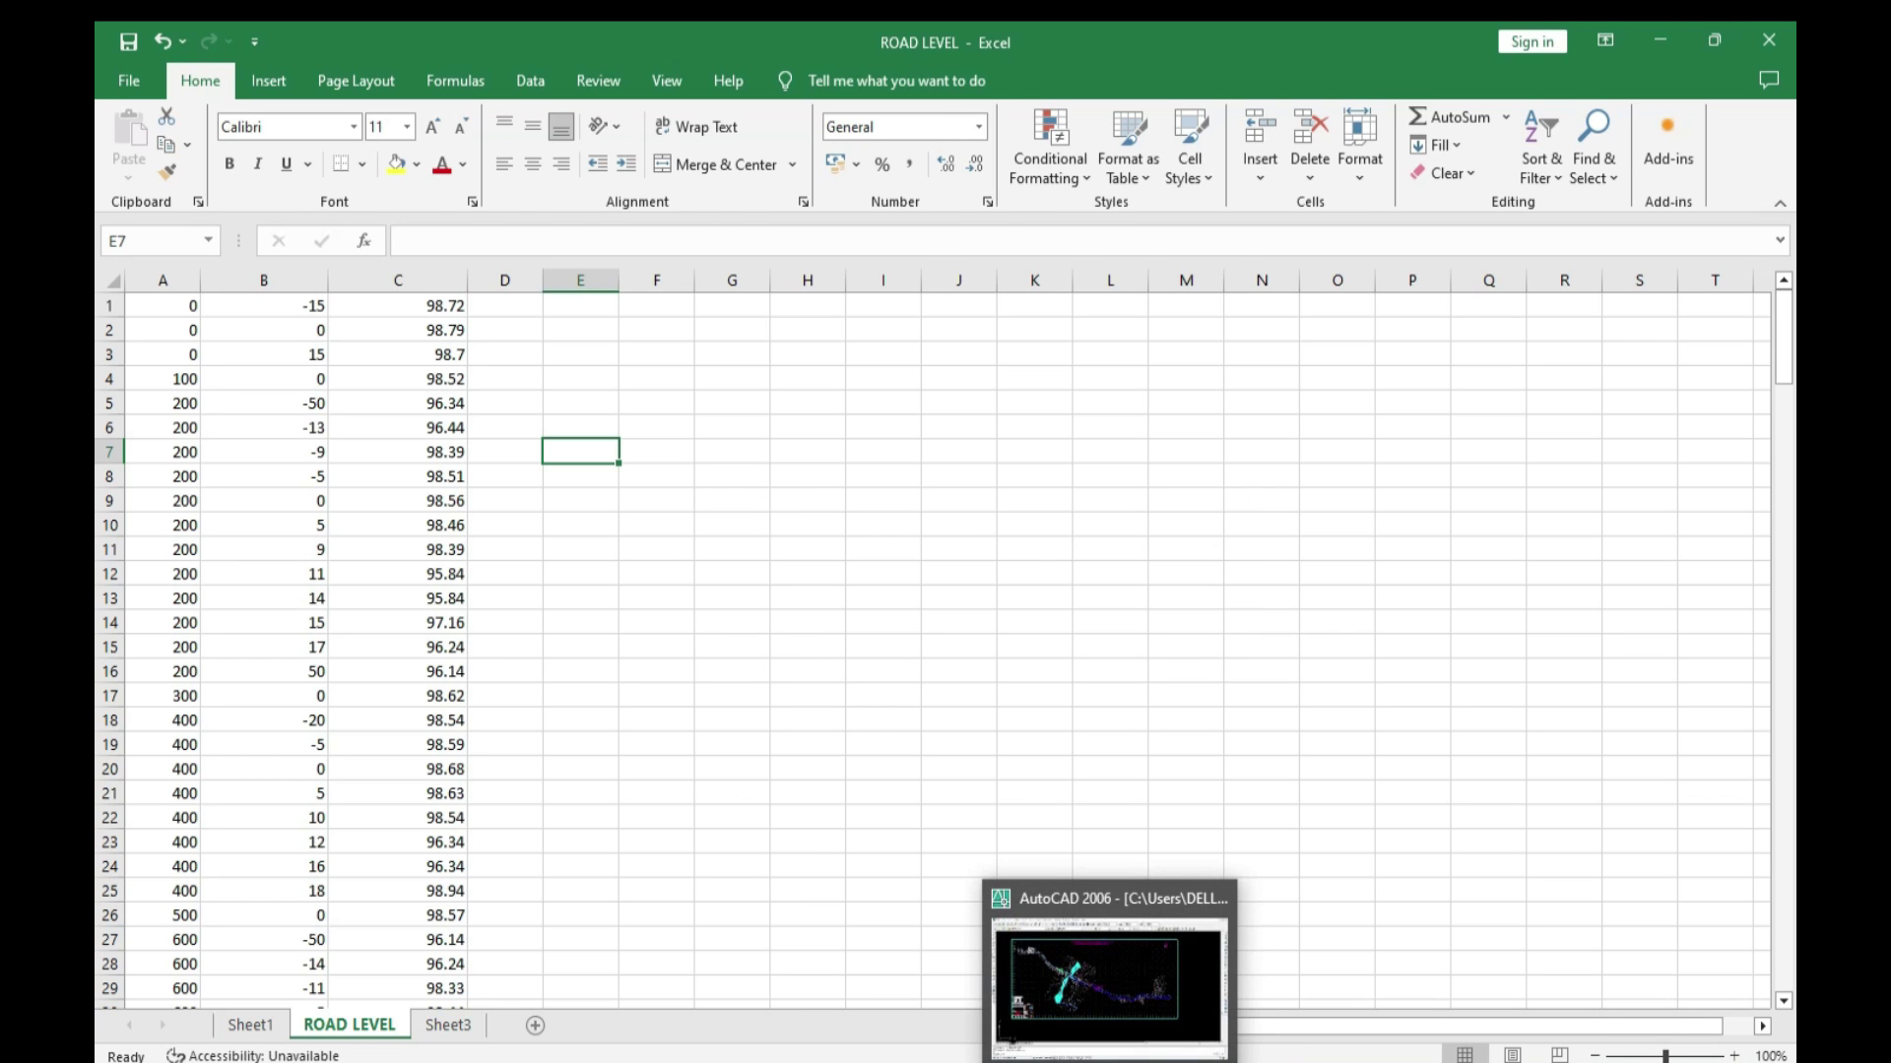
left_click(1110, 980)
Step: Import the header-free ROAD LEVEL.csv cross-section data starting 0, -15, 98.72 into Orig_Surface
left_click(1065, 190)
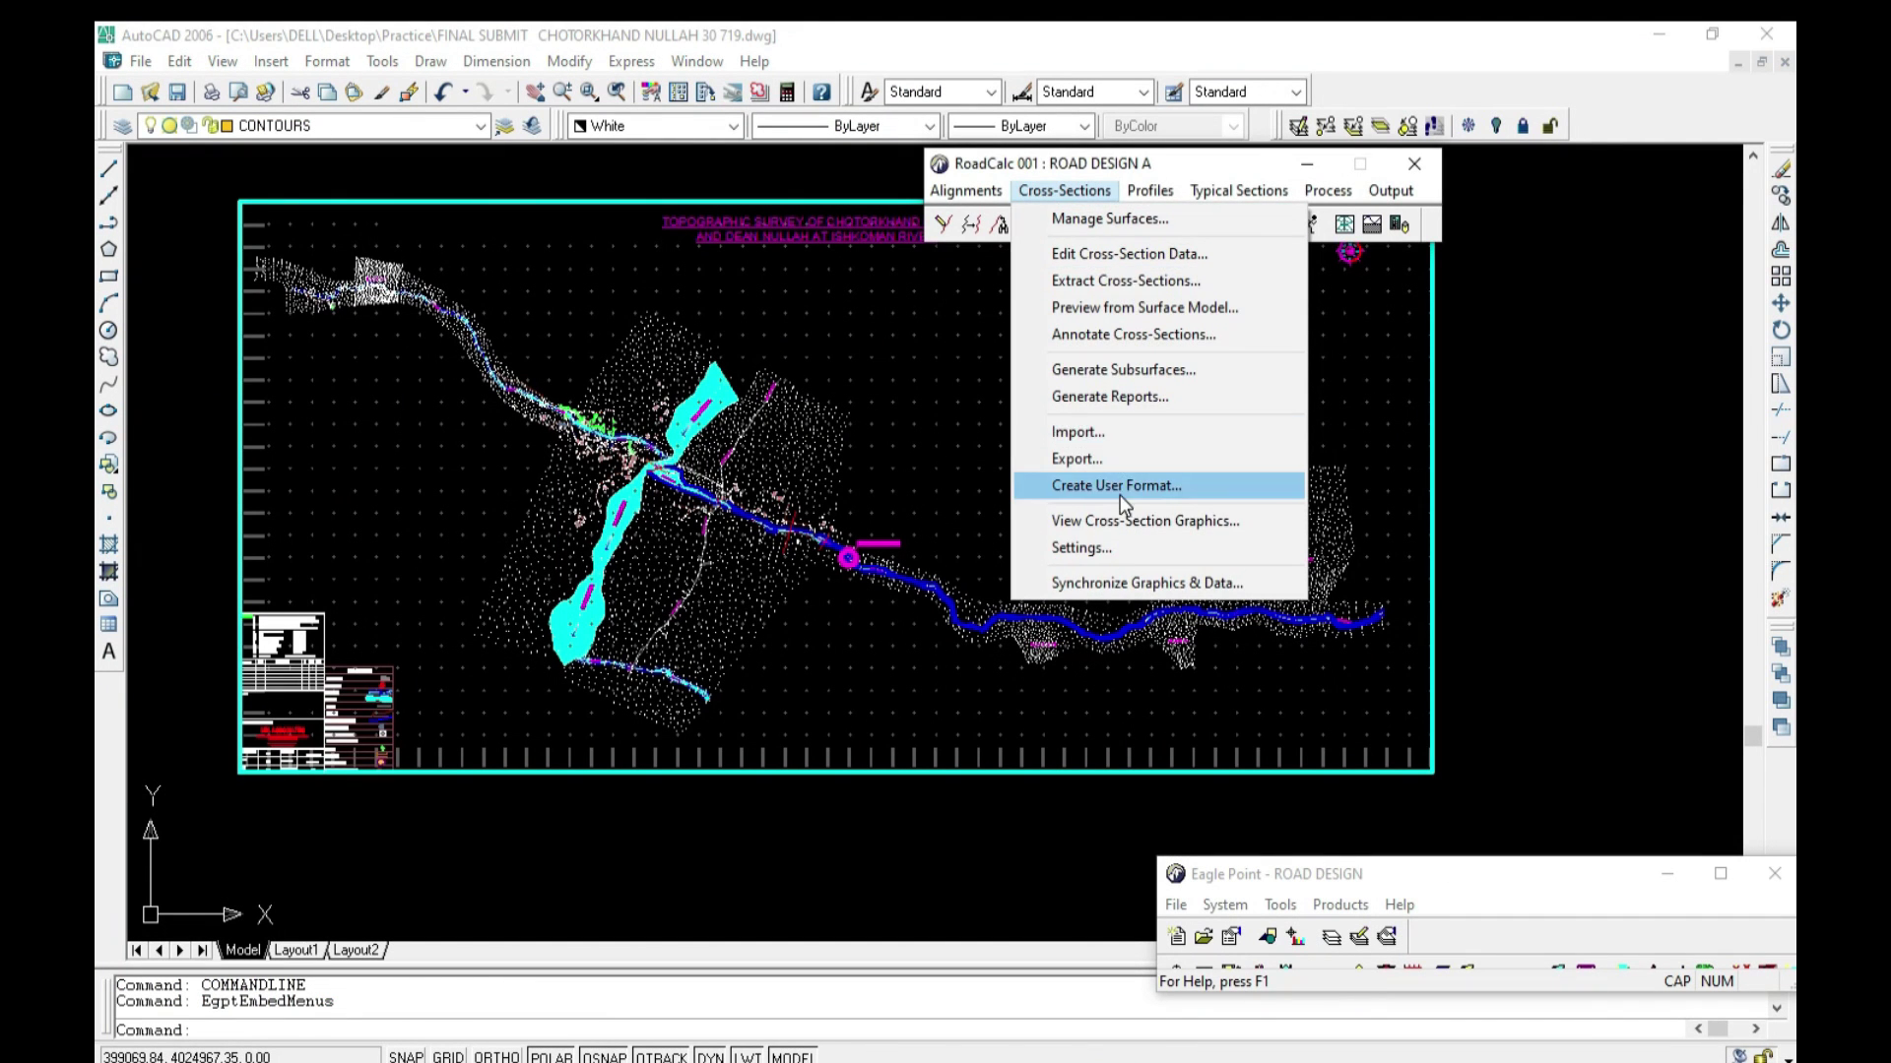
left_click(1122, 431)
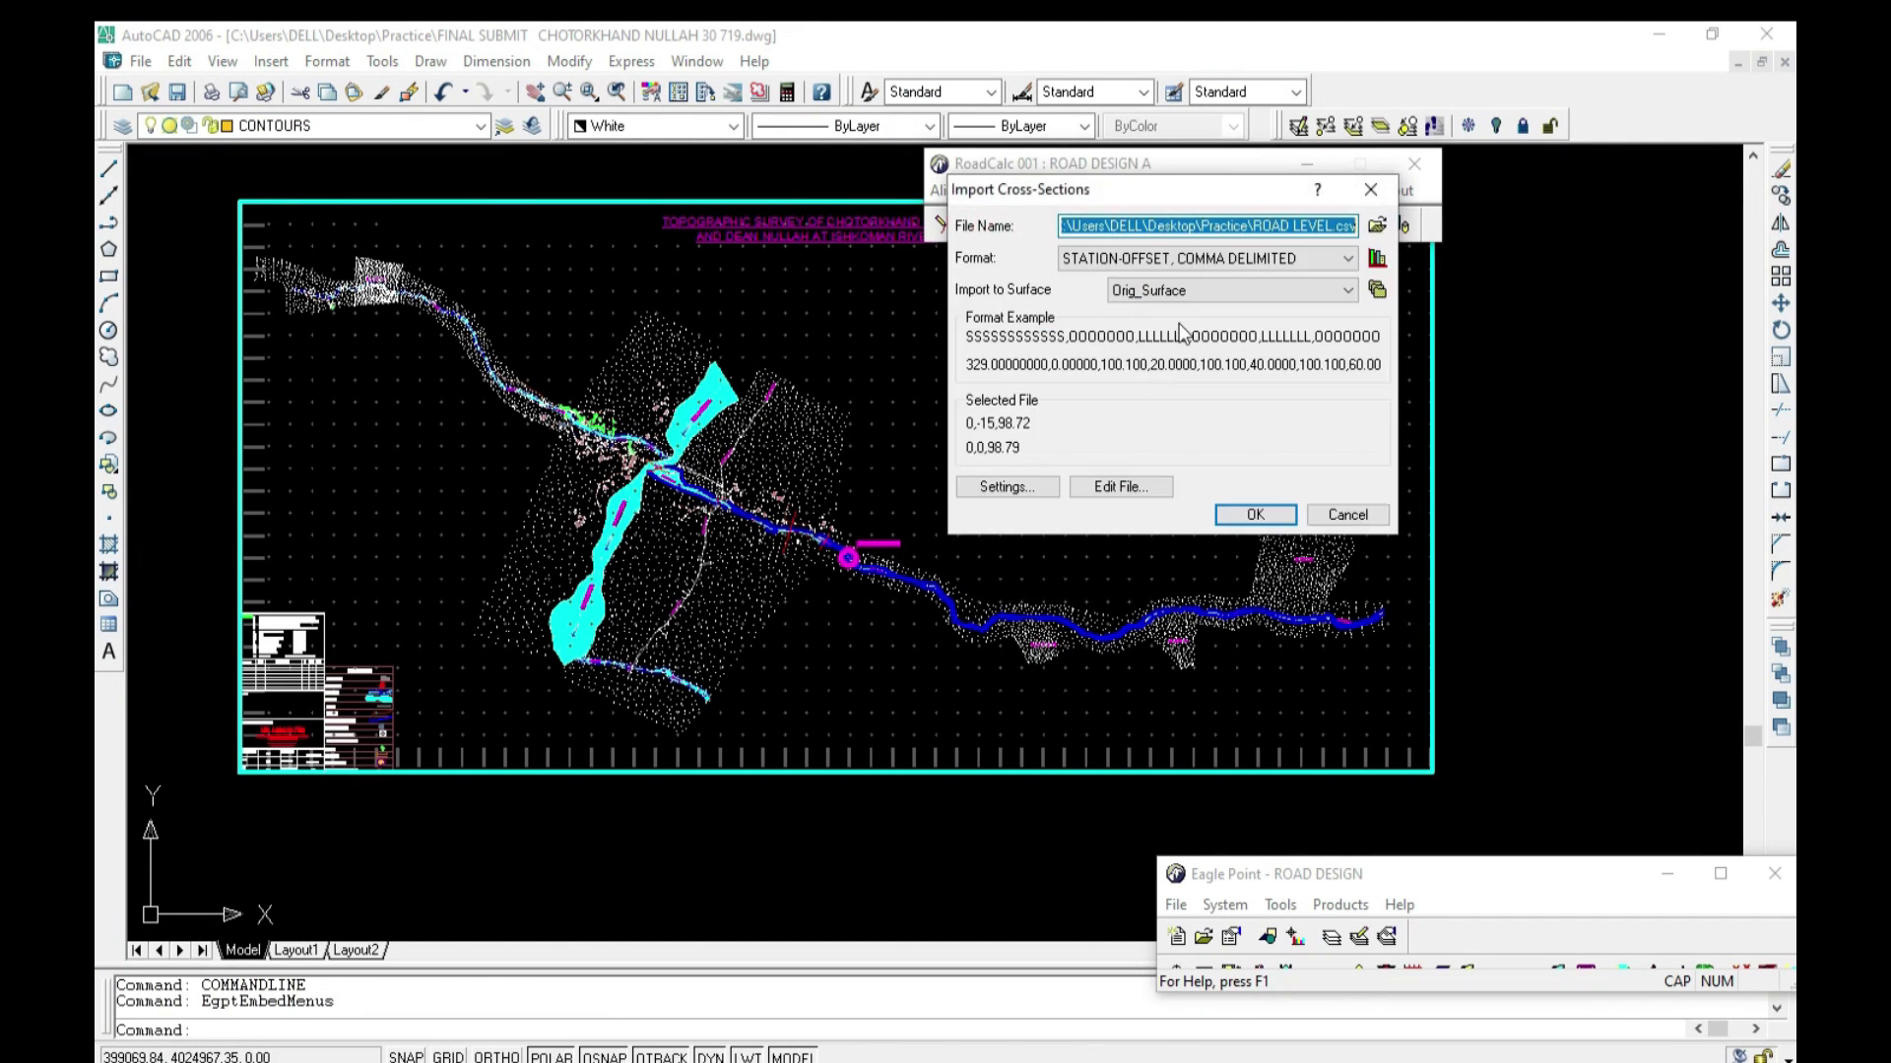
left_click(1377, 227)
scroll(1024, 394, "down", 1)
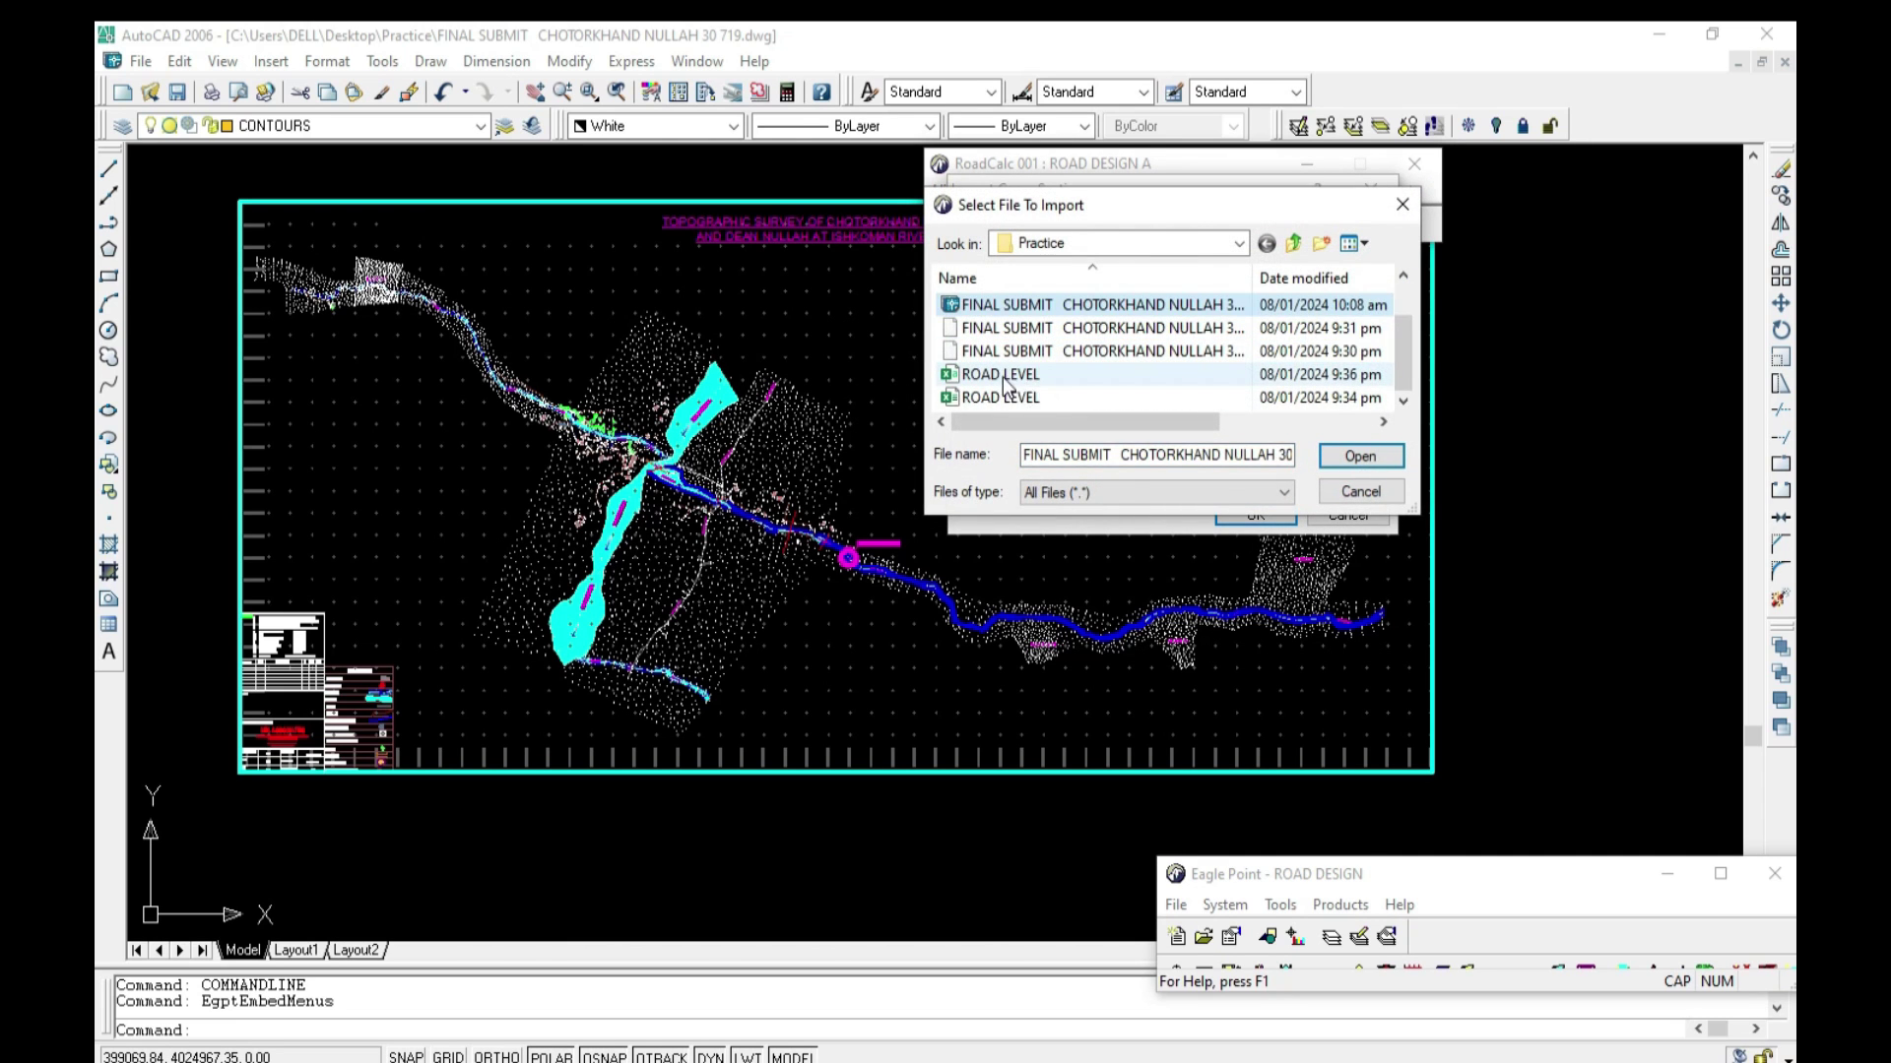
double_click(1002, 376)
left_click(1256, 515)
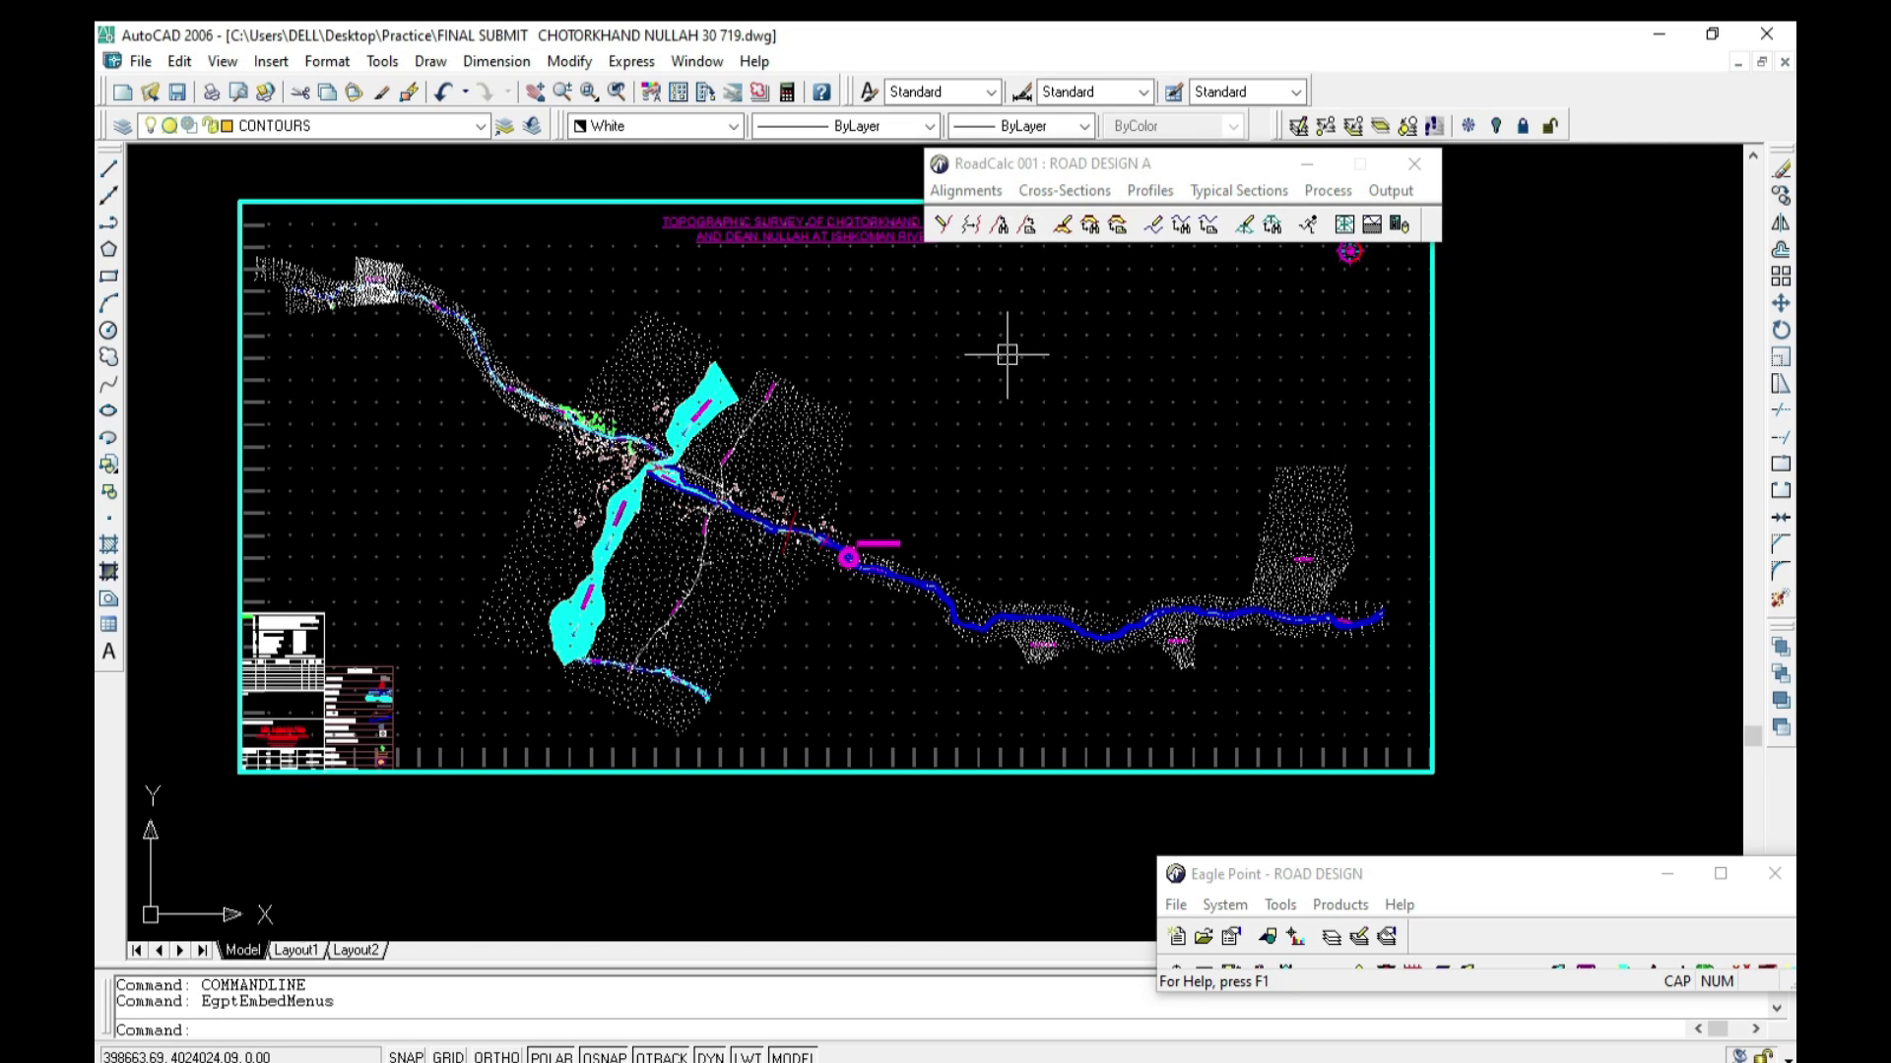
Step: Open Edit Cross-Section Data and draw the cross-section for station 2+00.00
left_click(1036, 202)
left_click(1077, 252)
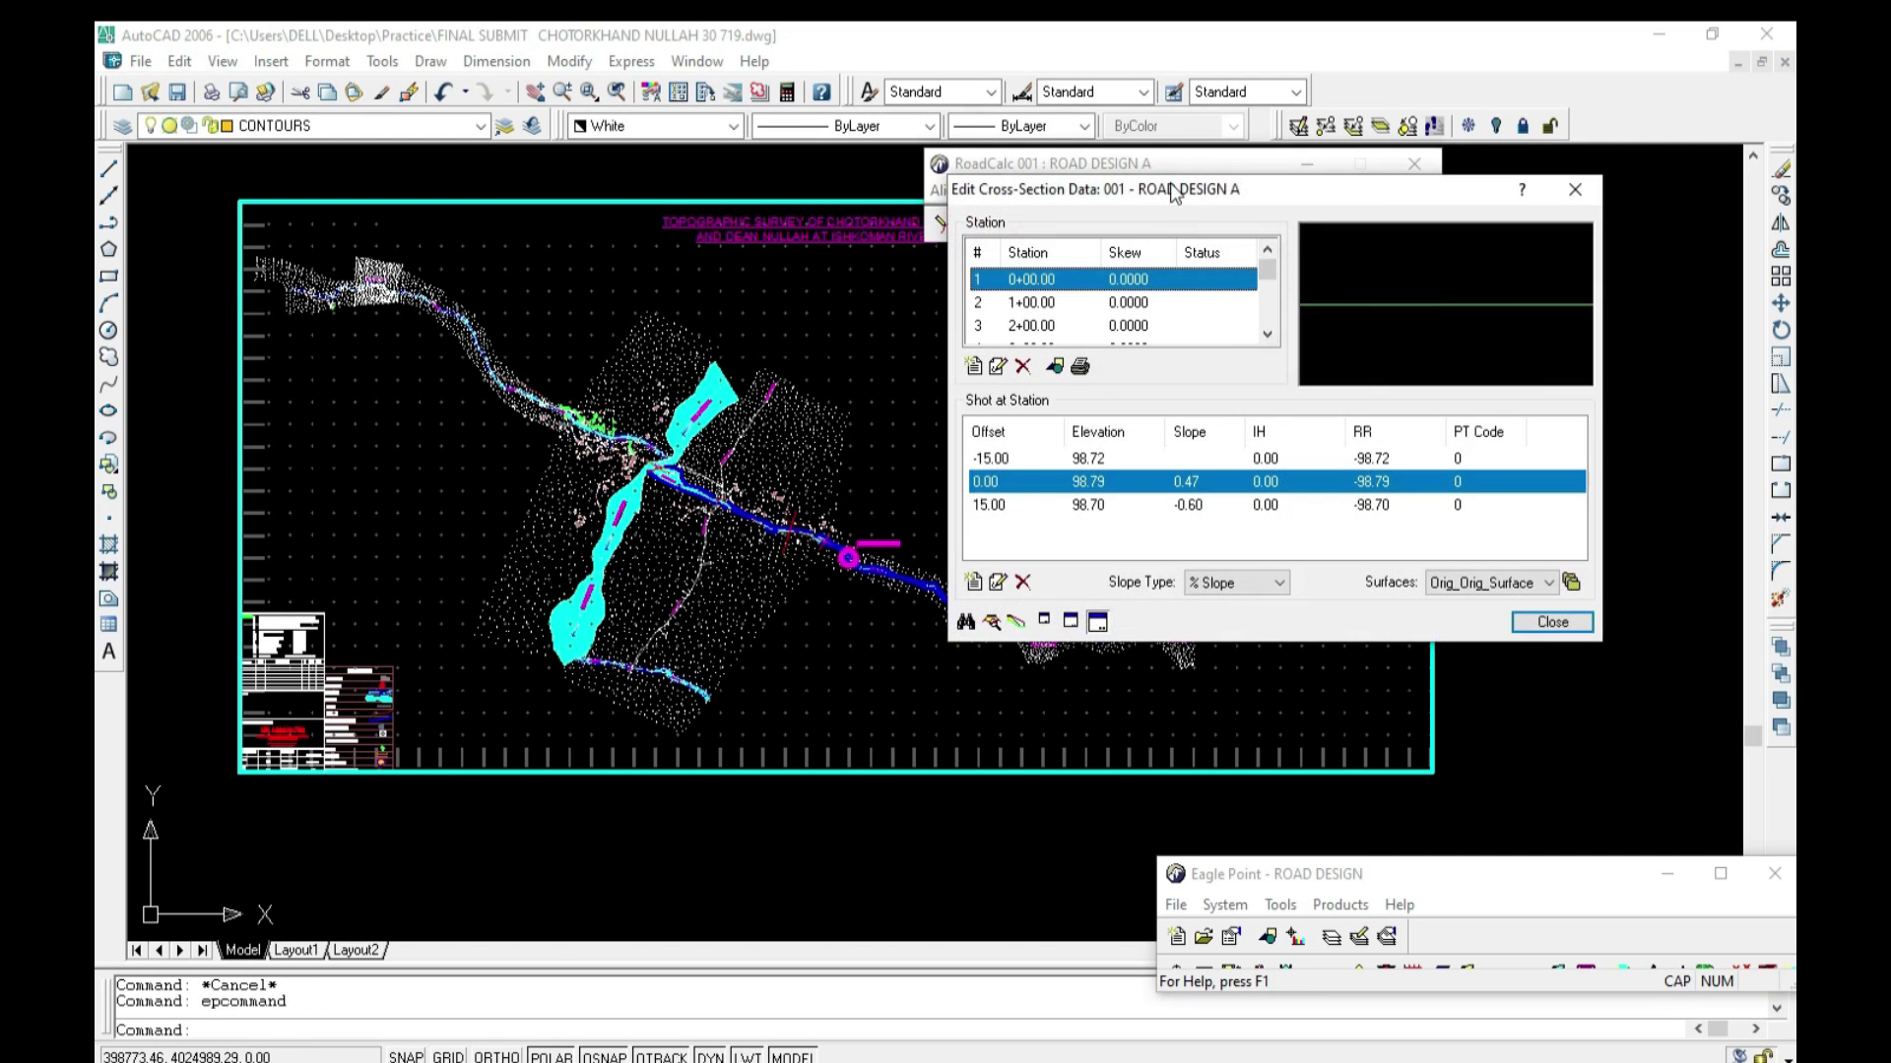
left_click_drag(1148, 195, 987, 195)
left_click(853, 325)
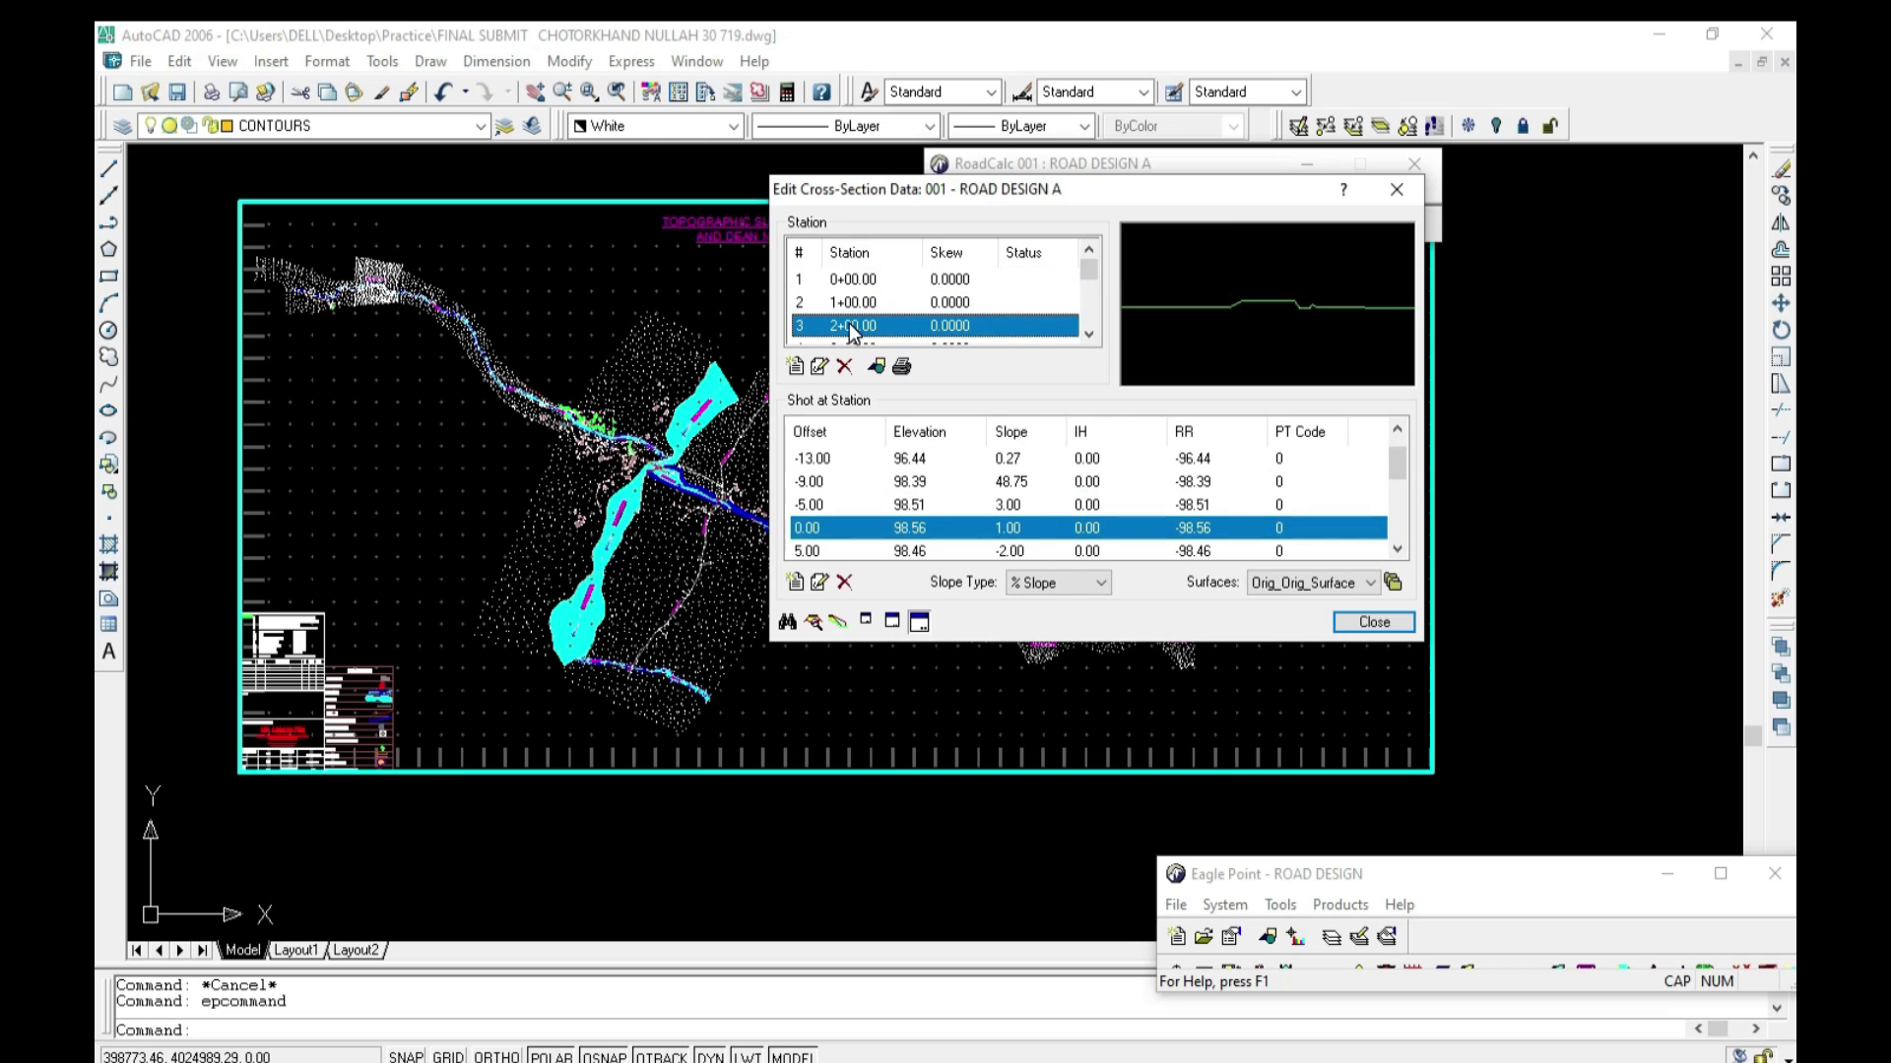
left_click(787, 621)
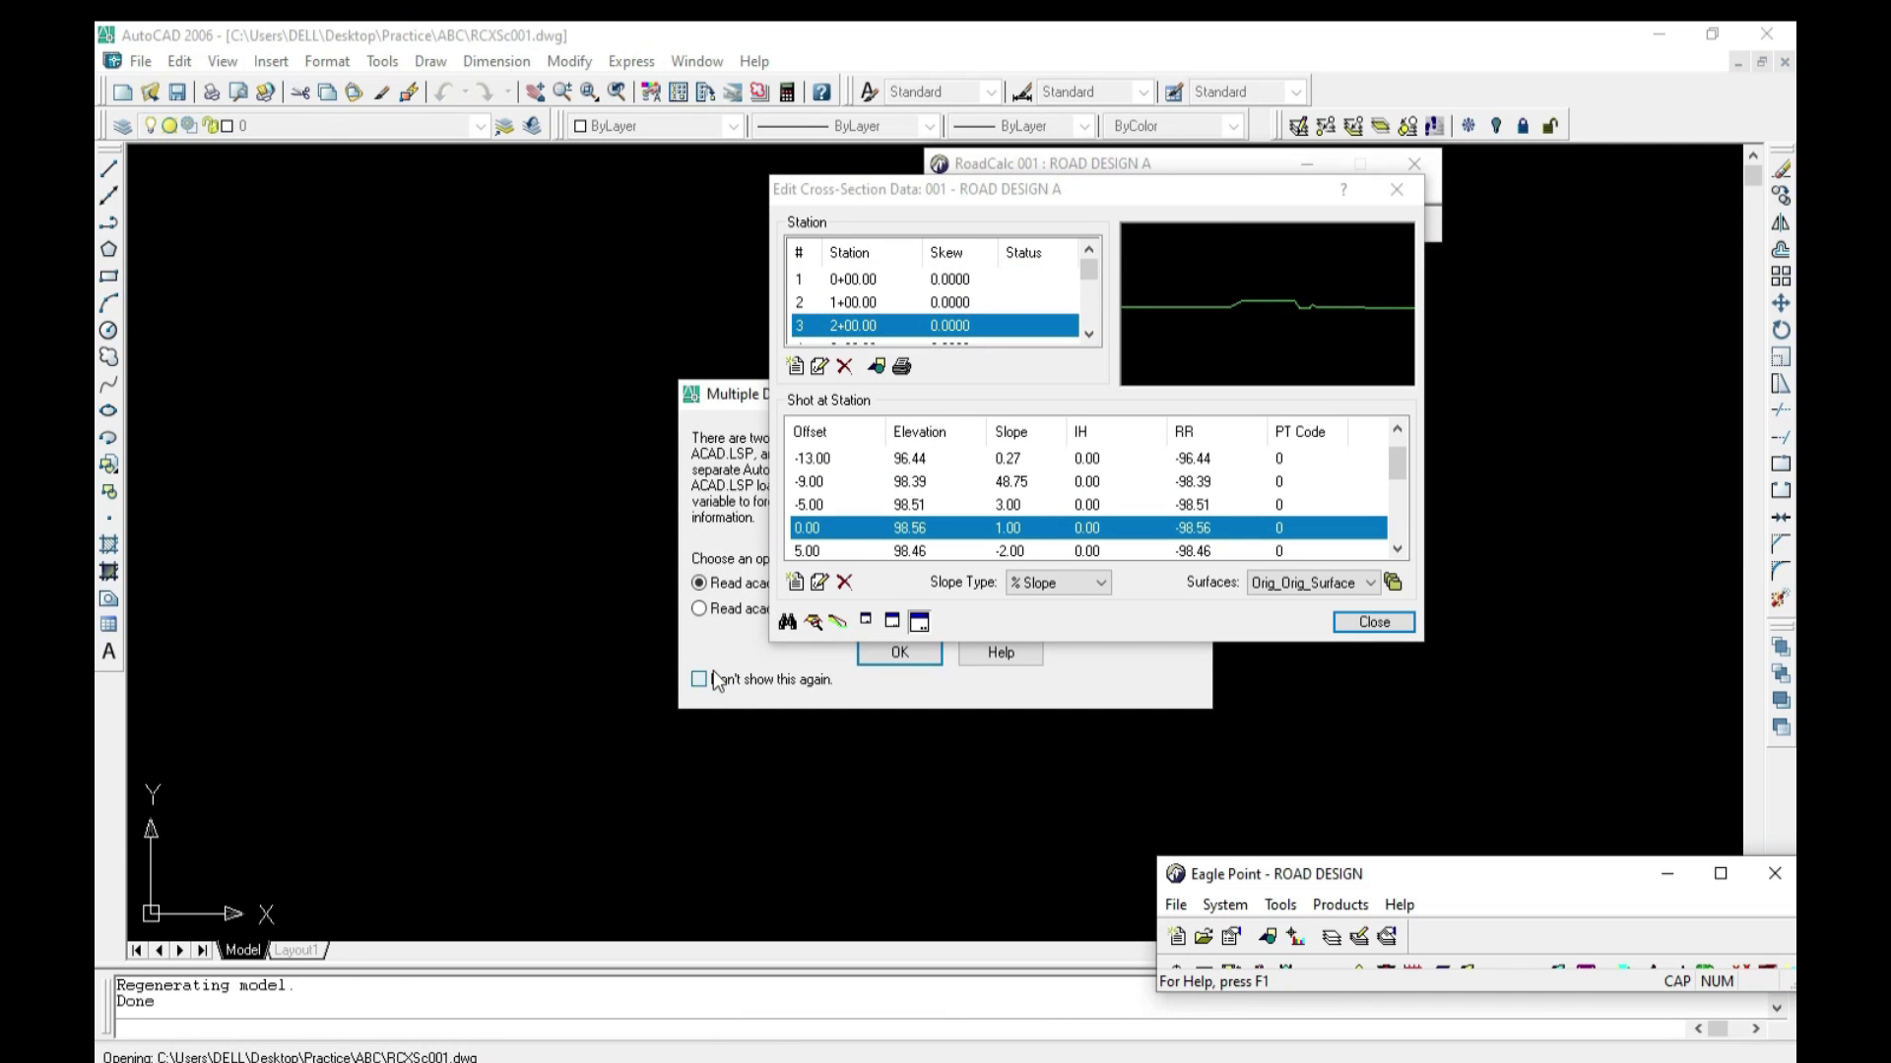
left_click(882, 652)
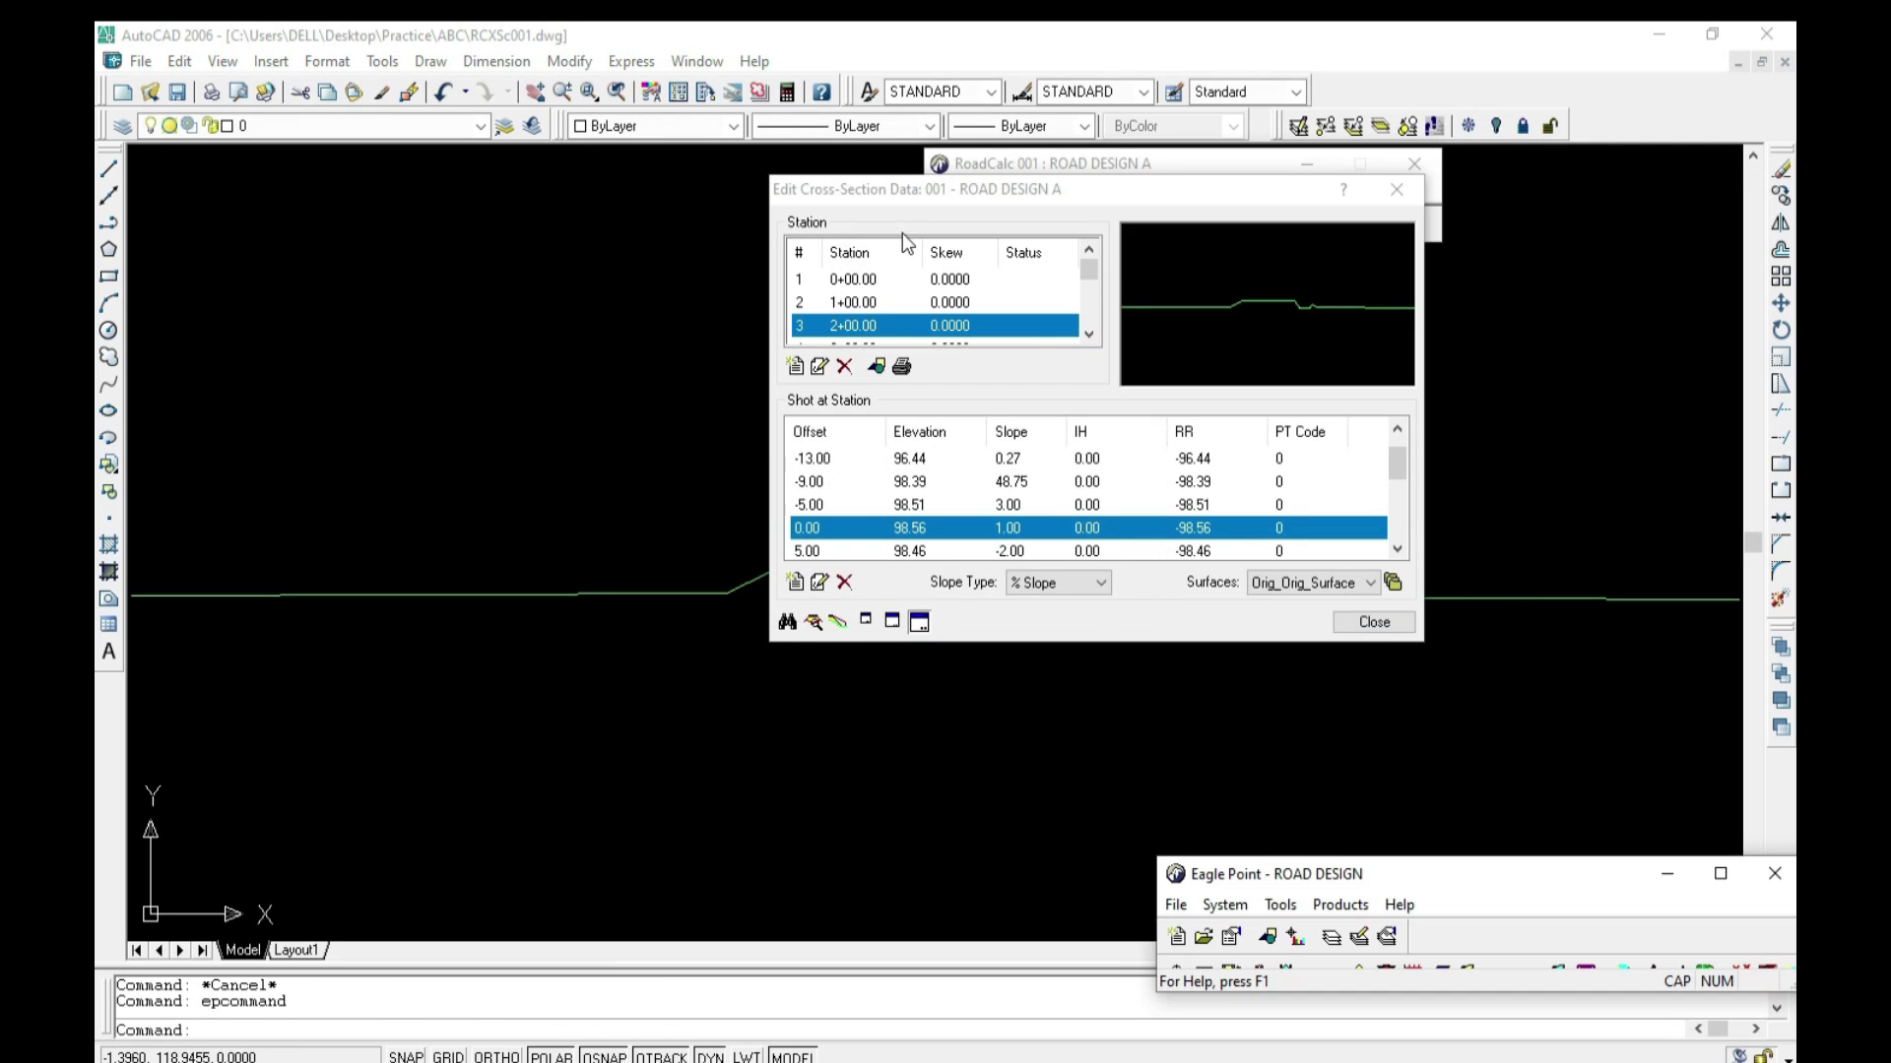
Step: Move the editor aside and zoom to inspect the 2+00.00 cross-section
left_click_drag(962, 194, 1575, 215)
scroll(899, 546, "up", 3)
scroll(899, 546, "down", 2)
scroll(899, 546, "up", 3)
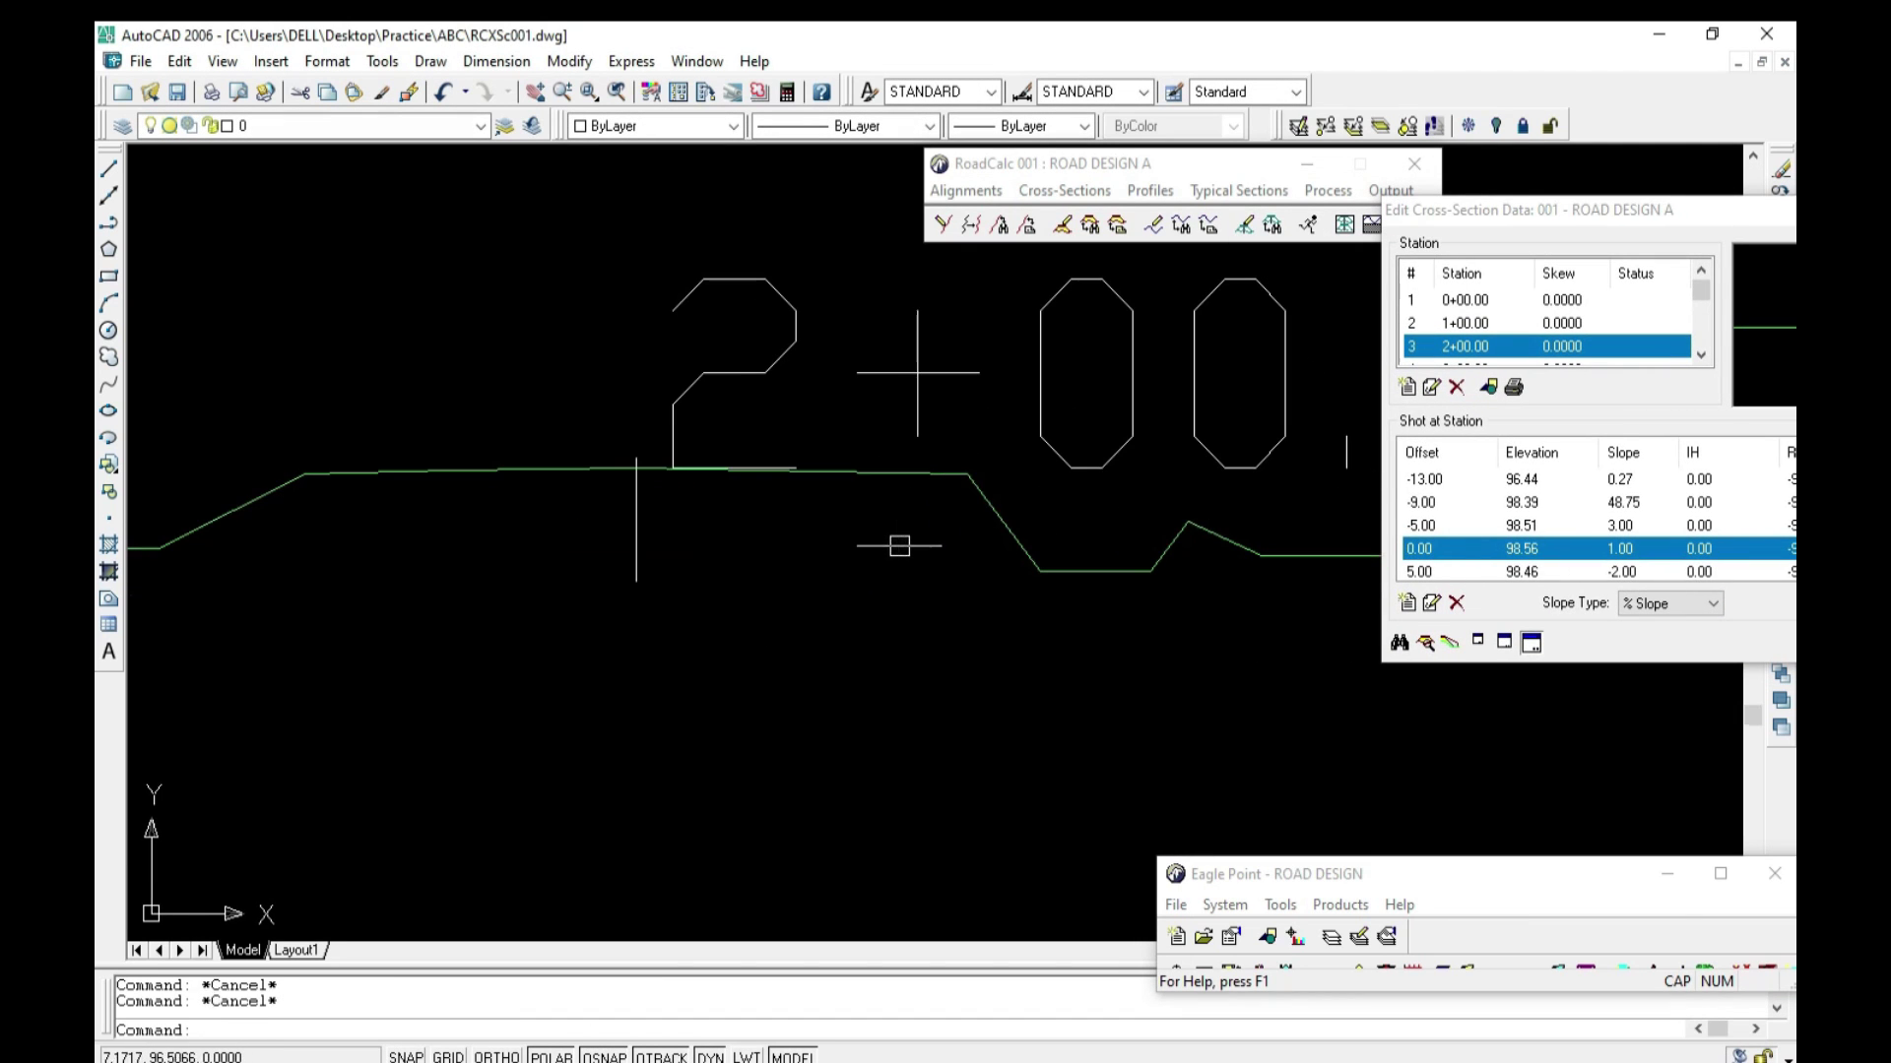
scroll(949, 506, "down", 3)
scroll(1139, 497, "up", 3)
scroll(775, 387, "up", 1)
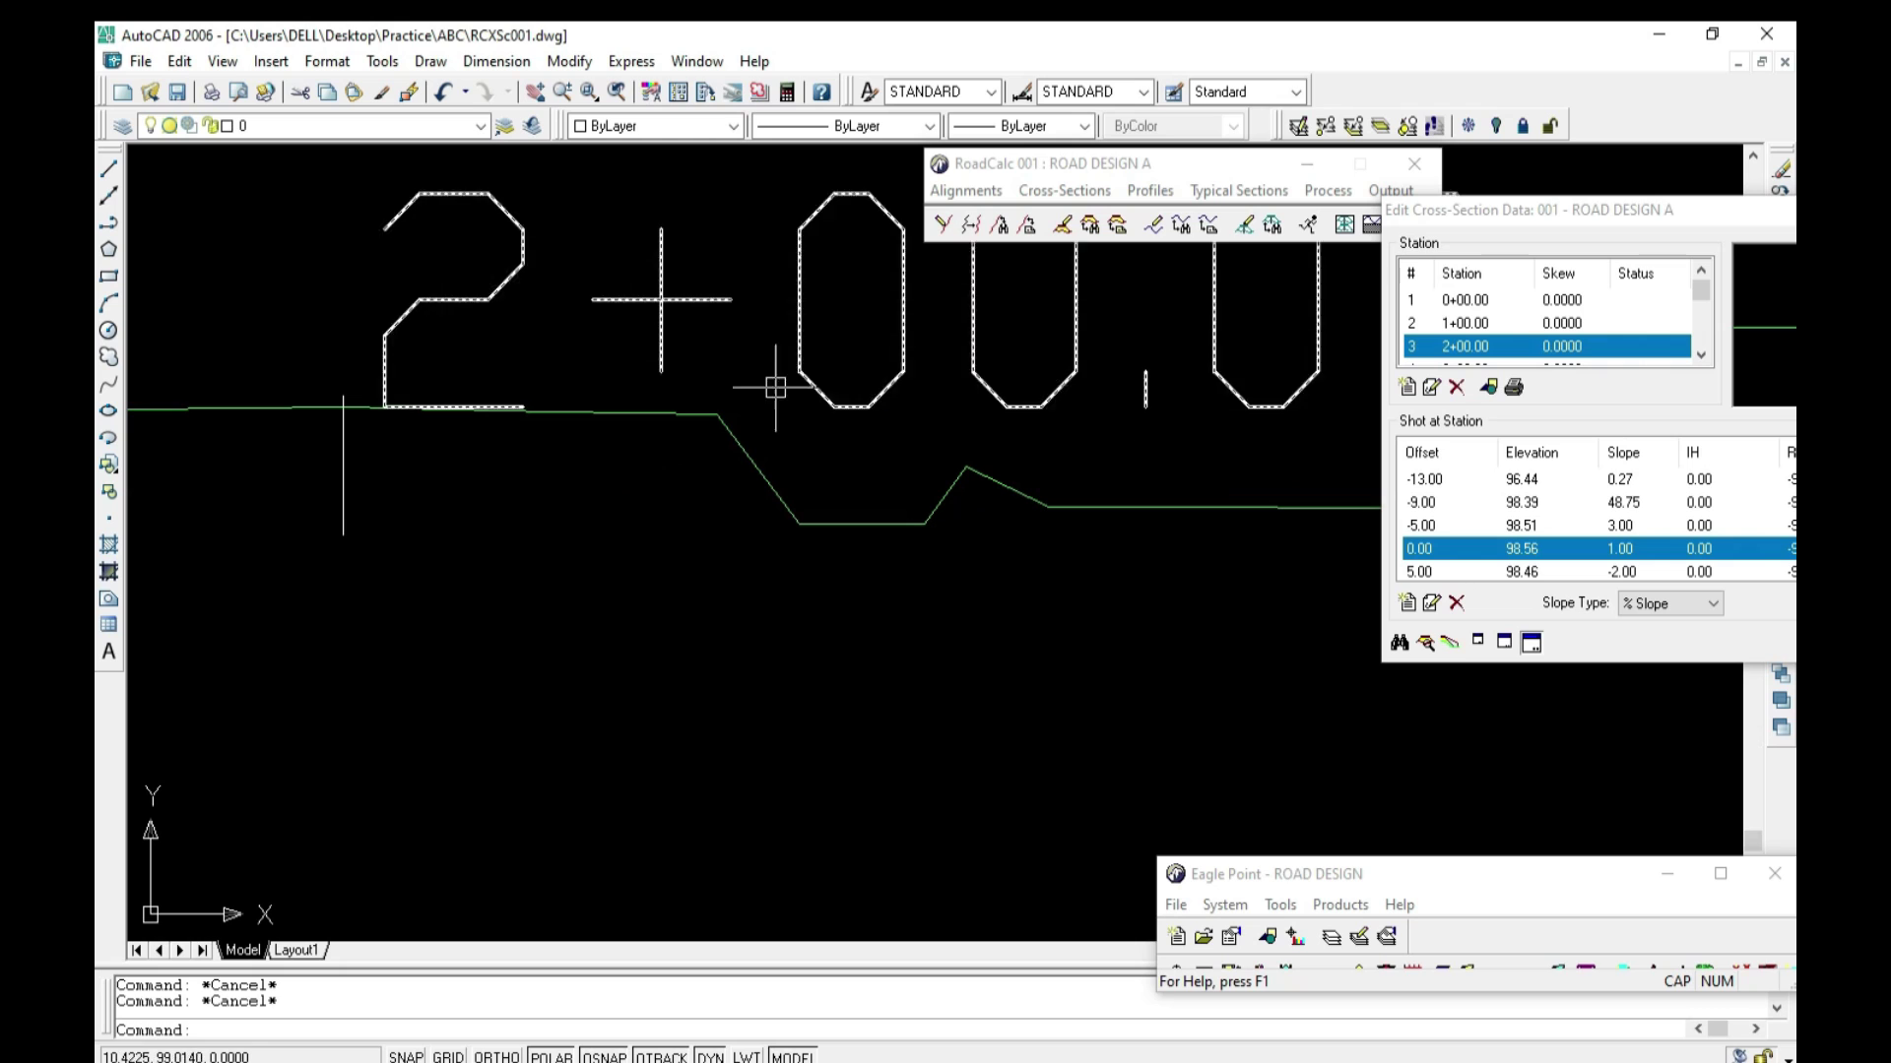
scroll(867, 484, "down", 2)
scroll(865, 493, "down", 1)
Step: Step through stations 3+00.00 to 4+00.00, draw the 4+00.00 section, and close the editor
left_click_drag(1446, 223, 1000, 188)
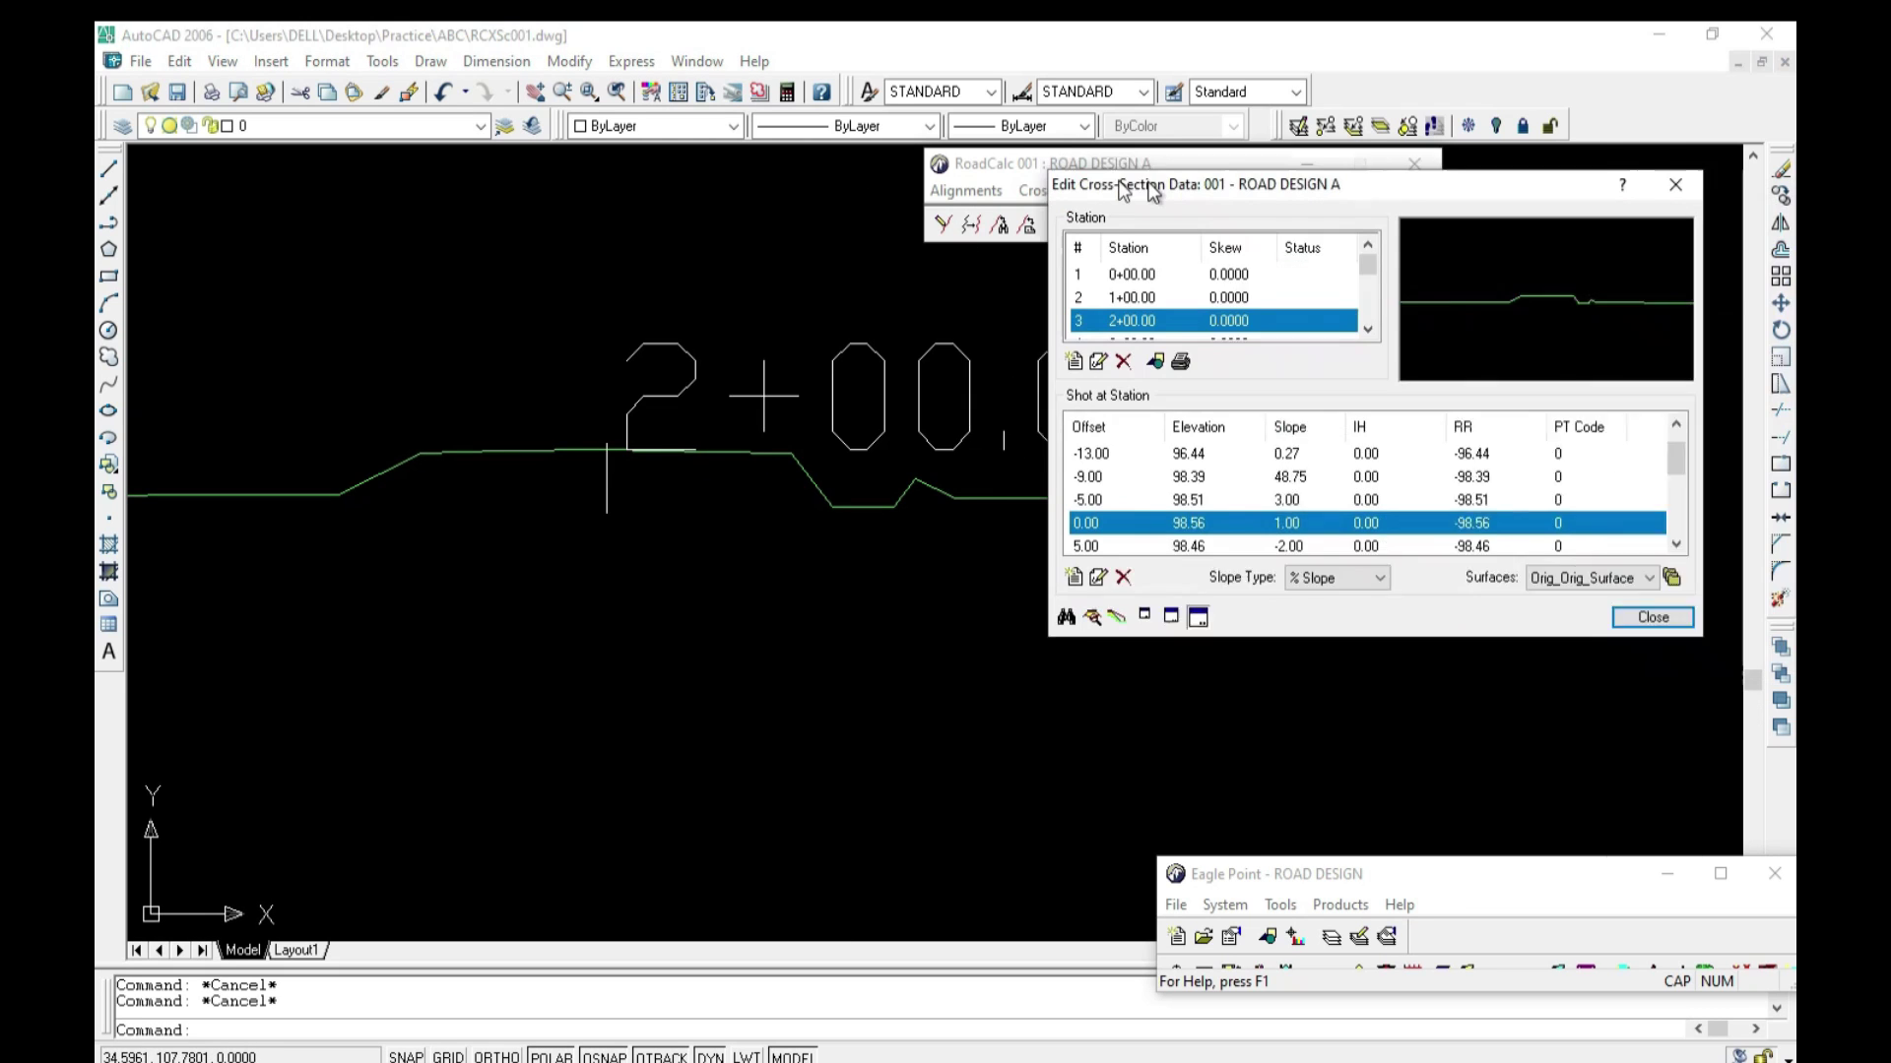
left_click(1036, 323)
left_click(1025, 315)
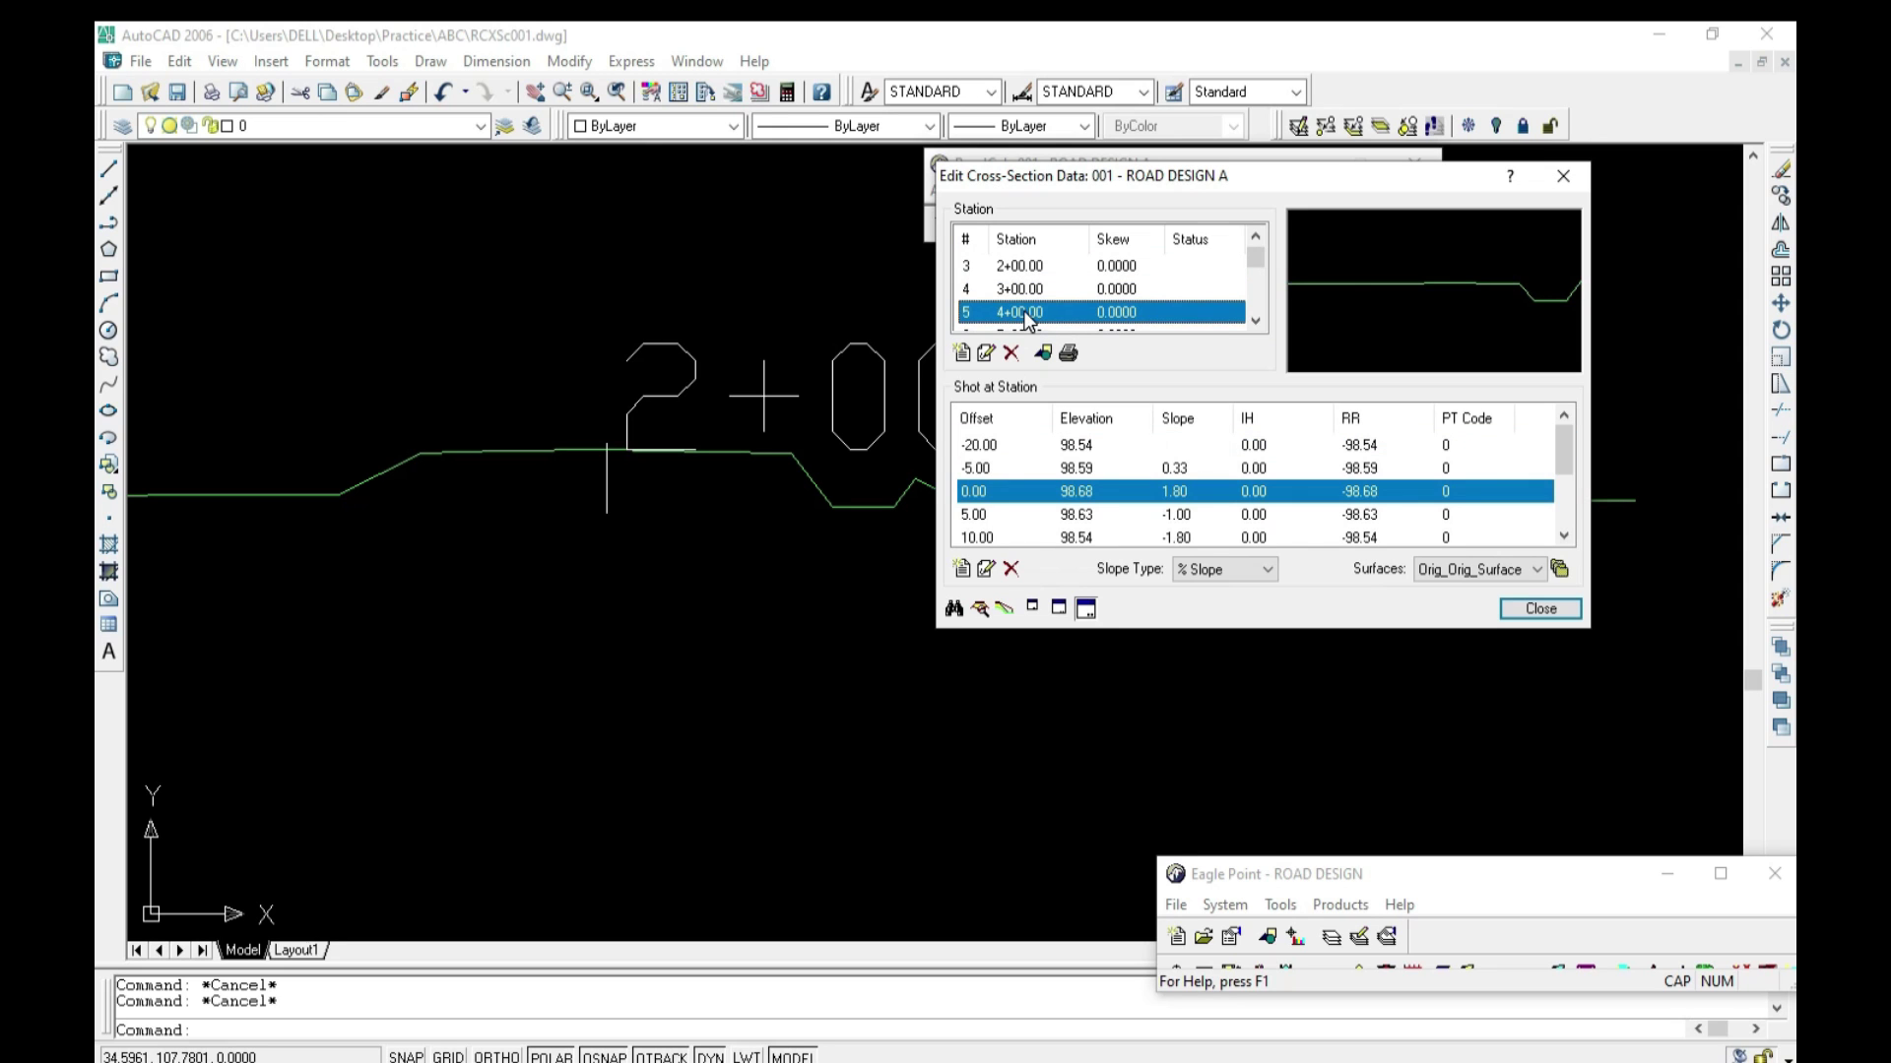
left_click(953, 611)
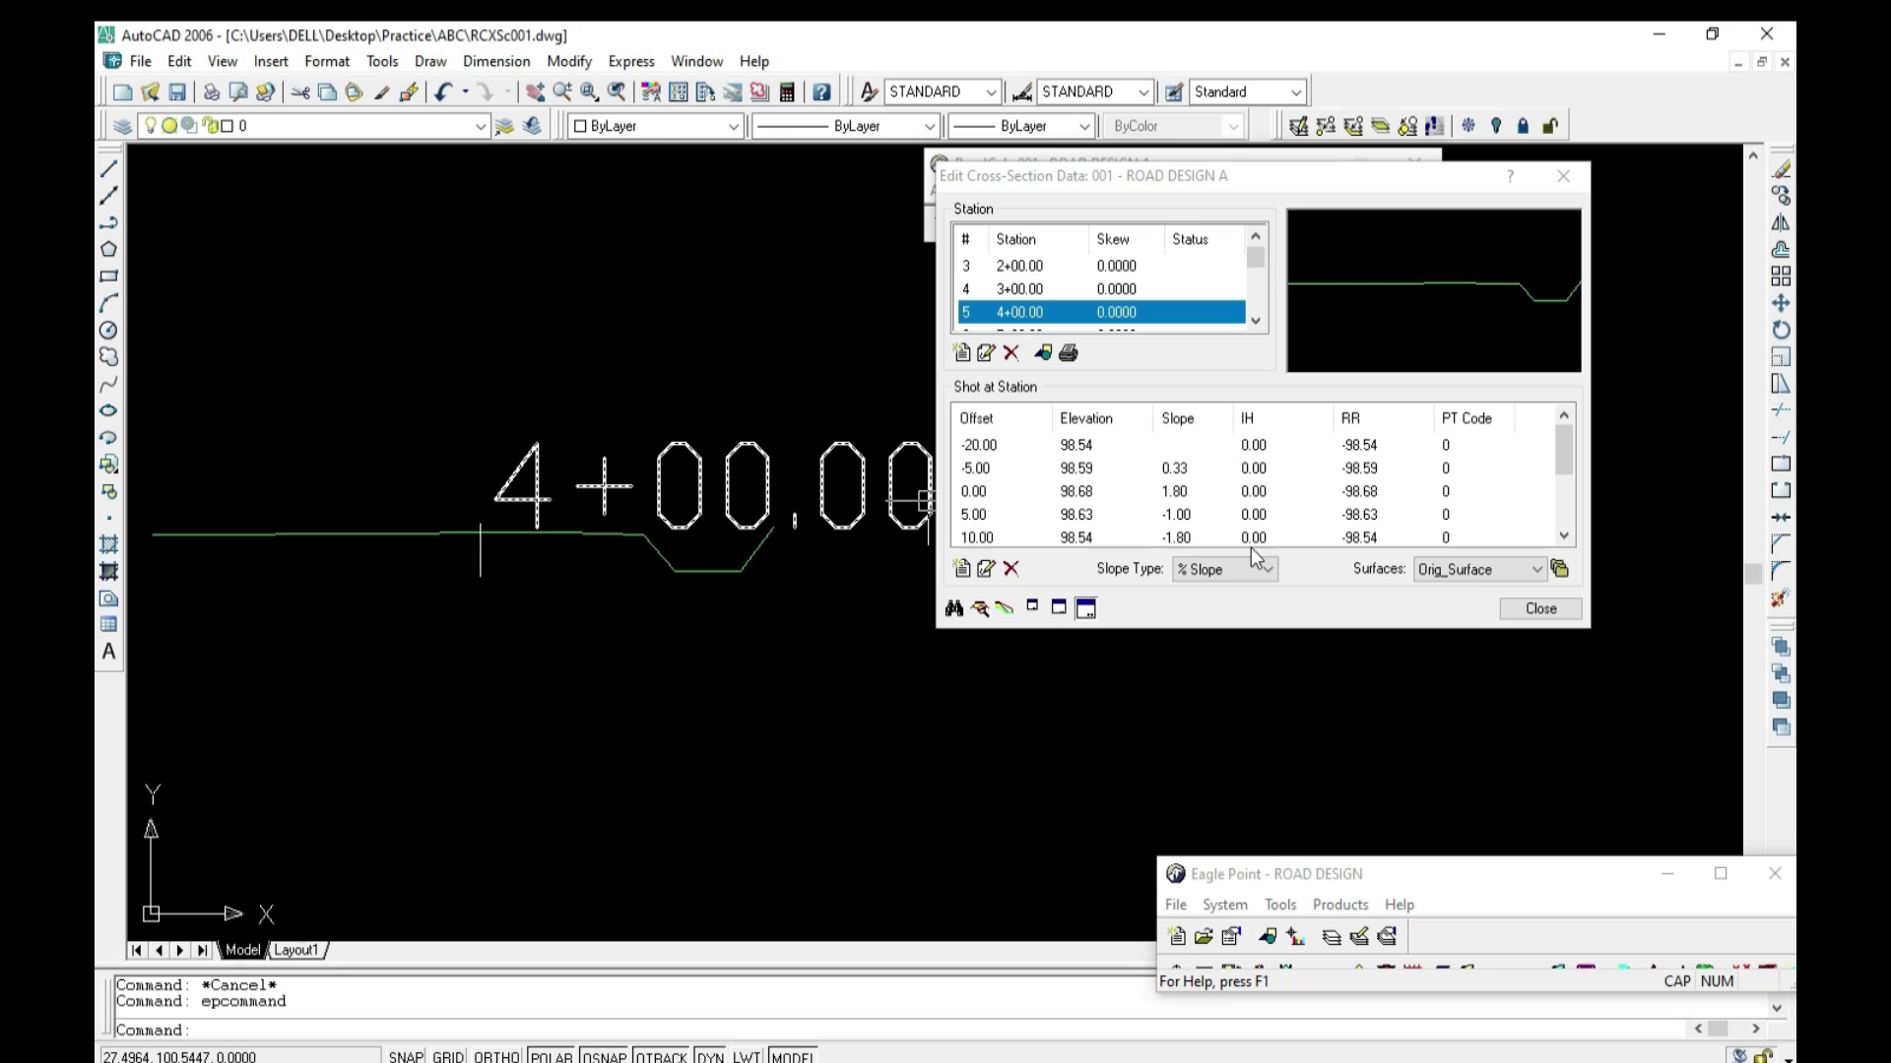
left_click(1538, 610)
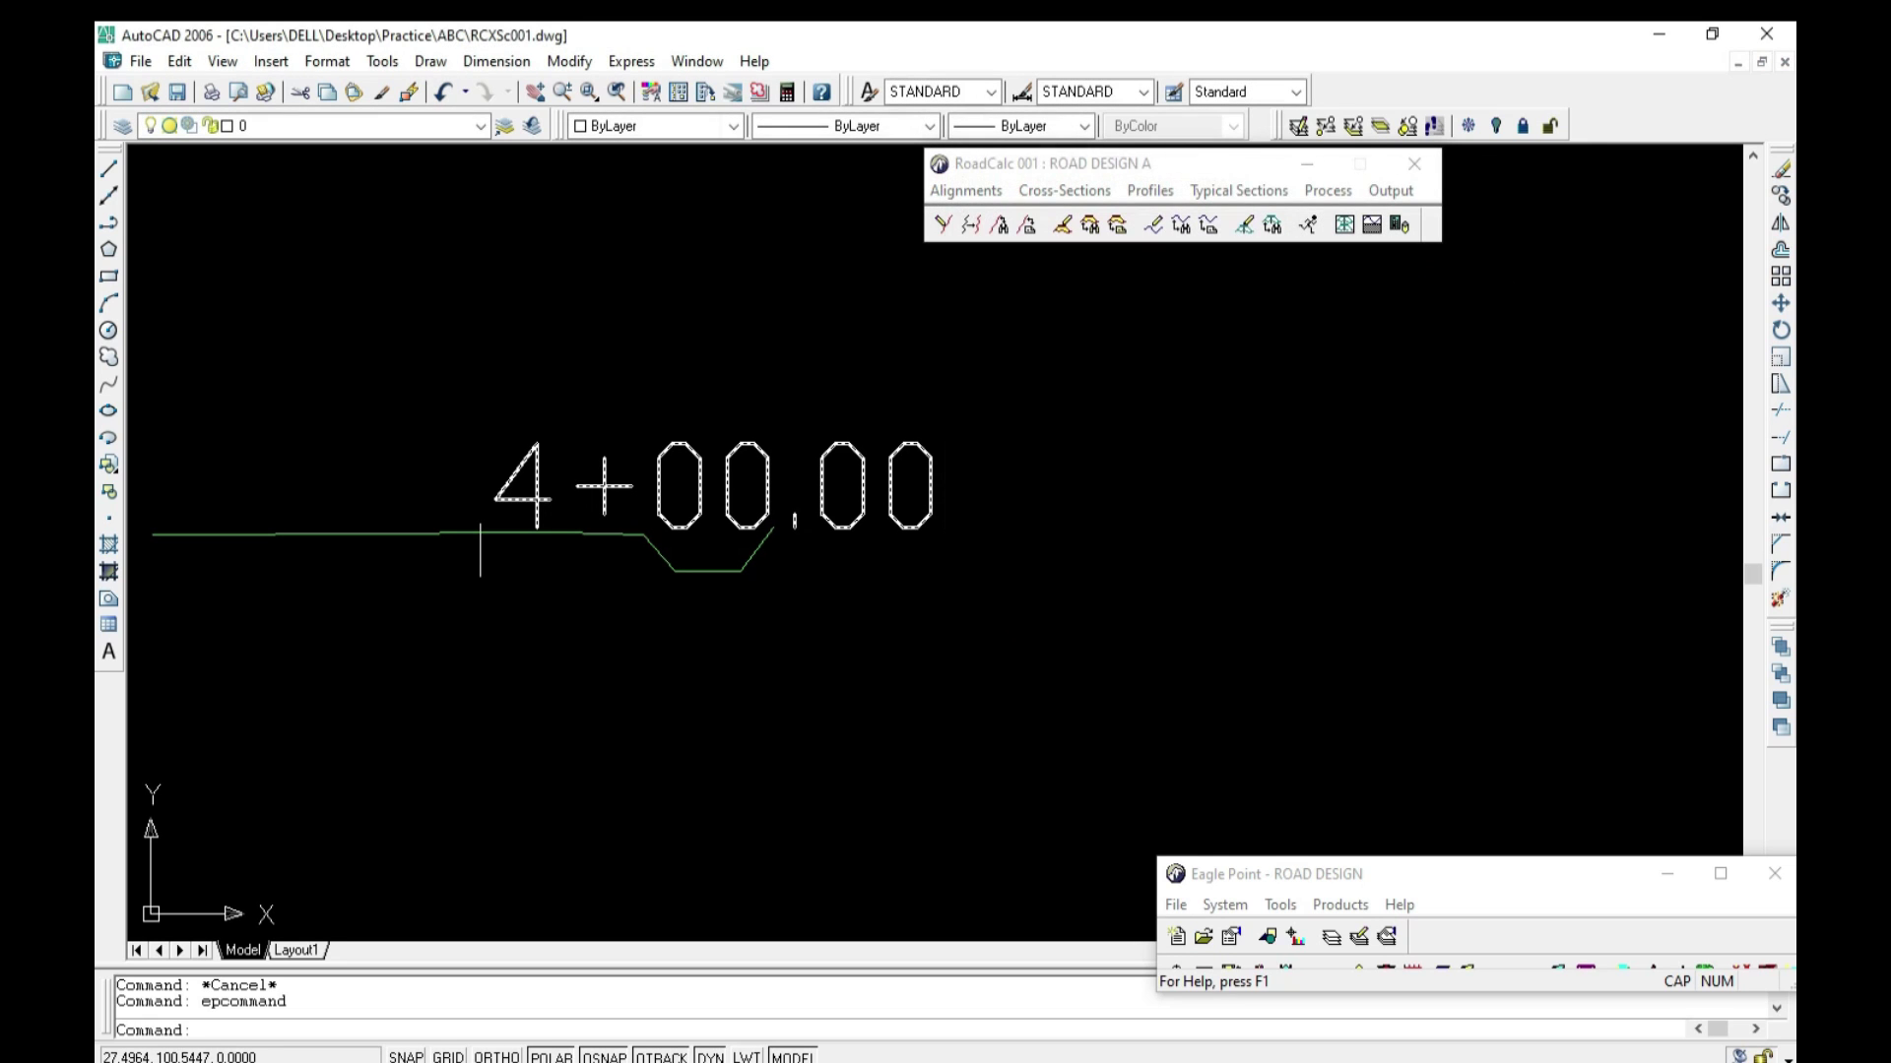
left_click(1179, 189)
Step: Display the ground profile graphics and select the profile line to inspect it
left_click(1200, 392)
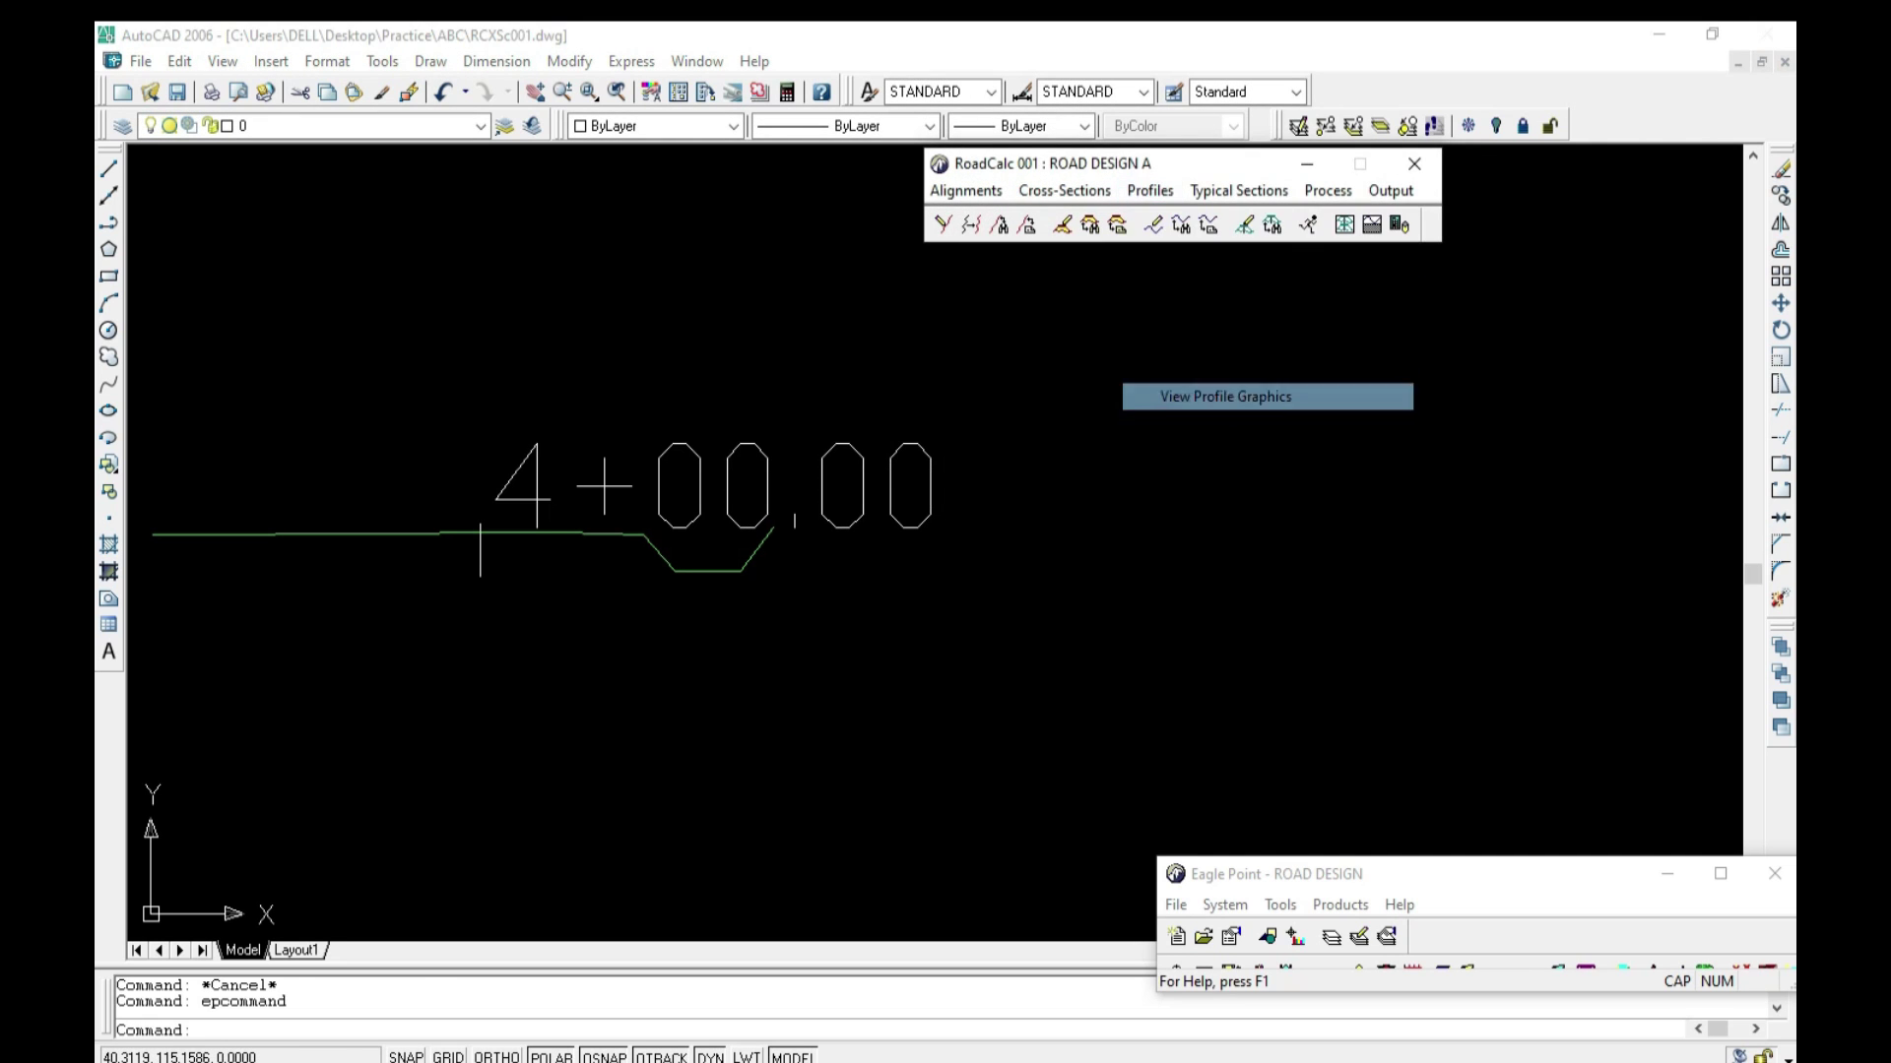
scroll(1116, 532, "down", 4)
scroll(1157, 517, "up", 3)
scroll(1153, 508, "up", 2)
left_click(1149, 508)
key("Escape")
Step: Zoom into the profile and select the line again to check its vertices
scroll(1149, 508, "up", 3)
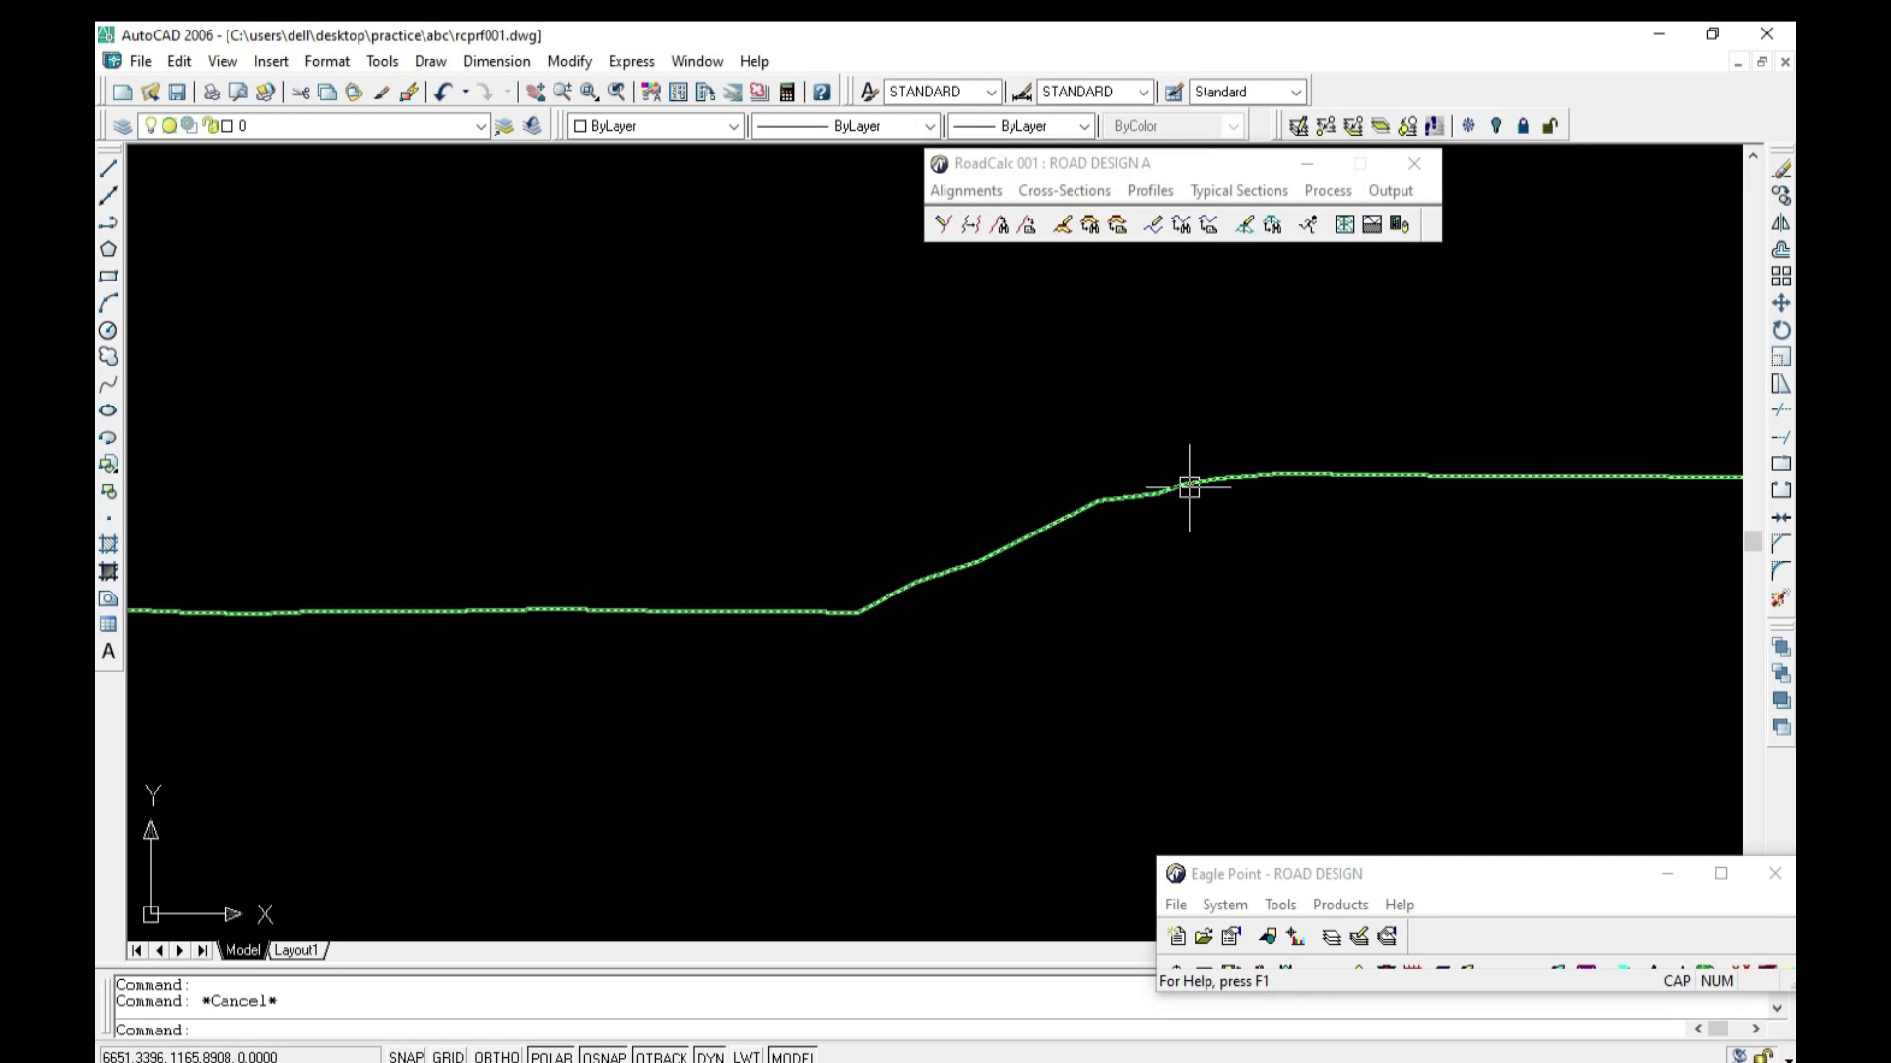
scroll(1123, 581, "down", 5)
scroll(612, 600, "up", 1)
scroll(506, 604, "up", 2)
scroll(485, 639, "up", 3)
left_click(485, 639)
key("Escape")
Step: Select the profile line and zoom along it to review its vertex grips, then deselect
scroll(602, 578, "up", 3)
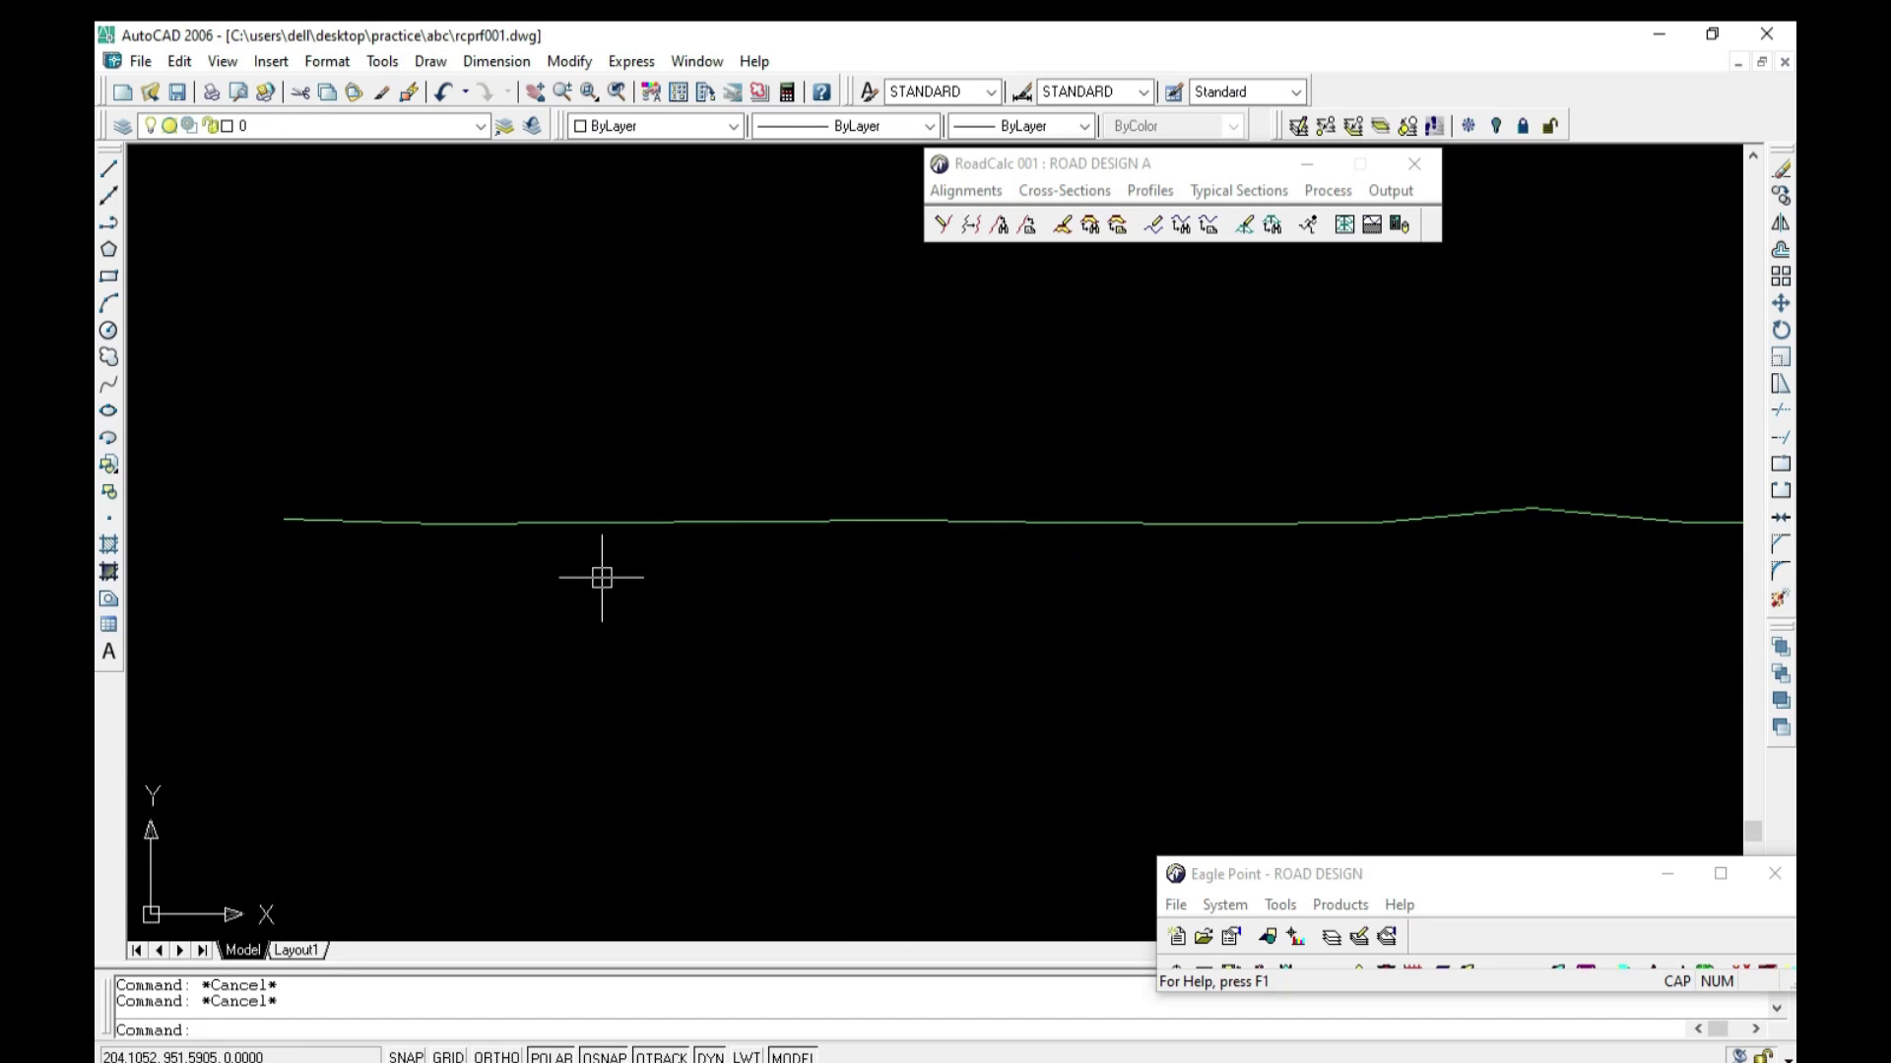
scroll(645, 571, "down", 2)
left_click(643, 541)
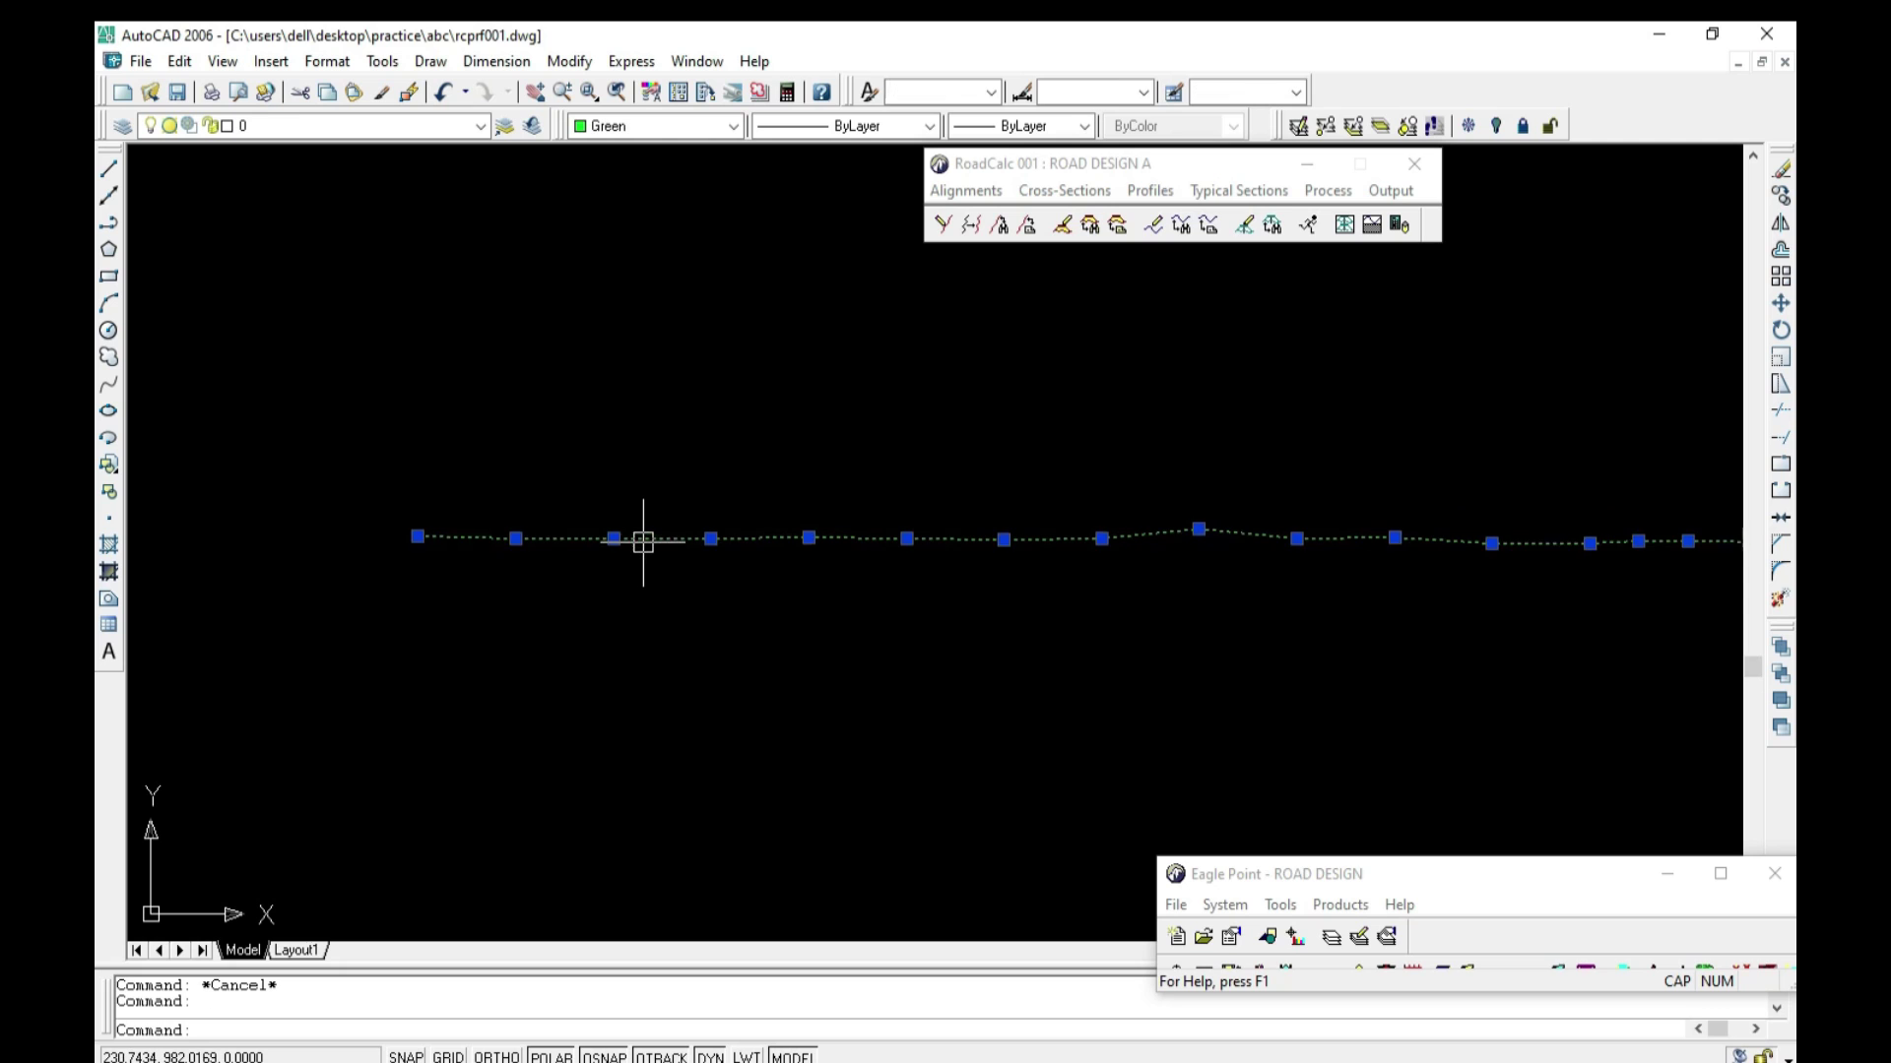
scroll(645, 567, "down", 3)
scroll(661, 589, "up", 2)
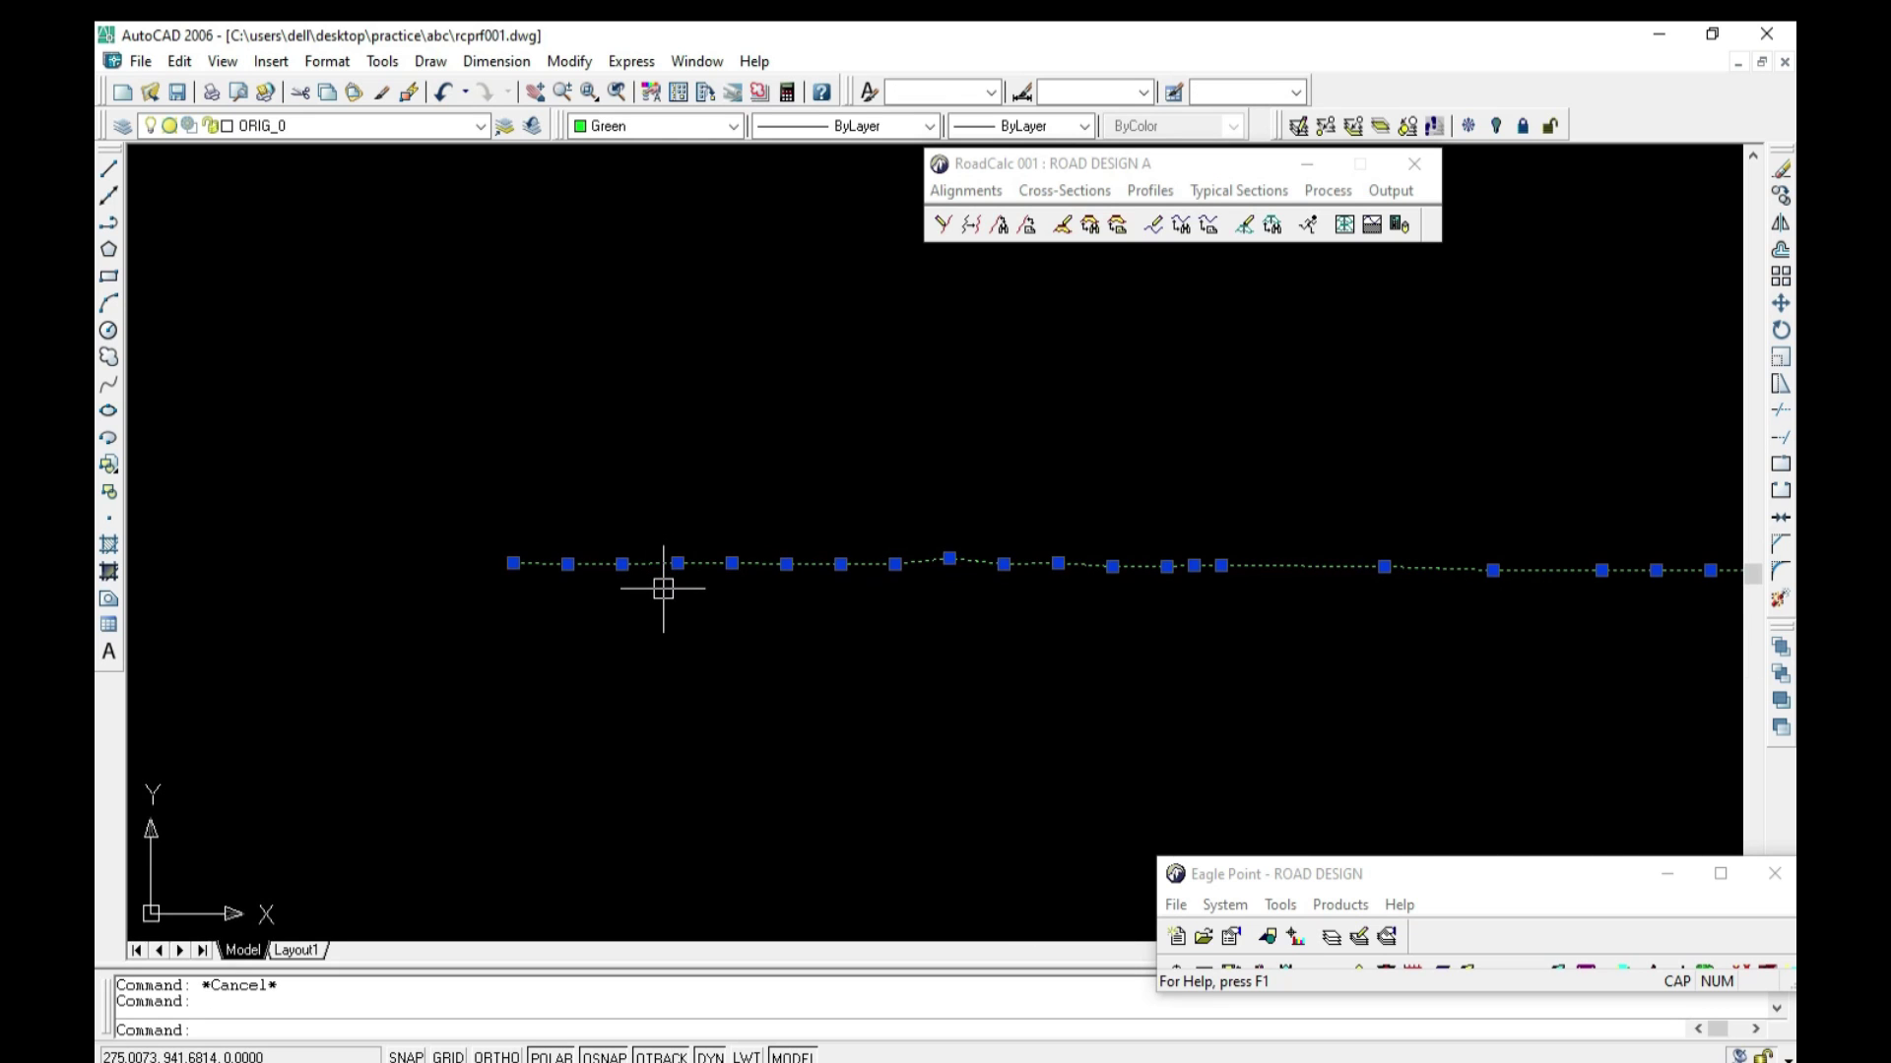
scroll(663, 589, "down", 3)
scroll(670, 591, "up", 2)
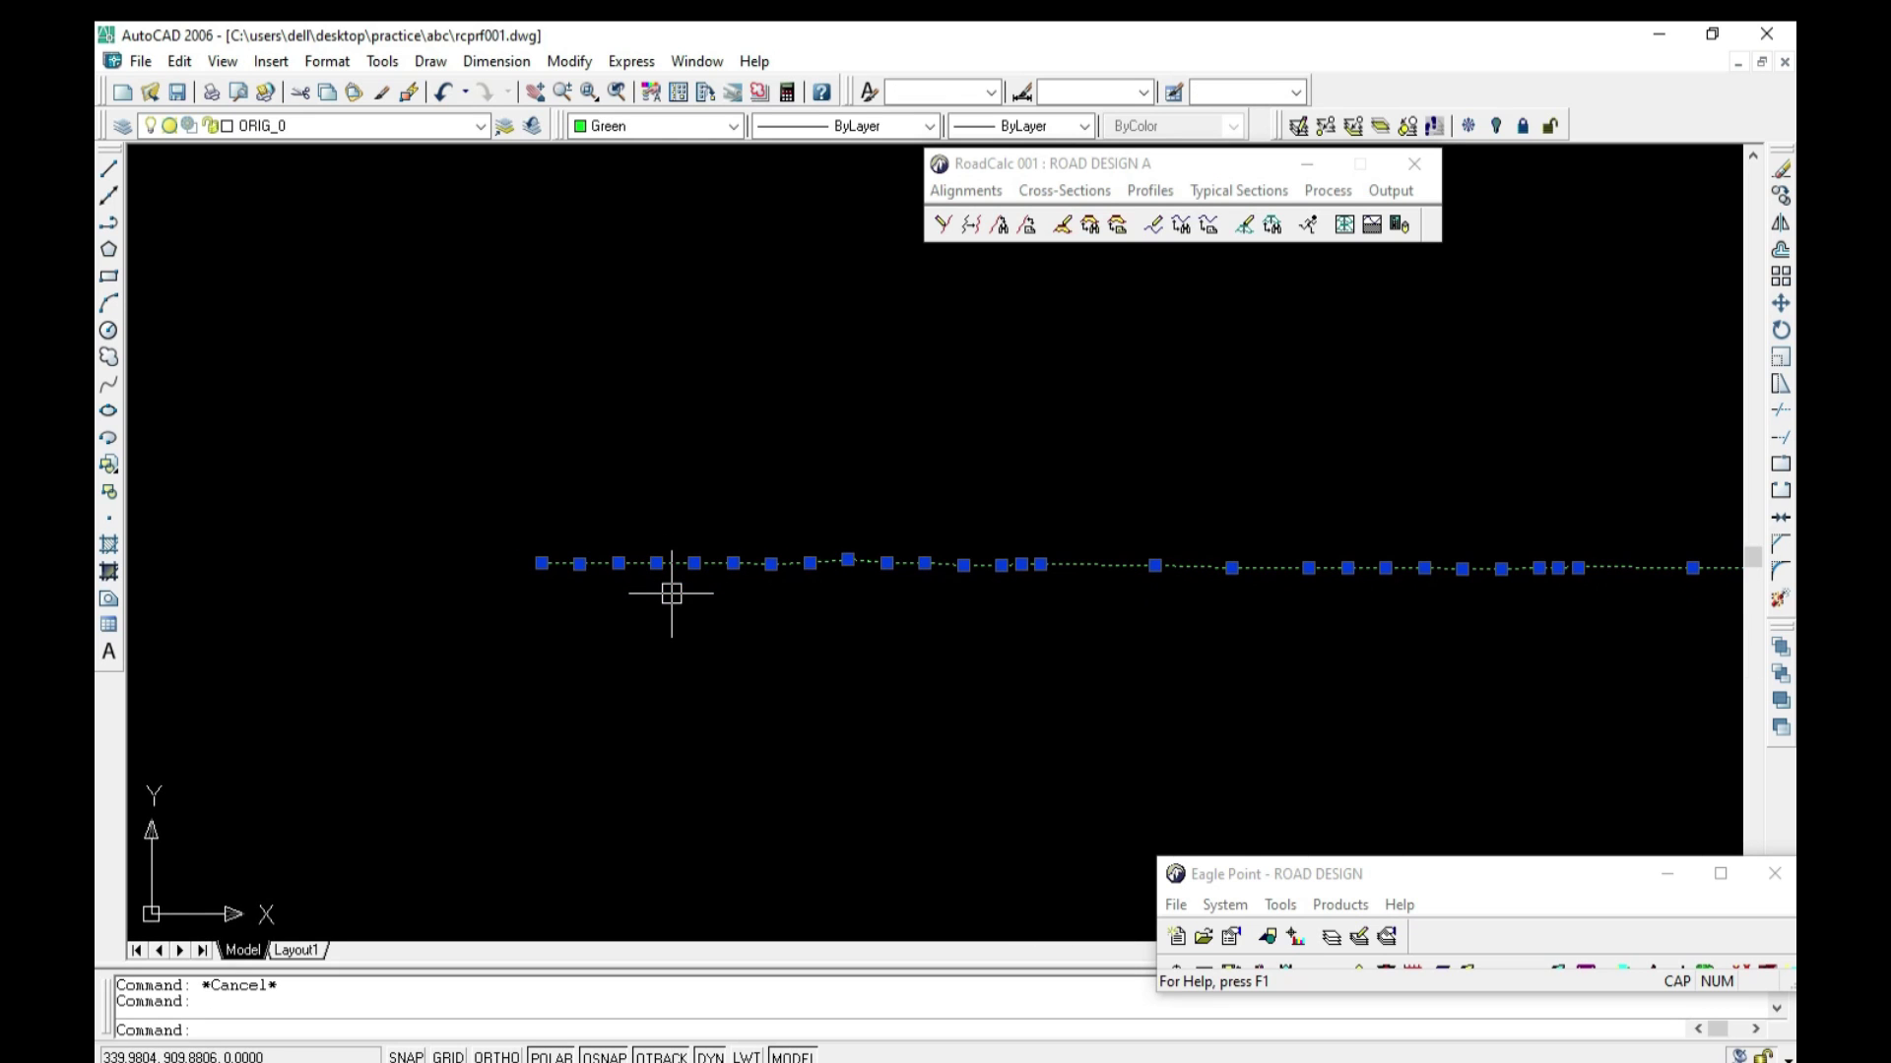
scroll(662, 578, "up", 2)
scroll(624, 561, "down", 3)
scroll(624, 562, "up", 2)
key("Escape")
Step: Reopen Edit Cross-Section Data, step to station 22+00.00, and close the editor
left_click(1055, 191)
left_click(1046, 254)
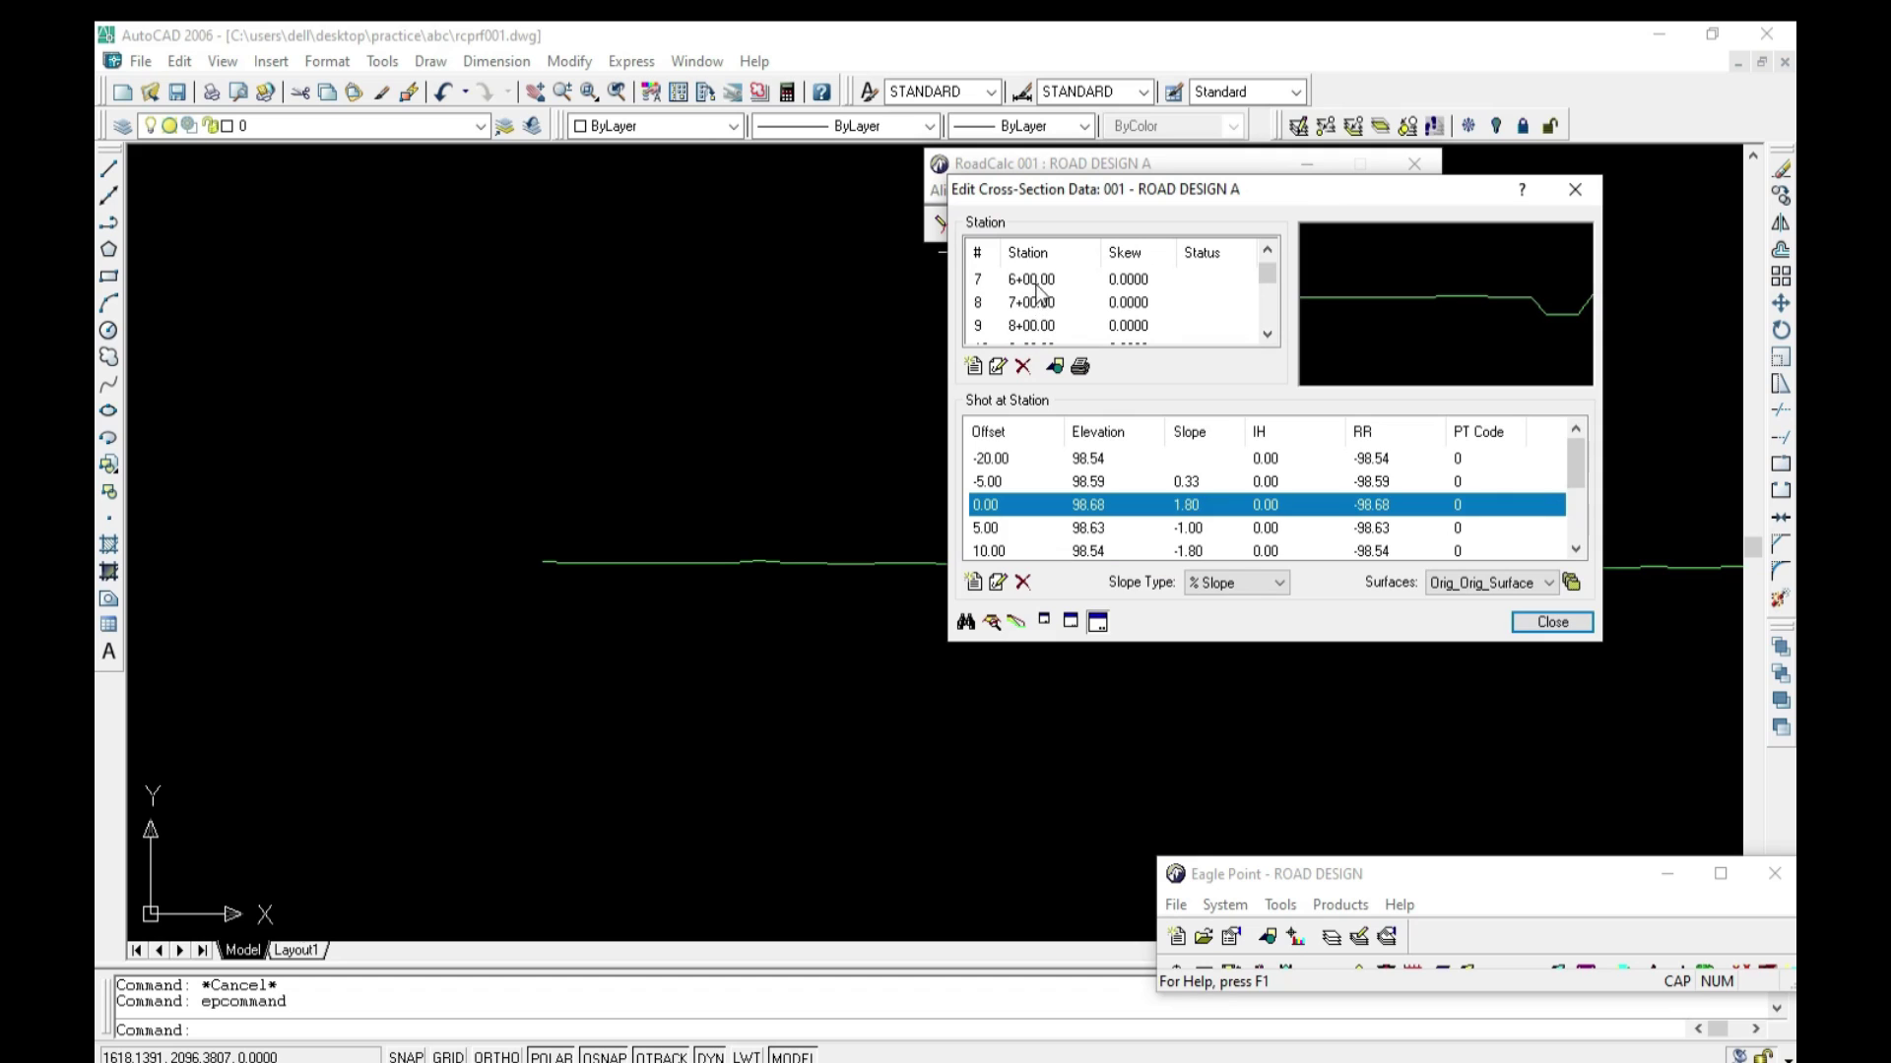
key("Down")
key("Down")
key("Down")
key("Down")
key("Down")
key("Down")
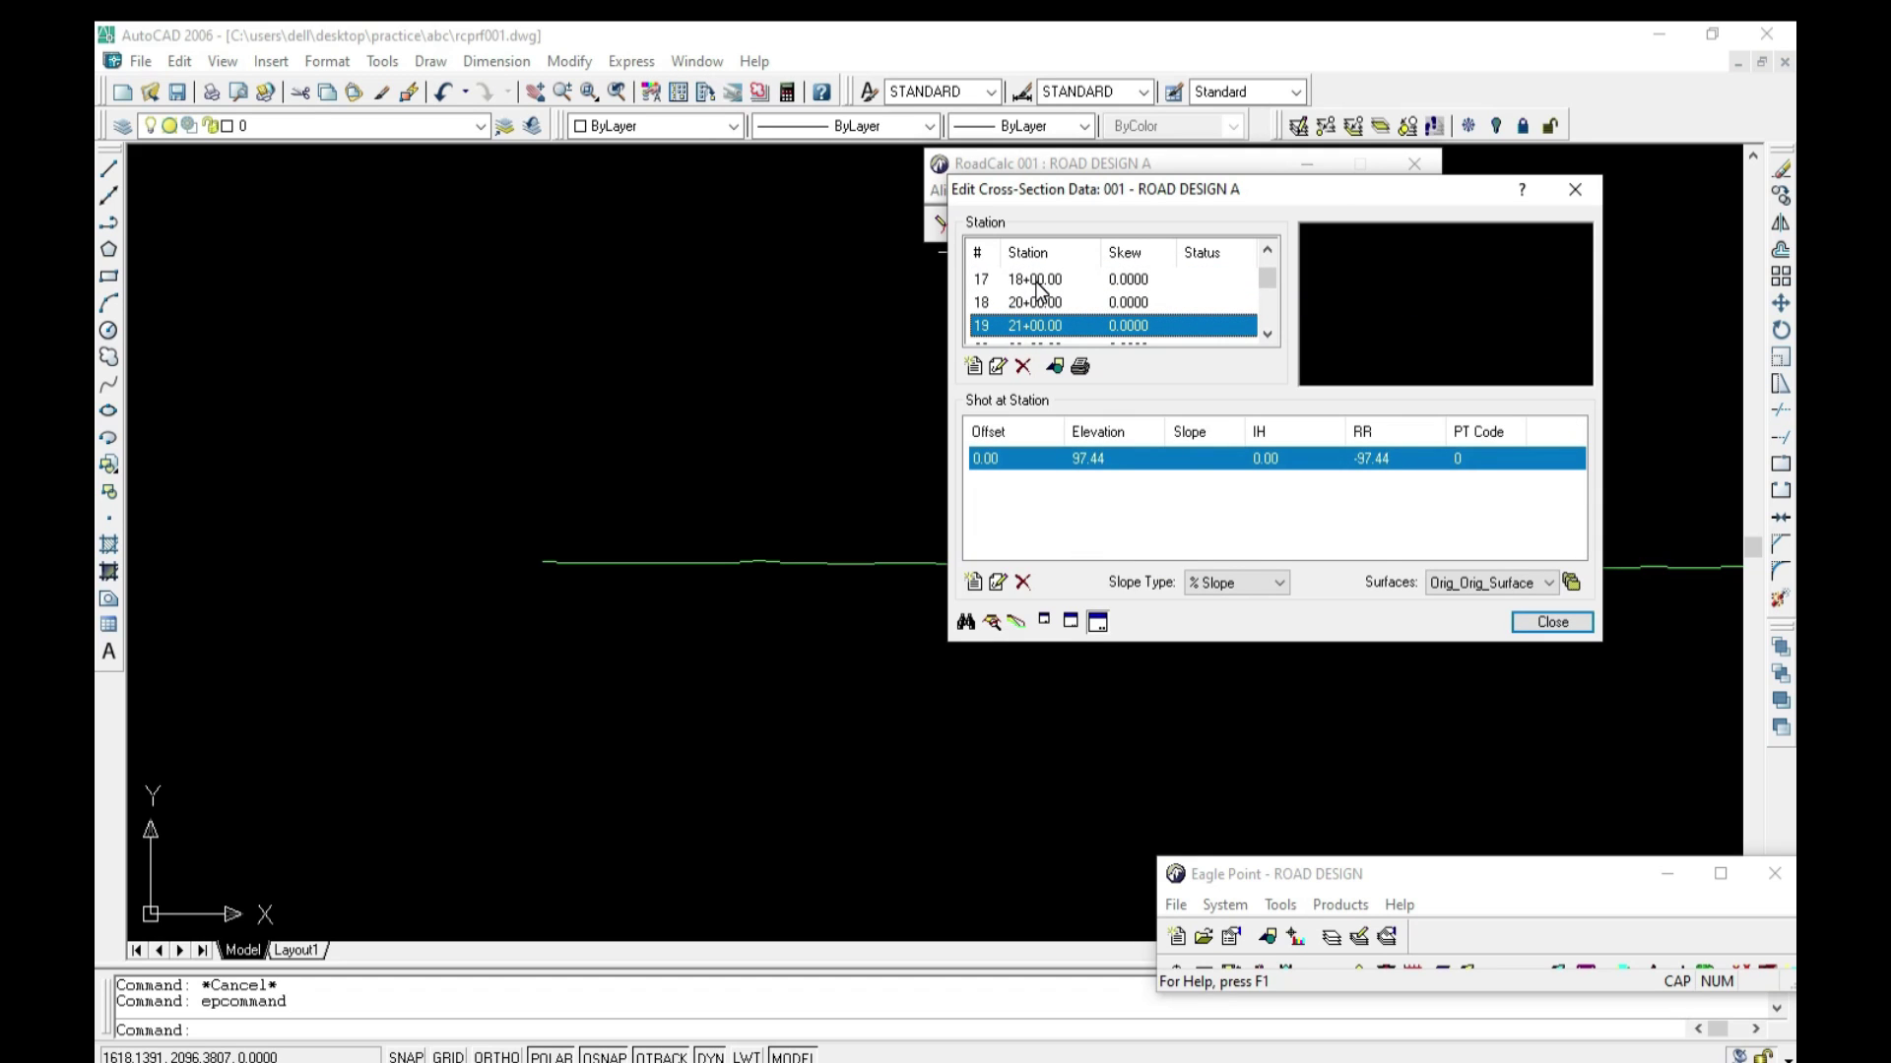
key("Down")
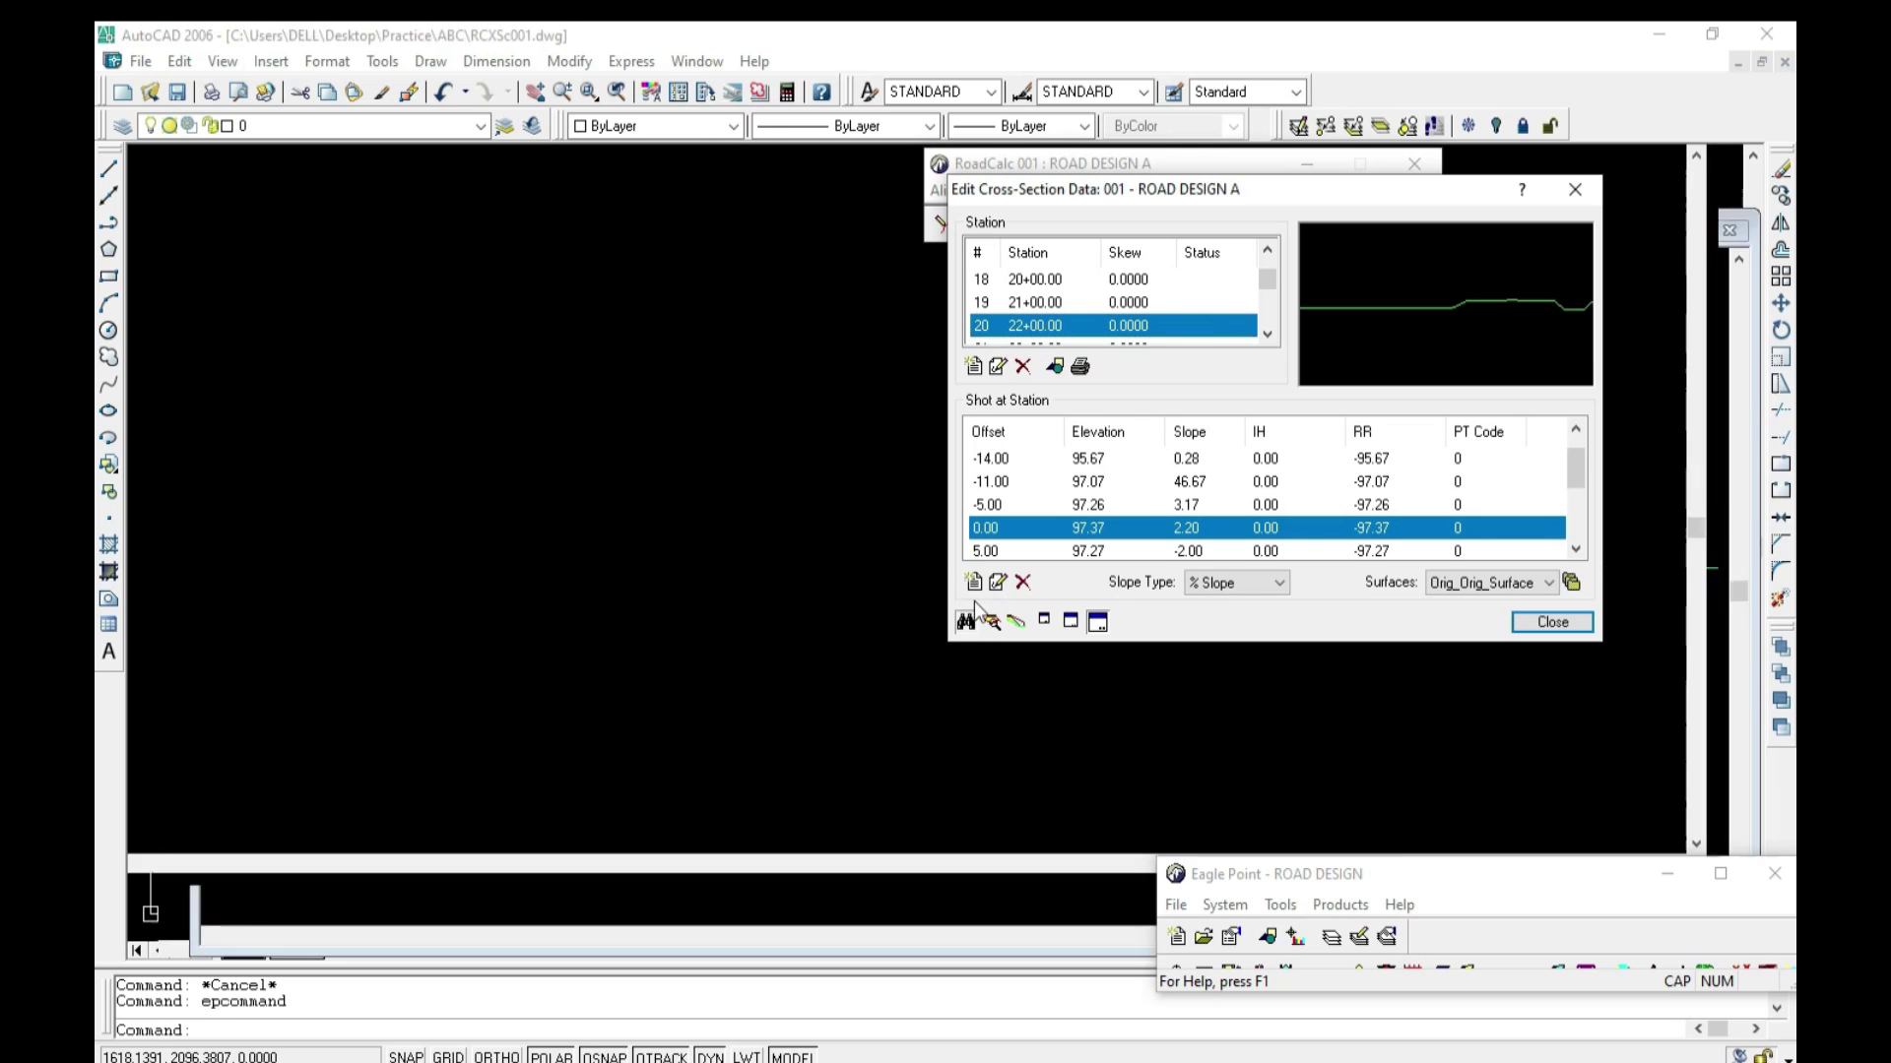
scroll(726, 660, "up", 4)
left_click(1569, 624)
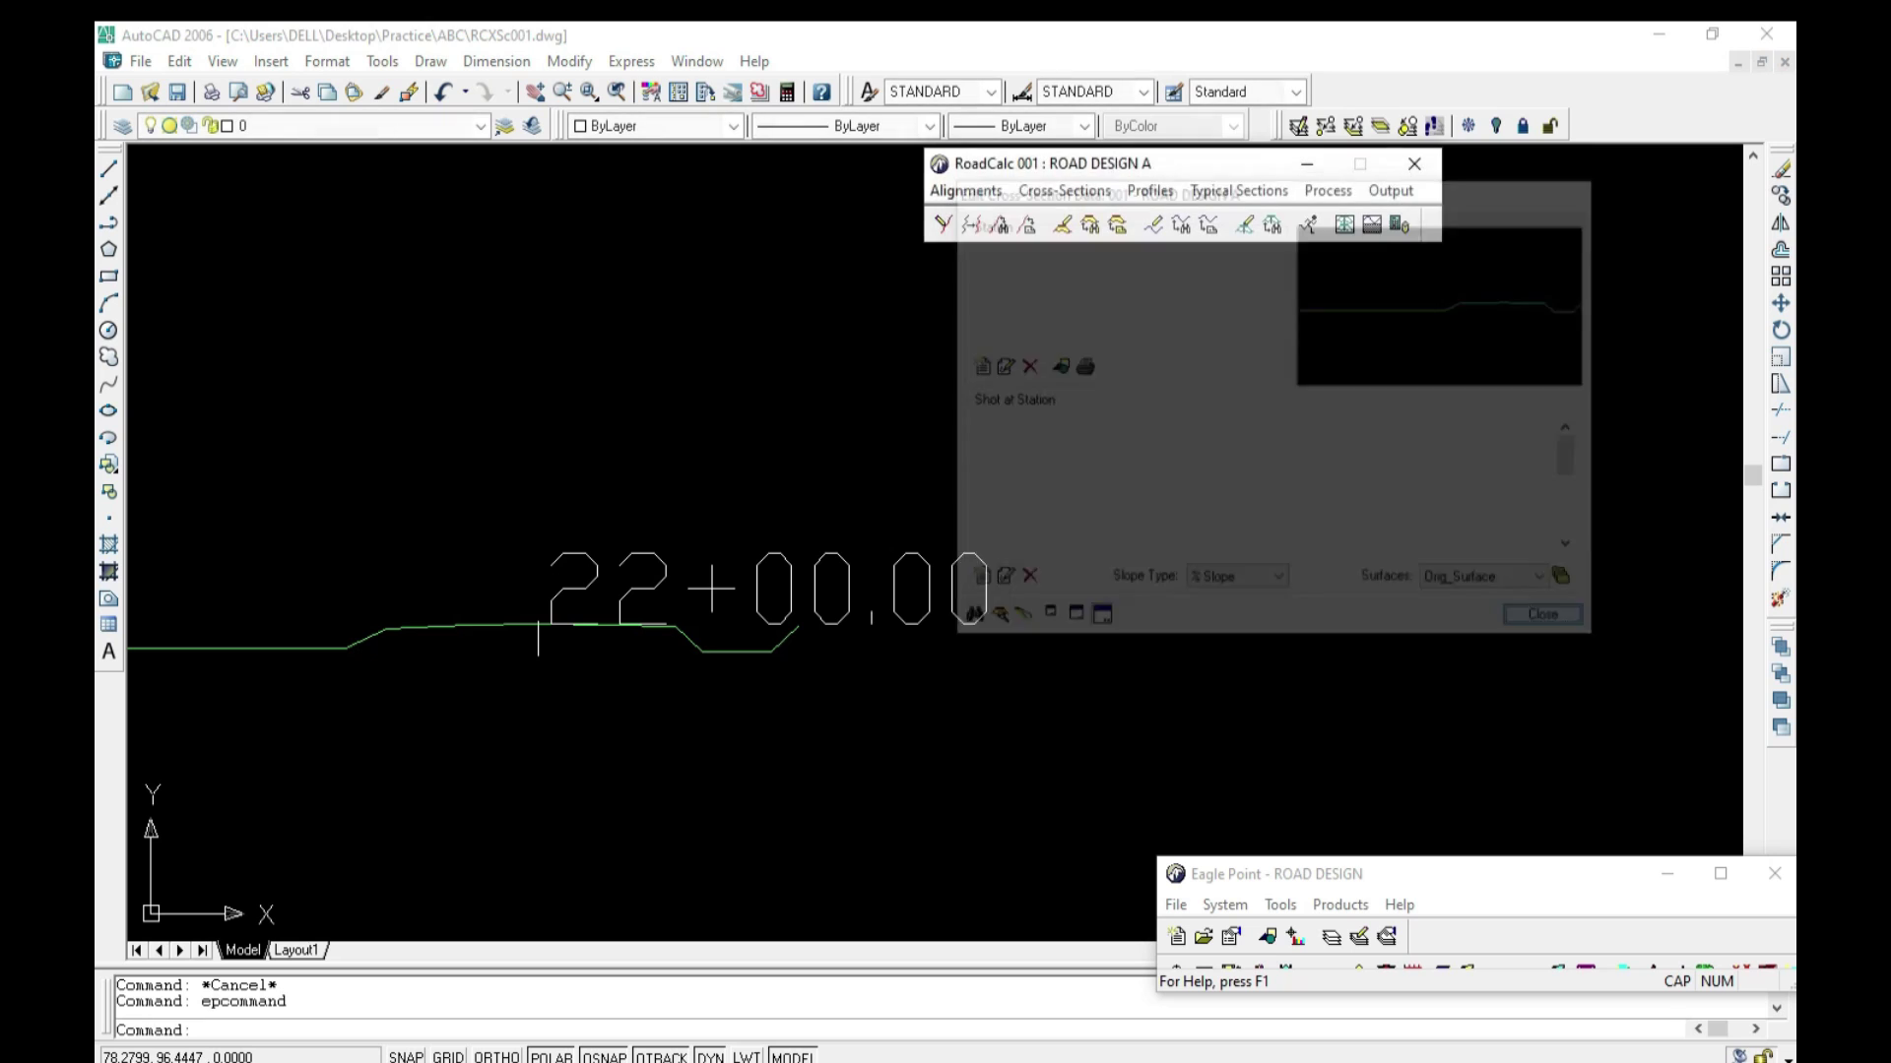
Step: Display the original ground profile and select the green ground line to show its grips
left_click(1144, 192)
left_click(1186, 395)
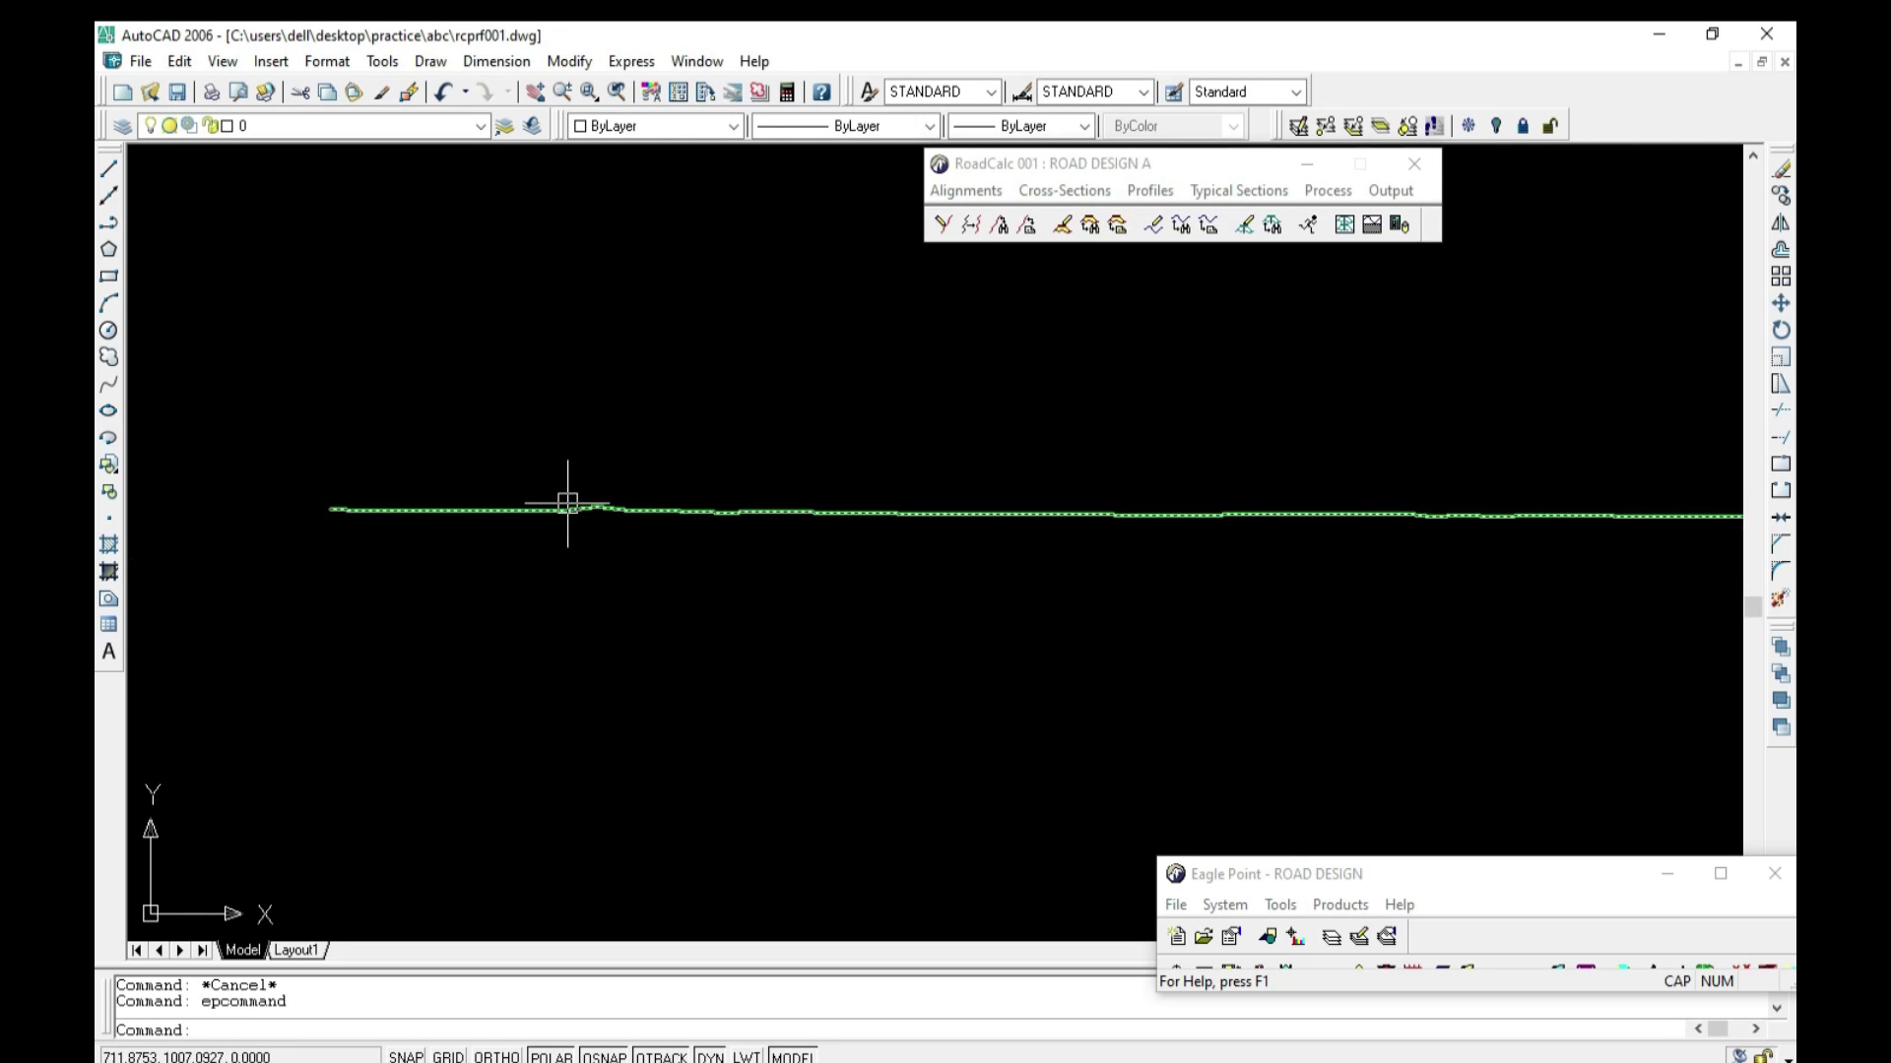
left_click(754, 581)
scroll(650, 561, "down", 3)
scroll(638, 573, "up", 4)
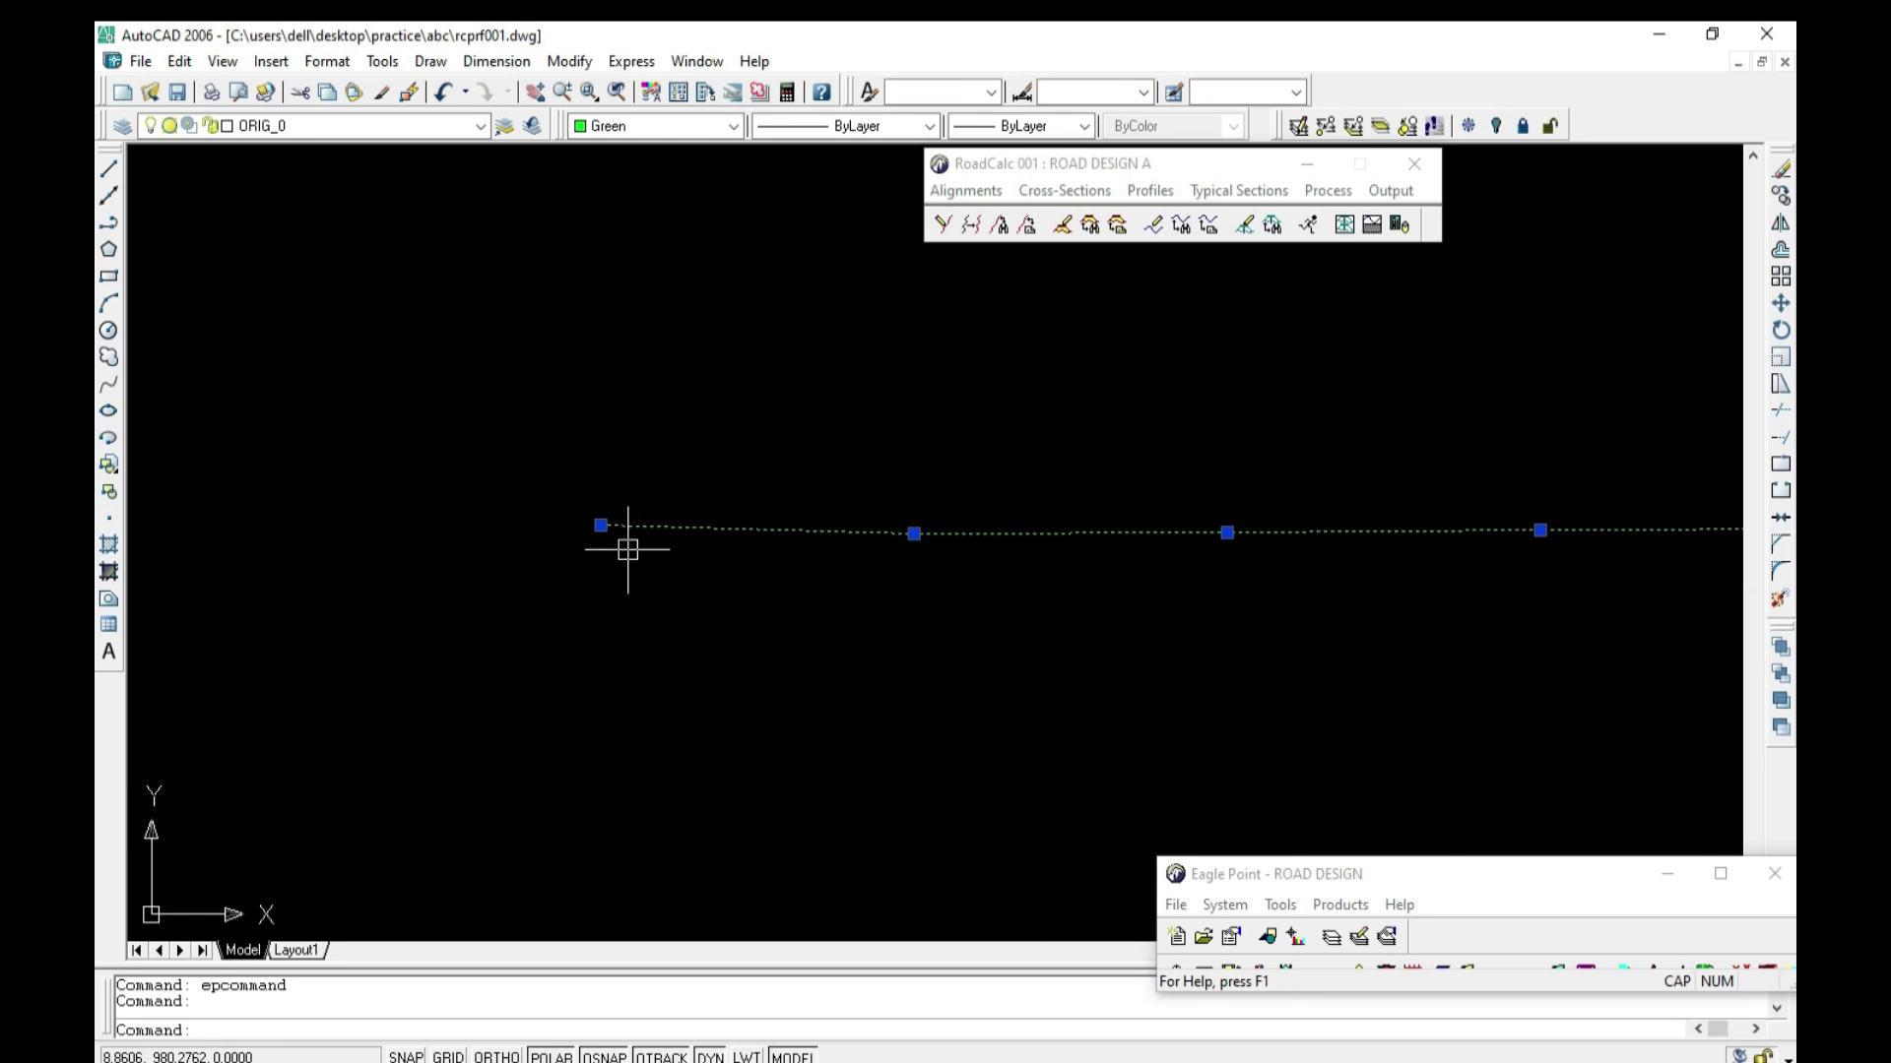
scroll(624, 549, "down", 1)
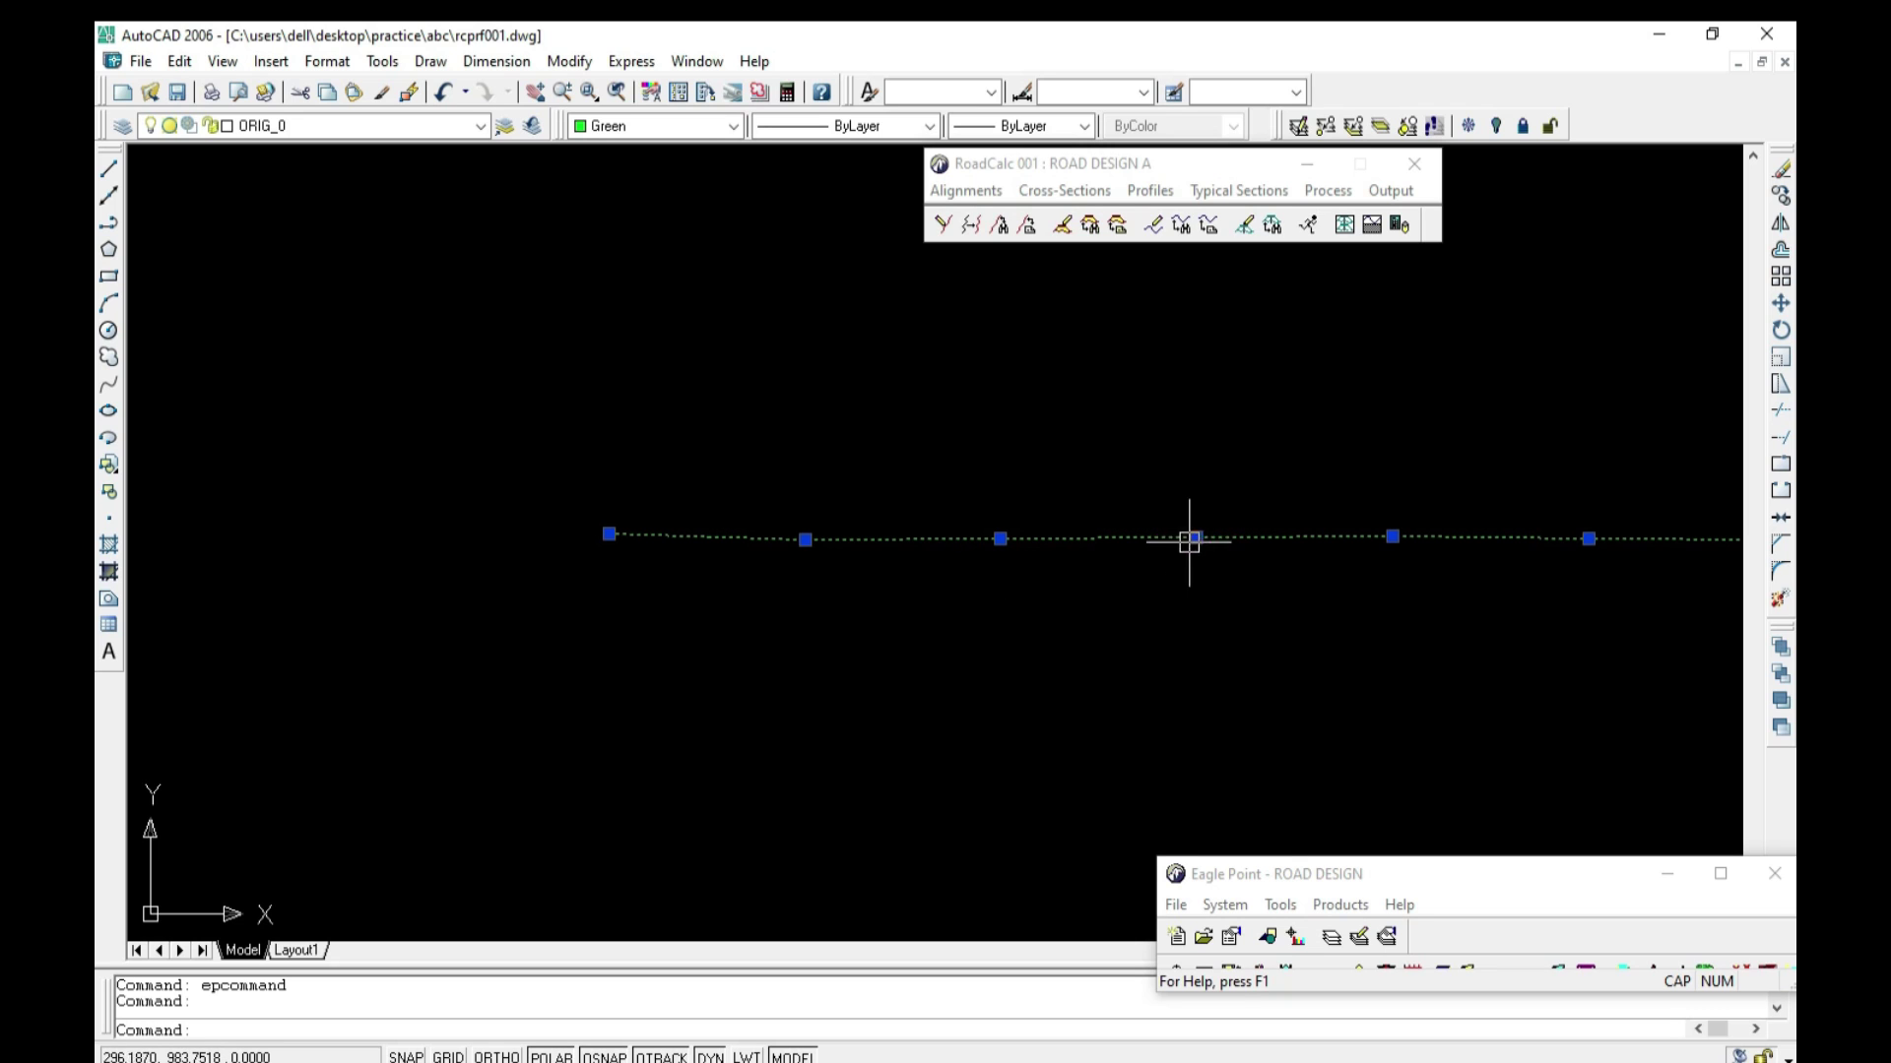
Step: Zoom in and out along the profile to check the ground line's vertices, then deselect it
scroll(968, 563, "down", 5)
scroll(1123, 562, "up", 1)
scroll(1123, 561, "up", 5)
scroll(1123, 562, "up", 5)
scroll(1123, 561, "down", 7)
scroll(1124, 560, "down", 3)
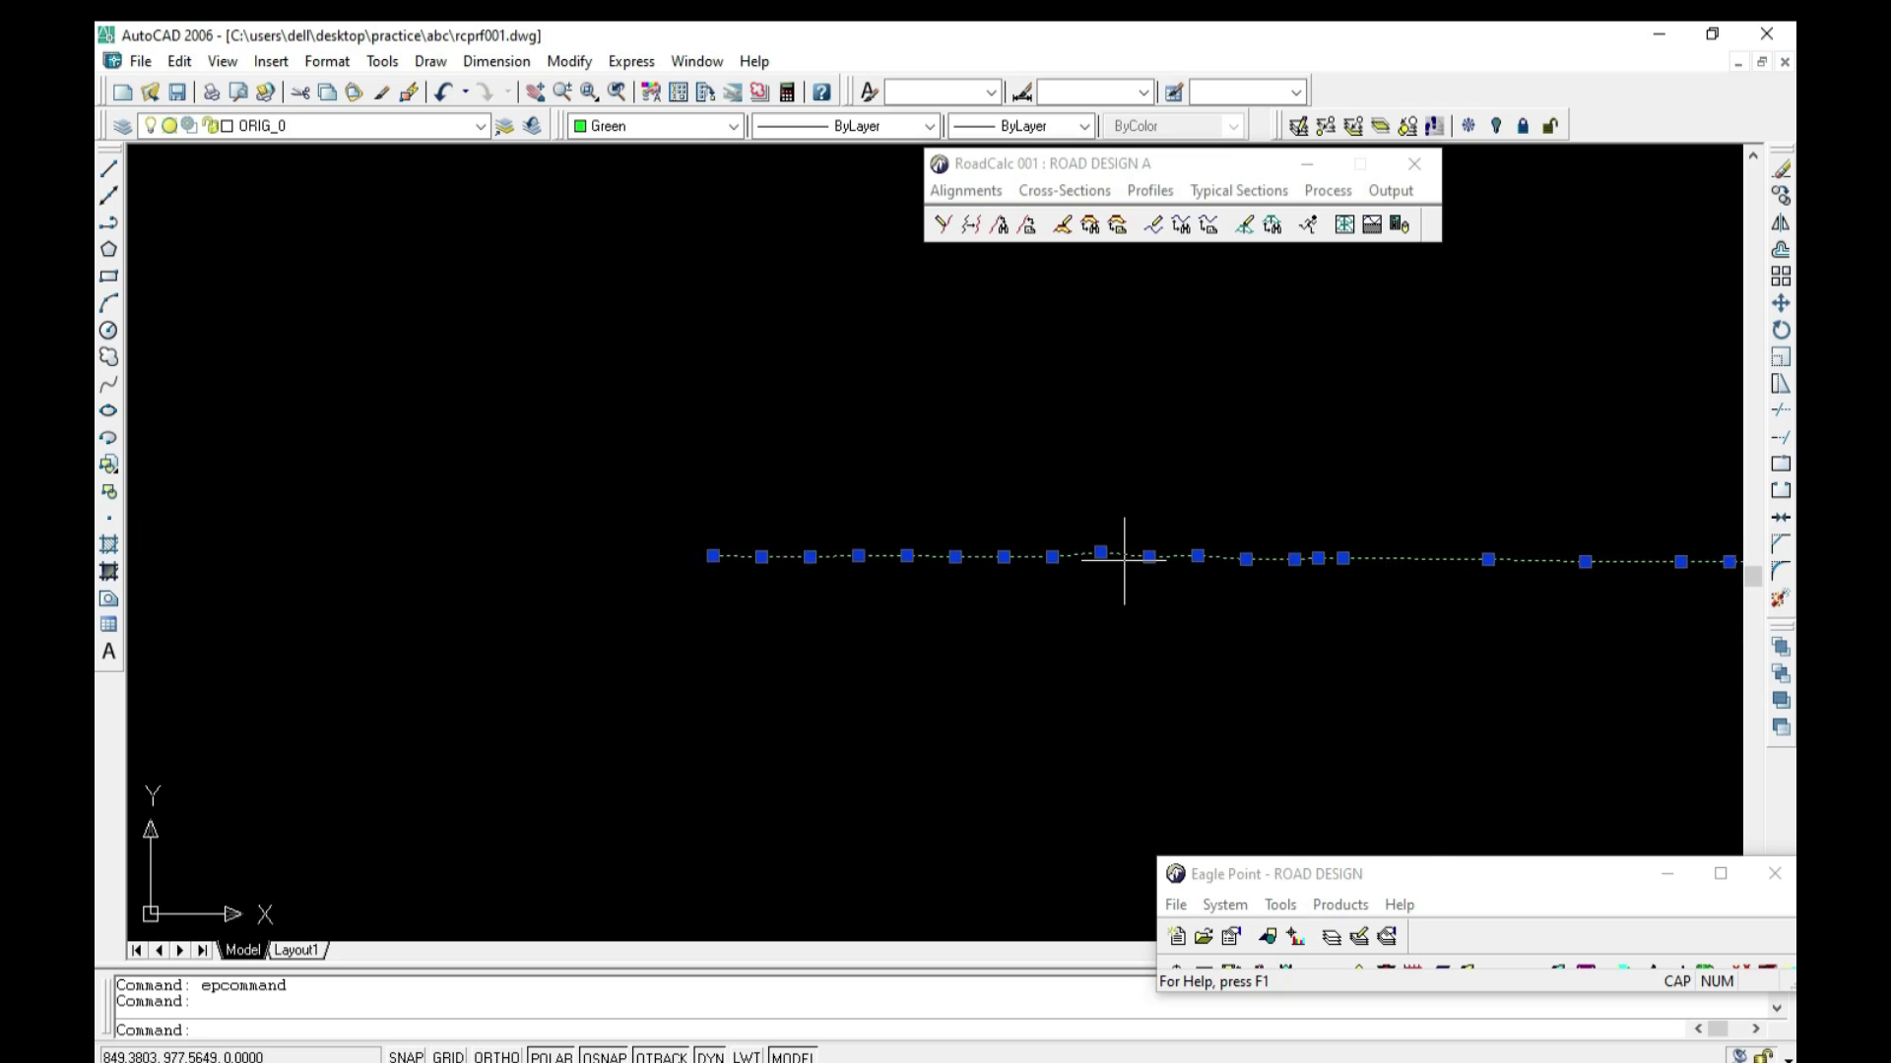
scroll(1124, 560, "down", 2)
scroll(1124, 560, "up", 5)
scroll(1128, 553, "up", 3)
scroll(963, 557, "down", 5)
scroll(964, 581, "down", 1)
scroll(960, 576, "up", 5)
scroll(944, 546, "up", 2)
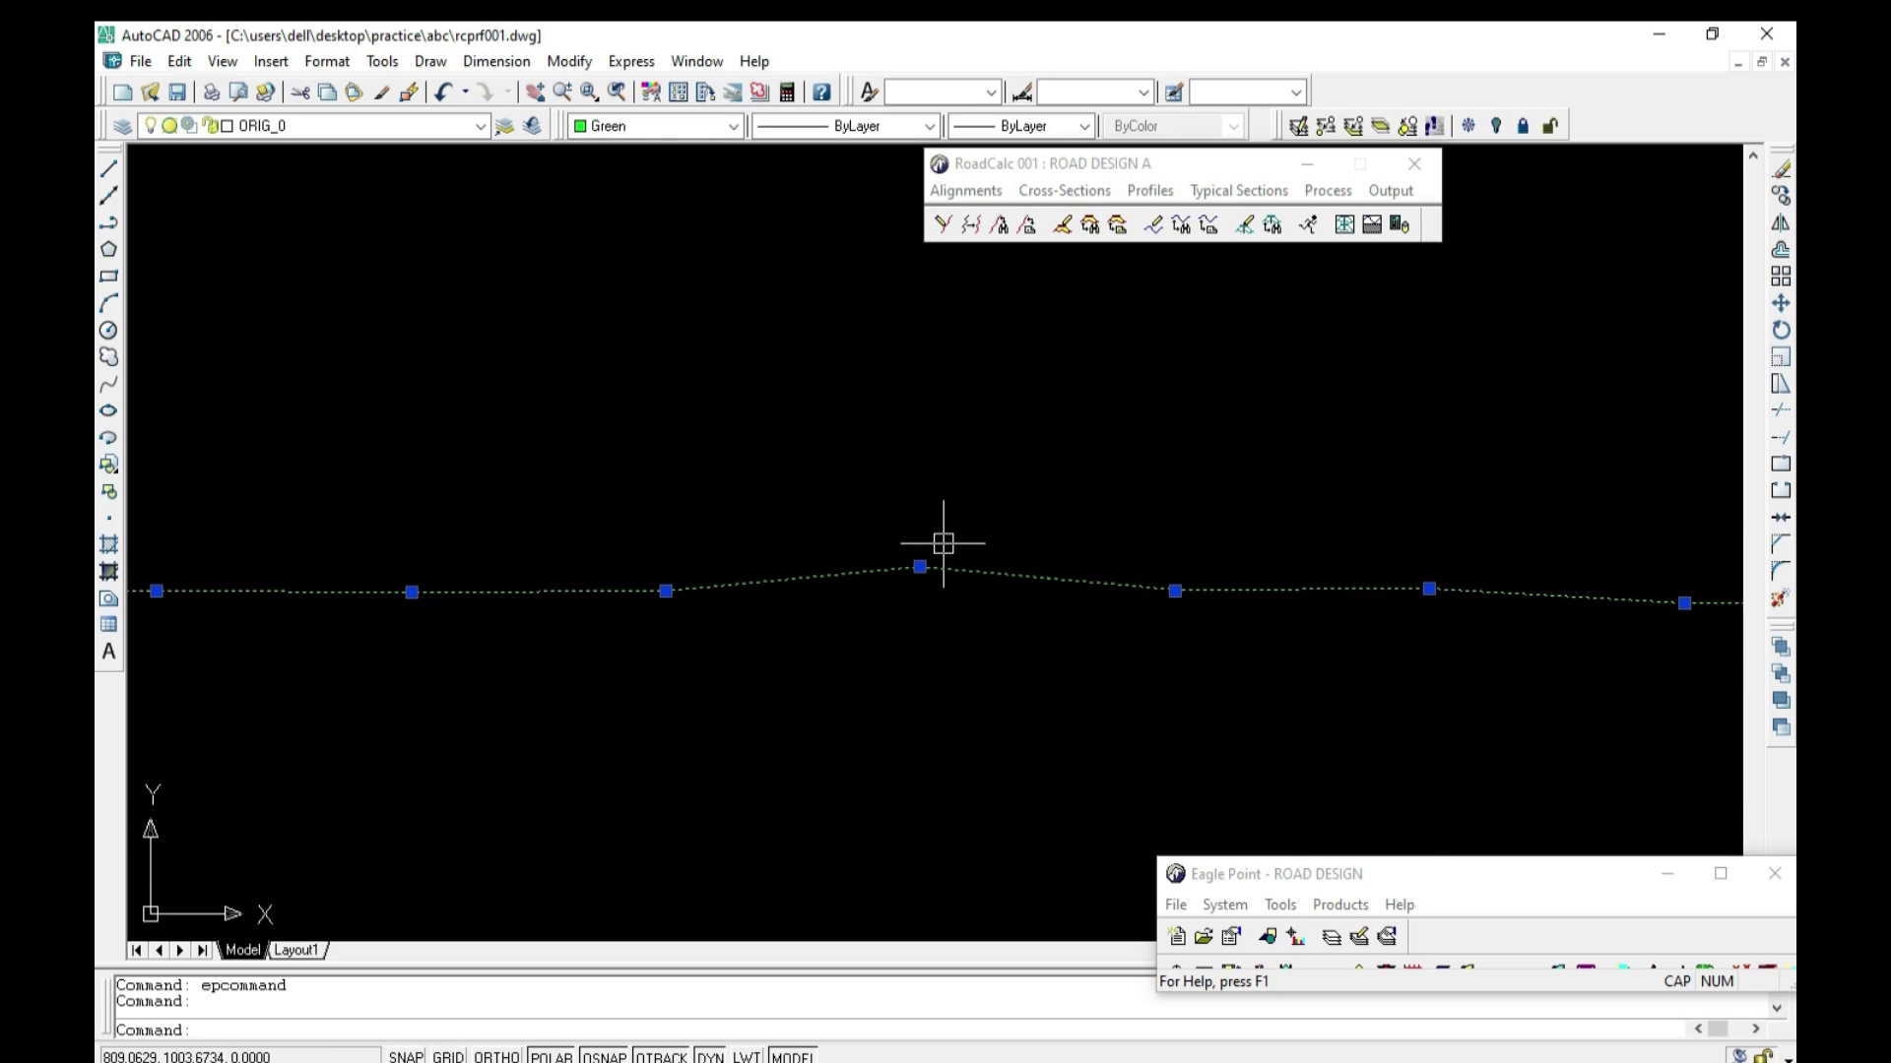
scroll(966, 604, "down", 5)
scroll(1232, 562, "up", 5)
scroll(1228, 561, "up", 2)
scroll(997, 537, "down", 4)
scroll(997, 536, "down", 5)
scroll(996, 512, "up", 5)
scroll(996, 493, "up", 2)
scroll(995, 493, "down", 3)
scroll(971, 506, "up", 1)
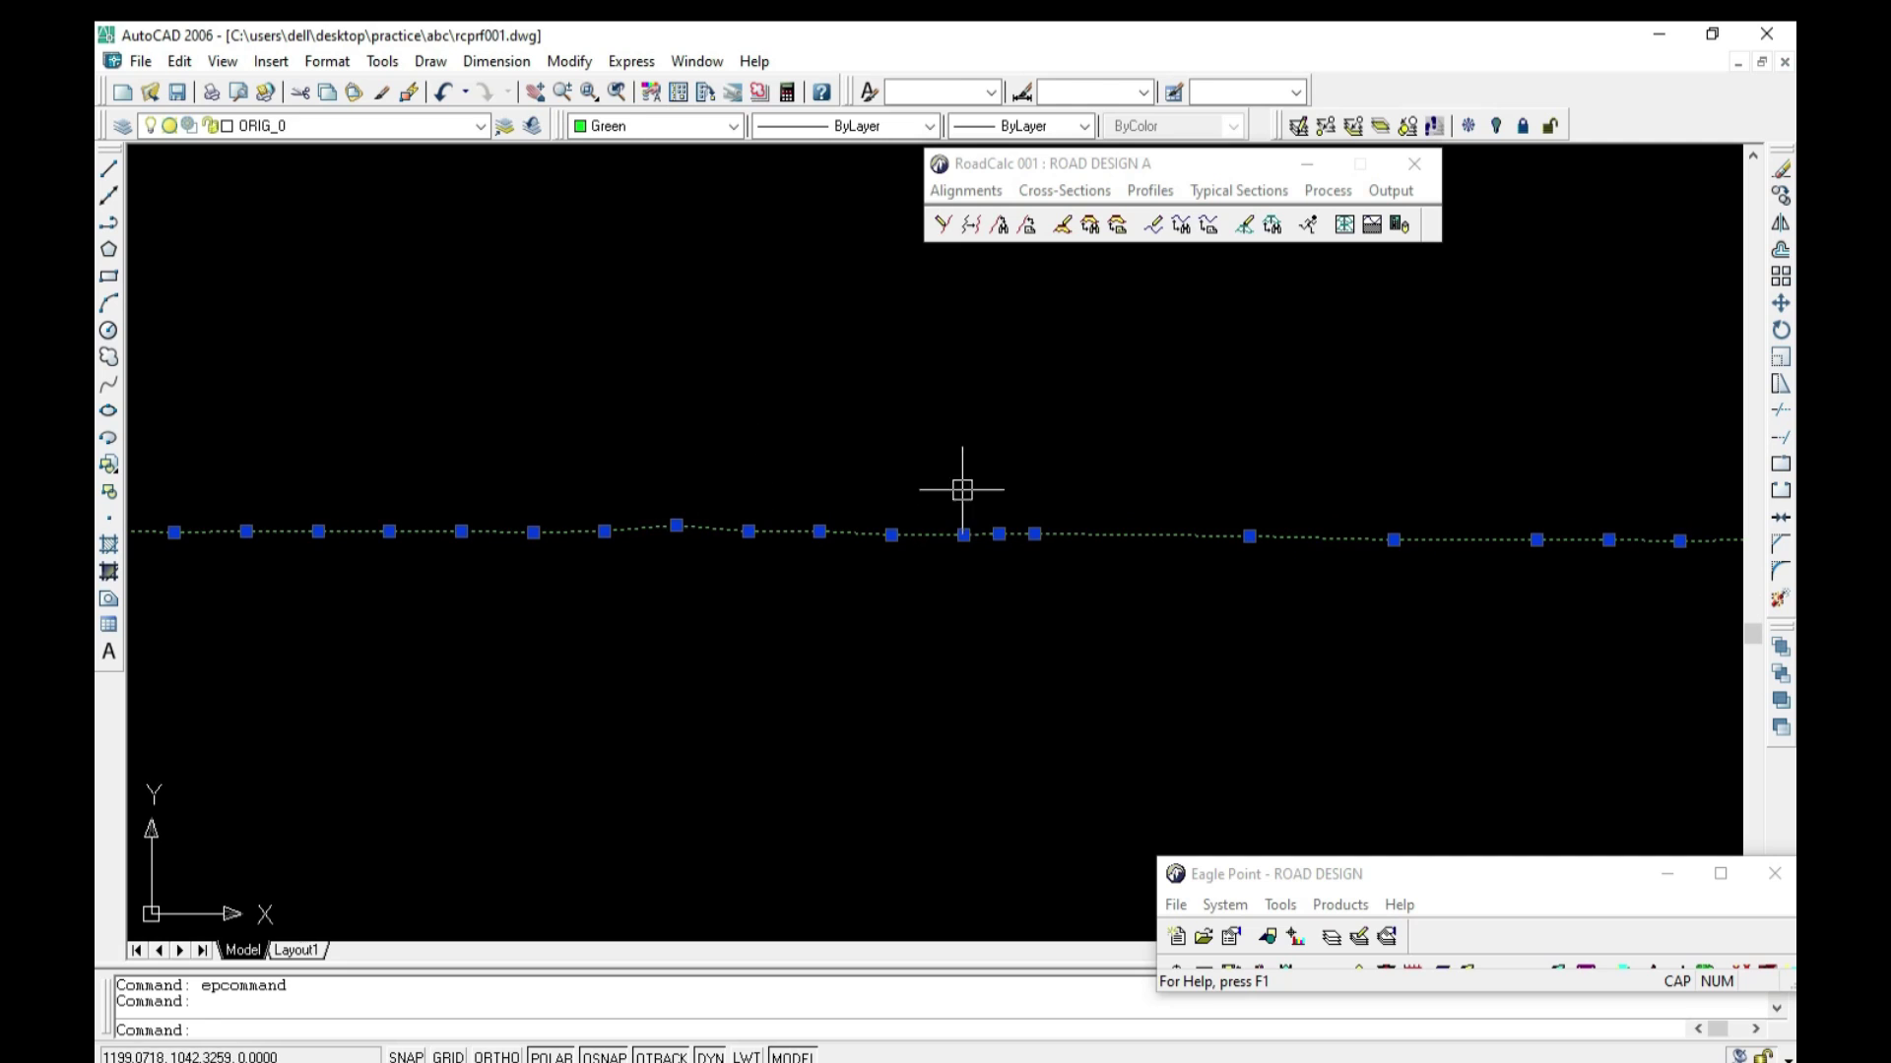
key("Escape")
key("Escape")
left_click(1148, 190)
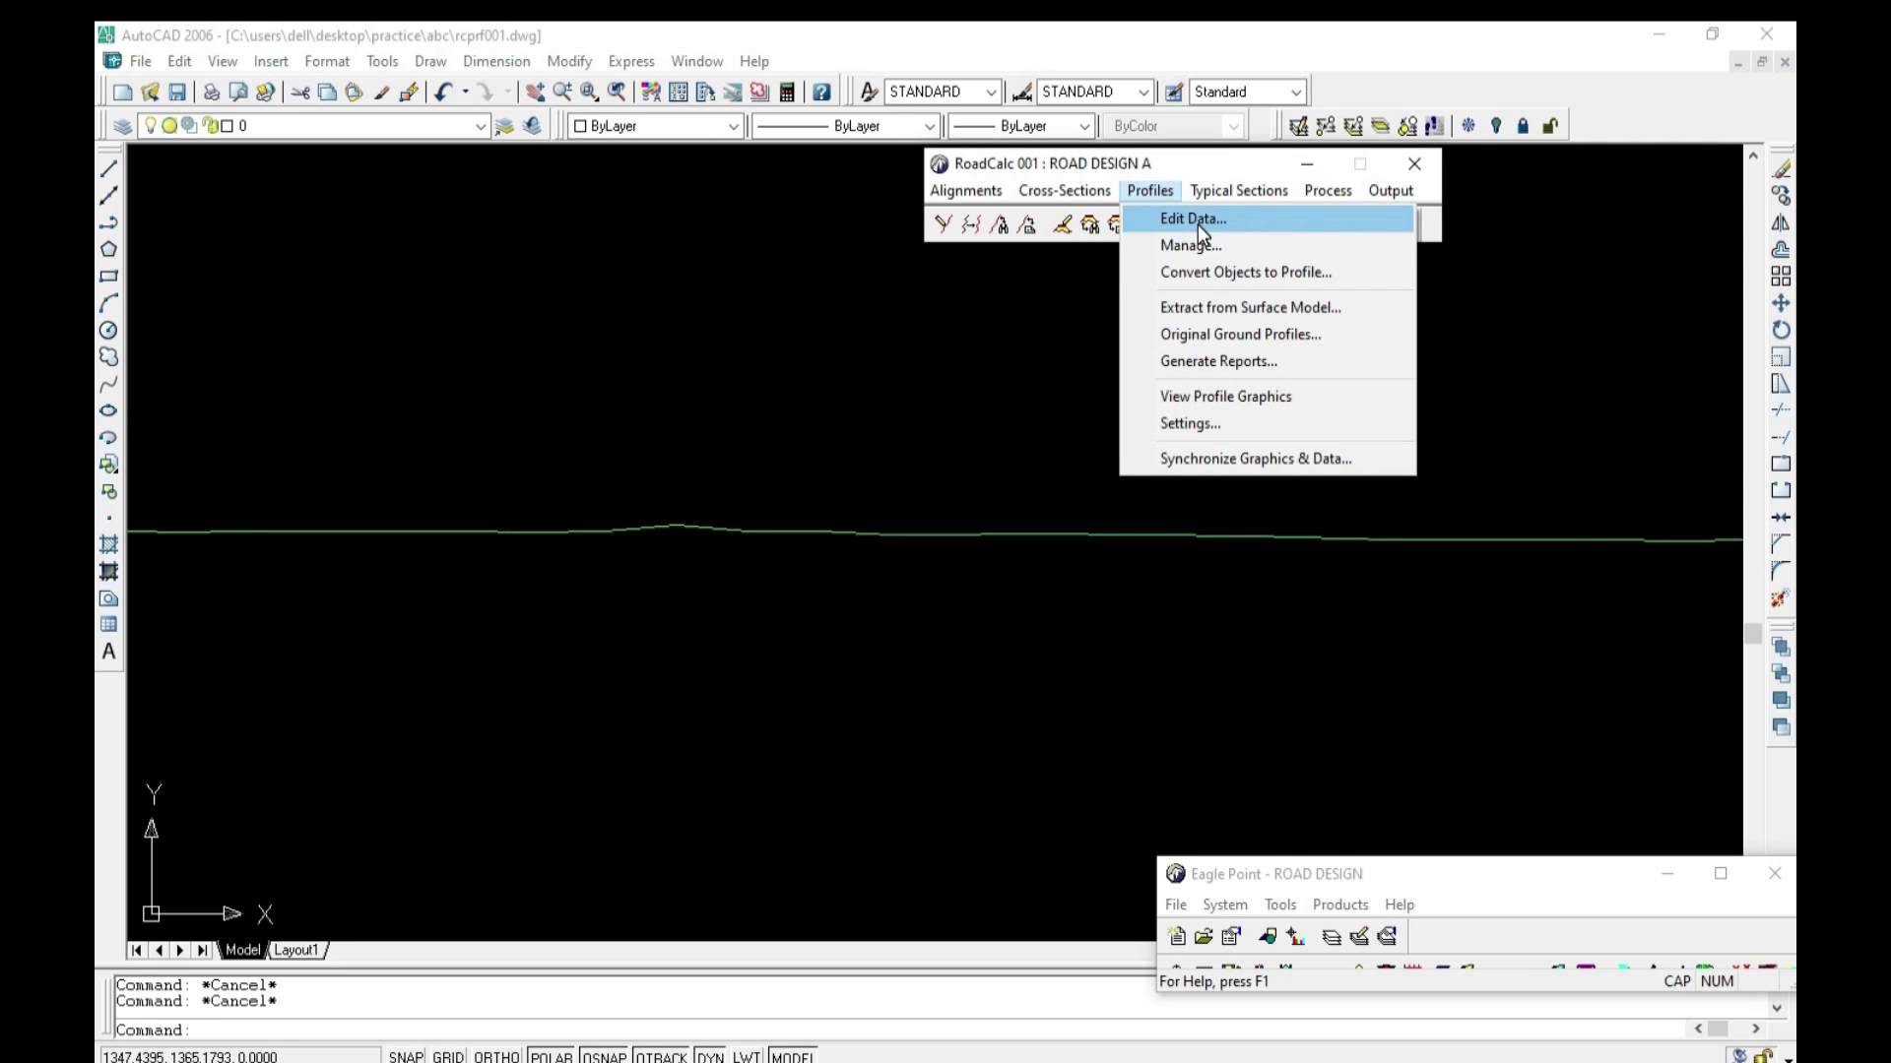
Step: Add a fixed VPI at station 0, elevation 98.79 read from the ground profile
left_click(1191, 222)
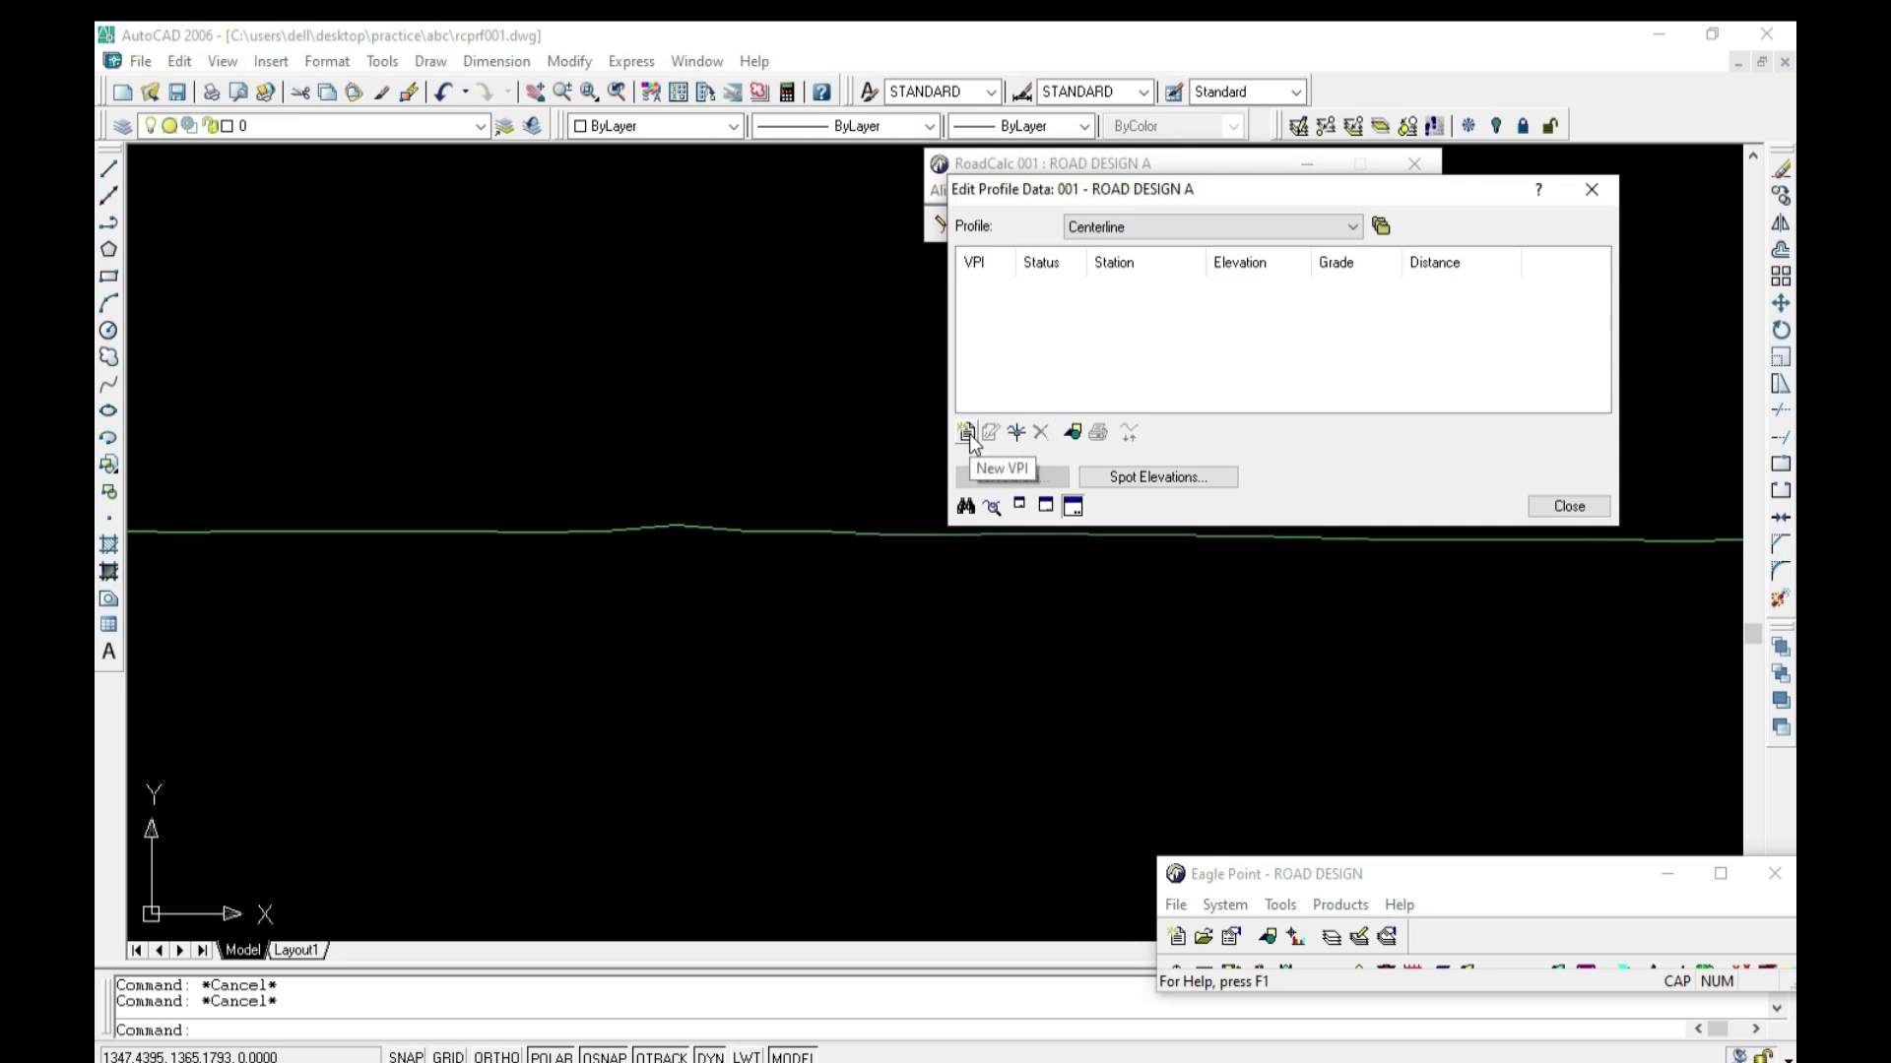
left_click(966, 433)
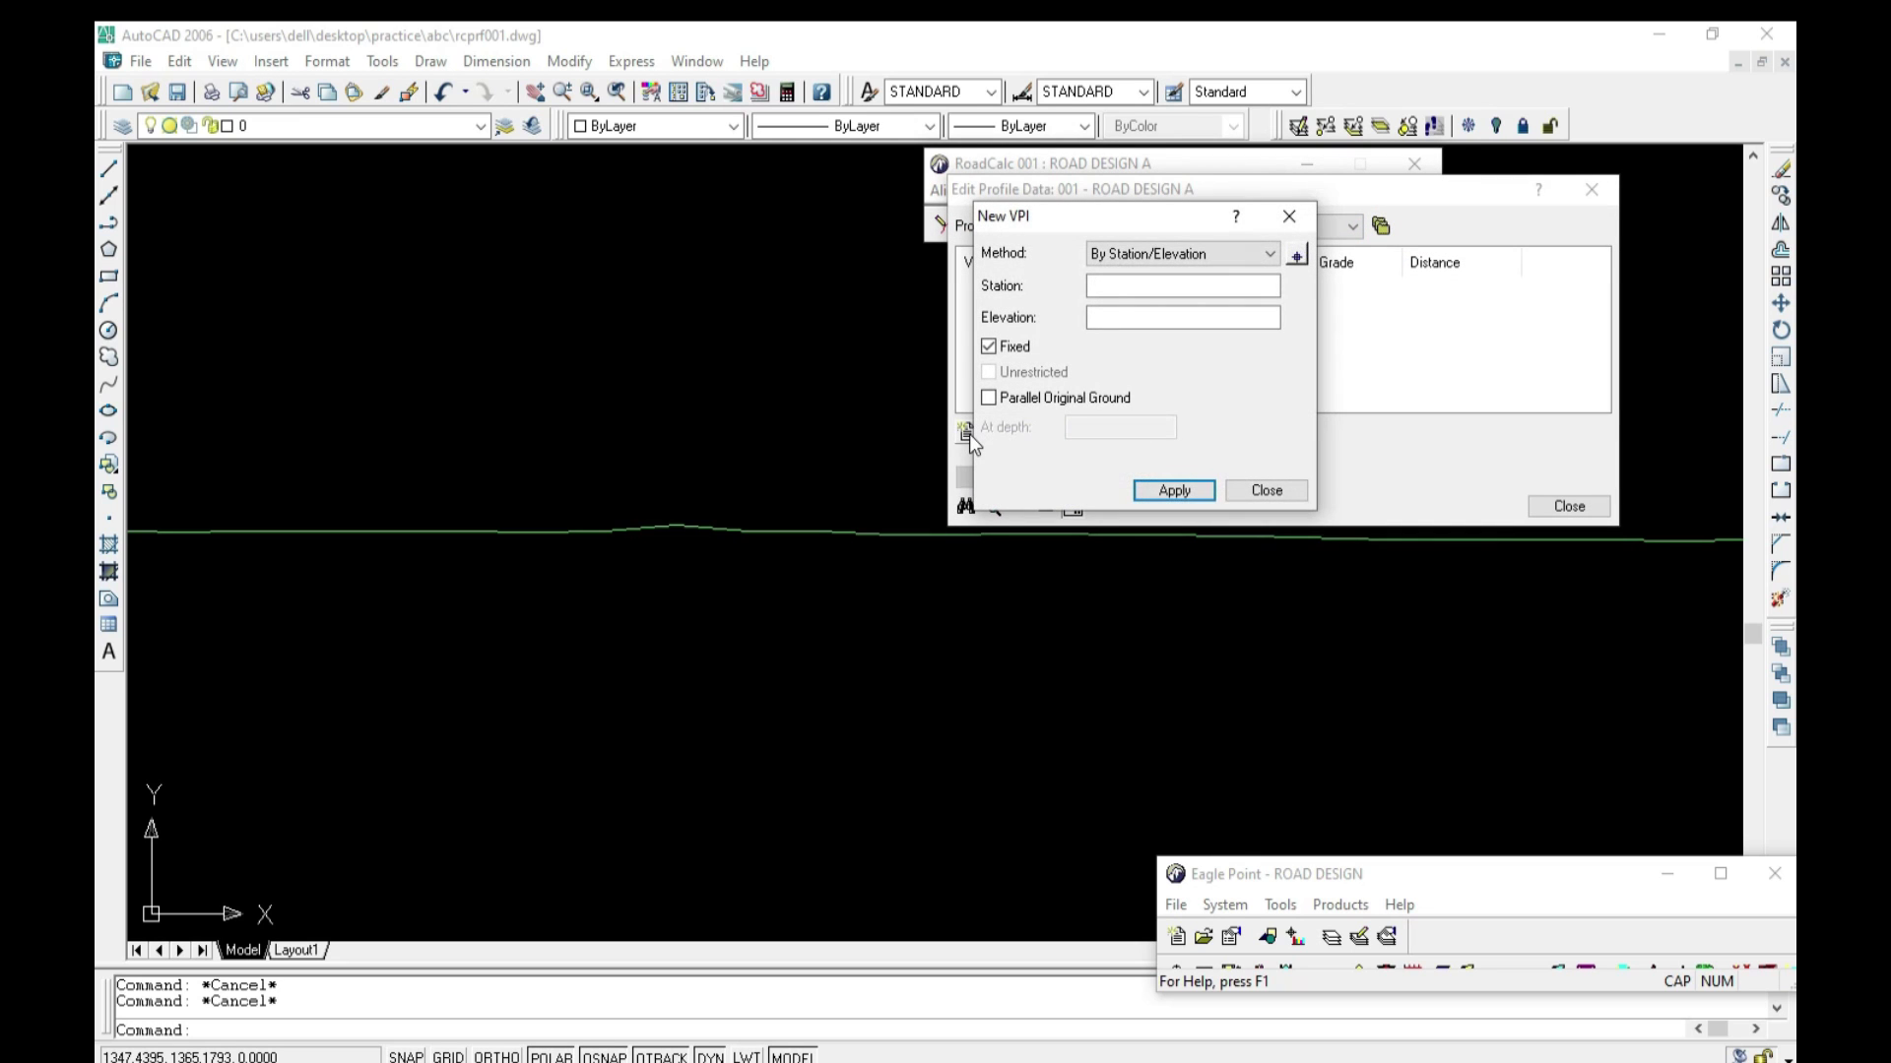
left_click(1216, 491)
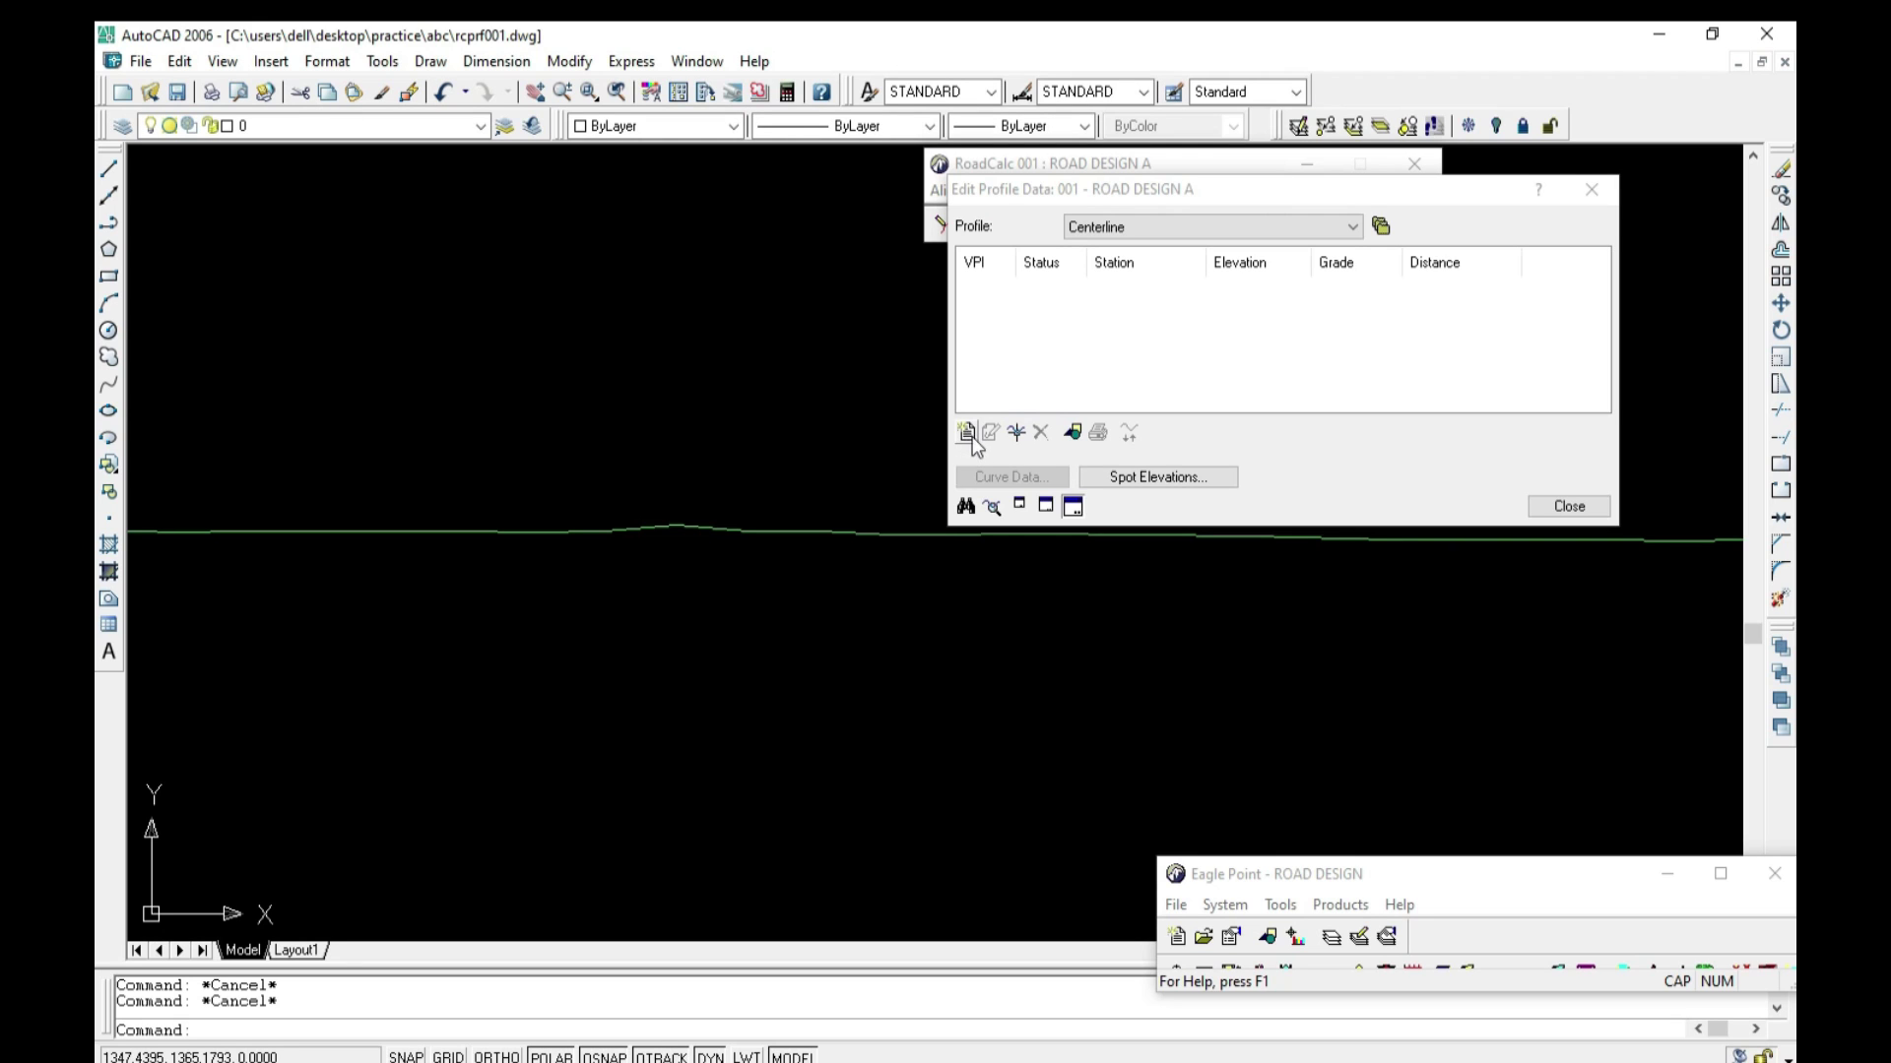
left_click(966, 433)
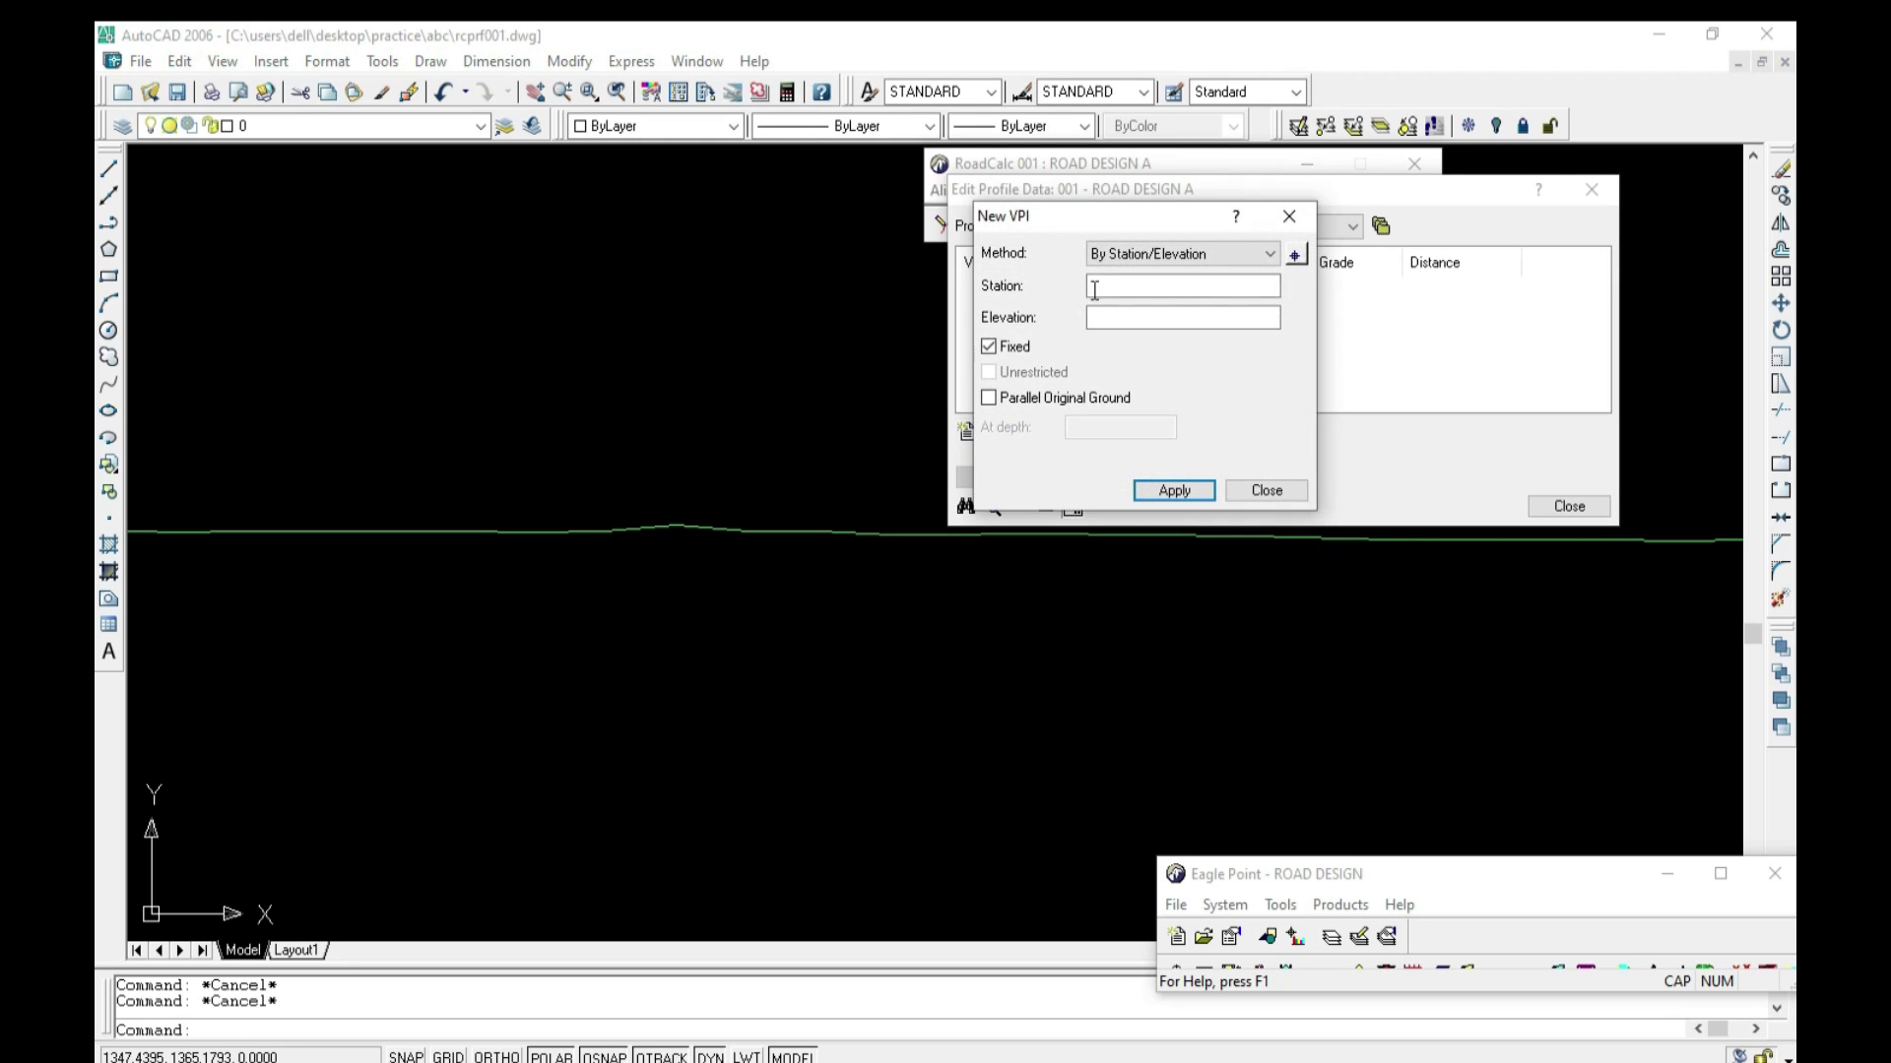
type("0")
left_click(1298, 253)
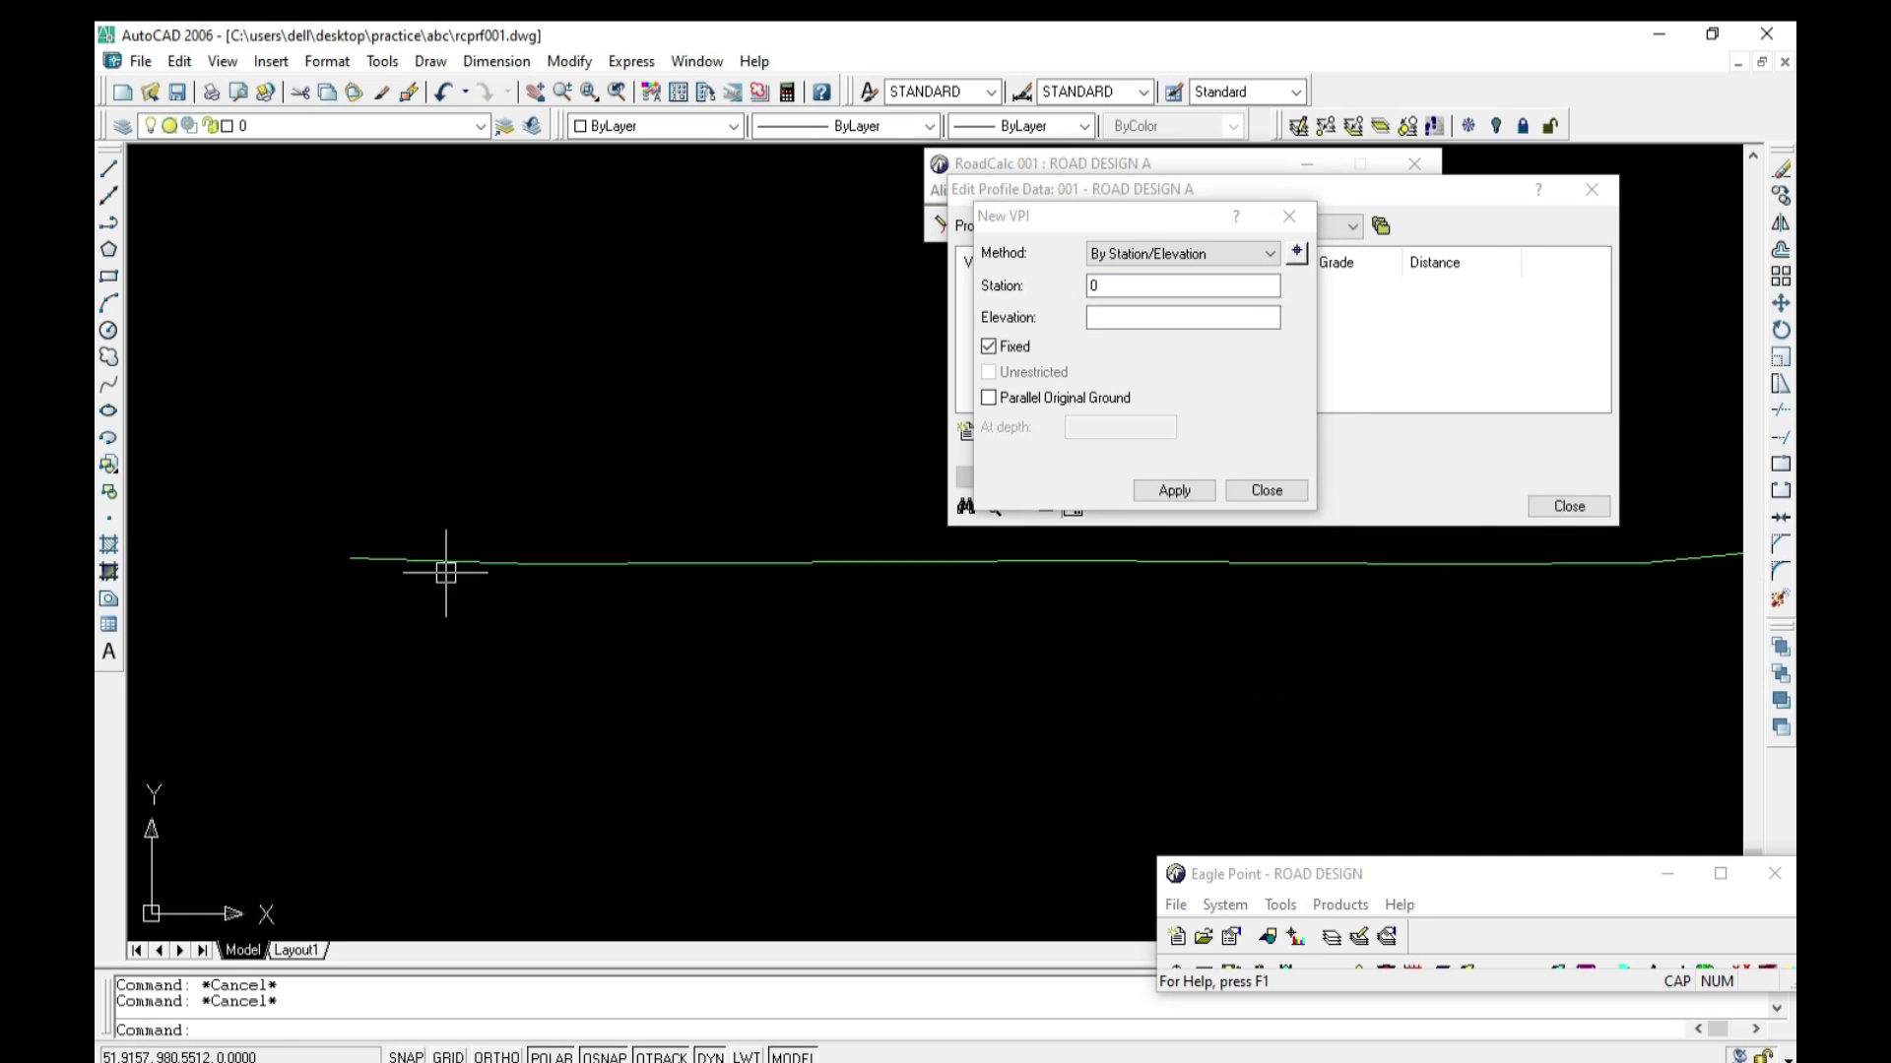
left_click(429, 559)
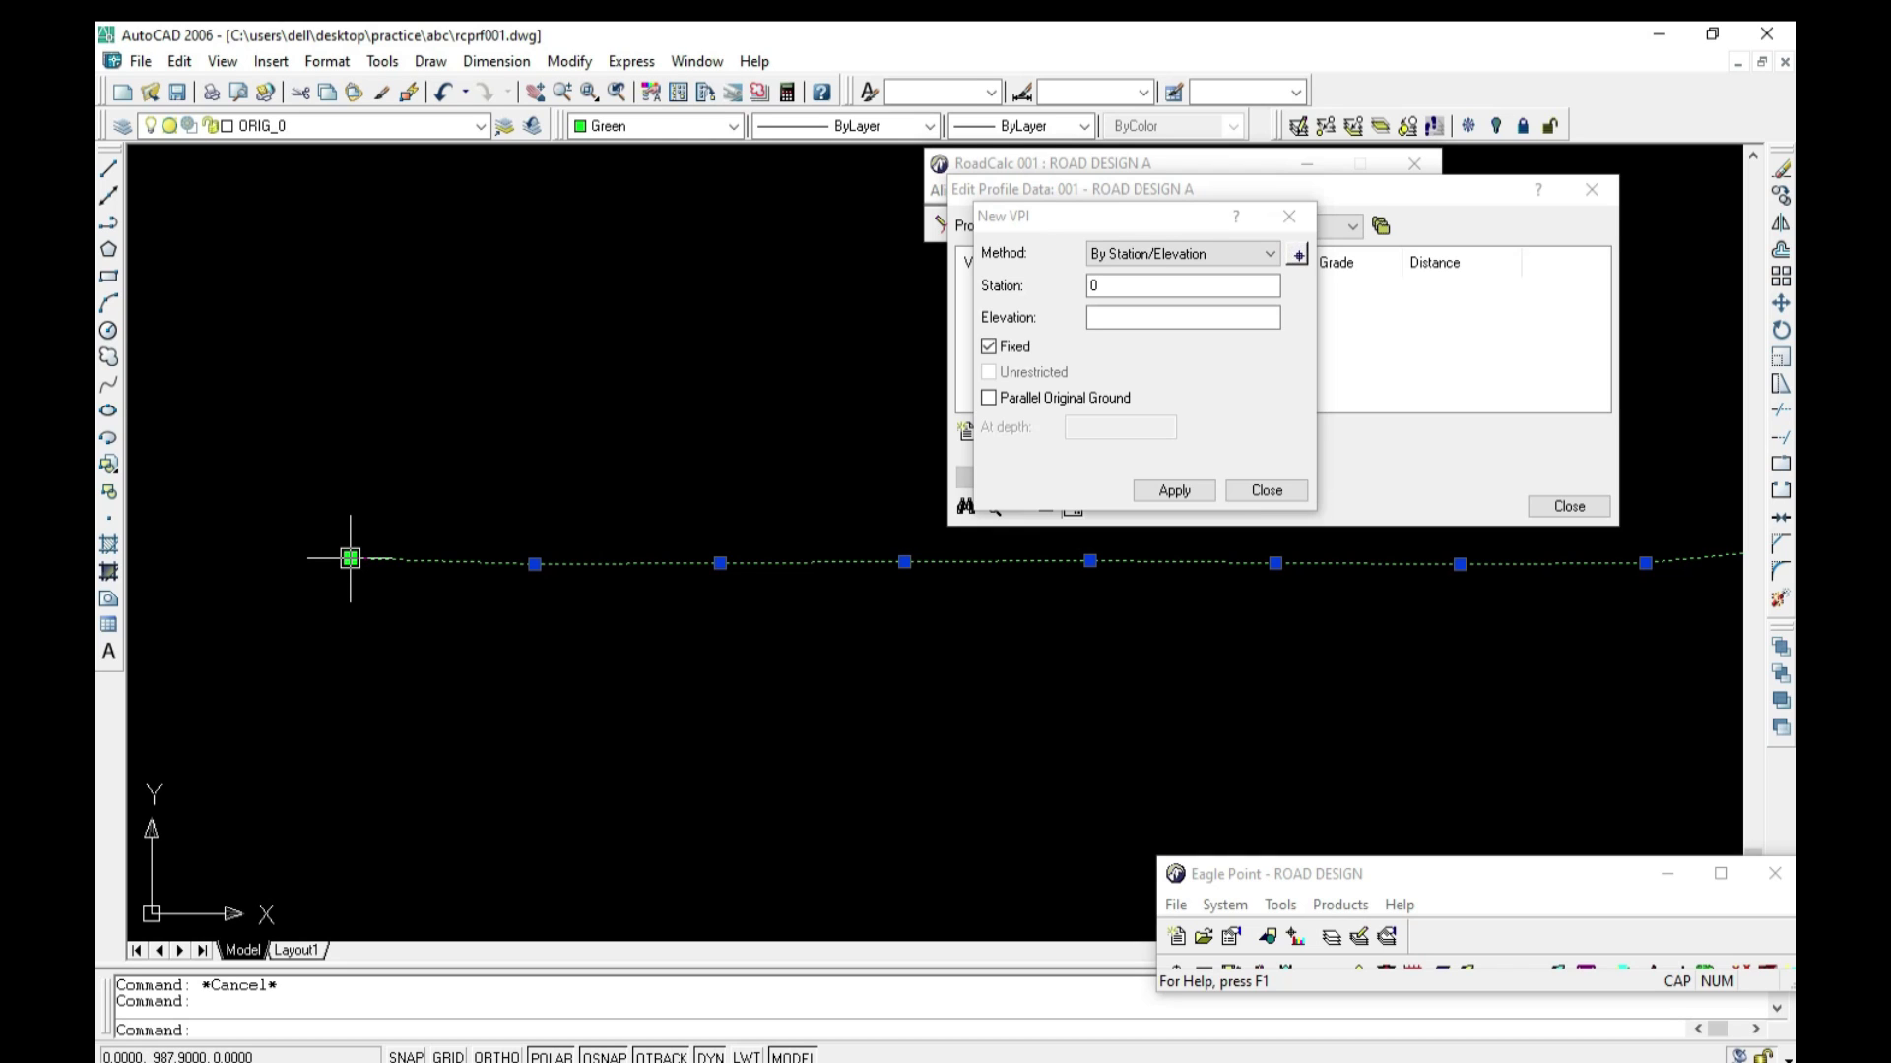
left_click(1133, 319)
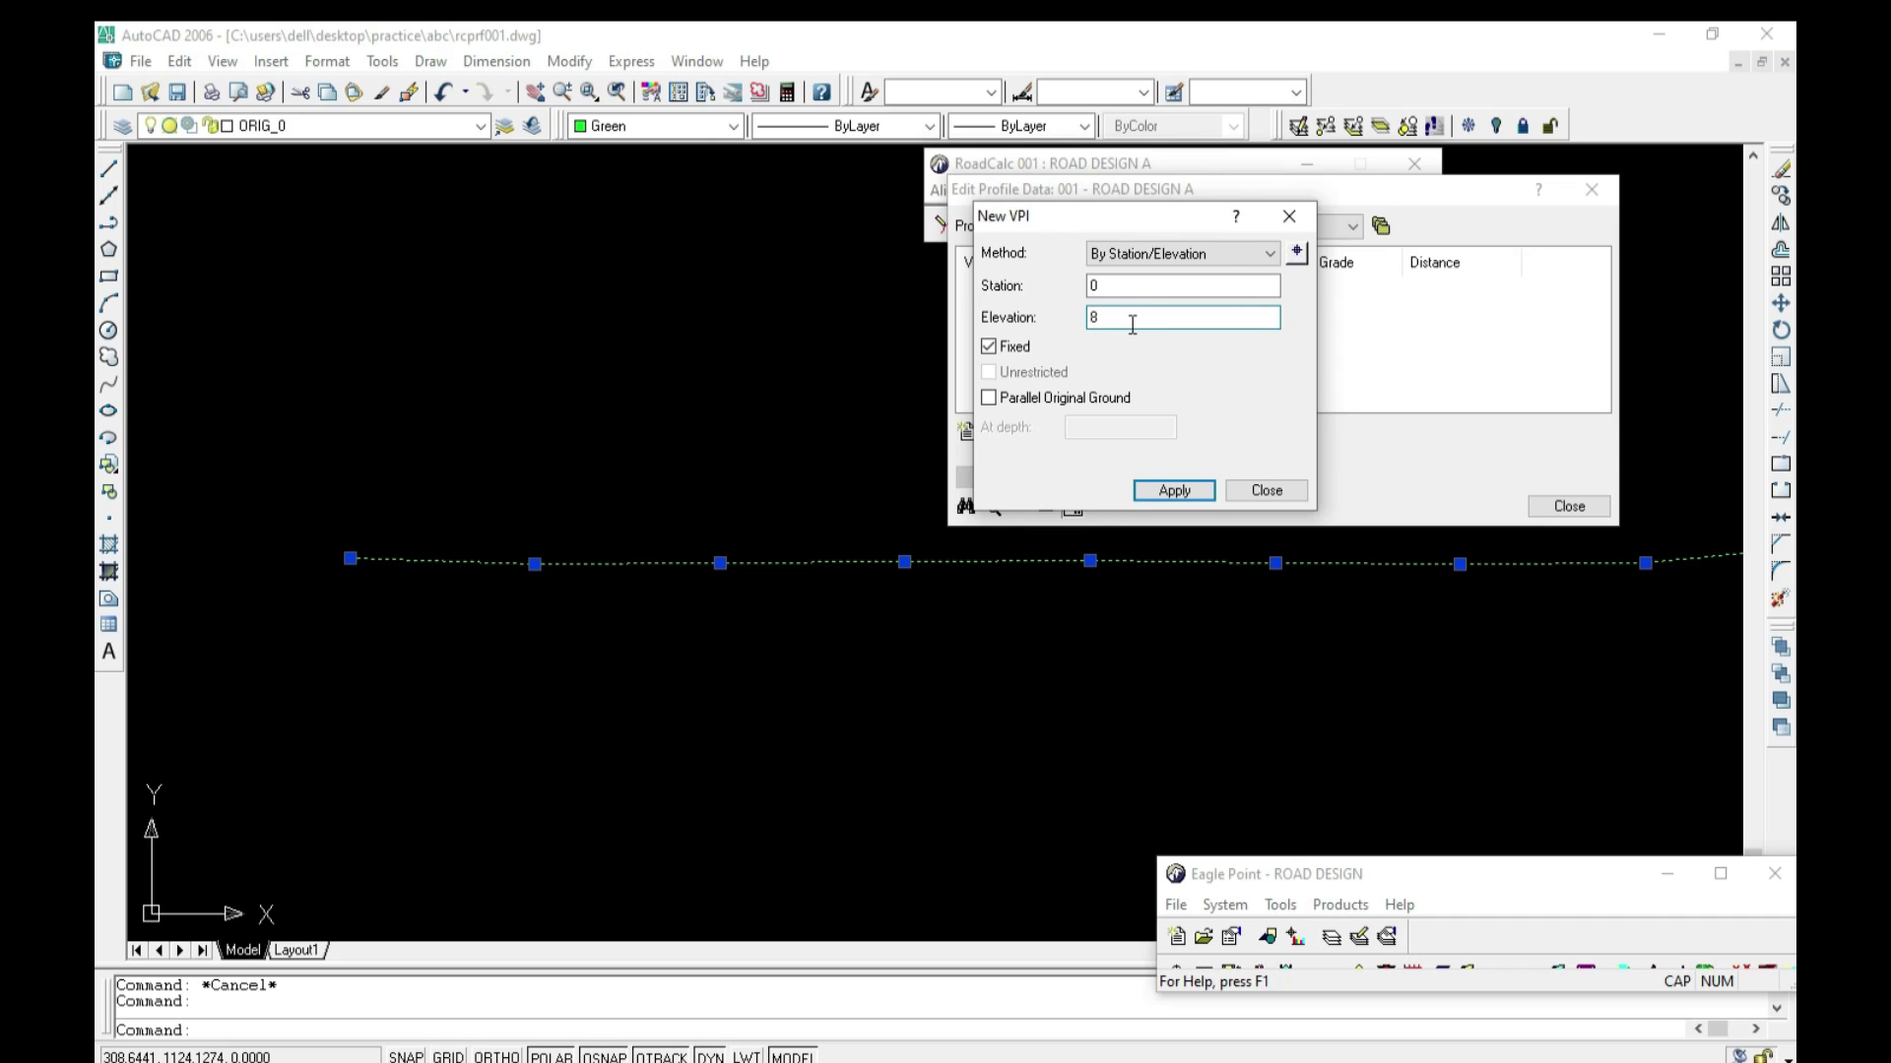
type("98.79")
left_click(1176, 493)
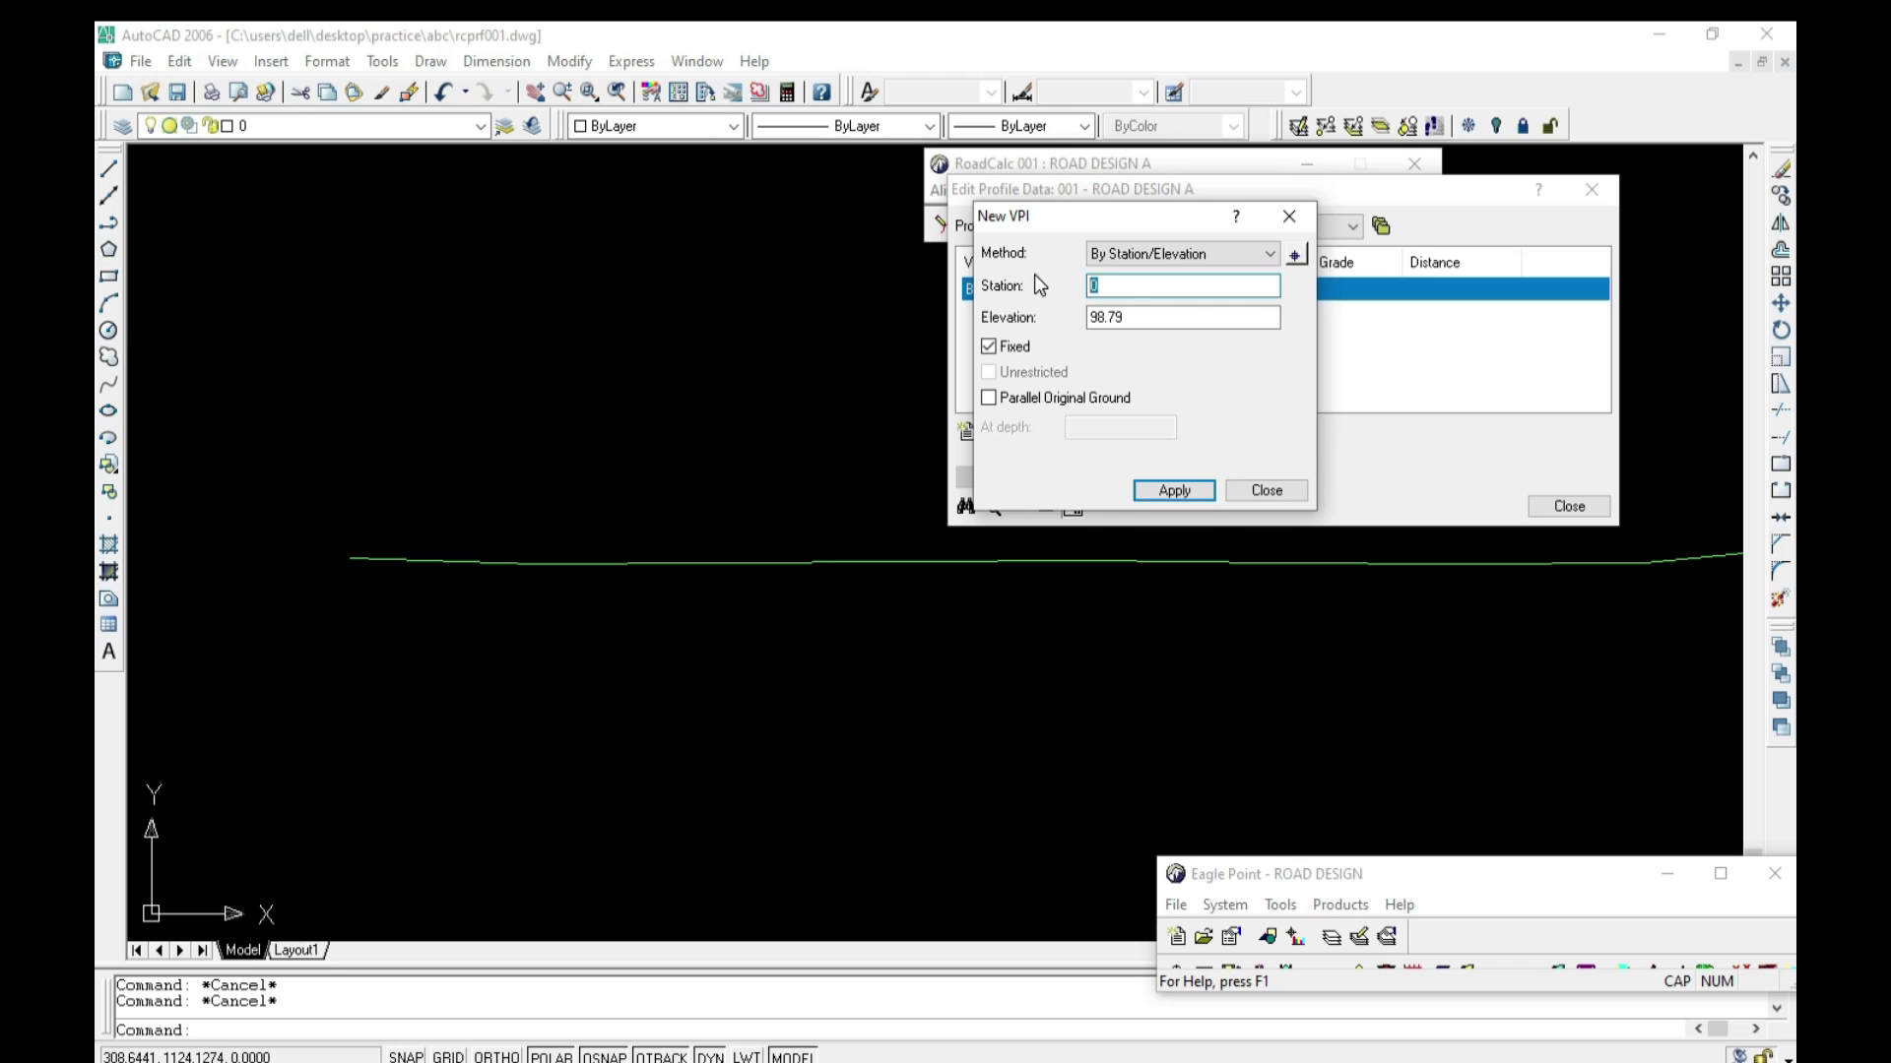
Step: Add a fixed VPI at station 500, elevation 99.79
type("500")
left_click(1101, 318)
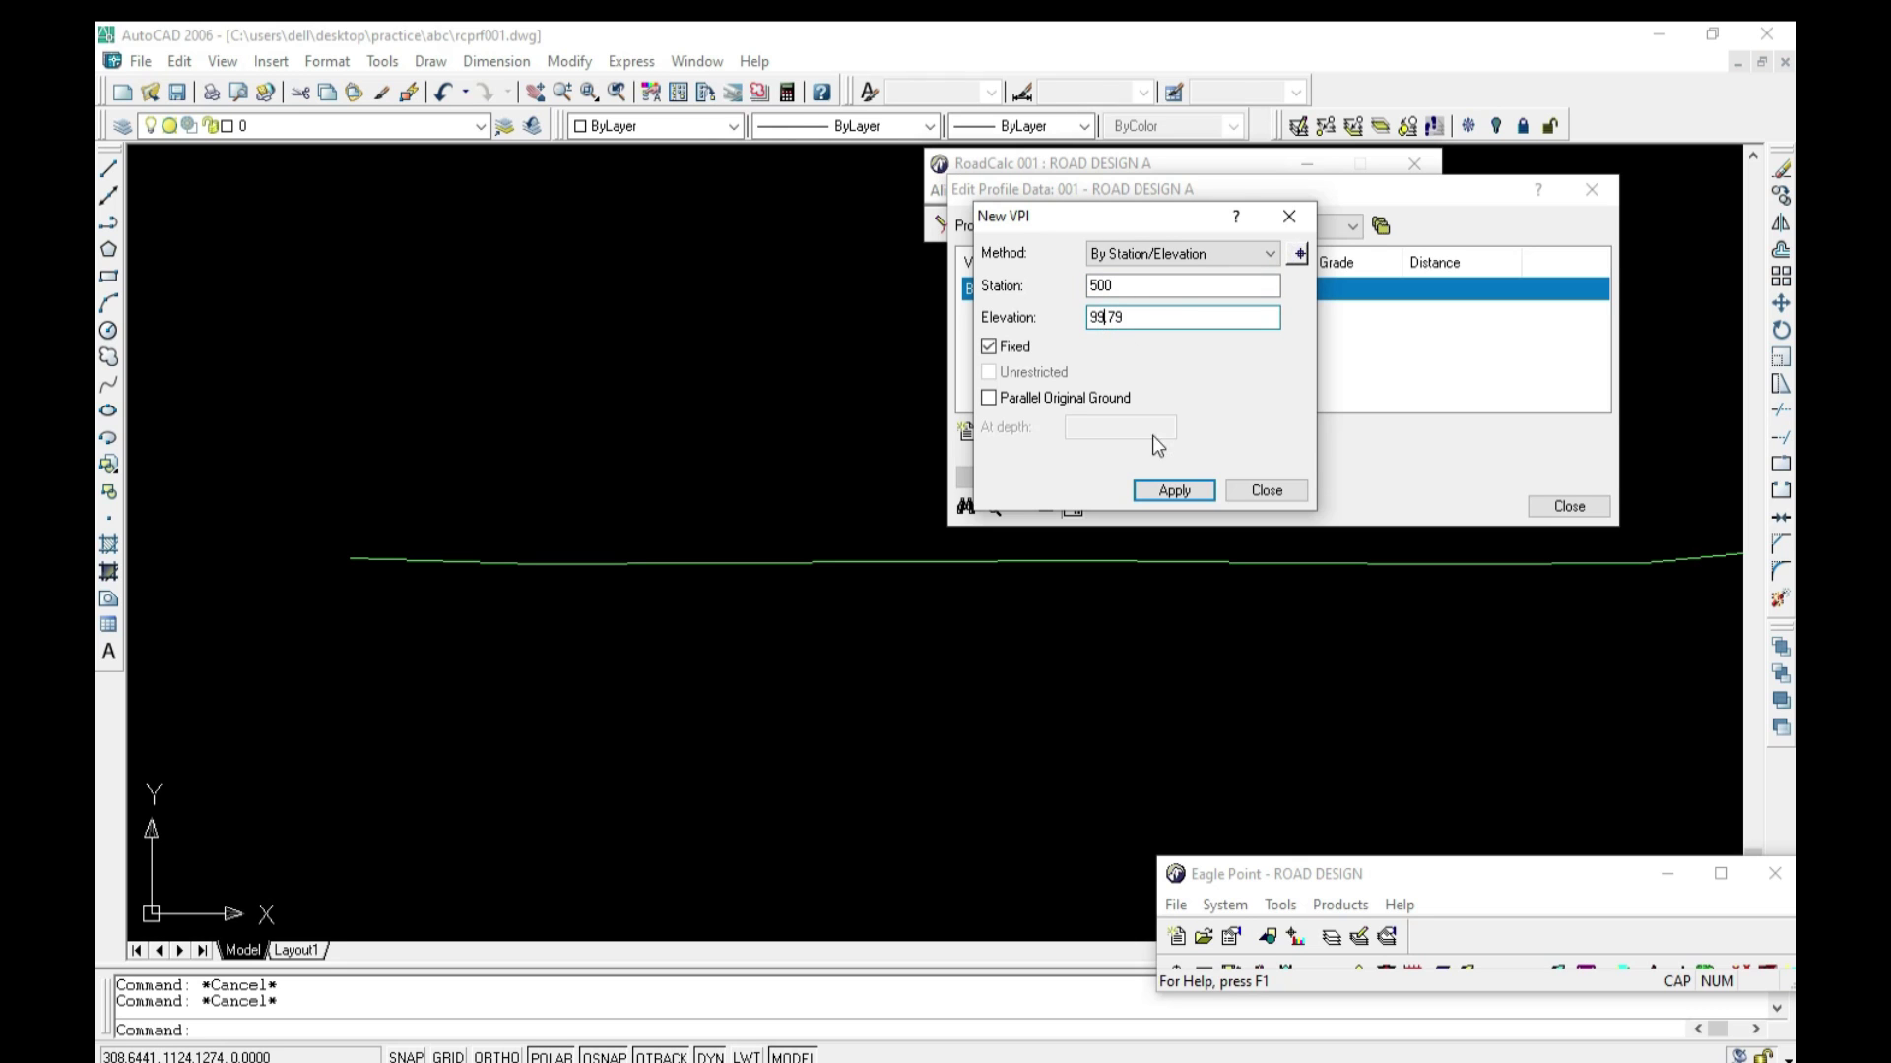
left_click(1174, 490)
scroll(528, 591, "up", 2)
scroll(886, 621, "up", 2)
scroll(960, 604, "up", 2)
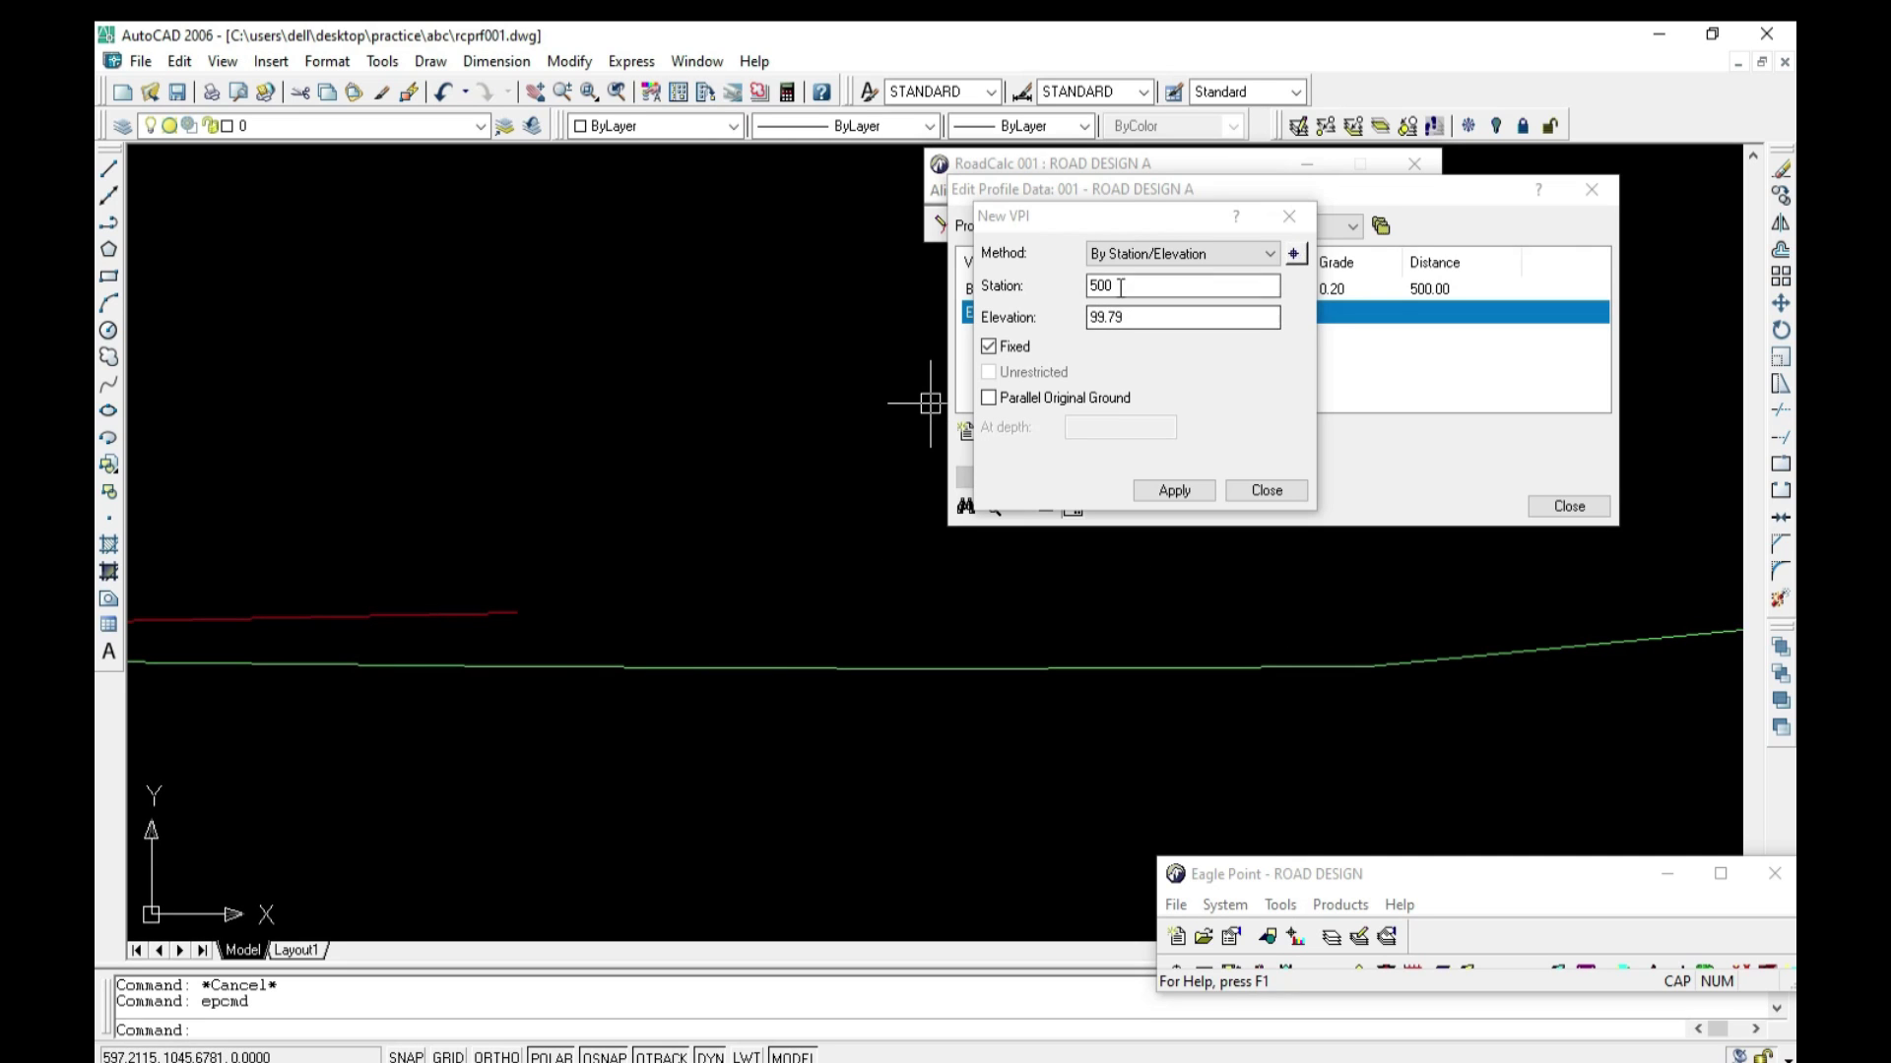
Step: Add a fixed VPI at station 1500, elevation 99.79, and check the red centerline
left_click(1070, 289)
type("1500")
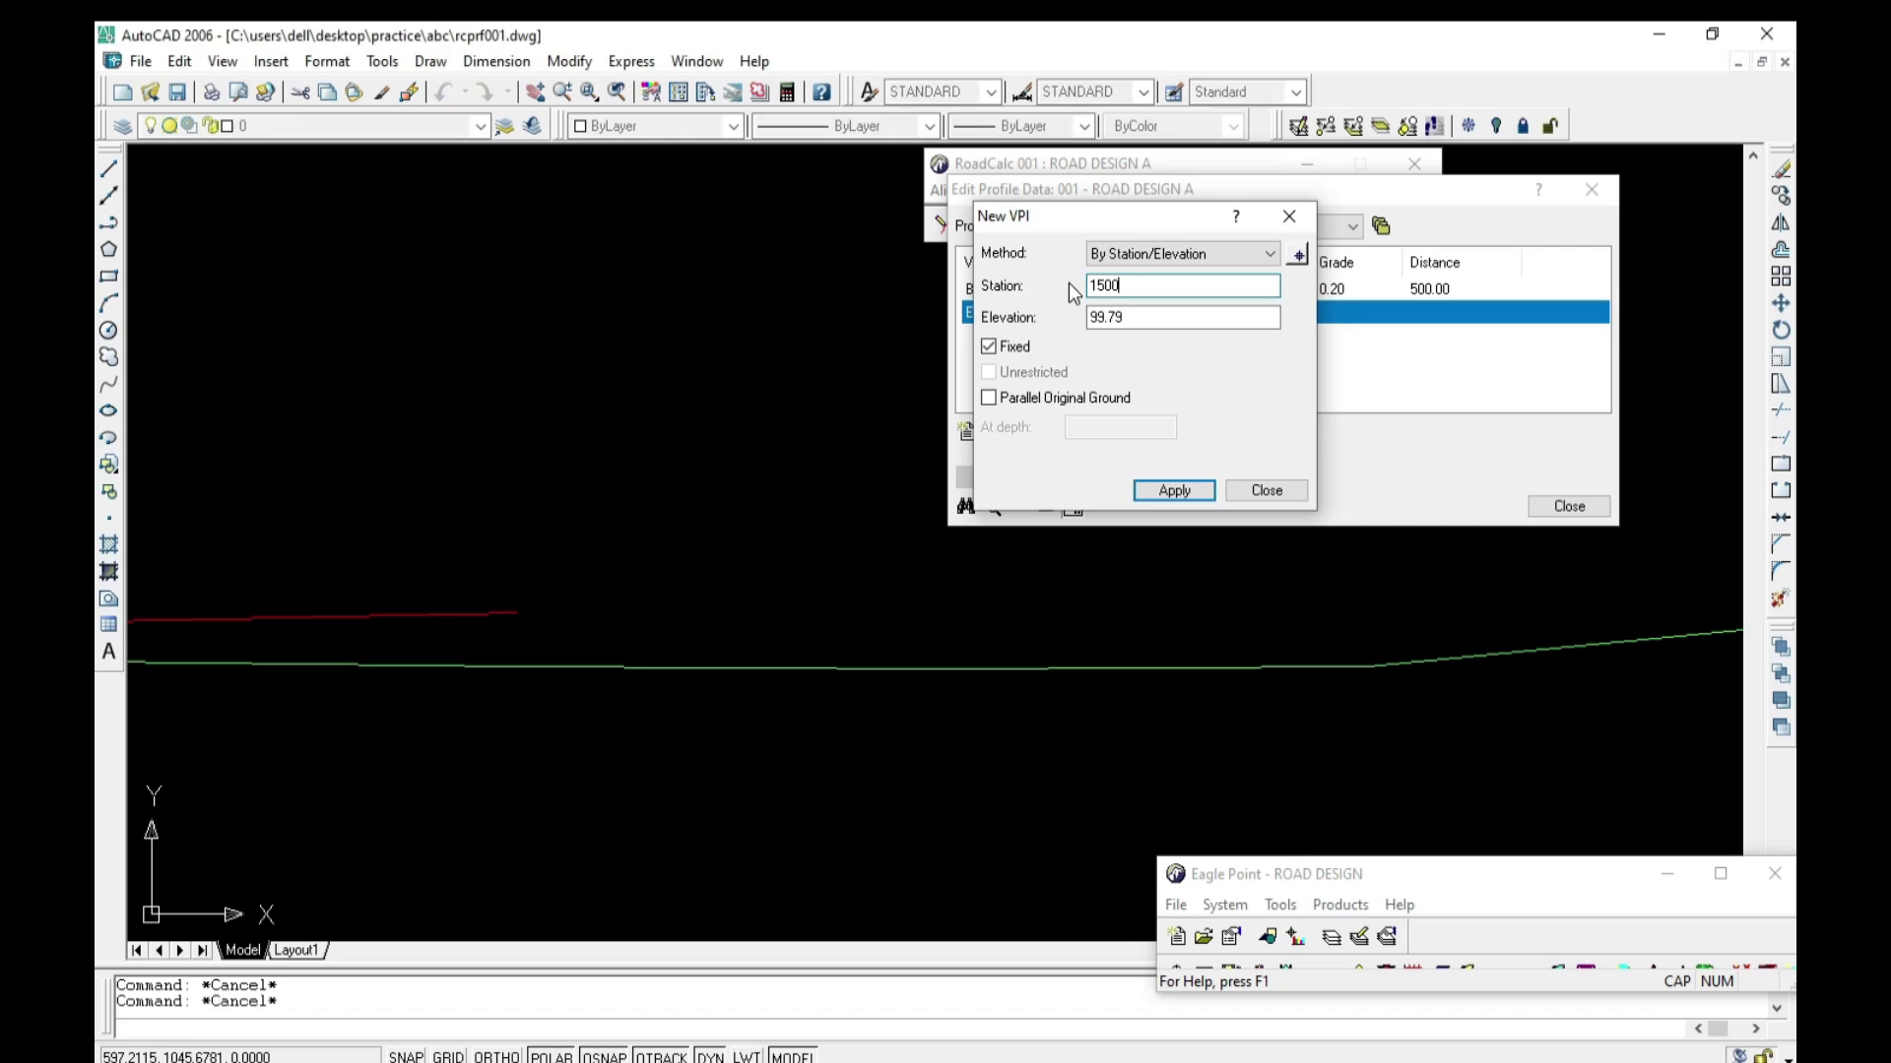
key("Return")
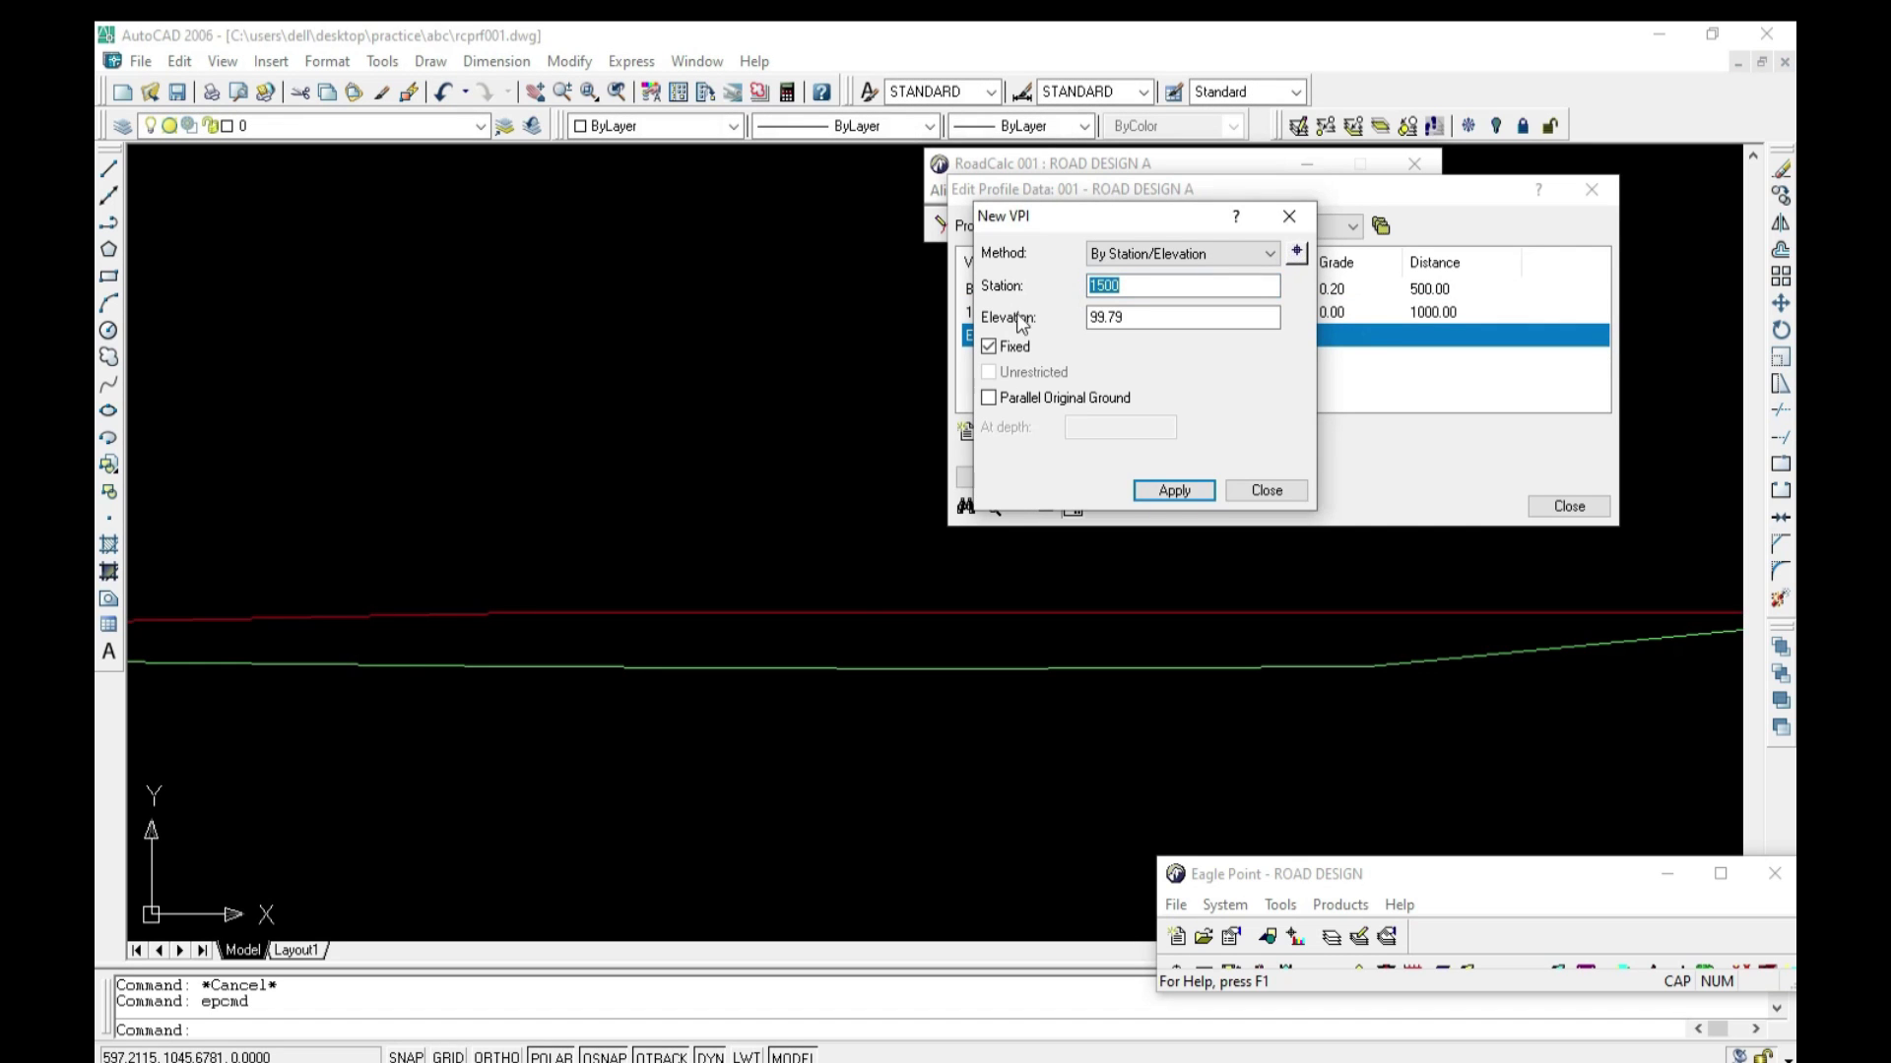
scroll(781, 621, "down", 3)
scroll(1110, 620, "down", 2)
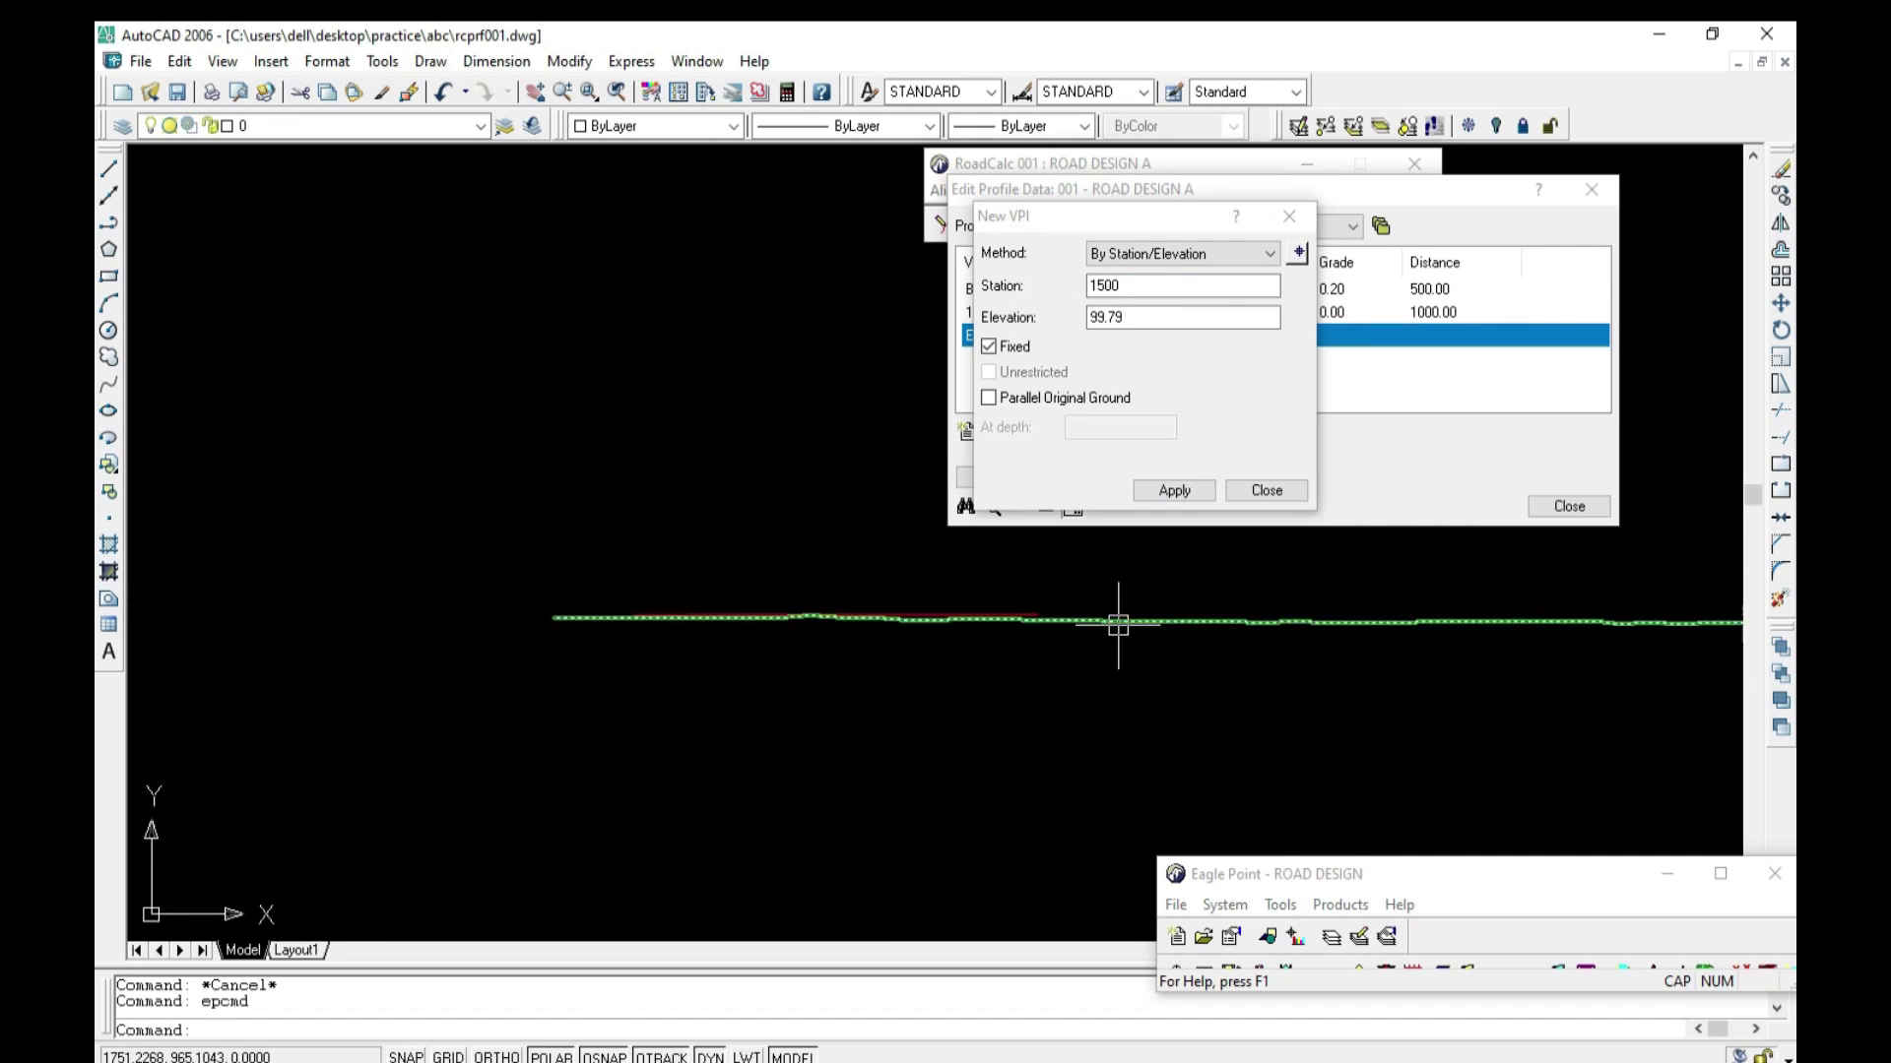
scroll(561, 624, "down", 2)
left_click(585, 620)
middle_click_drag(587, 624, 763, 620)
scroll(731, 629, "down", 4)
scroll(1630, 647, "up", 4)
scroll(1629, 647, "down", 2)
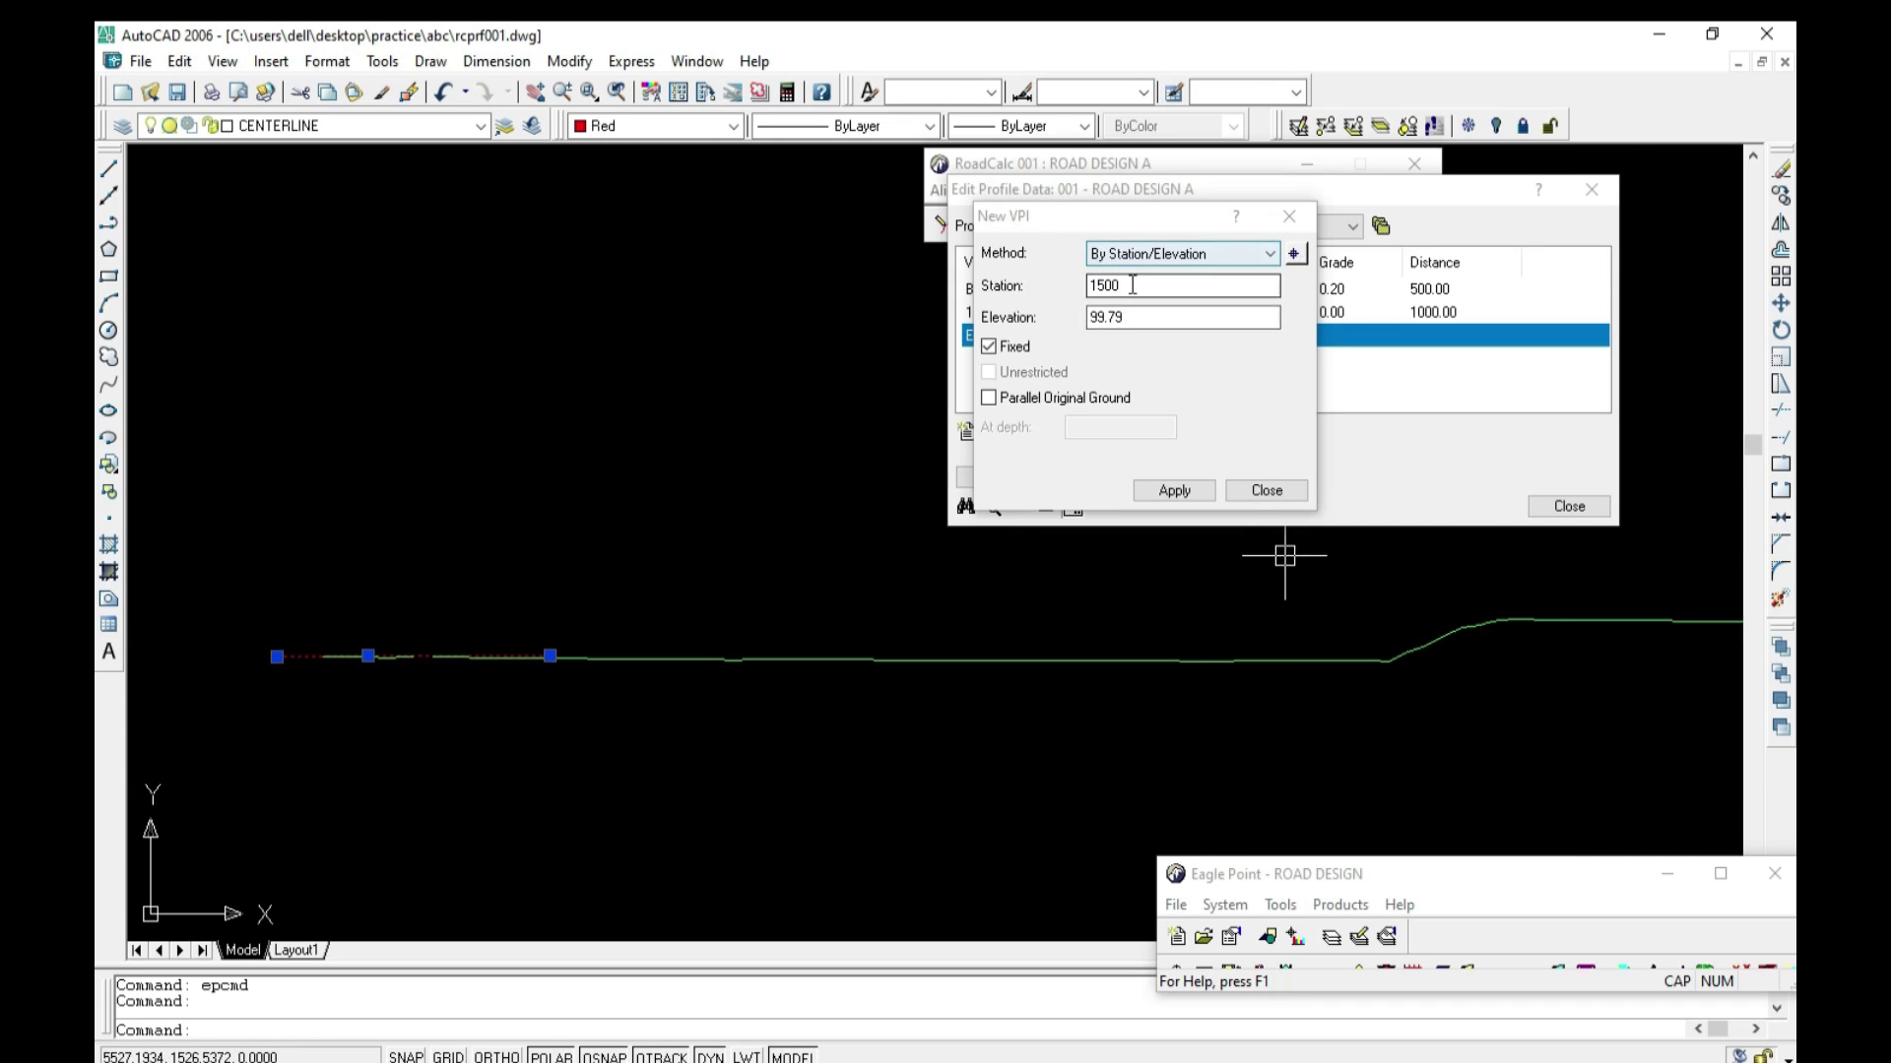
Step: Add a fixed VPI at station 4500 and compare the centerline against the ground profile
left_click(1024, 289)
type("4500")
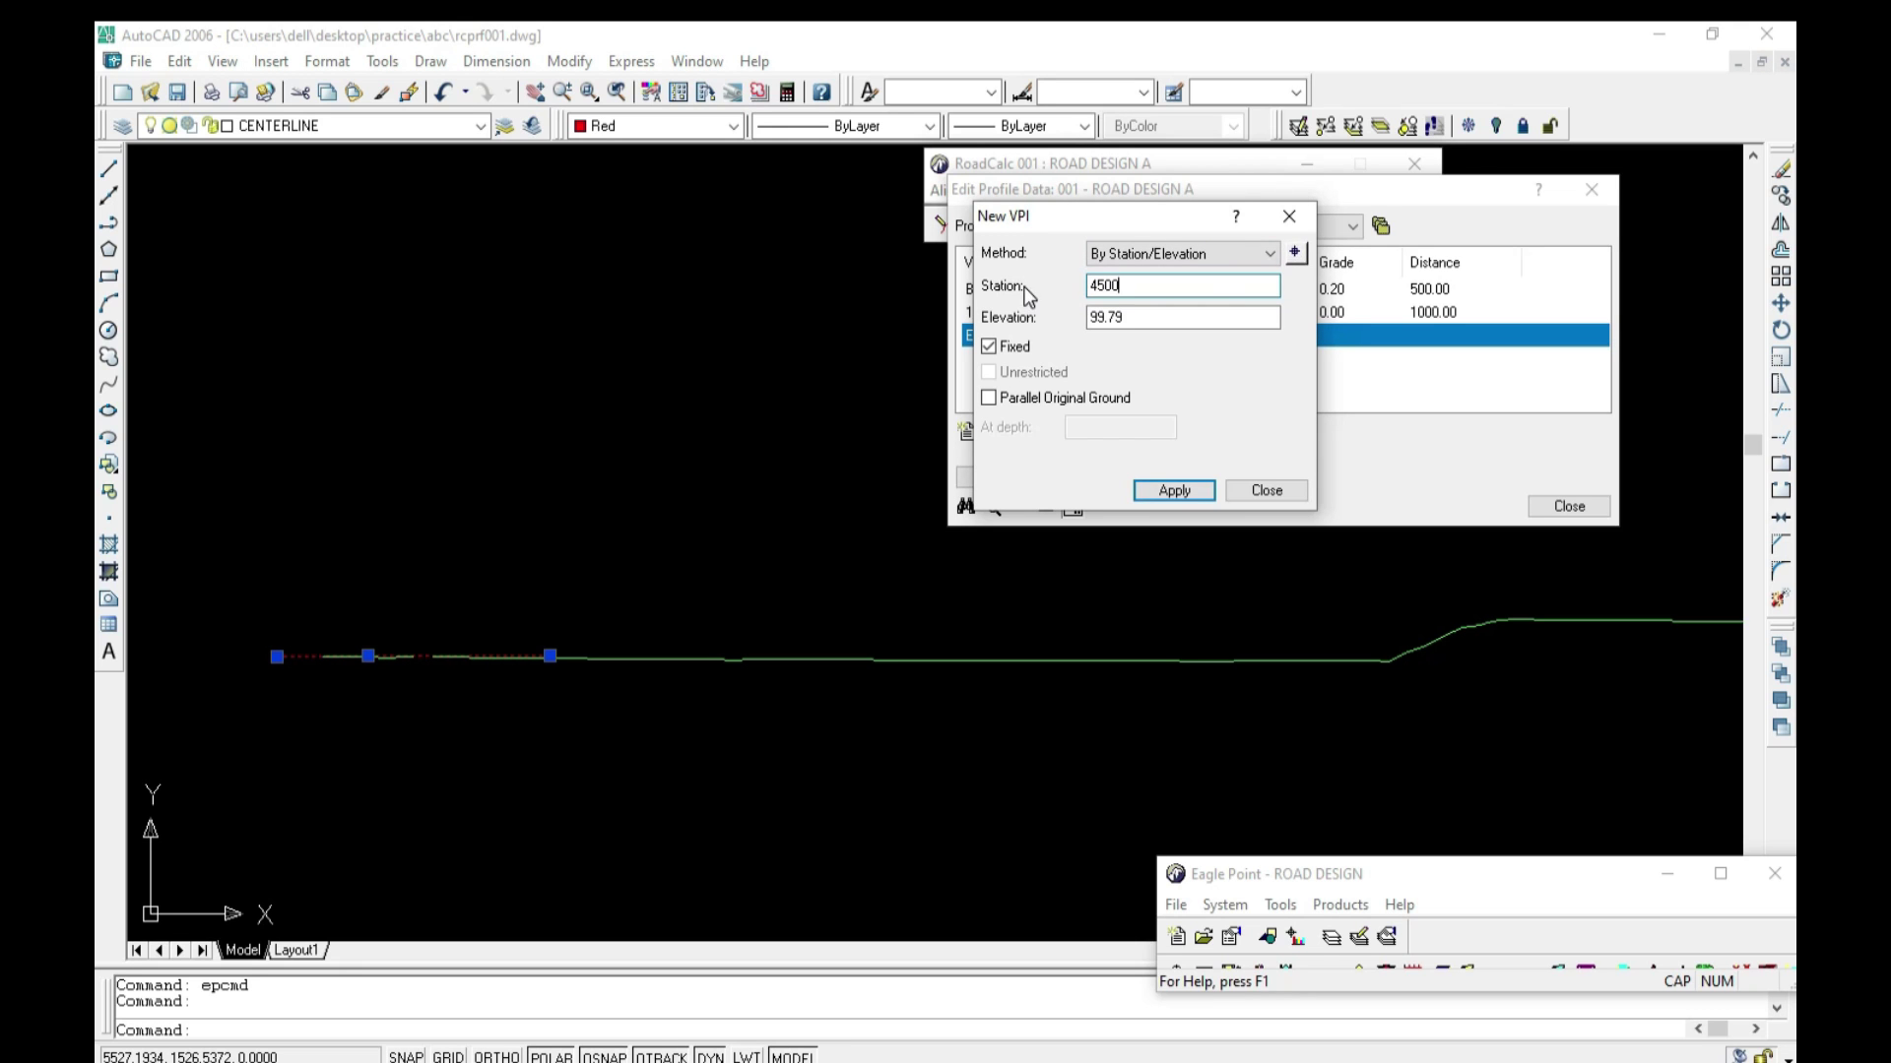
left_click(1172, 491)
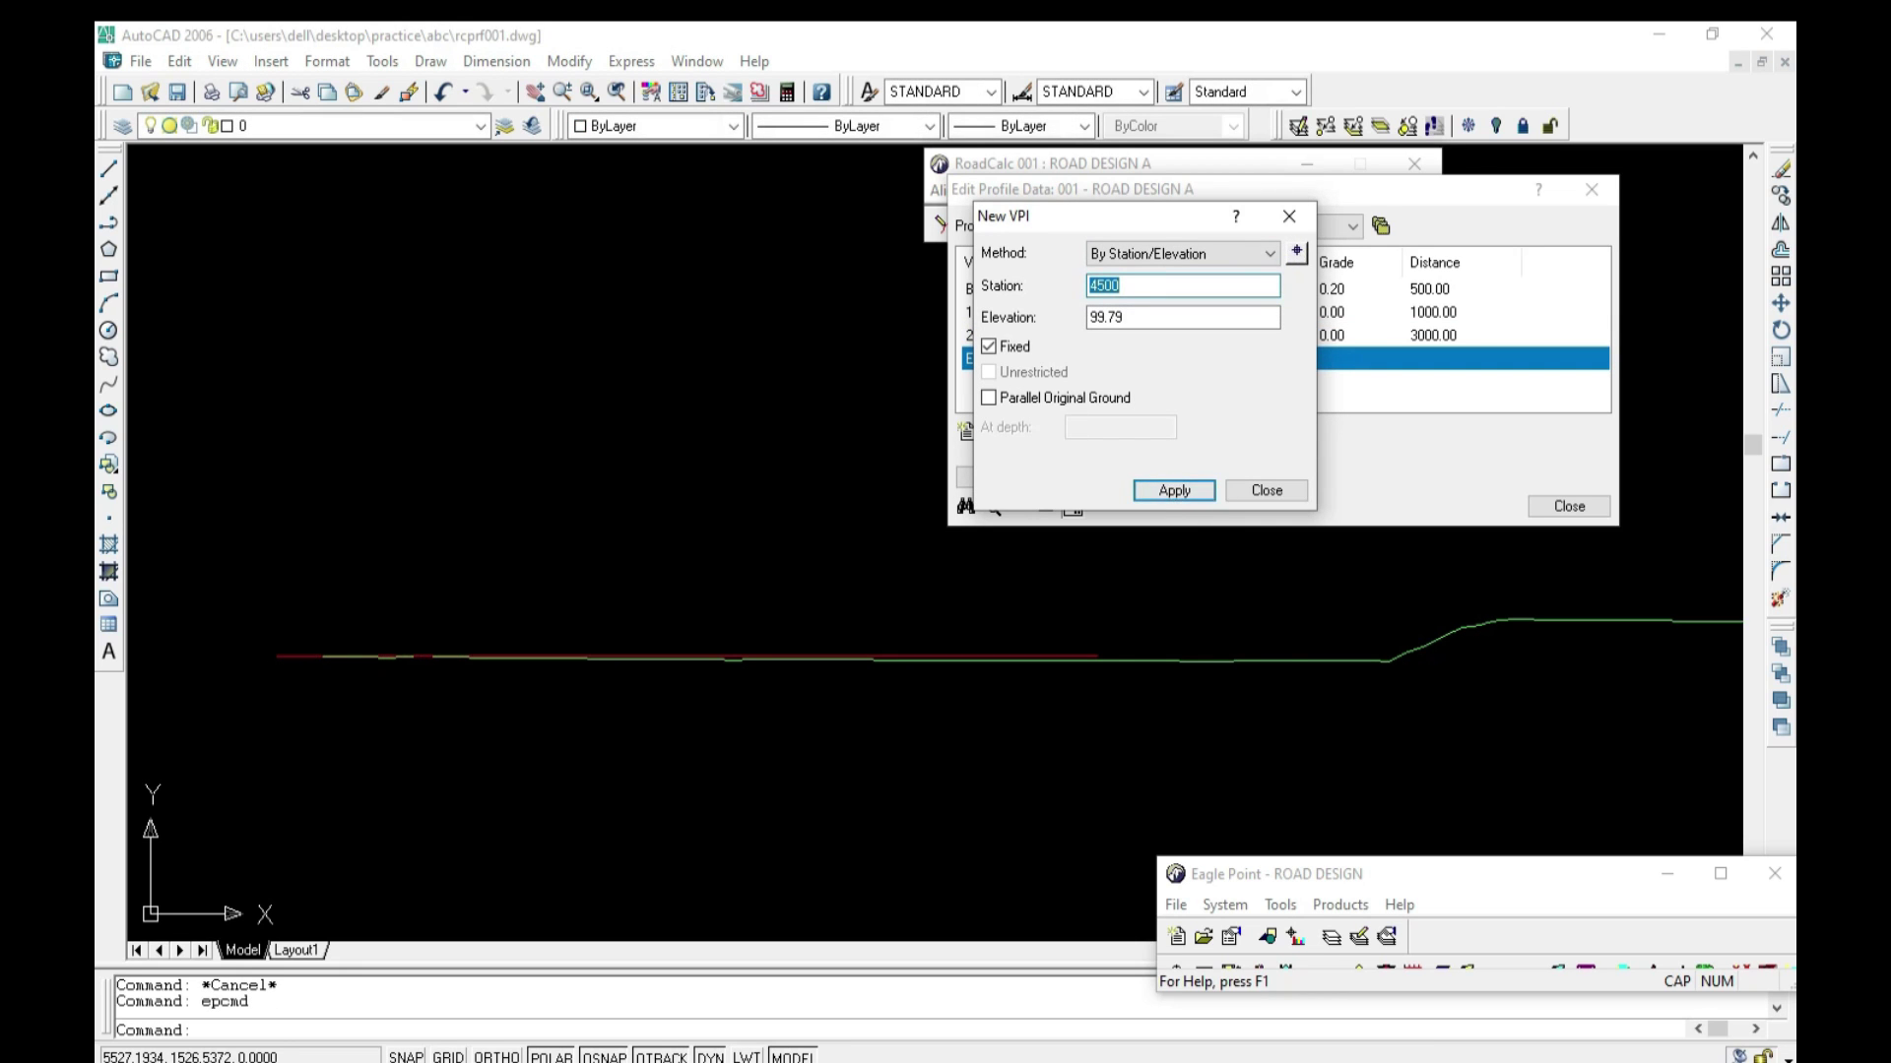
scroll(1182, 680, "up", 2)
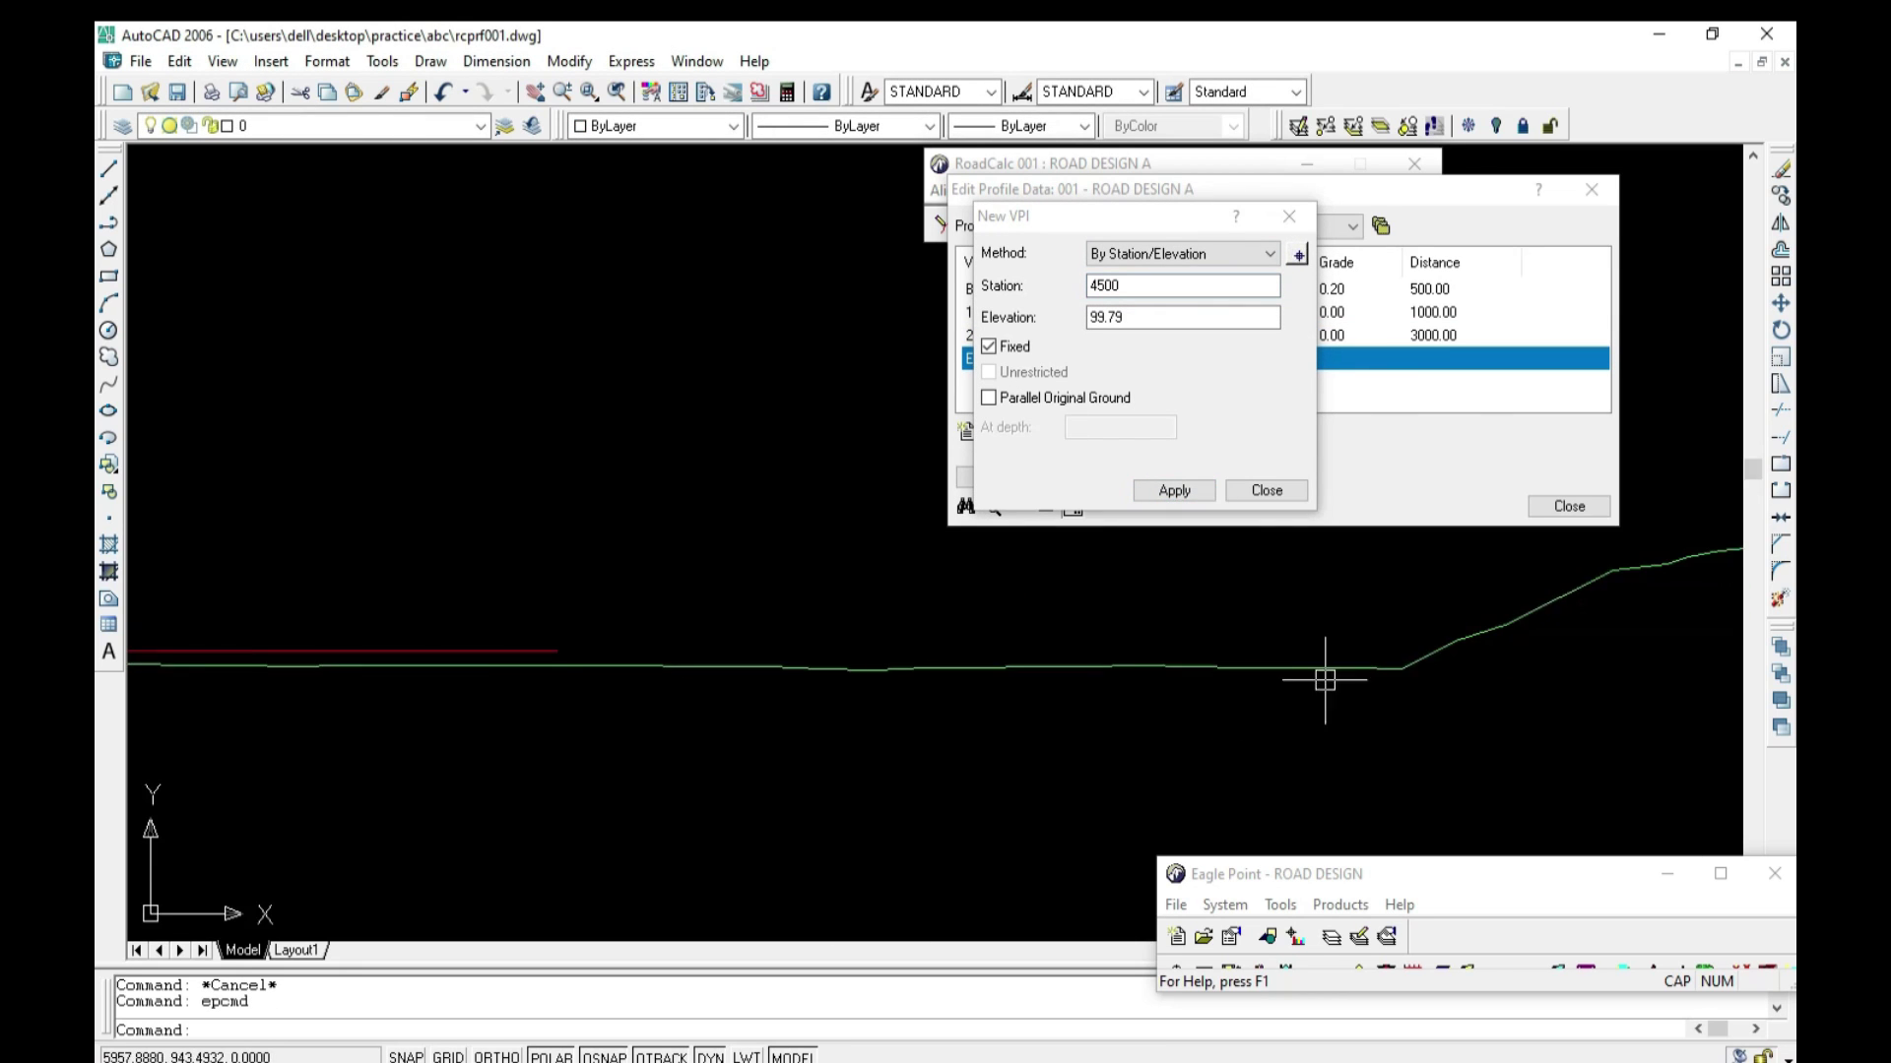
left_click(1393, 660)
scroll(1014, 694, "up", 1)
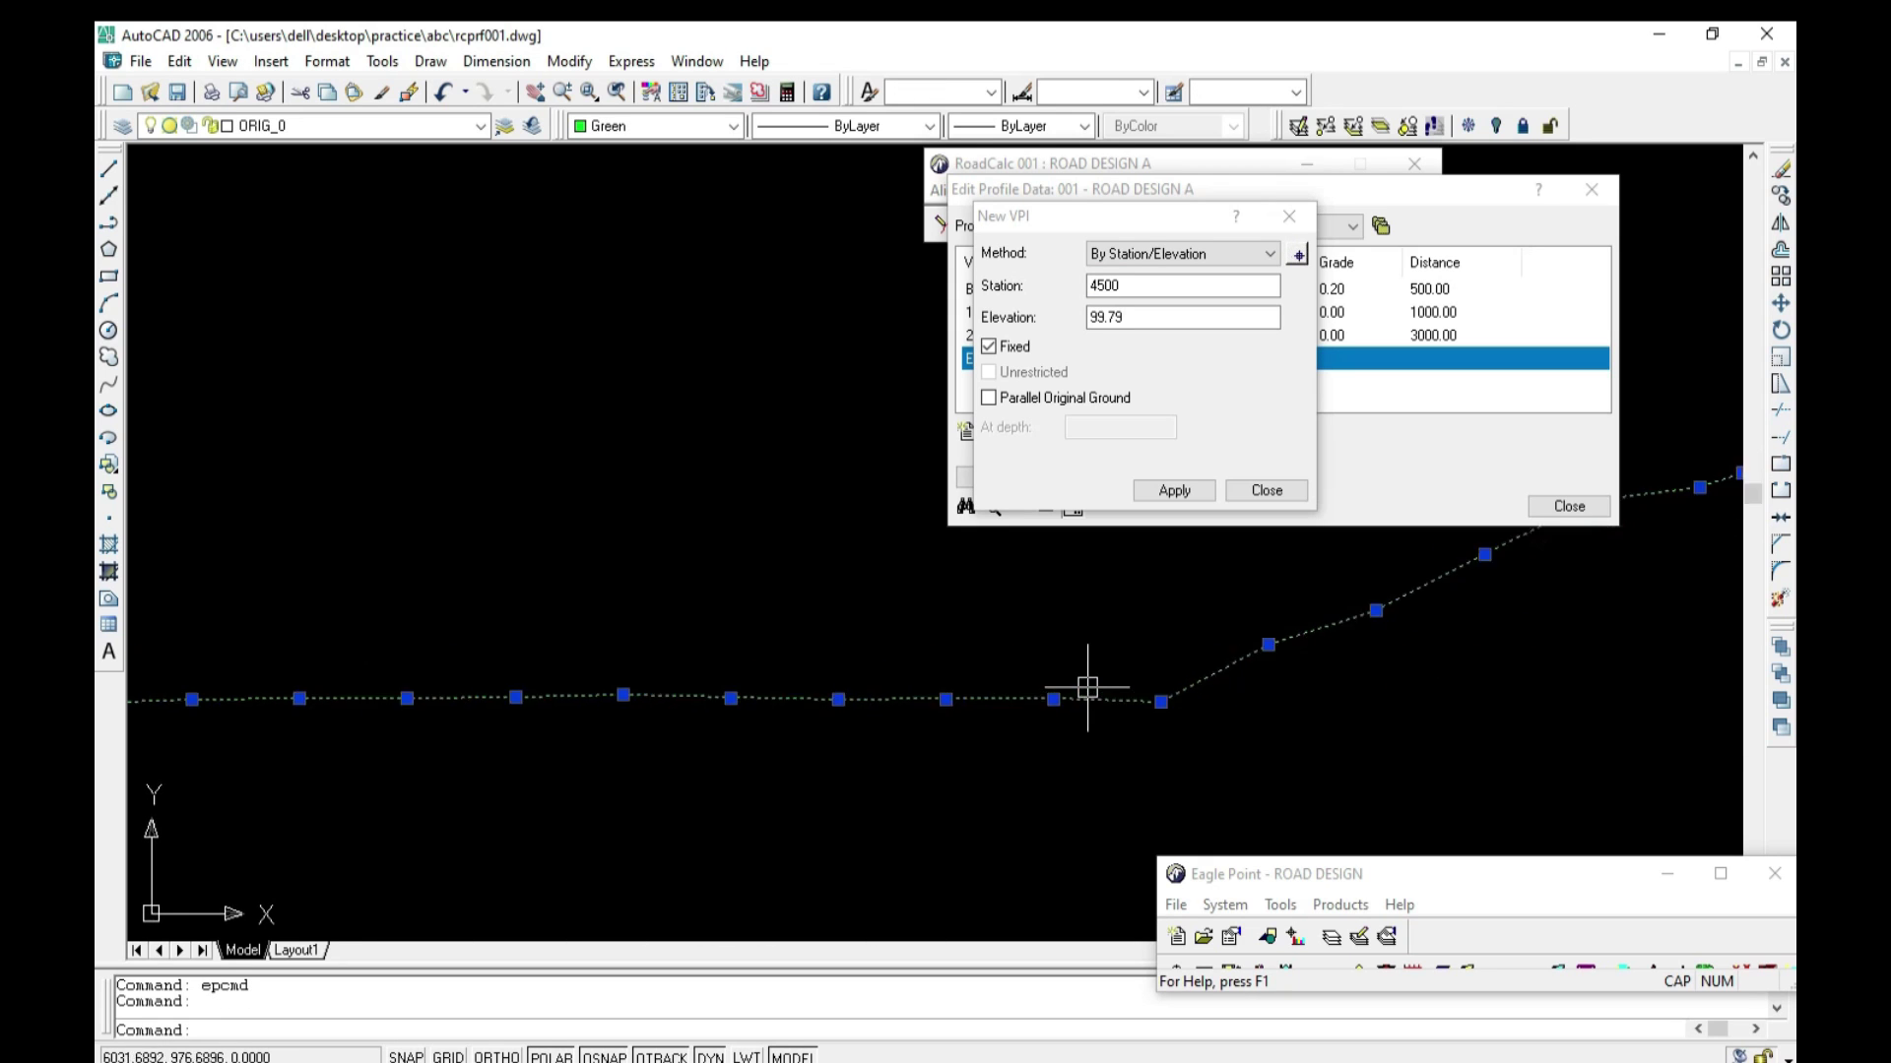
scroll(1087, 687, "up", 2)
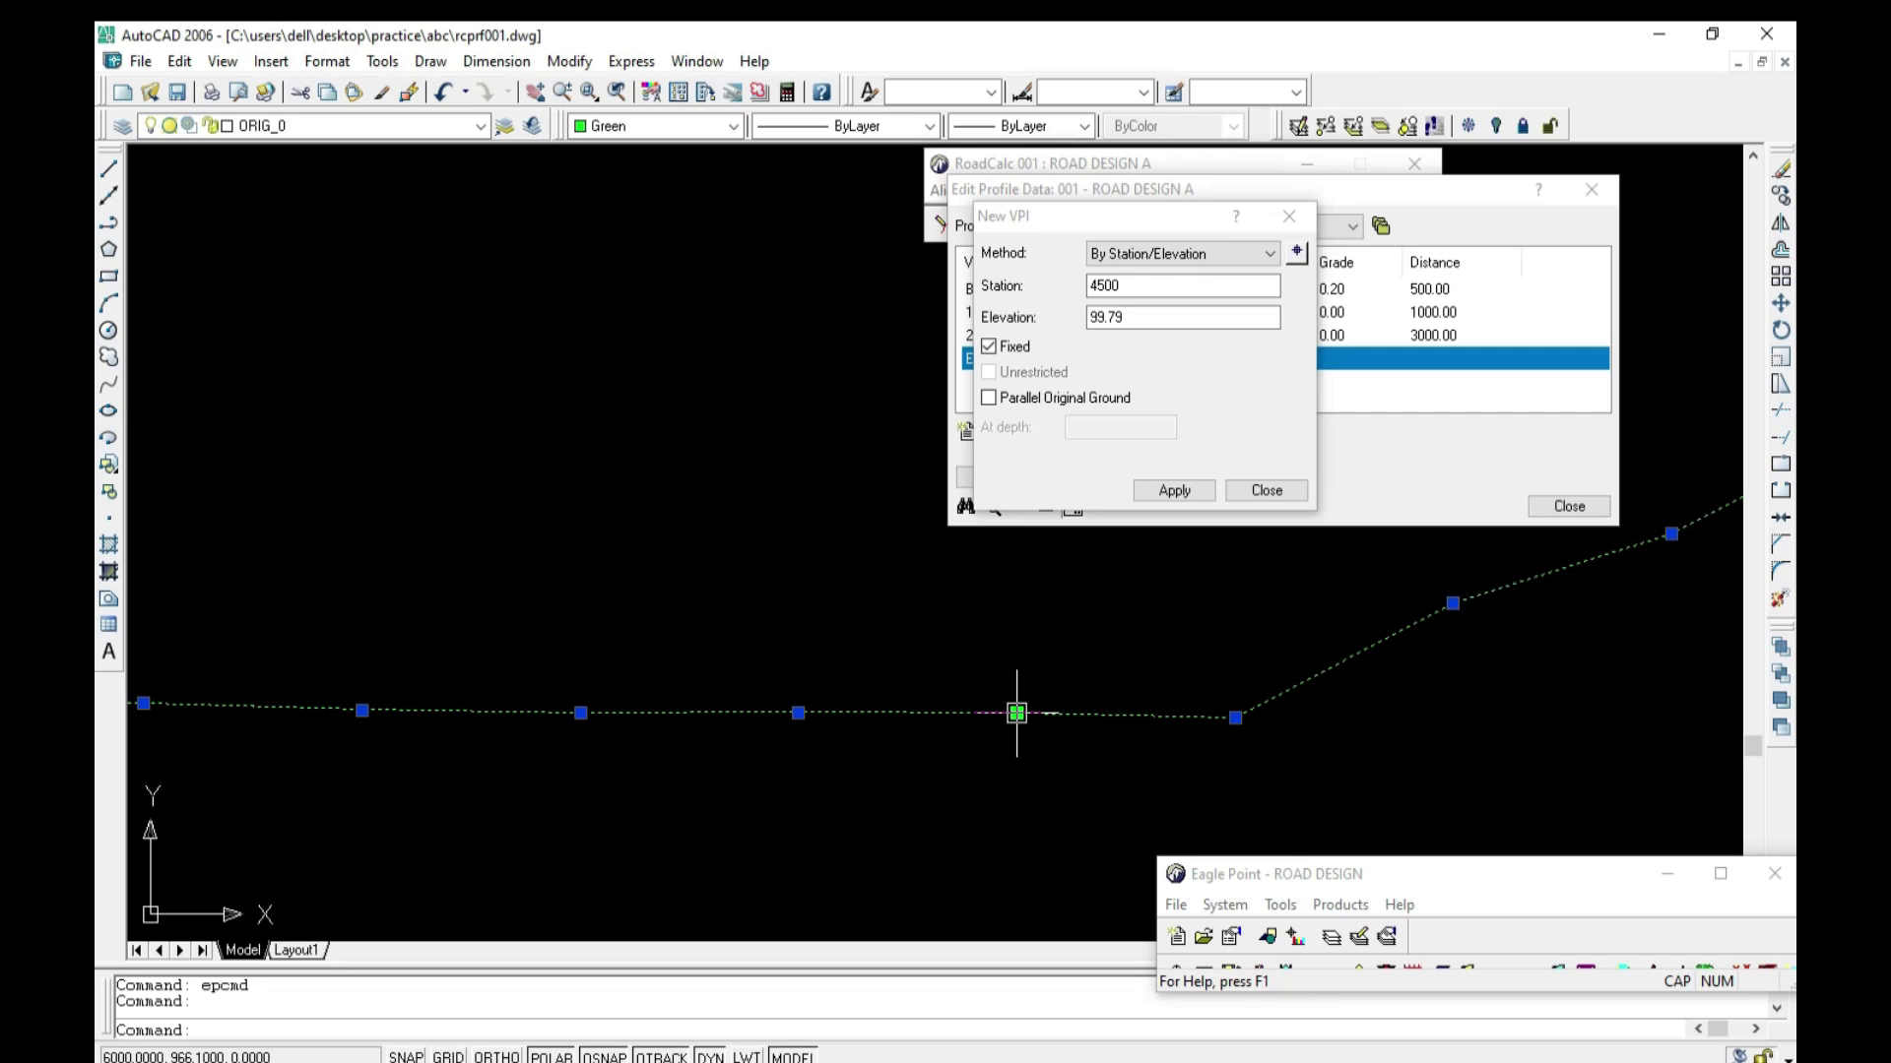
Step: Add a fixed VPI at station 6000, elevation 99.79, then check the ground profile vertices
left_click(1016, 712)
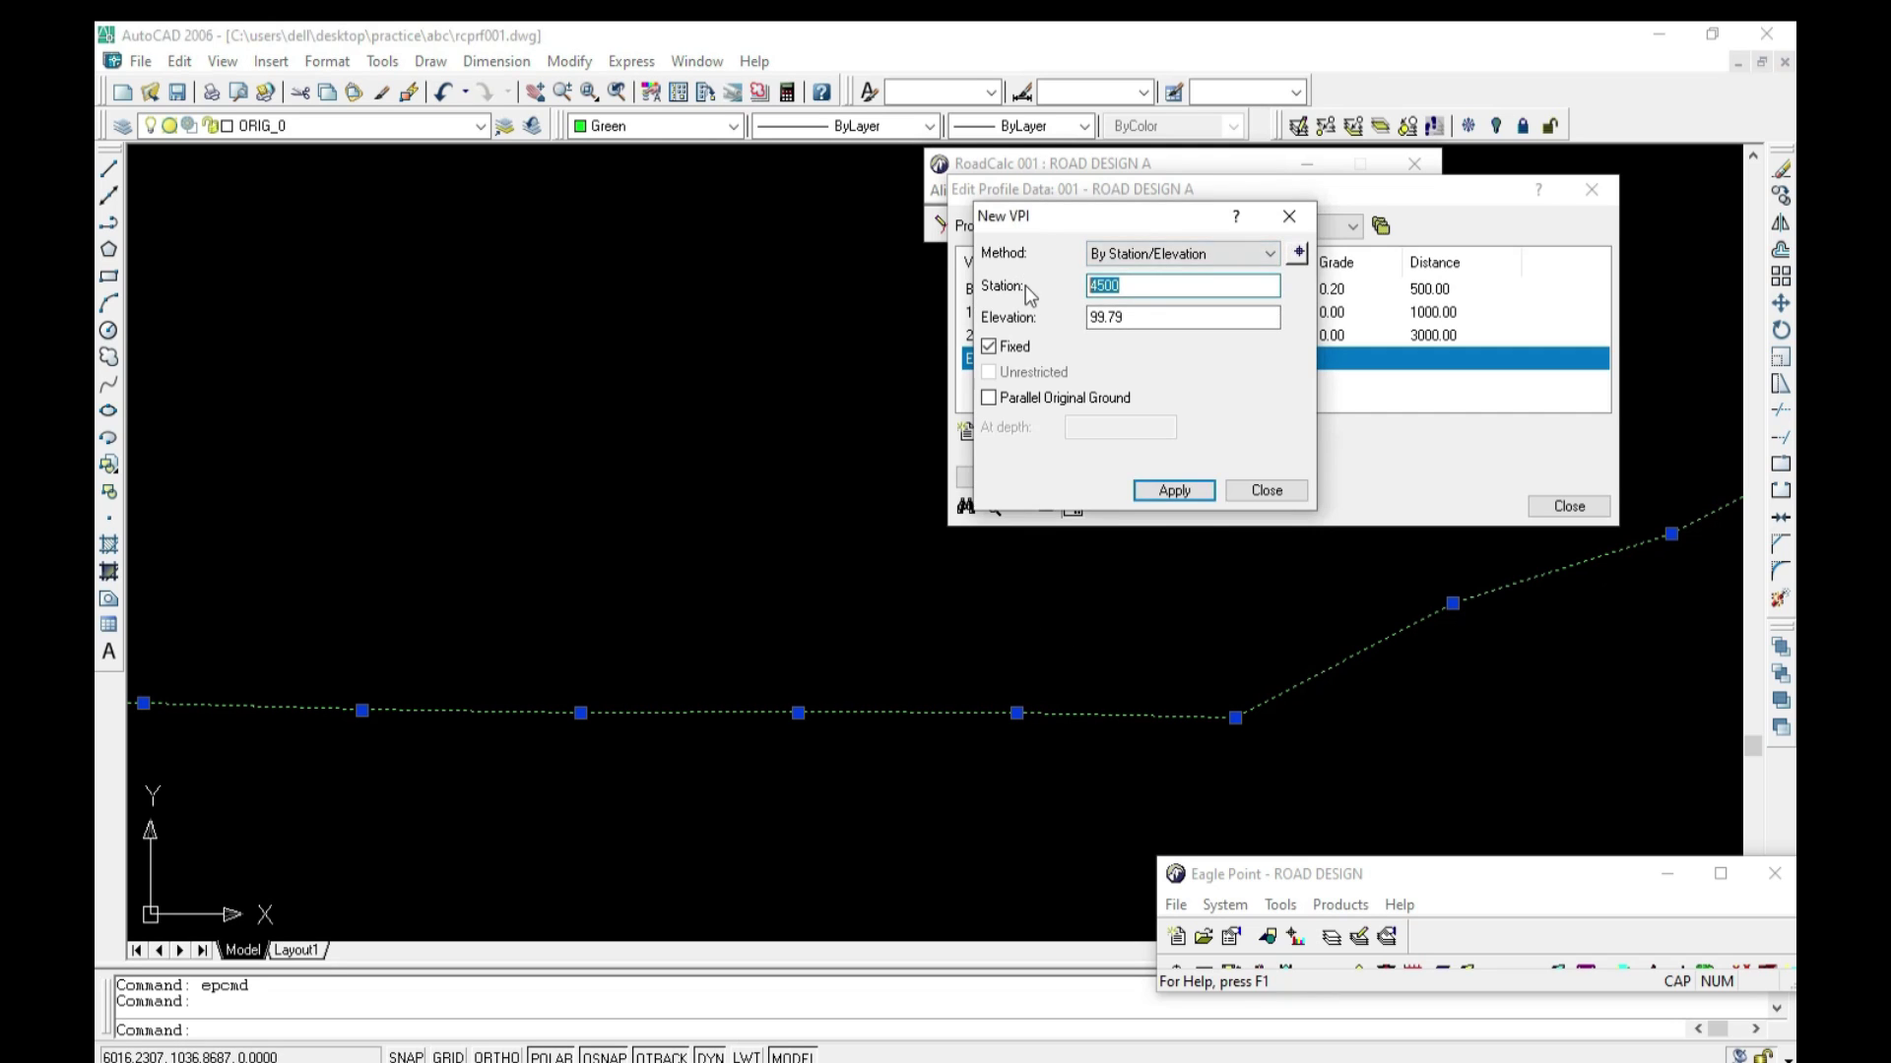
type("600")
left_click(1173, 489)
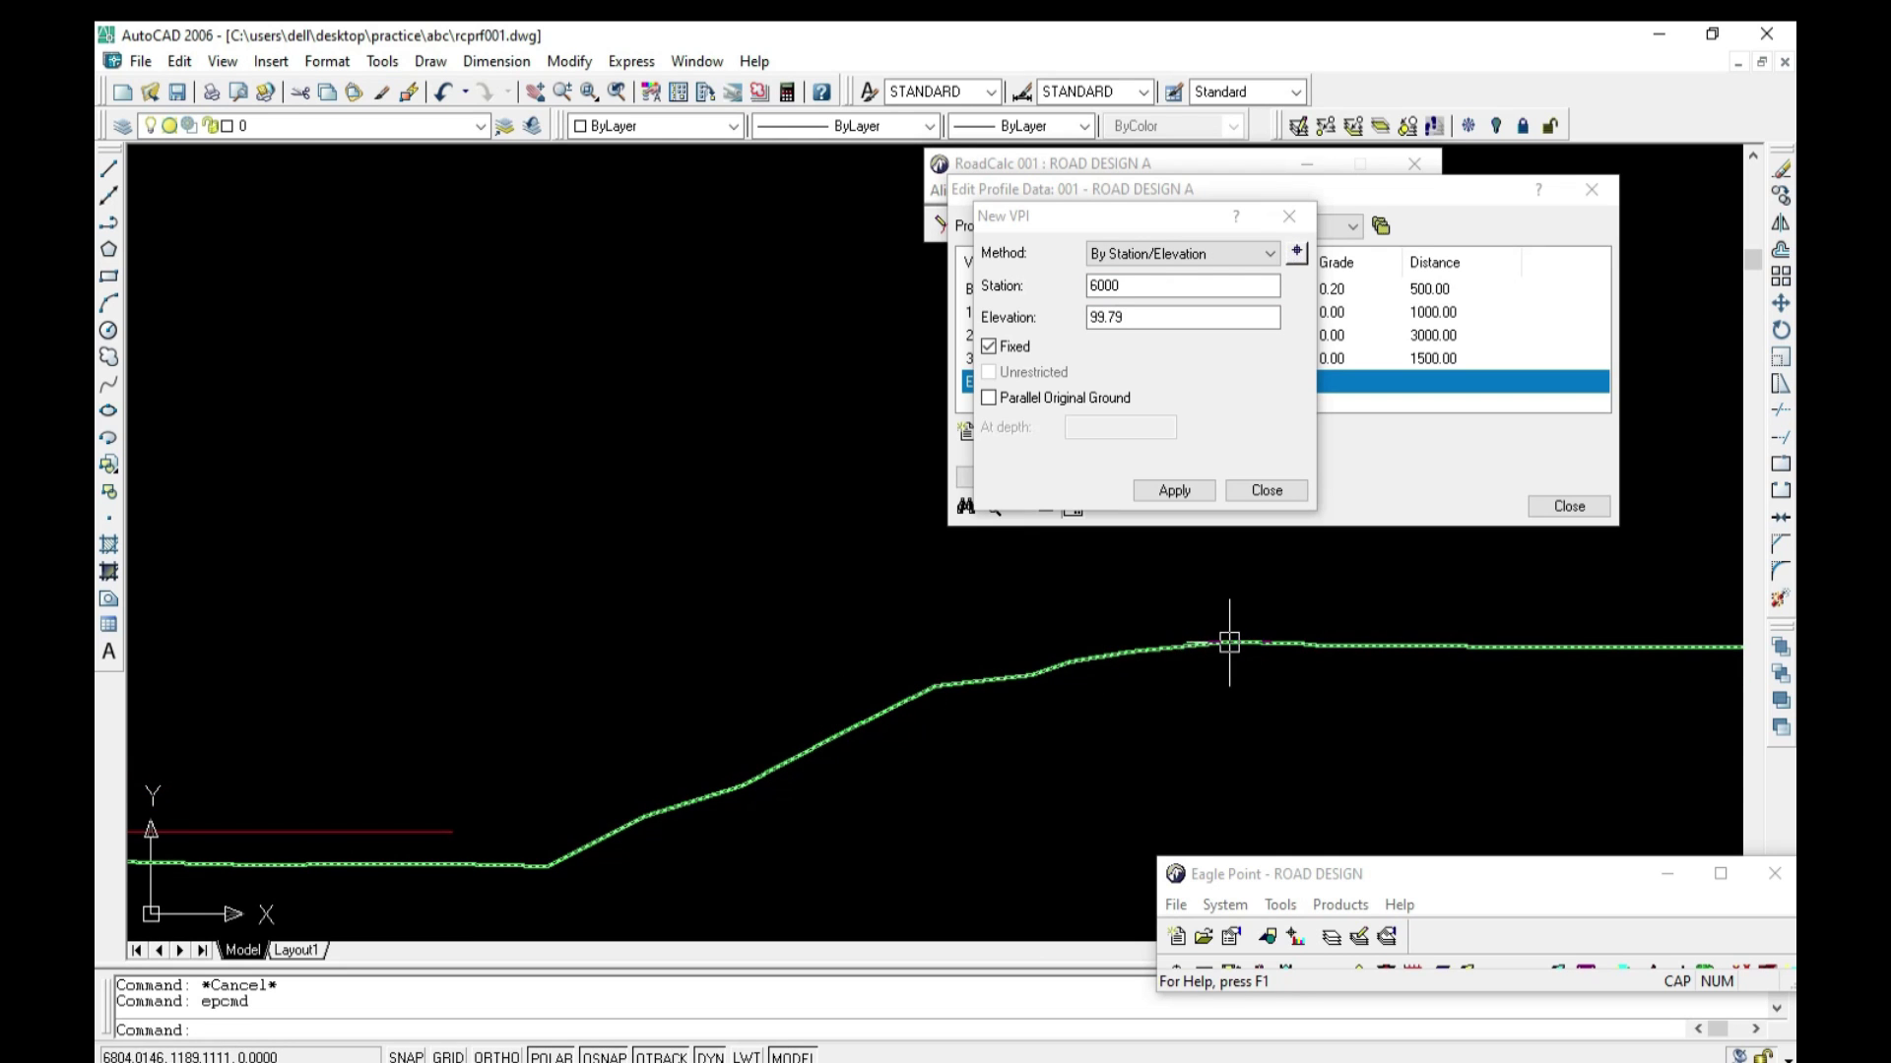
left_click(1229, 642)
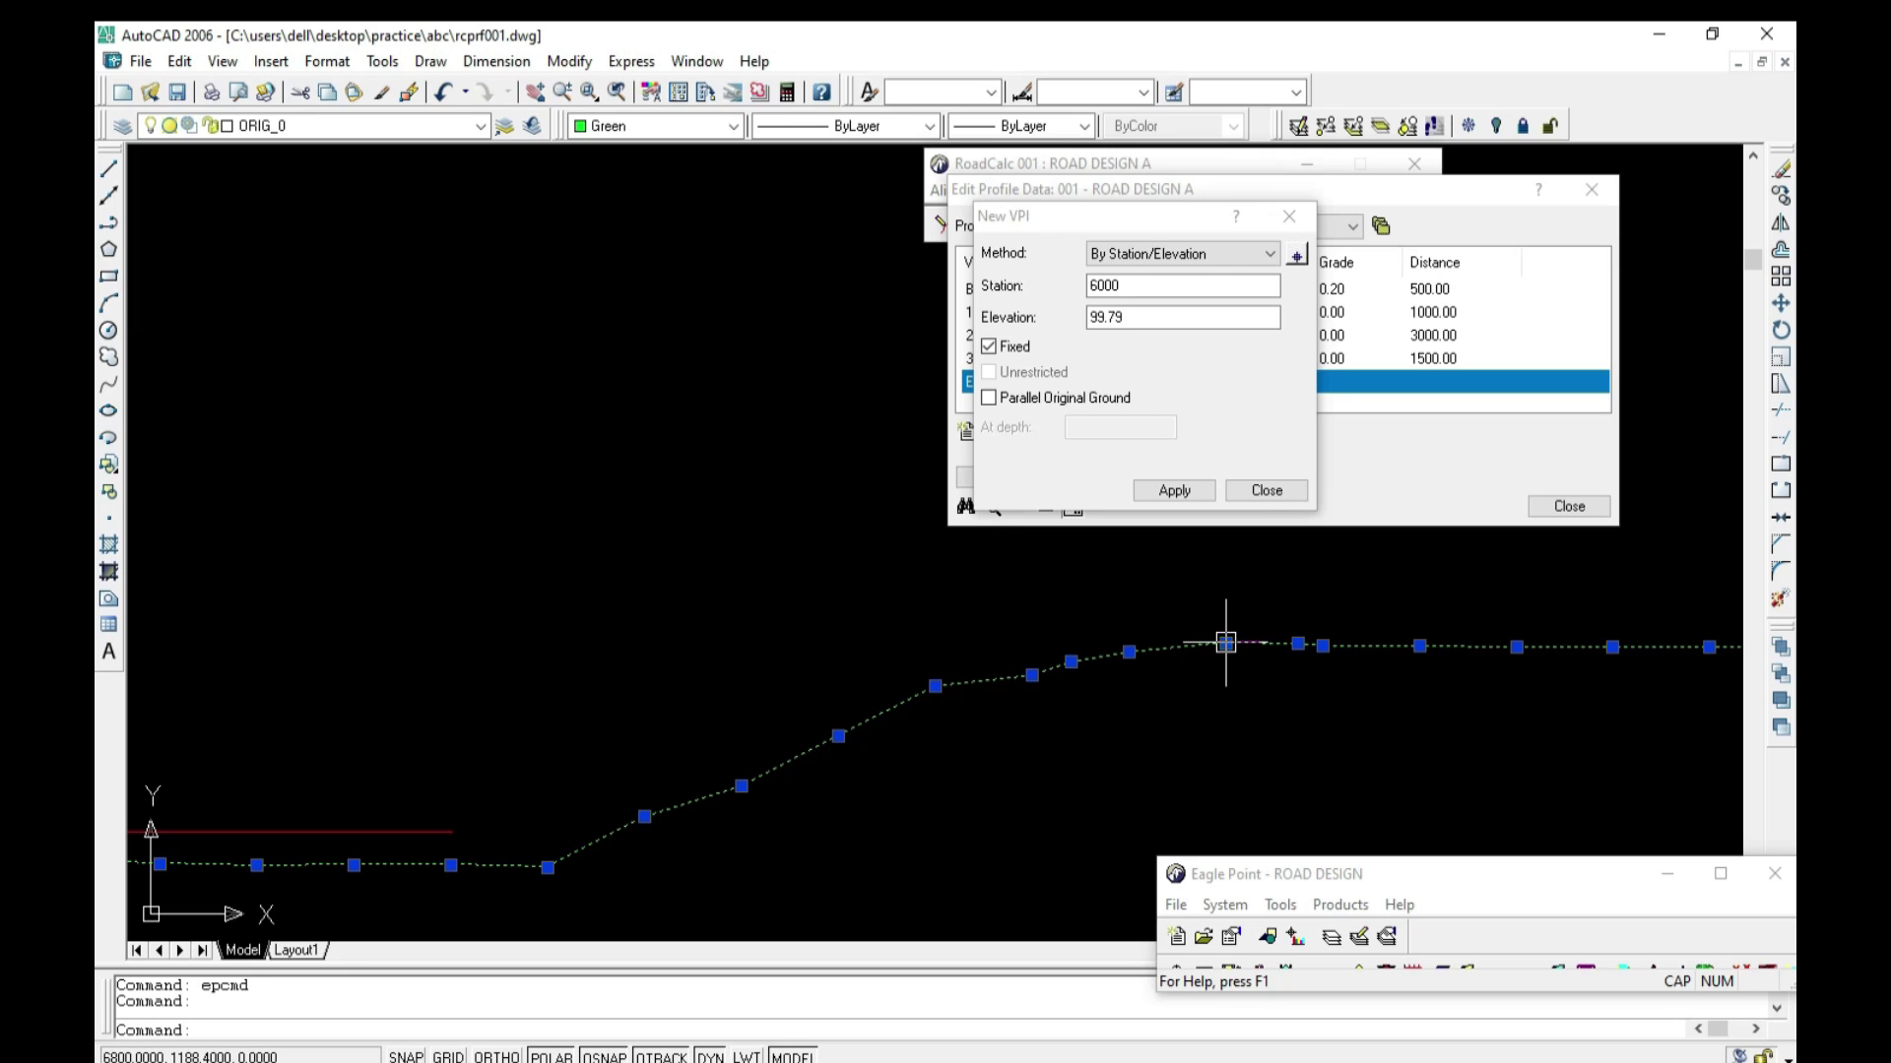
Step: Add a fixed VPI at station 6800 with elevation 119.84
left_click(1015, 280)
type("68")
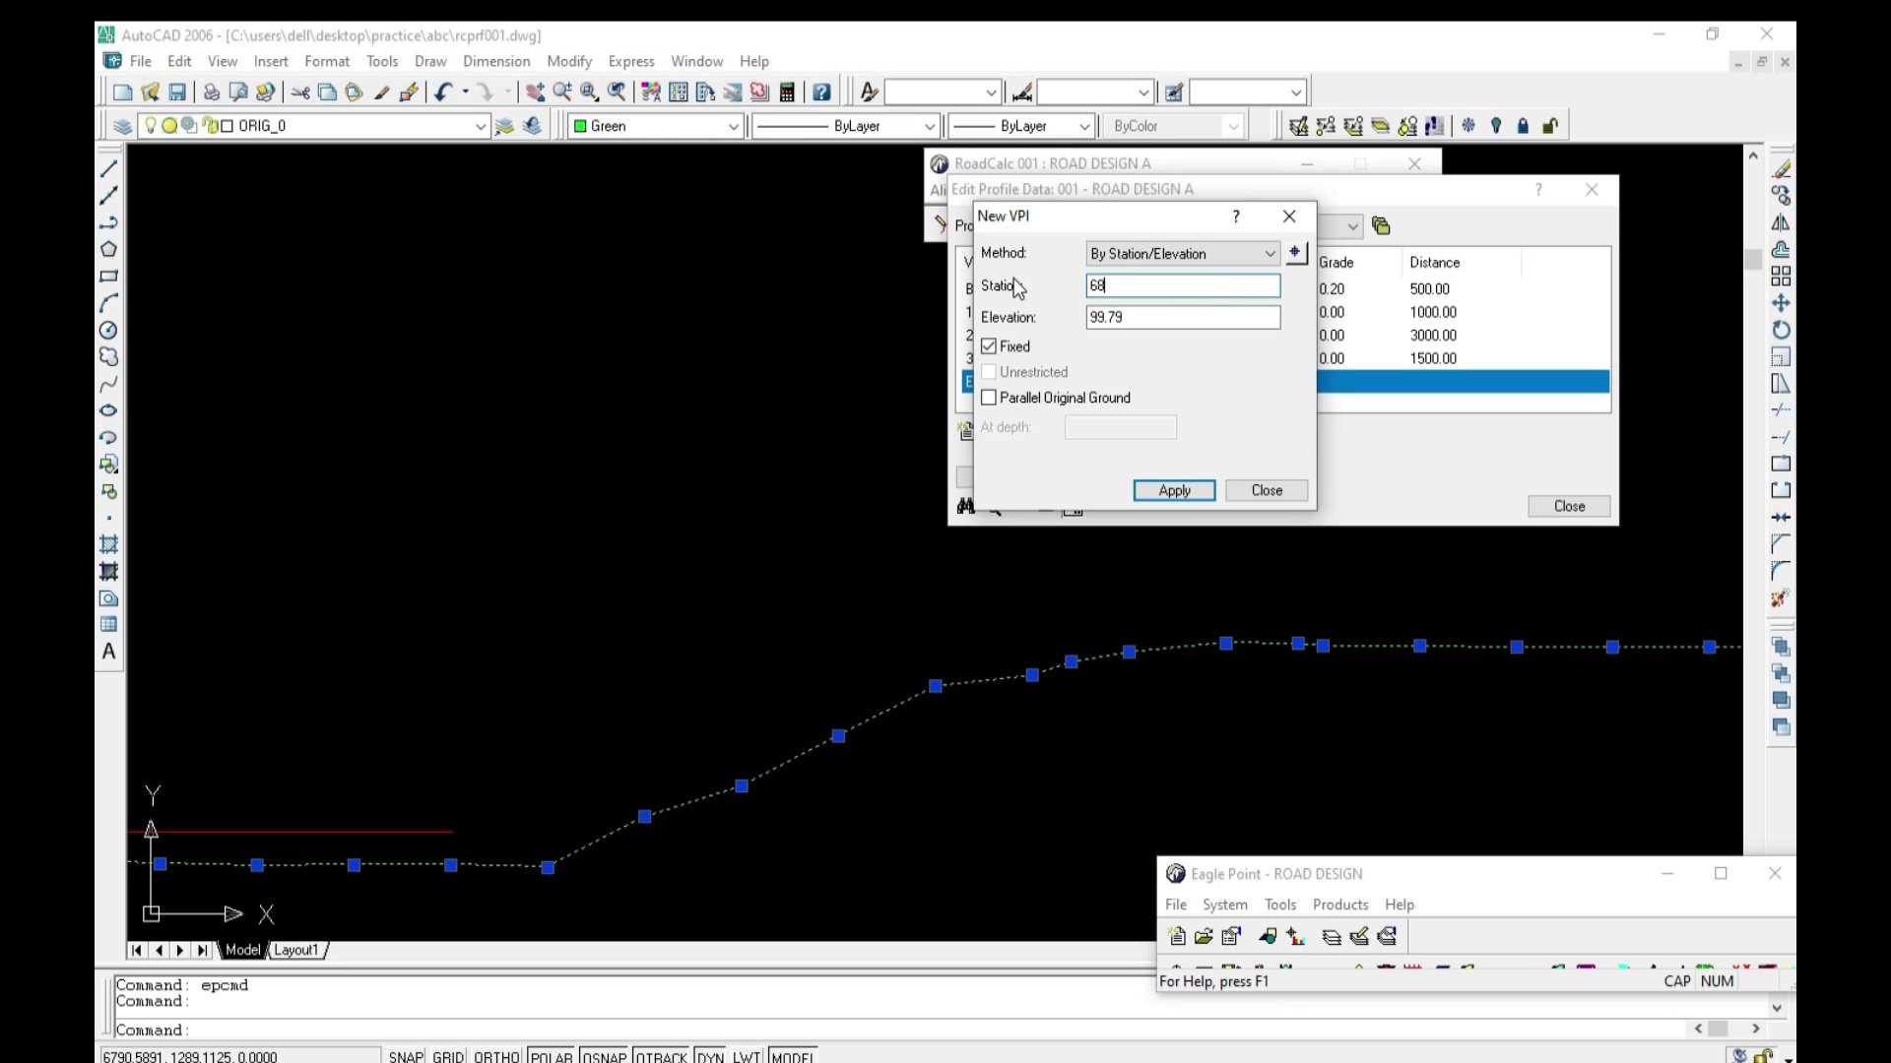
type("00")
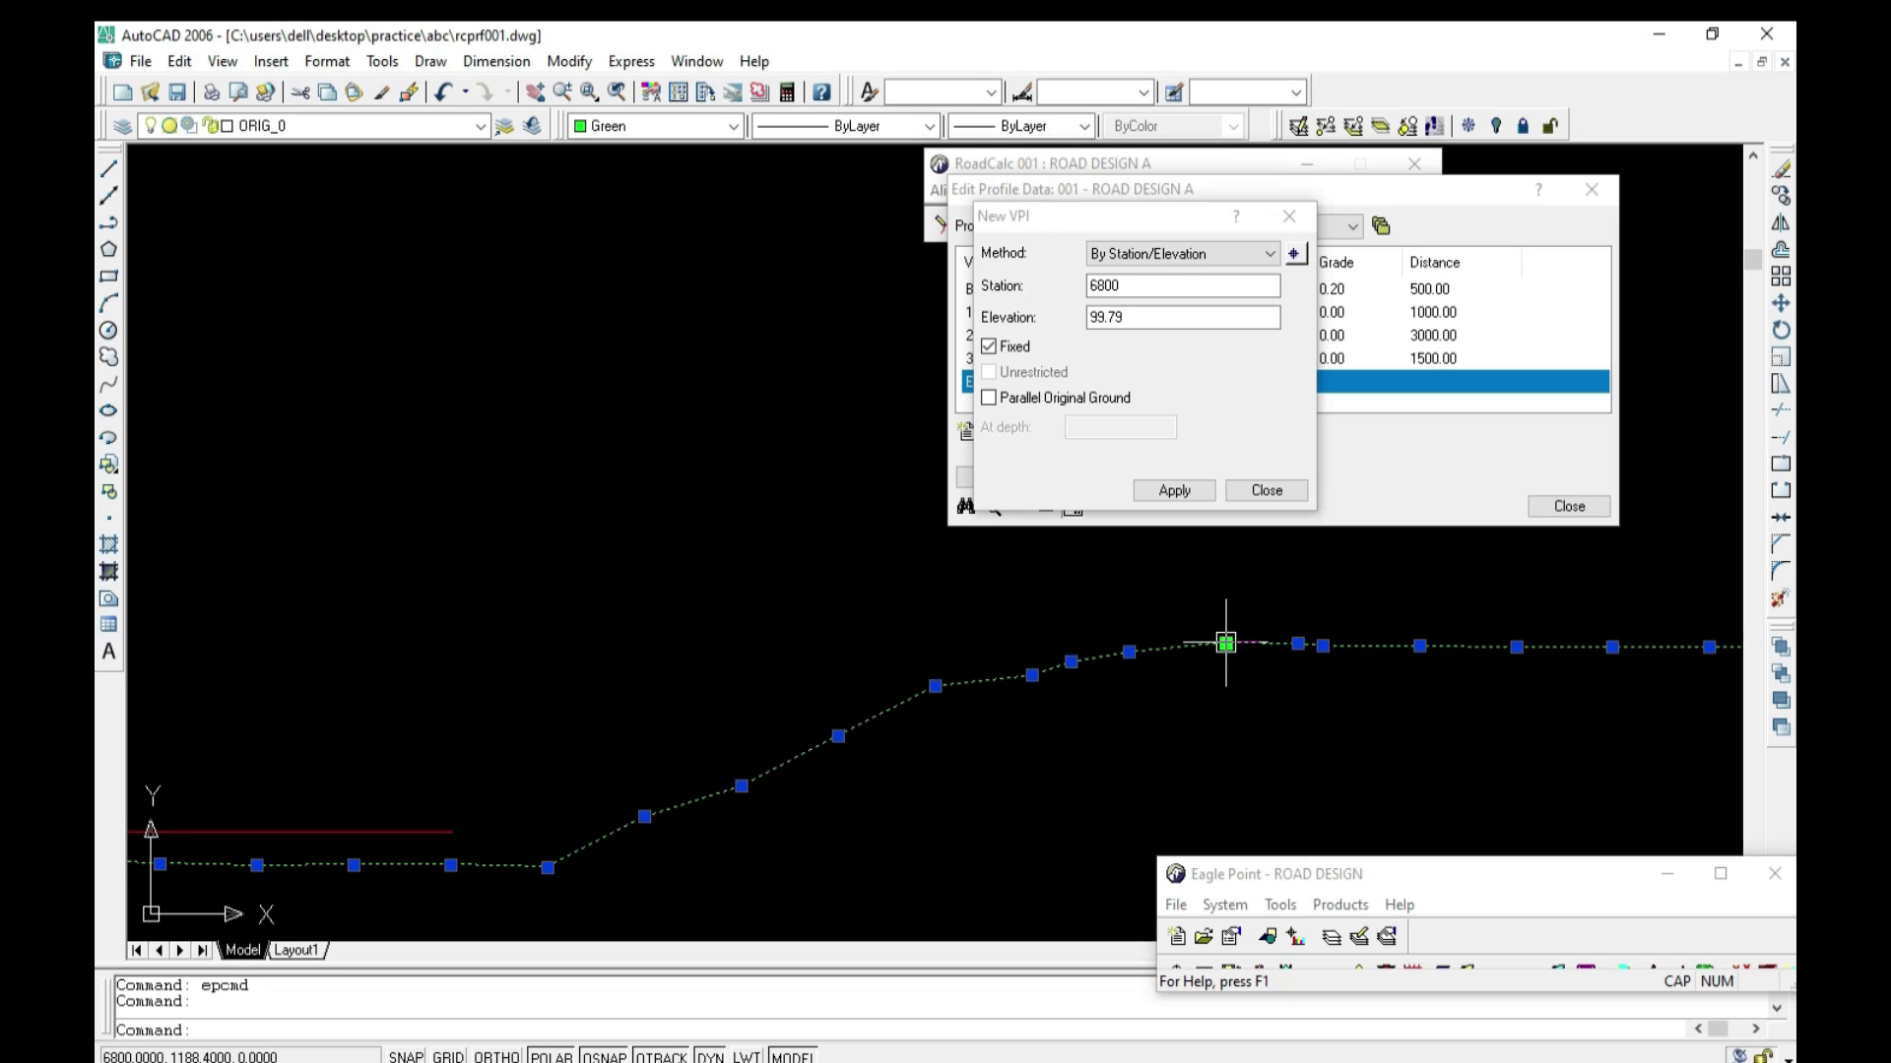
left_click_drag(1138, 317, 1030, 320)
type("119.84")
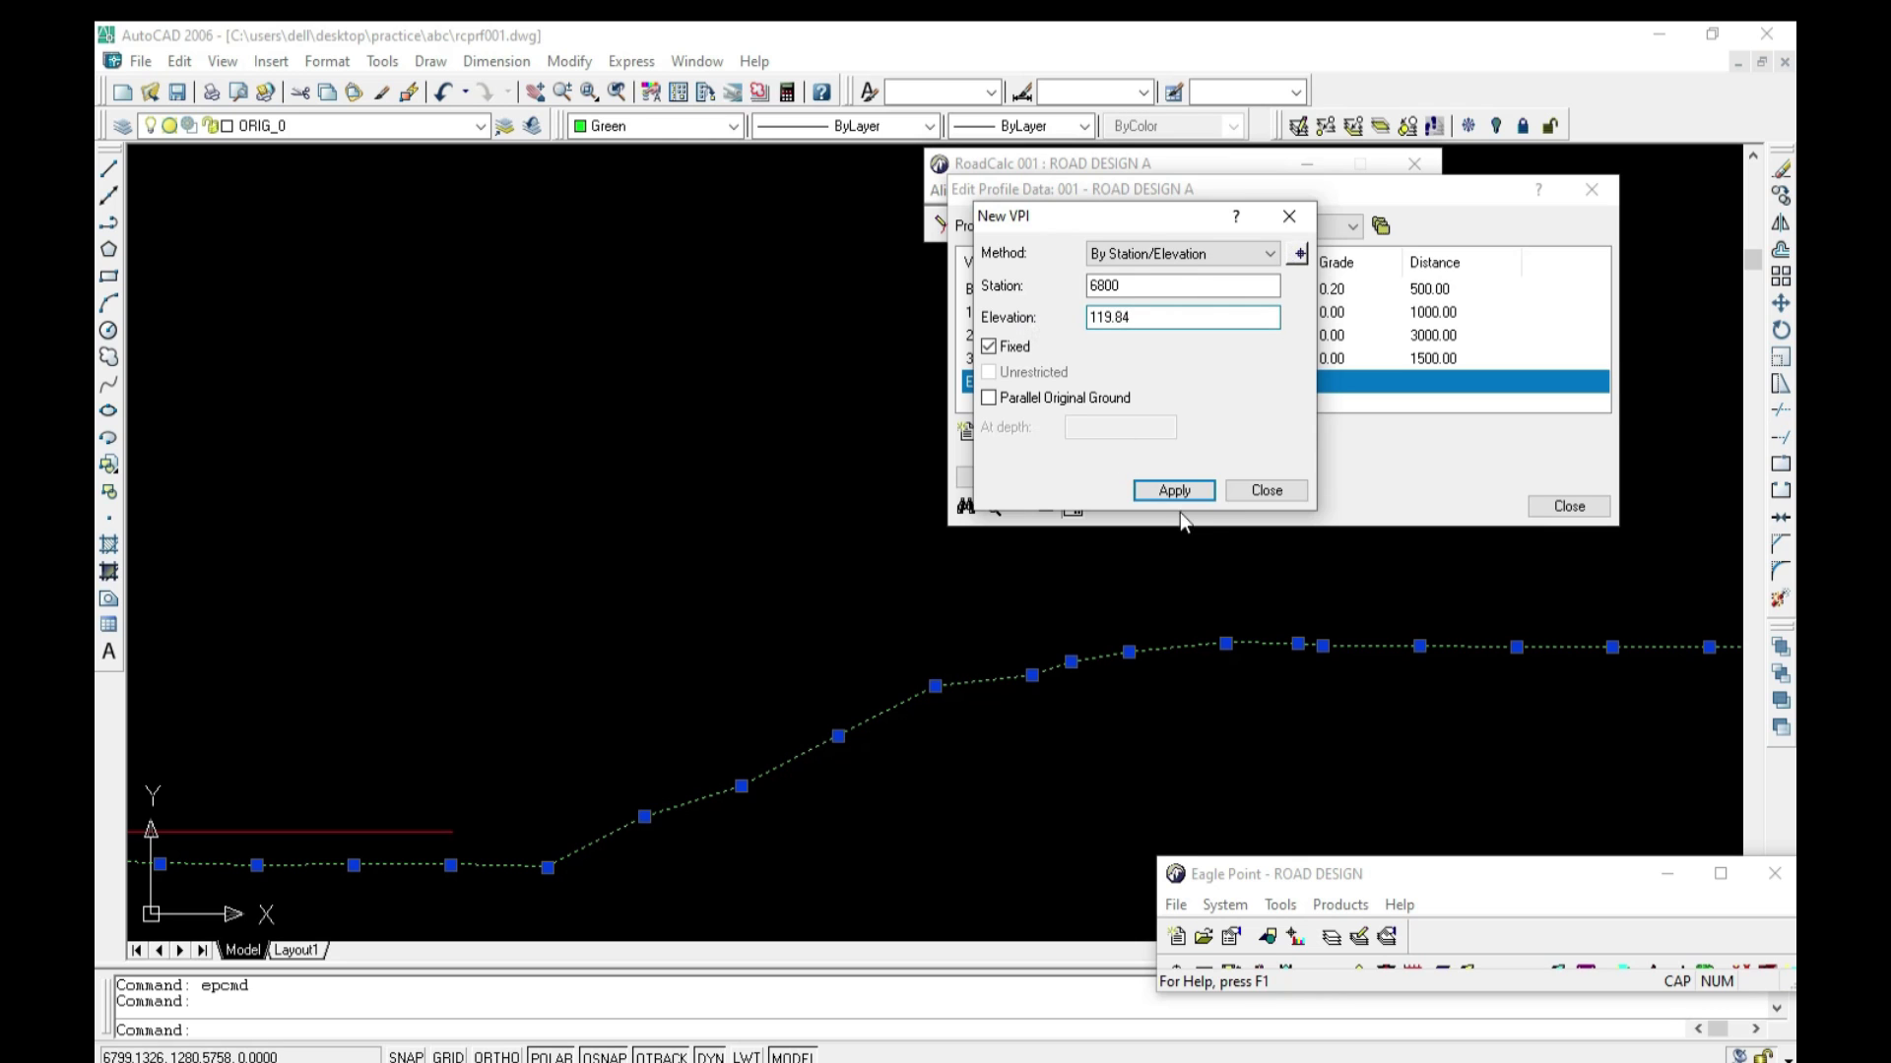
left_click(1174, 492)
scroll(737, 763, "up", 3)
left_click(1102, 319)
Step: Finish adding VPIs and raise the end-of-profile VPI elevation to 120.84
left_click(1174, 490)
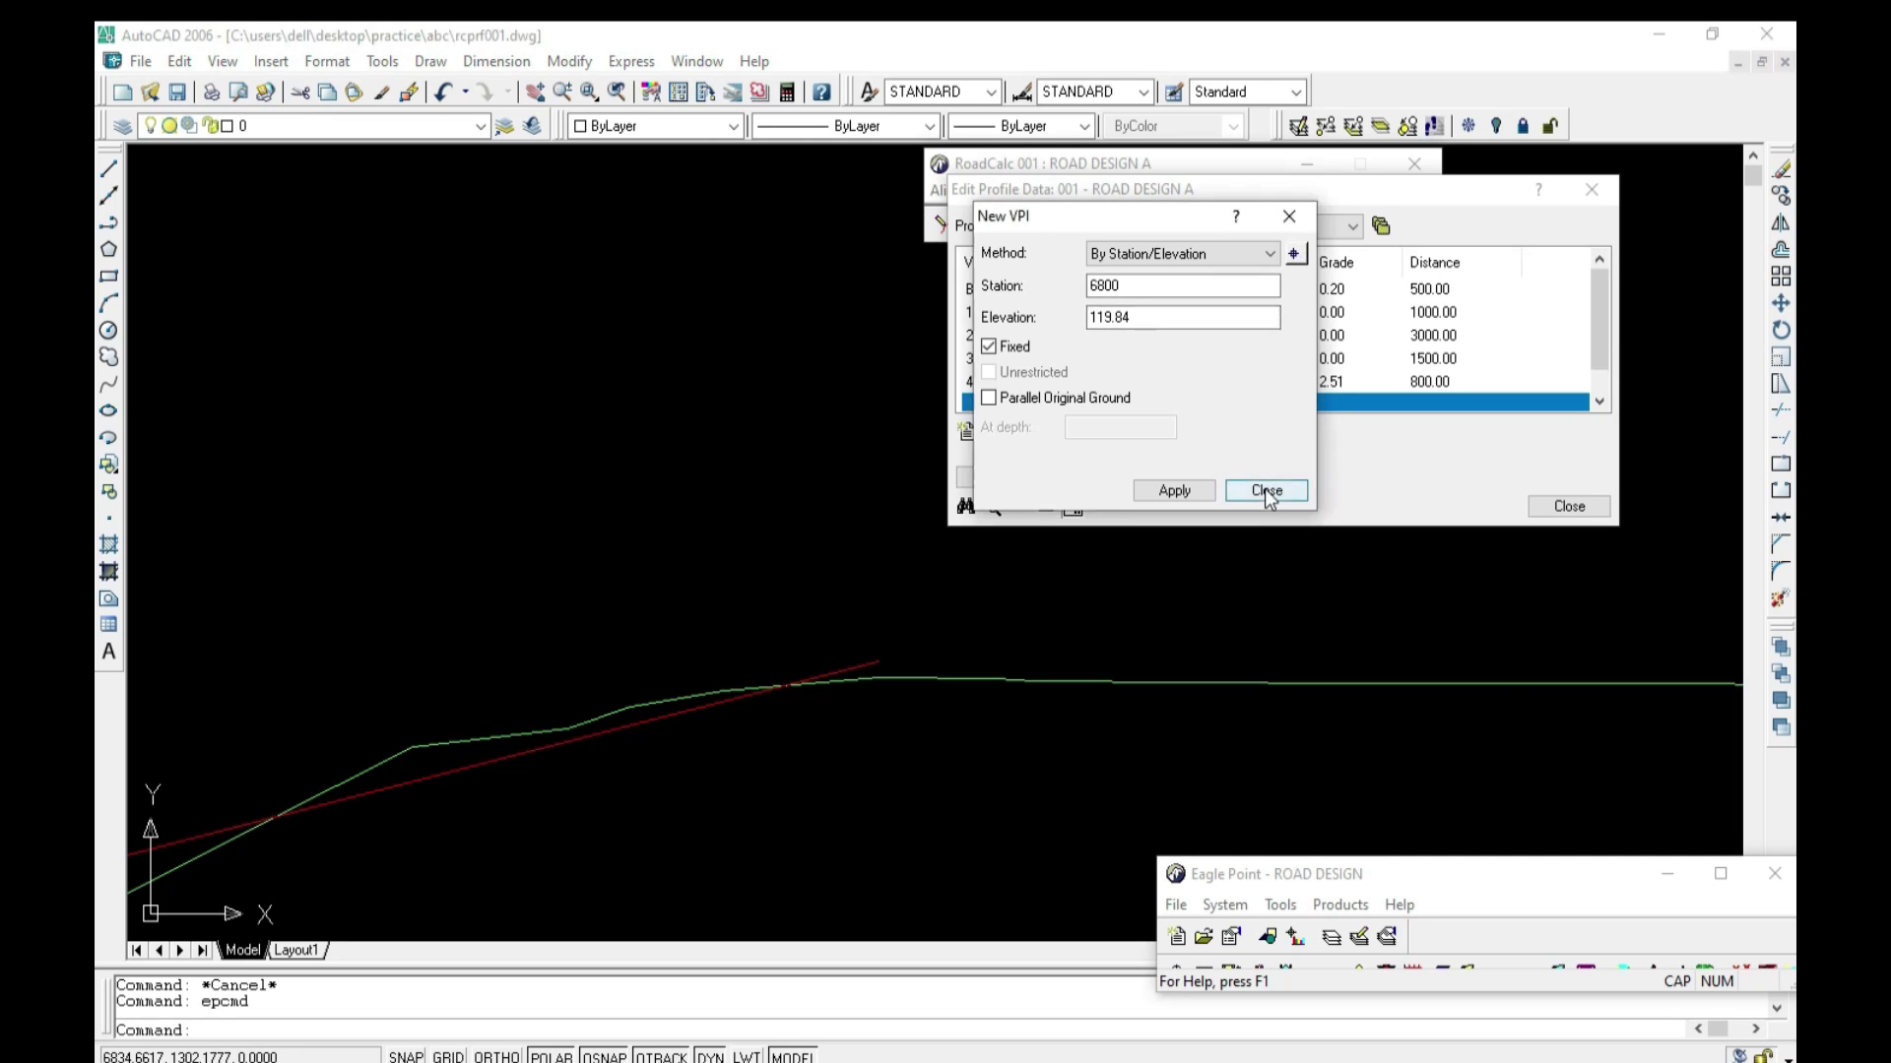
left_click(1267, 491)
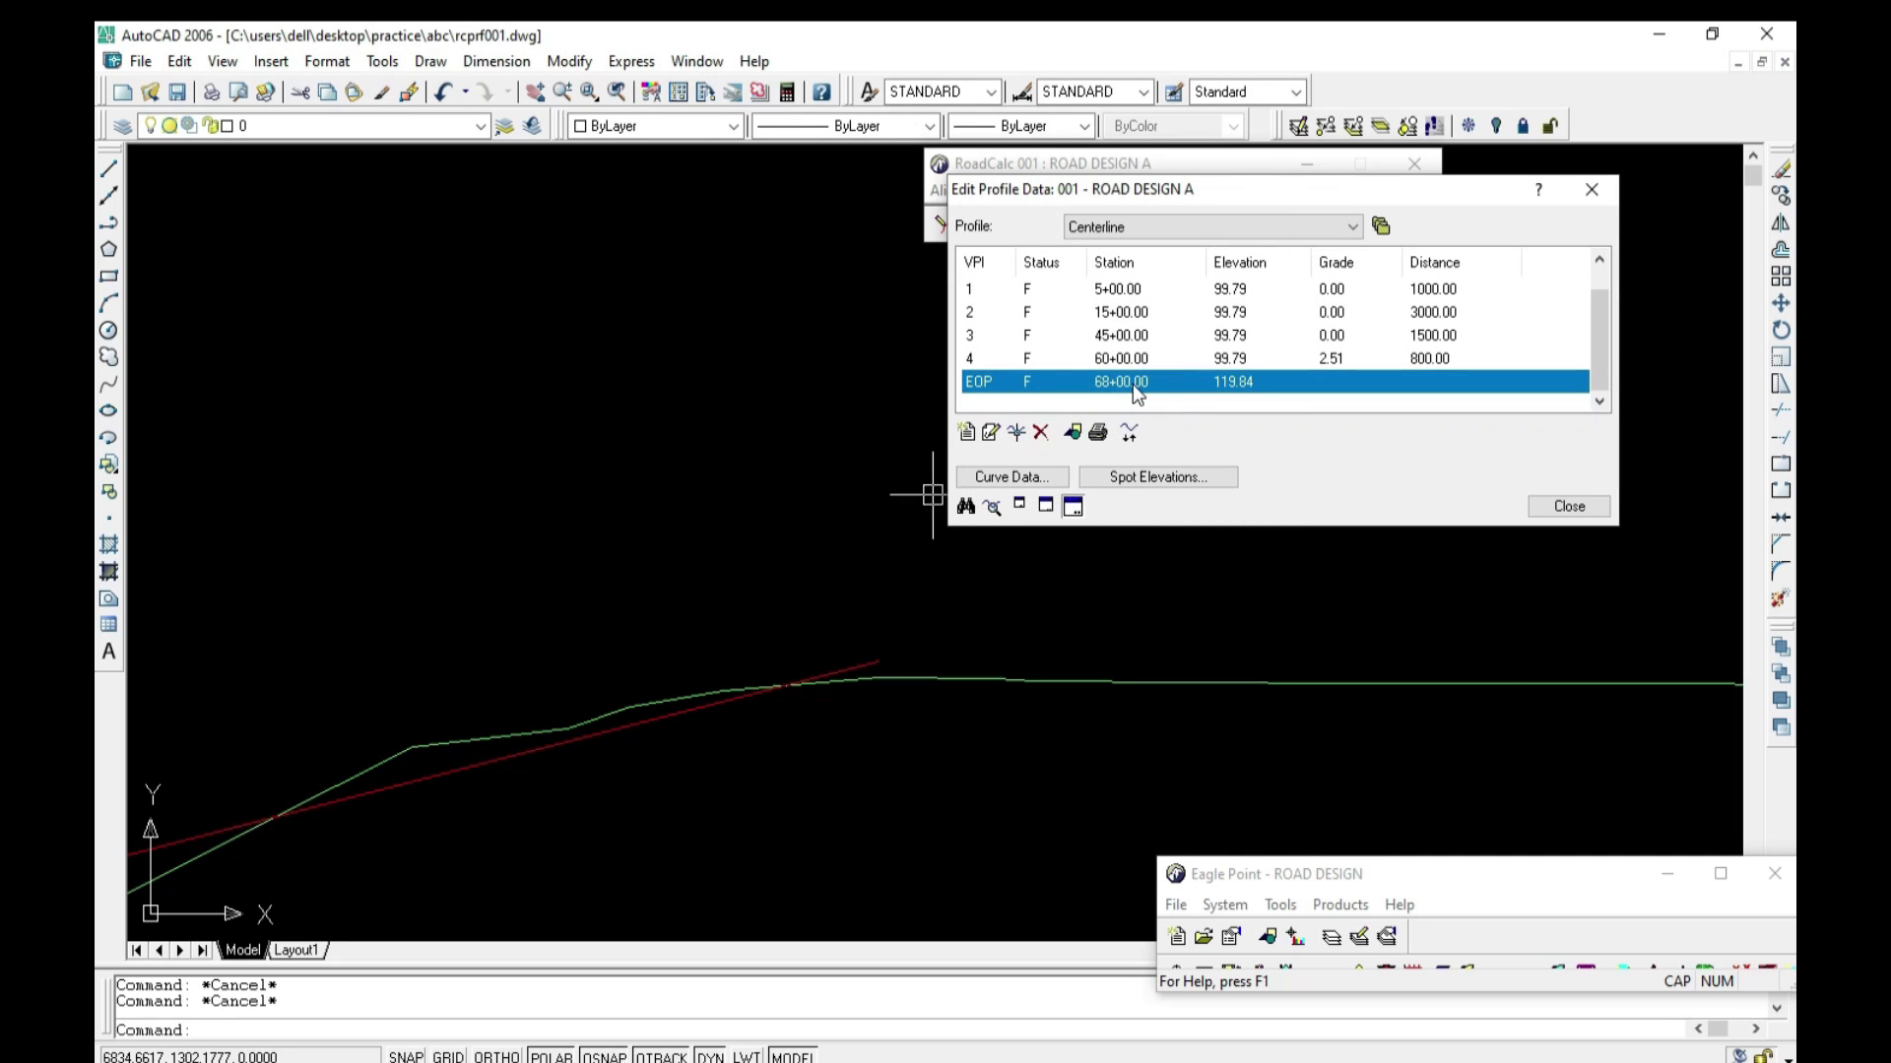
double_click(1133, 384)
left_click(1104, 317)
left_click_drag(1095, 317, 1111, 317)
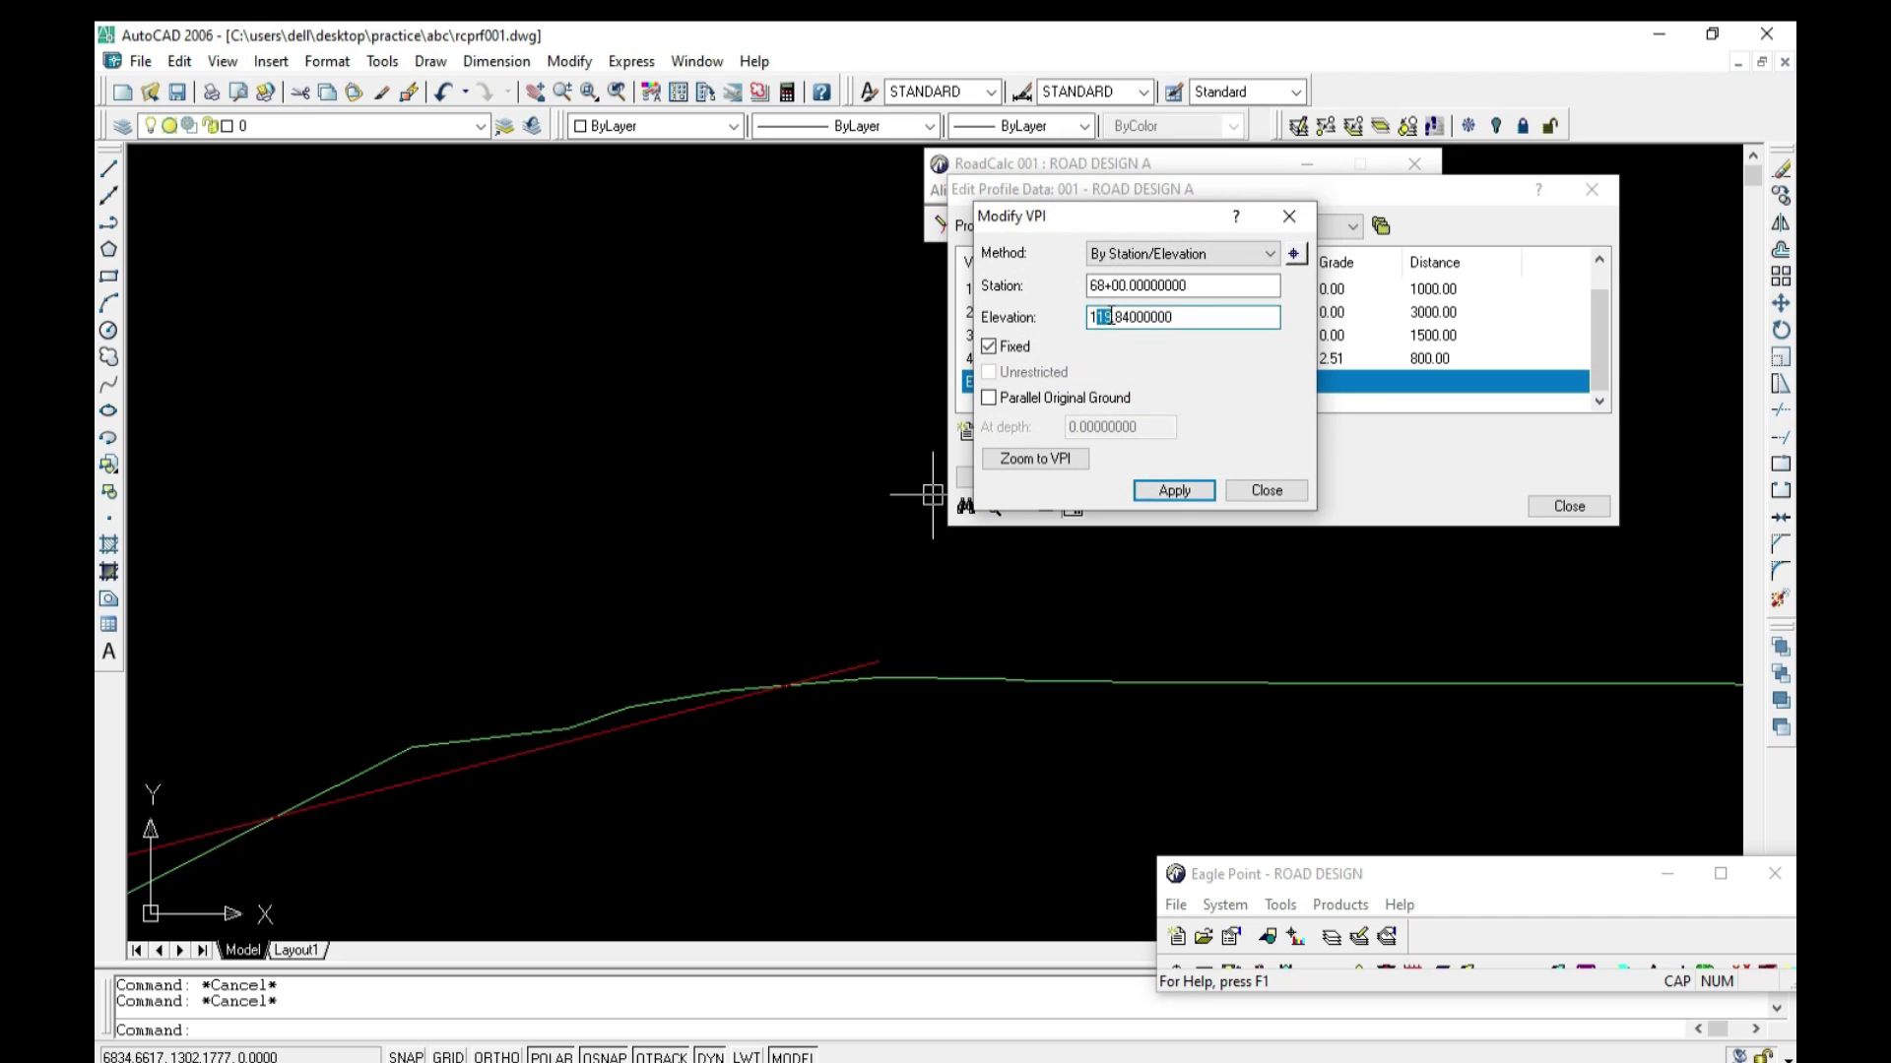
type("20")
left_click(1165, 491)
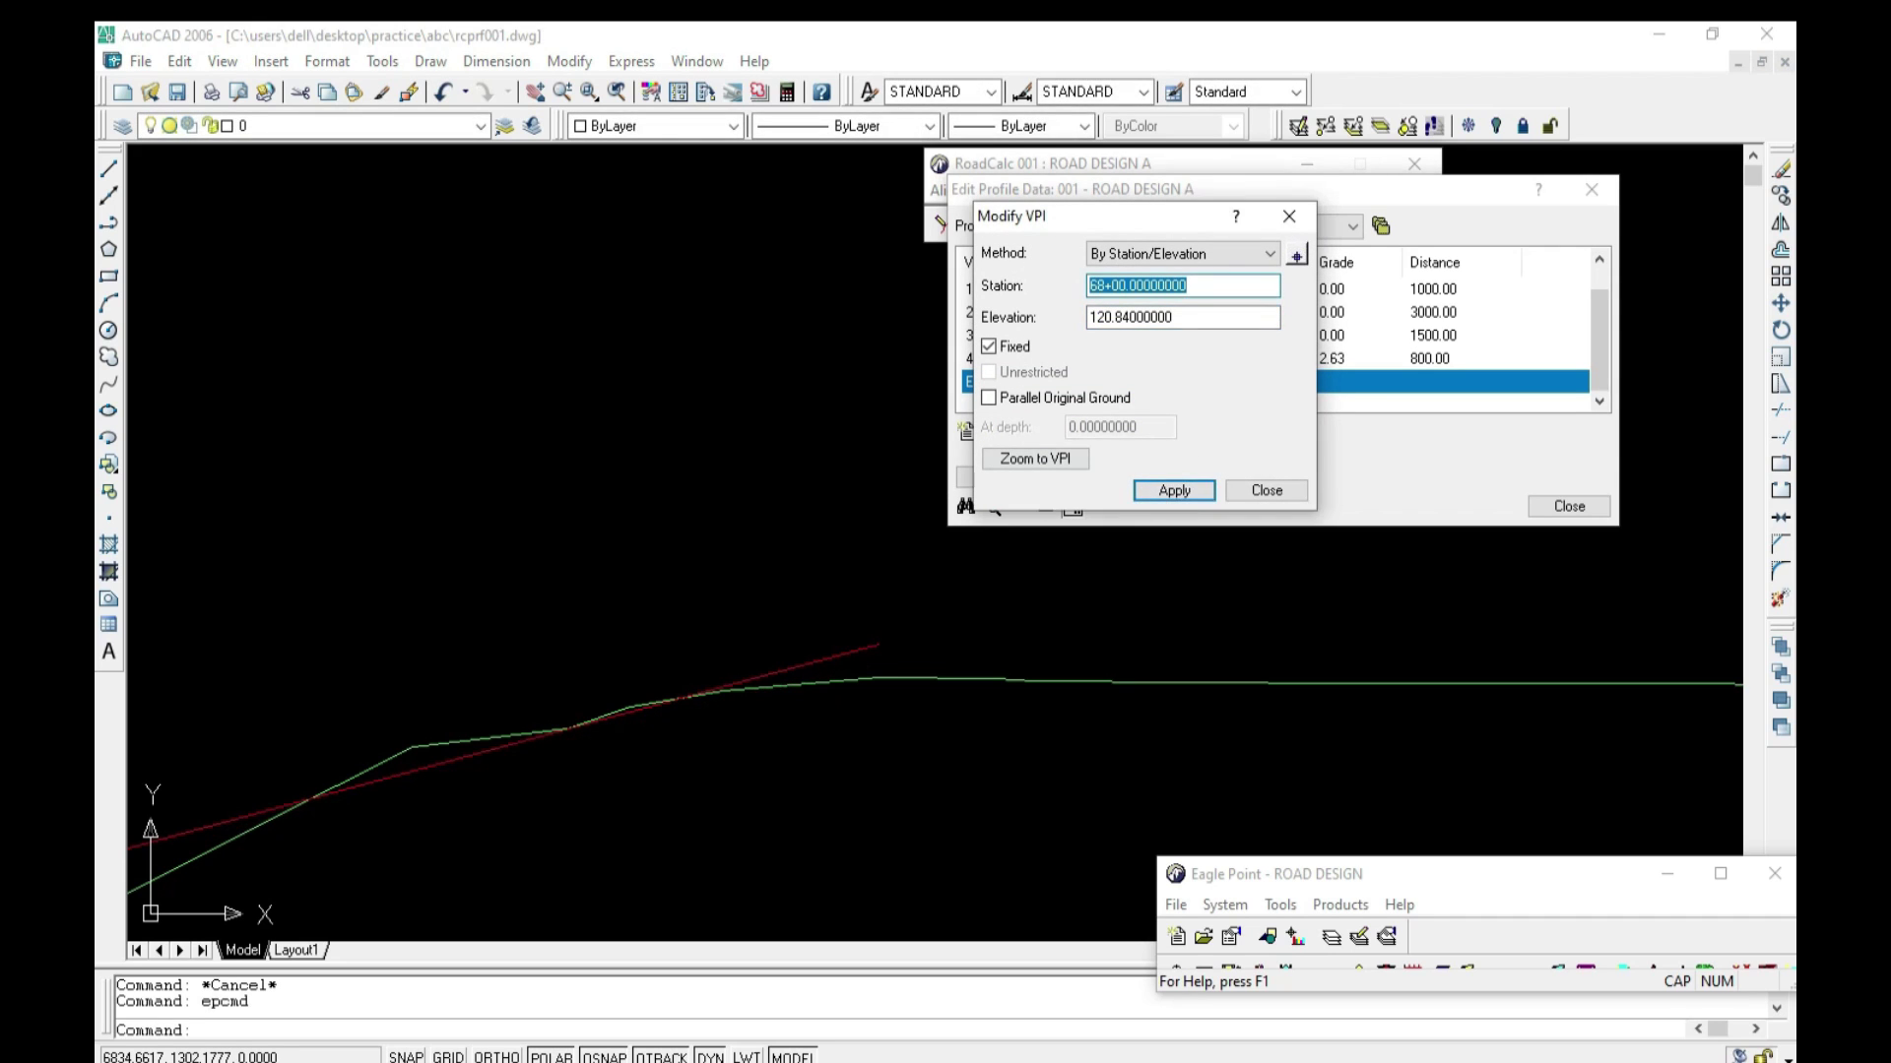
Step: Change the end VPI elevation to 112.00
scroll(771, 710, "down", 1)
scroll(633, 751, "down", 1)
scroll(676, 738, "down", 1)
scroll(696, 760, "down", 1)
scroll(851, 692, "down", 1)
scroll(844, 680, "down", 1)
scroll(866, 666, "down", 1)
scroll(886, 650, "down", 1)
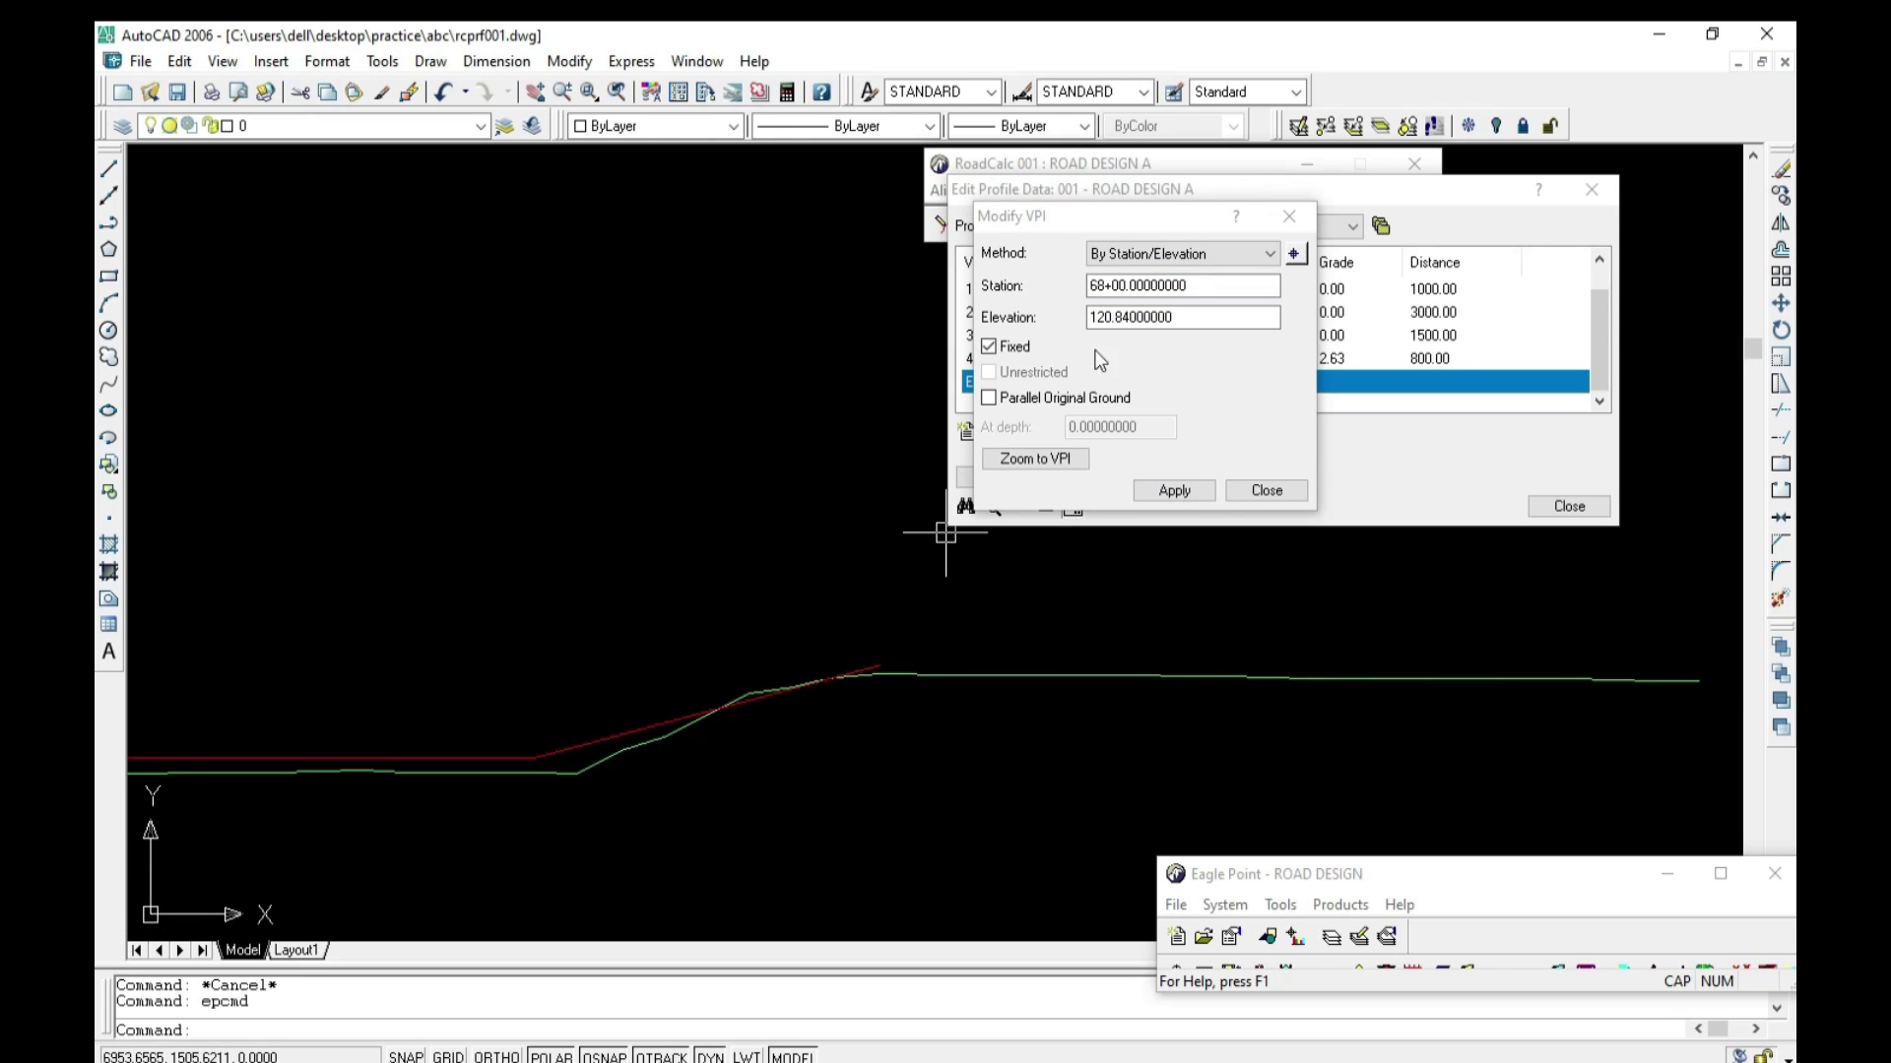
left_click(1052, 320)
type("112")
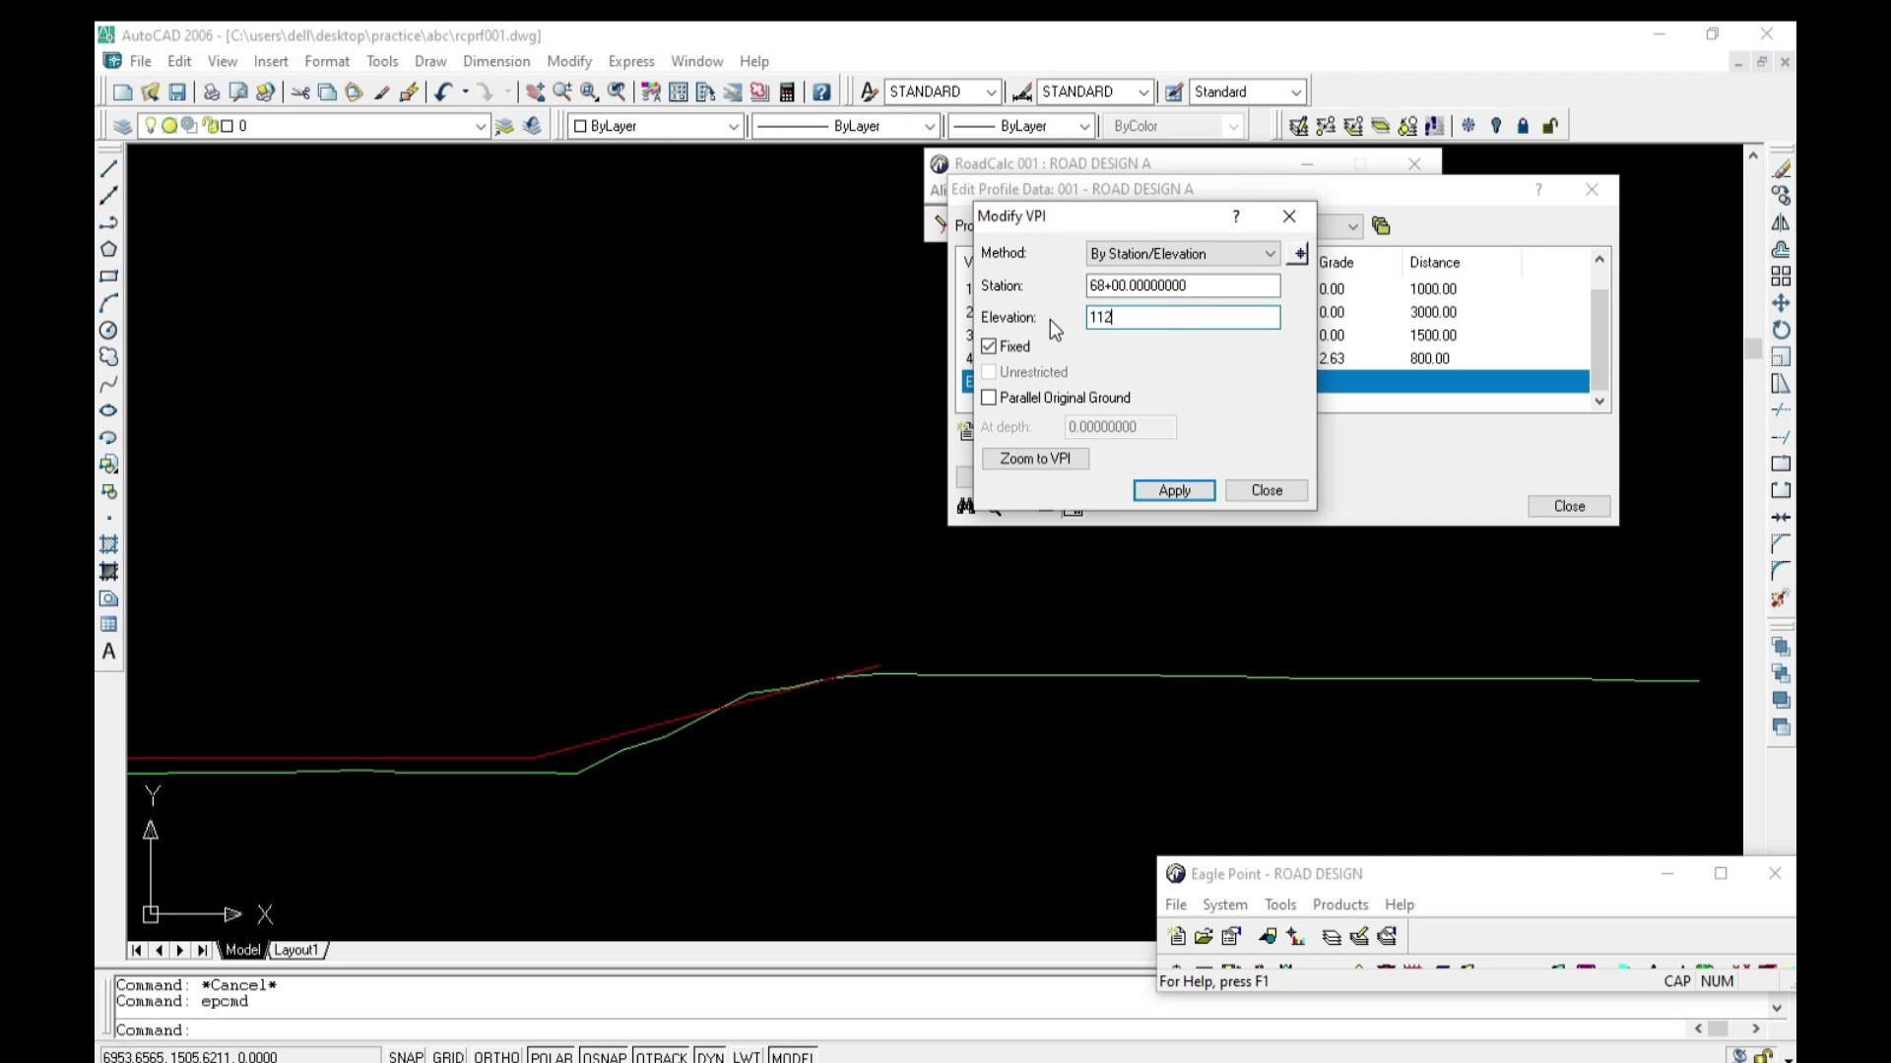
type(".00")
left_click(1177, 486)
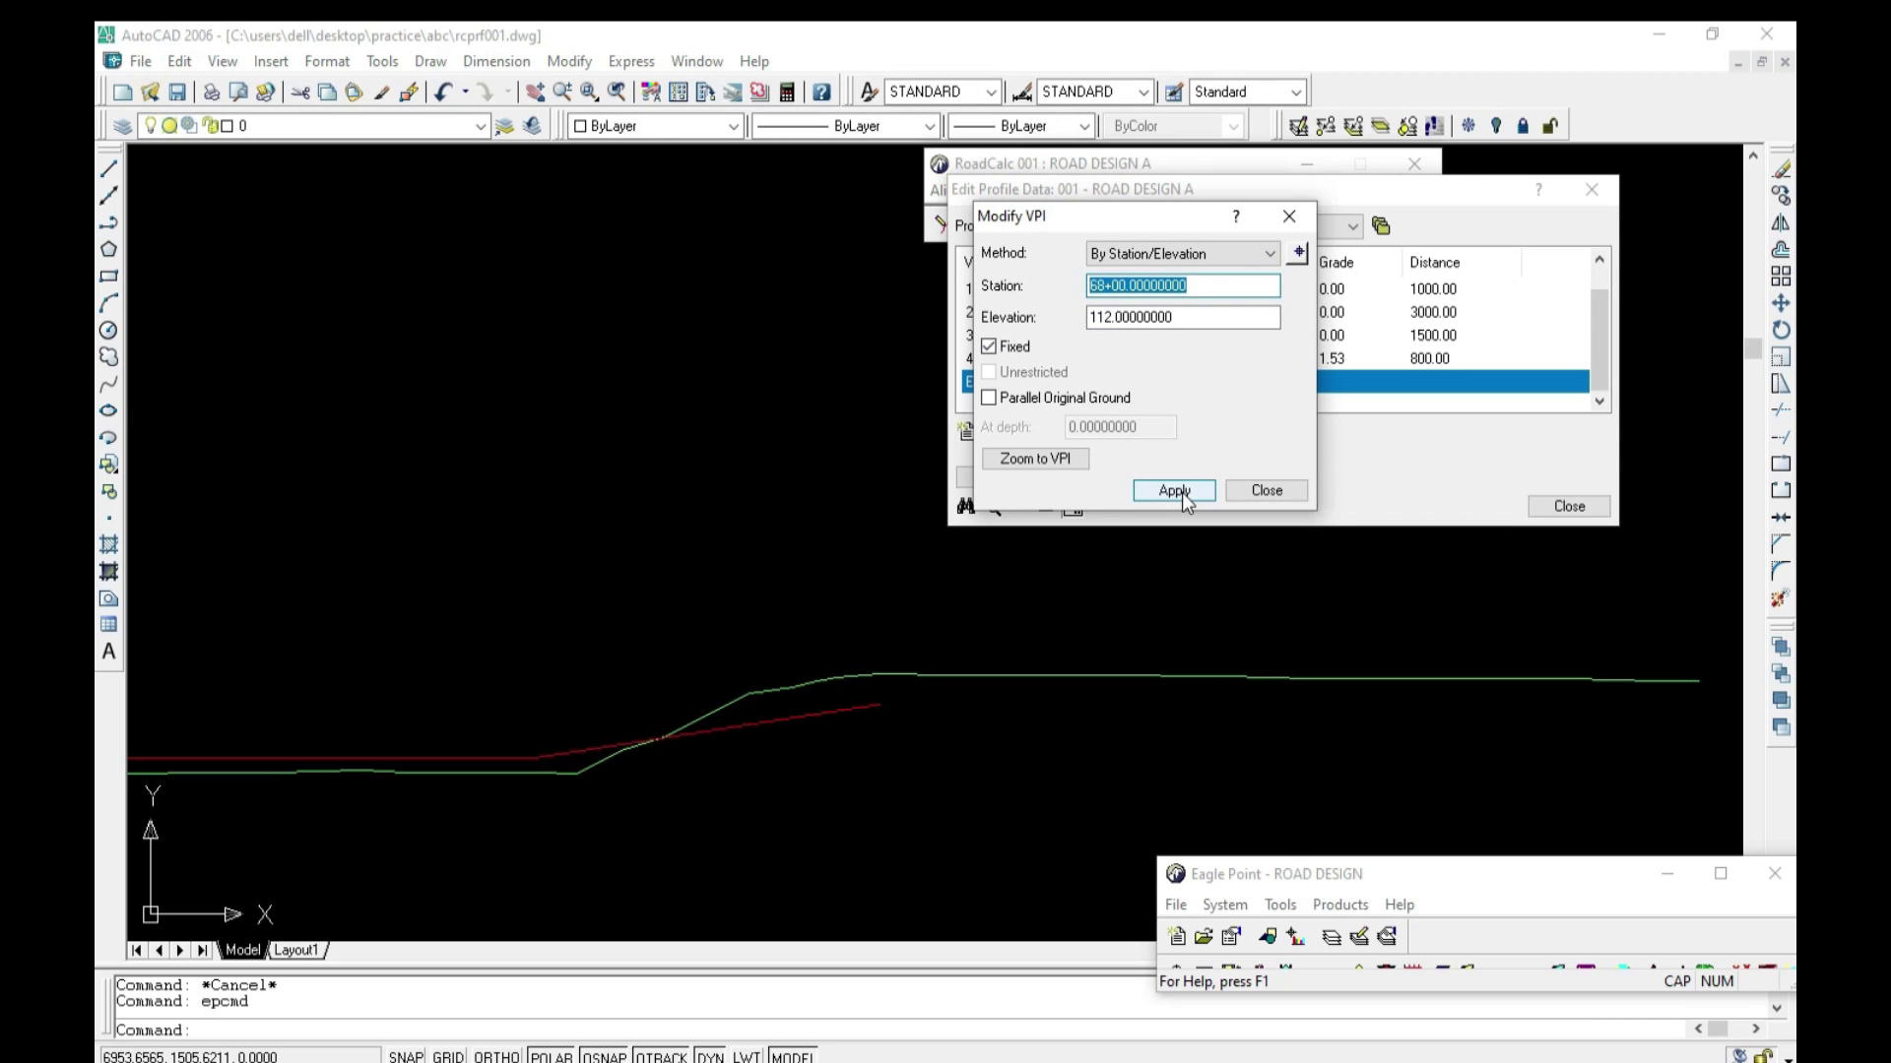
Step: Set the end VPI elevation to 122.00 and check the ground profile vertices
left_click_drag(1177, 317, 1075, 318)
type("122.")
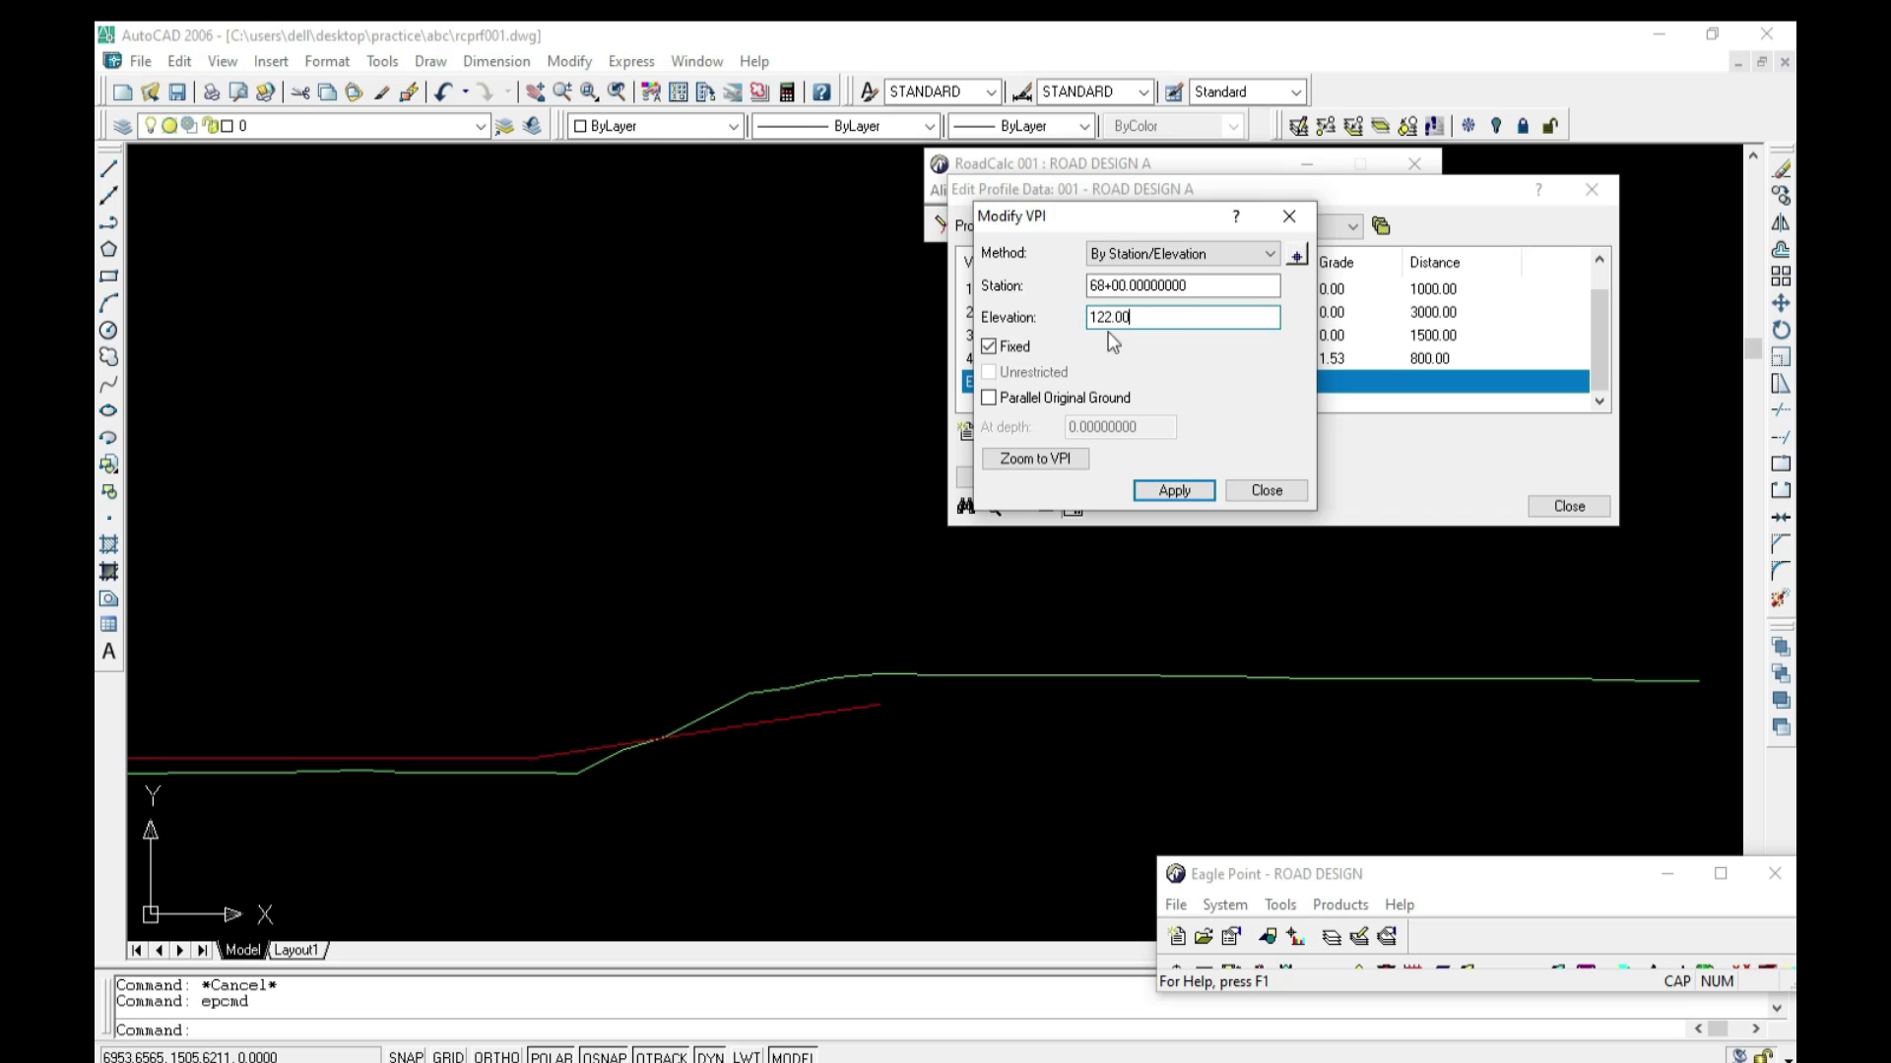
left_click(1188, 492)
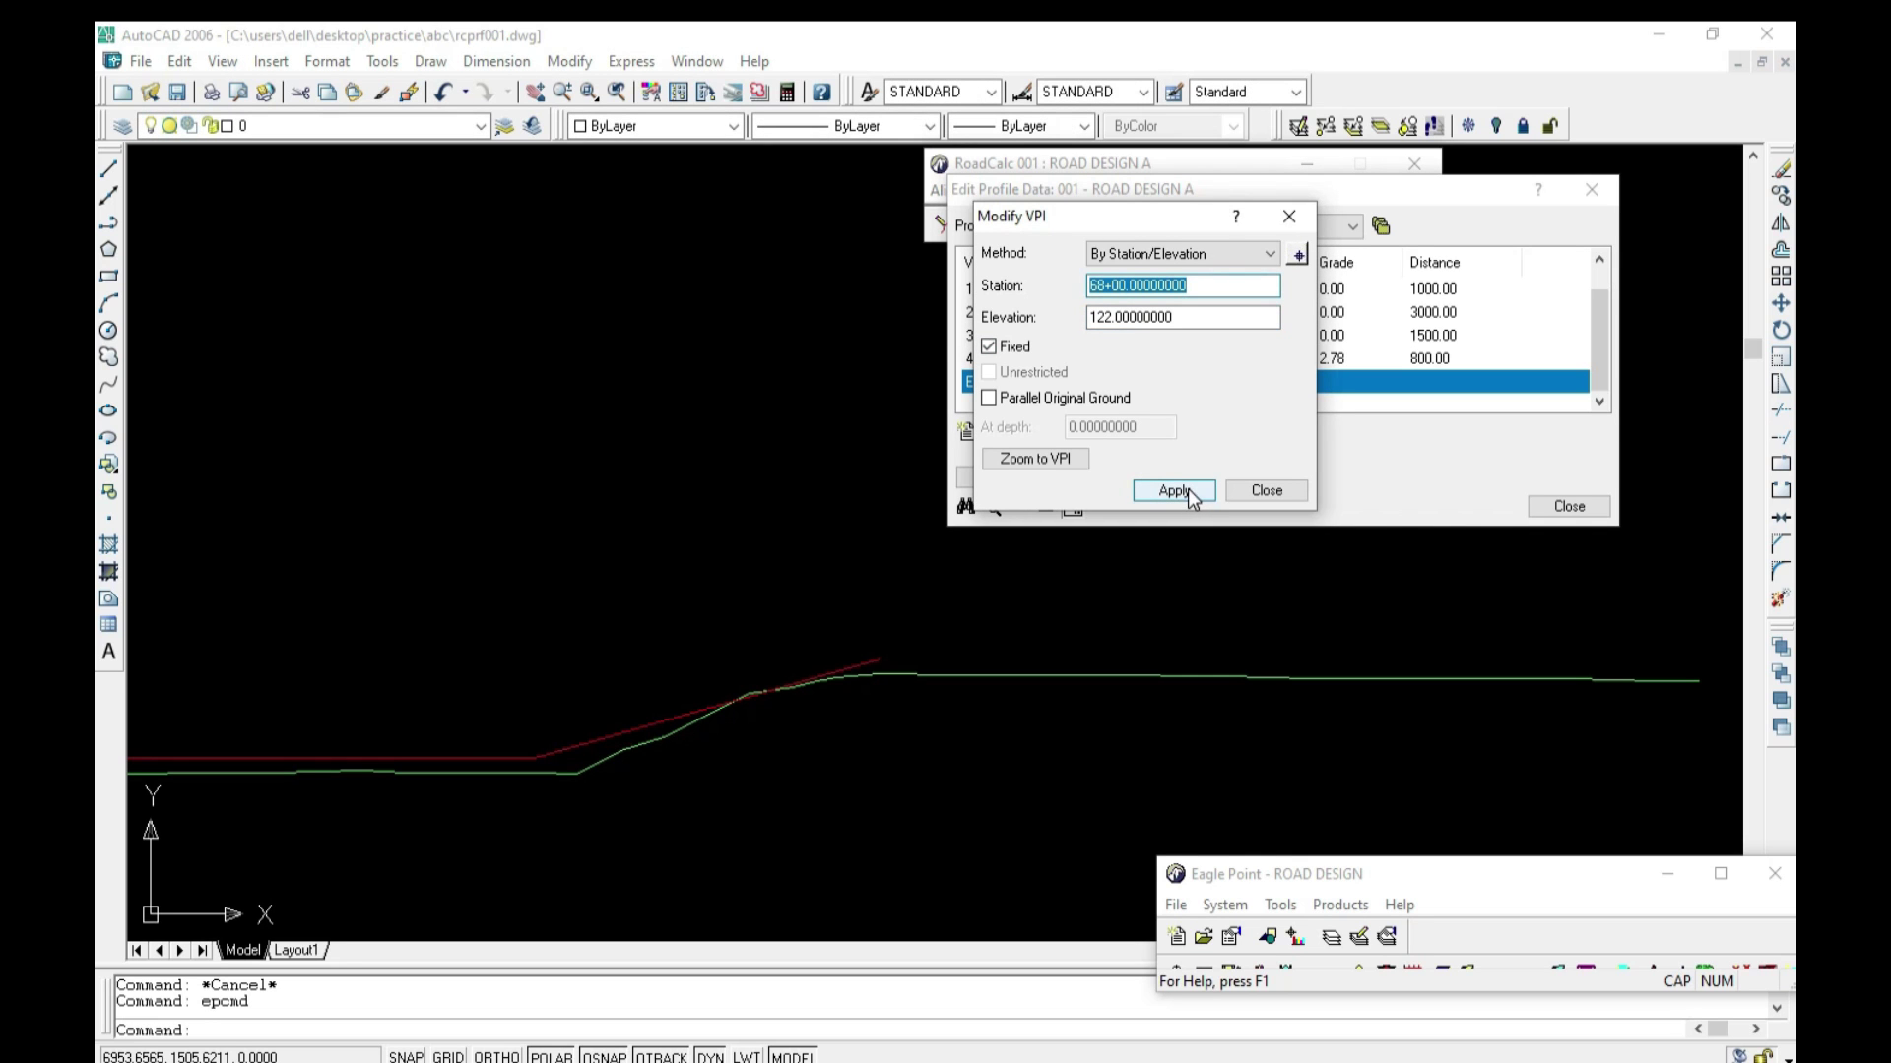
scroll(760, 688, "down", 3)
scroll(749, 687, "up", 3)
scroll(729, 685, "down", 3)
scroll(886, 666, "up", 3)
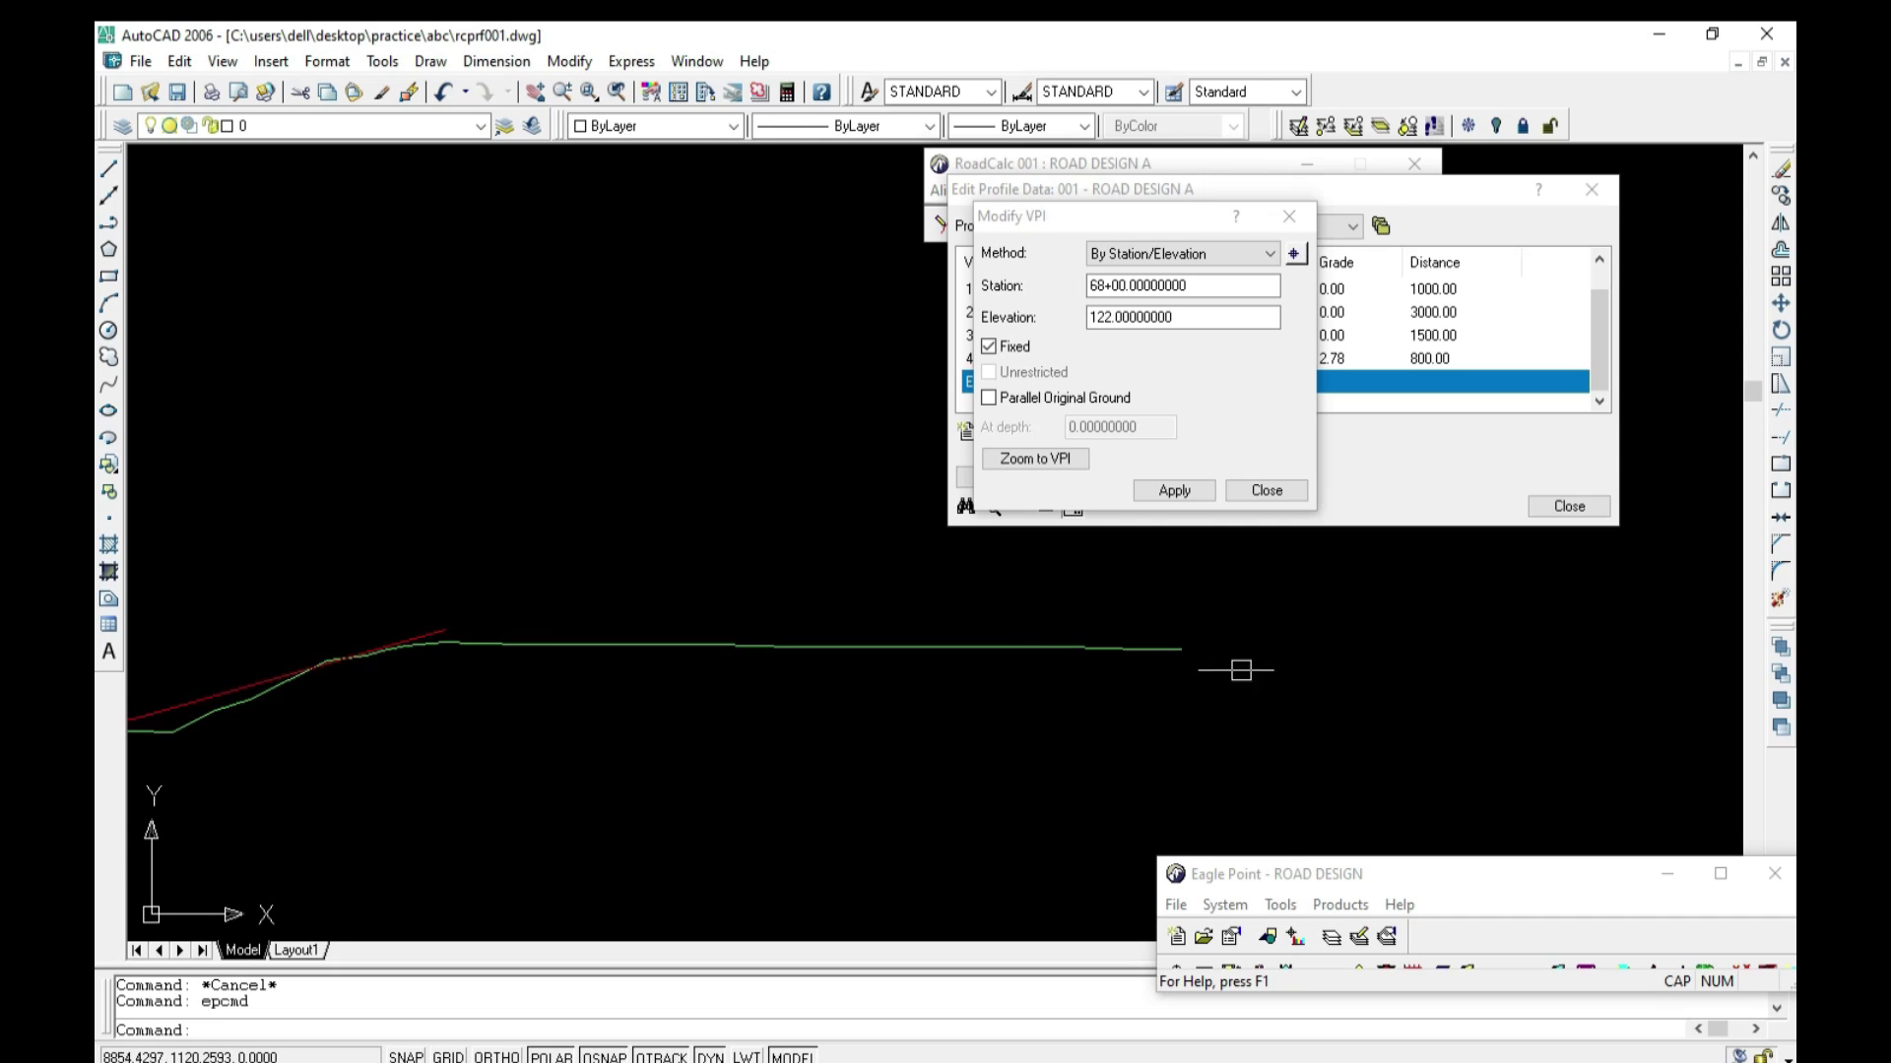
left_click(962, 643)
scroll(994, 645, "up", 3)
scroll(1025, 645, "up", 1)
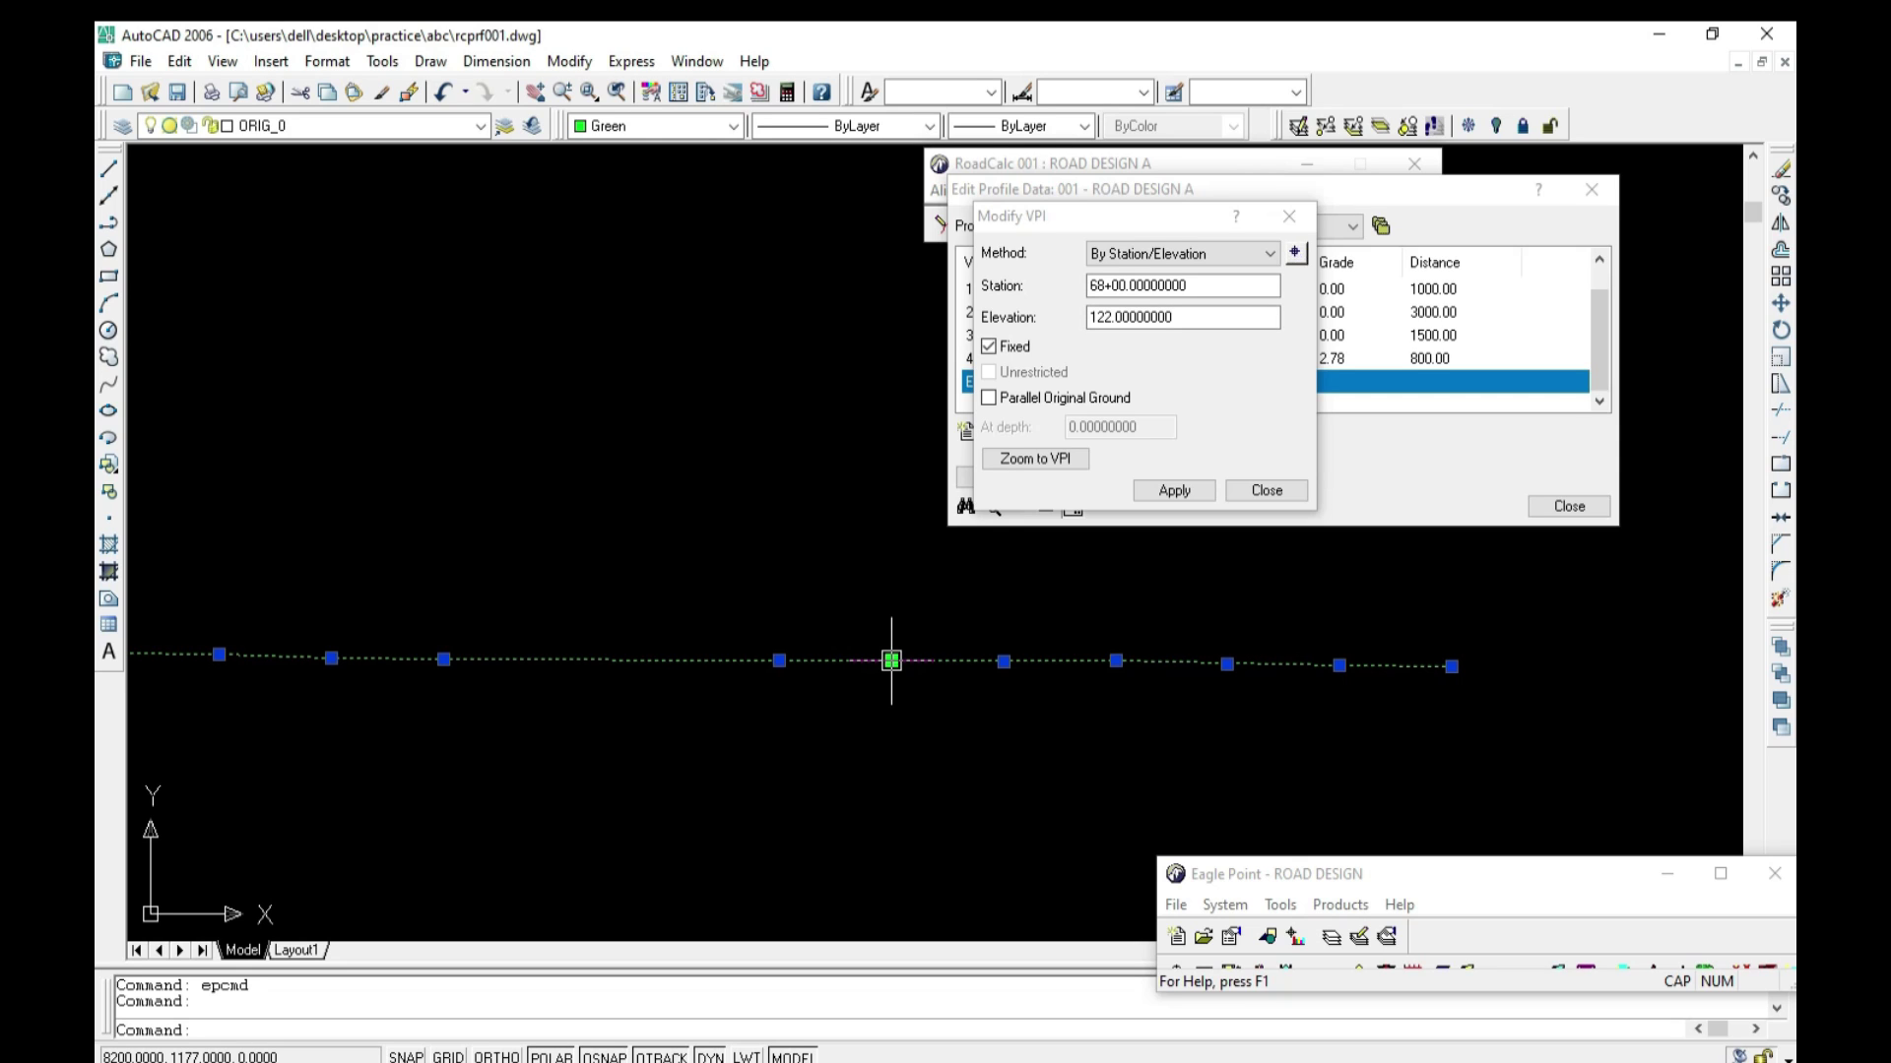
Step: Move the end VPI to station 8200 with elevation 118.70
left_click(1011, 316)
type("118.70")
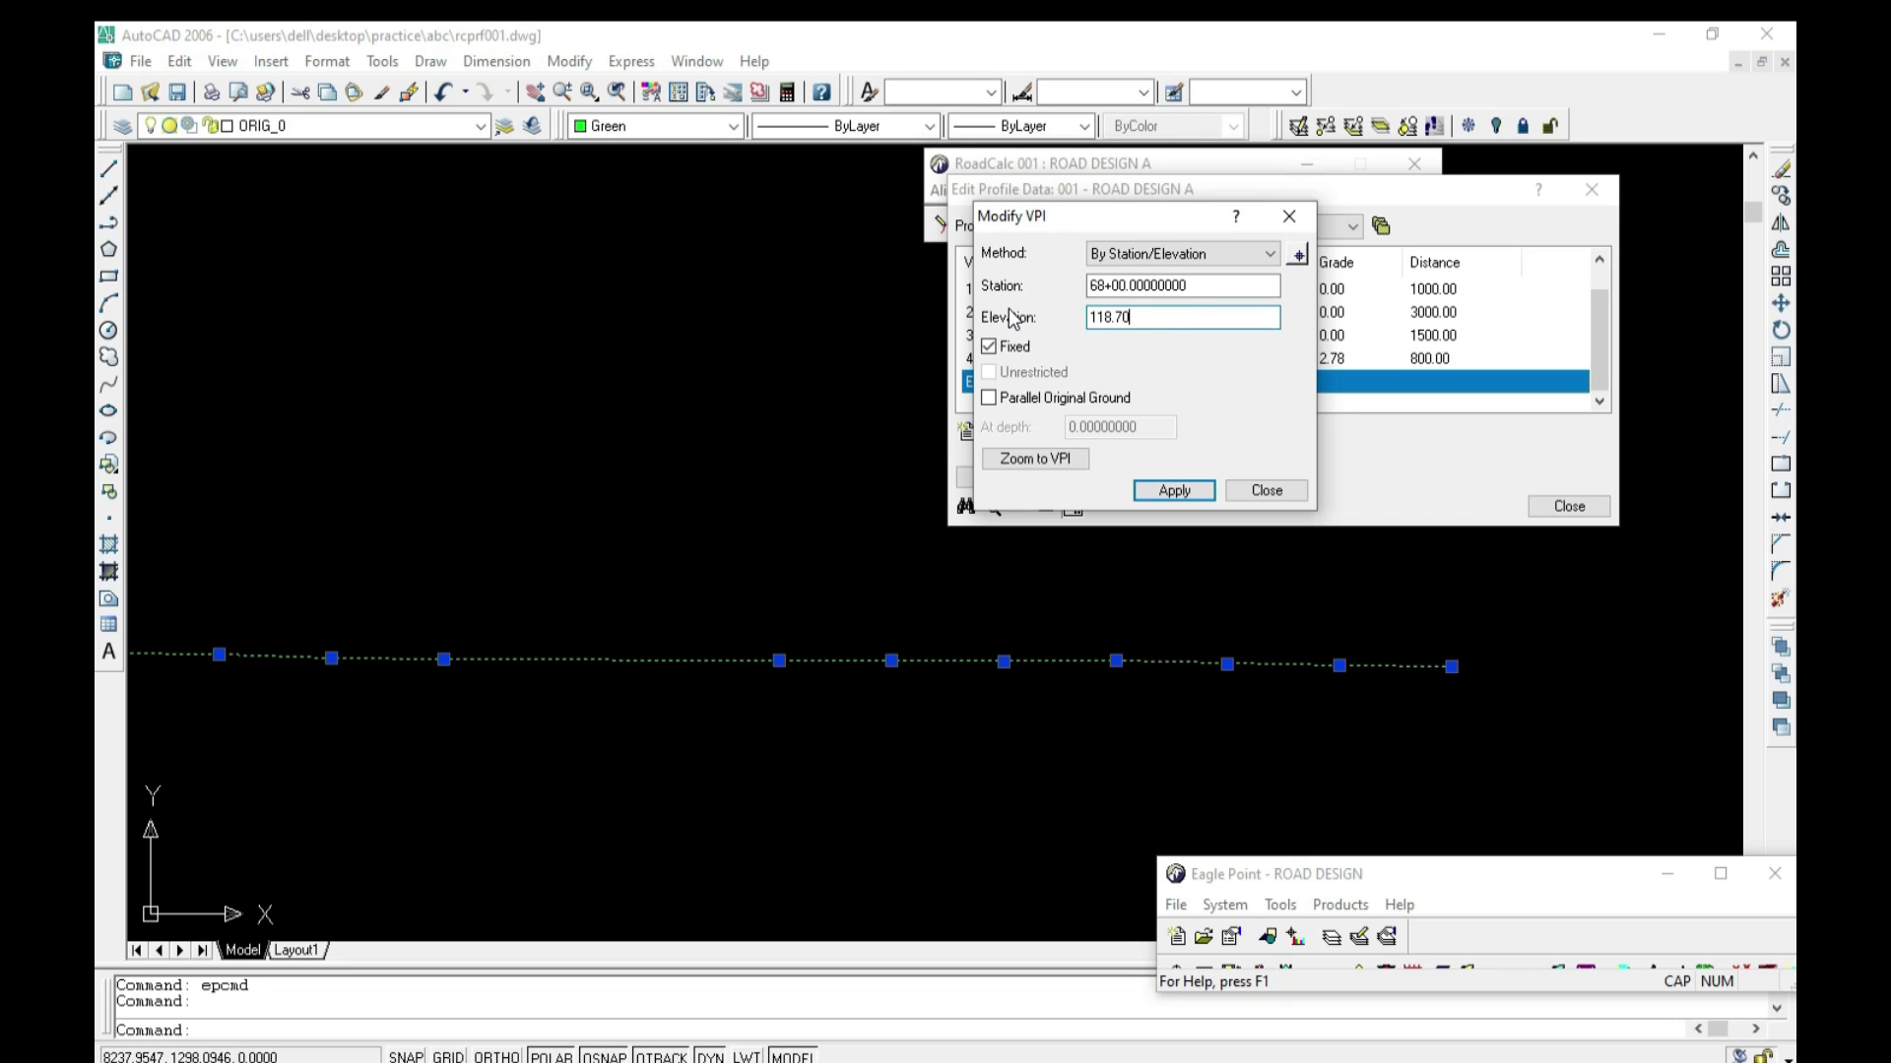
double_click(1210, 281)
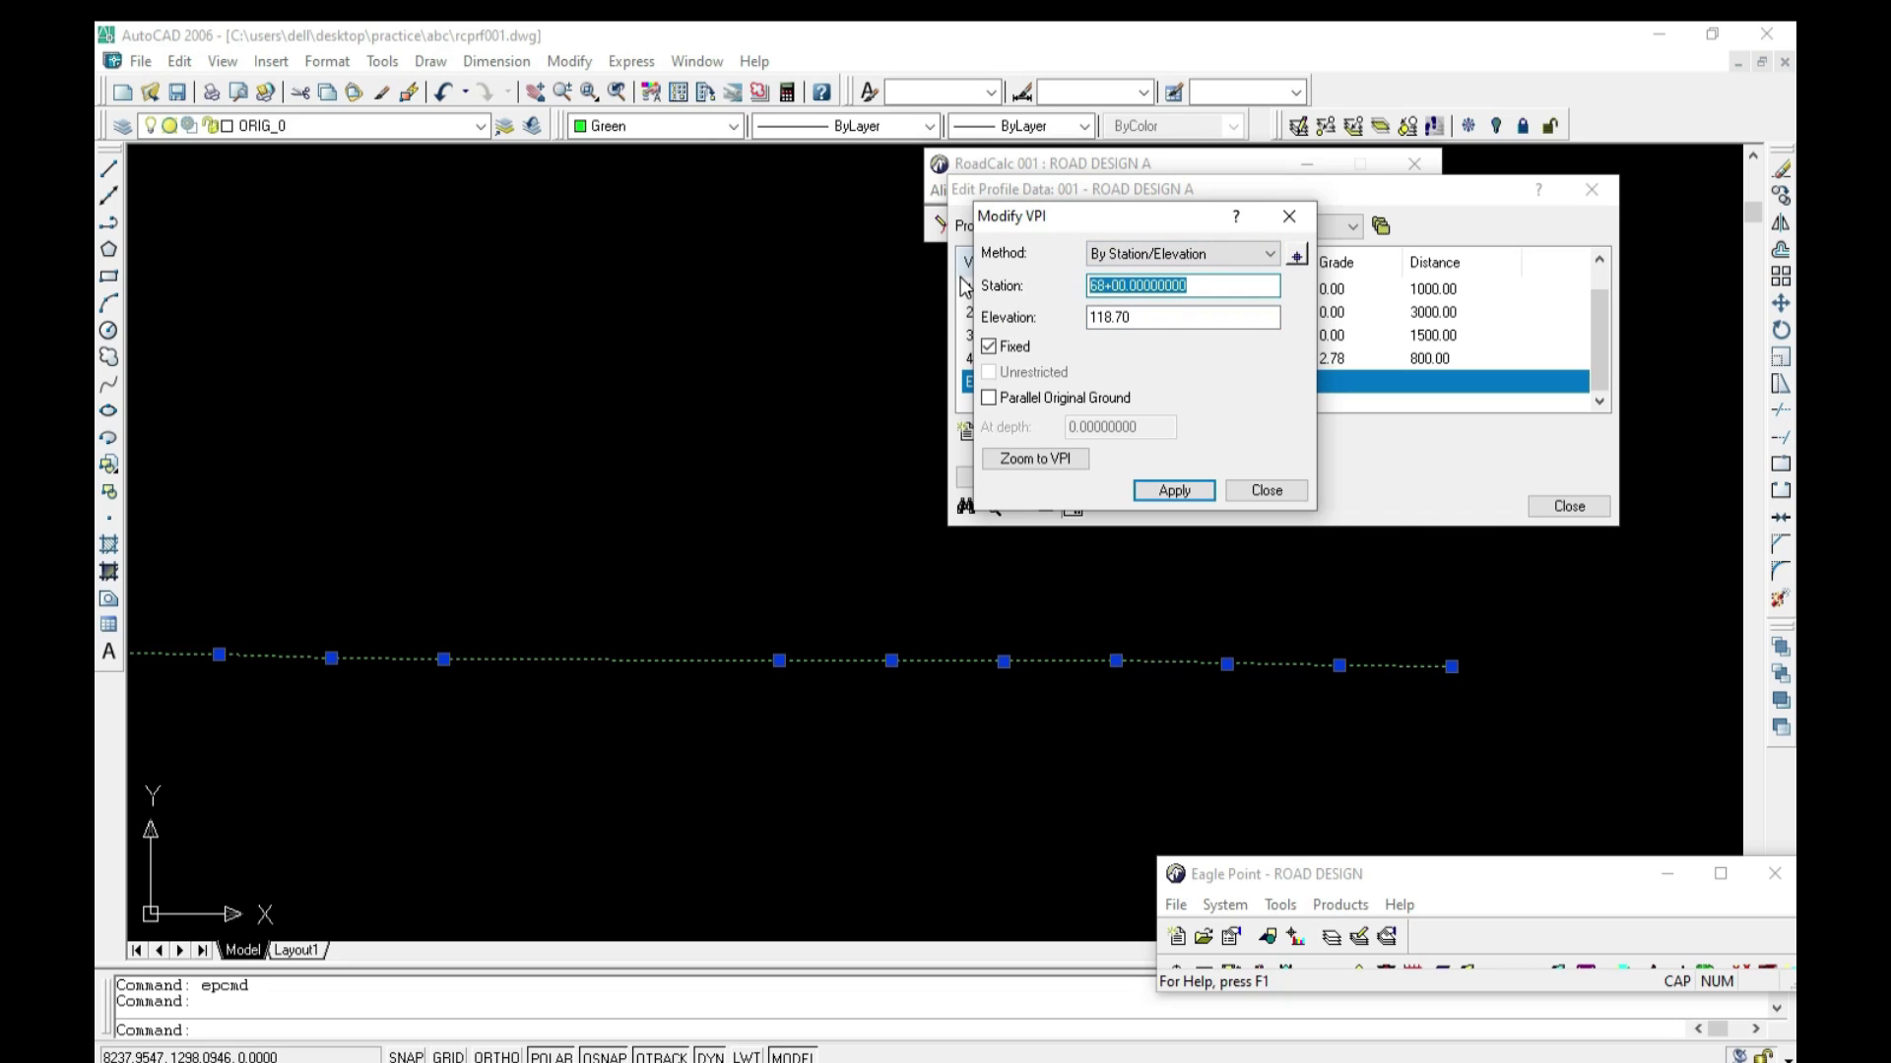
type("8200")
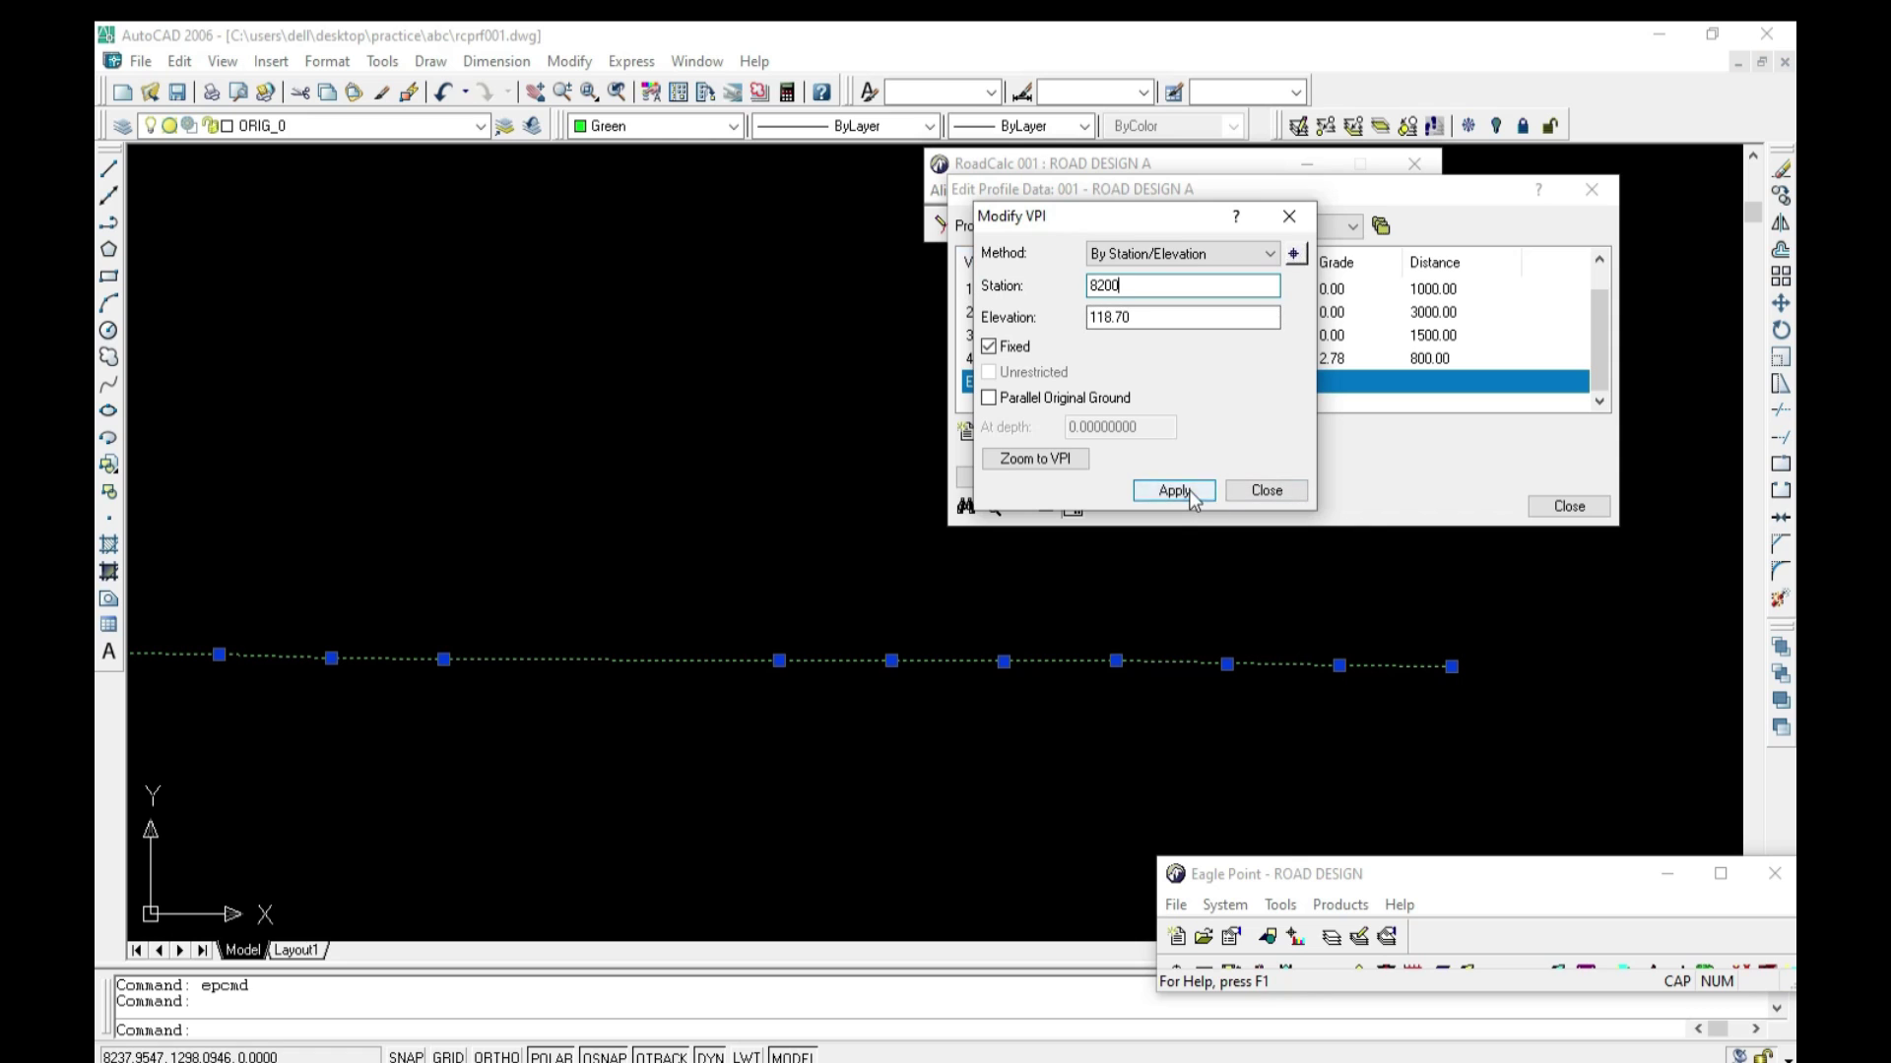
left_click(1189, 489)
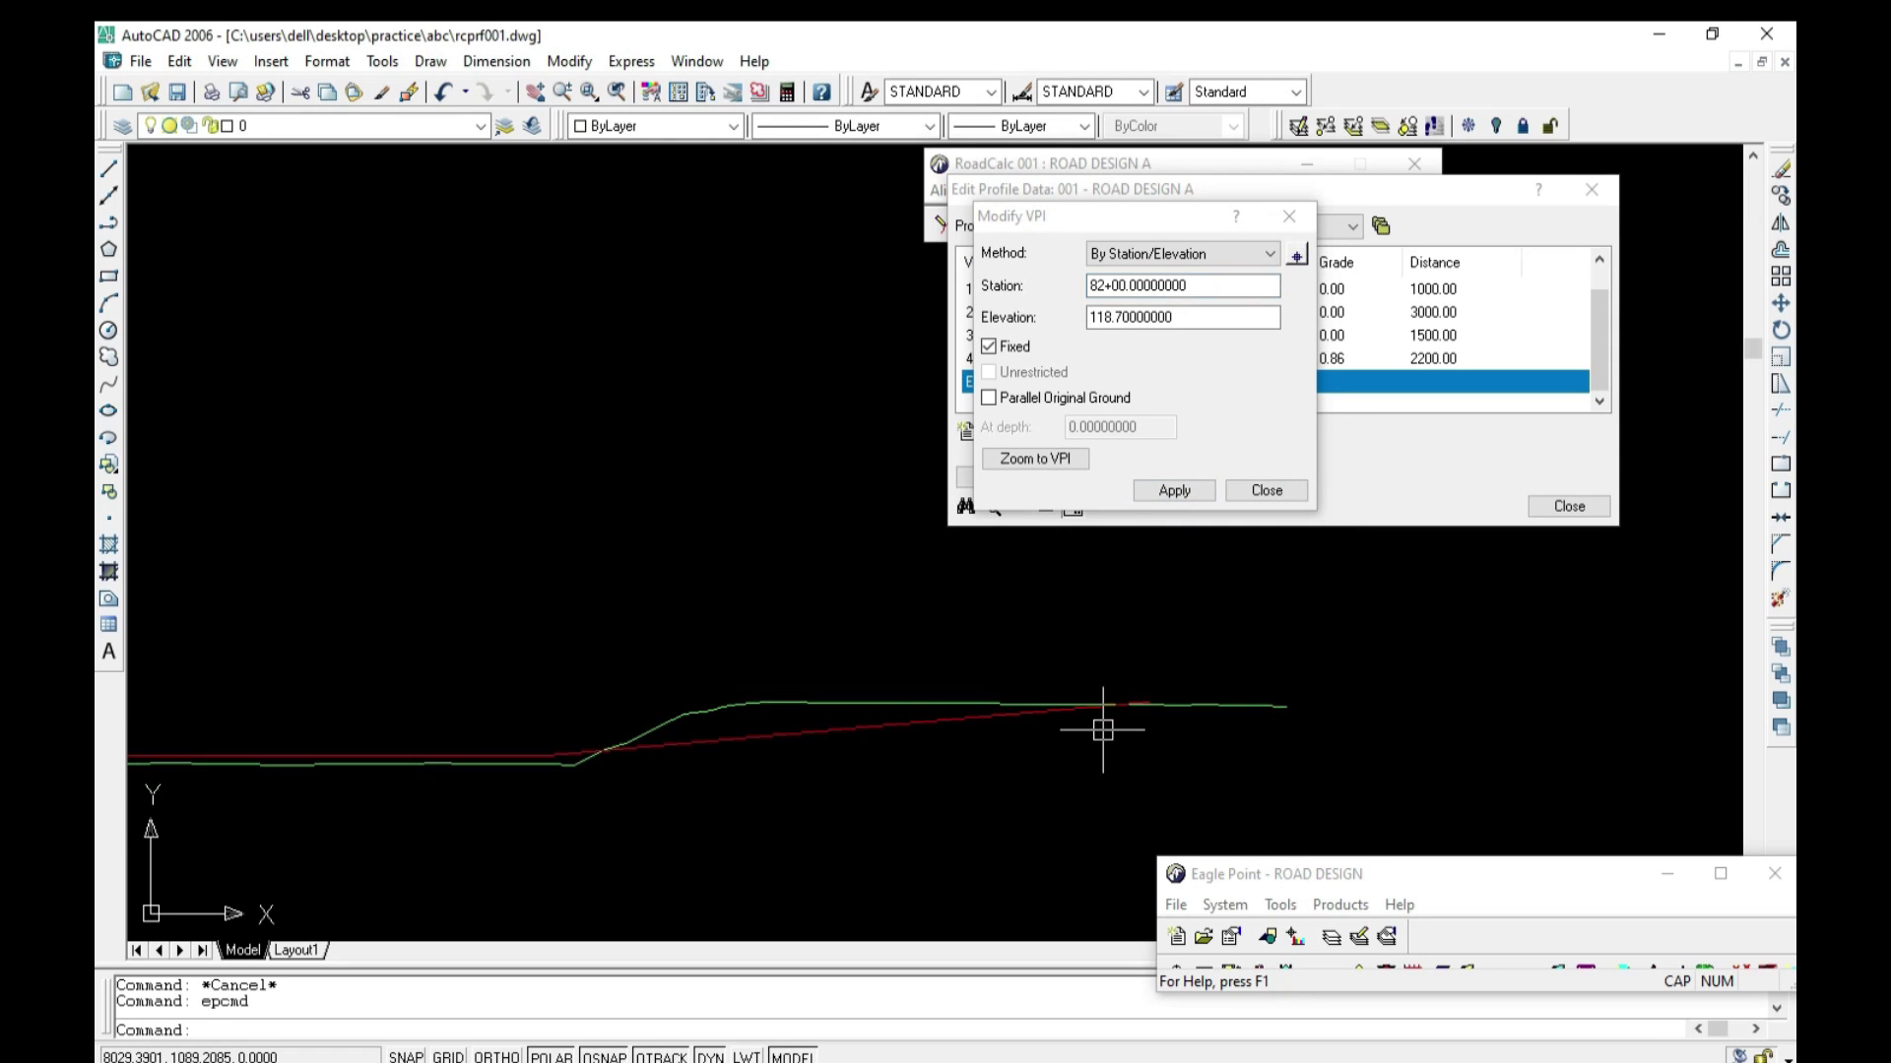
Step: Put the end VPI back at station 68+00 with elevation 122.00
left_click(847, 730)
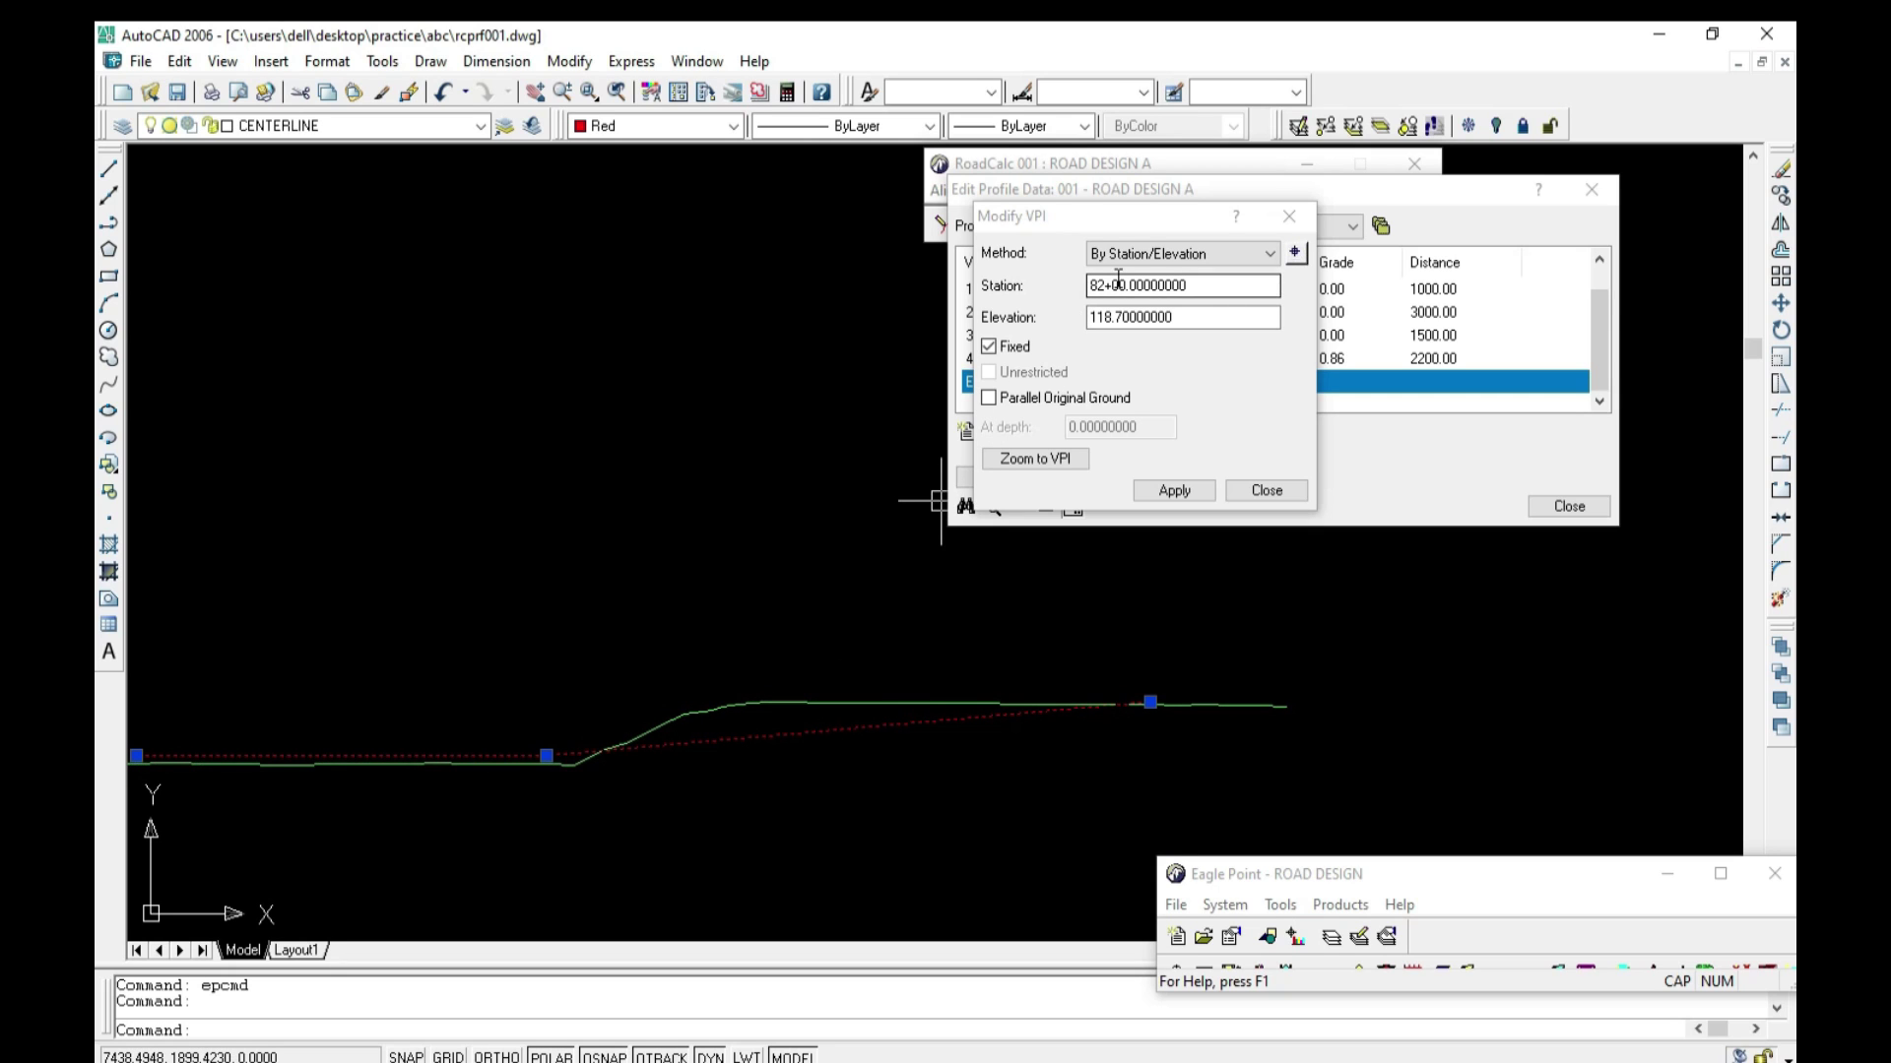
left_click_drag(1199, 286, 1065, 288)
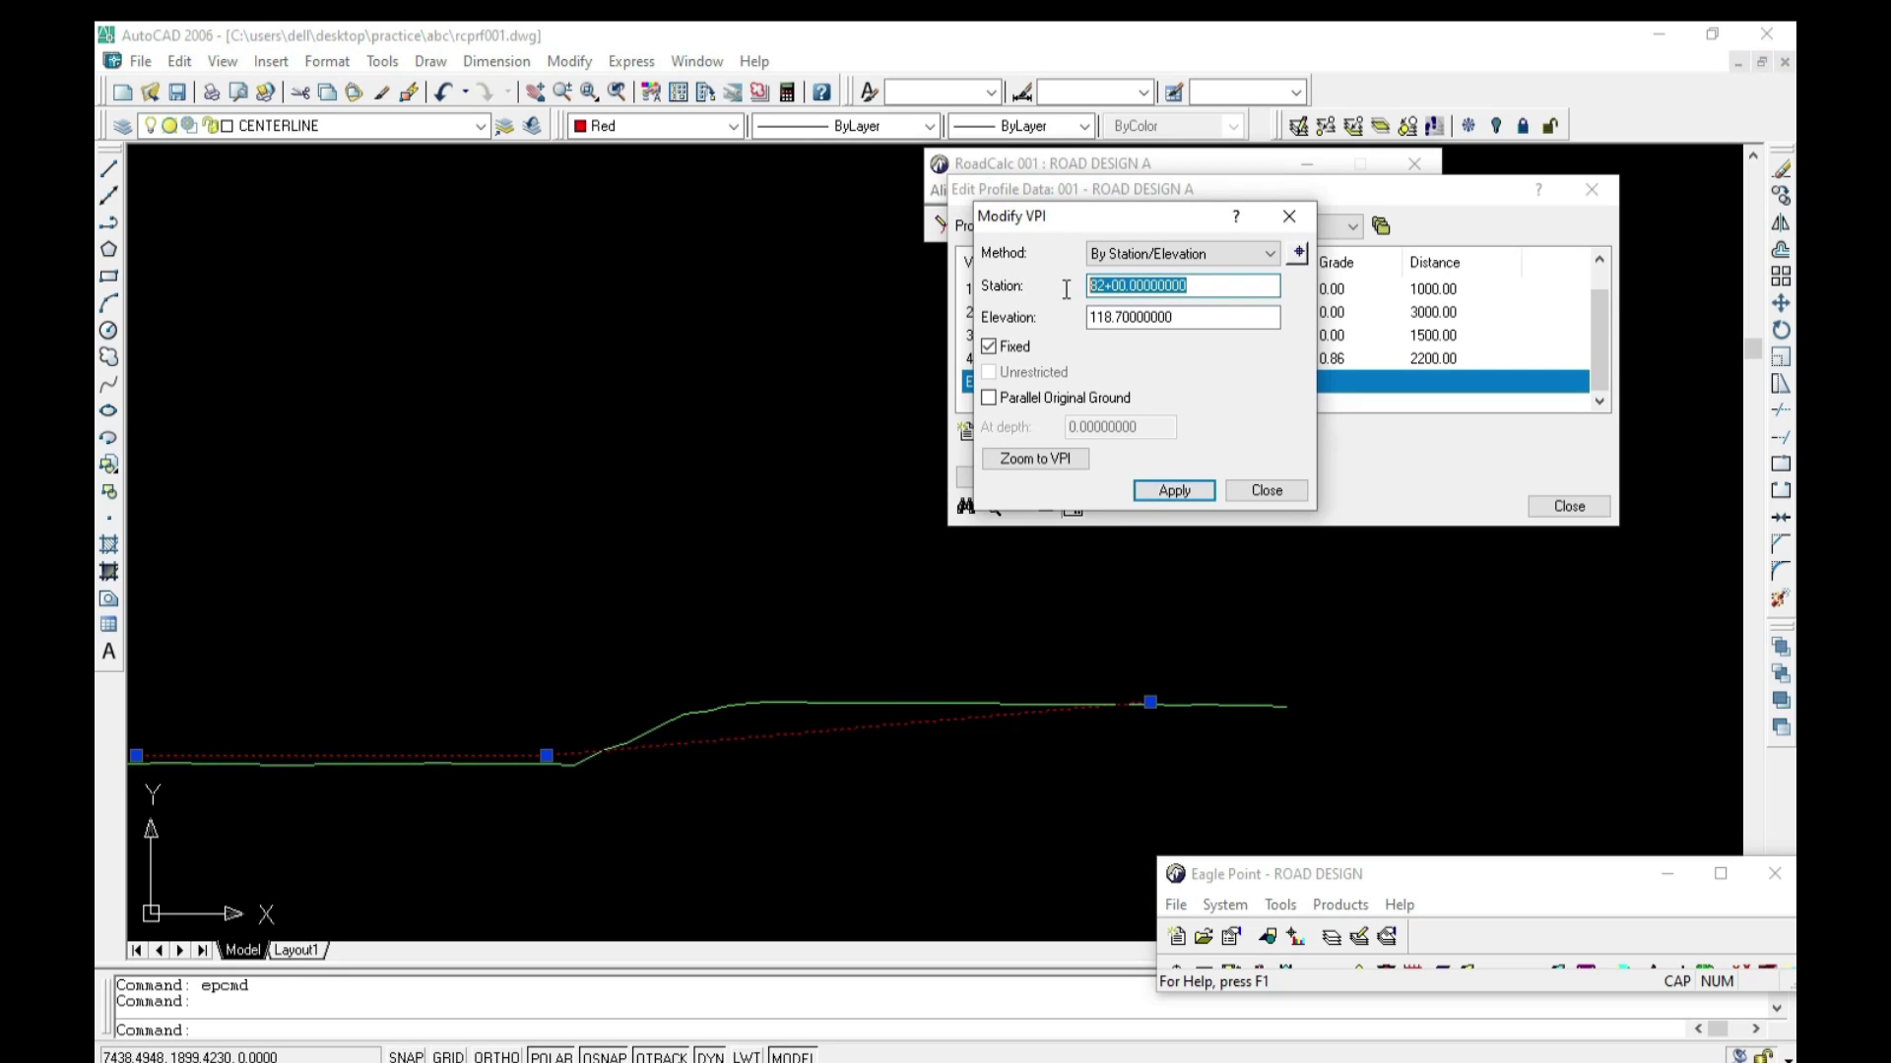
type("68+")
type("00")
key("Return")
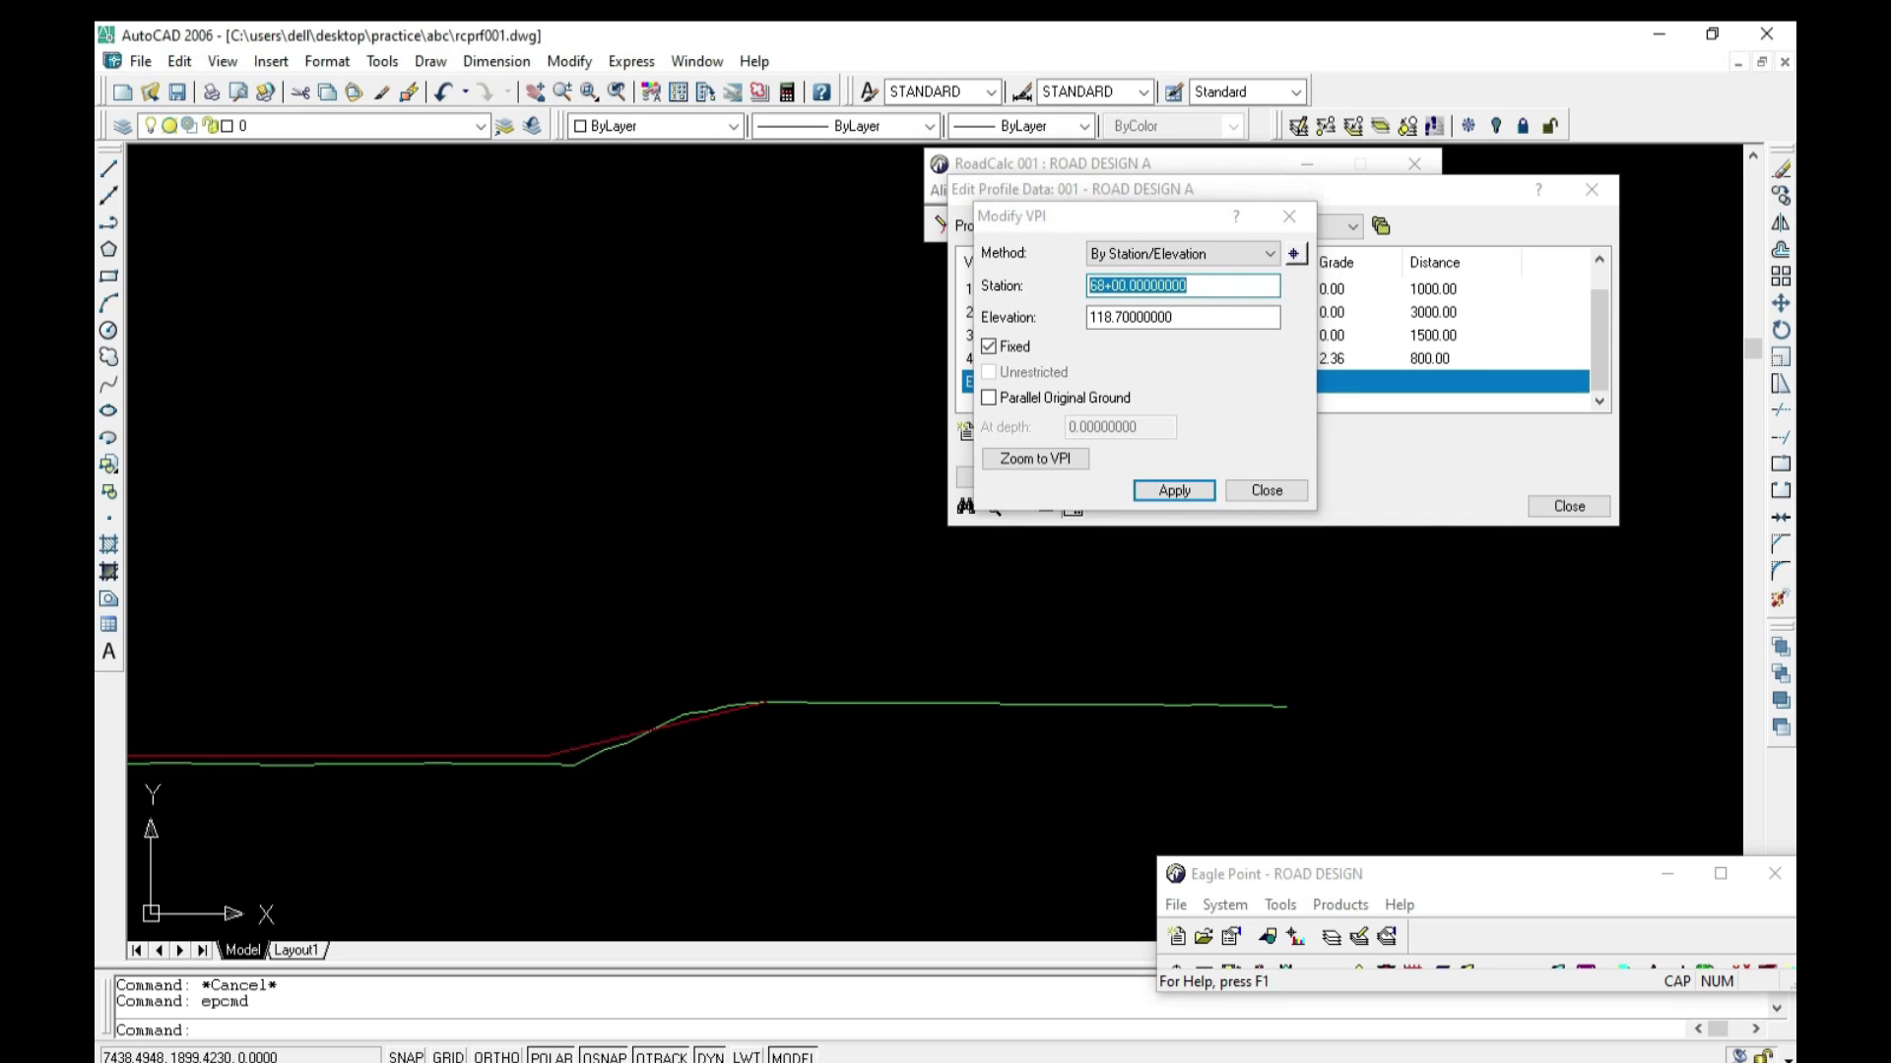
scroll(774, 679, "up", 5)
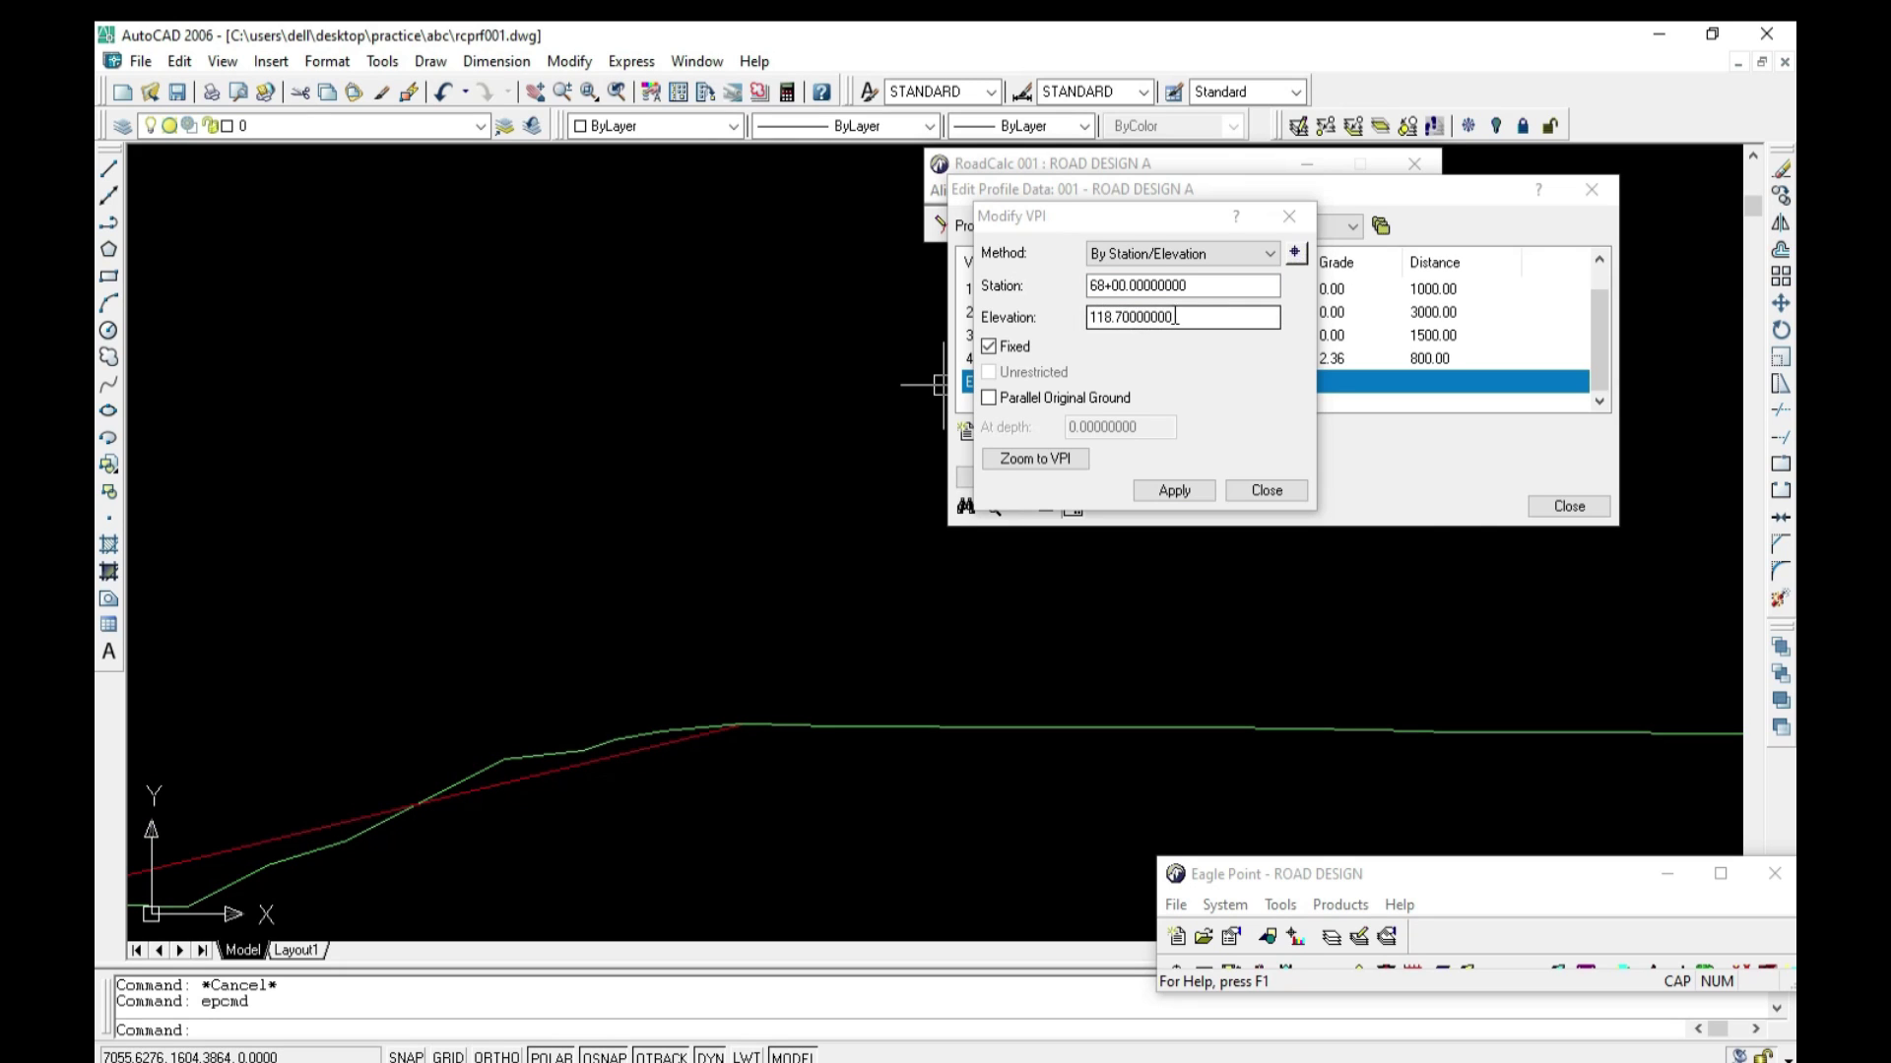
left_click_drag(1175, 316, 1021, 317)
type("122.0")
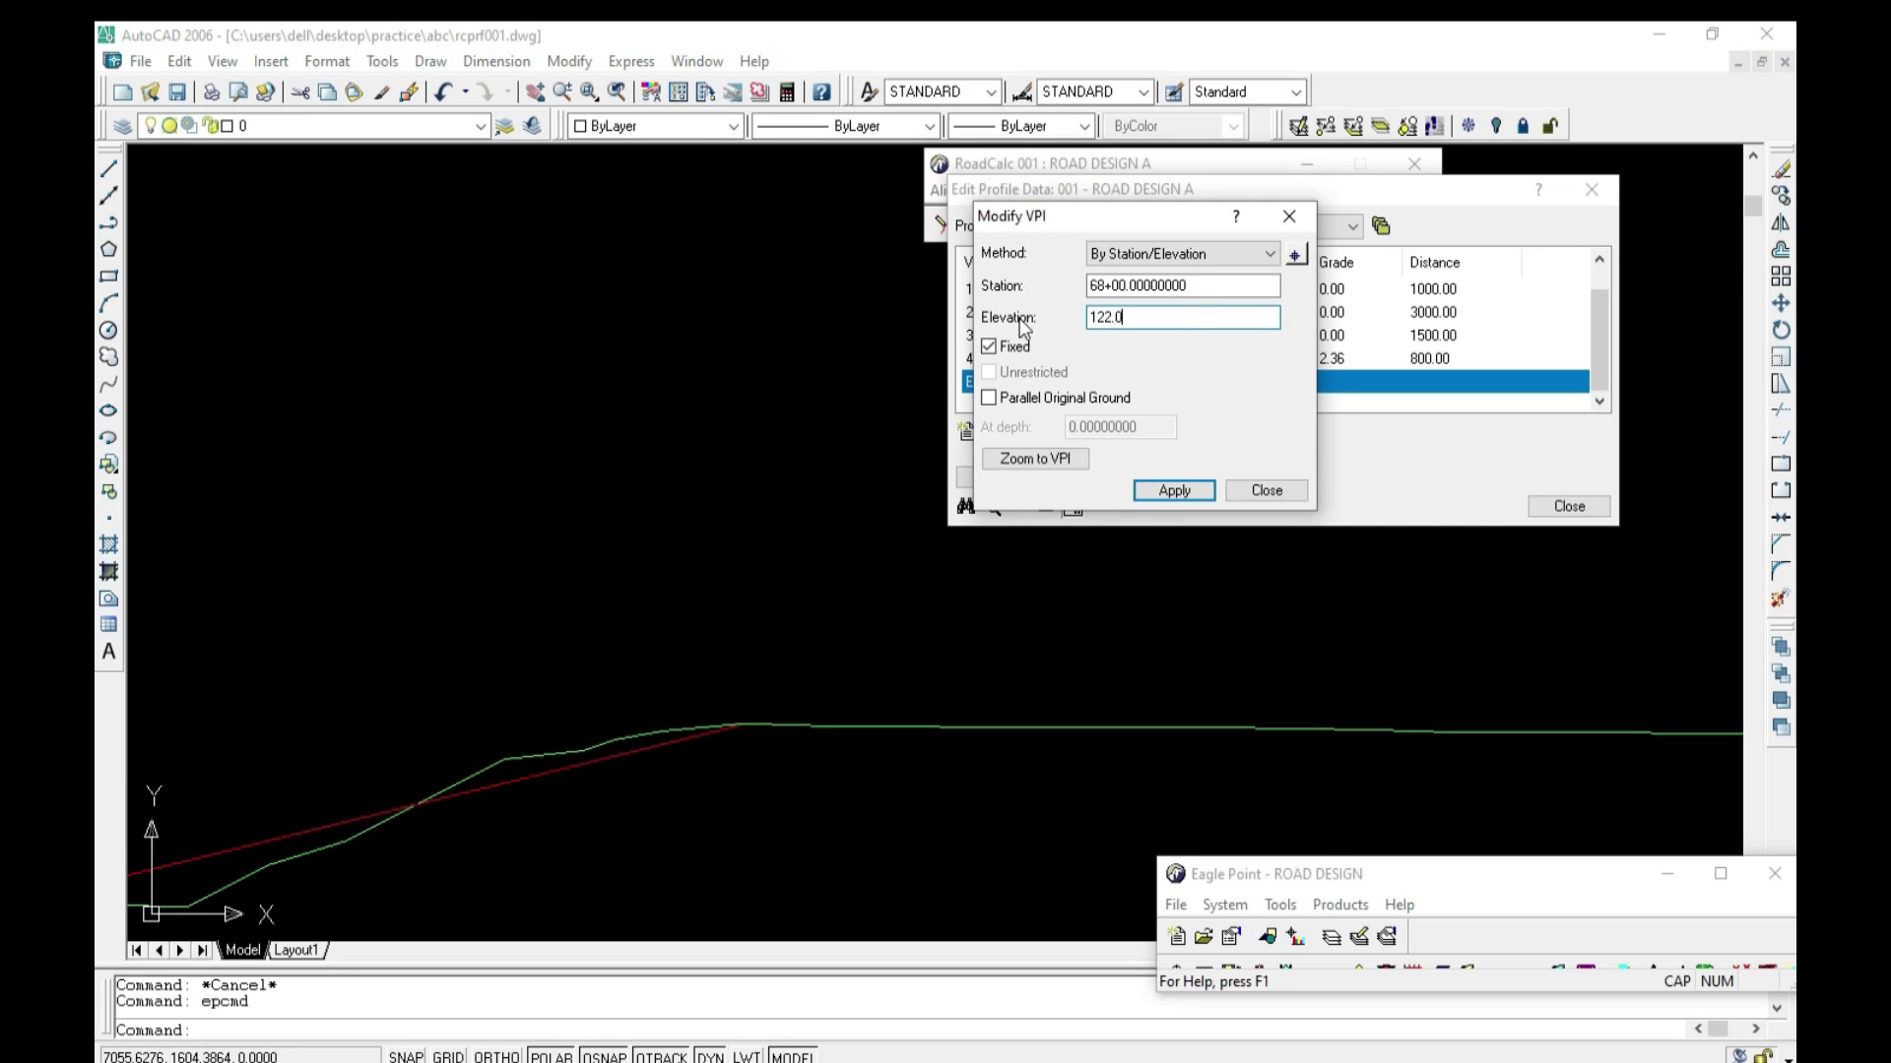
key("Return")
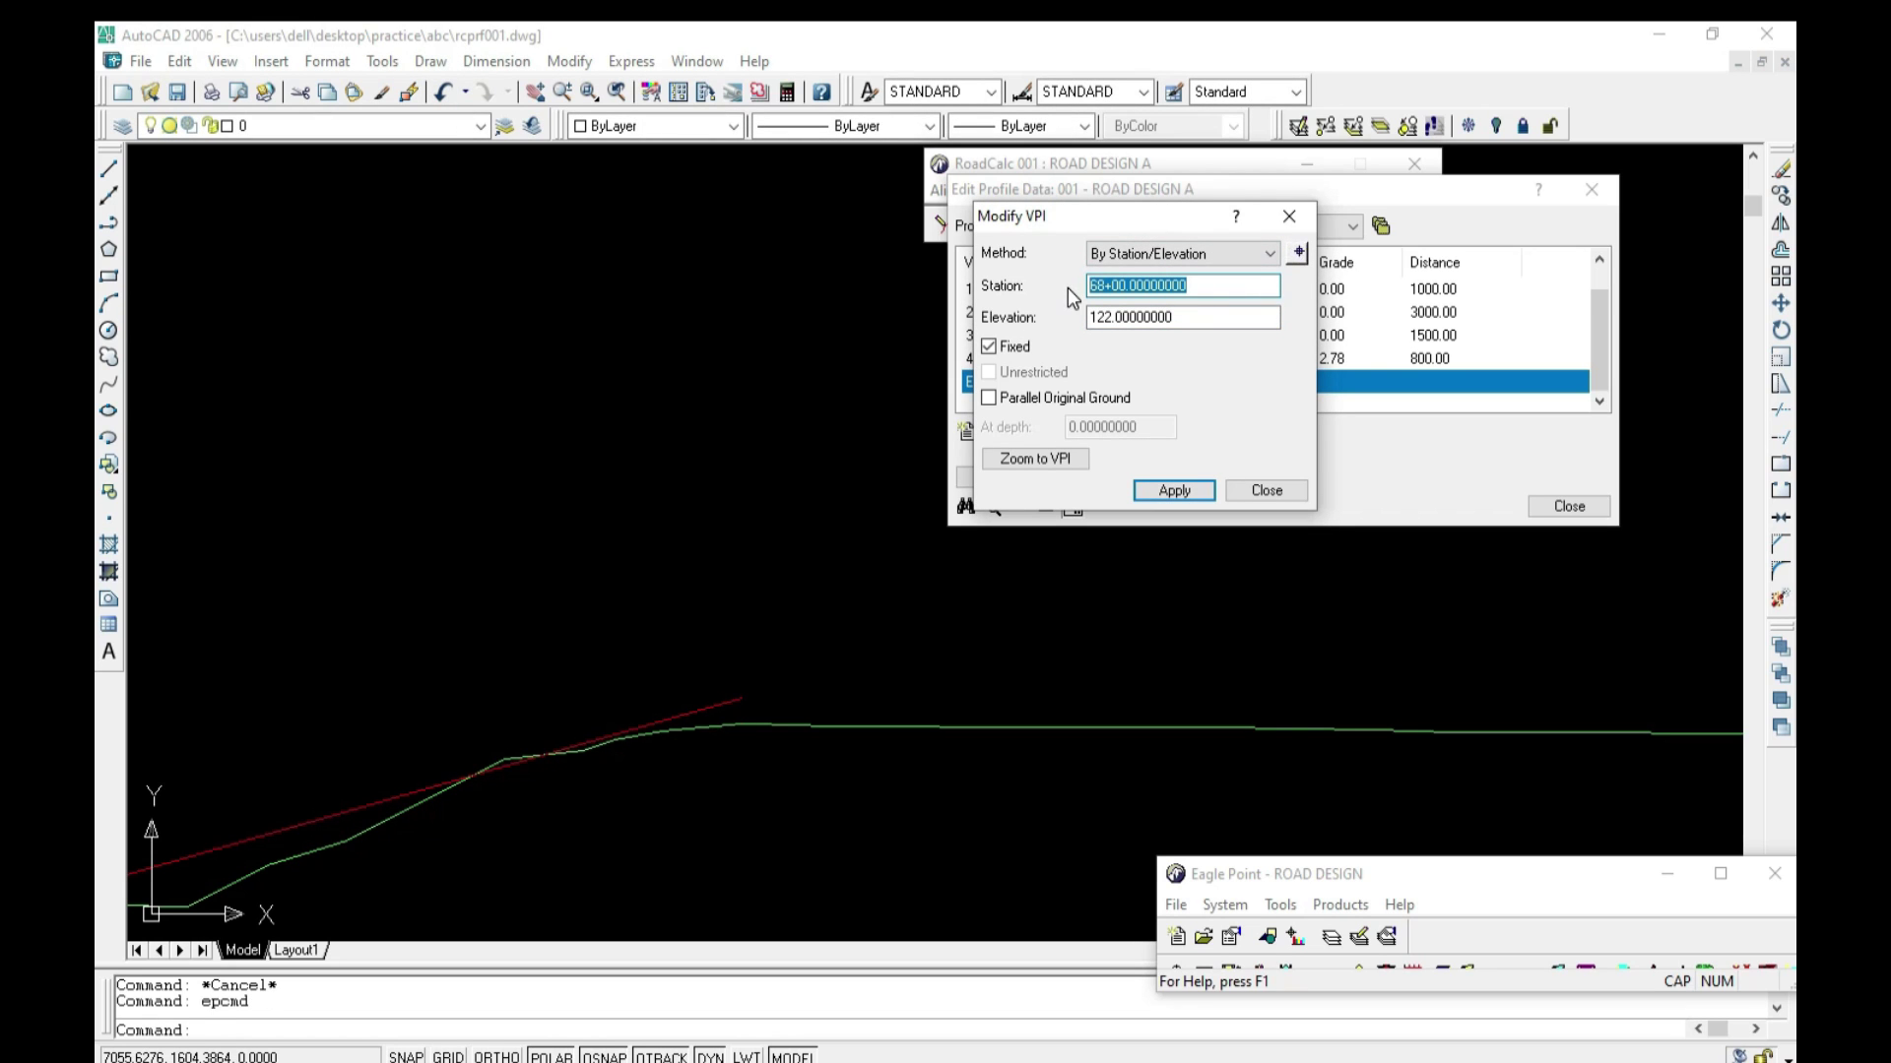
Step: Try the end VPI at station 7000, inspect the red design line, and close the window
type("7000")
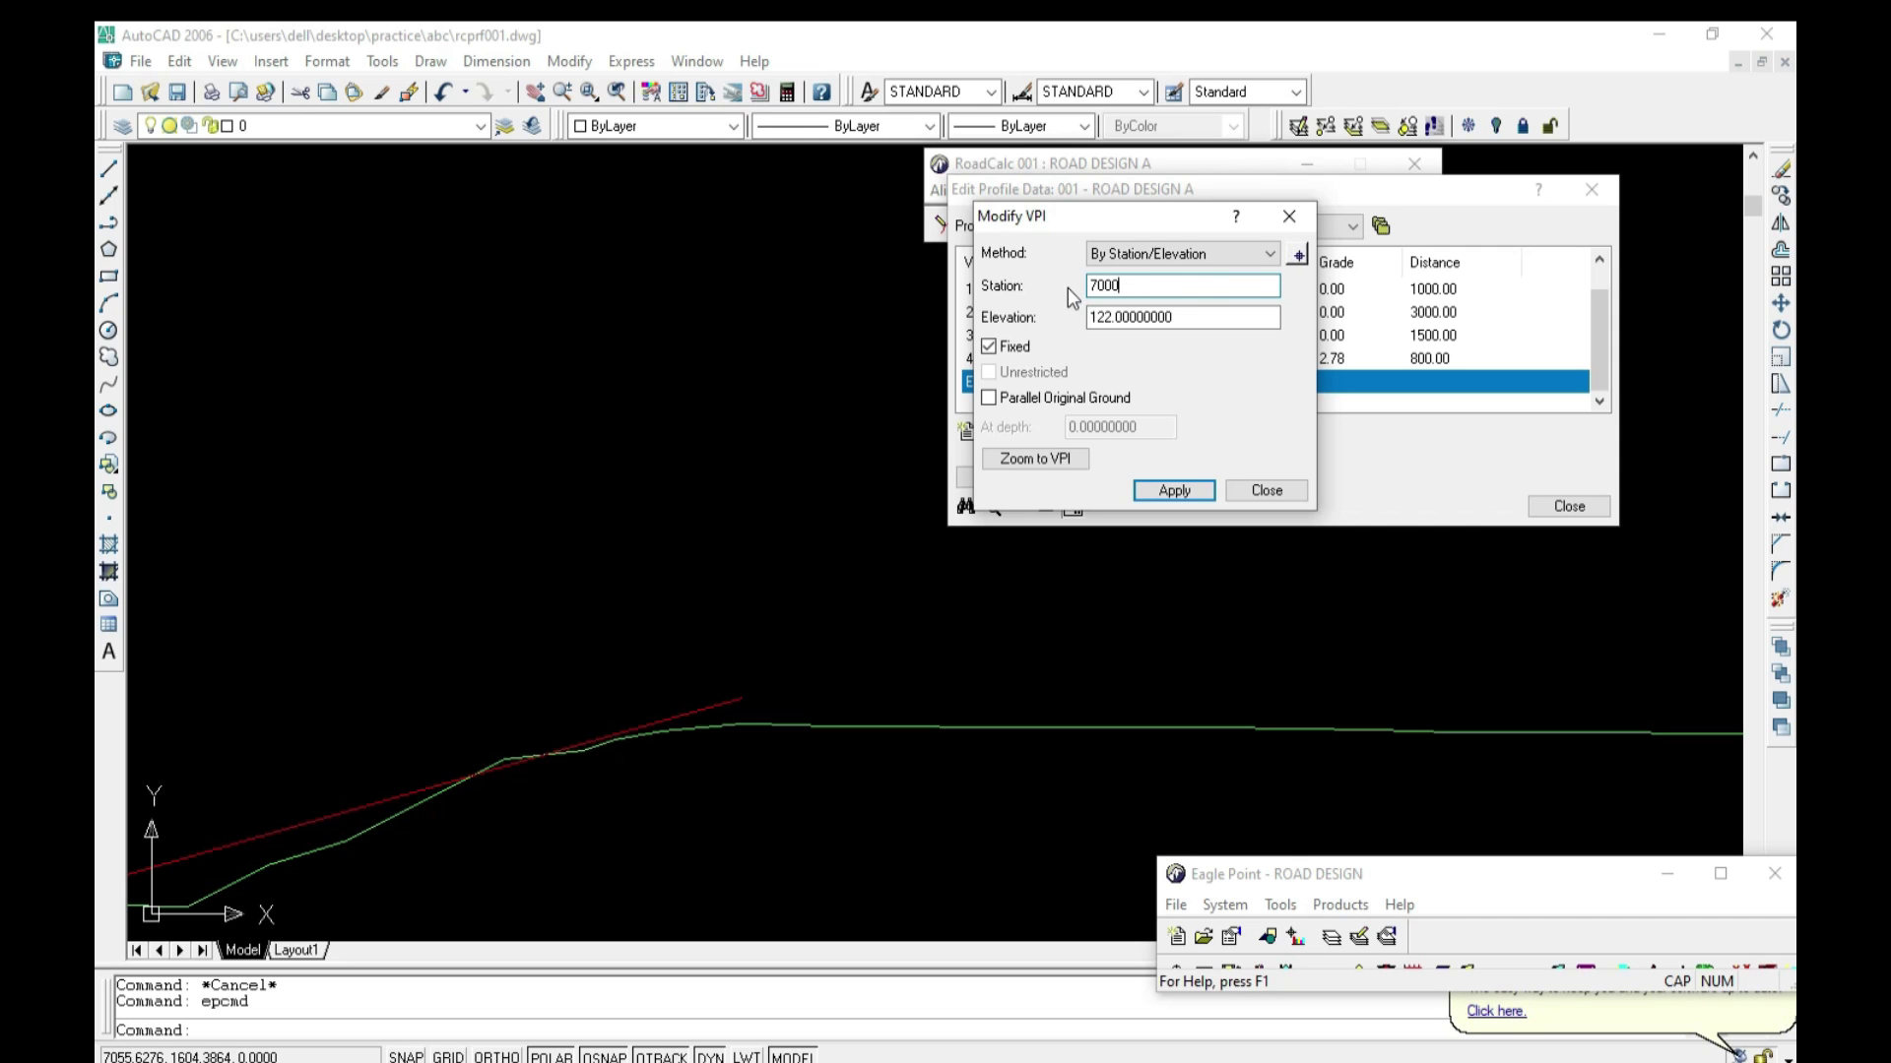
left_click(1176, 491)
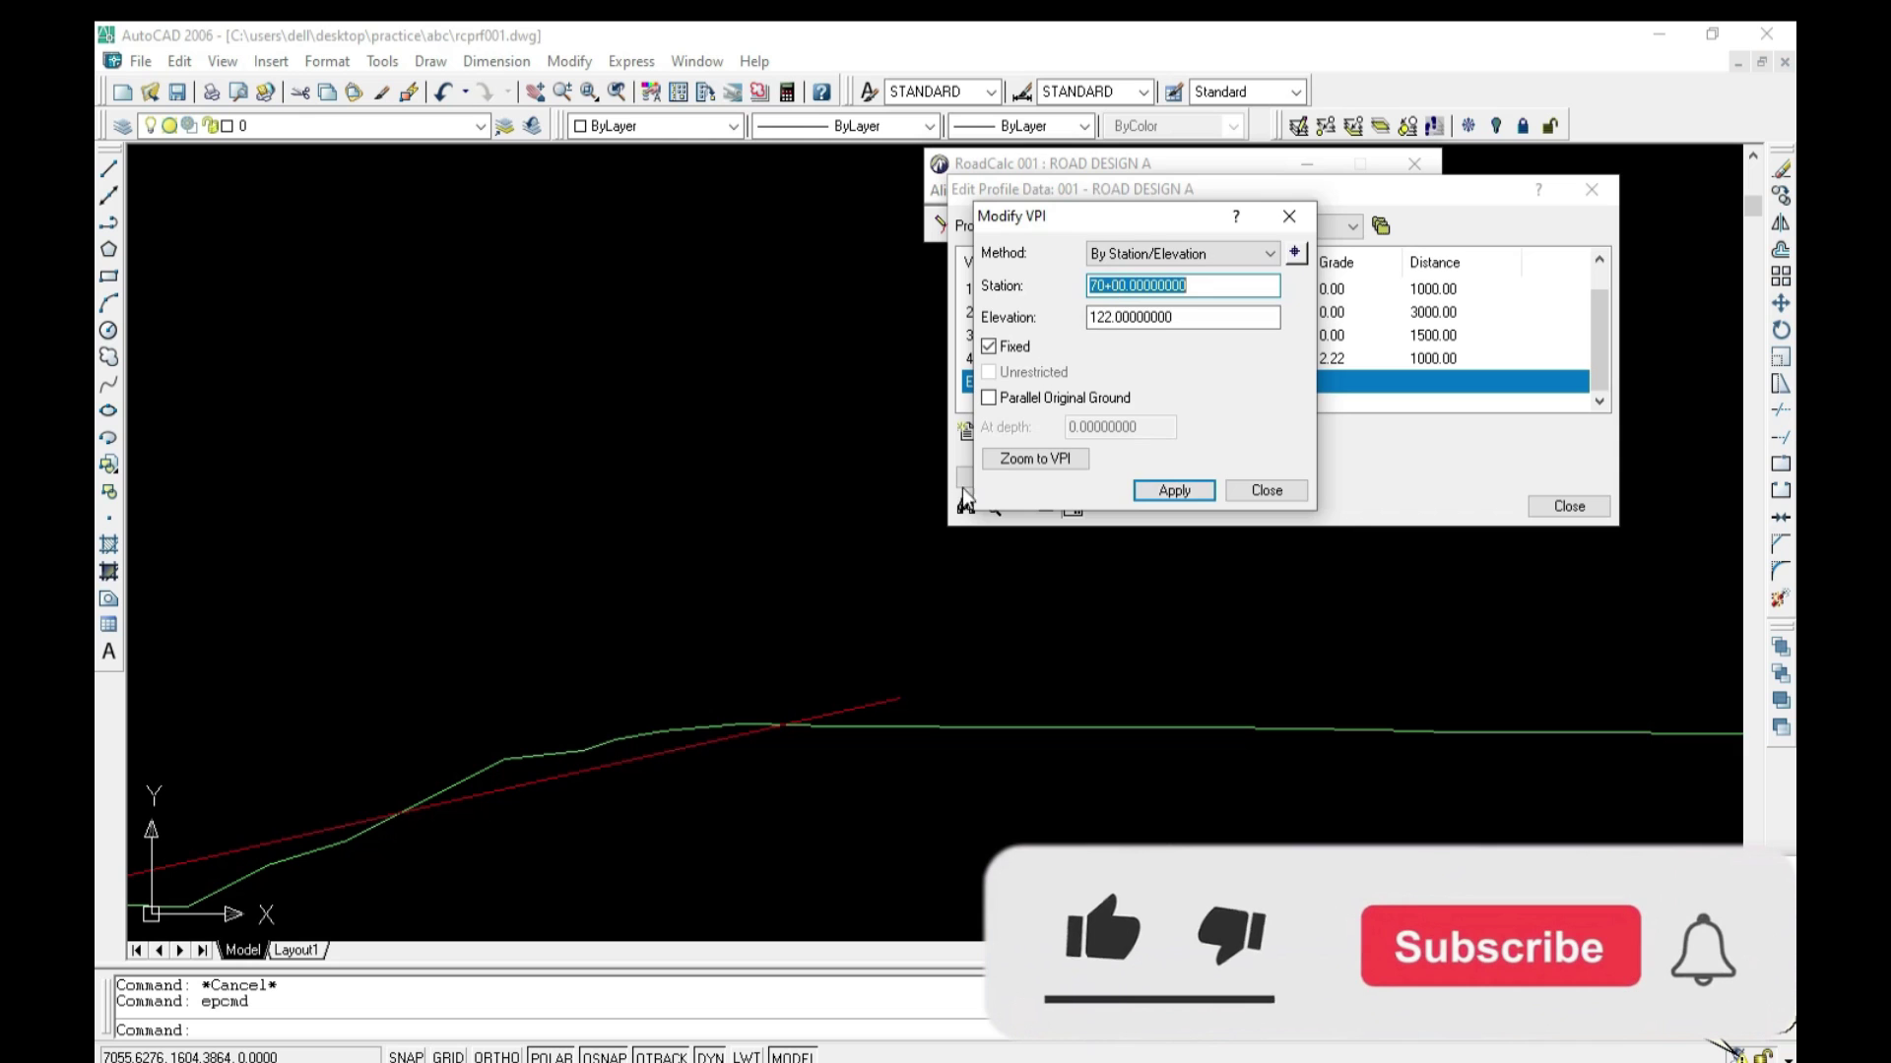
left_click(583, 767)
scroll(603, 748, "down", 3)
scroll(772, 561, "up", 2)
left_click(1267, 491)
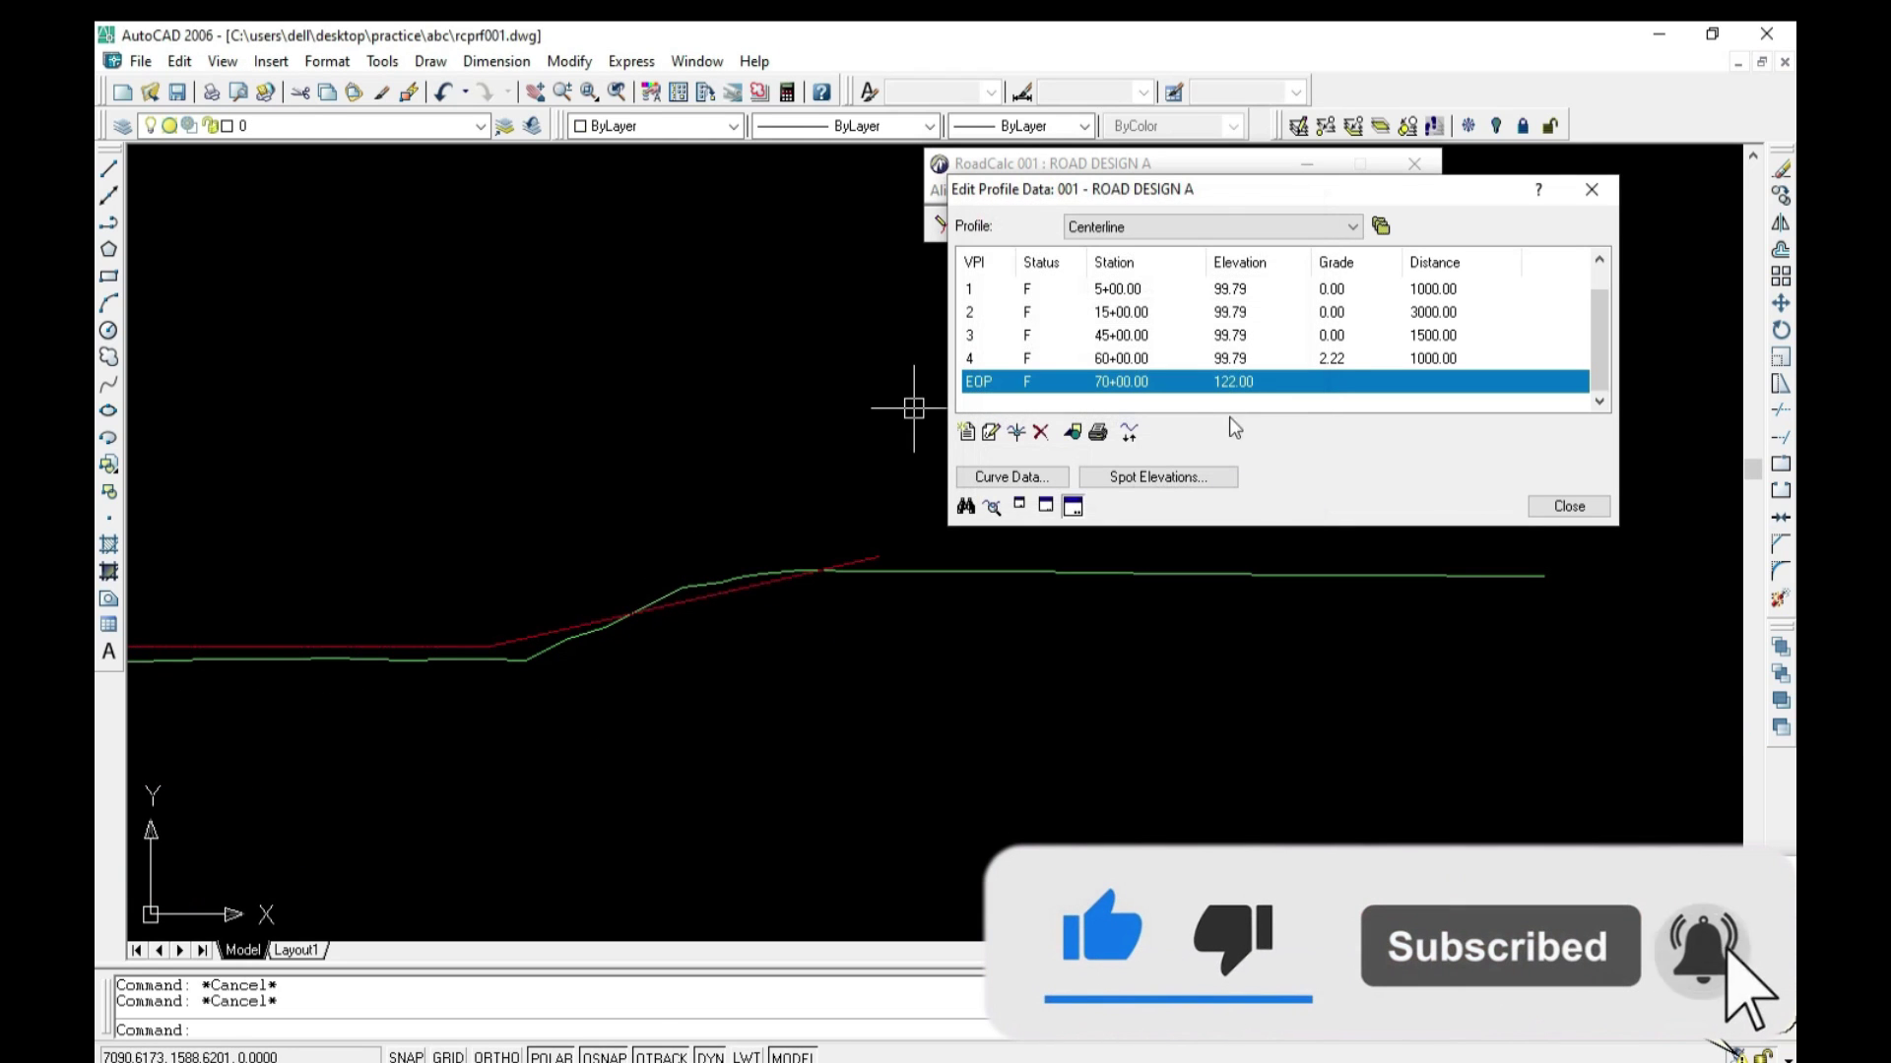
Step: Reopen the end-of-profile VPI and set its station to 68+00
double_click(1120, 384)
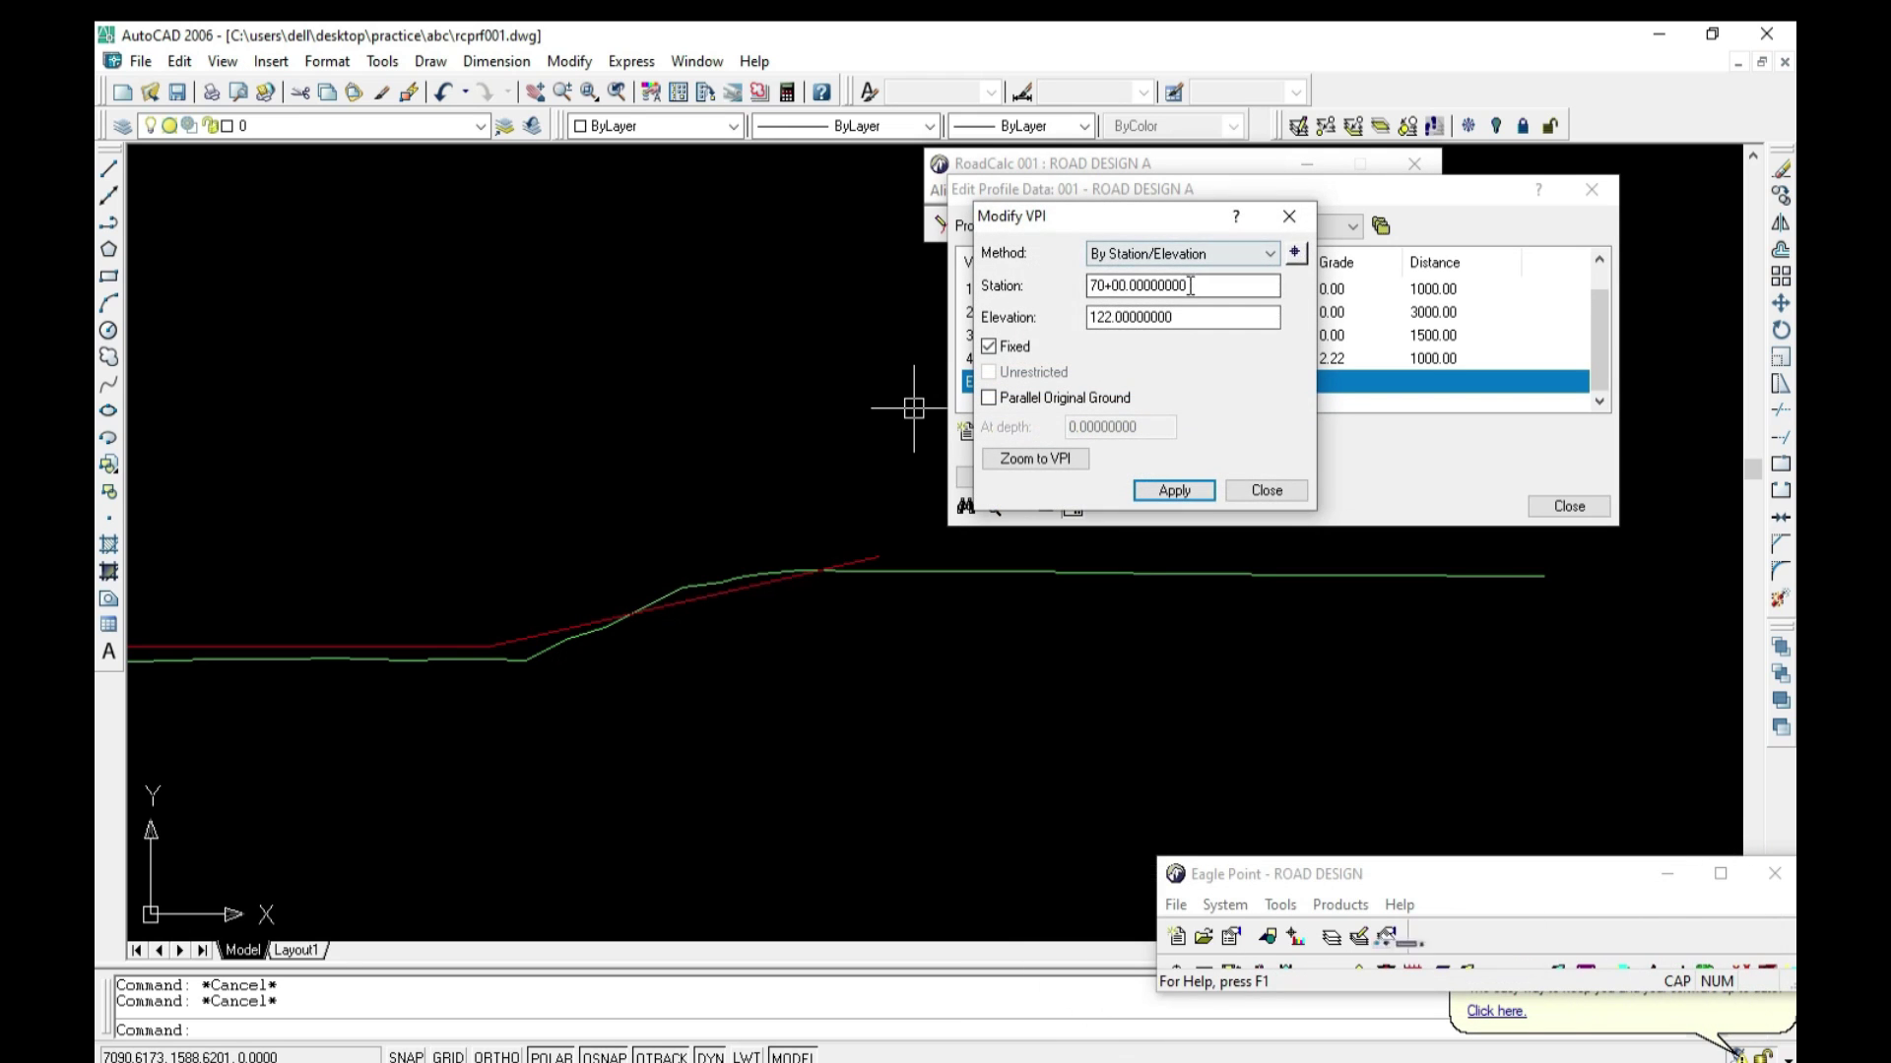
type("68")
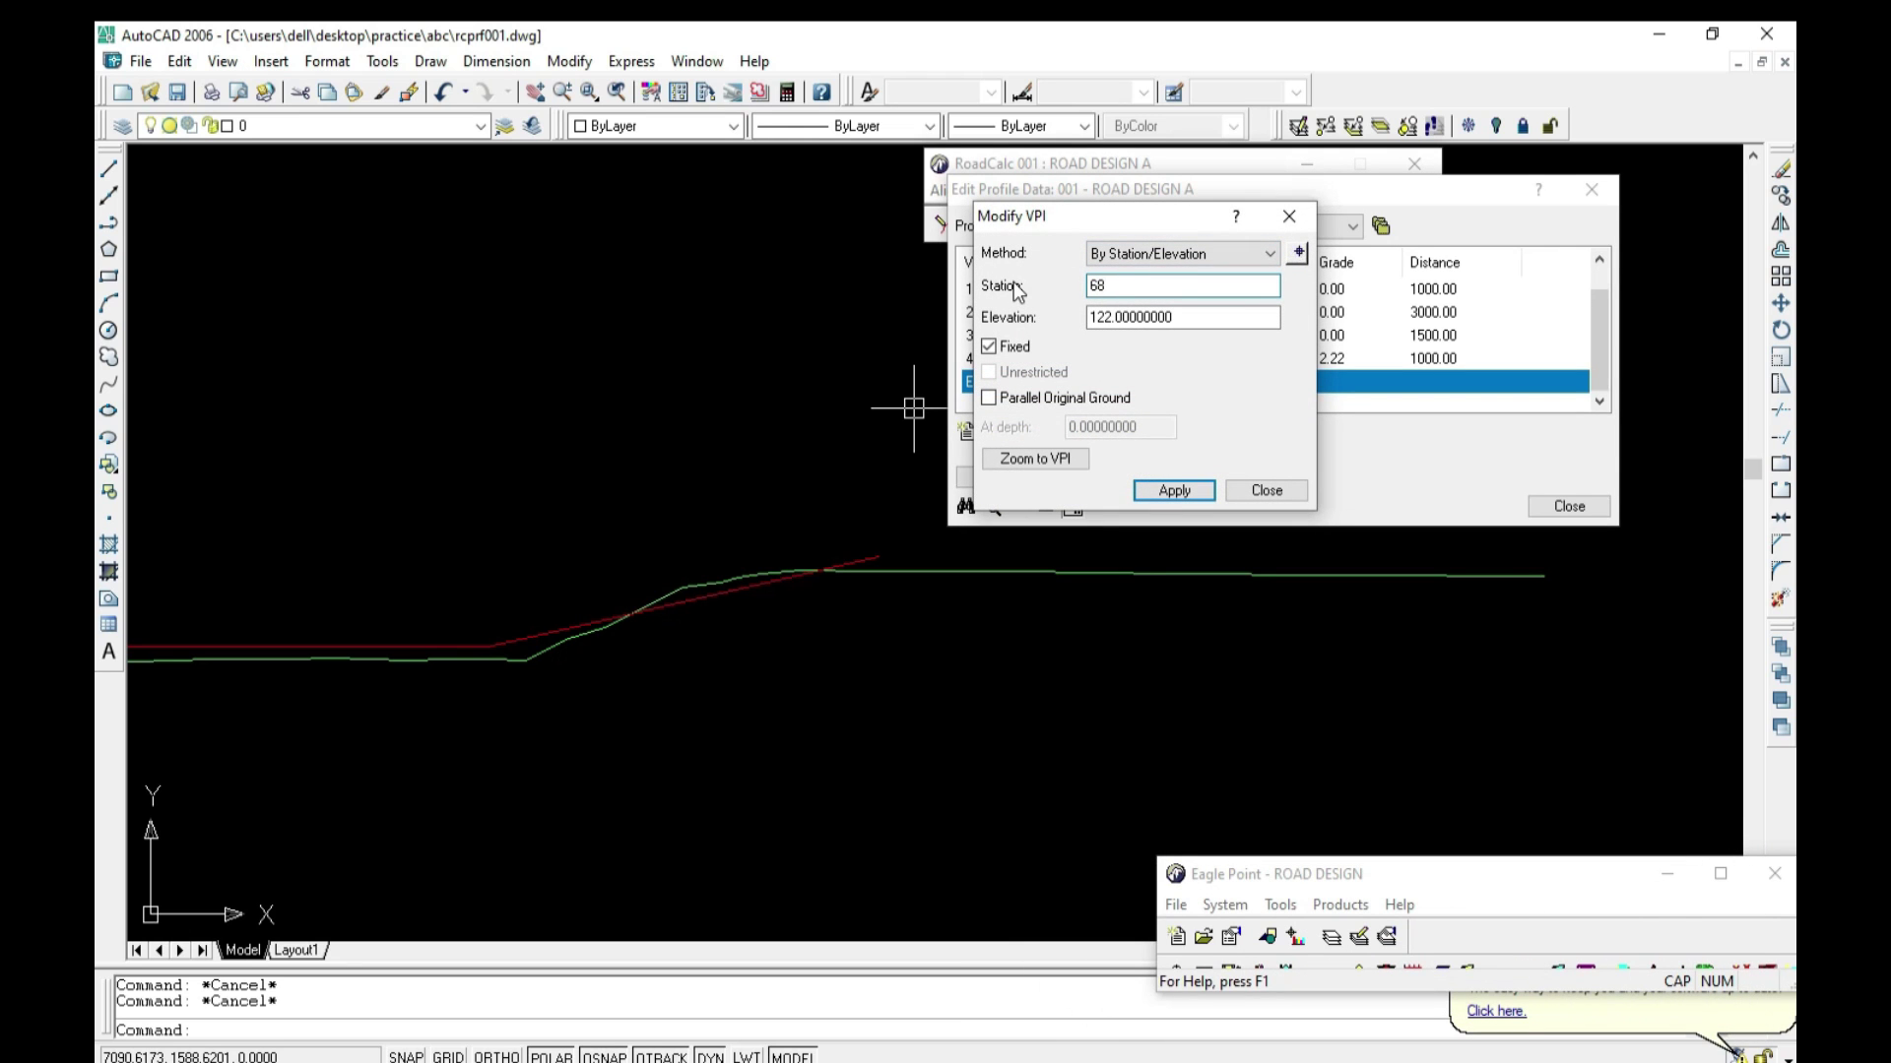
left_click(1190, 493)
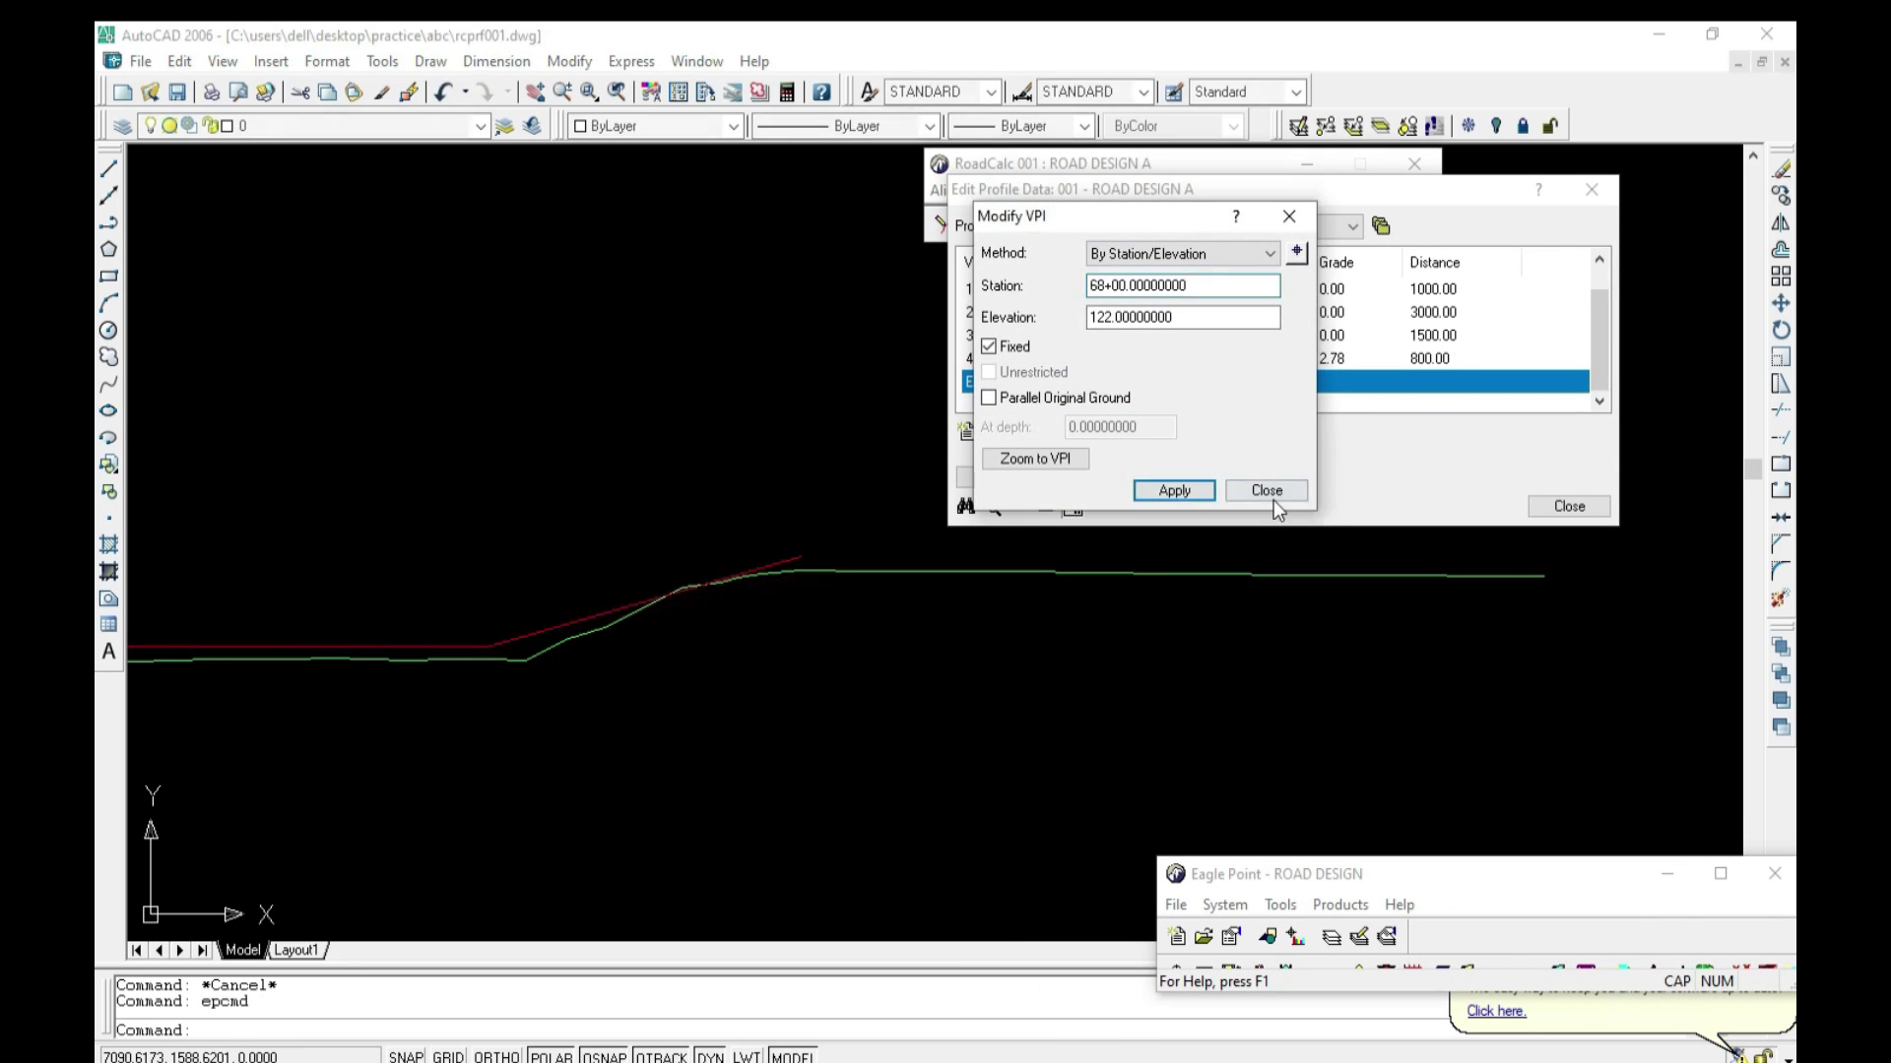
left_click(1270, 495)
Step: Add a fixed VPI at station 70+00, elevation 122
left_click(966, 431)
type("7000")
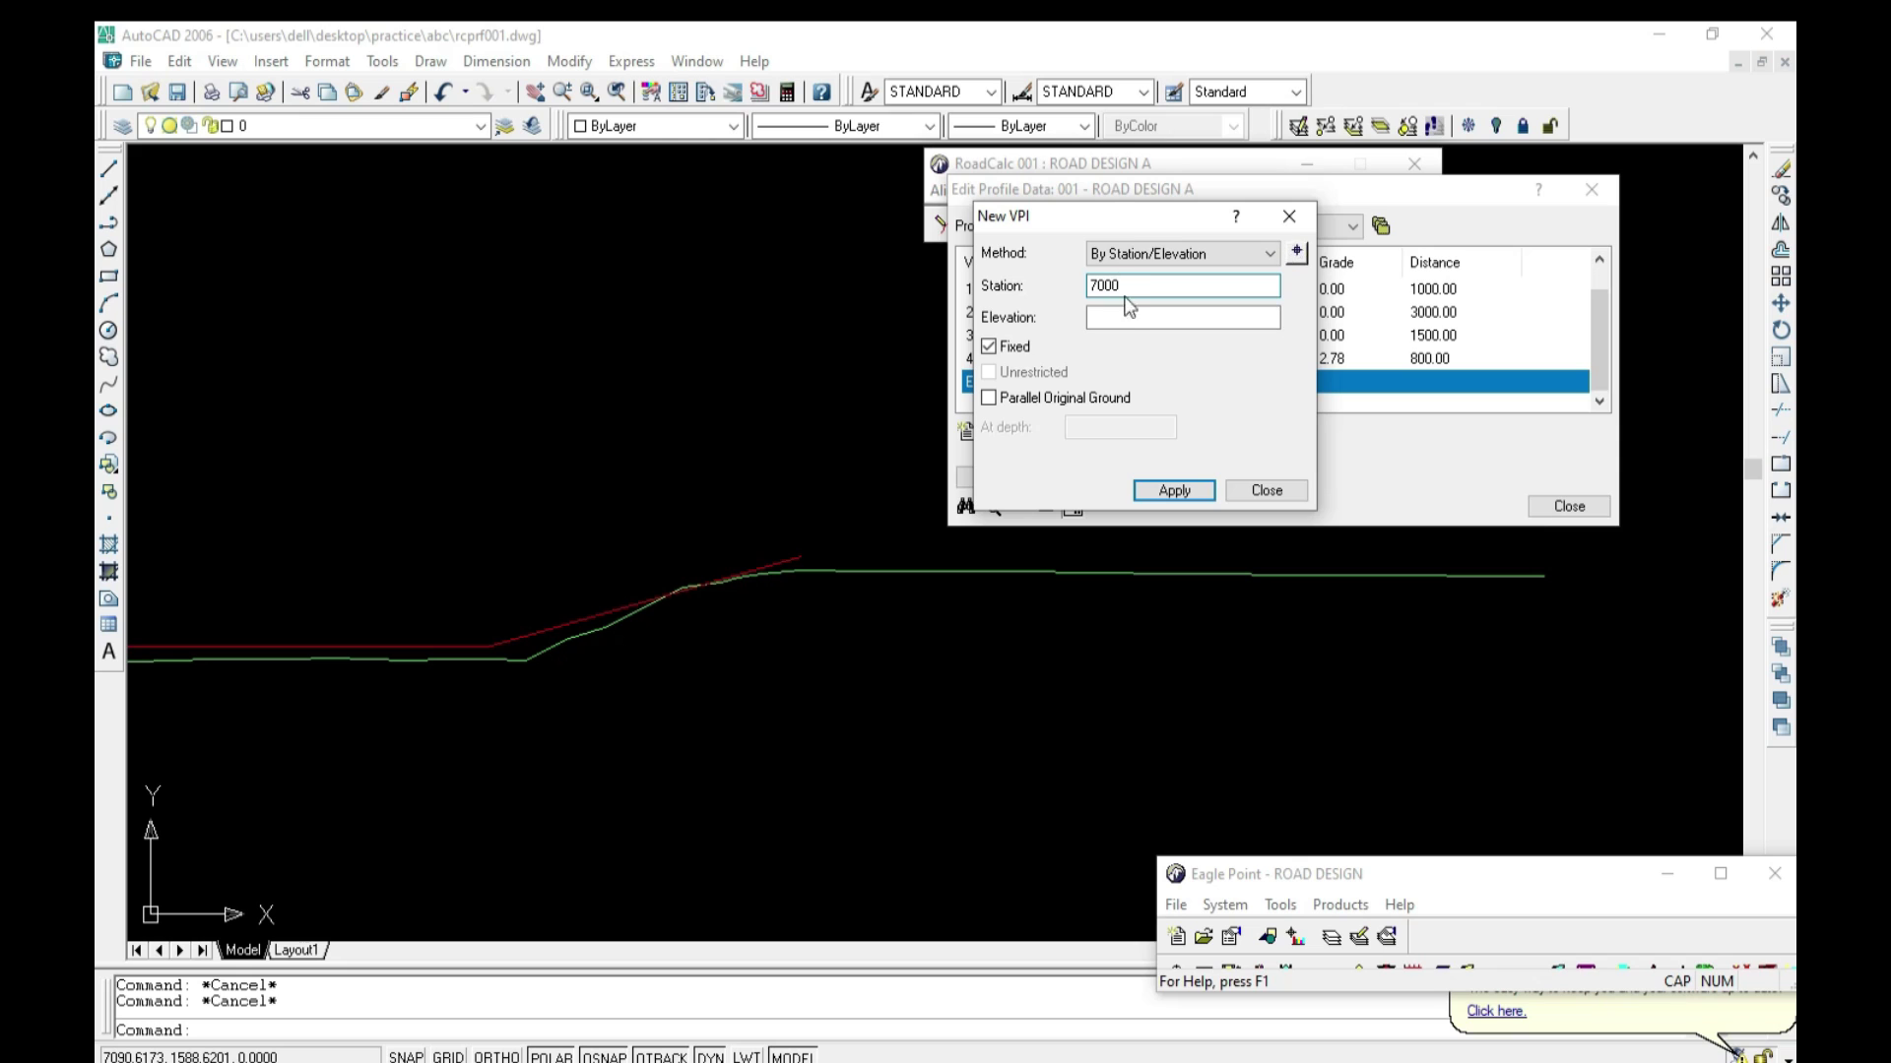
left_click(1124, 317)
type("122")
left_click(1172, 489)
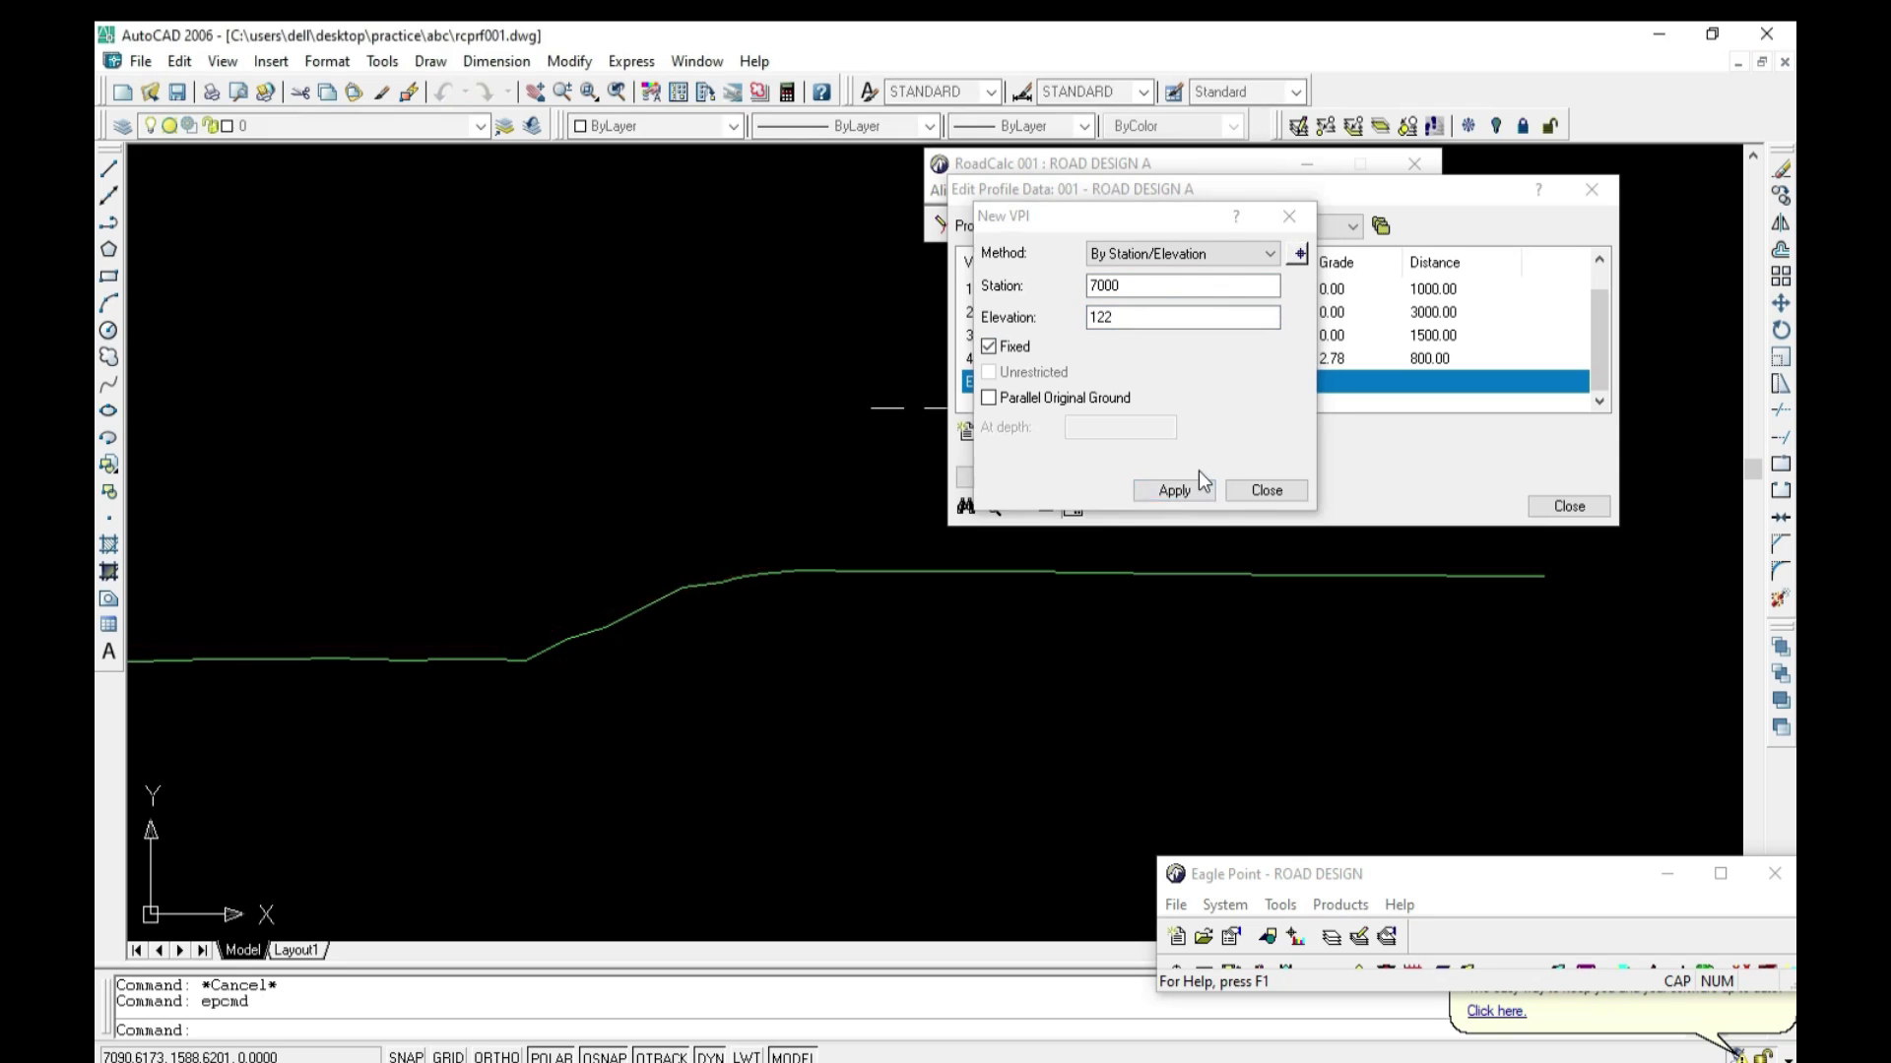
scroll(790, 564, "up", 2)
scroll(790, 564, "down", 2)
scroll(785, 591, "up", 1)
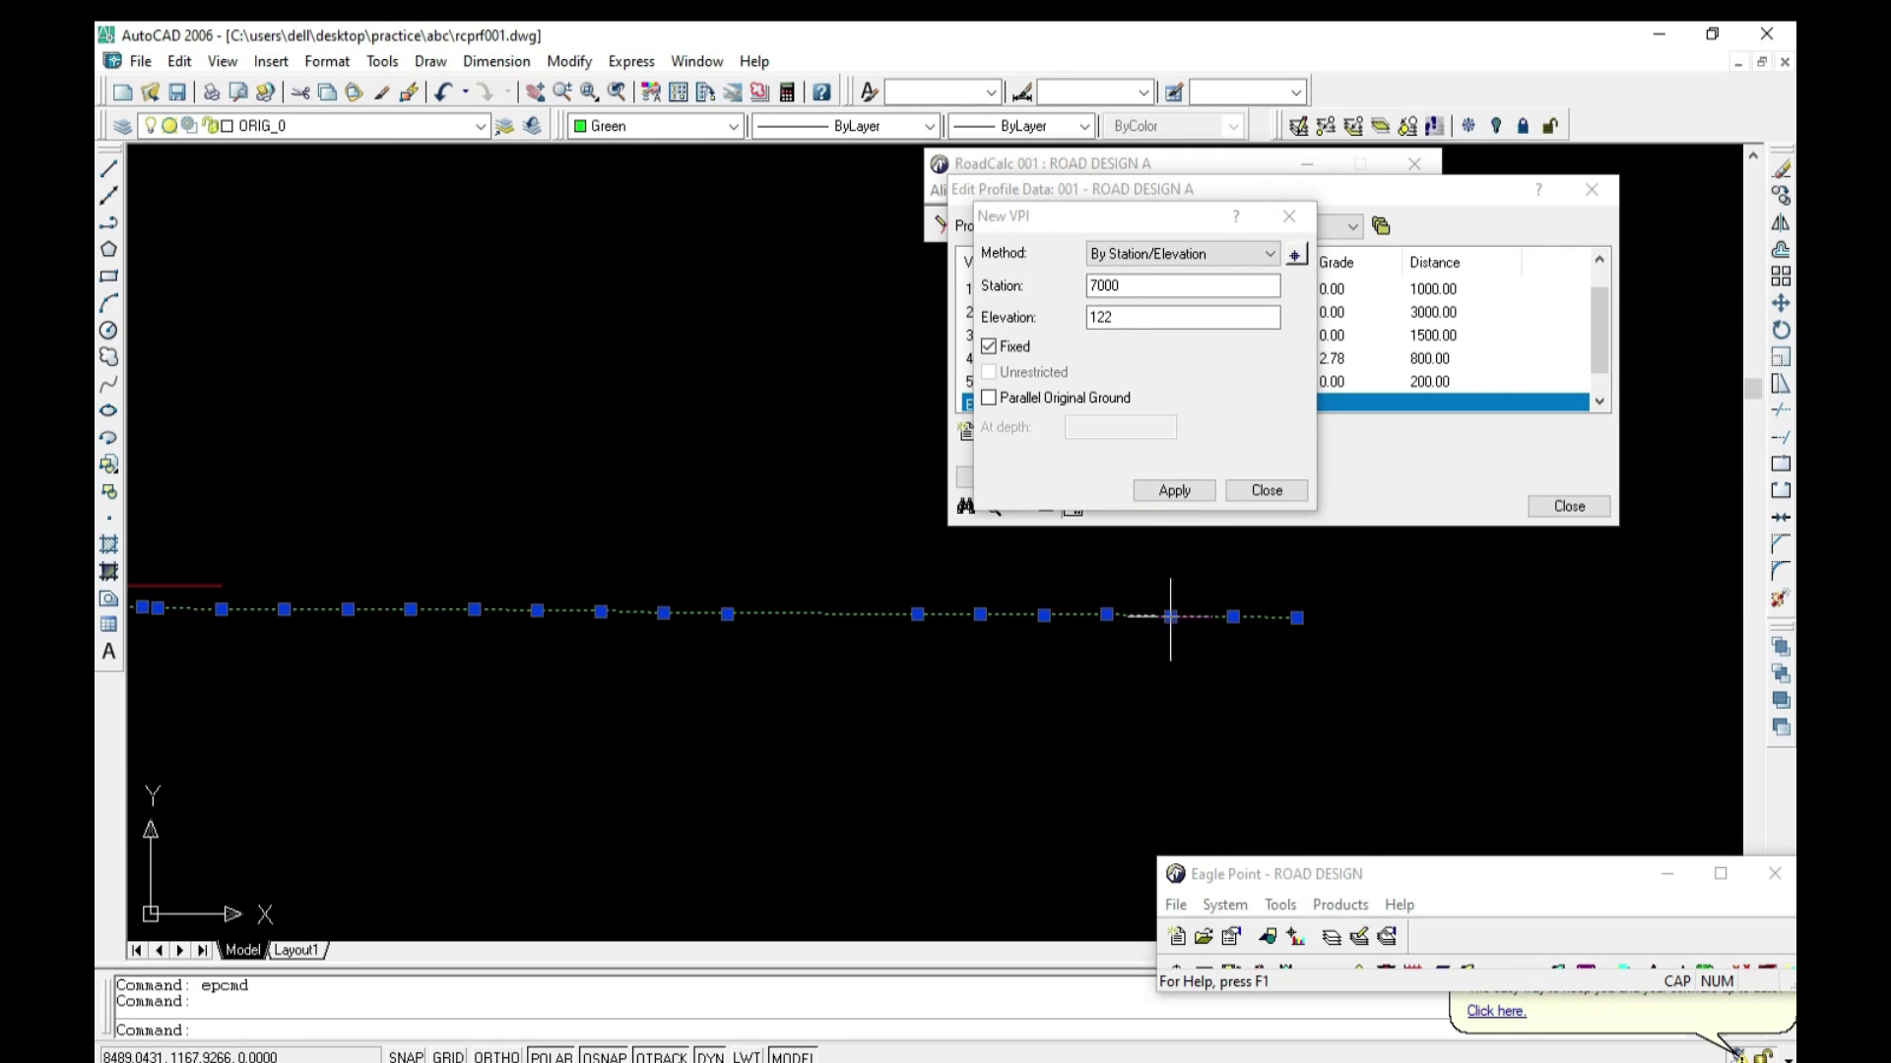
Step: Add fixed VPIs at stations 182+00 and 82+00, both at elevation 122
left_click(991, 298)
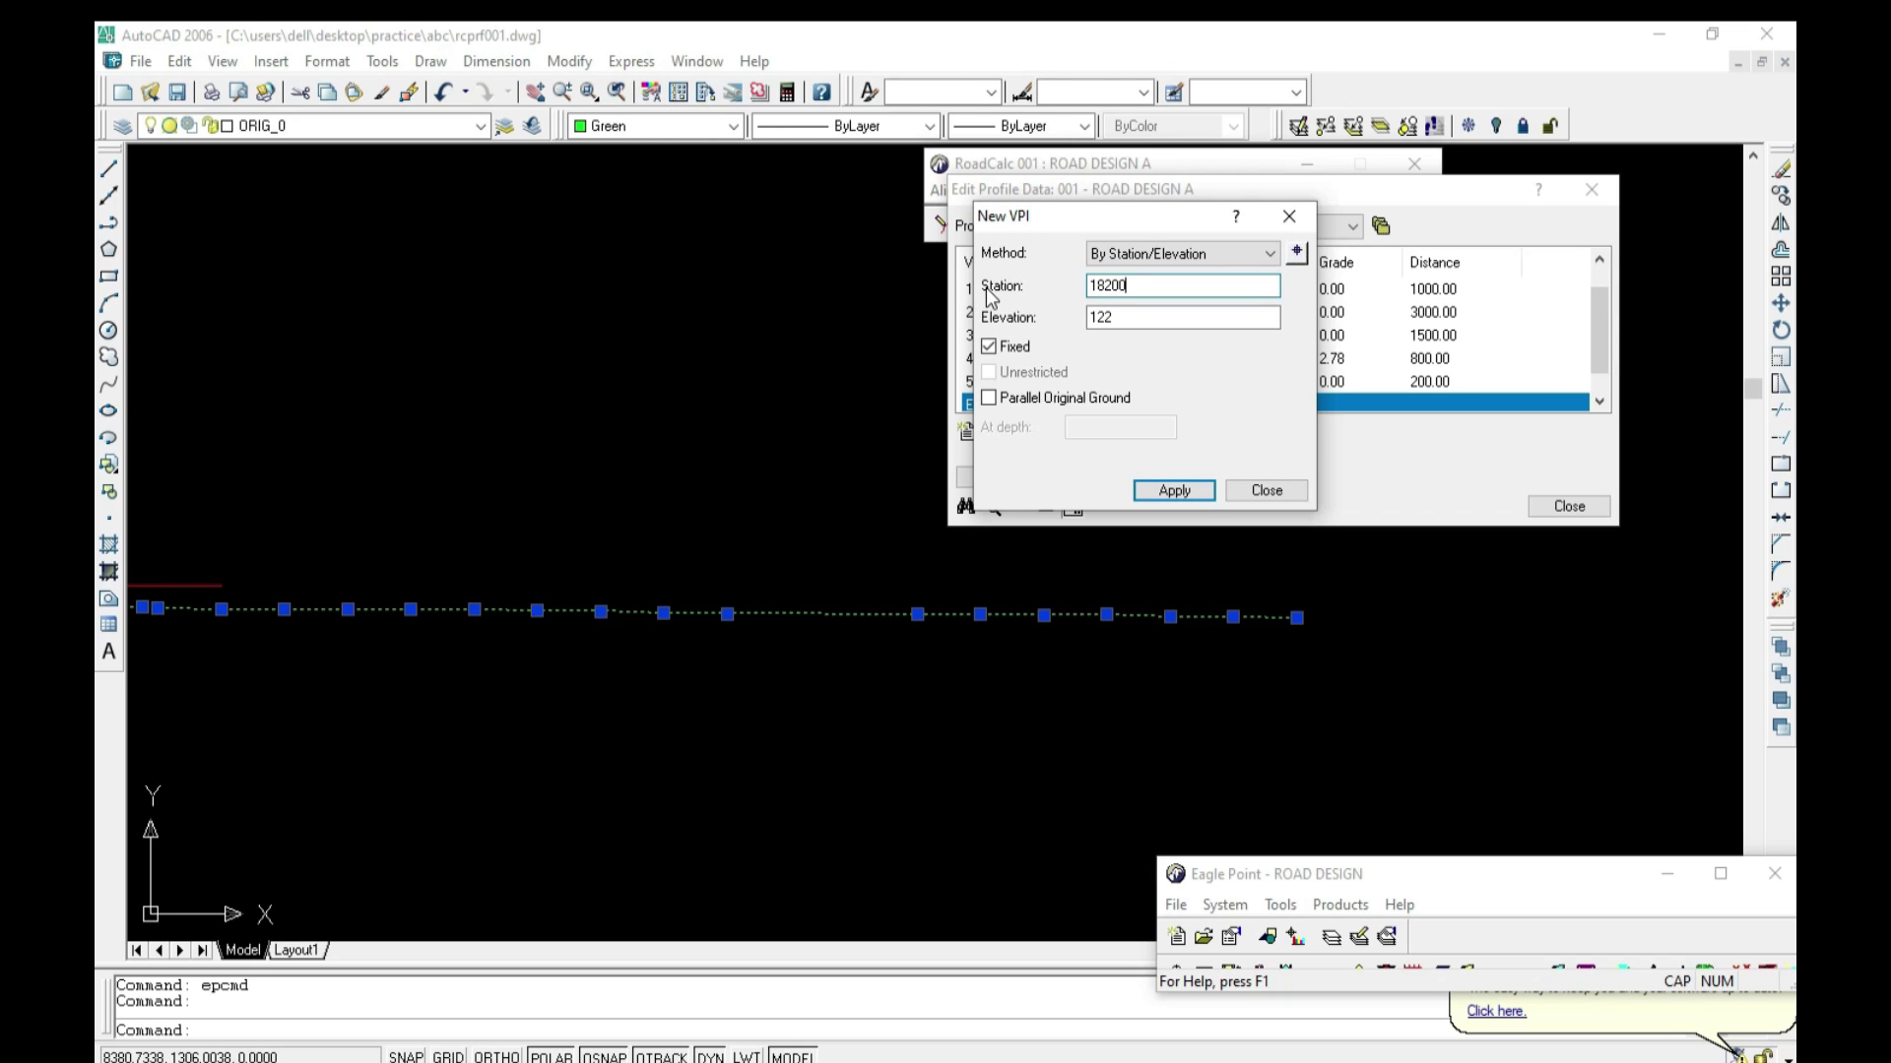
key("Return")
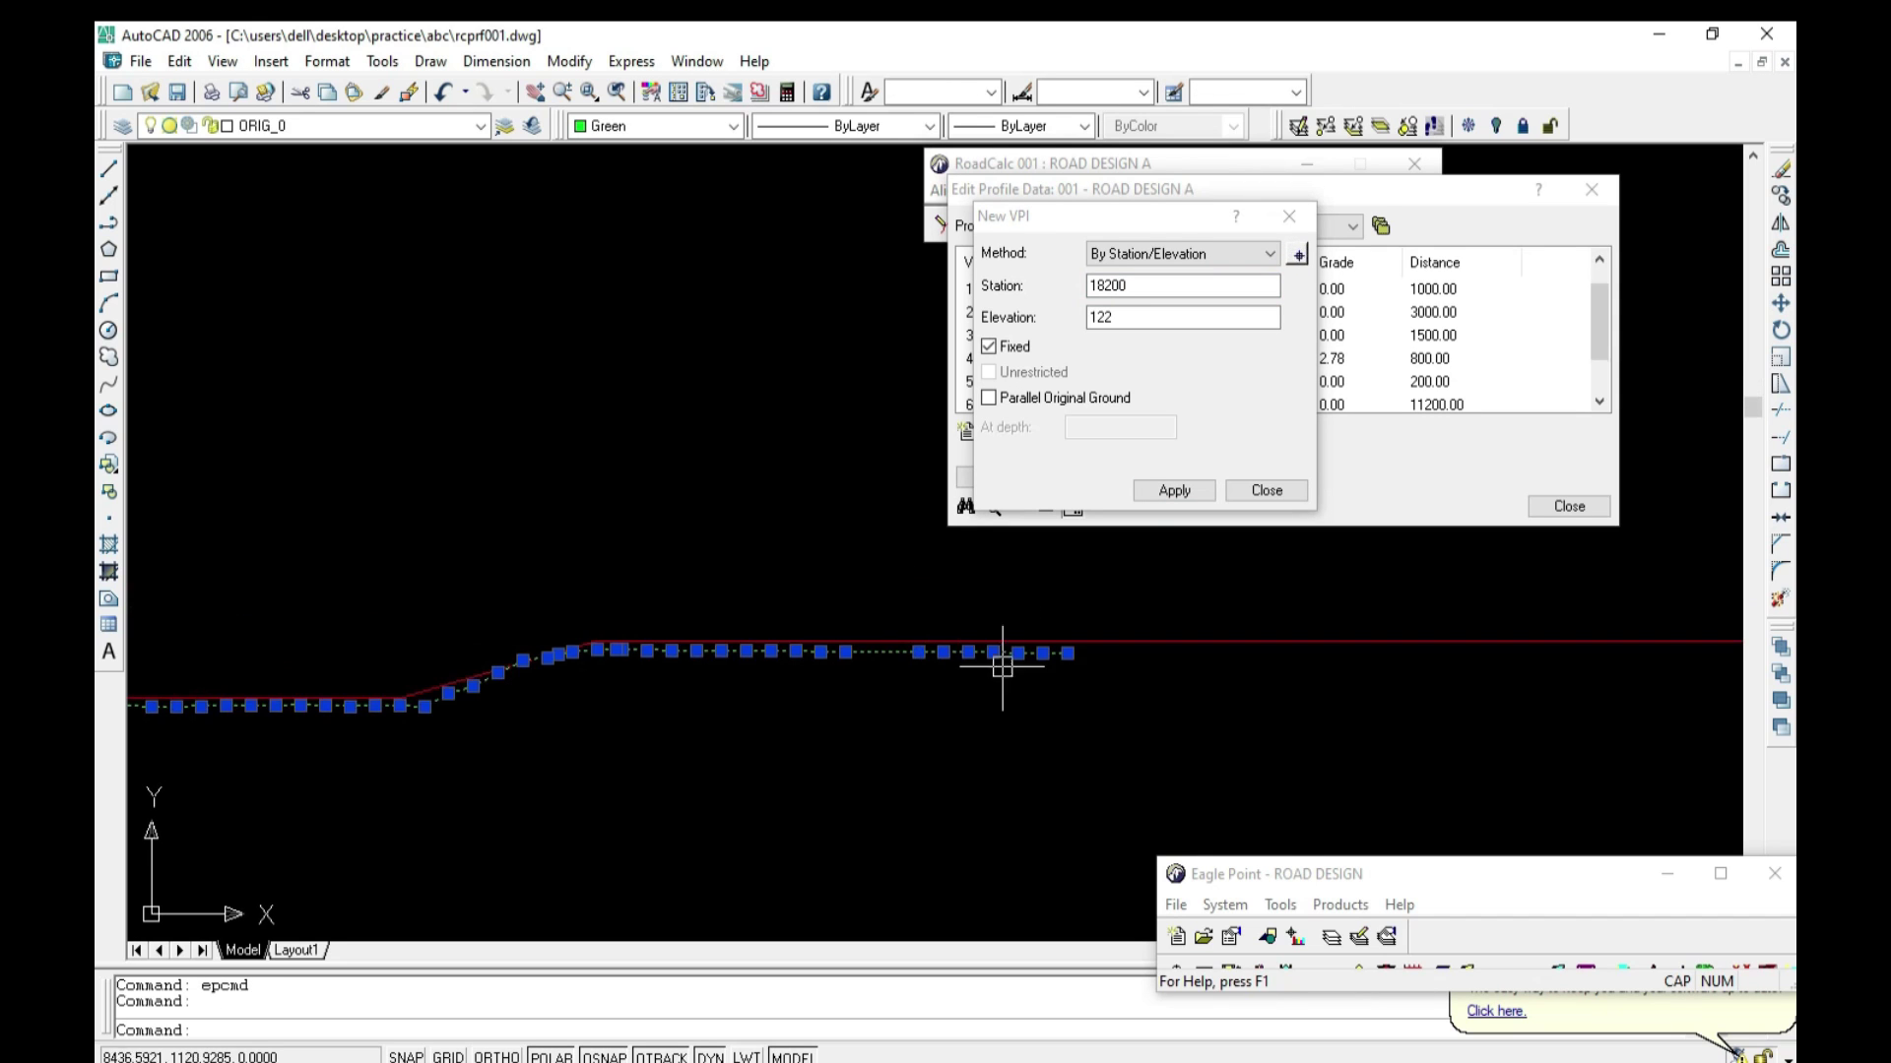
left_click(1108, 286)
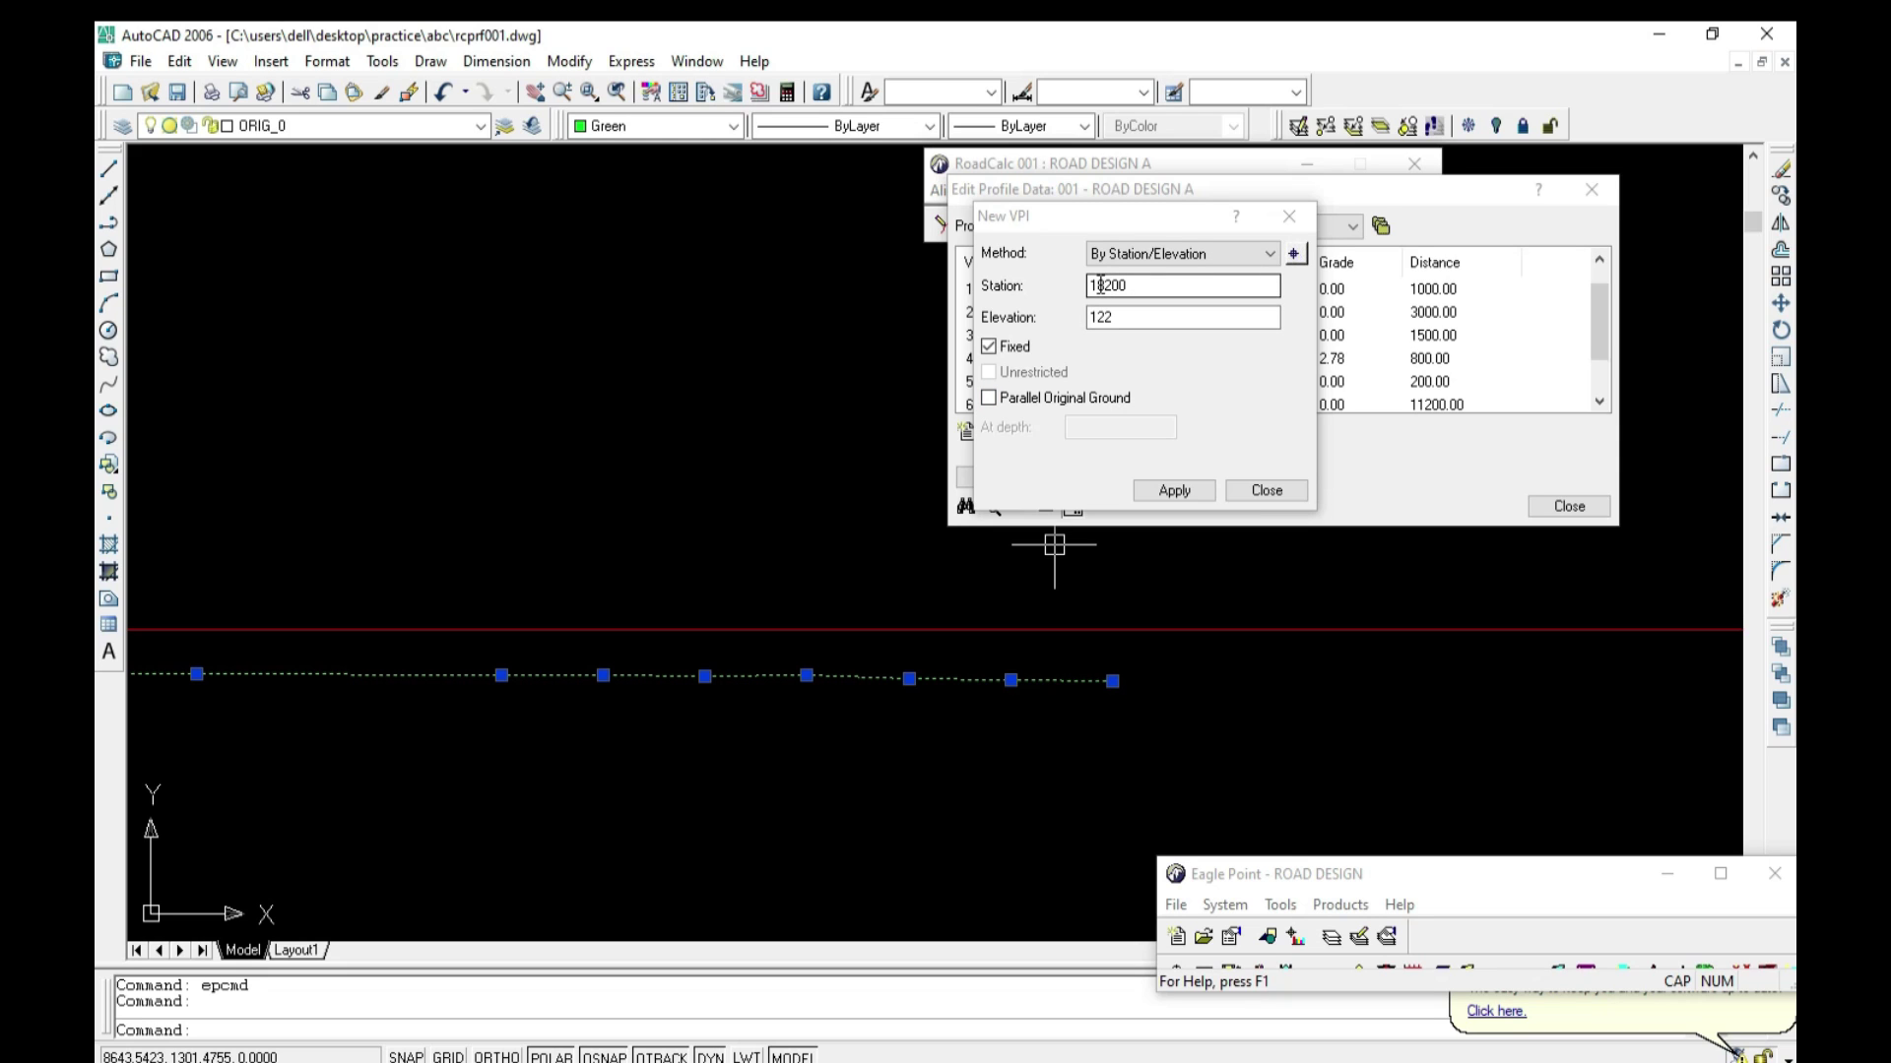
left_click_drag(1100, 285, 1085, 286)
left_click(1173, 491)
left_click(1263, 490)
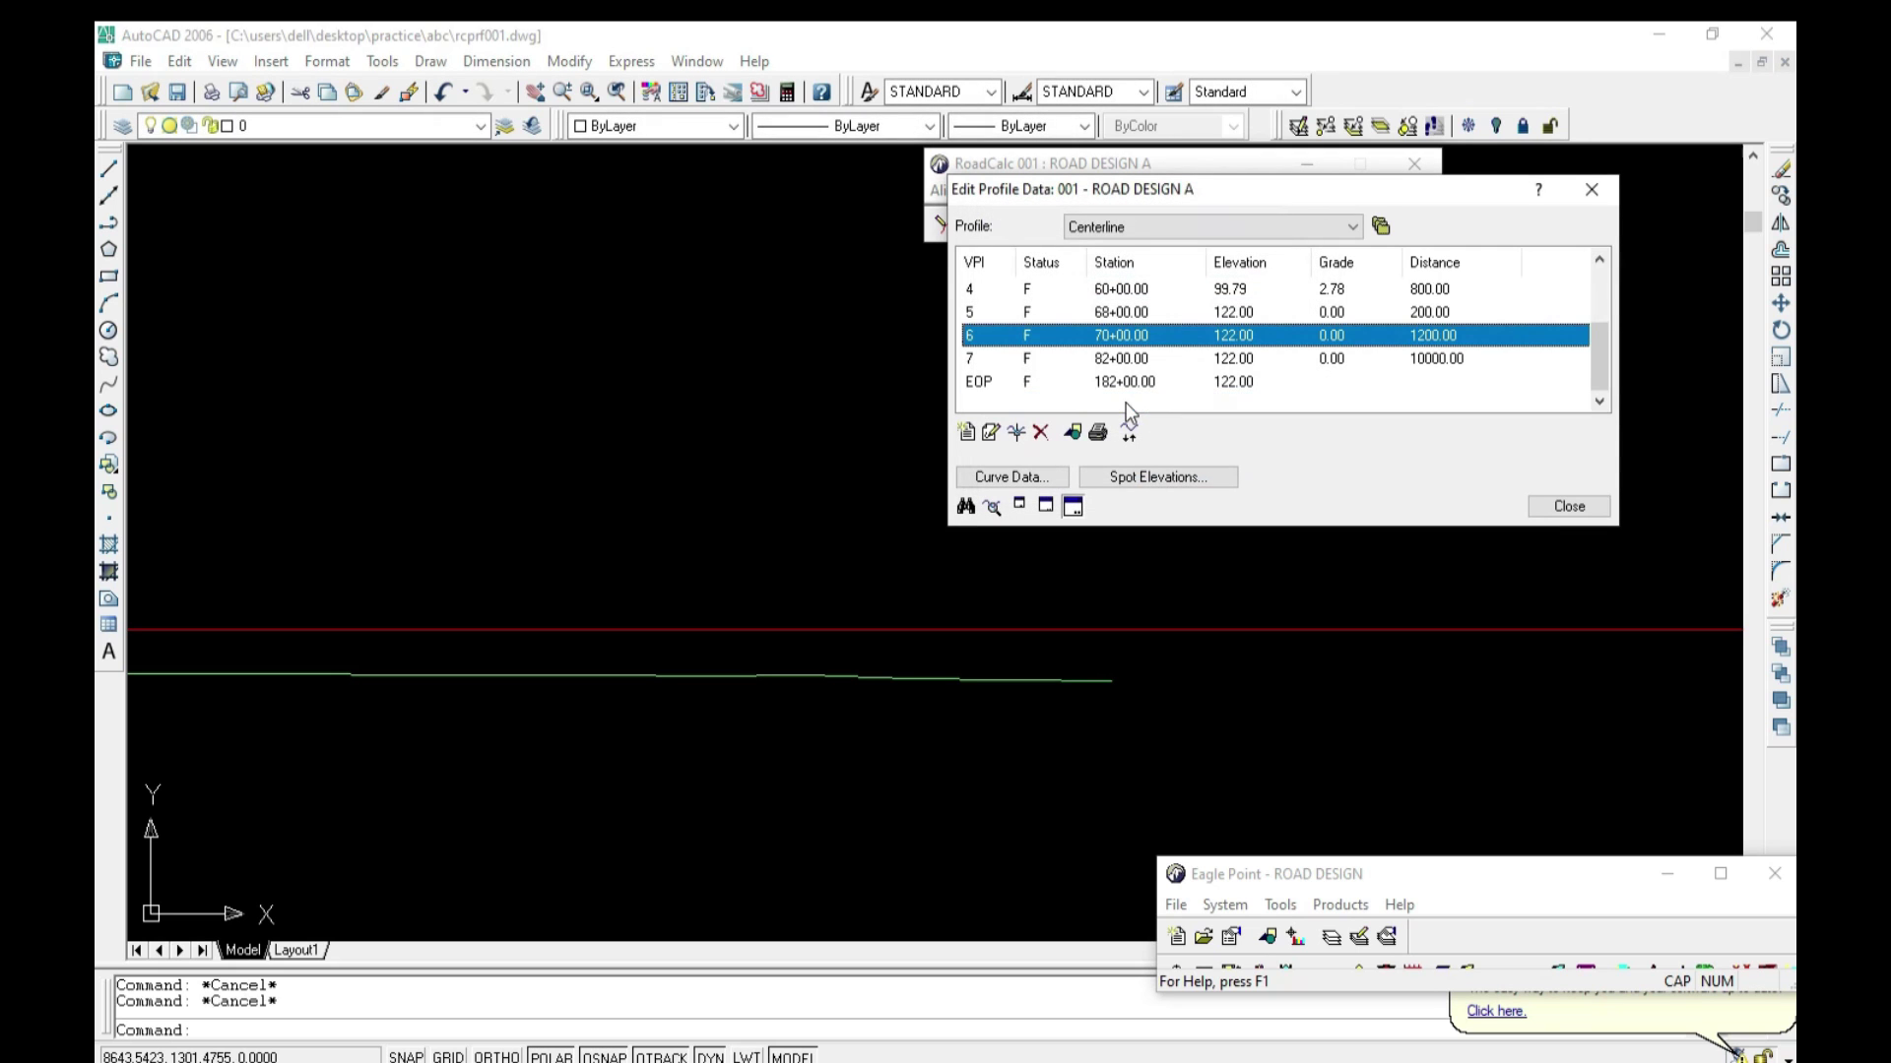
Step: Delete the 182+00 end-of-profile point
left_click(1123, 384)
left_click(1041, 433)
left_click(1287, 444)
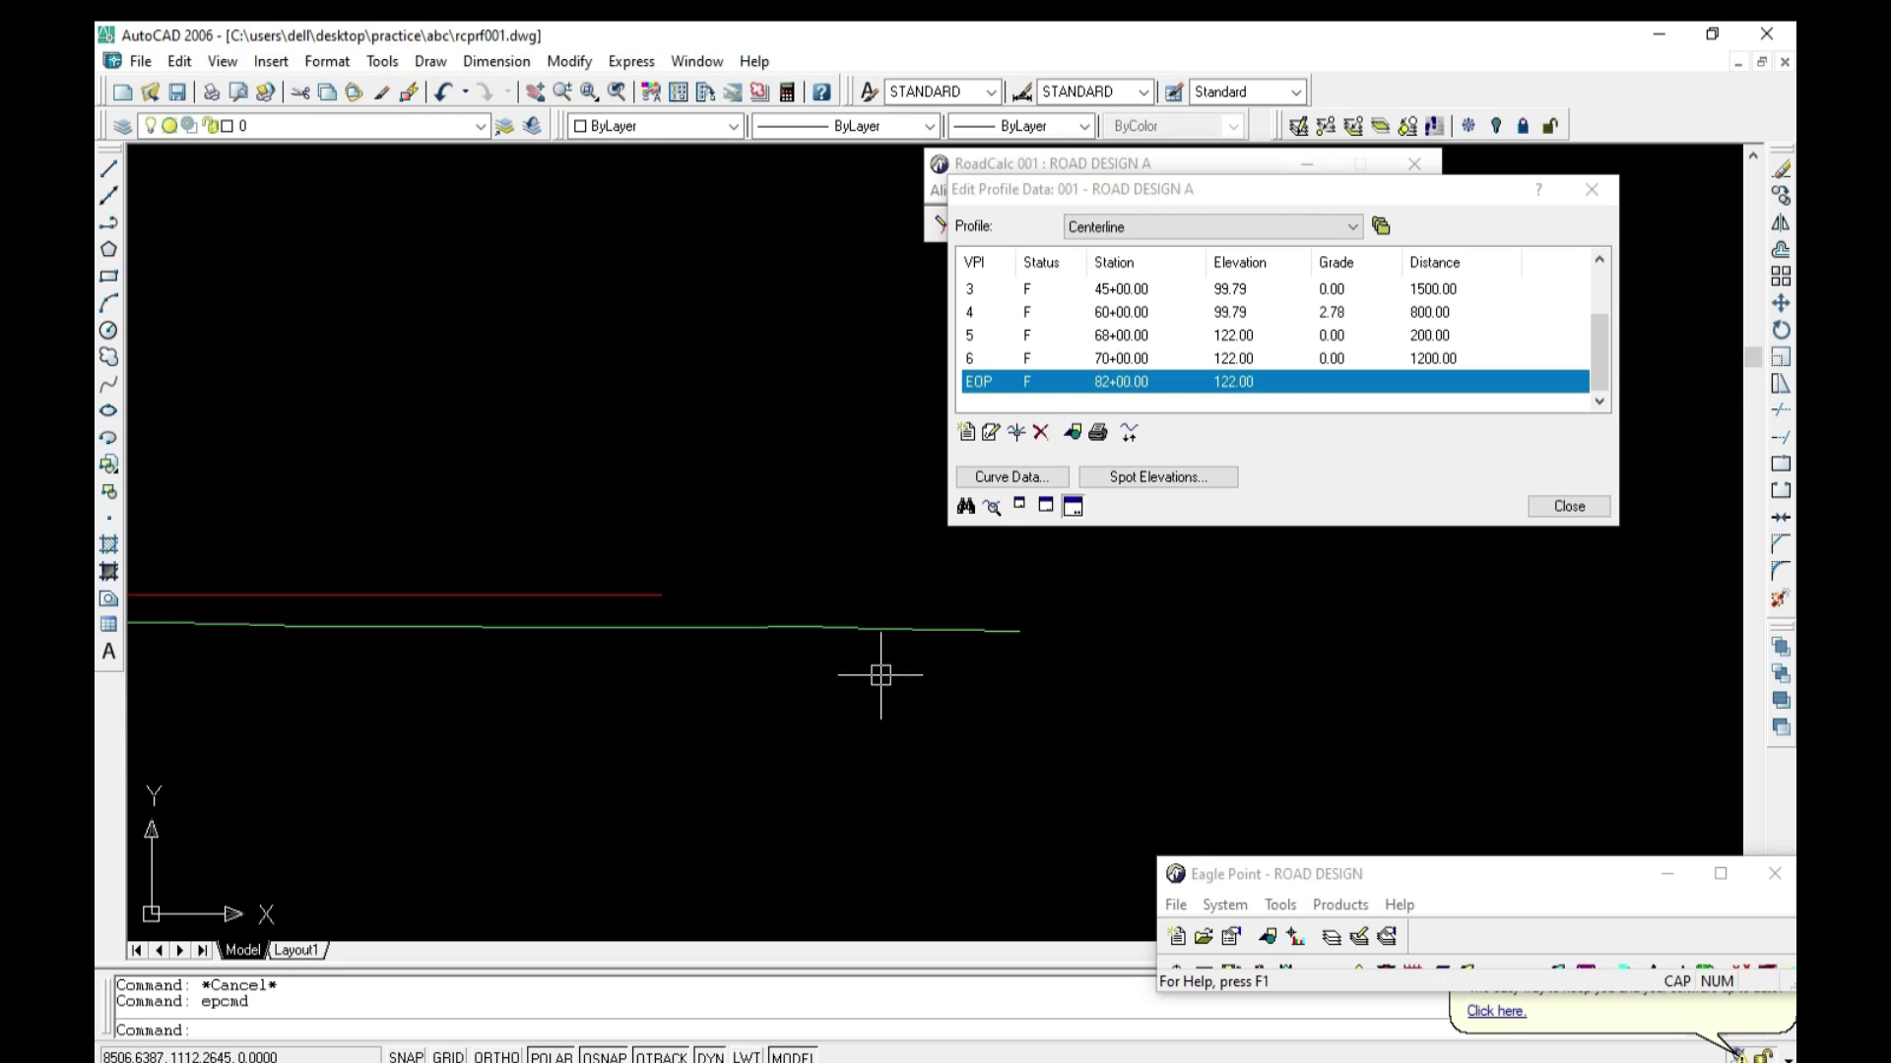
left_click(962, 640)
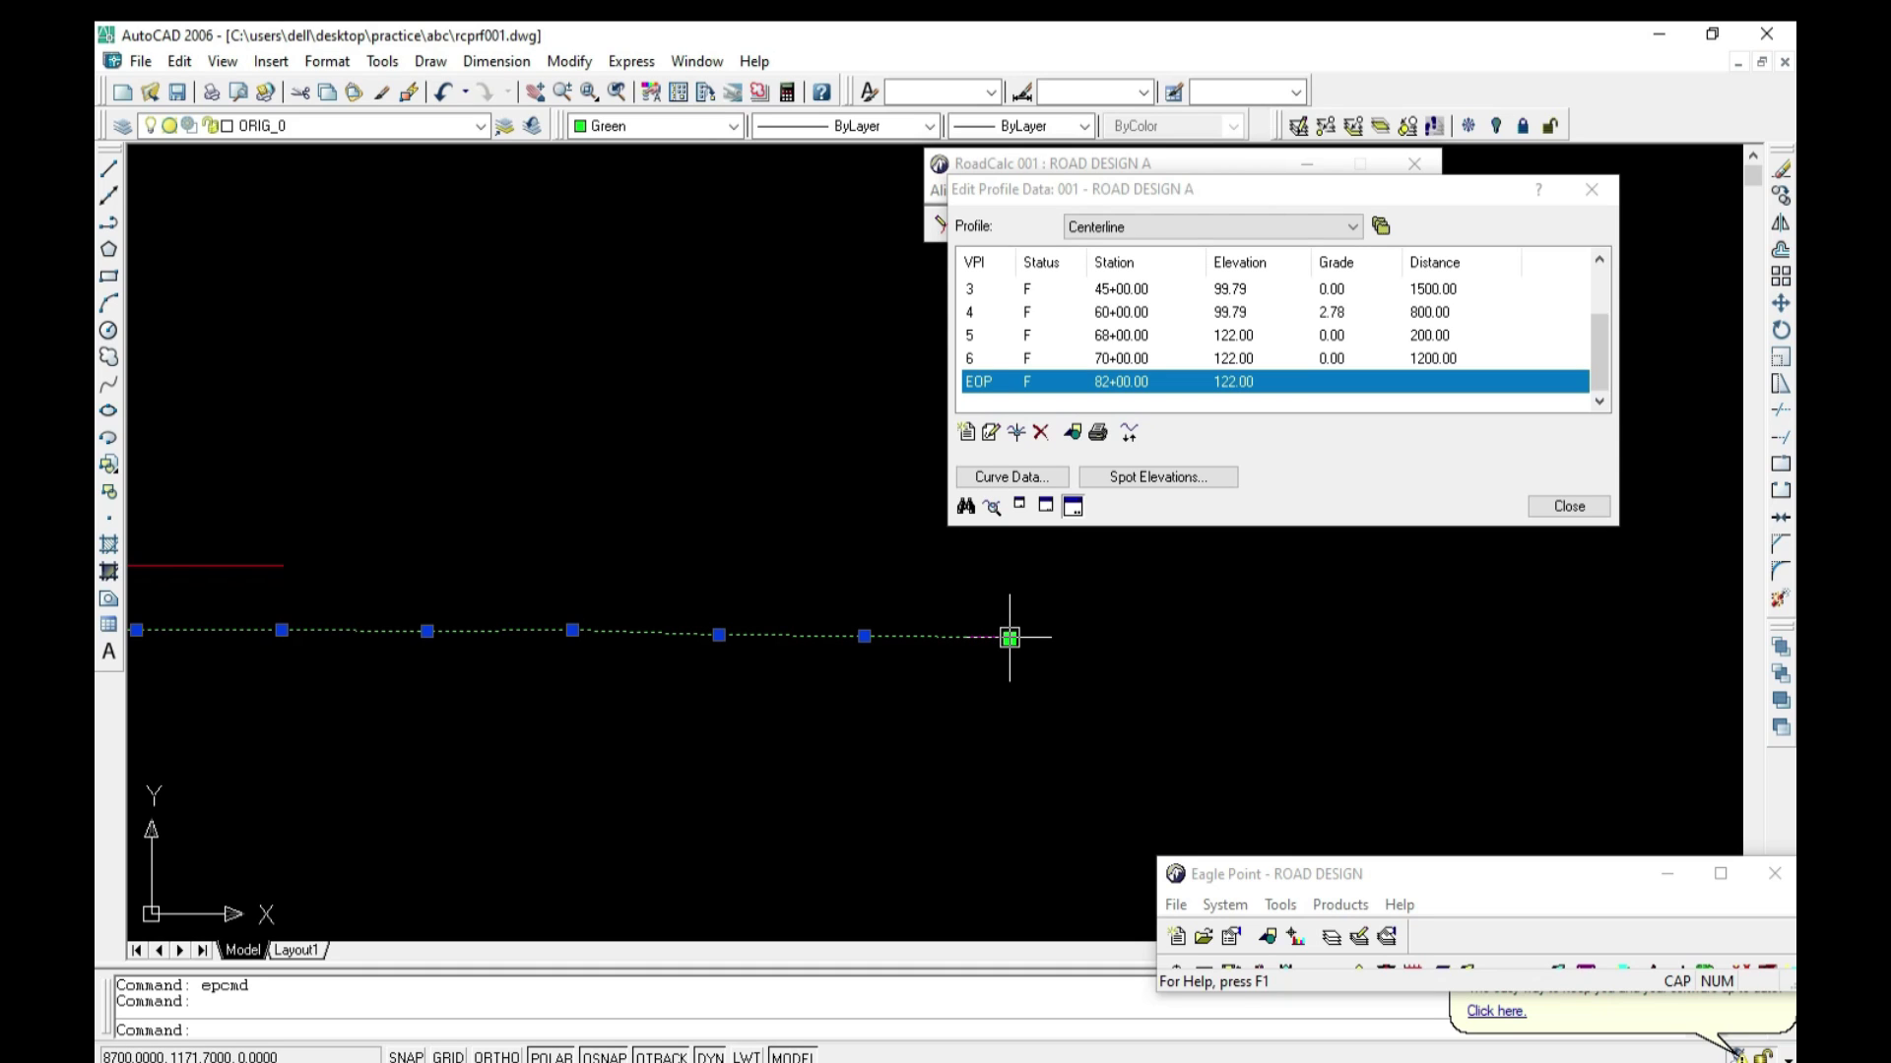
Step: Add an end VPI at station 87+00, elevation 117.17, and close the profile data editor
left_click(968, 433)
type("8200")
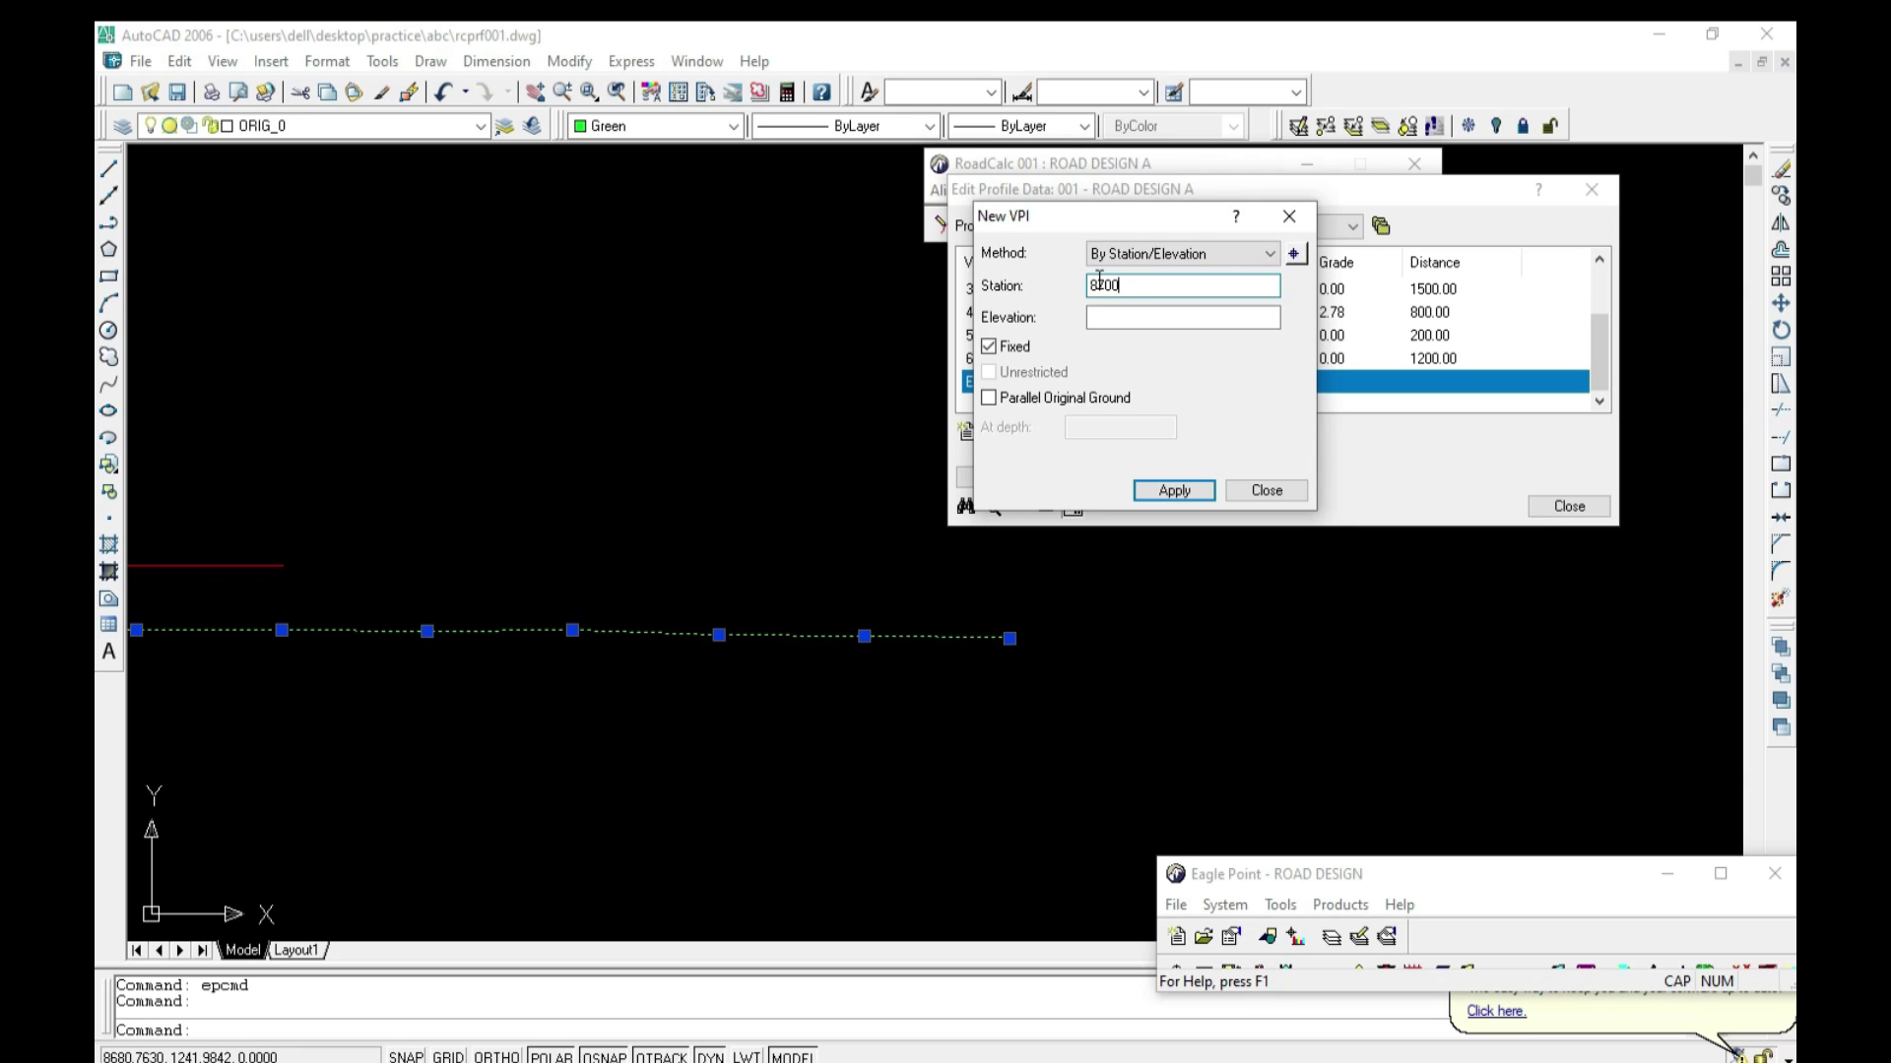
left_click(1110, 316)
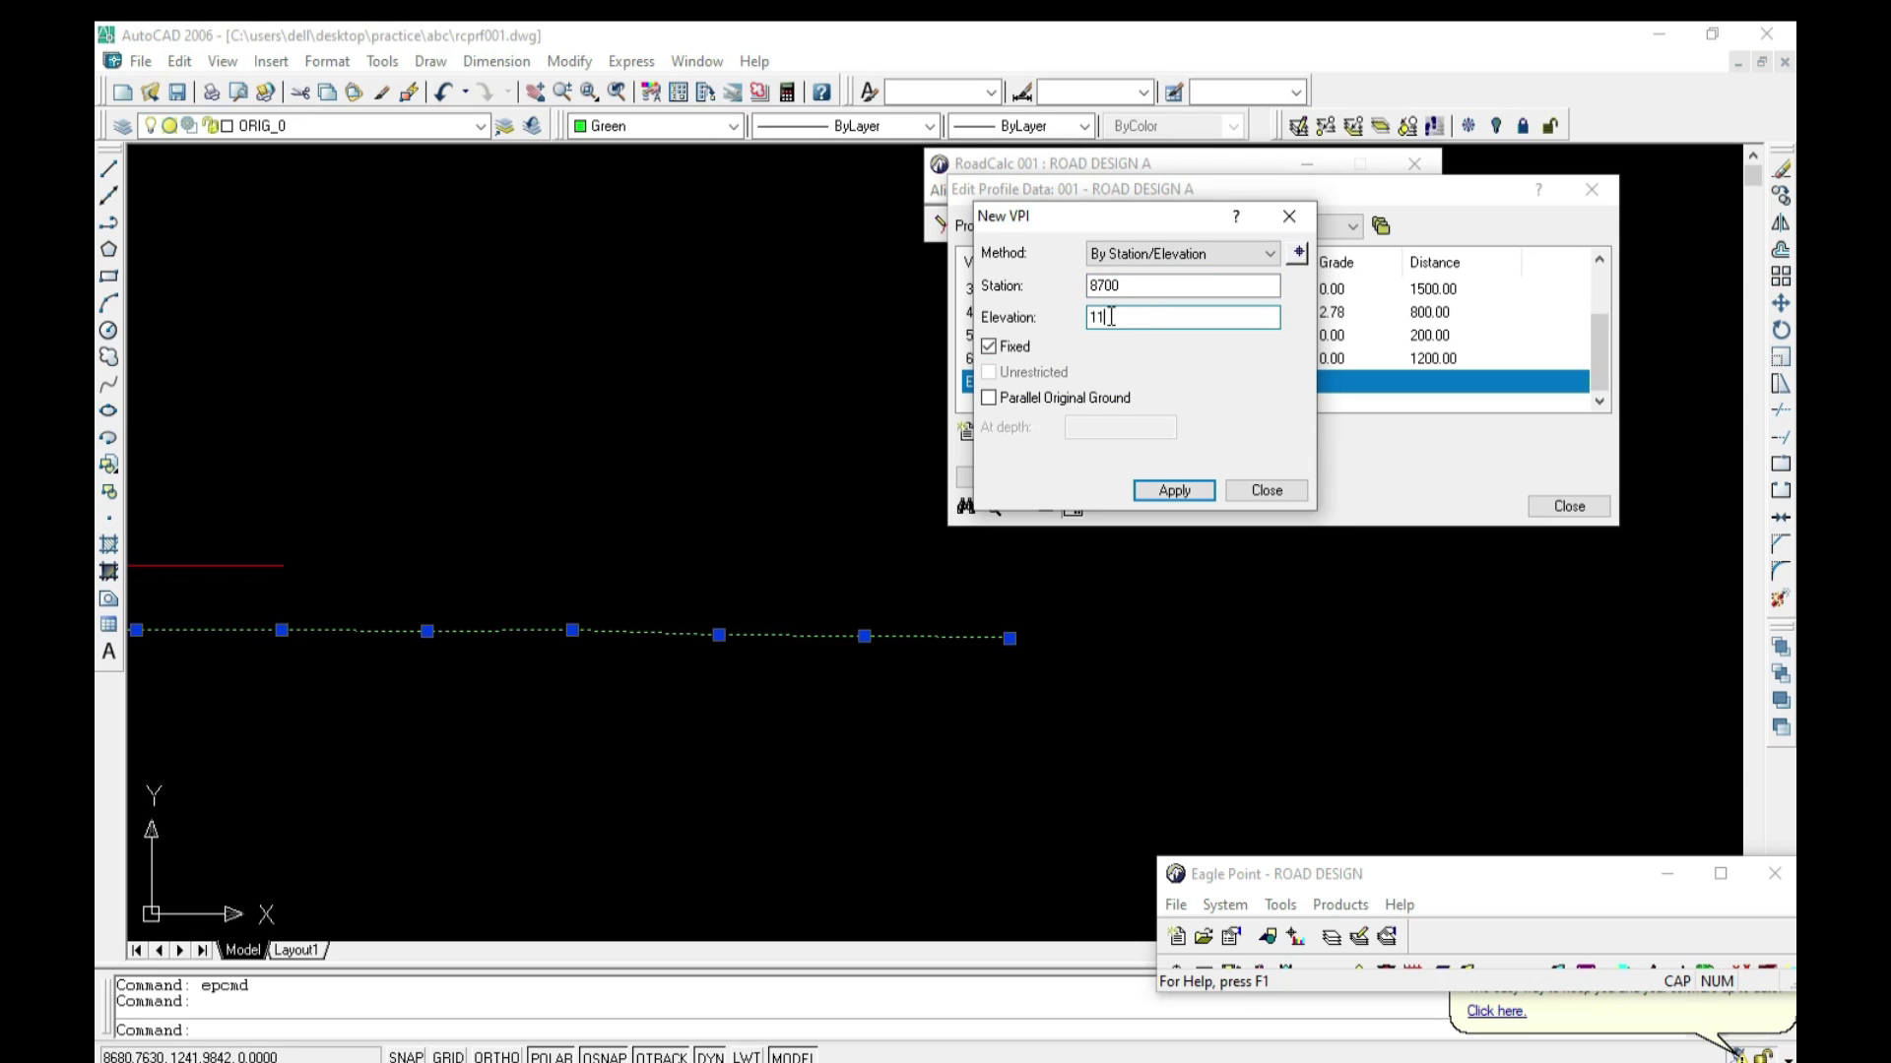
left_click(1168, 489)
left_click(1261, 491)
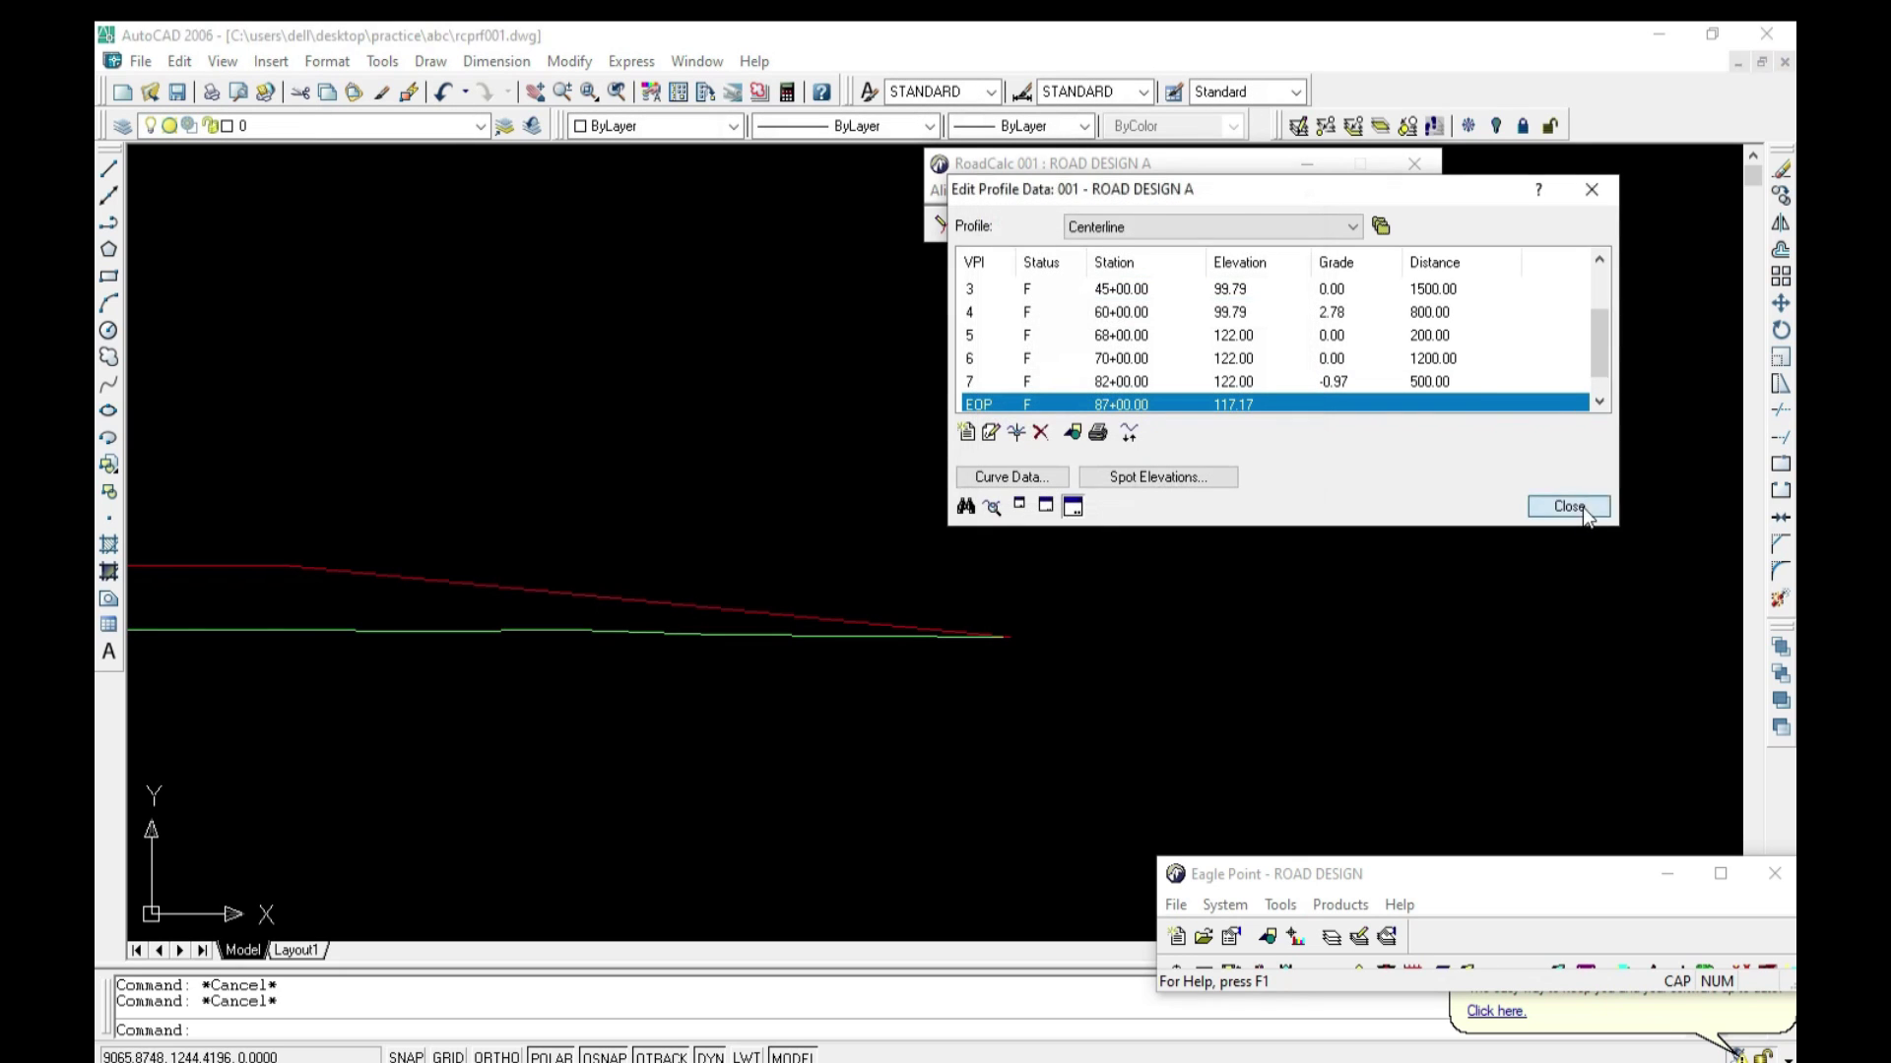
left_click(1569, 506)
Step: Zoom around the profile to inspect the red design centerline
scroll(1280, 581, "down", 2)
scroll(1076, 578, "up", 1)
scroll(1073, 561, "down", 2)
scroll(913, 571, "up", 2)
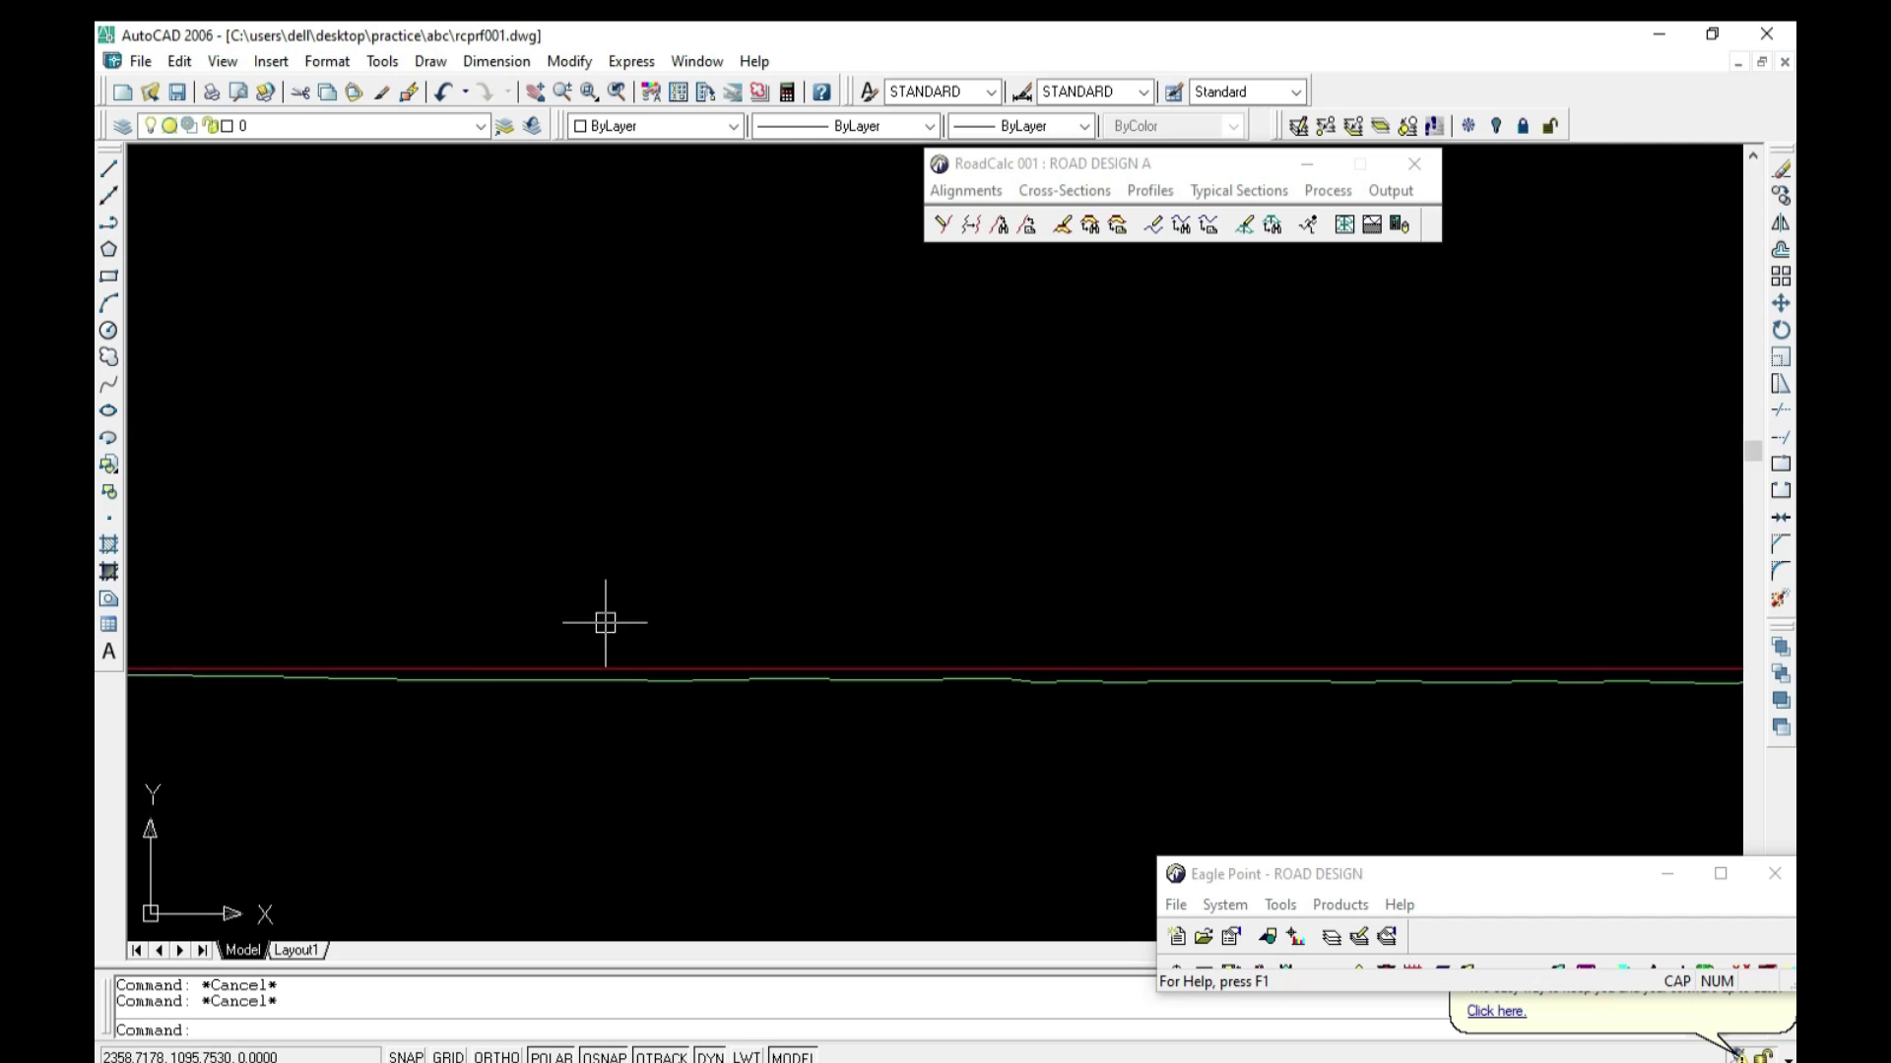
left_click(640, 674)
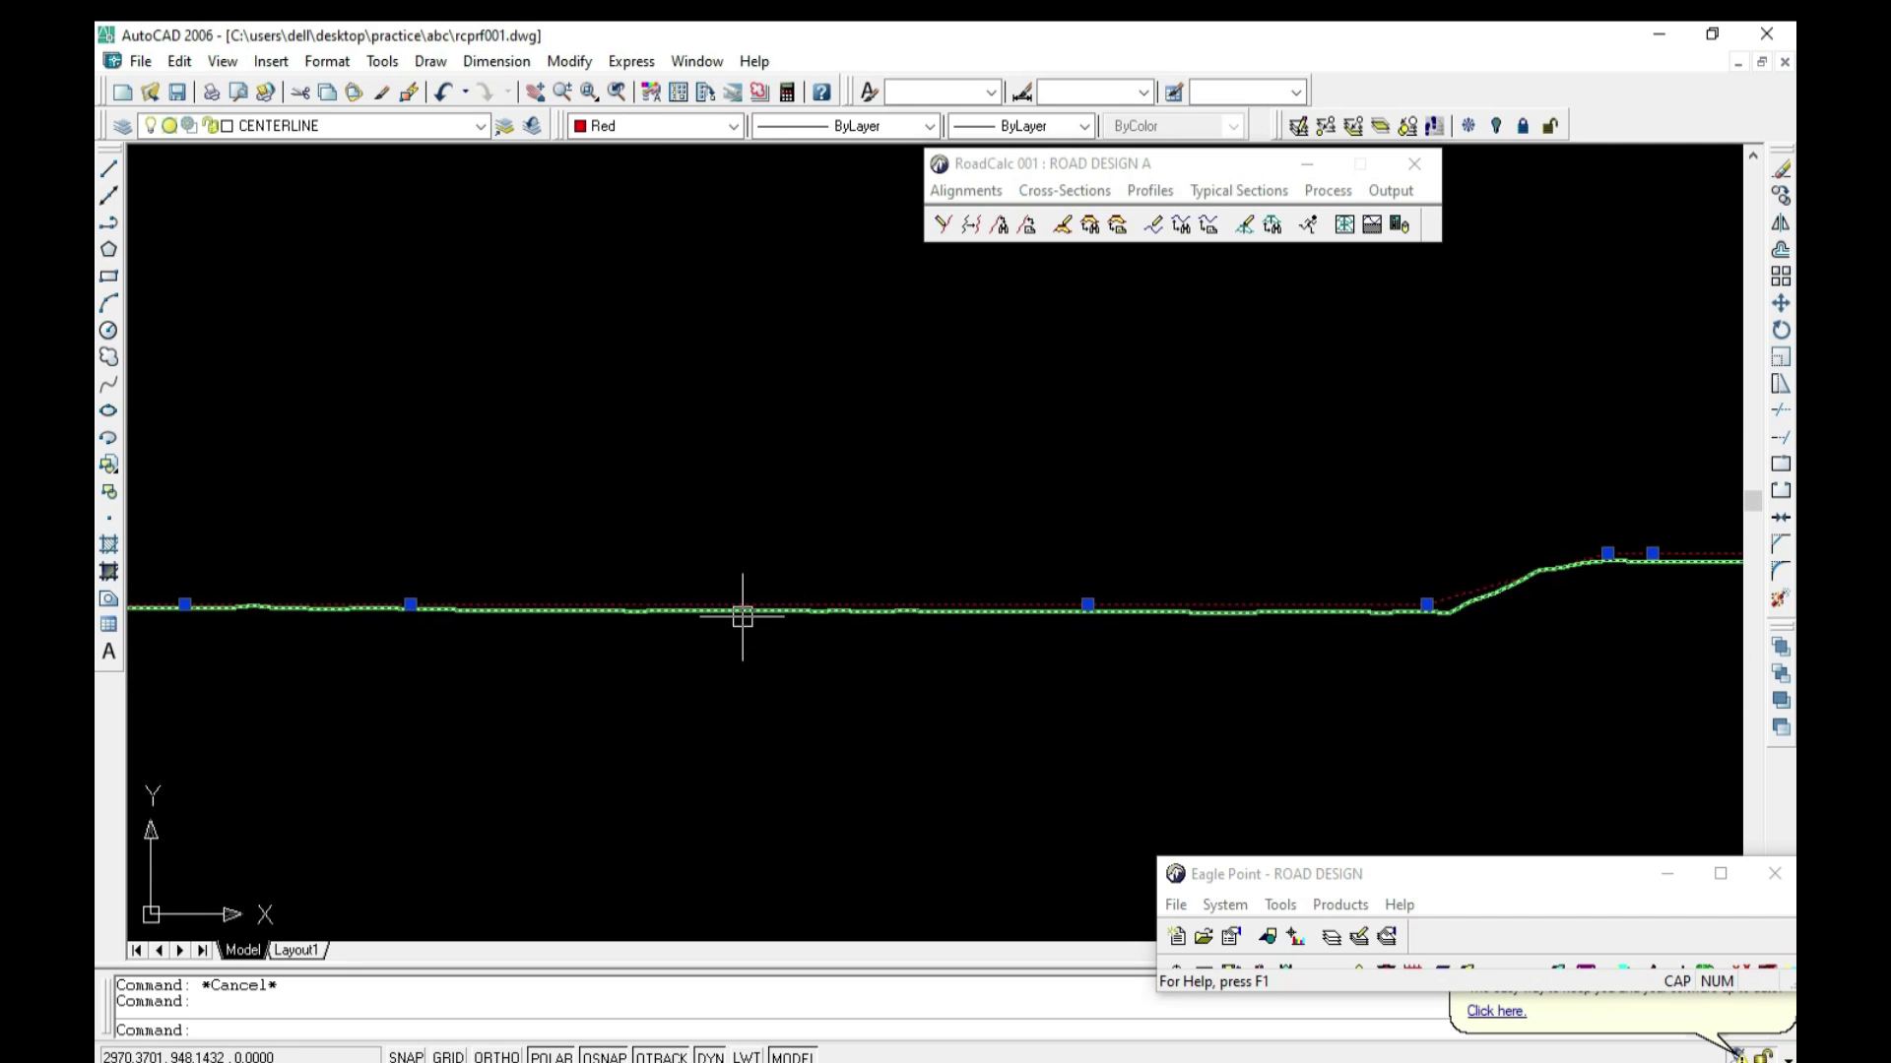
scroll(655, 601, "down", 2)
scroll(1063, 591, "up", 3)
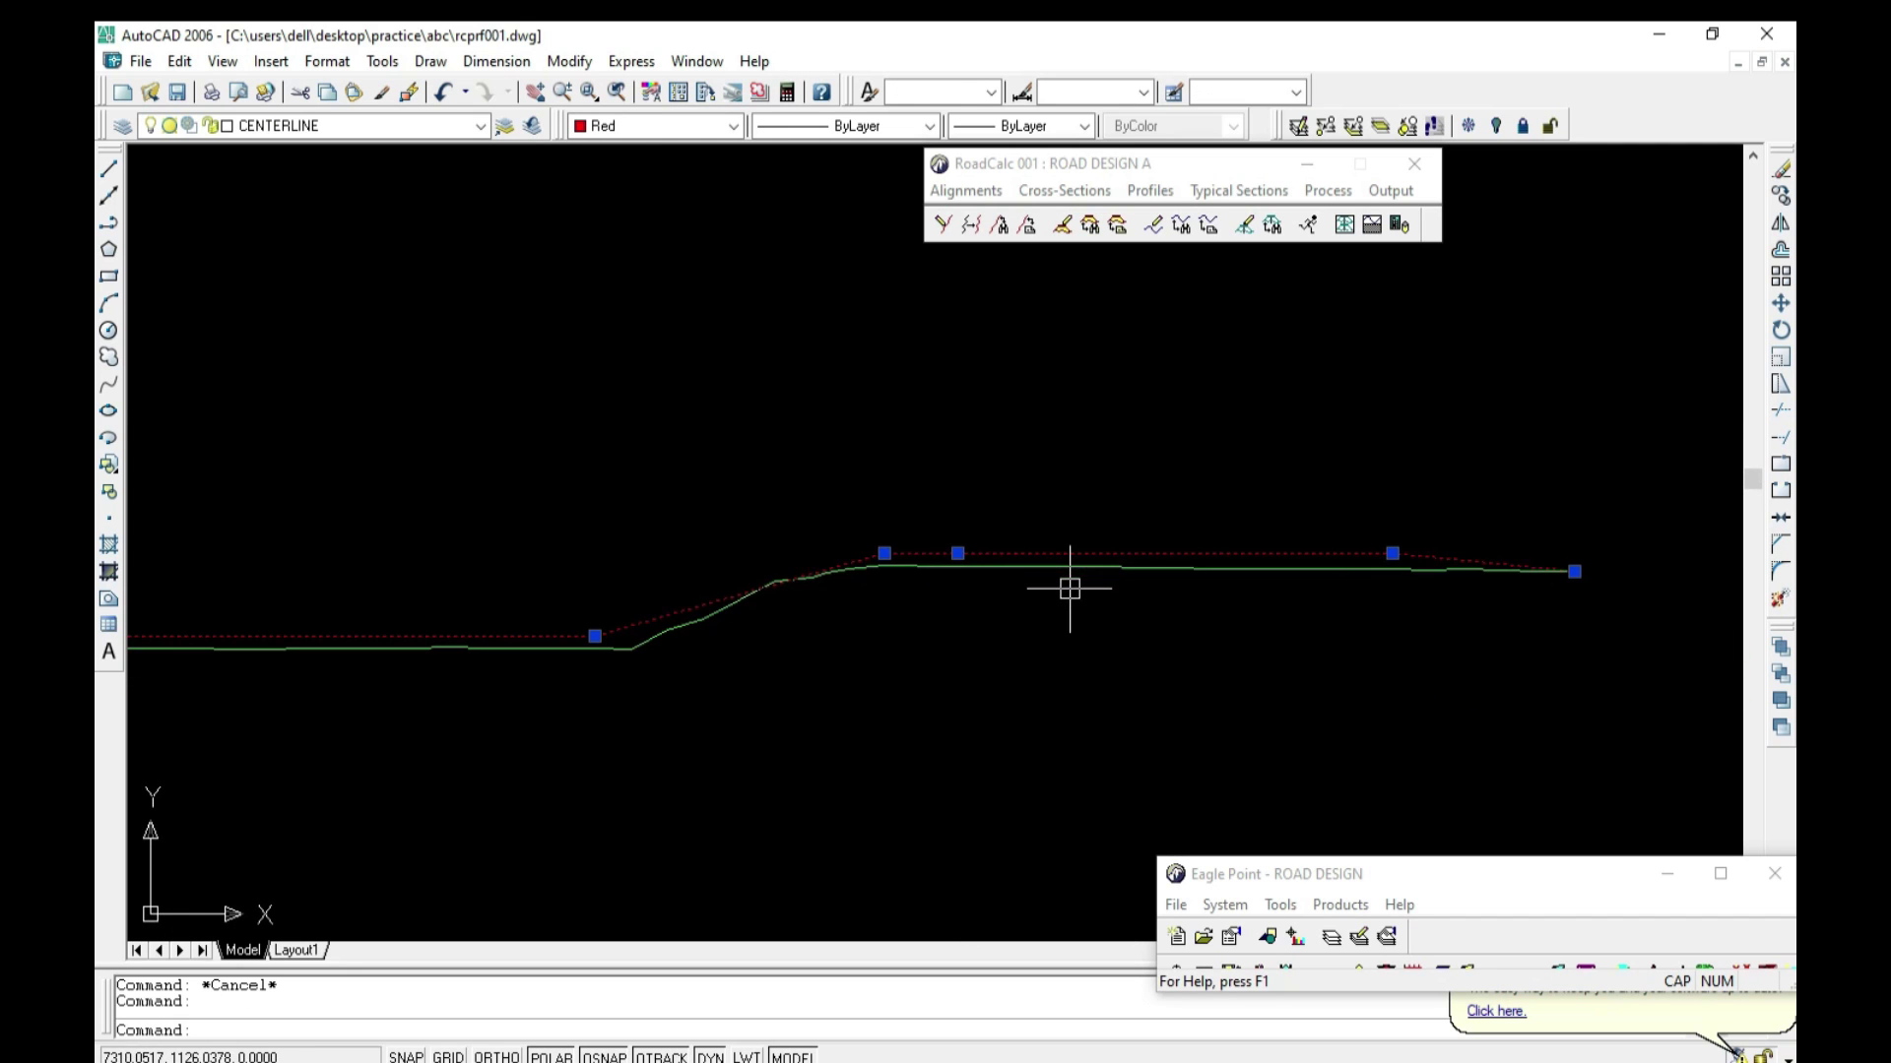
scroll(1086, 576, "up", 2)
scroll(1086, 576, "down", 3)
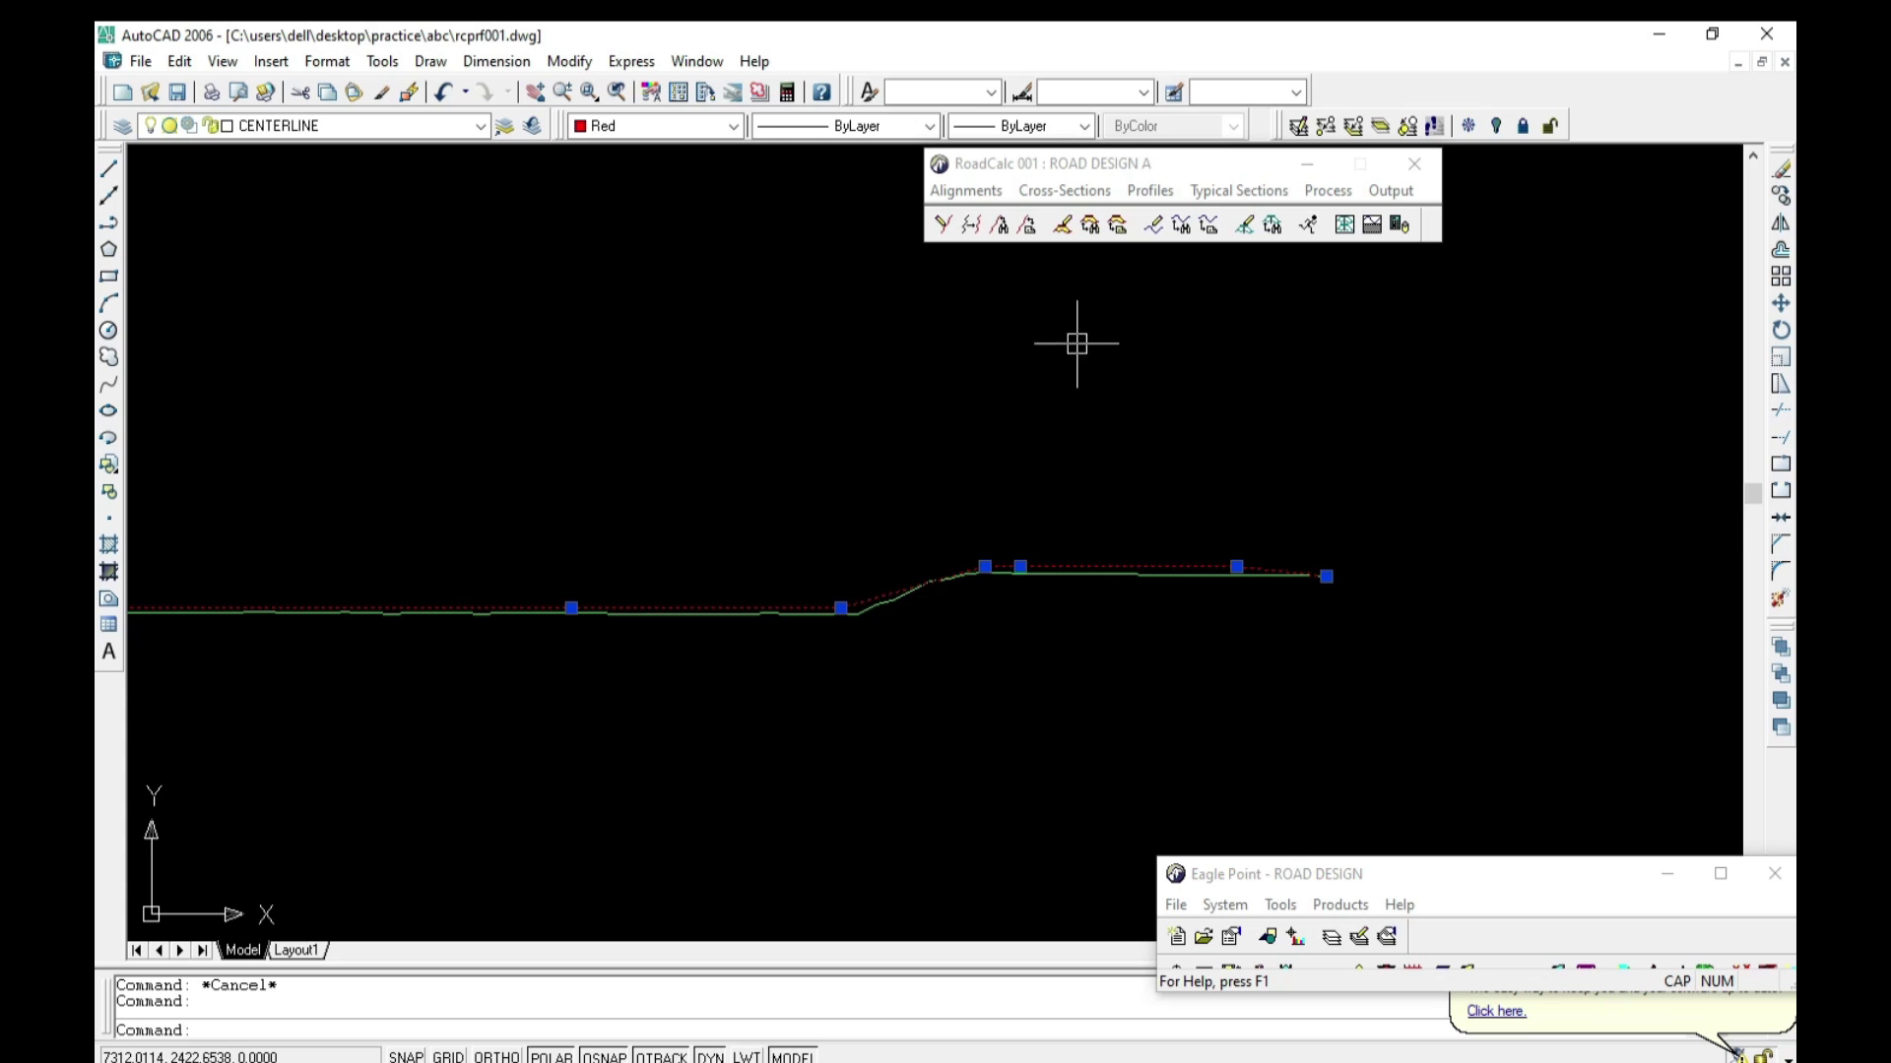
scroll(1044, 463, "down", 1)
Step: Look over the Cross-Sections menu, dismiss it, and keep zooming the profile view
left_click(1048, 191)
left_click(917, 330)
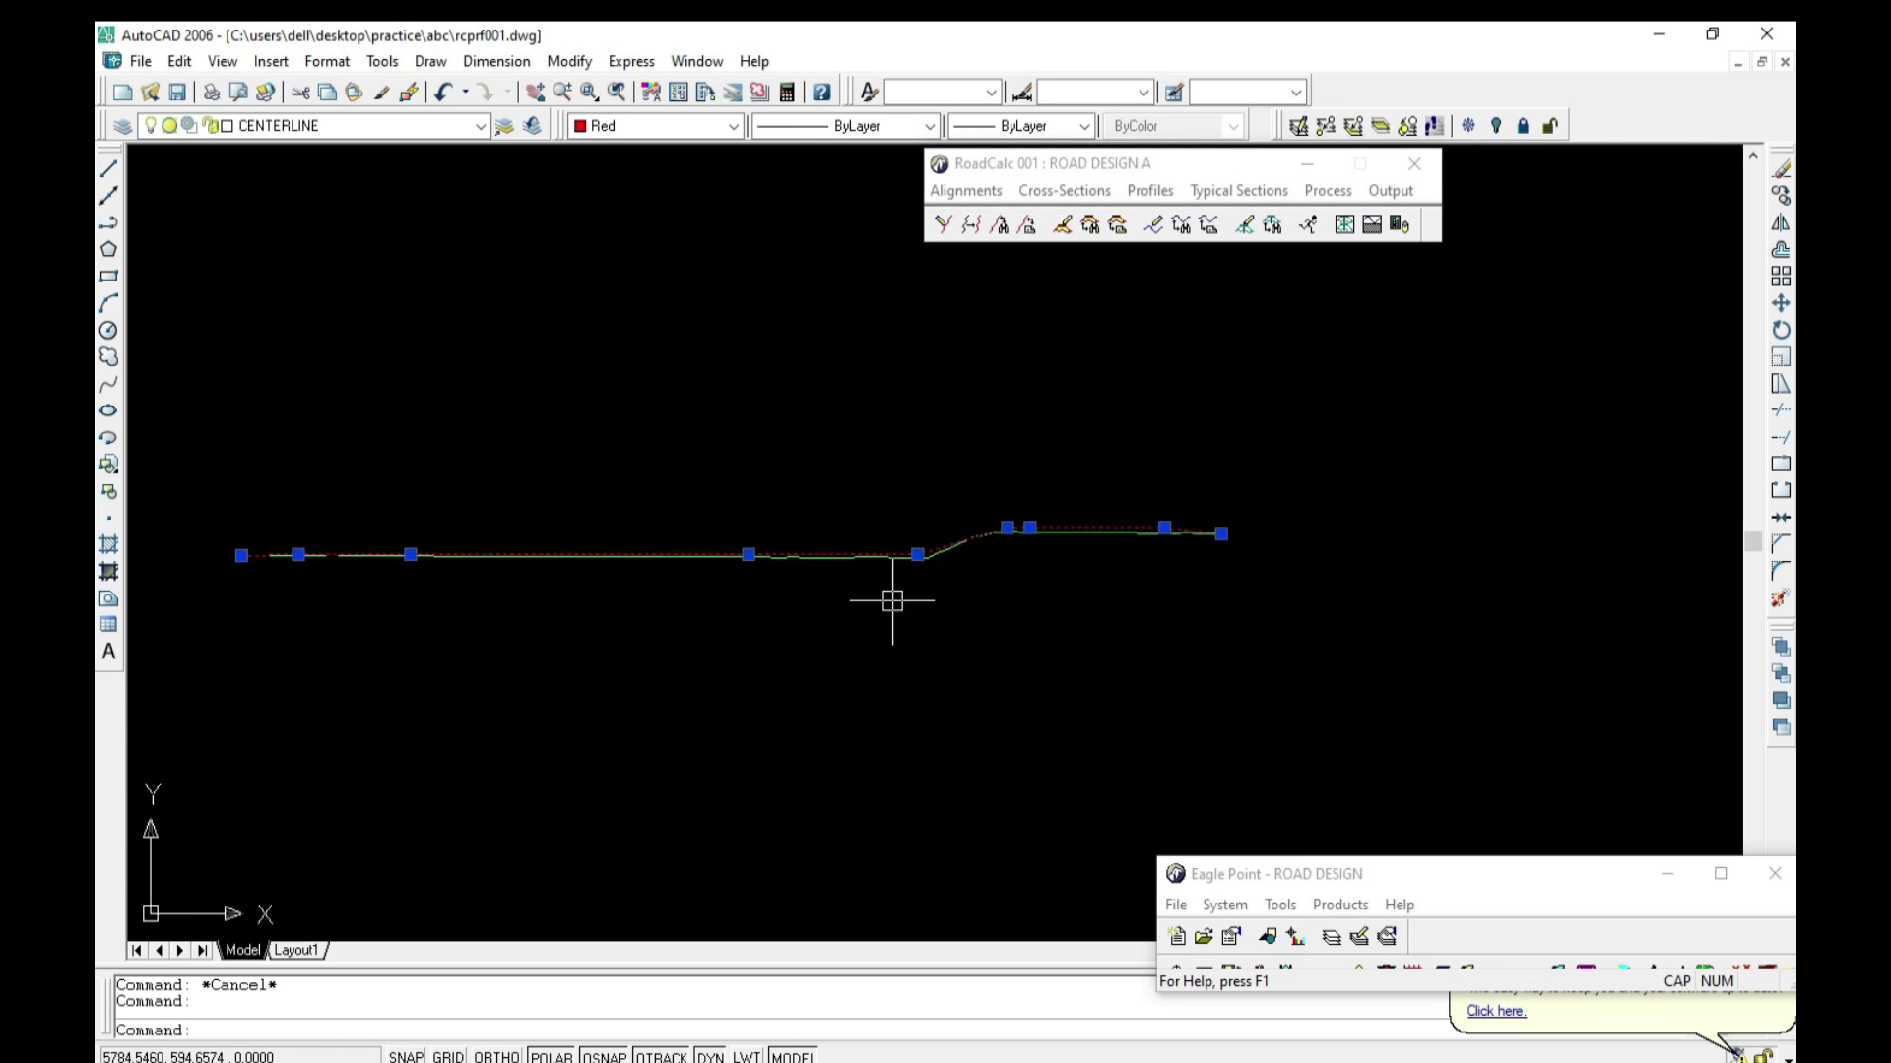
scroll(896, 596, "up", 2)
scroll(894, 537, "up", 1)
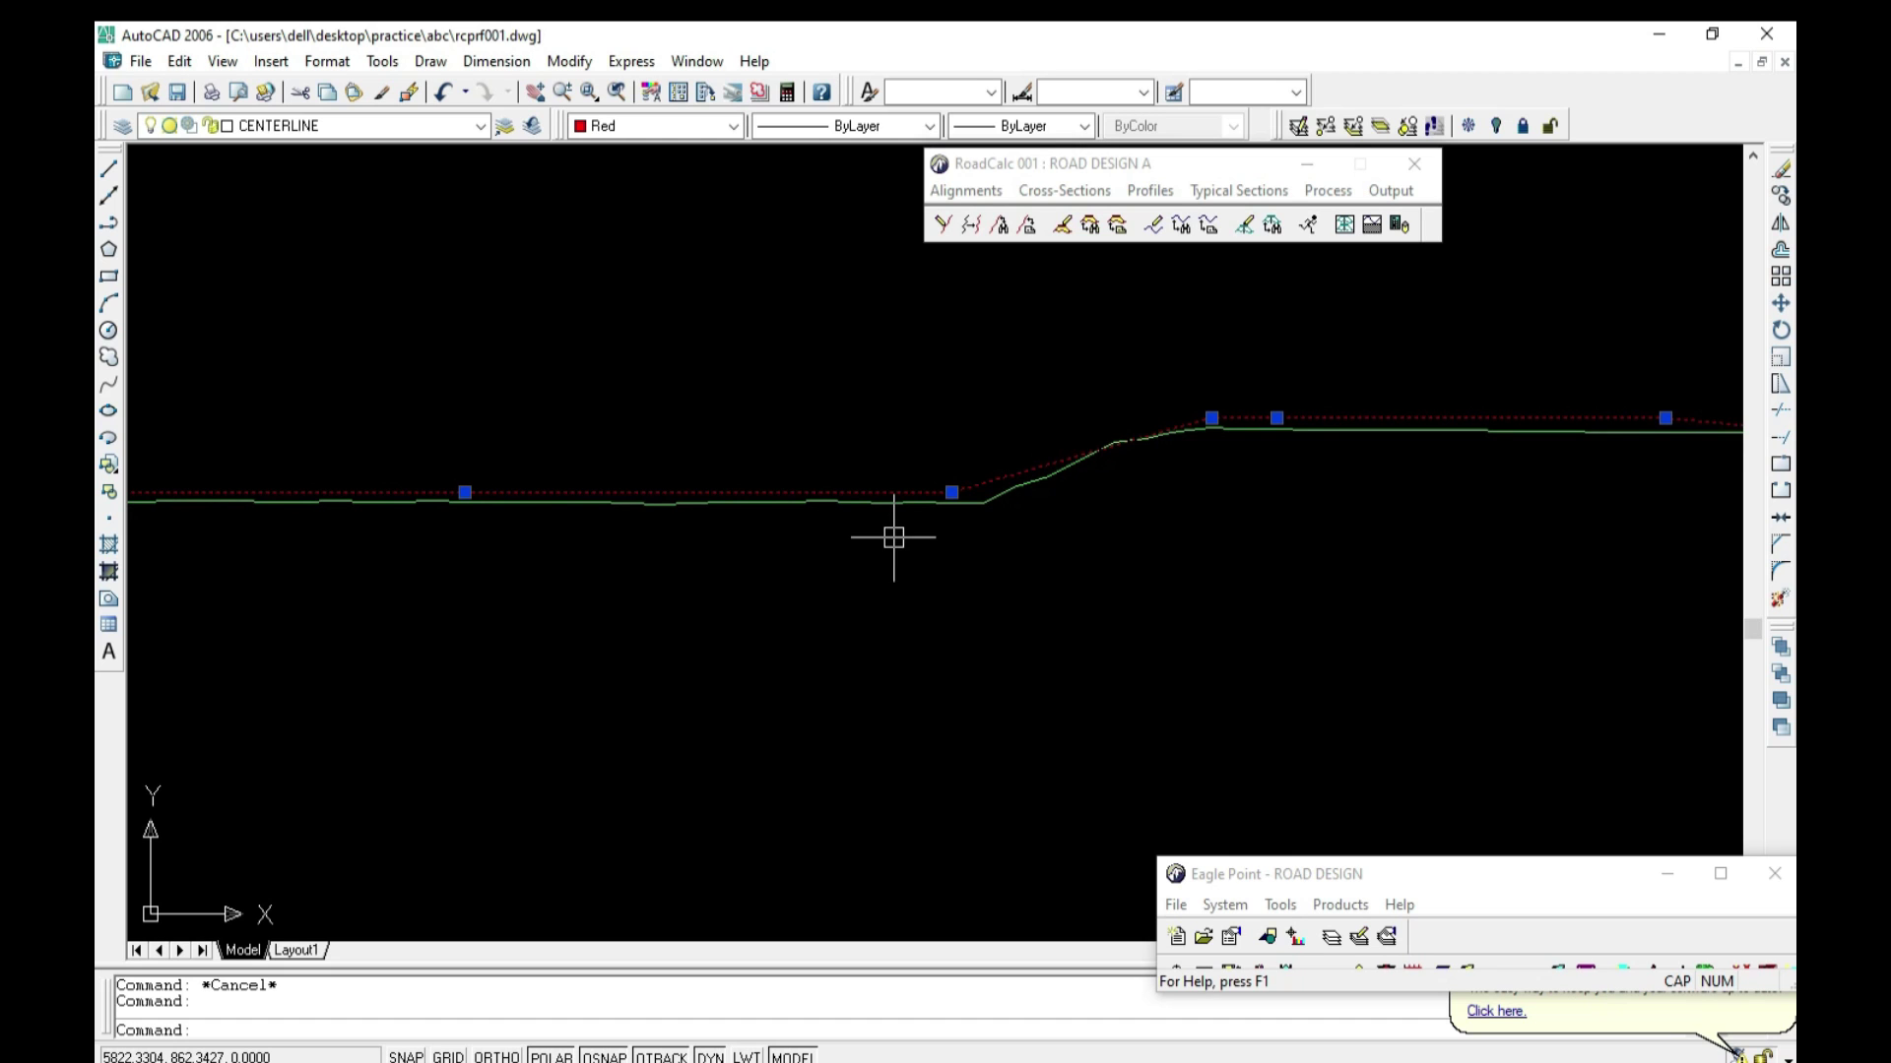
scroll(896, 534, "down", 2)
scroll(990, 507, "up", 2)
scroll(991, 512, "up", 1)
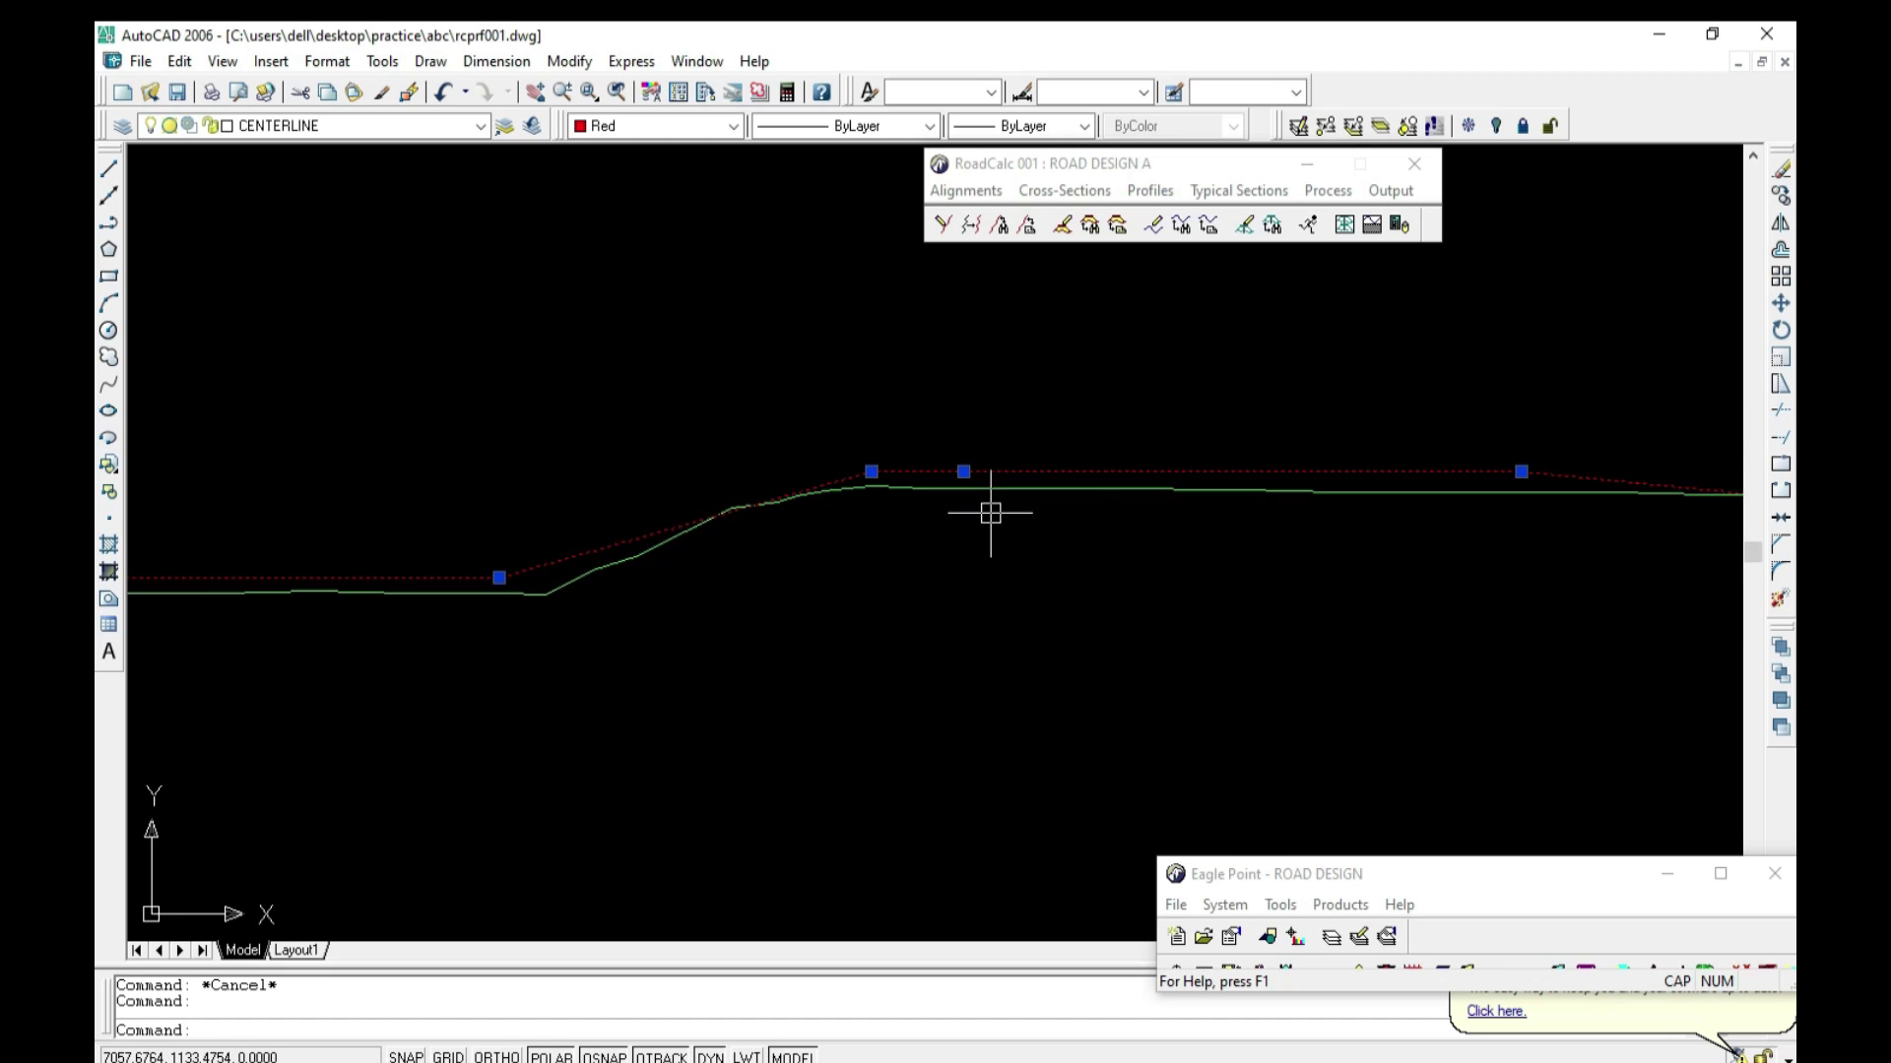
Step: Open Edit Cross Section Data and view the ground shots at station 23+00.00
left_click(1044, 191)
left_click(1063, 254)
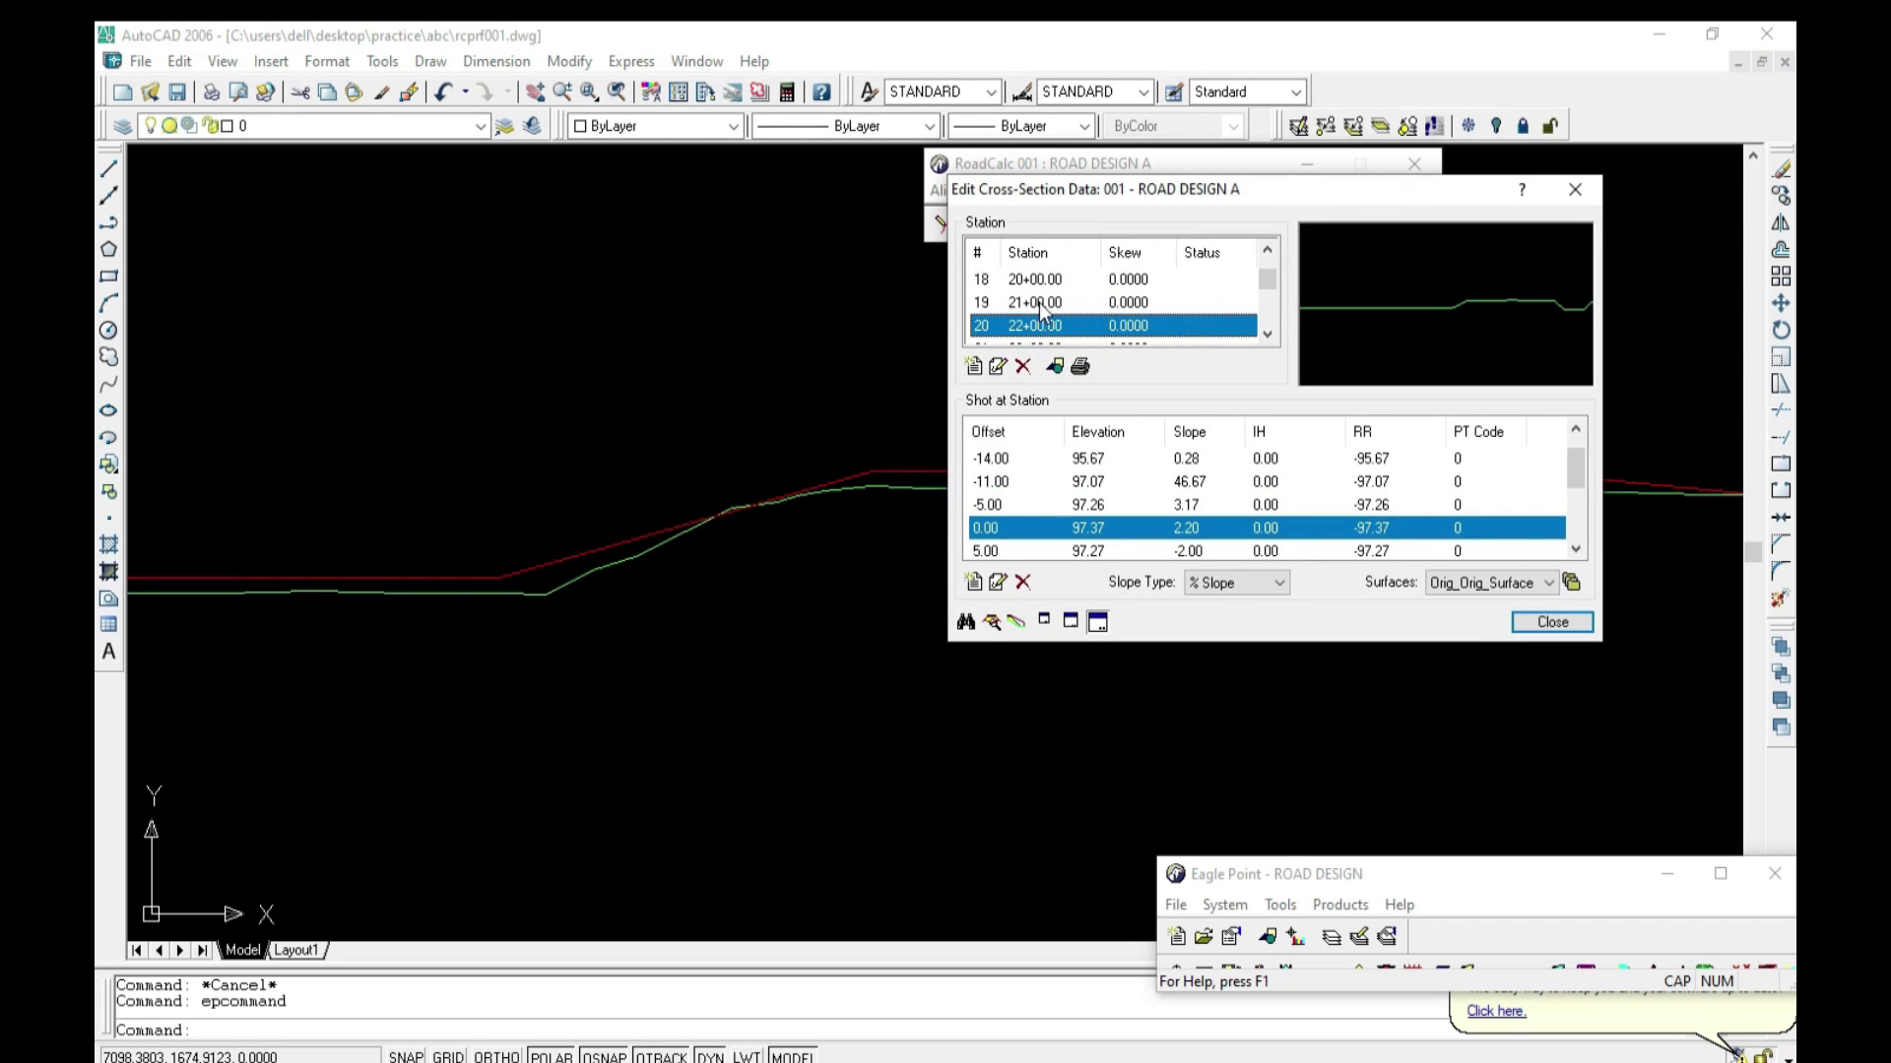
left_click(1038, 303)
scroll(1050, 308, "down", 1)
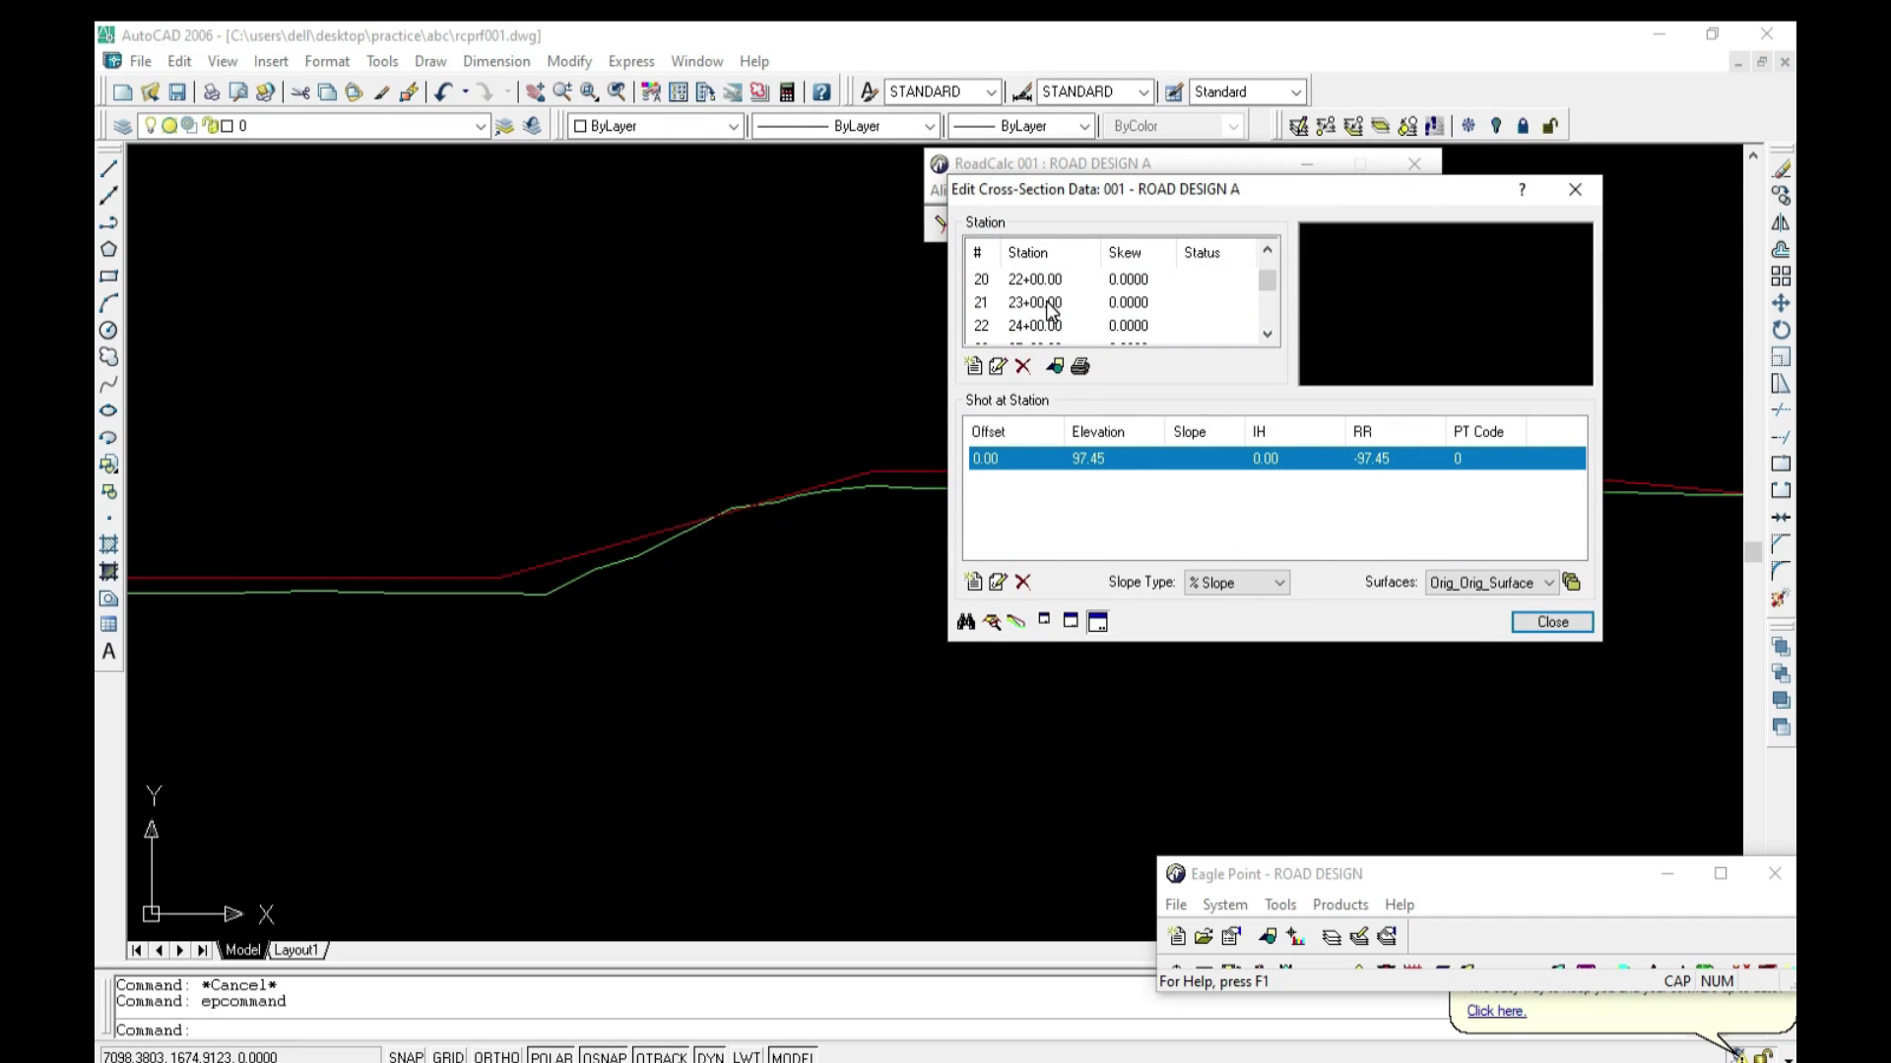
left_click(1049, 305)
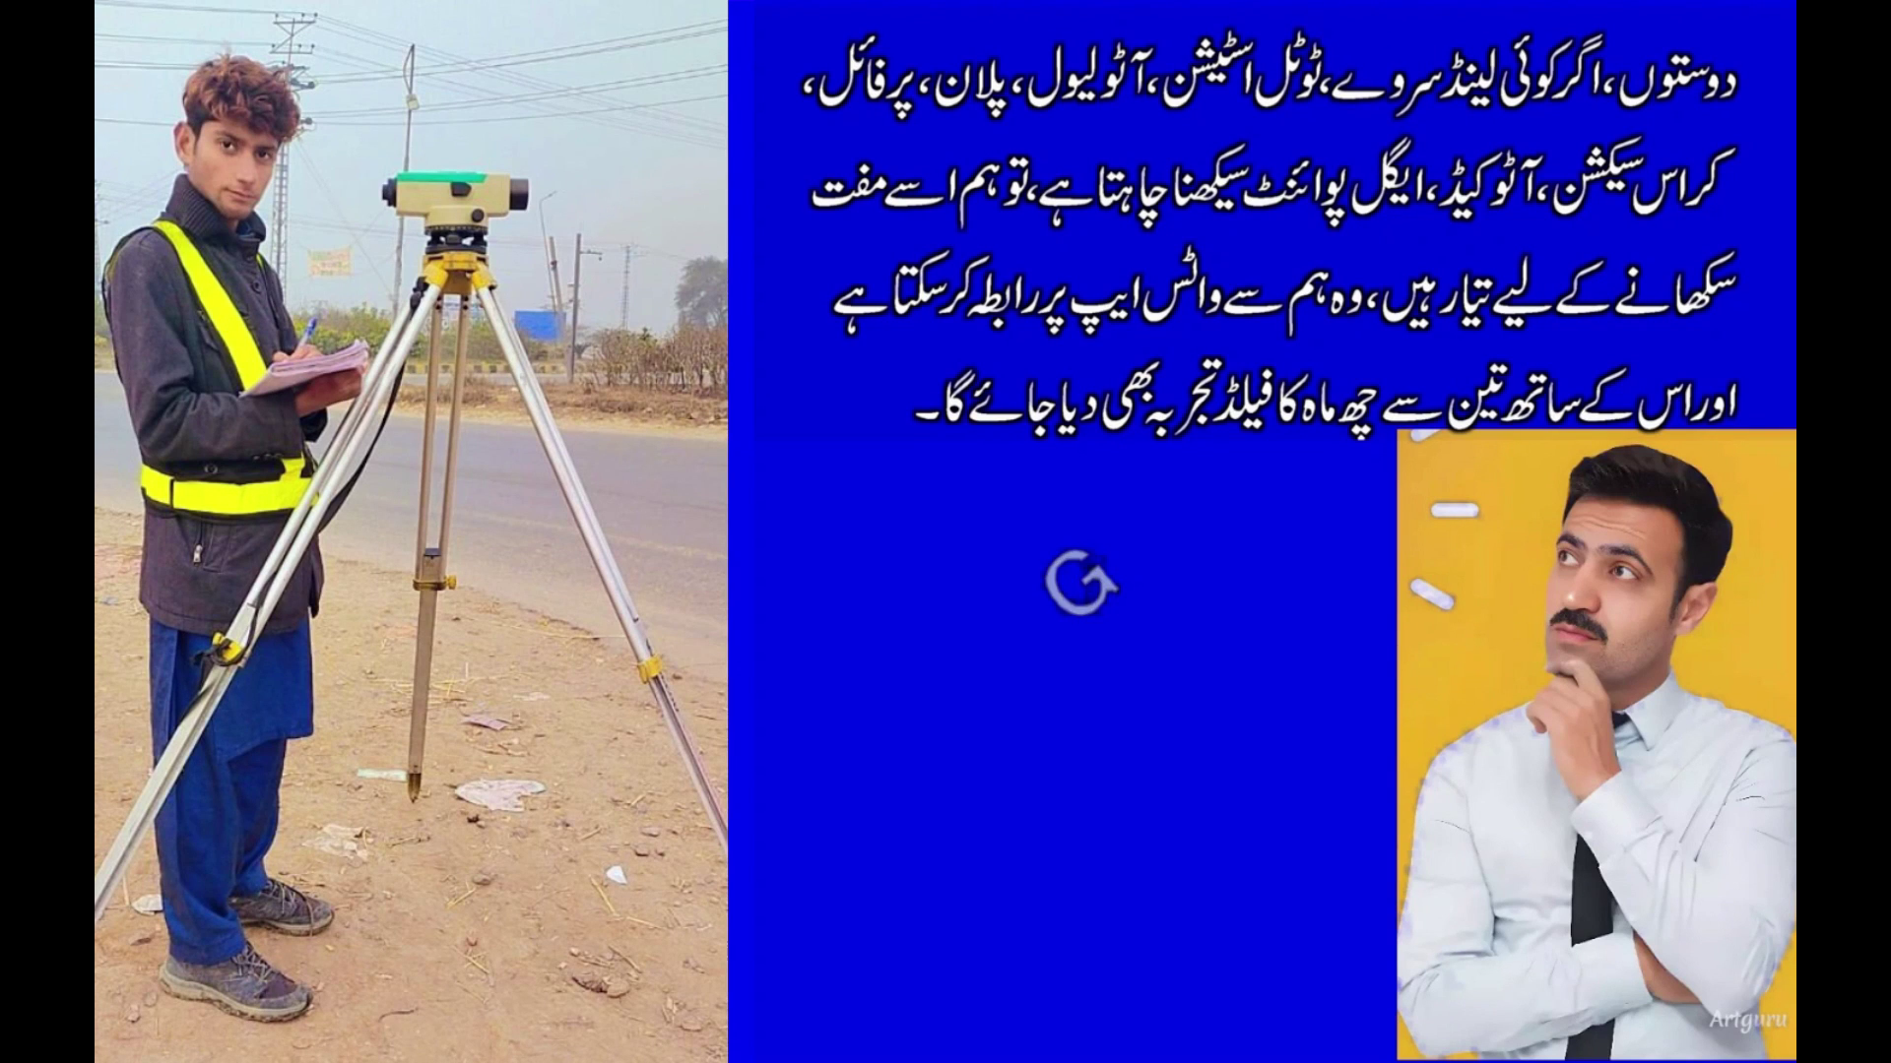